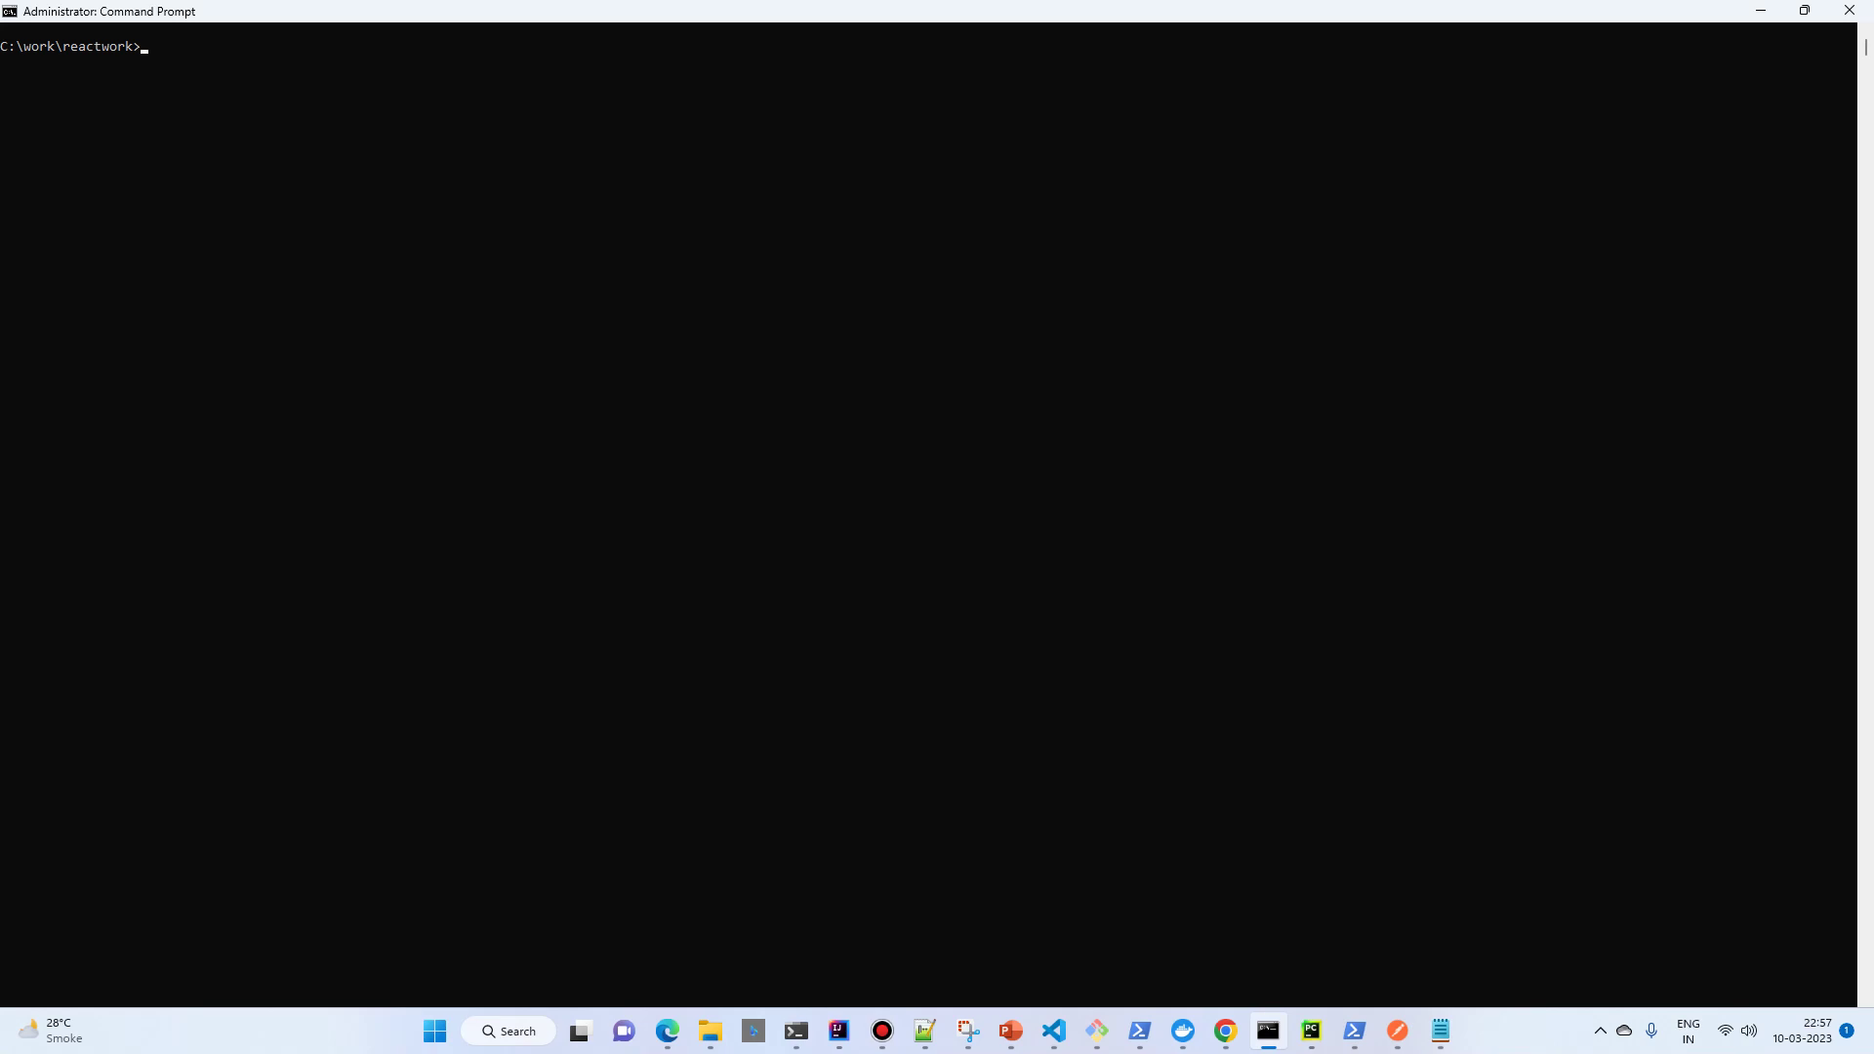
Create a React app named reactlinode in C:\work\reactwork with npx create-react-app.
text(npx create-react-app reactlo)
key(BackSpace)
text(inode)
key(Return)
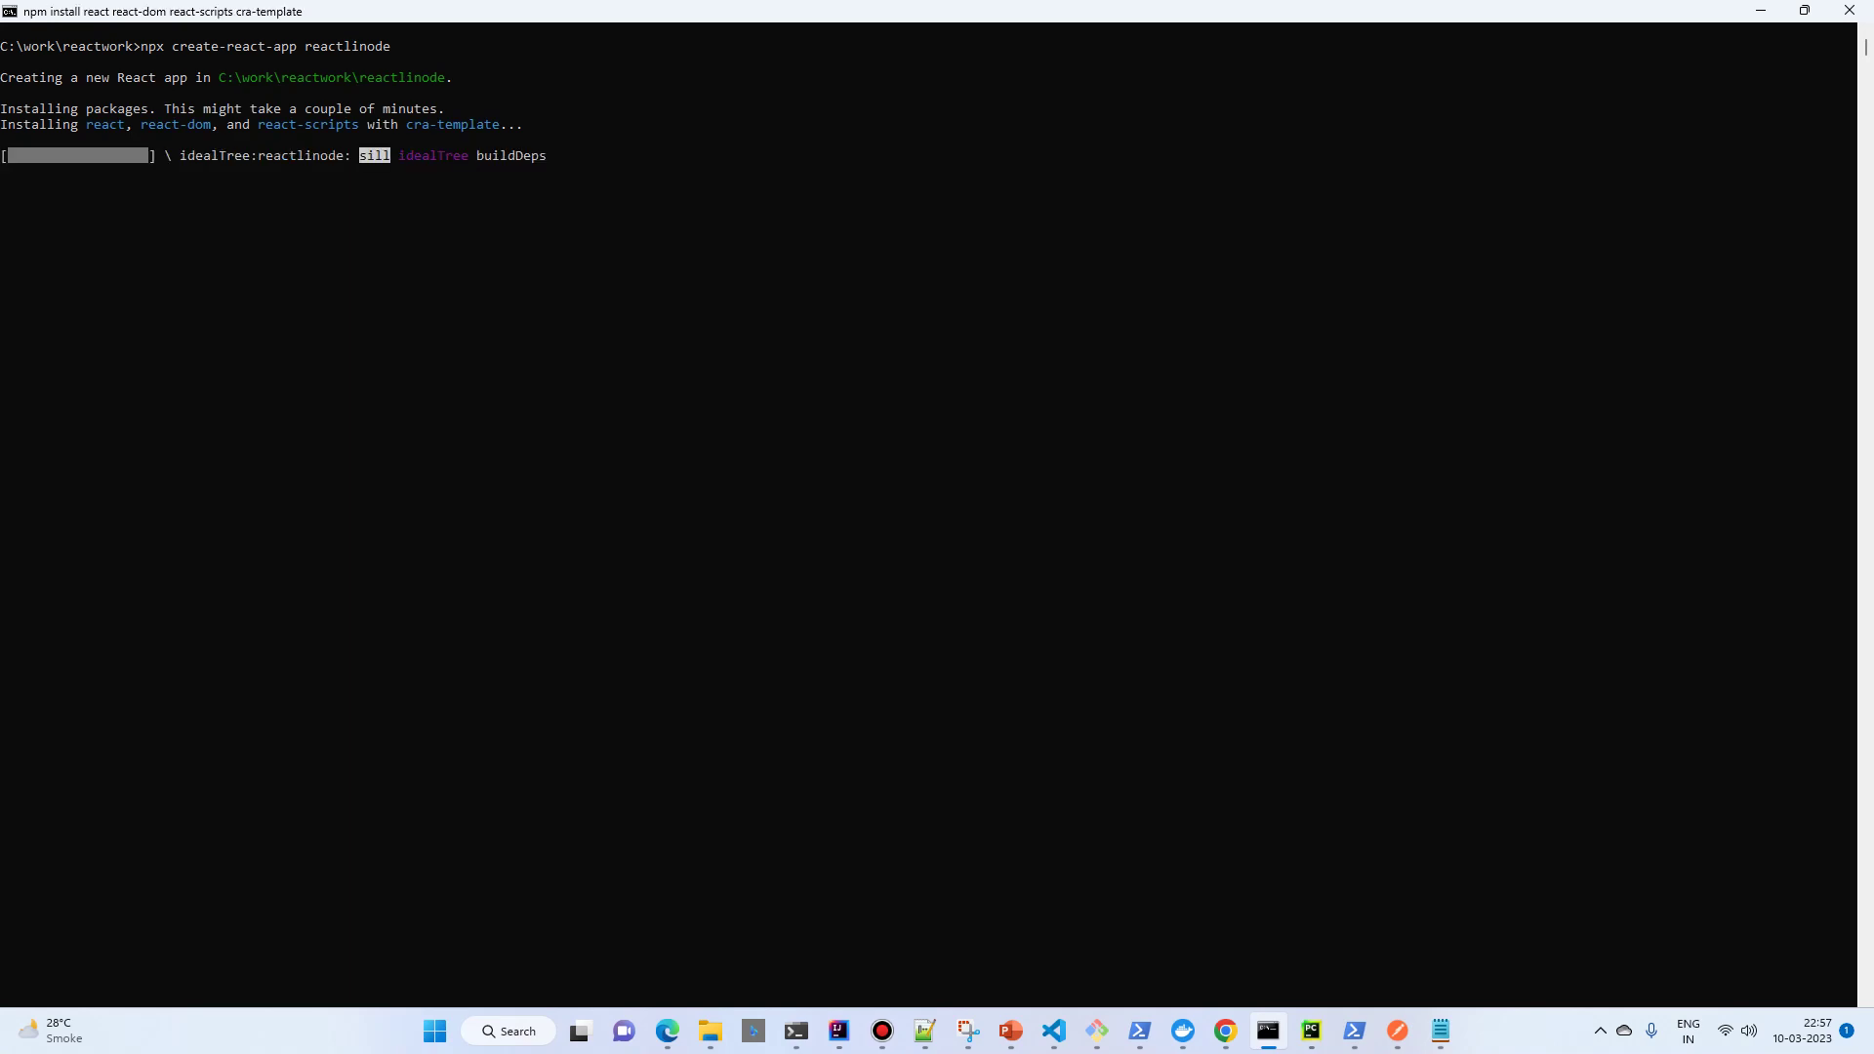
Switch to the maximized Chrome window with the Linode site and log in to the Linode account.
key(alt+Tab)
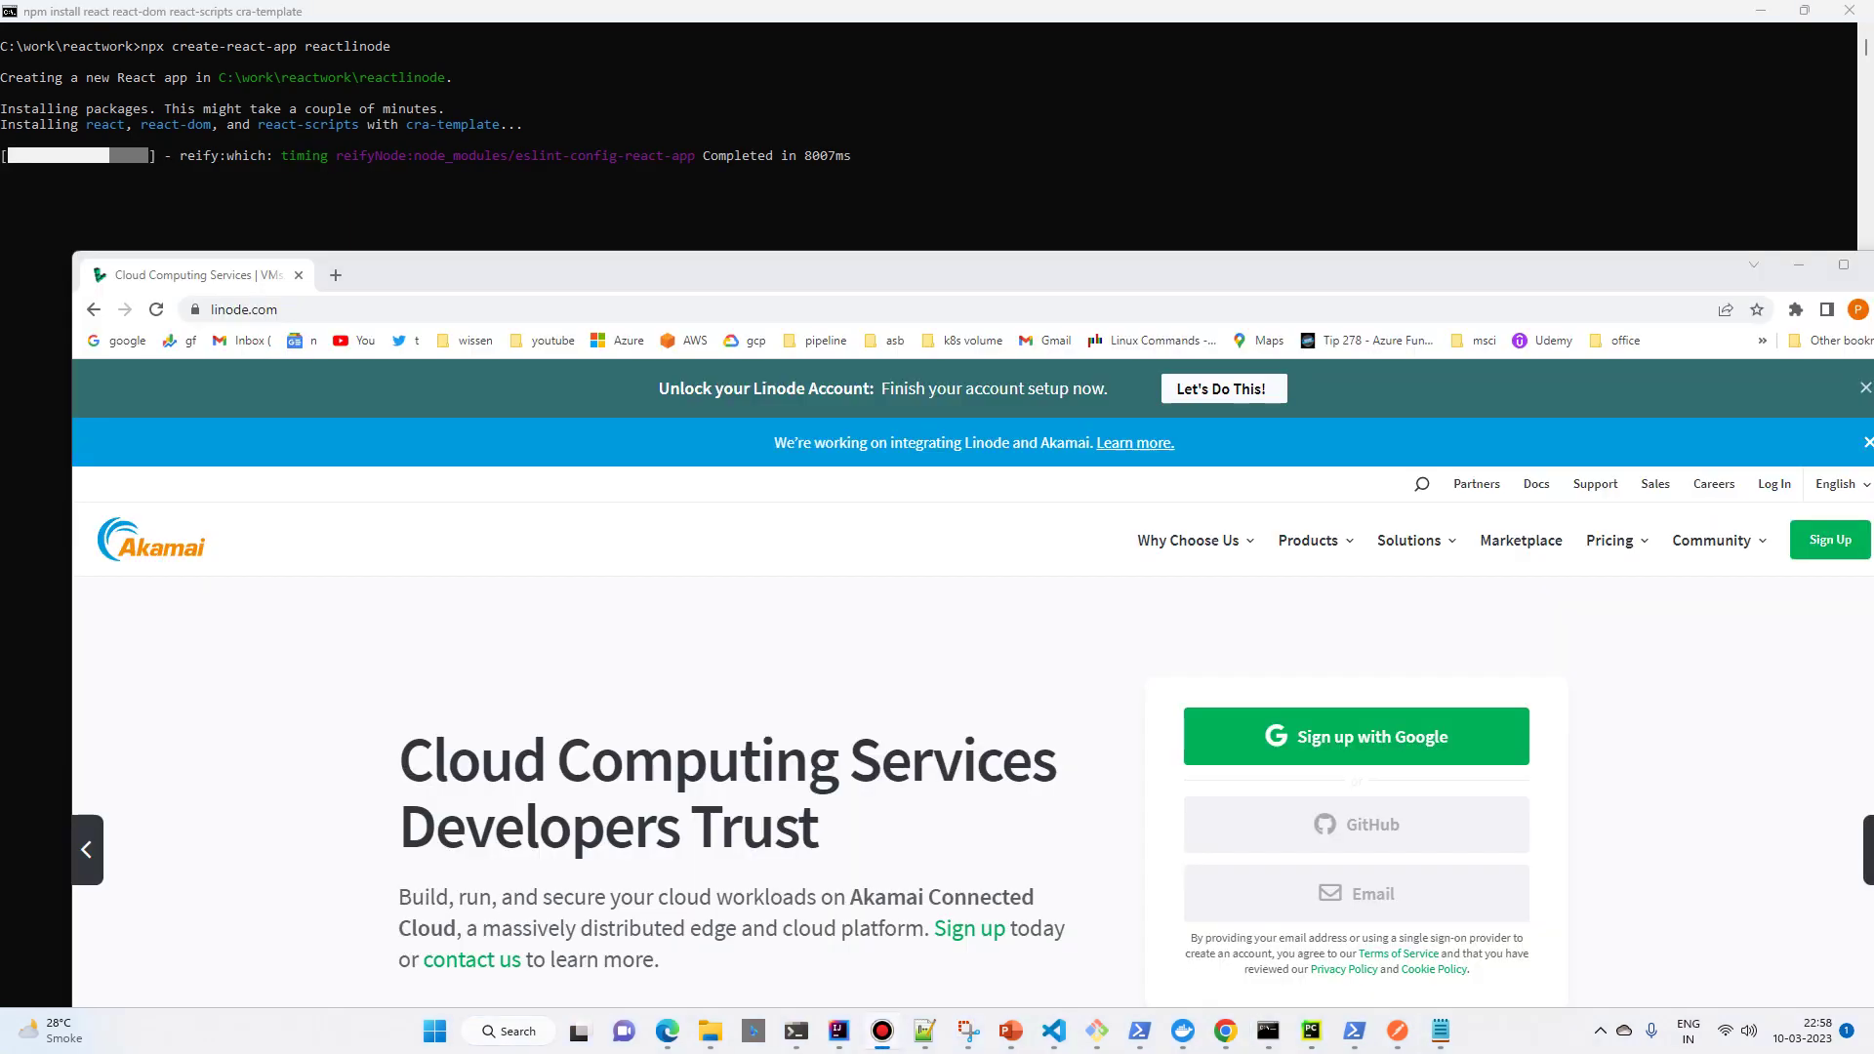
drag(823, 279, 751, 97)
double_click(751, 94)
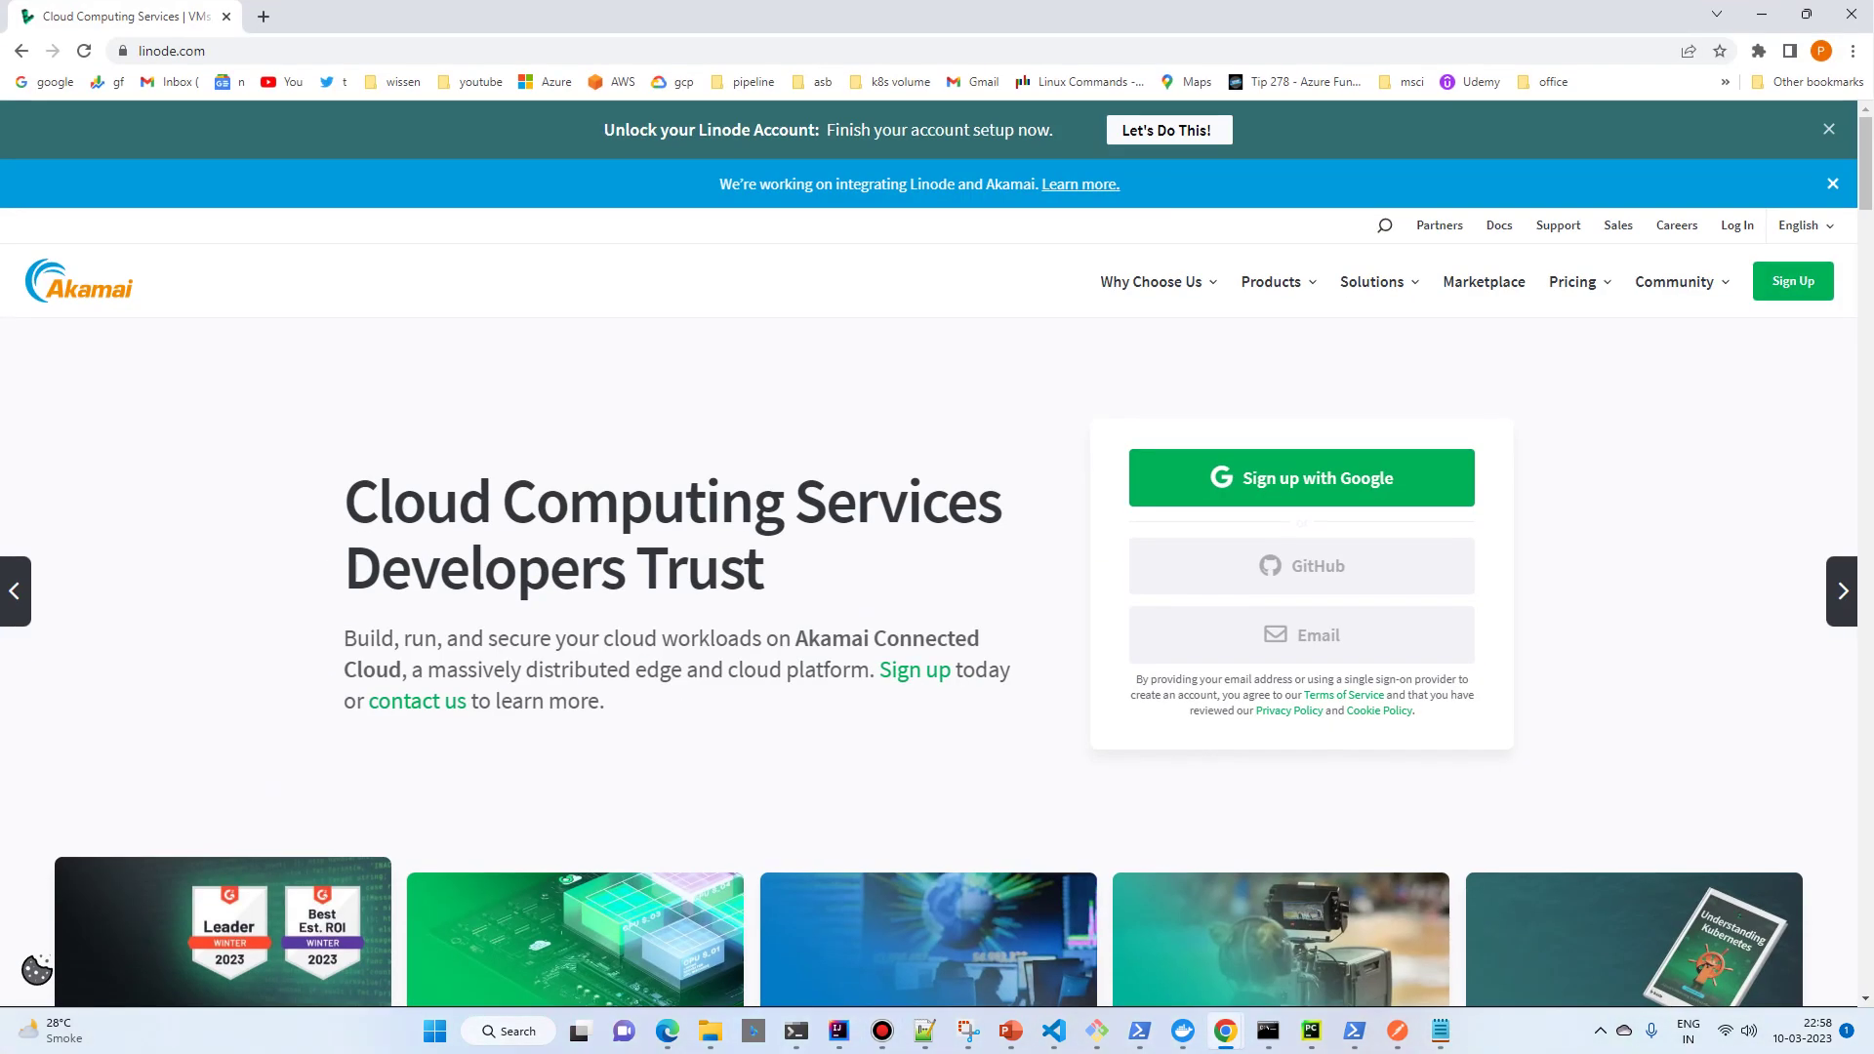
click(1737, 225)
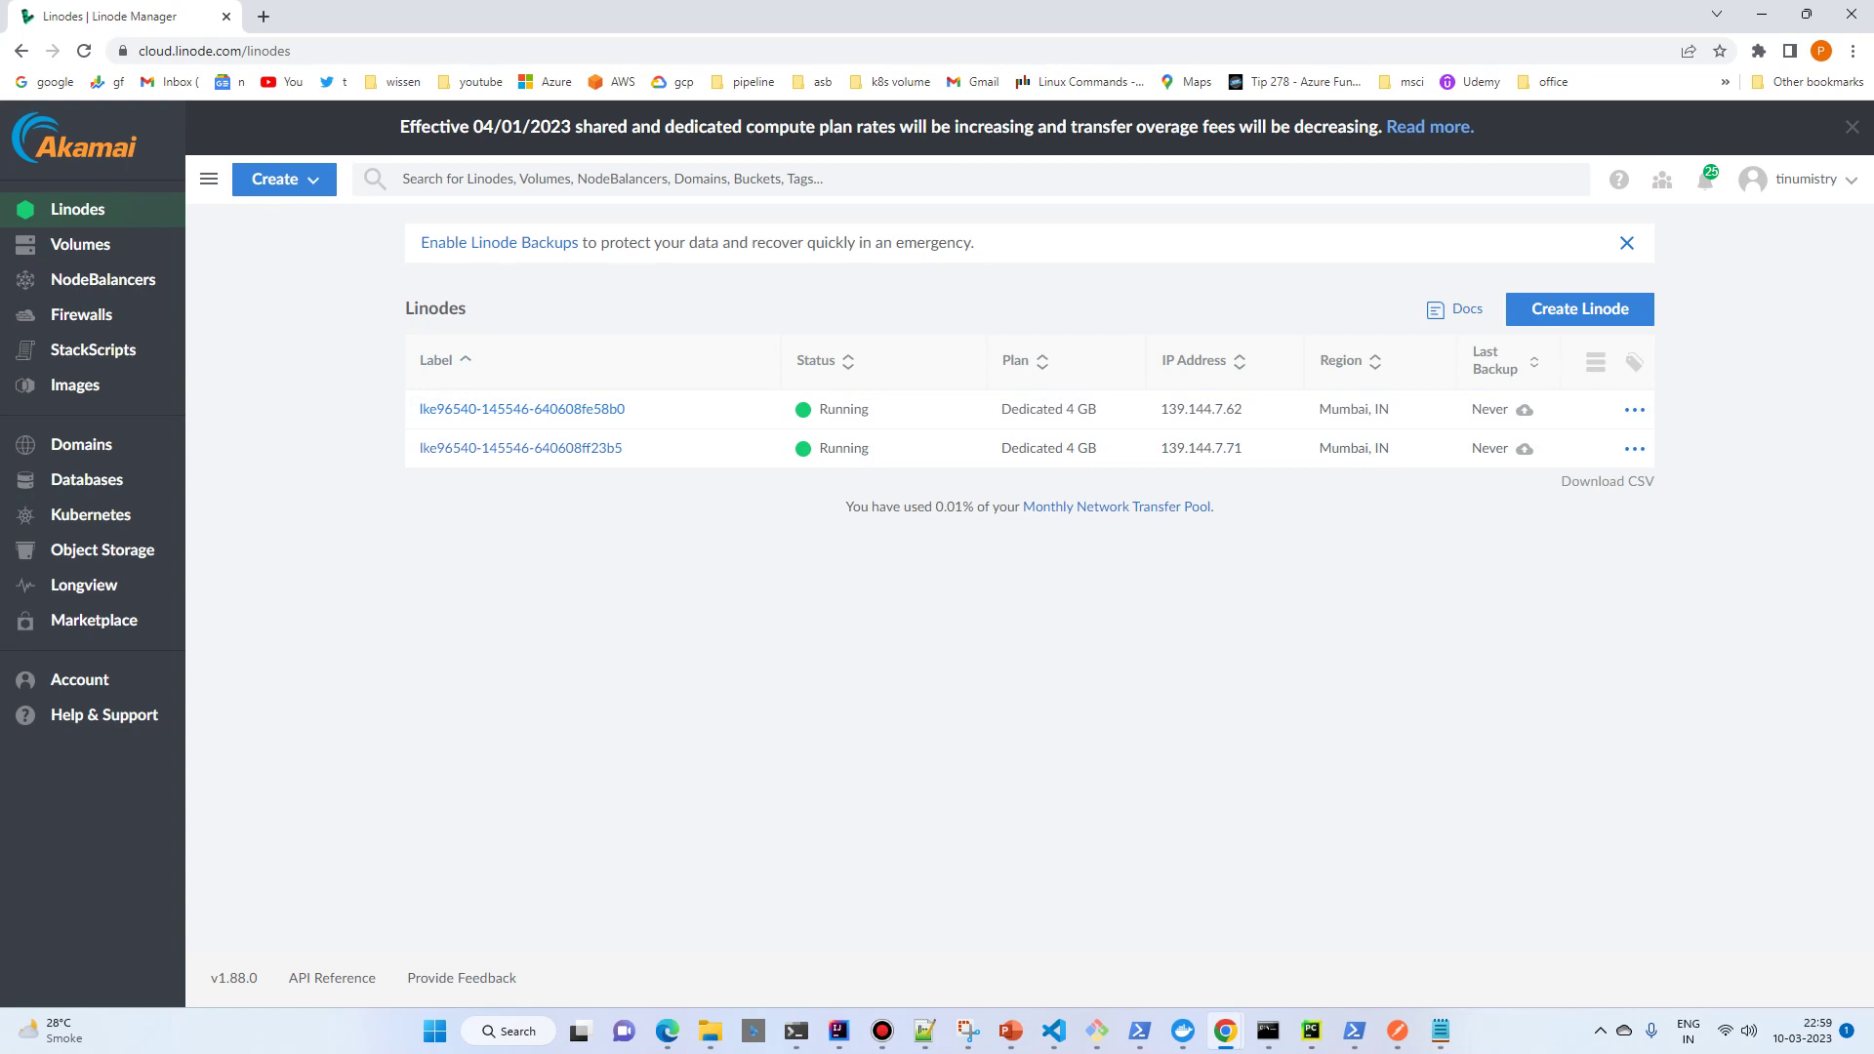
Start creating a Kubernetes cluster and label it reactlinode.
click(91, 515)
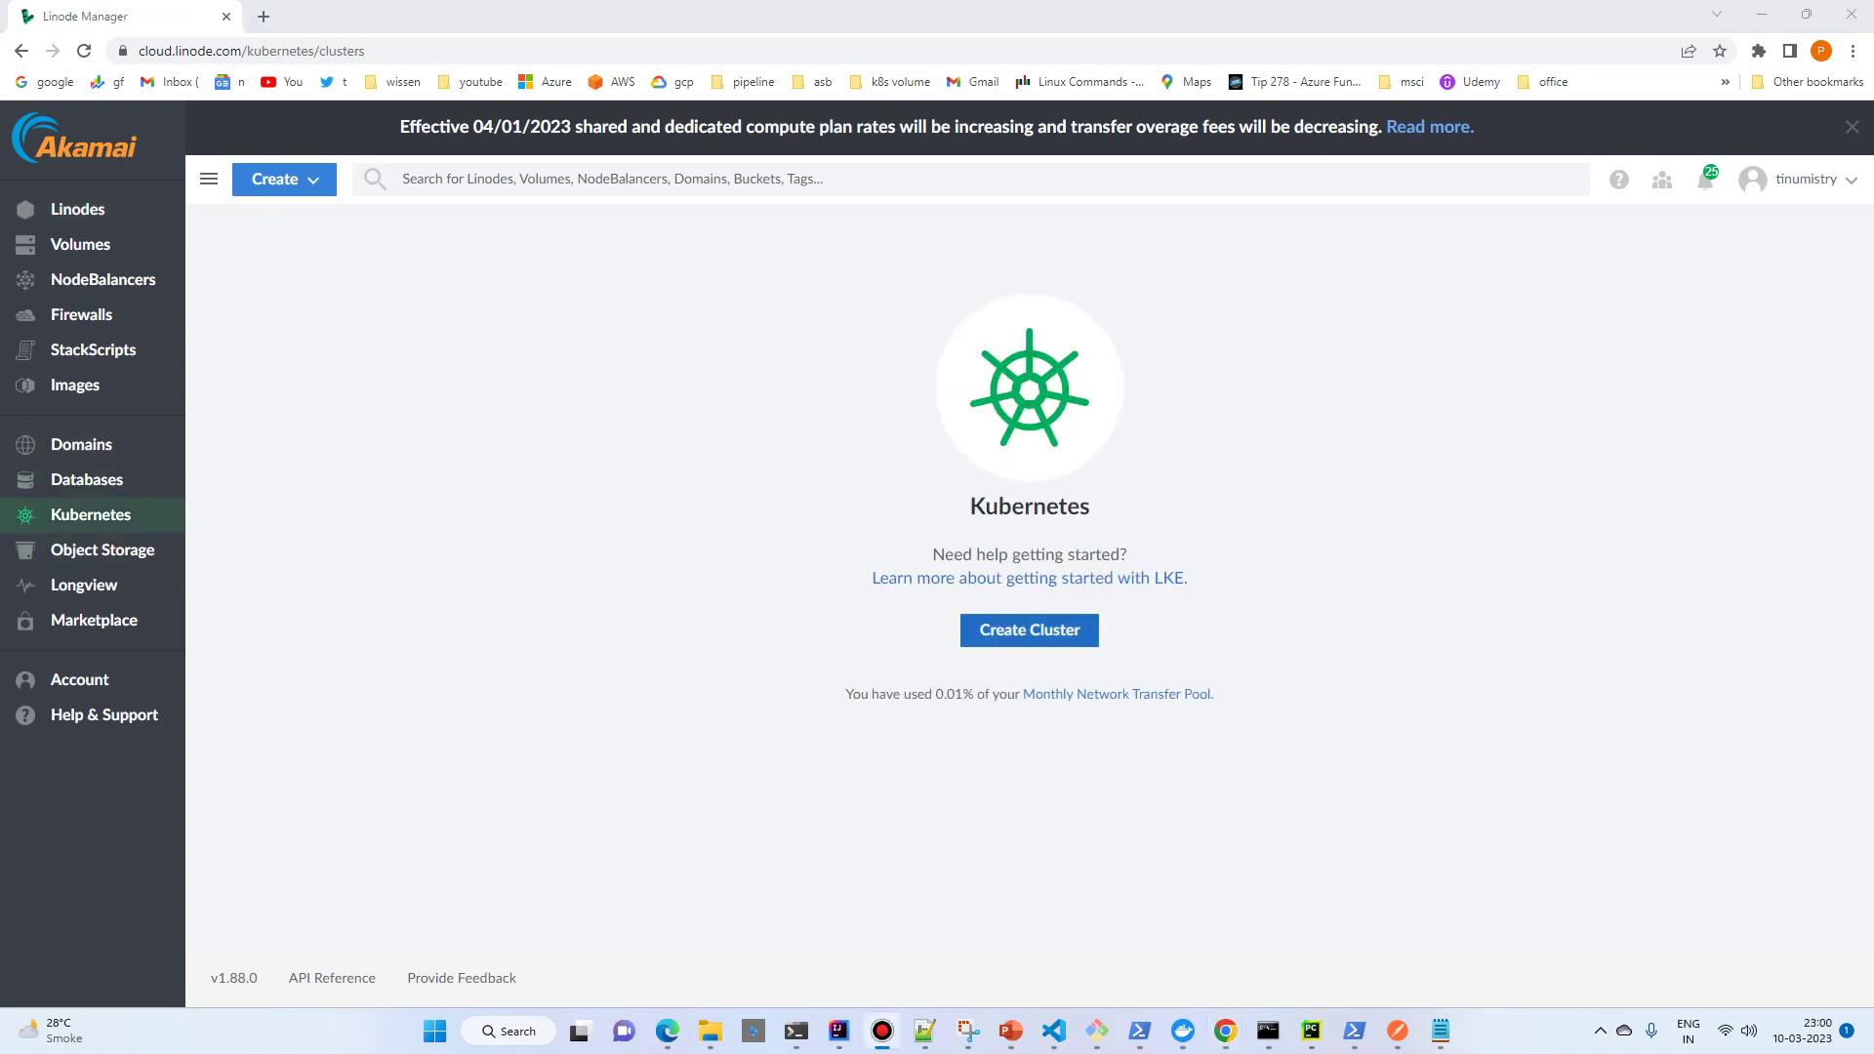
click(1030, 629)
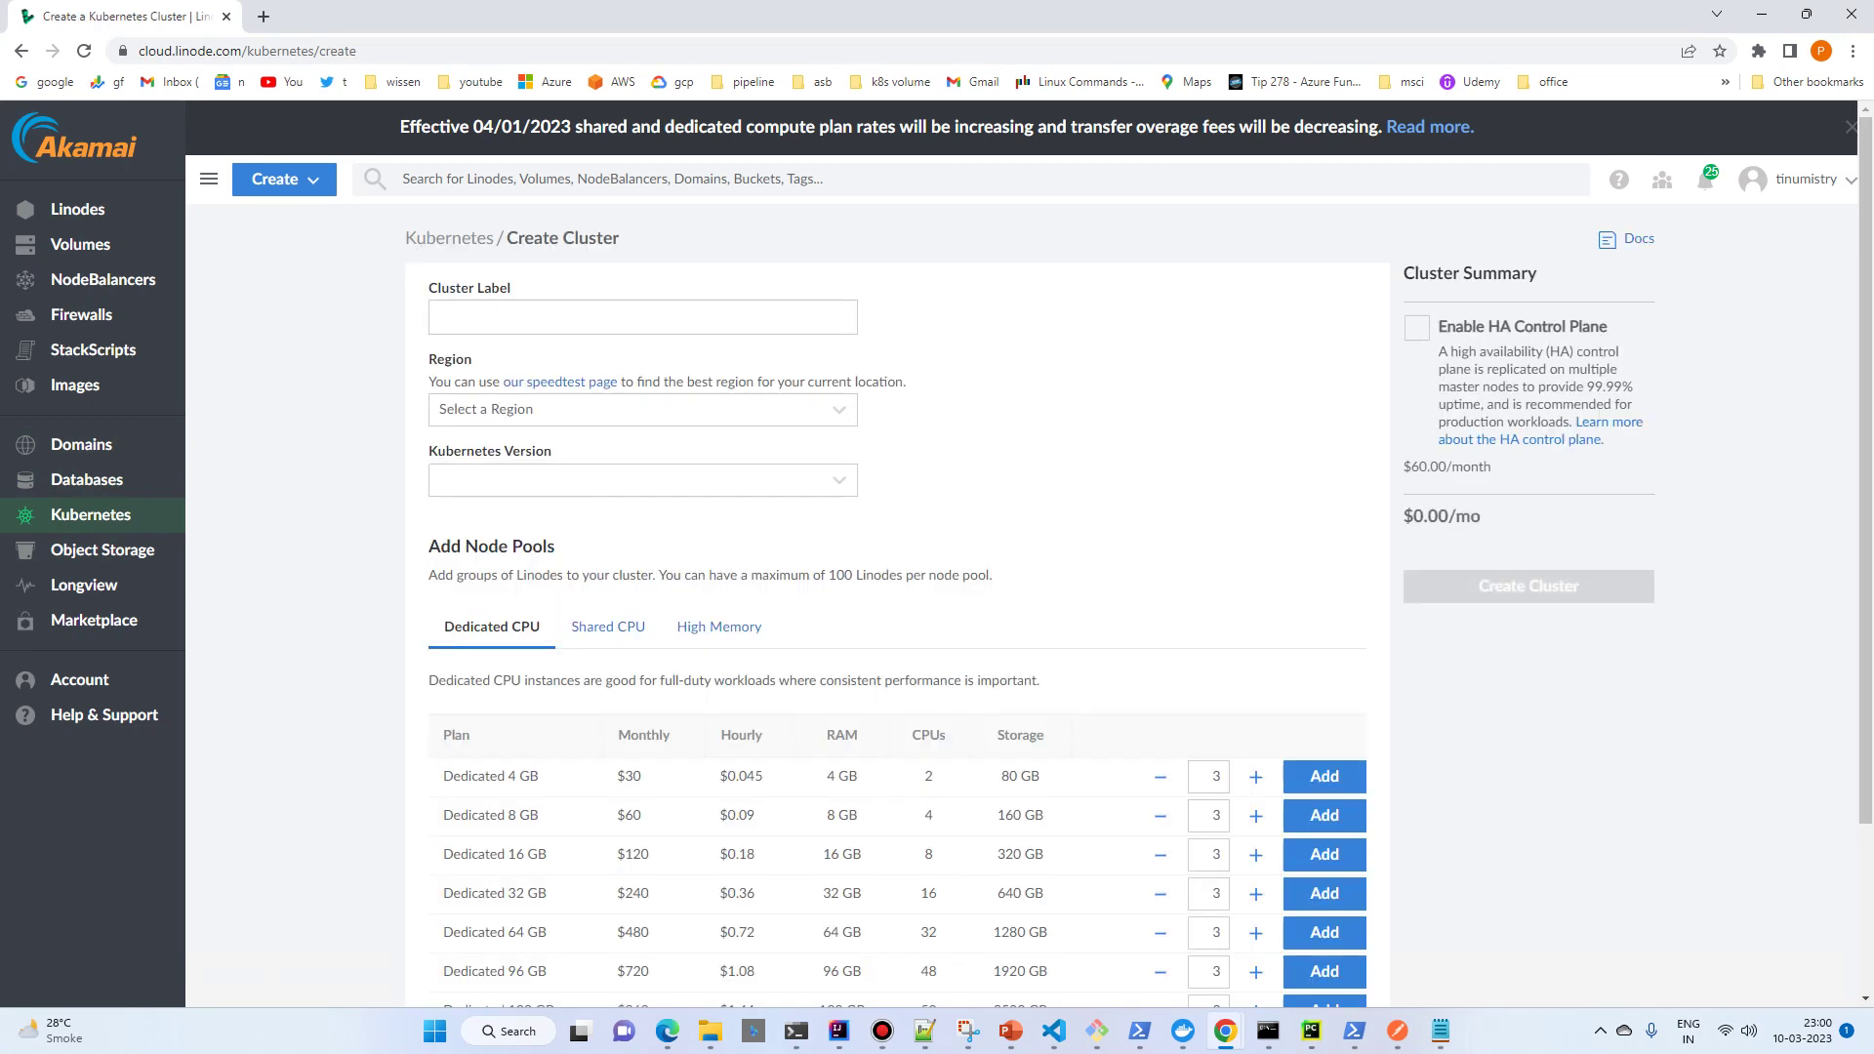
click(642, 318)
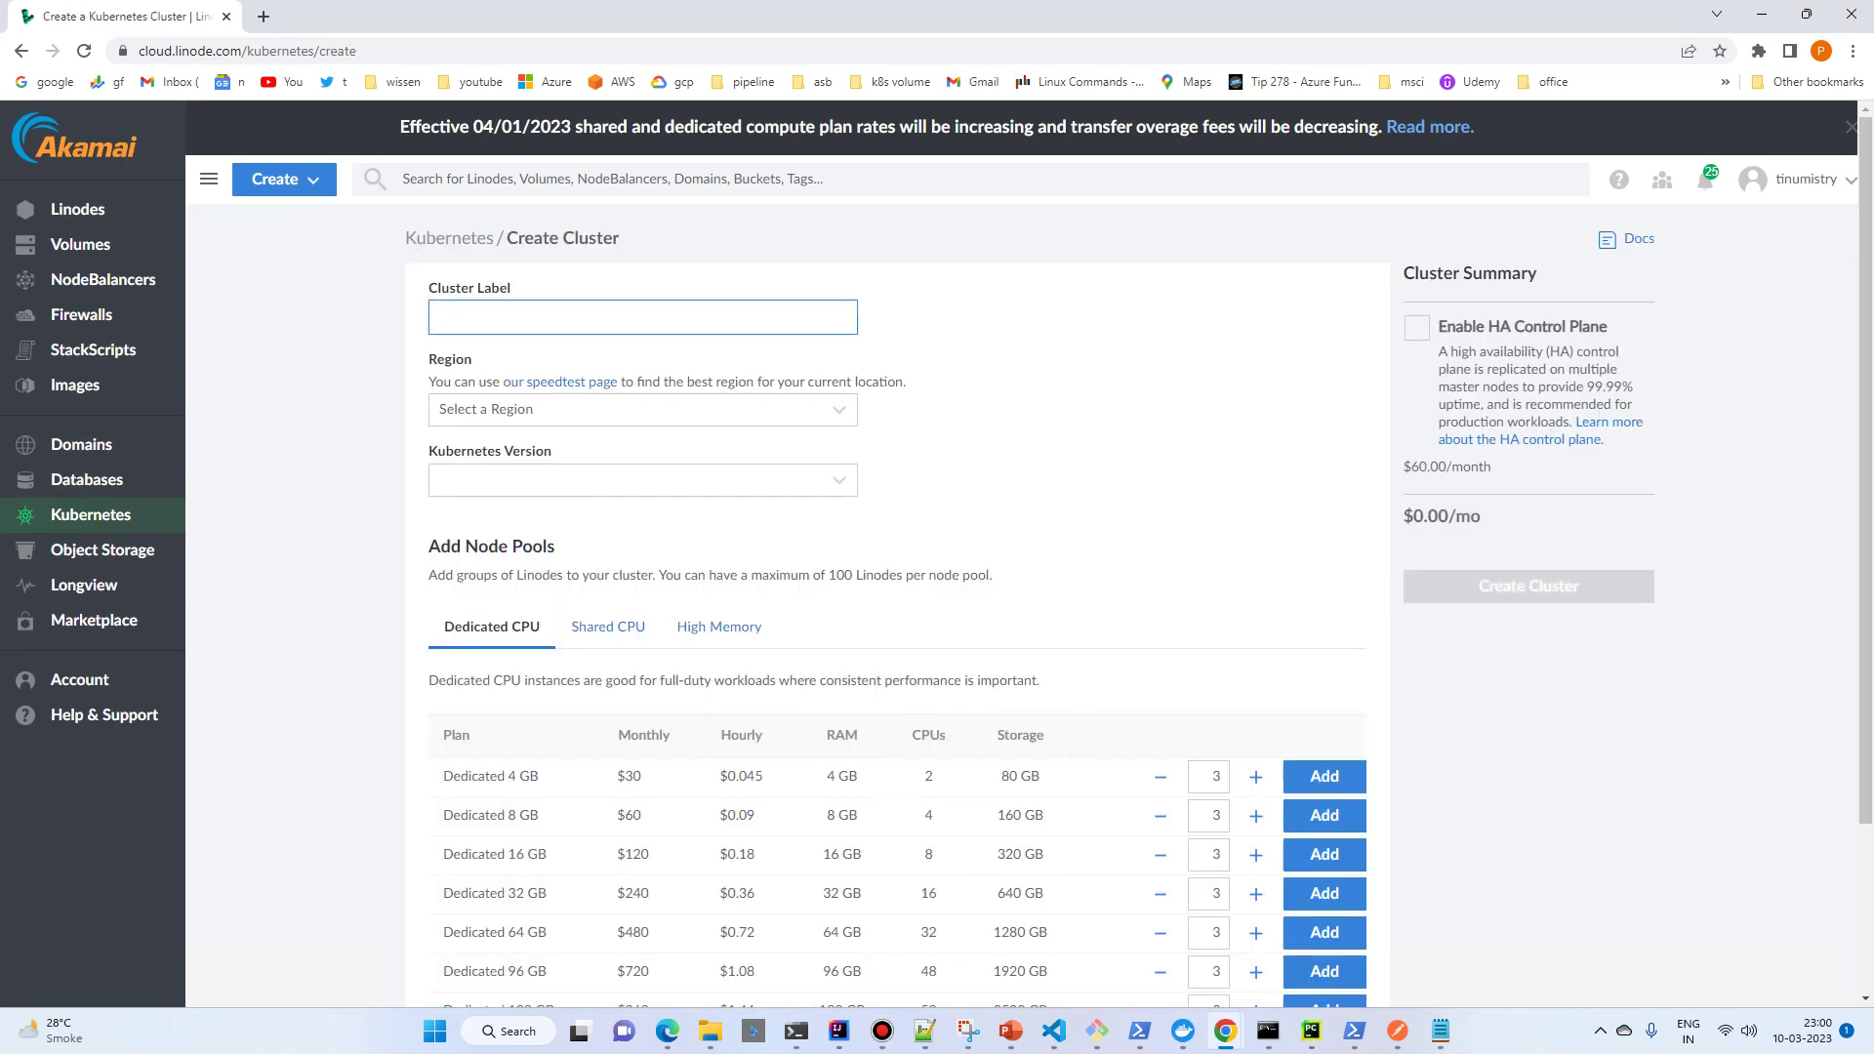
text(readtno)
key(BackSpace)
key(BackSpace)
text(linode)
Set the cluster's region to Mumbai, IN (ap-west) and its Kubernetes version to 1.25.
click(644, 410)
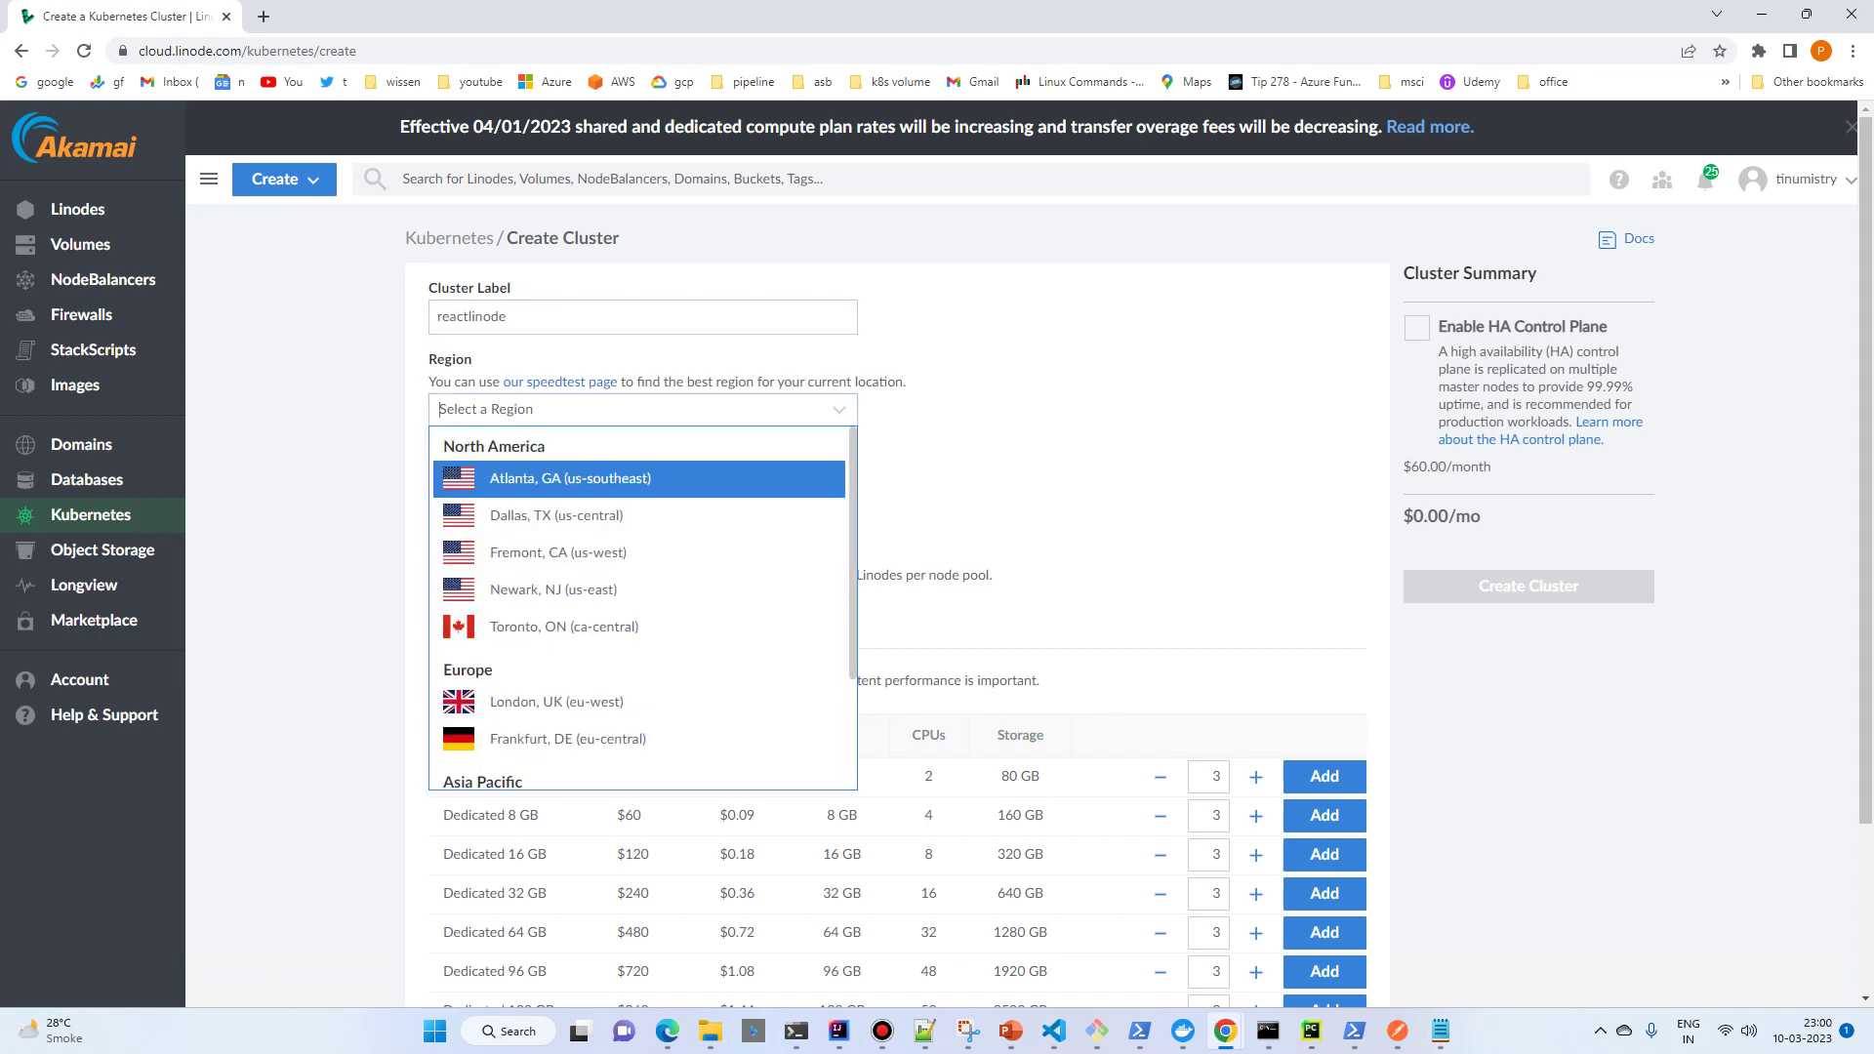
scroll(639, 643, down, 2)
click(571, 729)
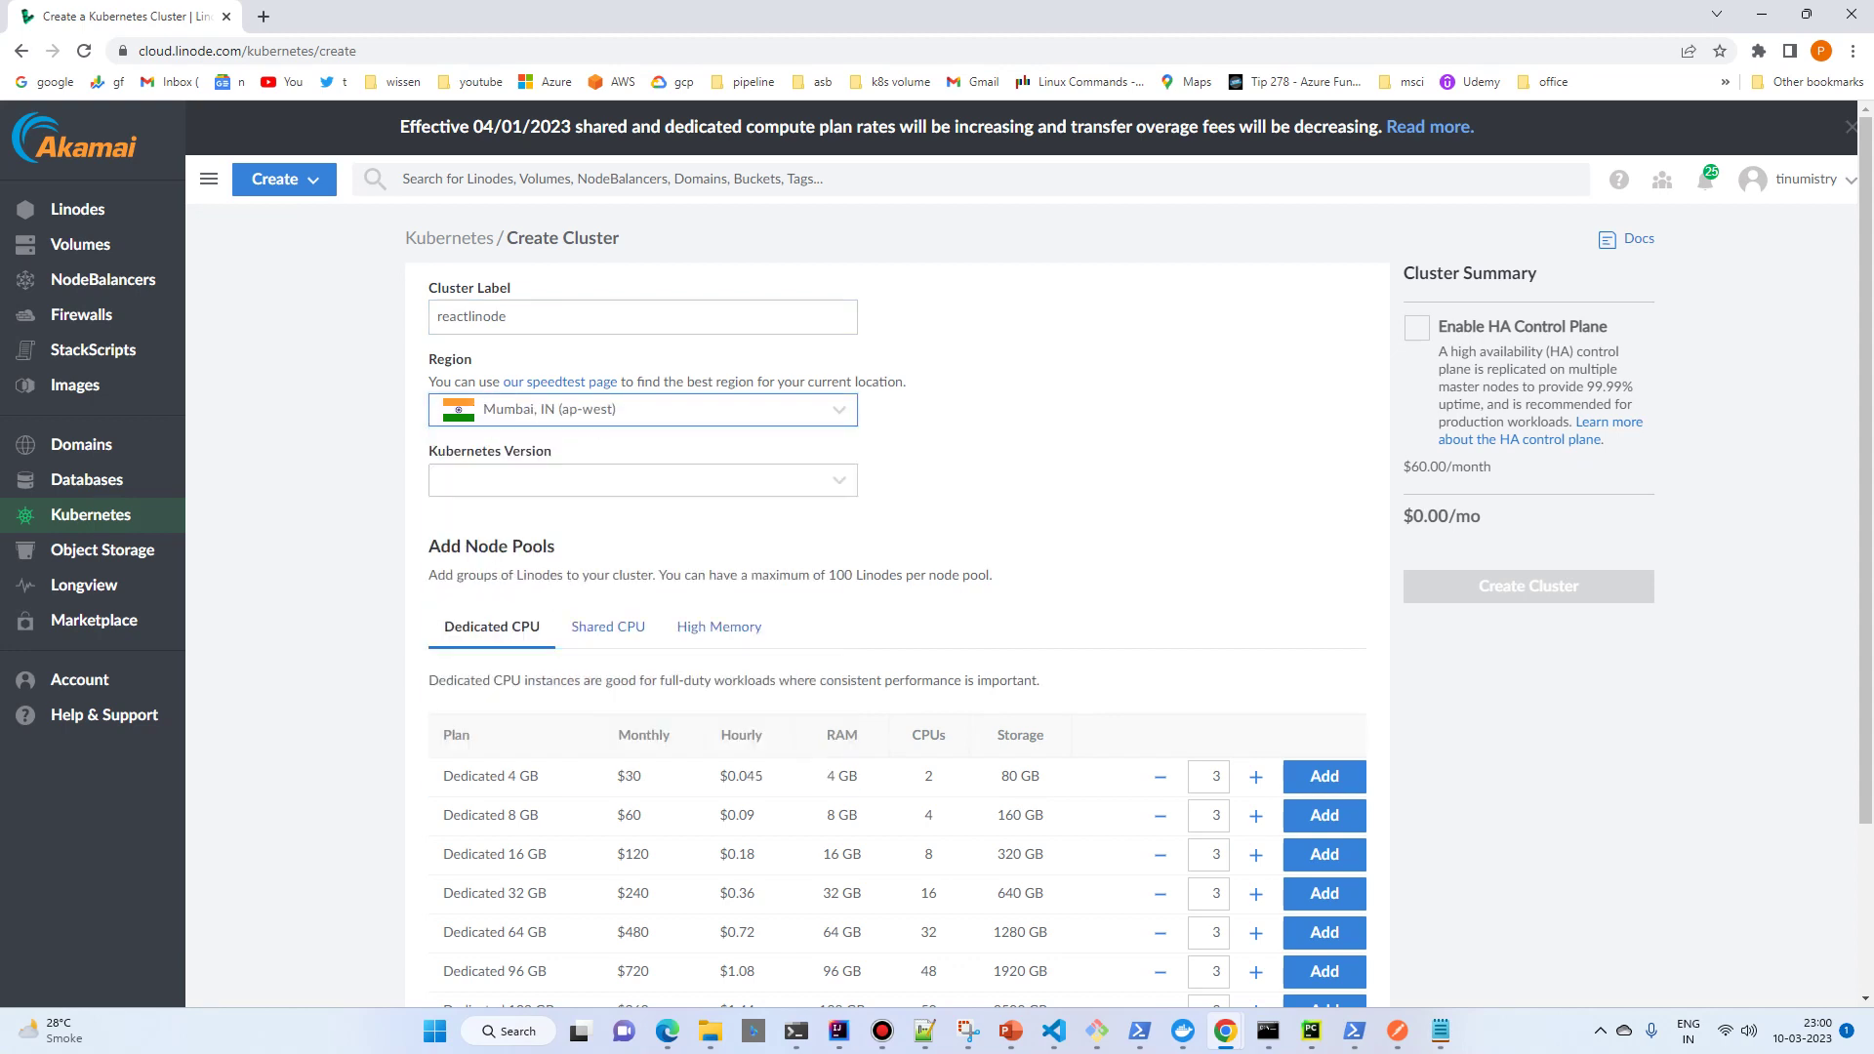
scroll(878, 585, down, 2)
click(642, 265)
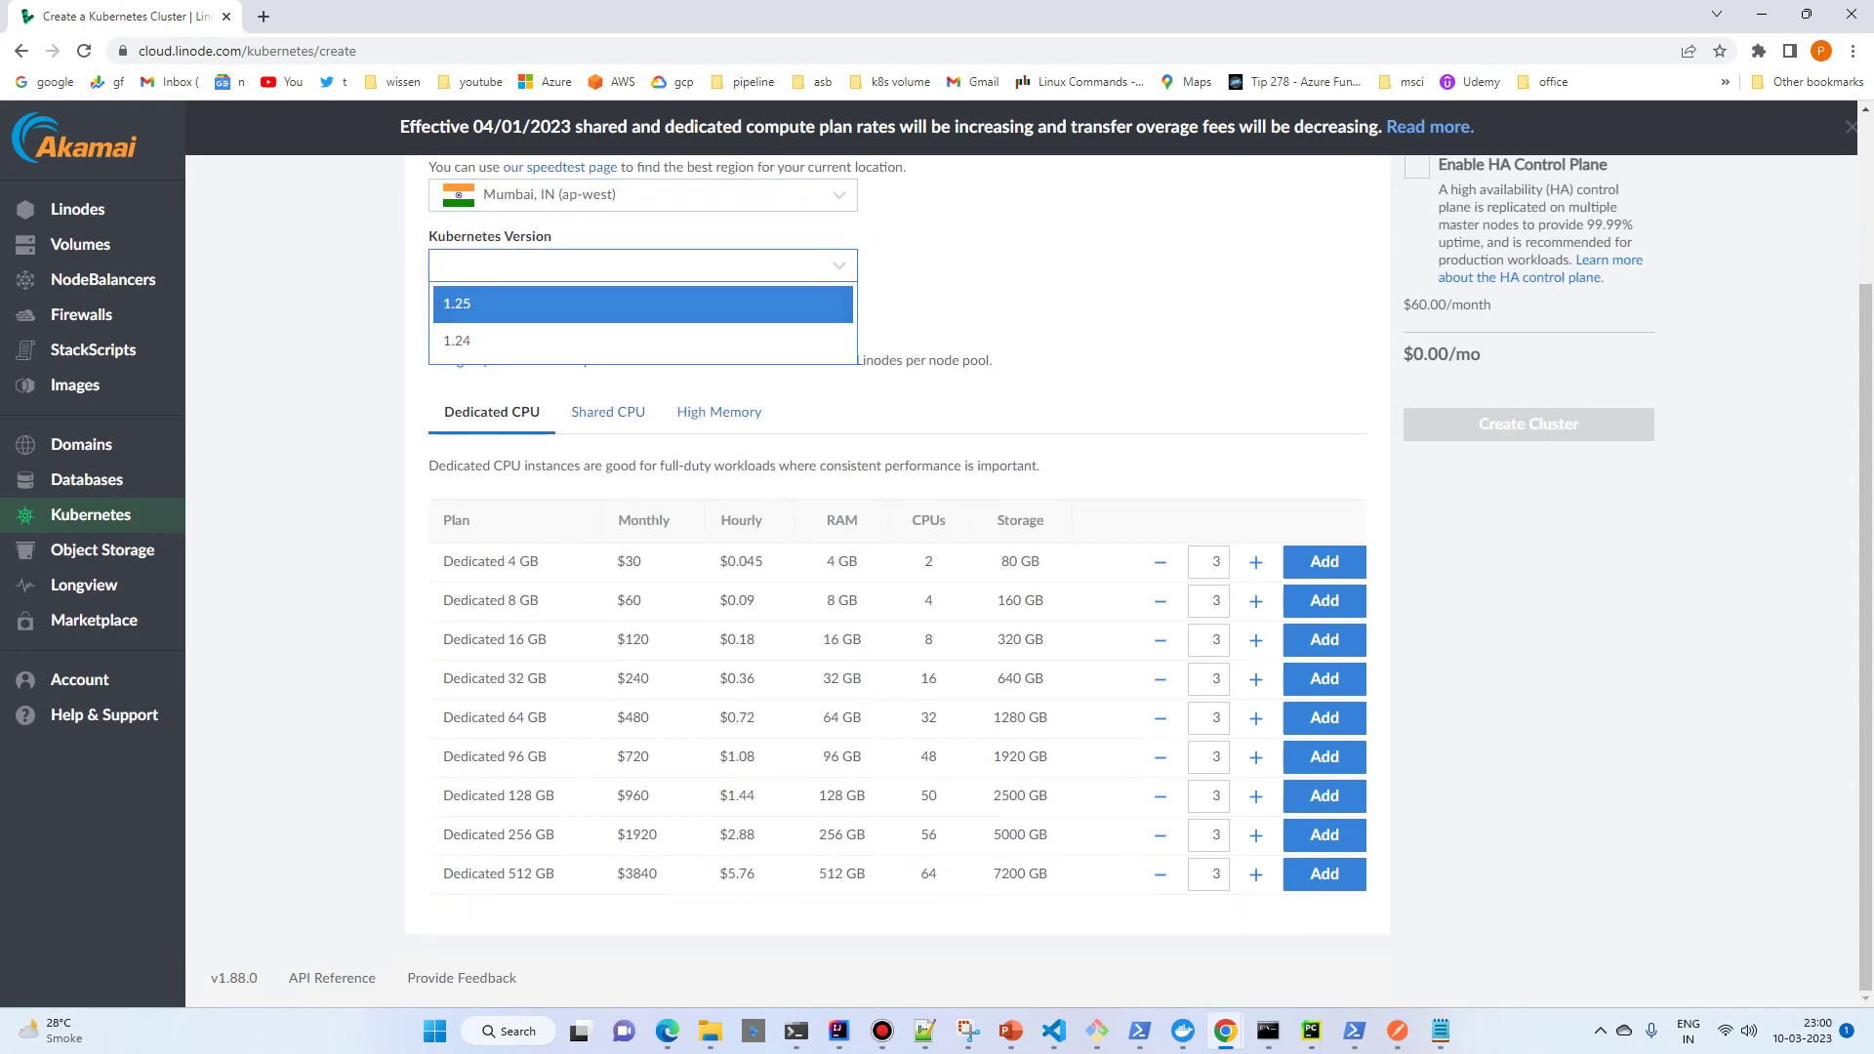
click(624, 303)
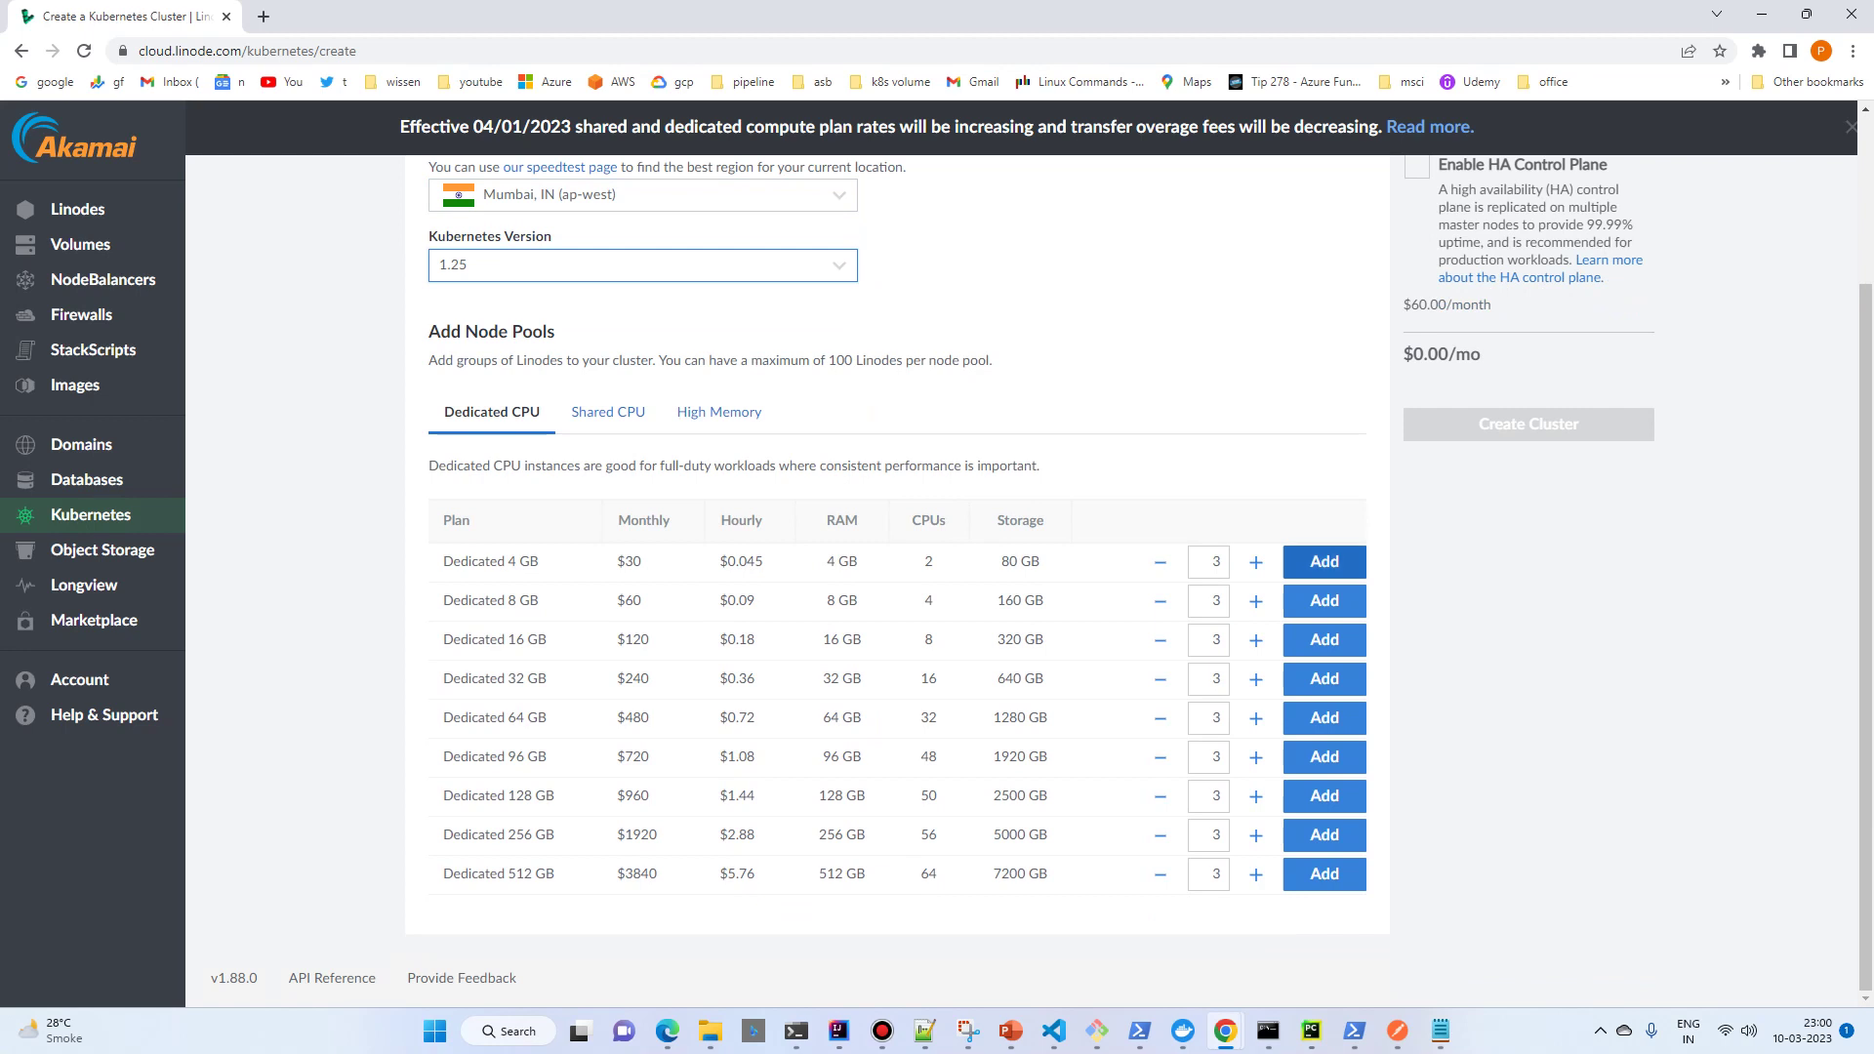
Add a node pool of 2 Dedicated 4 GB nodes and create the cluster.
double_click(1209, 561)
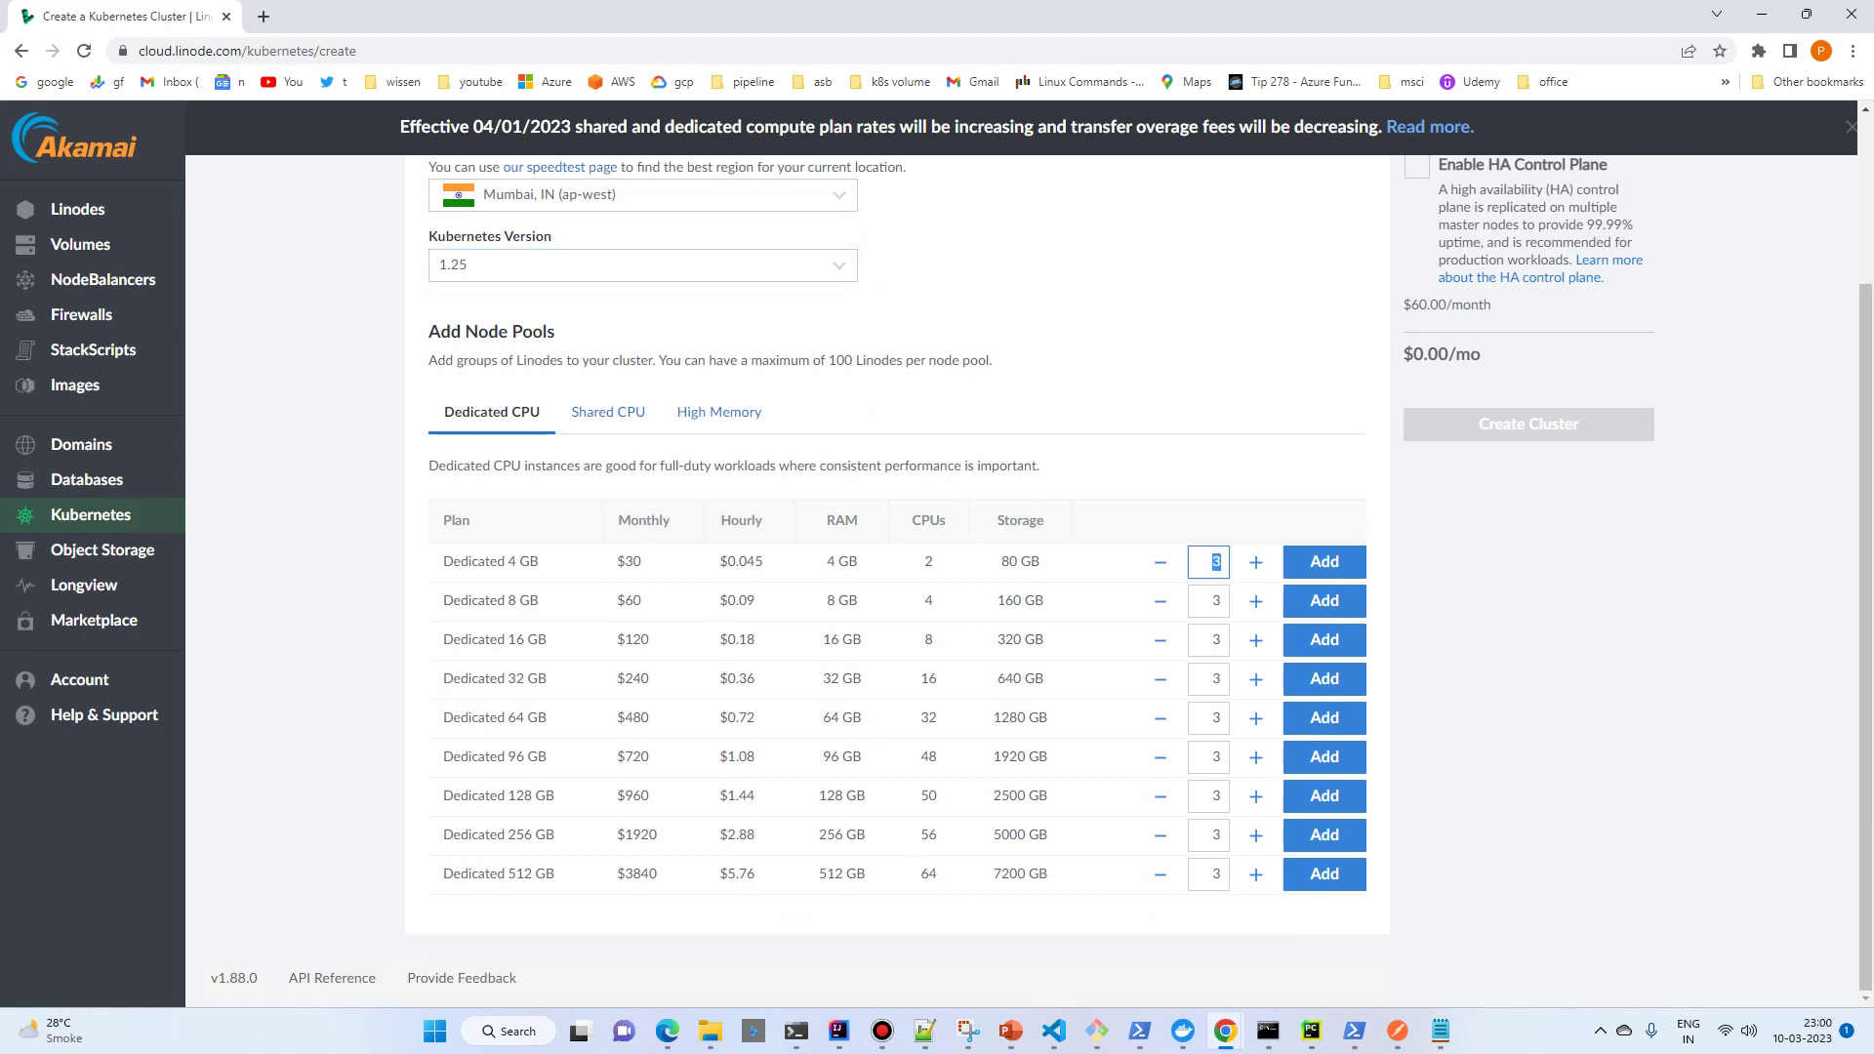
text(2)
click(1324, 561)
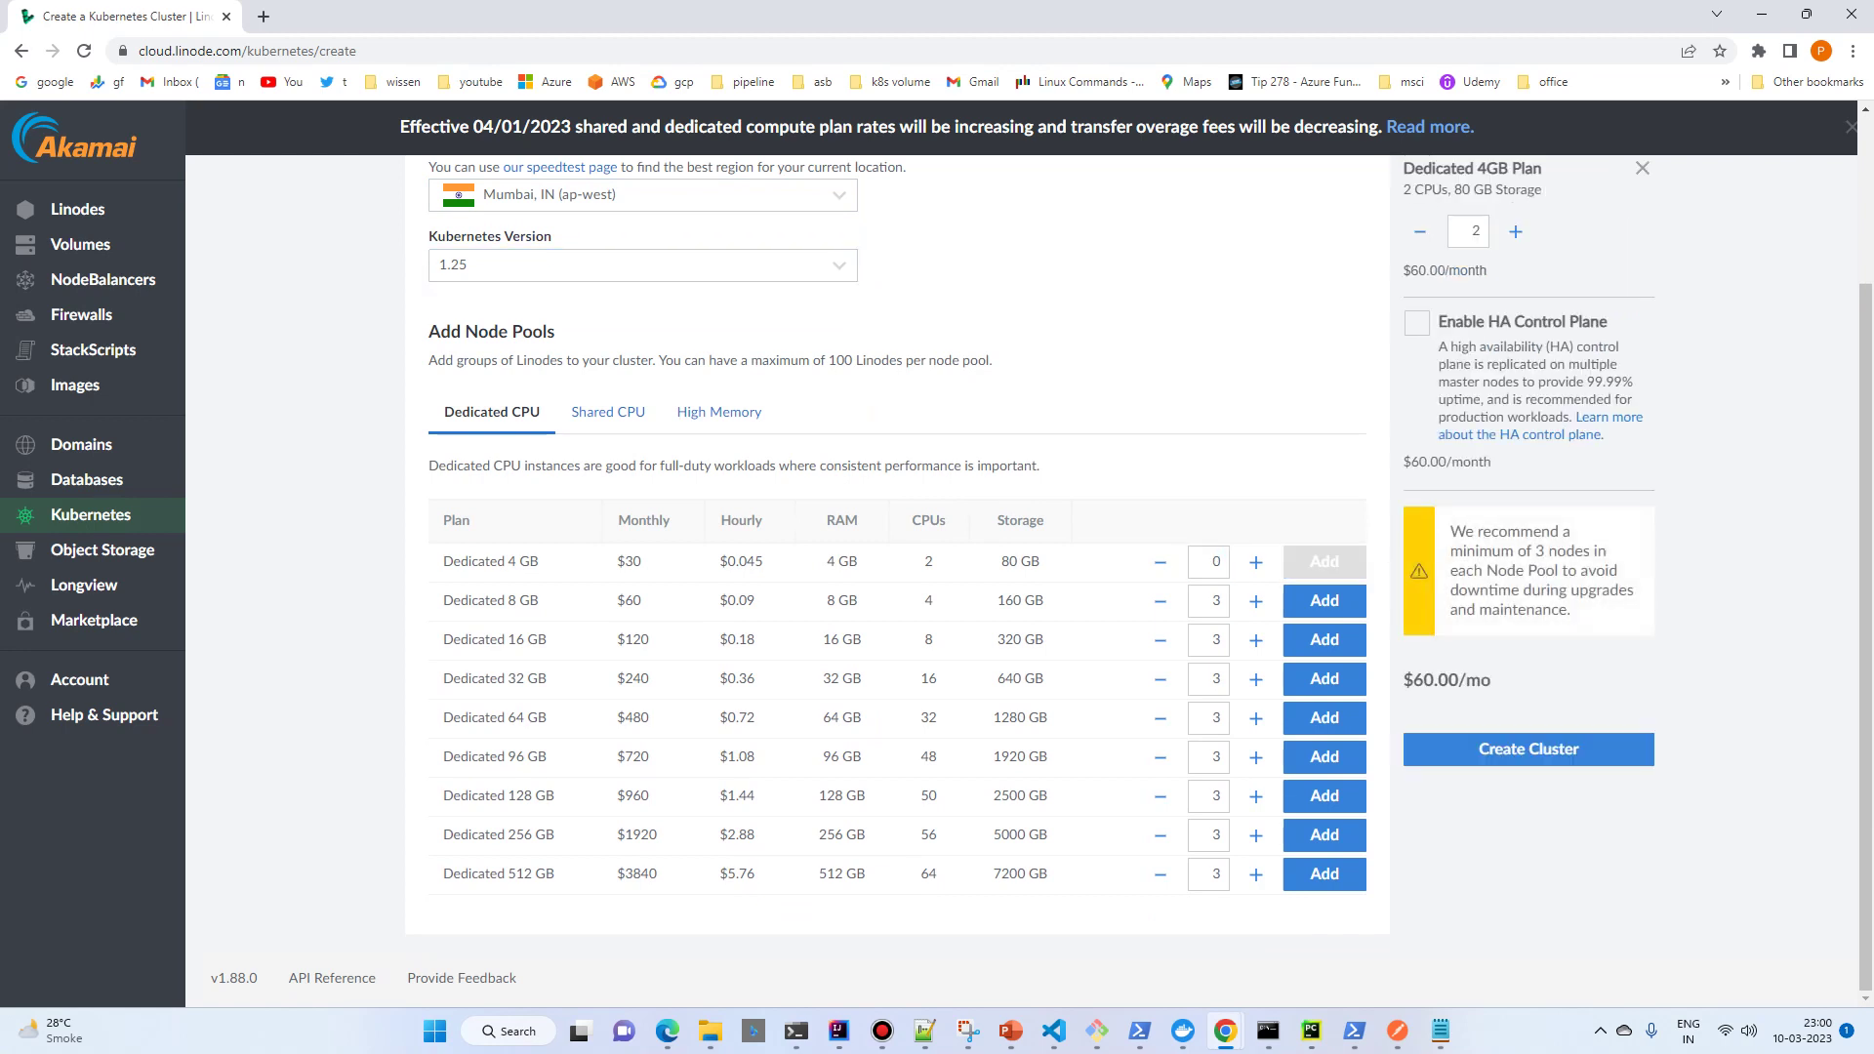
scroll(1042, 577, up, 3)
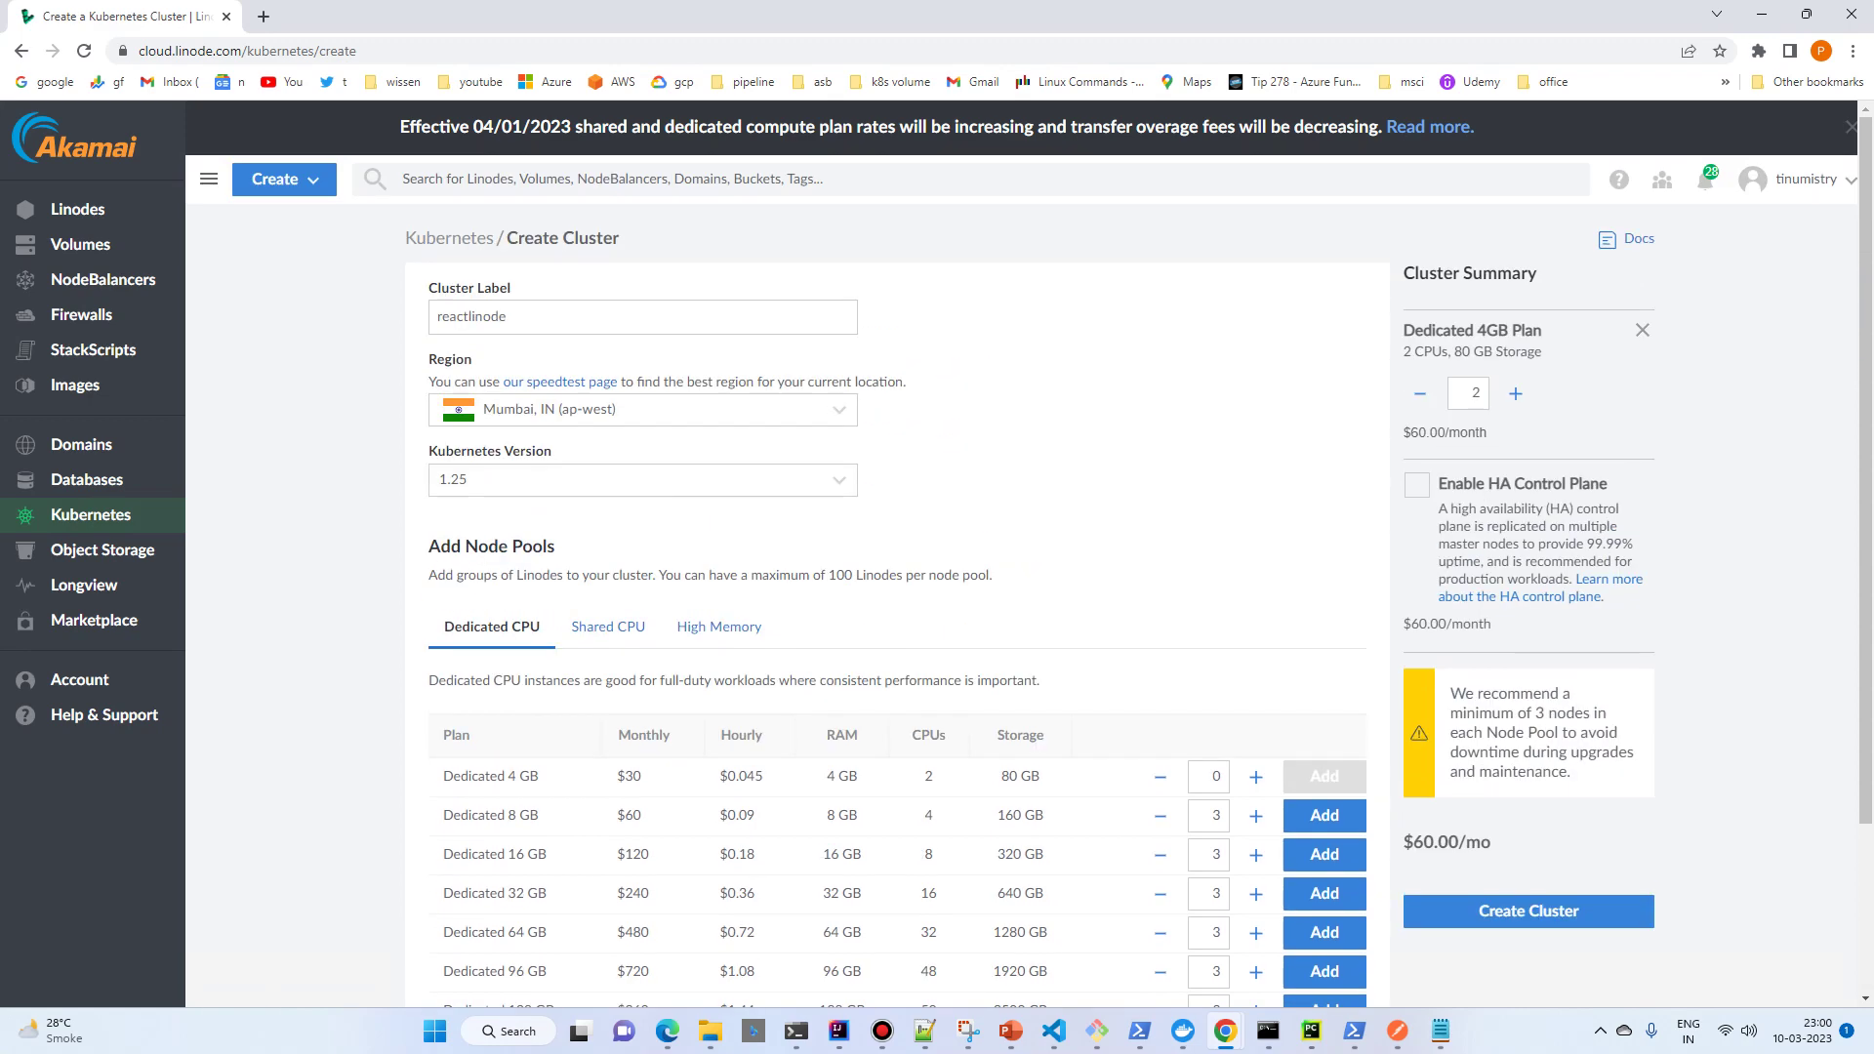
scroll(1042, 577, down, 3)
click(1529, 748)
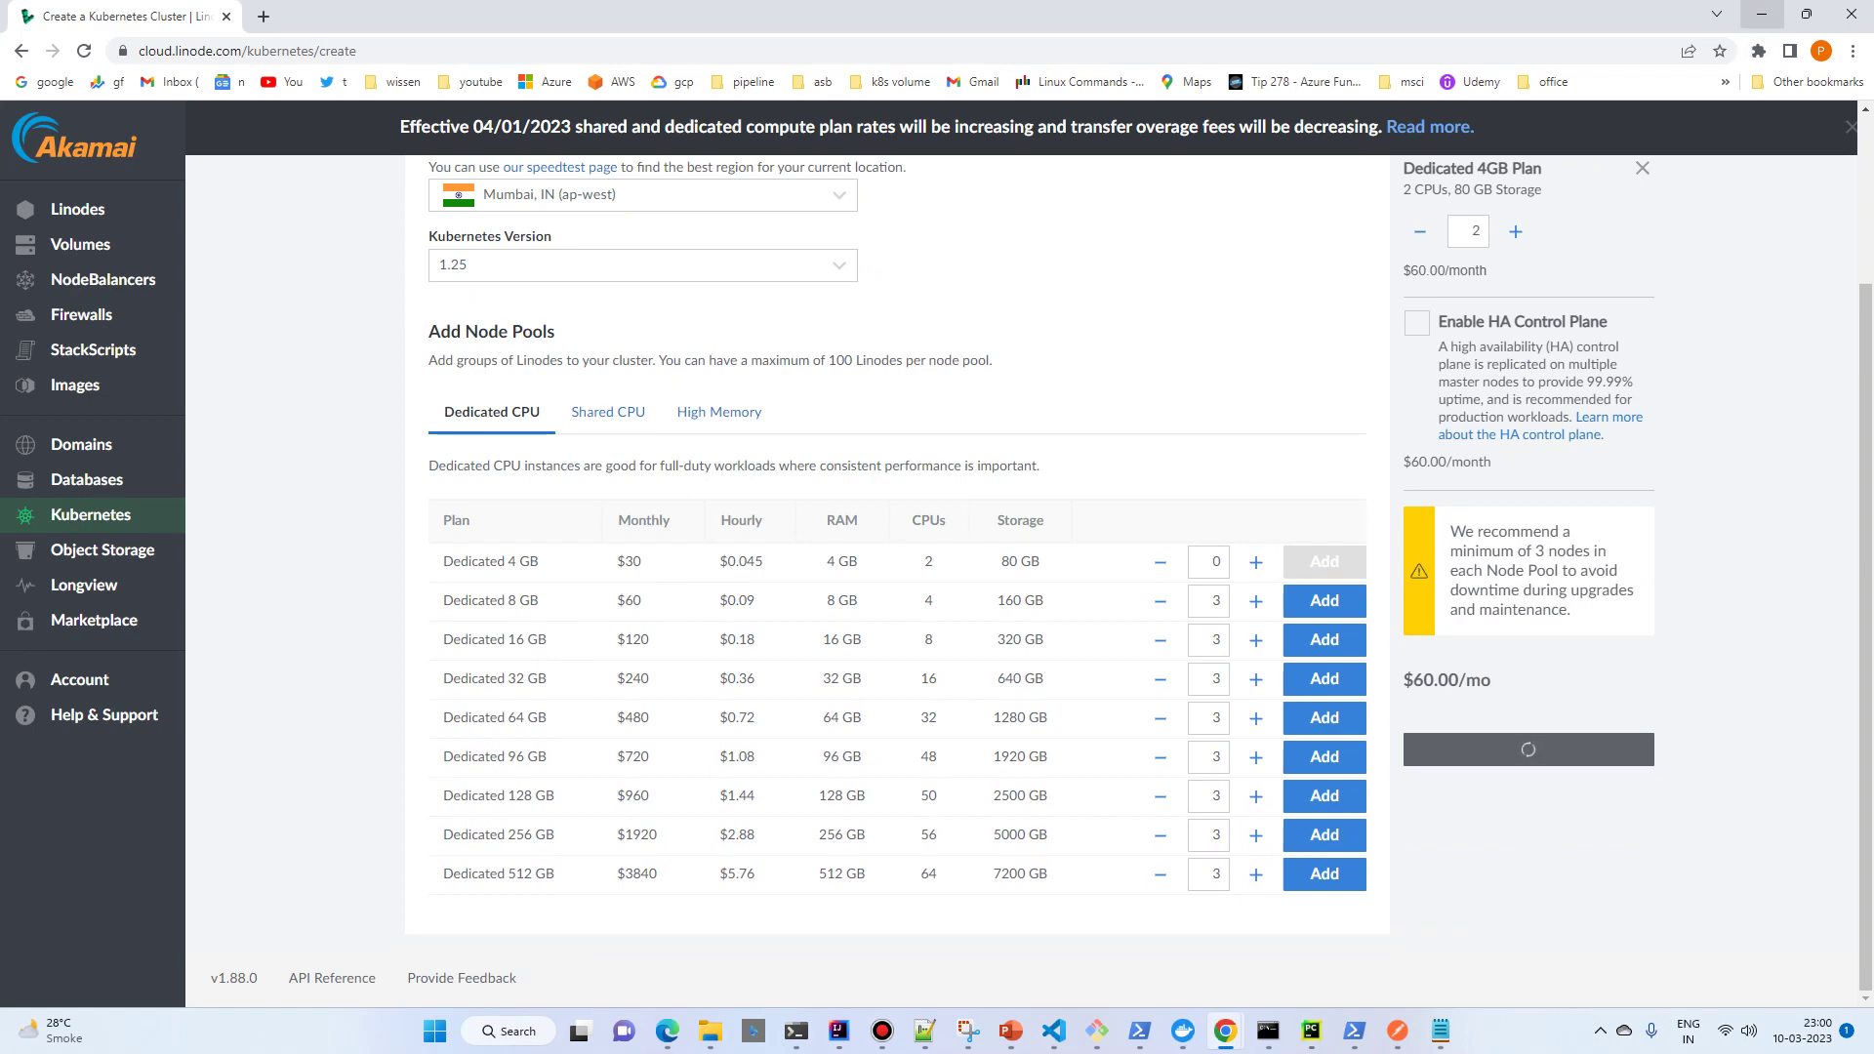
Switch to the Command Prompt and try to start the app from the reactwork folder with npm start.
click(1761, 14)
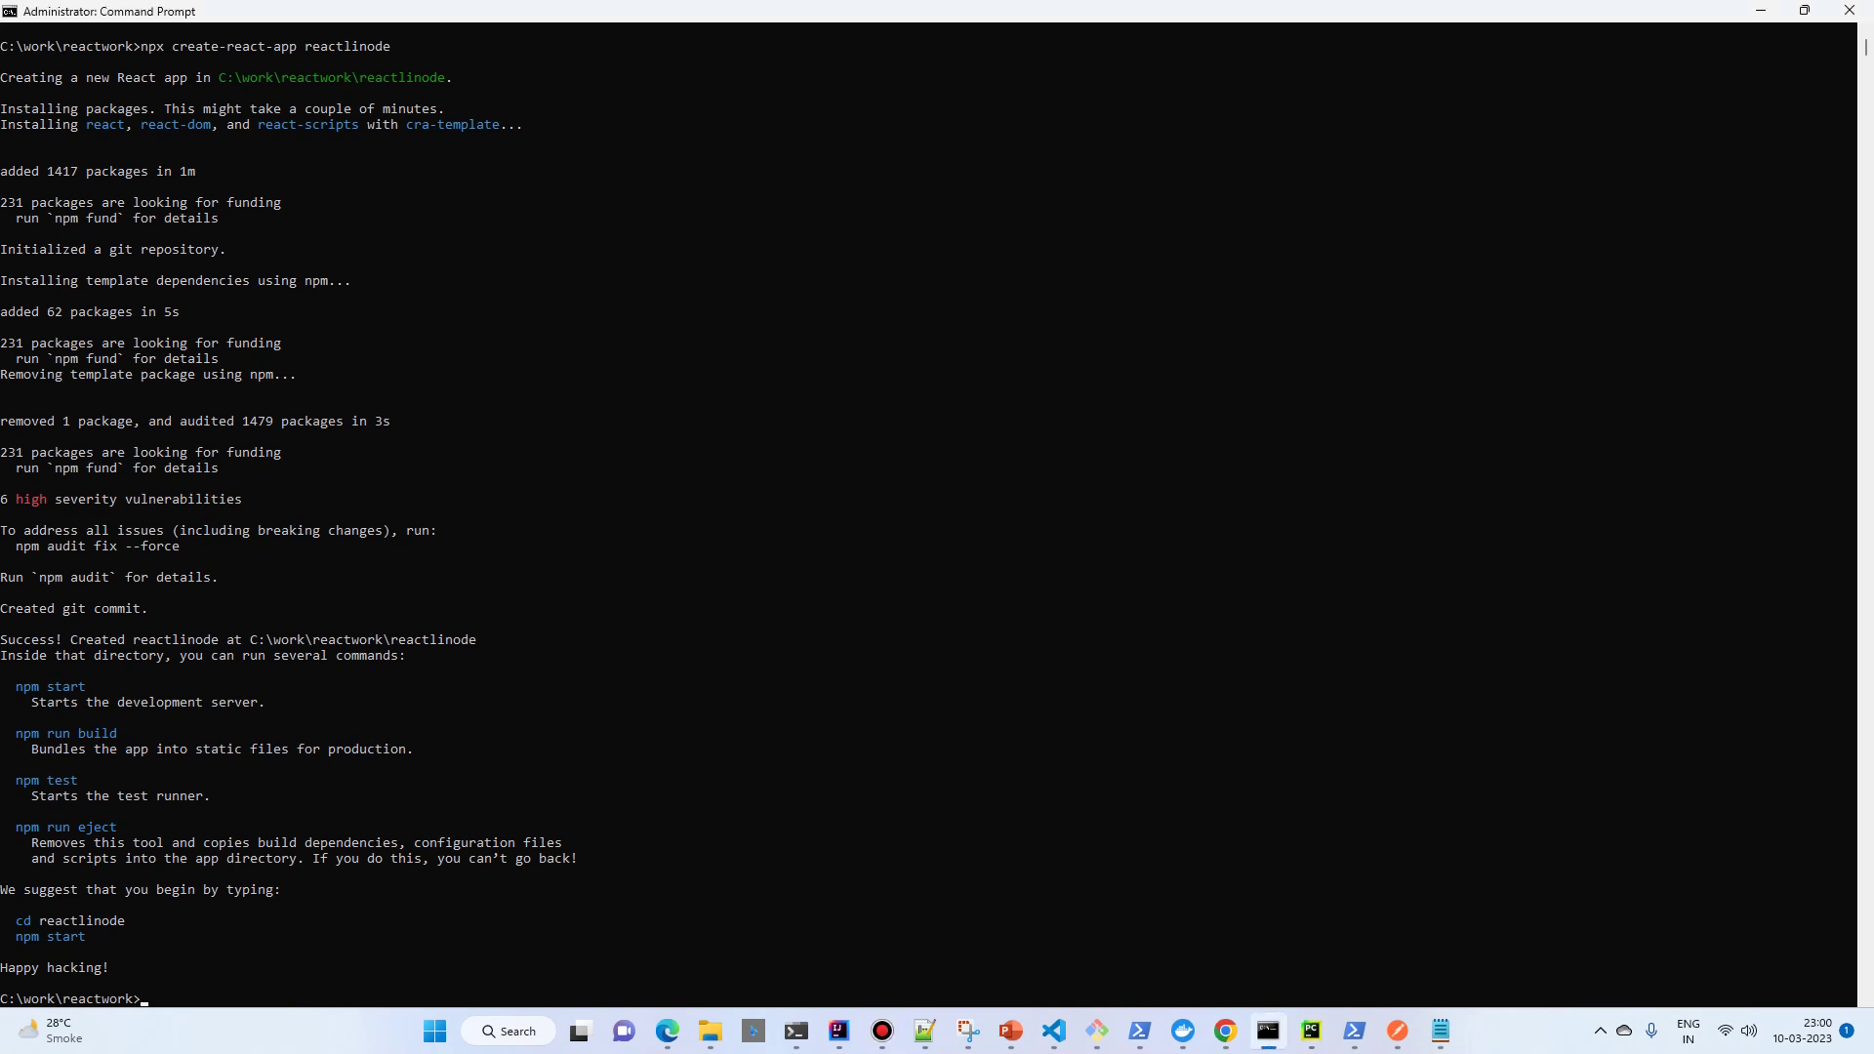
text(npm start)
key(Return)
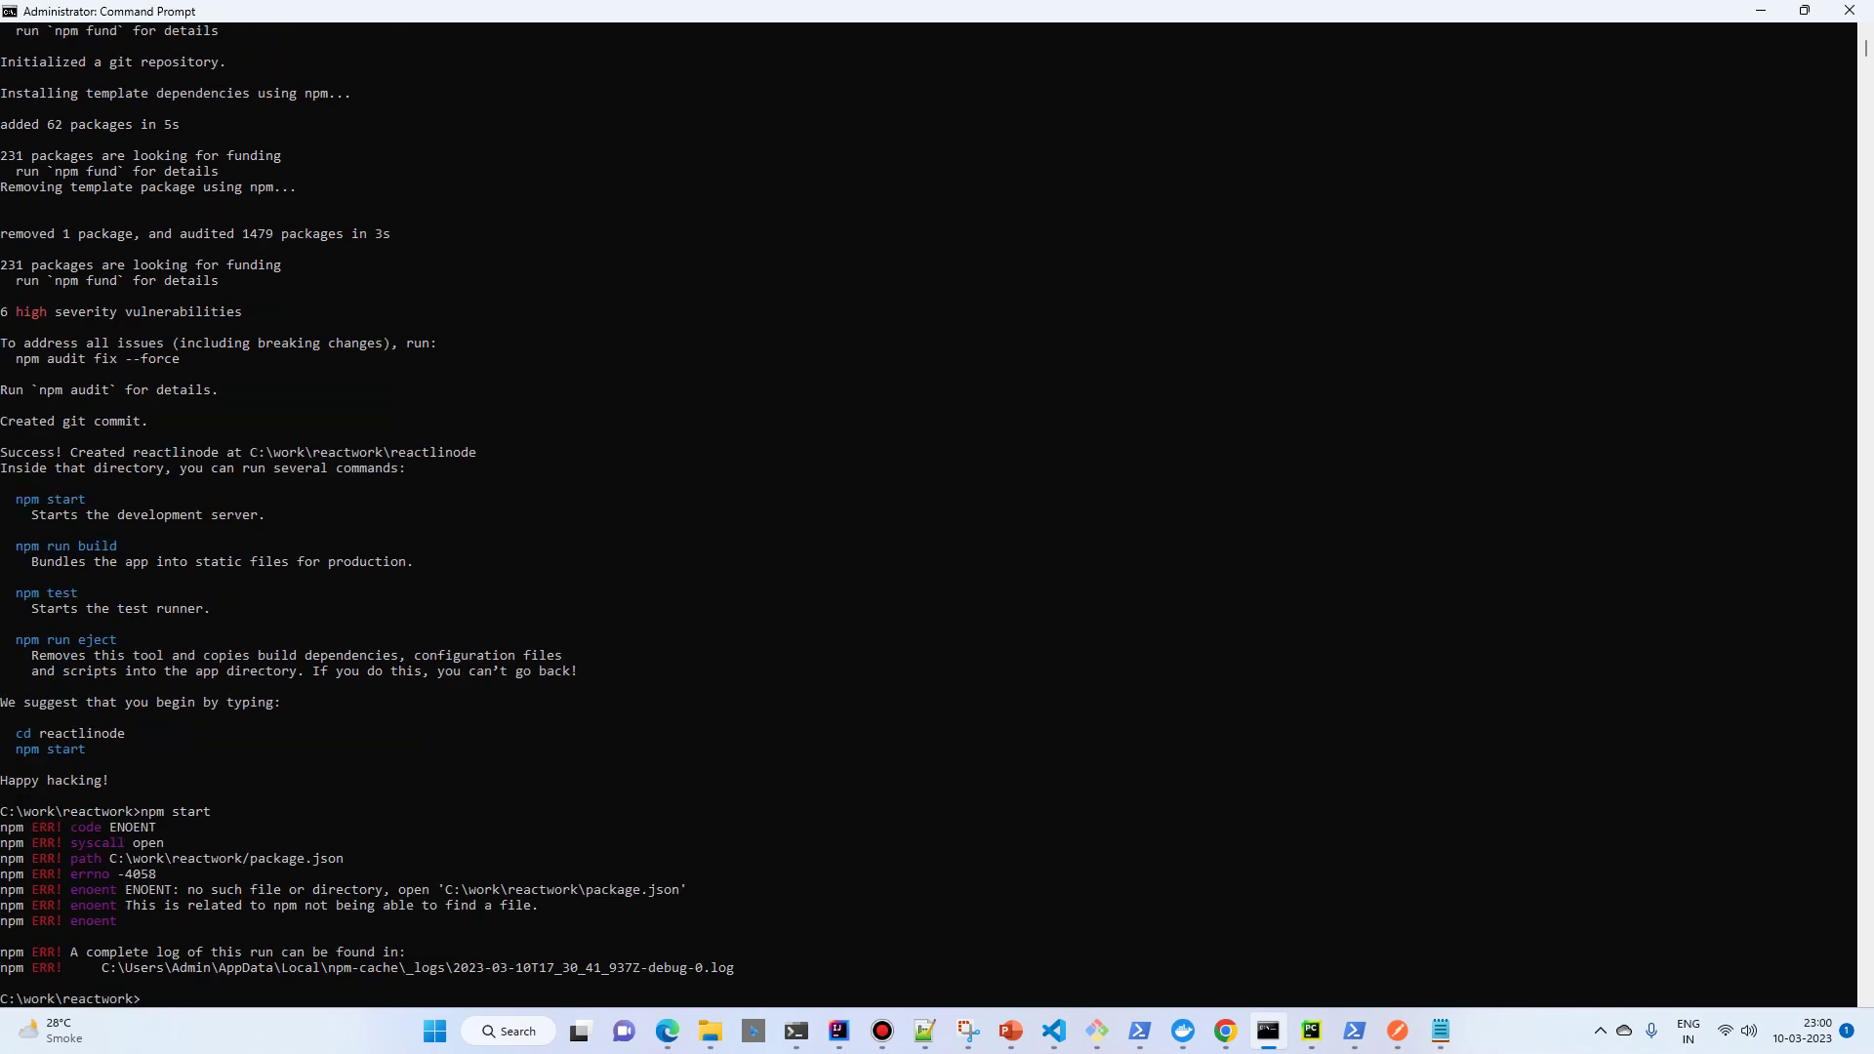
List the contents of the reactwork folder and change into the reactlinode directory.
text(dir)
key(Return)
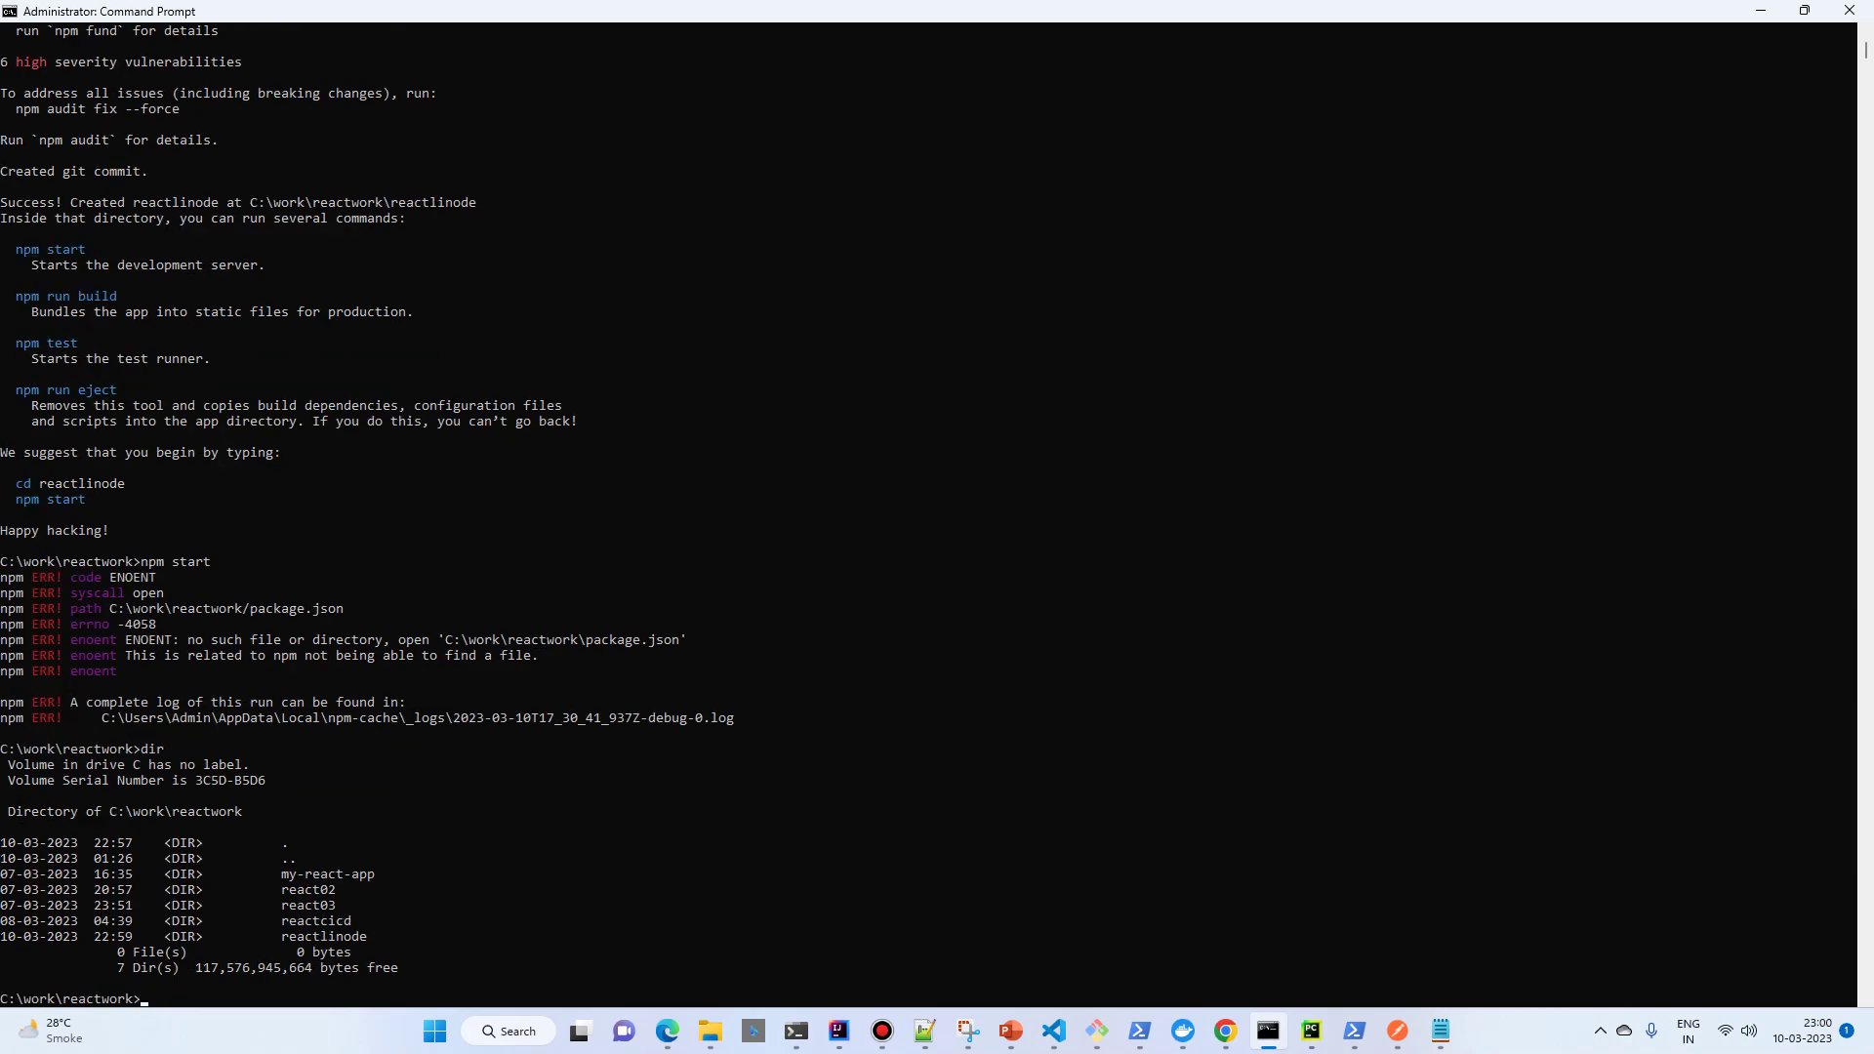
text(cd reactlinode)
key(Return)
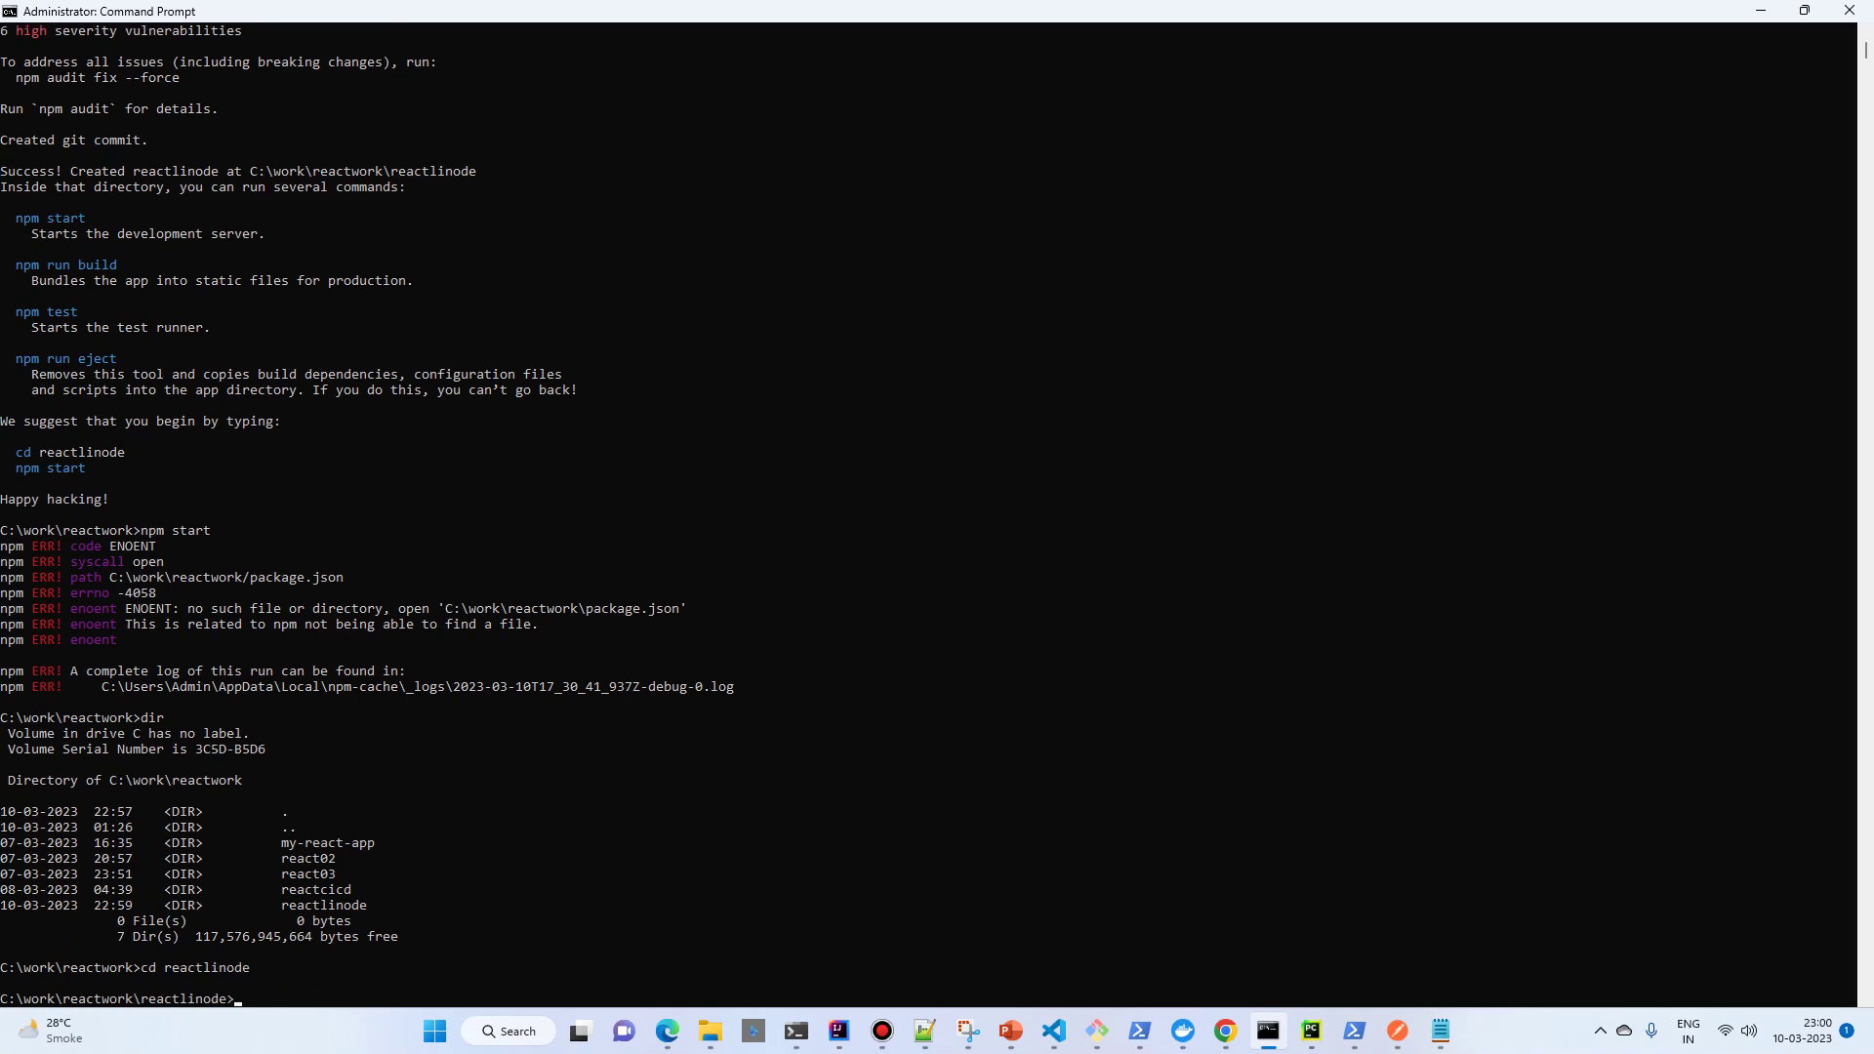
List the reactlinode folder's files and start the React development server with npm start.
key(Up)
key(Up)
key(Return)
key(Up)
key(Up)
key(Up)
key(Up)
key(Up)
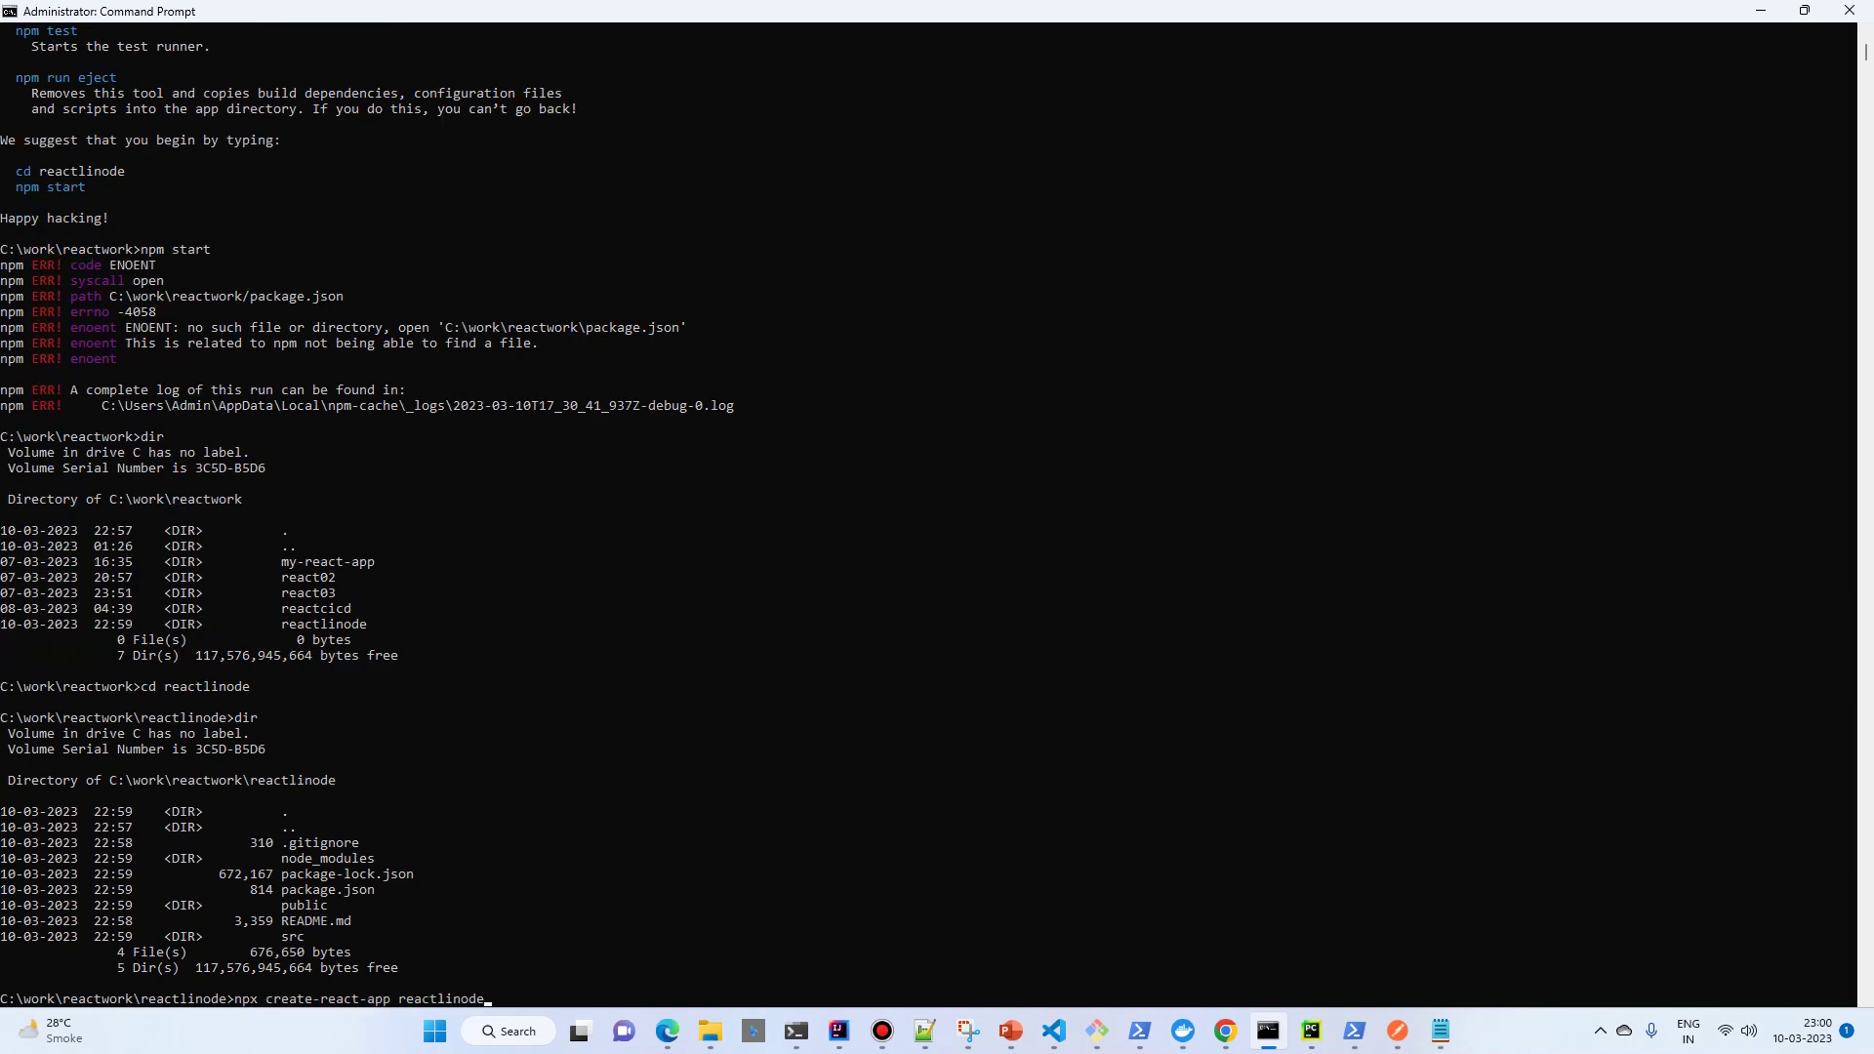
key(Down)
key(Return)
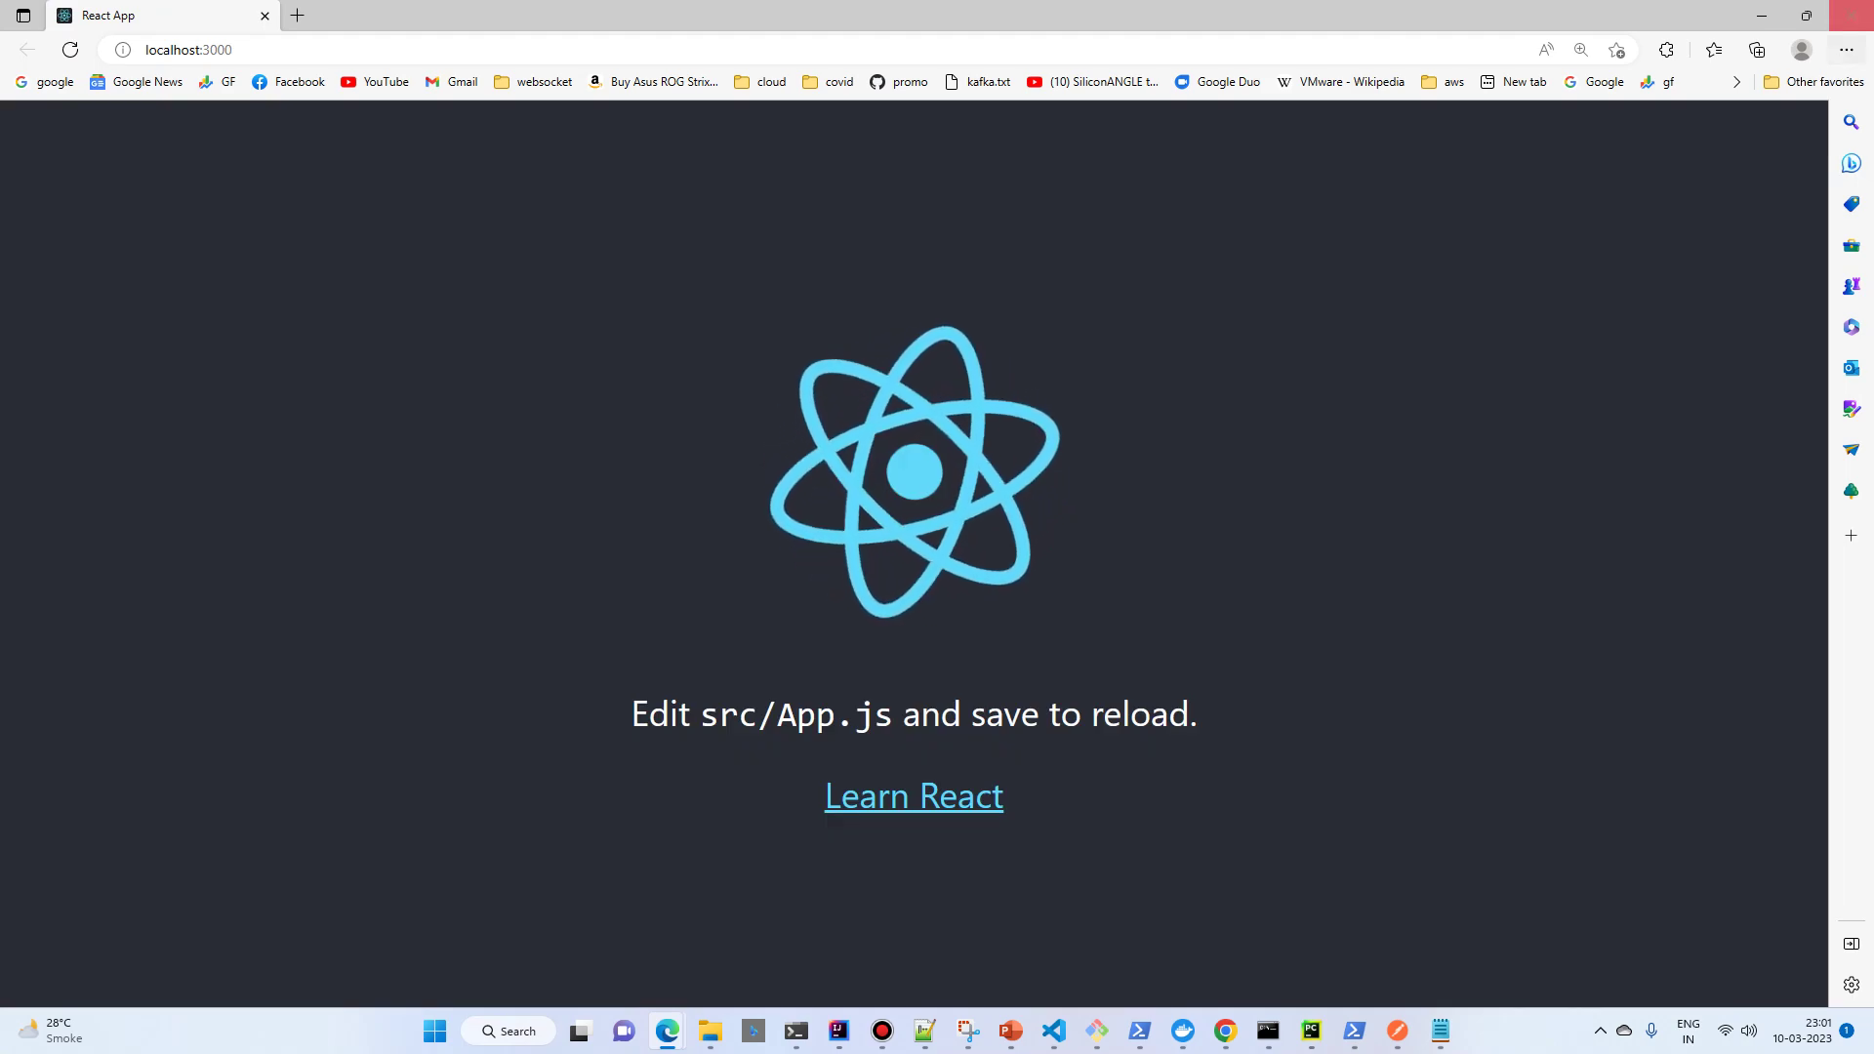
Return to the Linode cluster page in Chrome and open Docker Hub in a new tab through a web search for "docker hub".
key(alt+Tab)
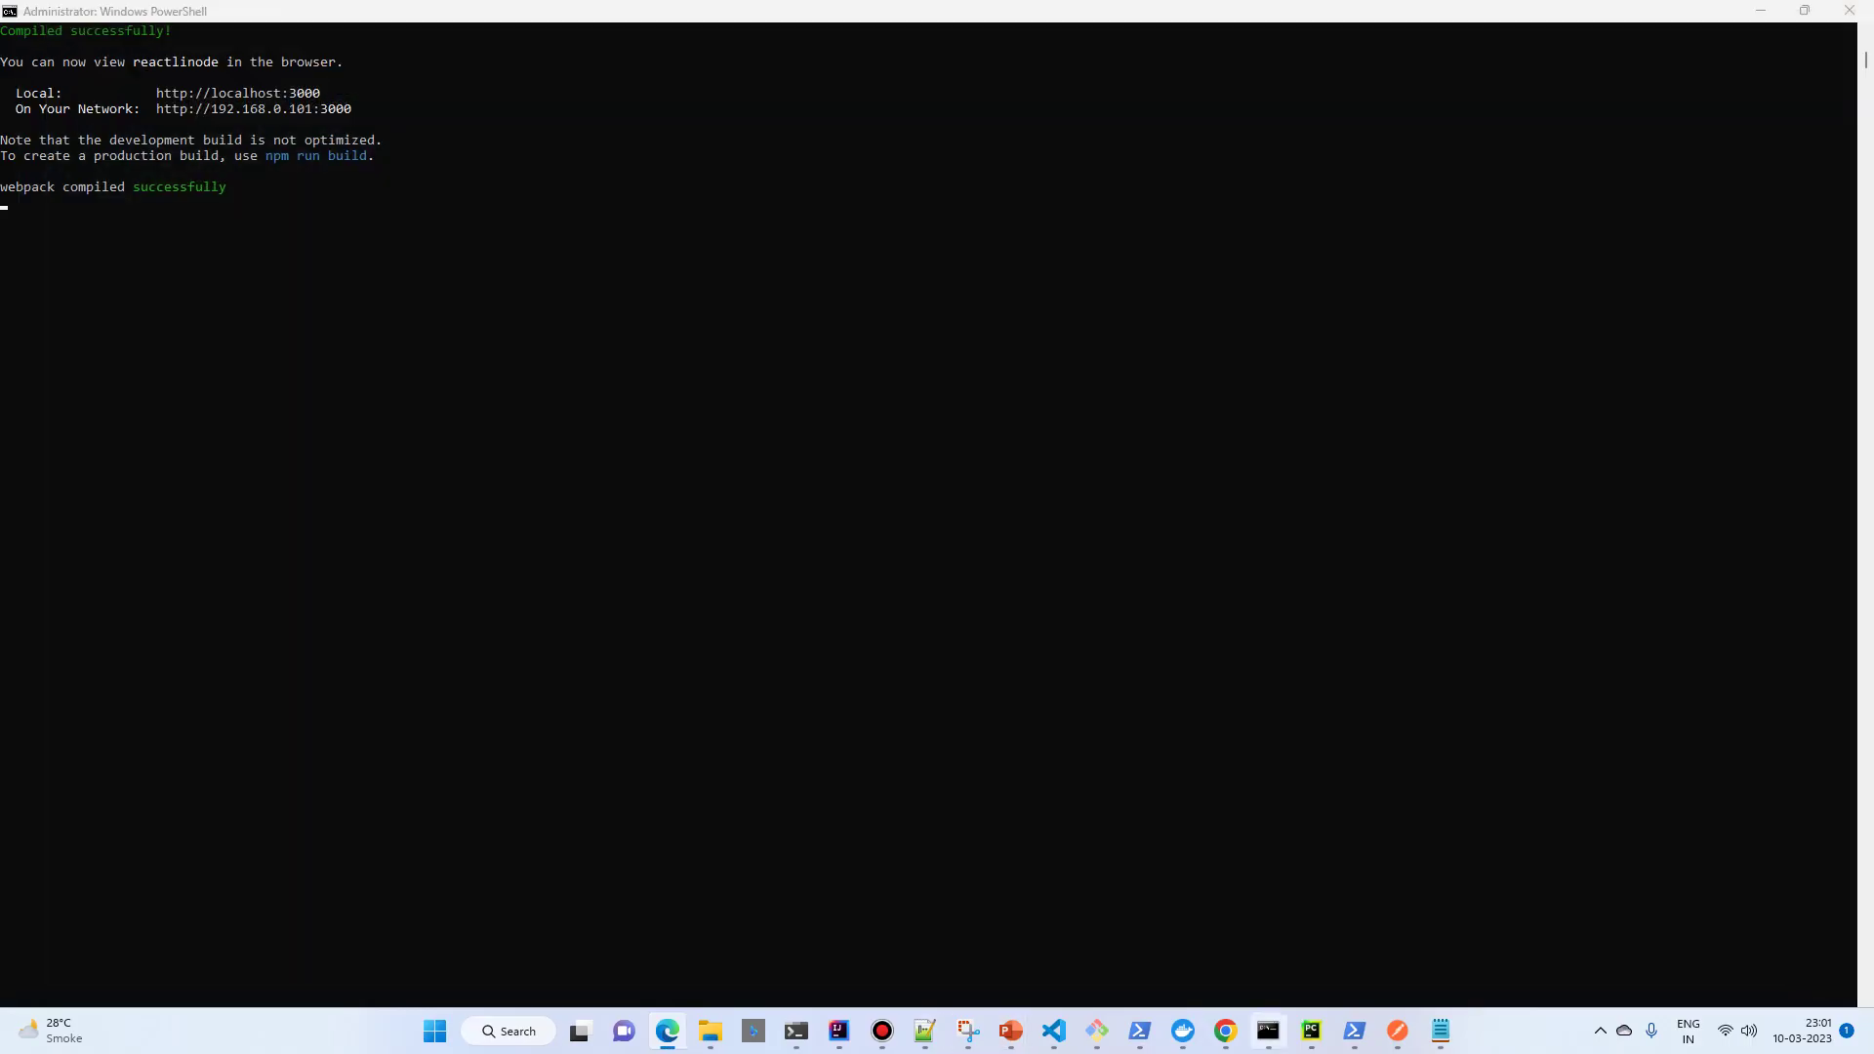
mouse_move(1226, 1031)
click(1766, 935)
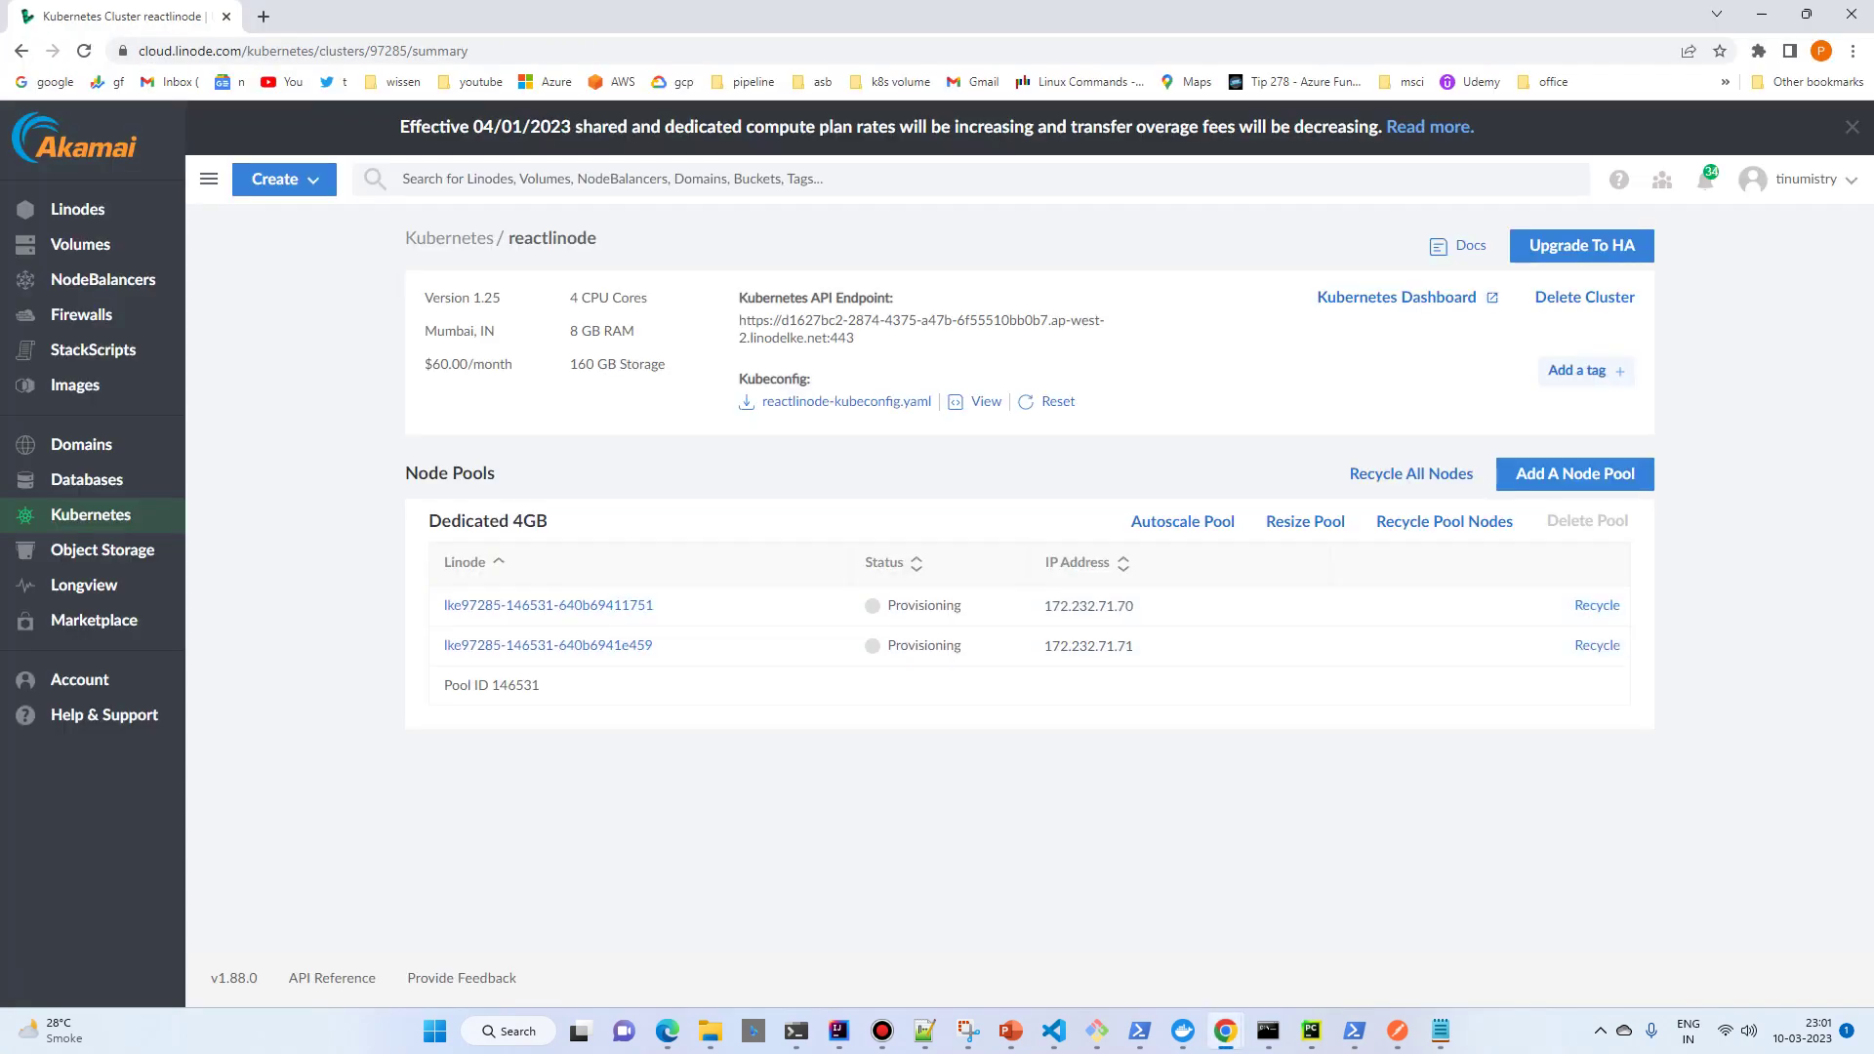
click(264, 16)
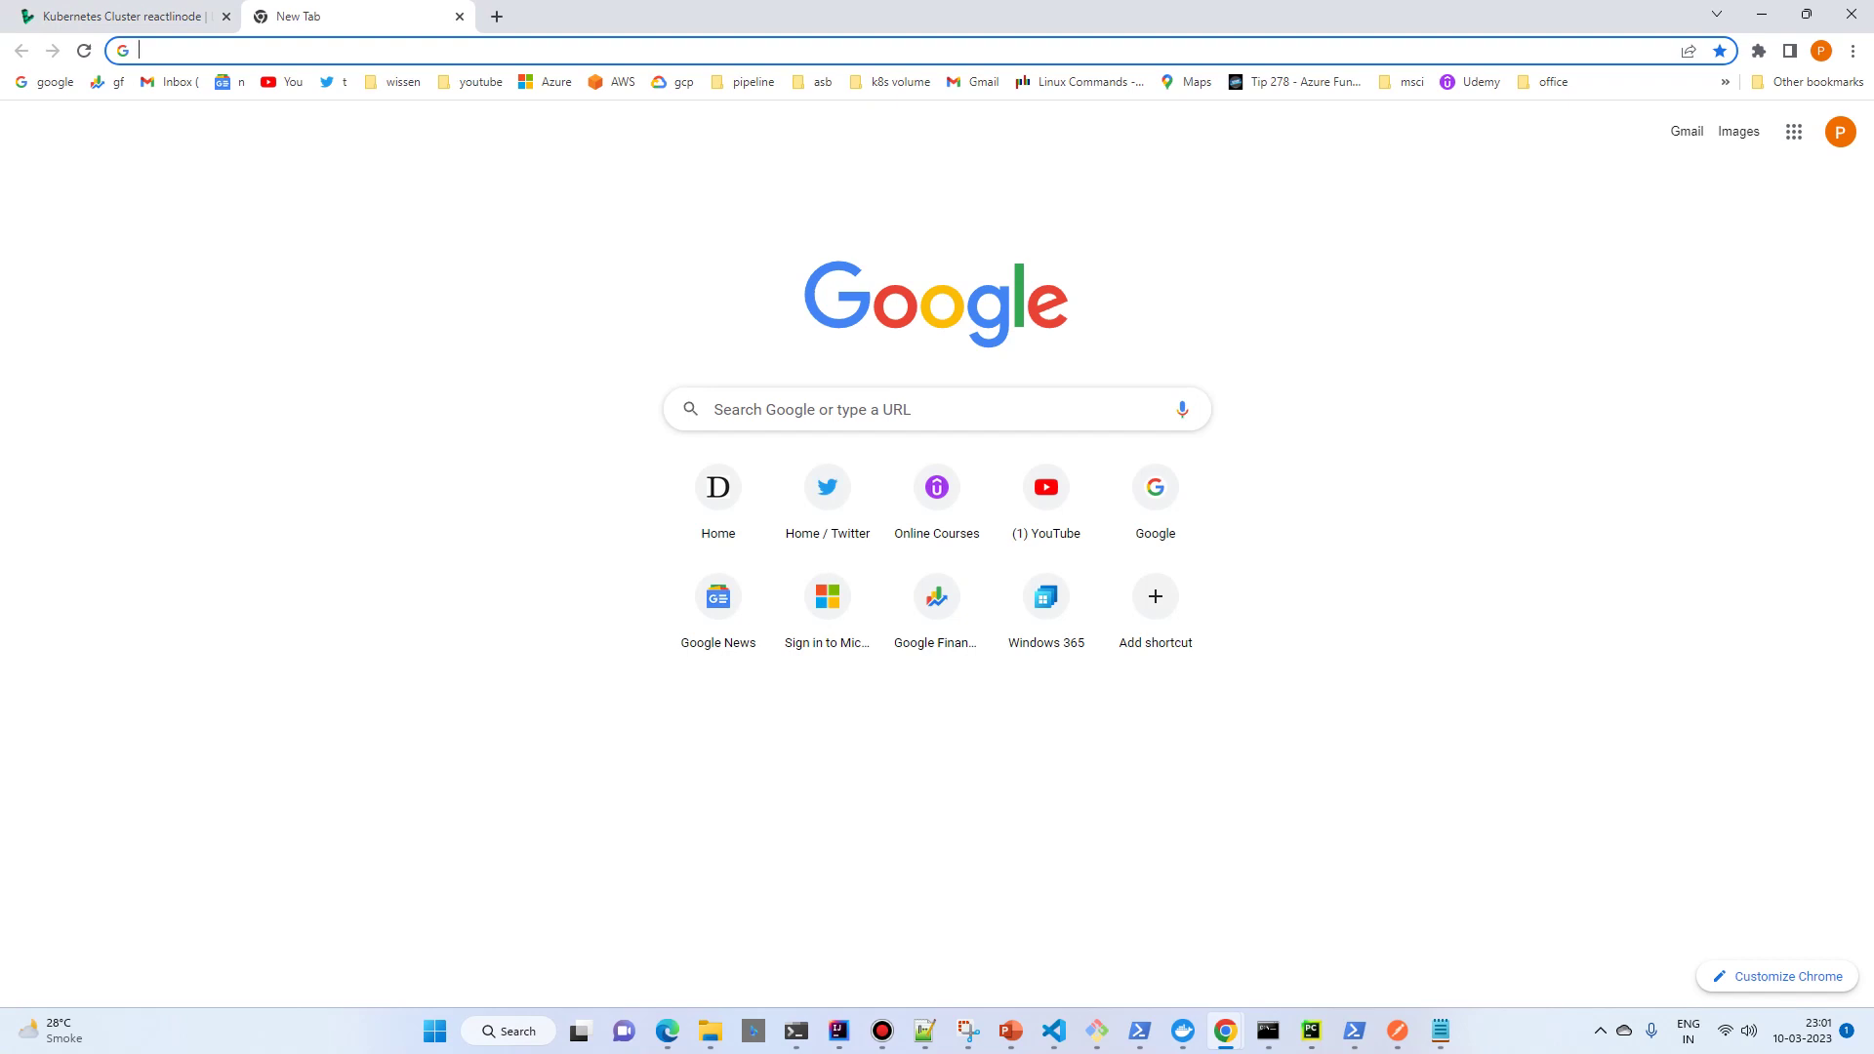
text(docker hub)
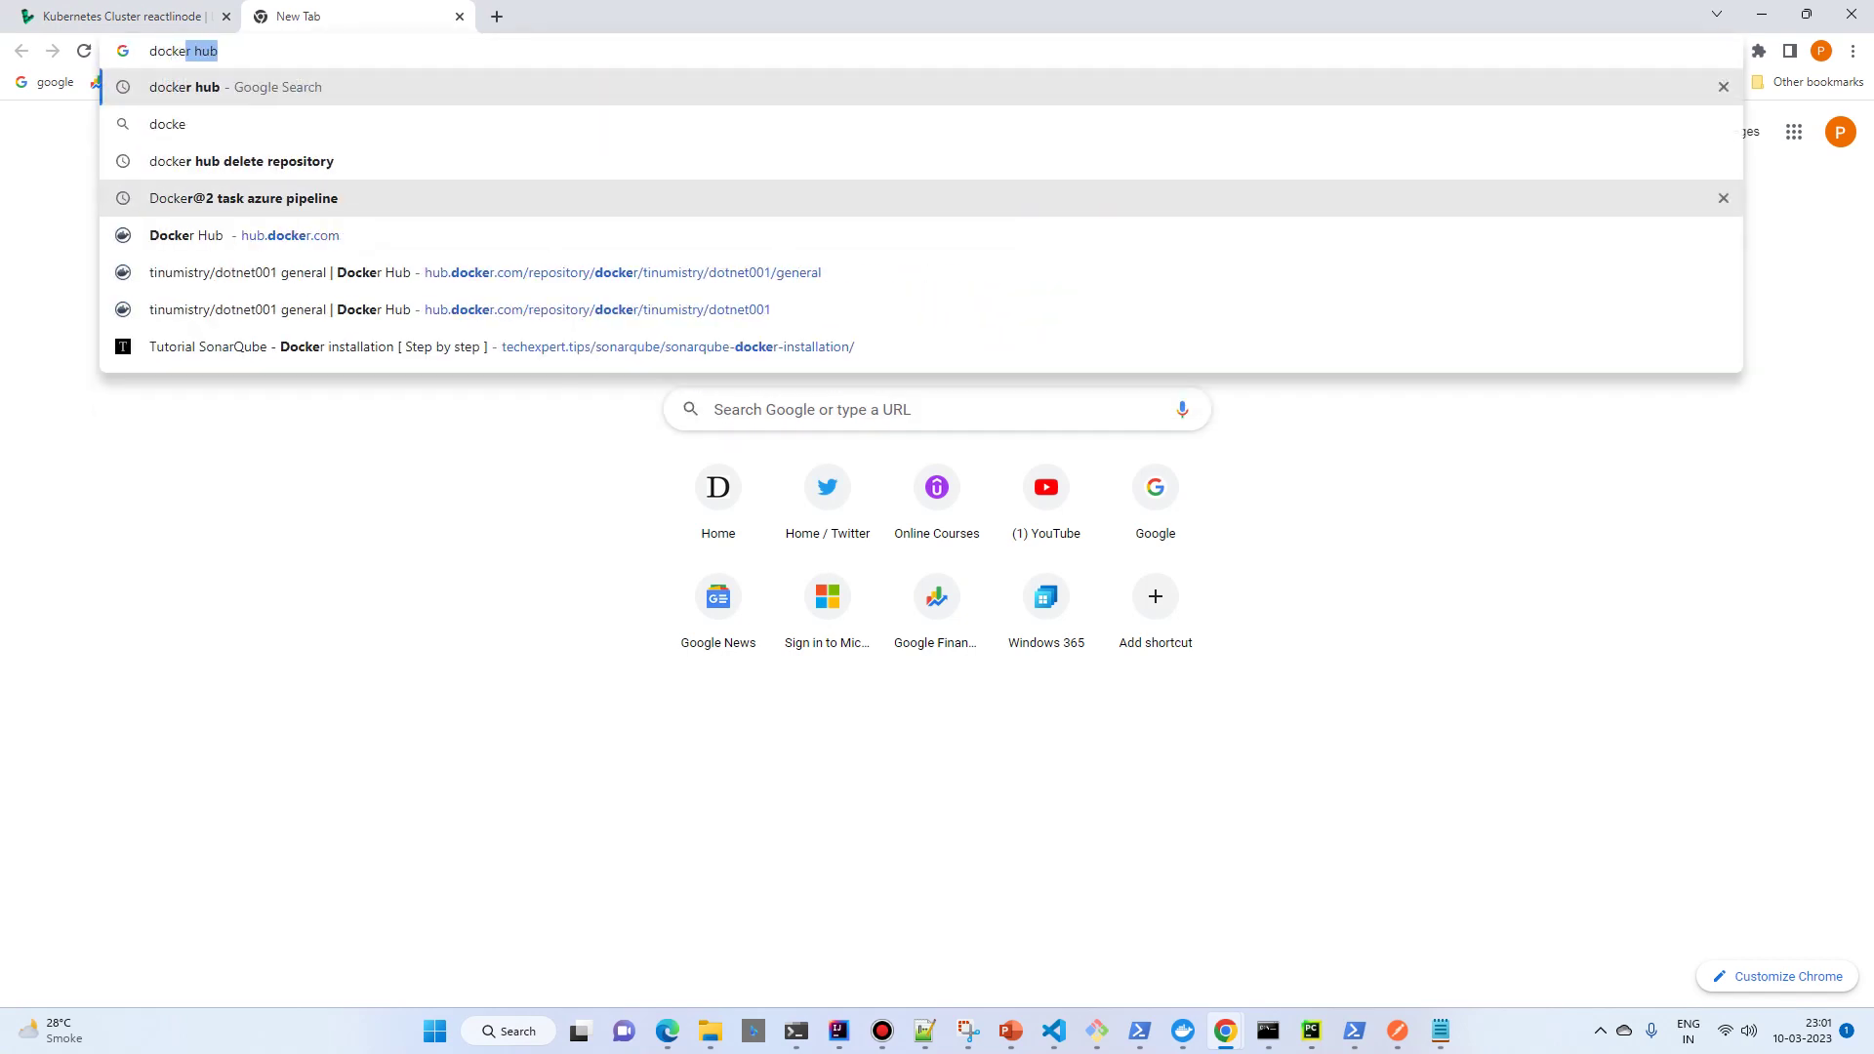
key(Return)
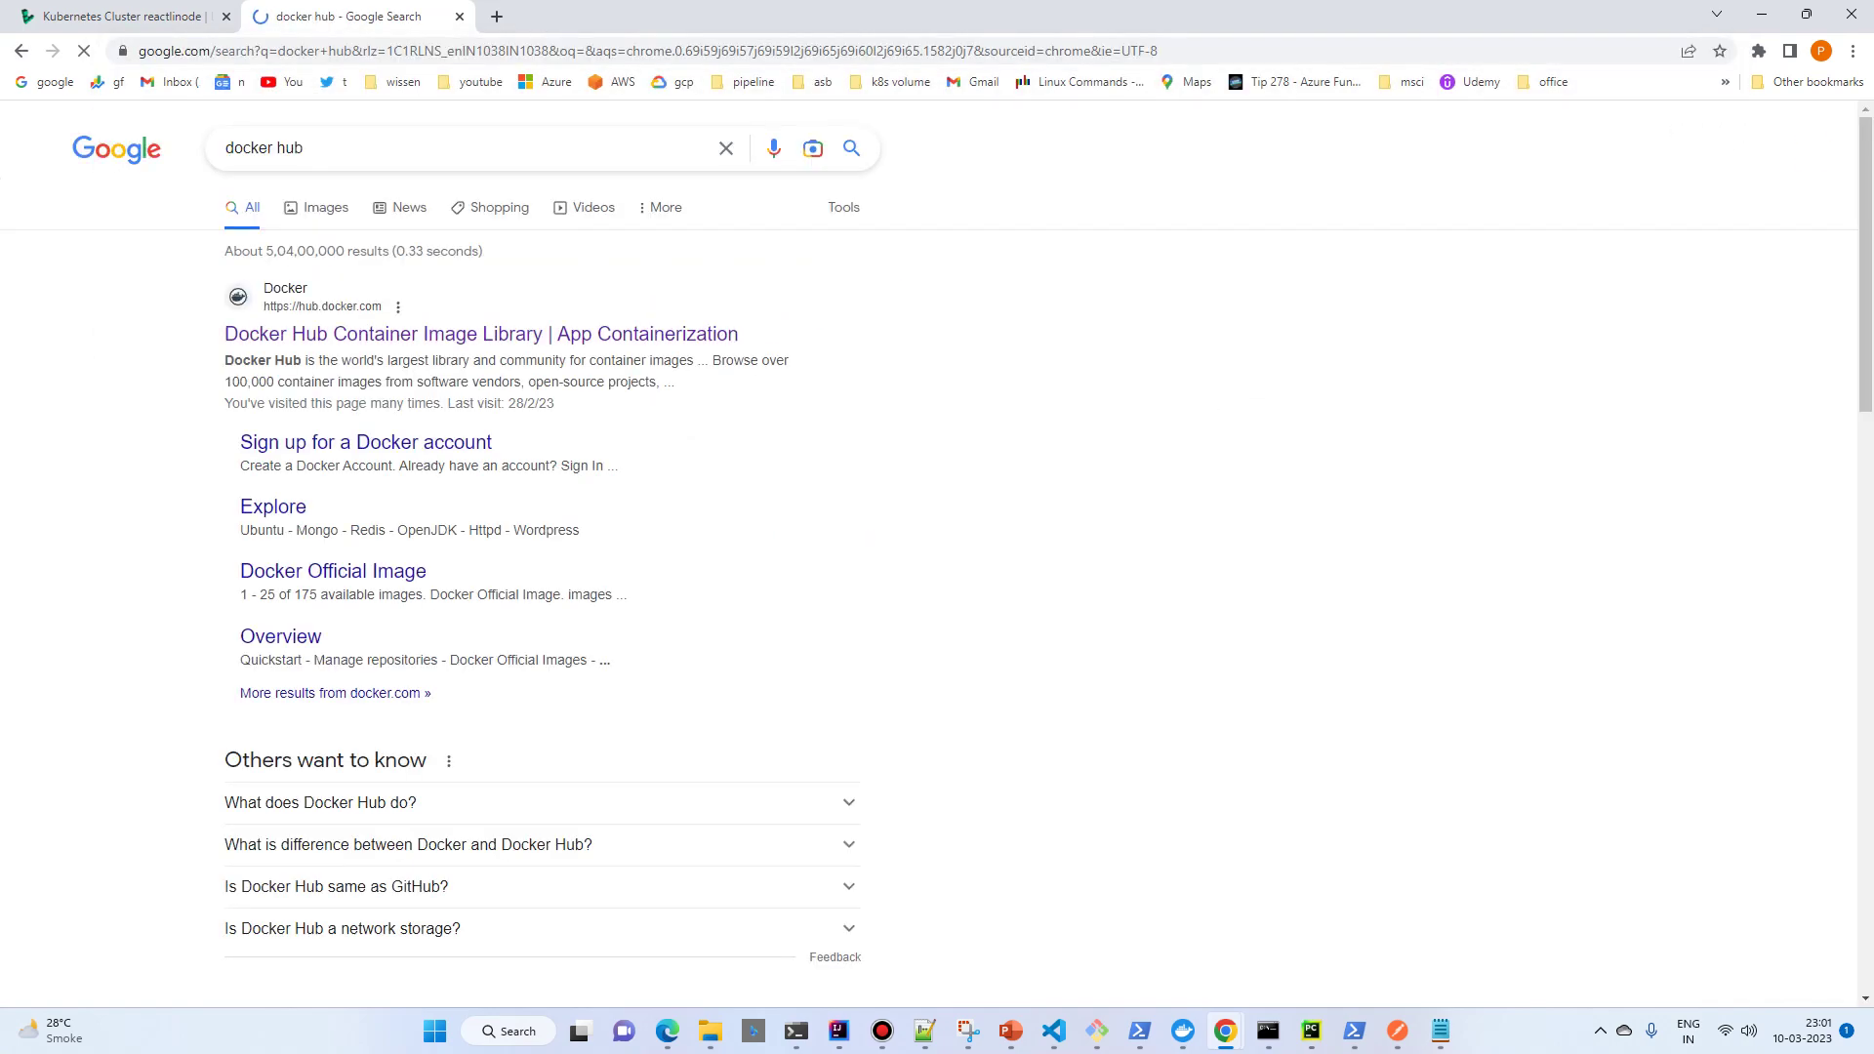
click(390, 334)
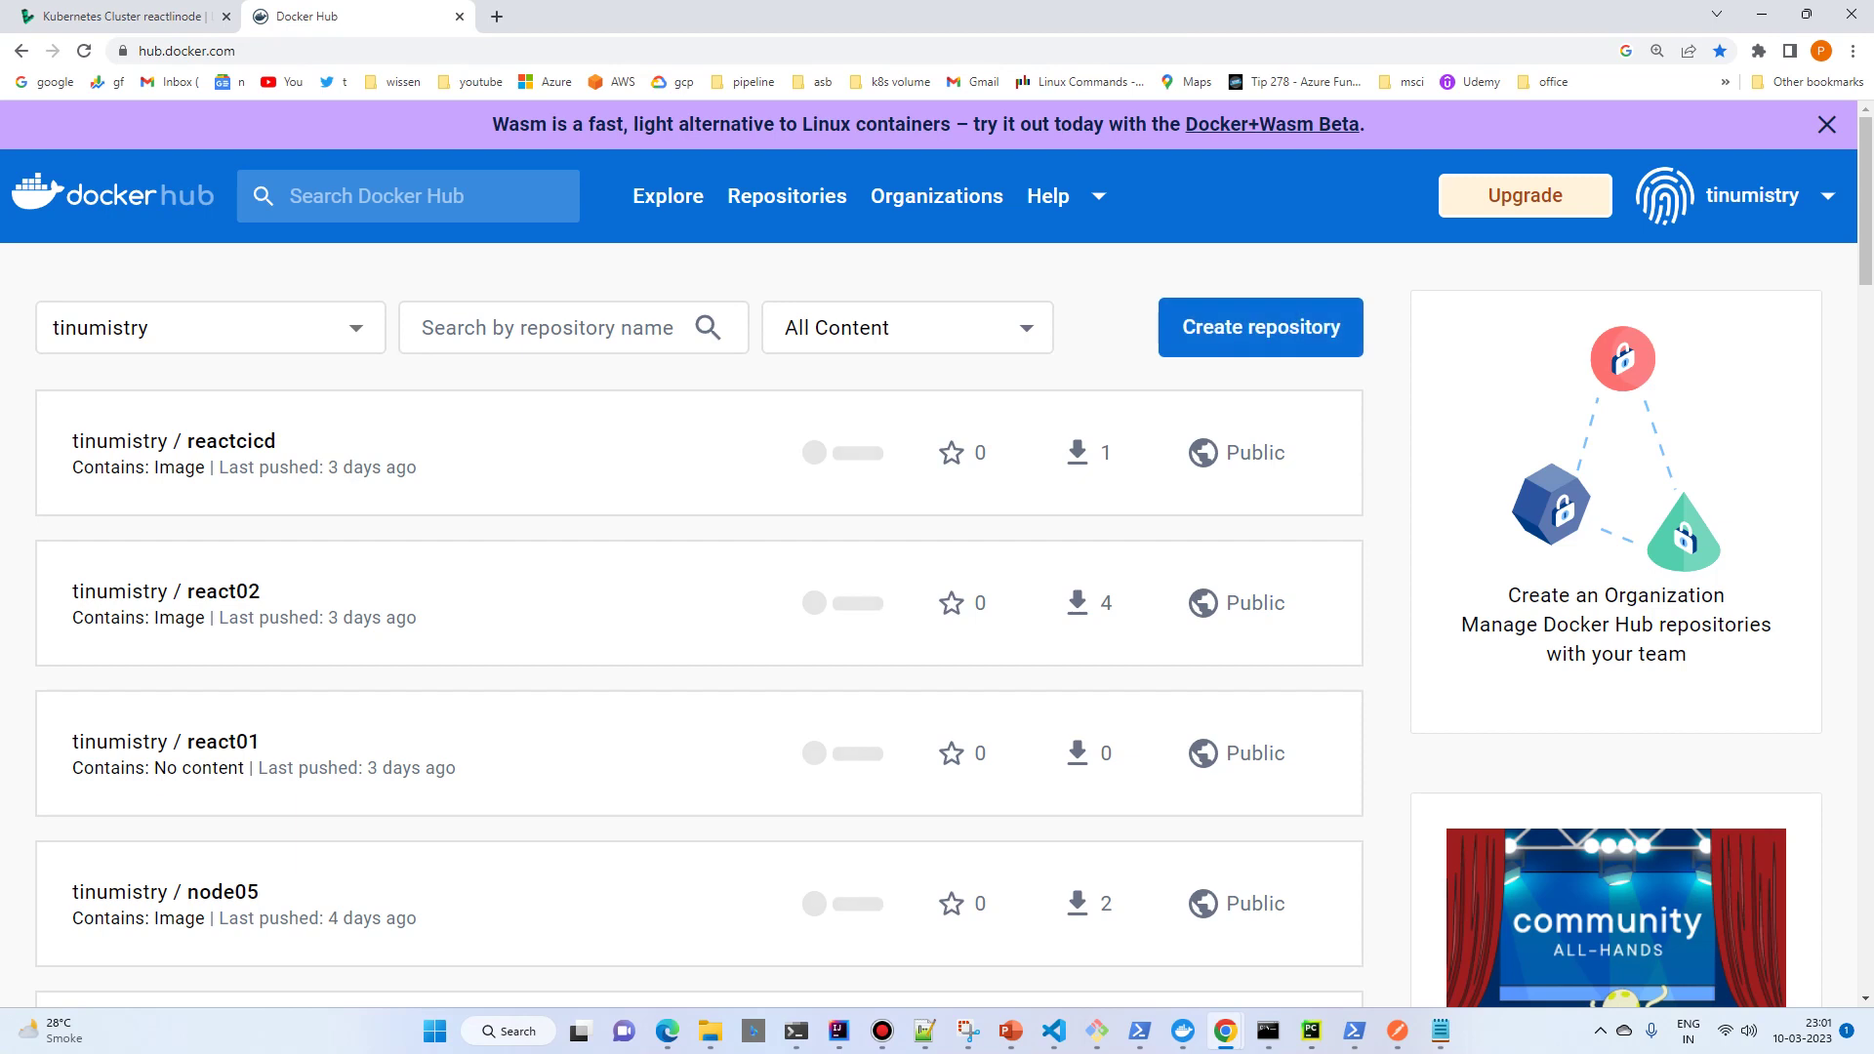
Create a public Docker Hub repository named reactlinode.
click(1260, 327)
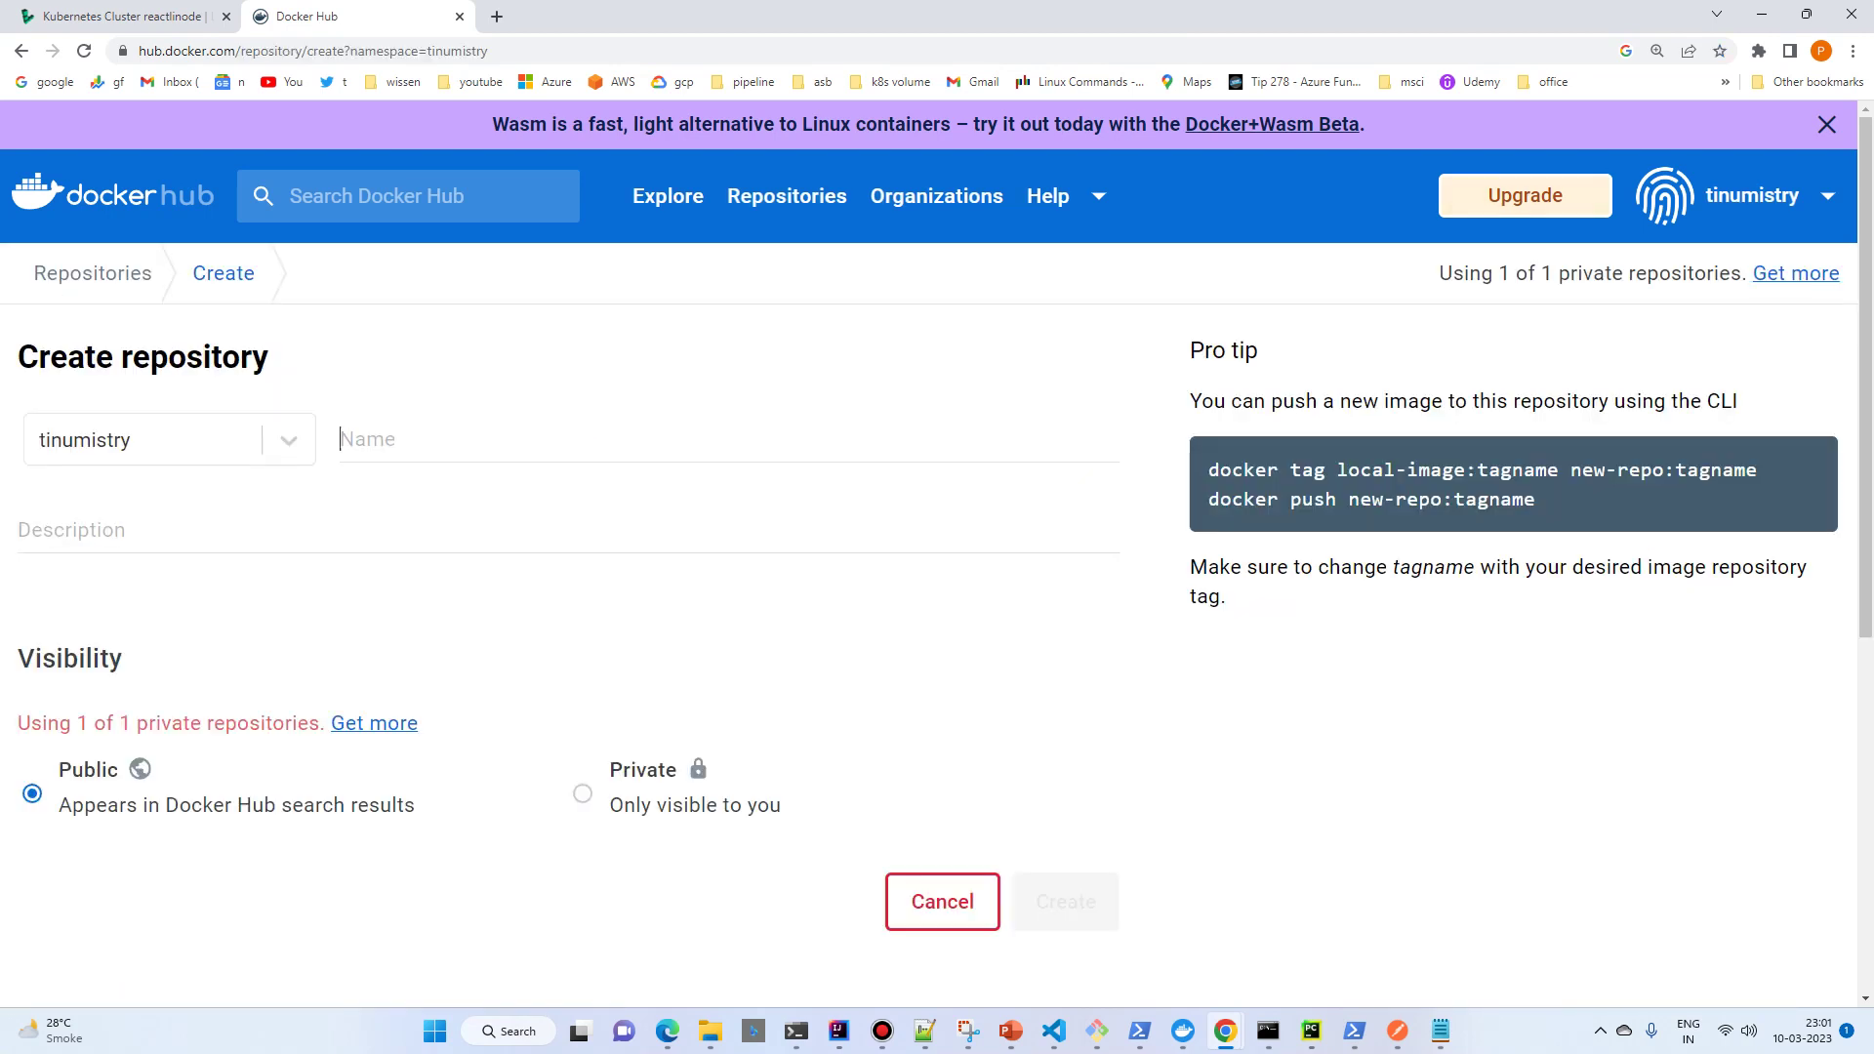
text(react)
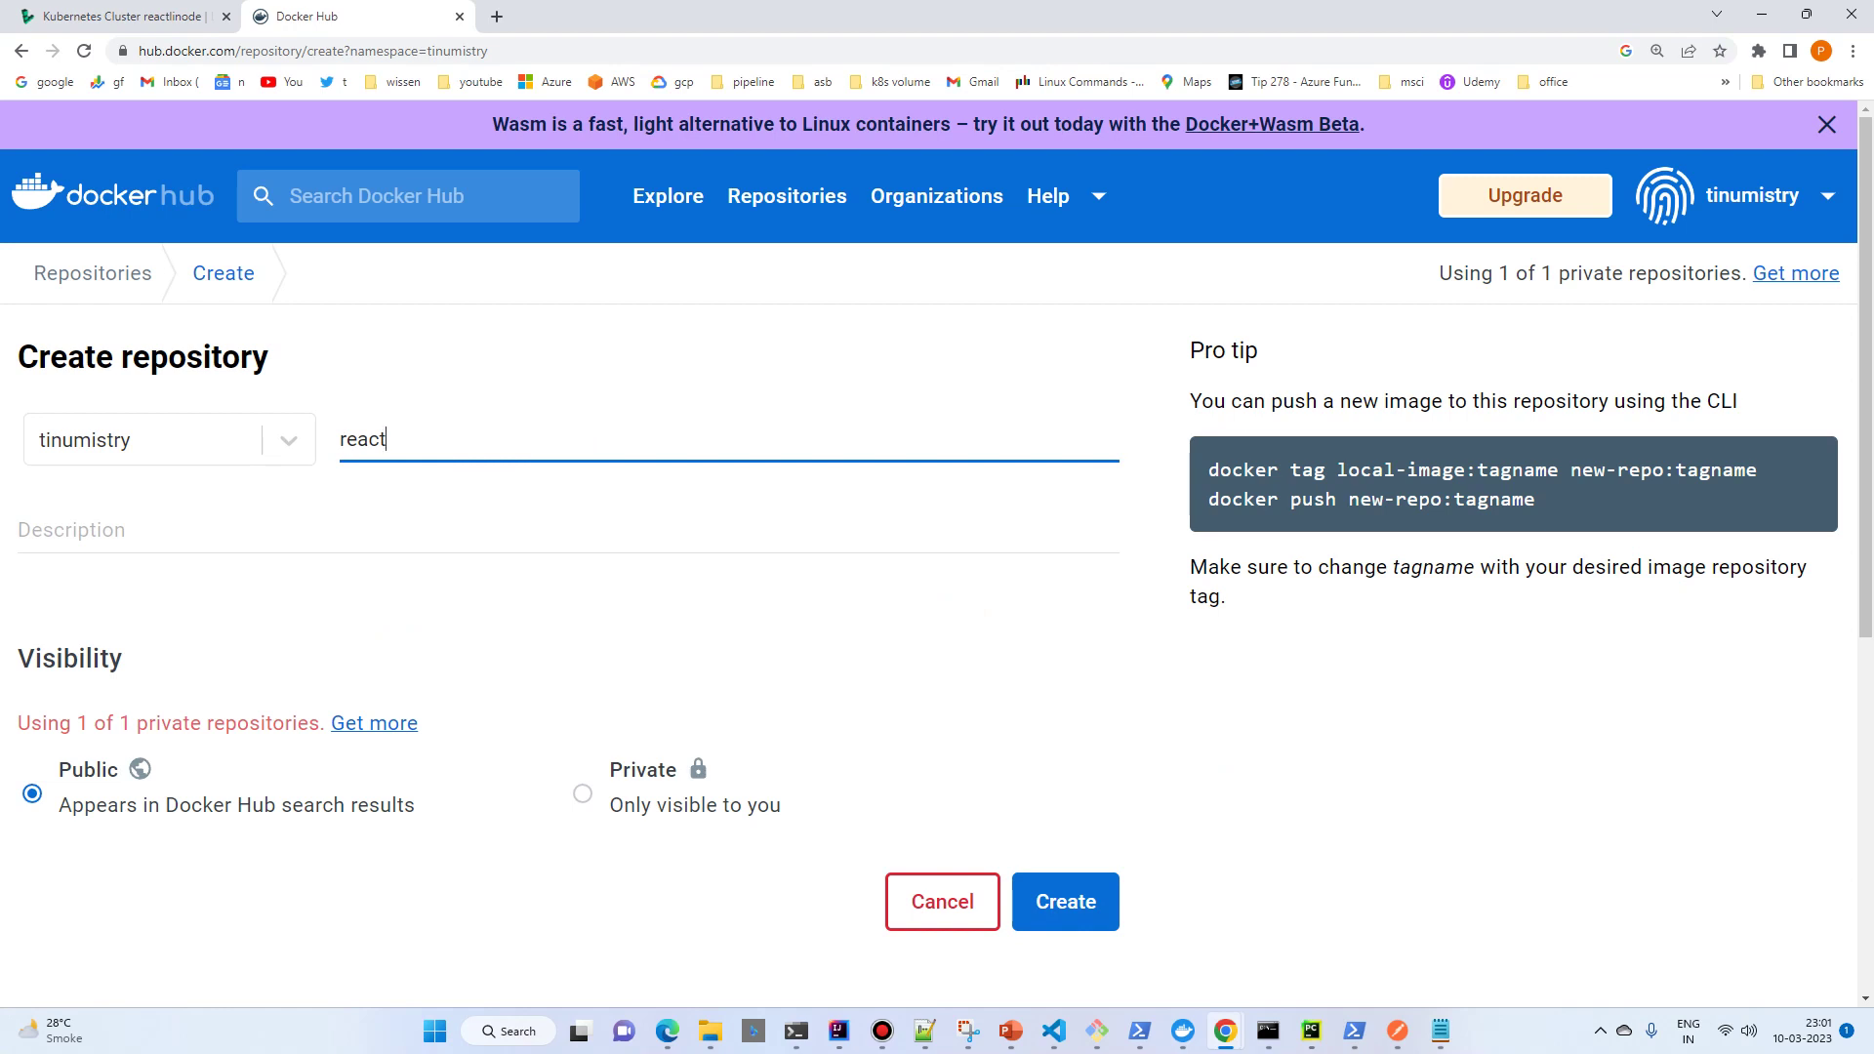
text(linode)
click(1066, 901)
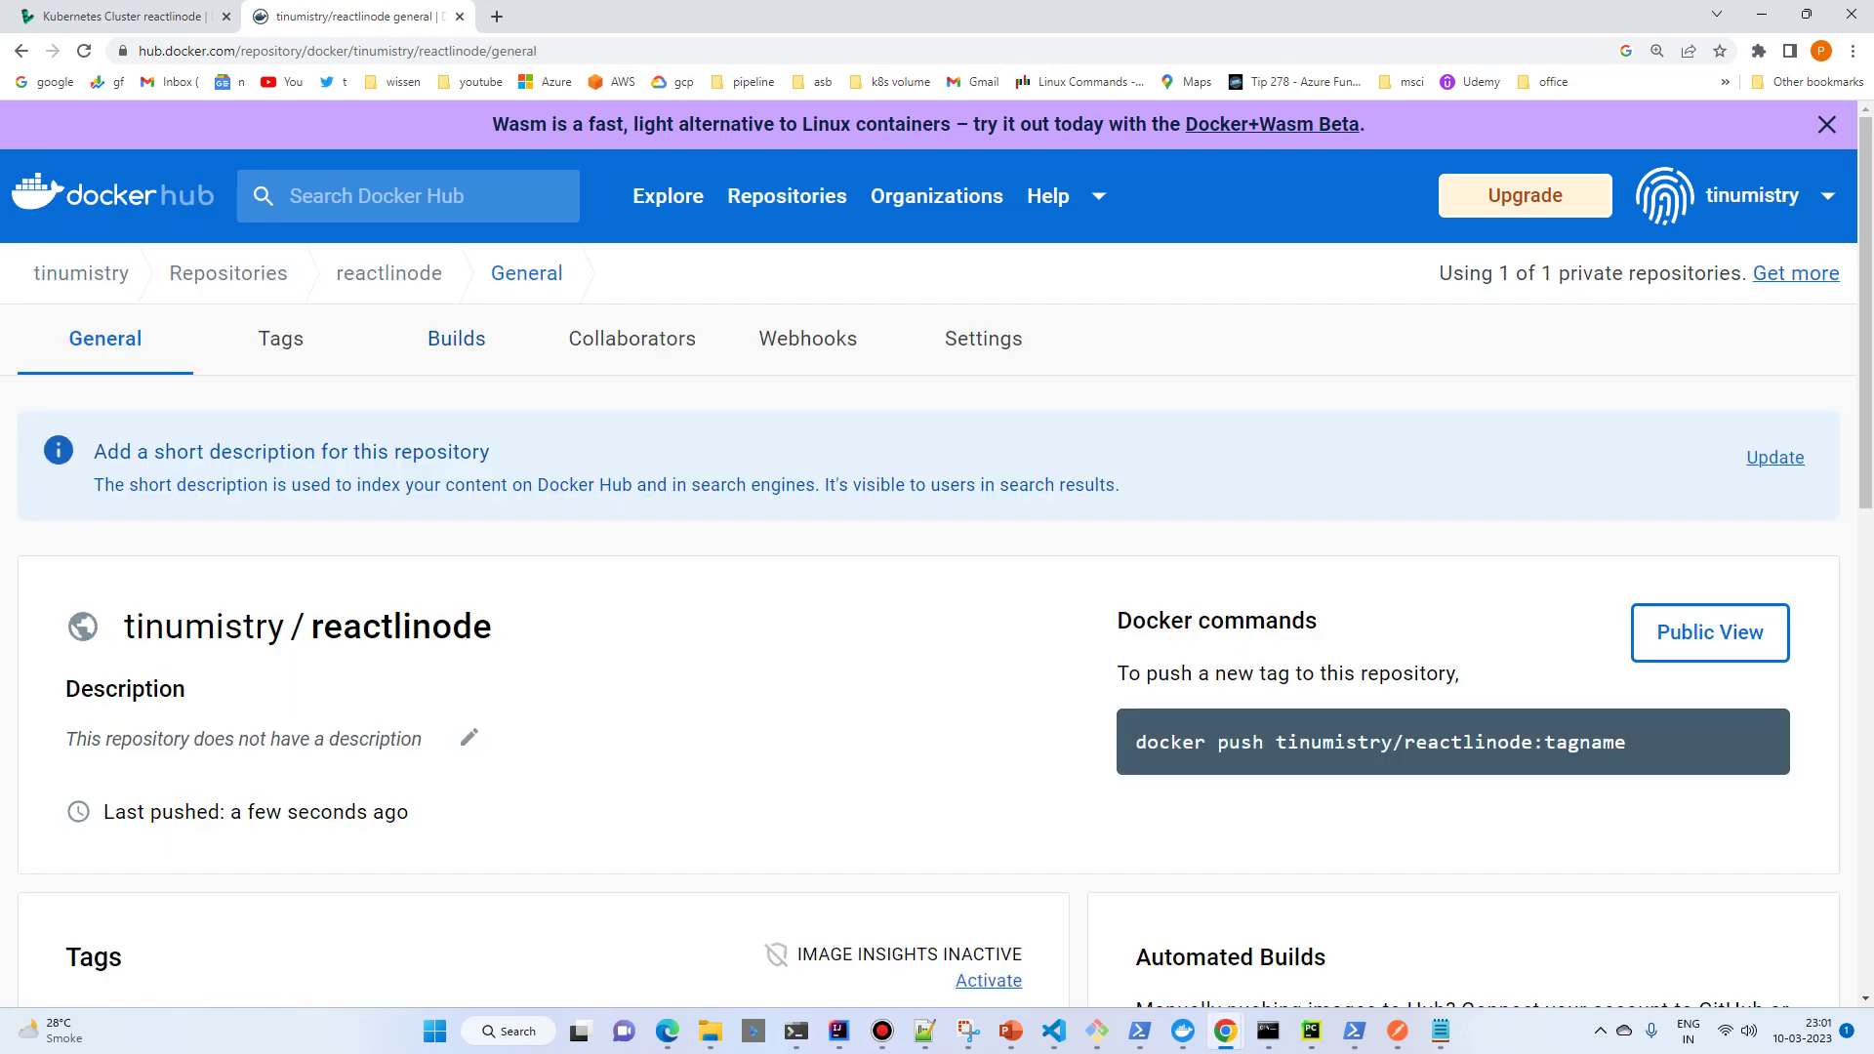
Check the node status on the Linode cluster page and open dev.azure.com in a new tab.
click(117, 15)
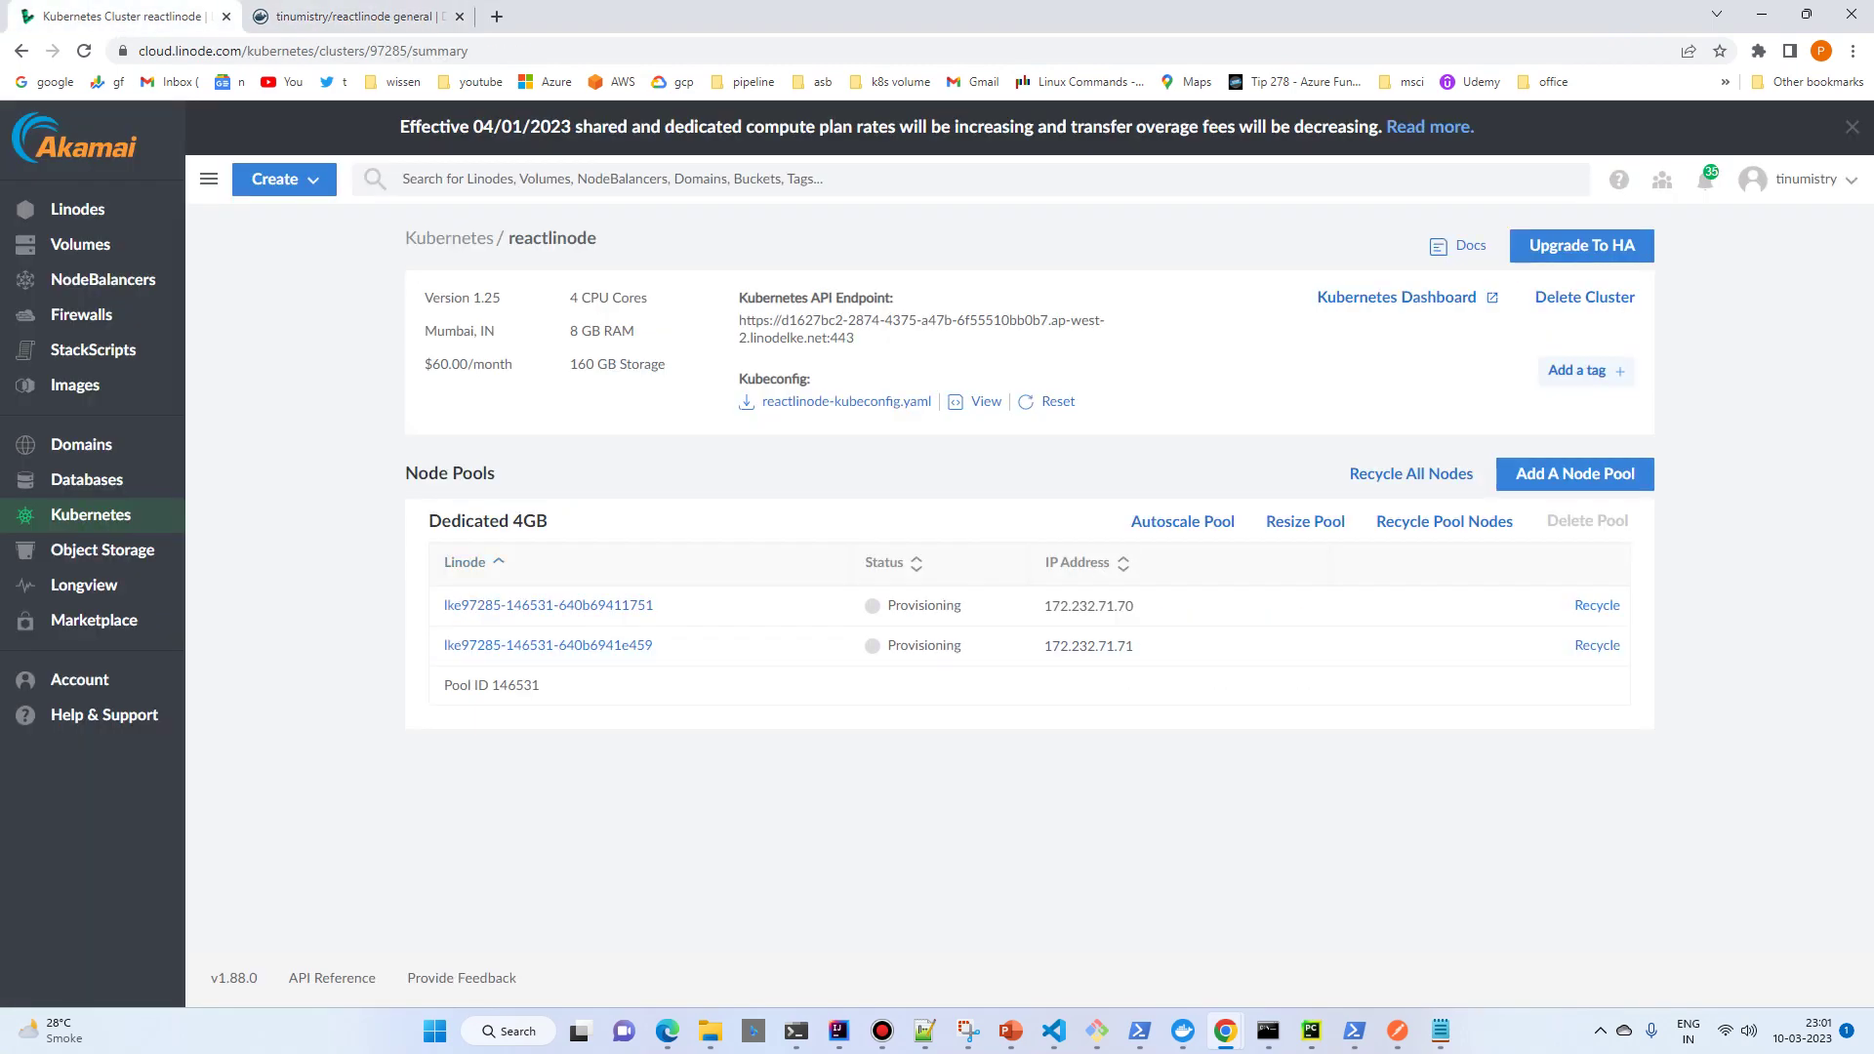
click(497, 15)
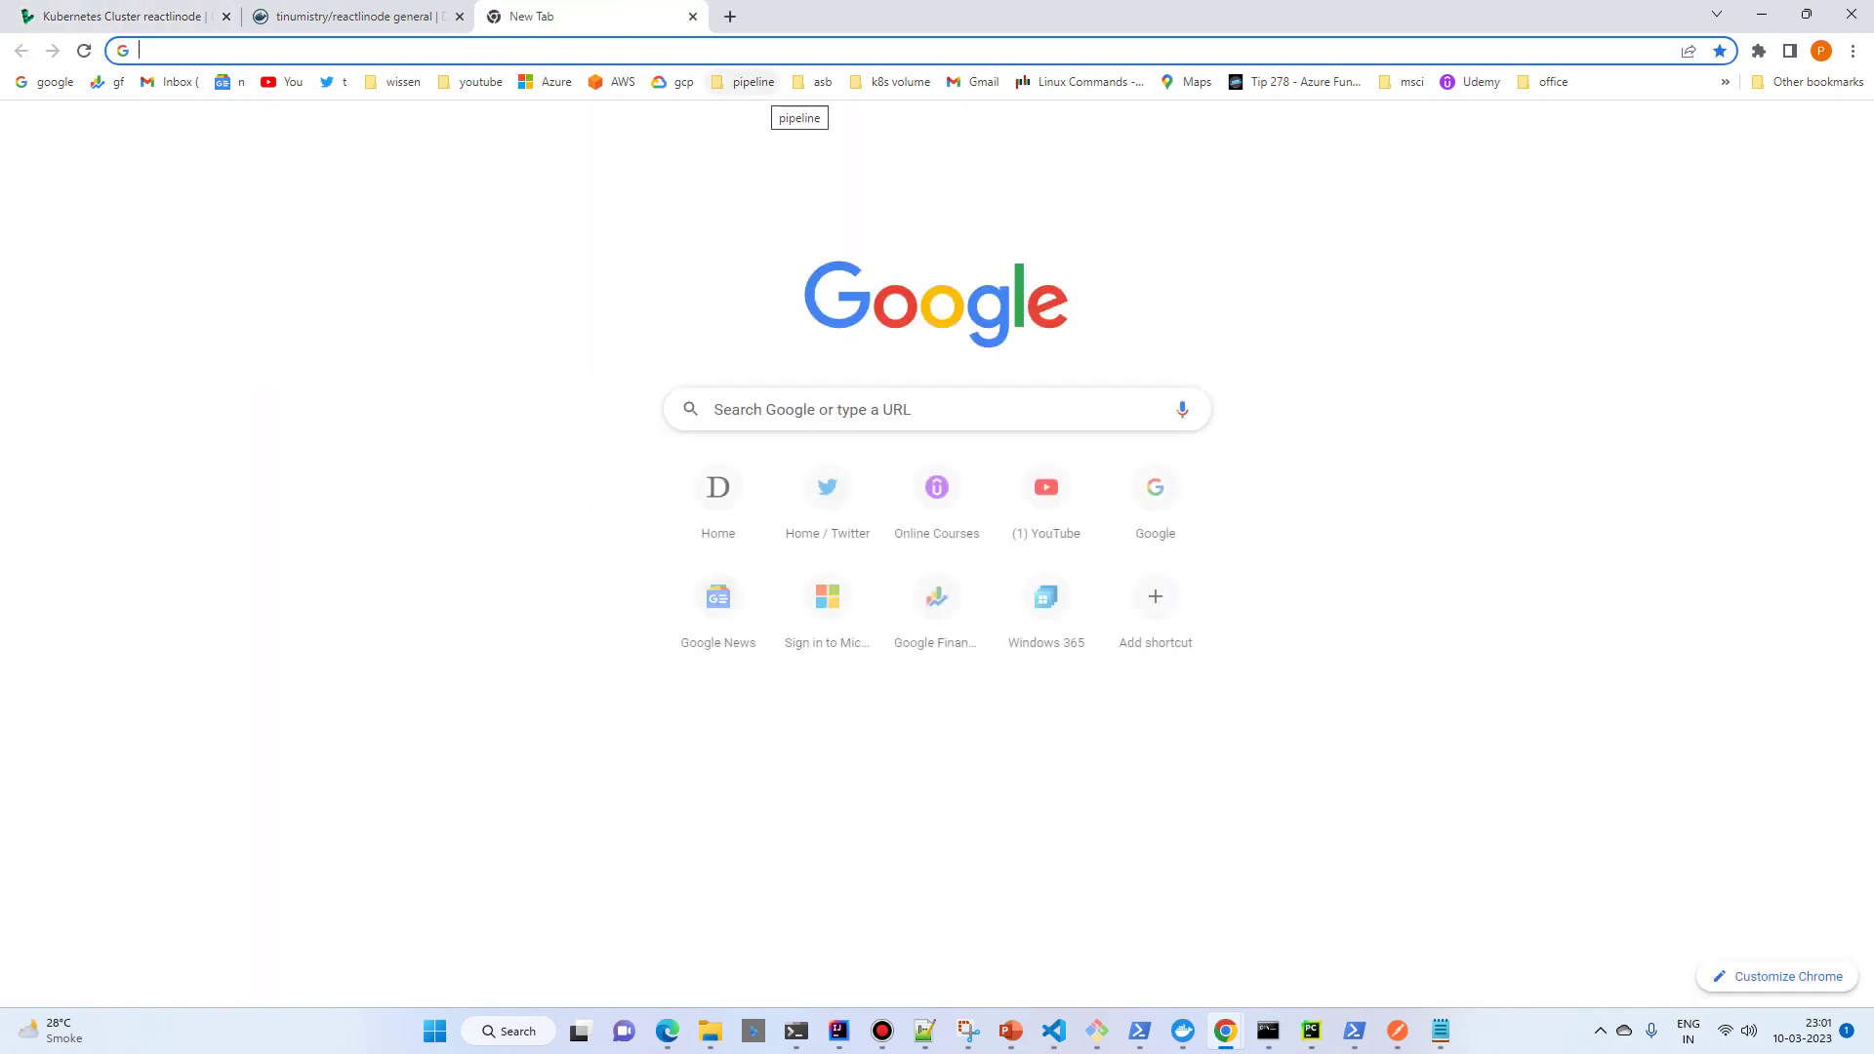
text(dev.azure.com)
key(Return)
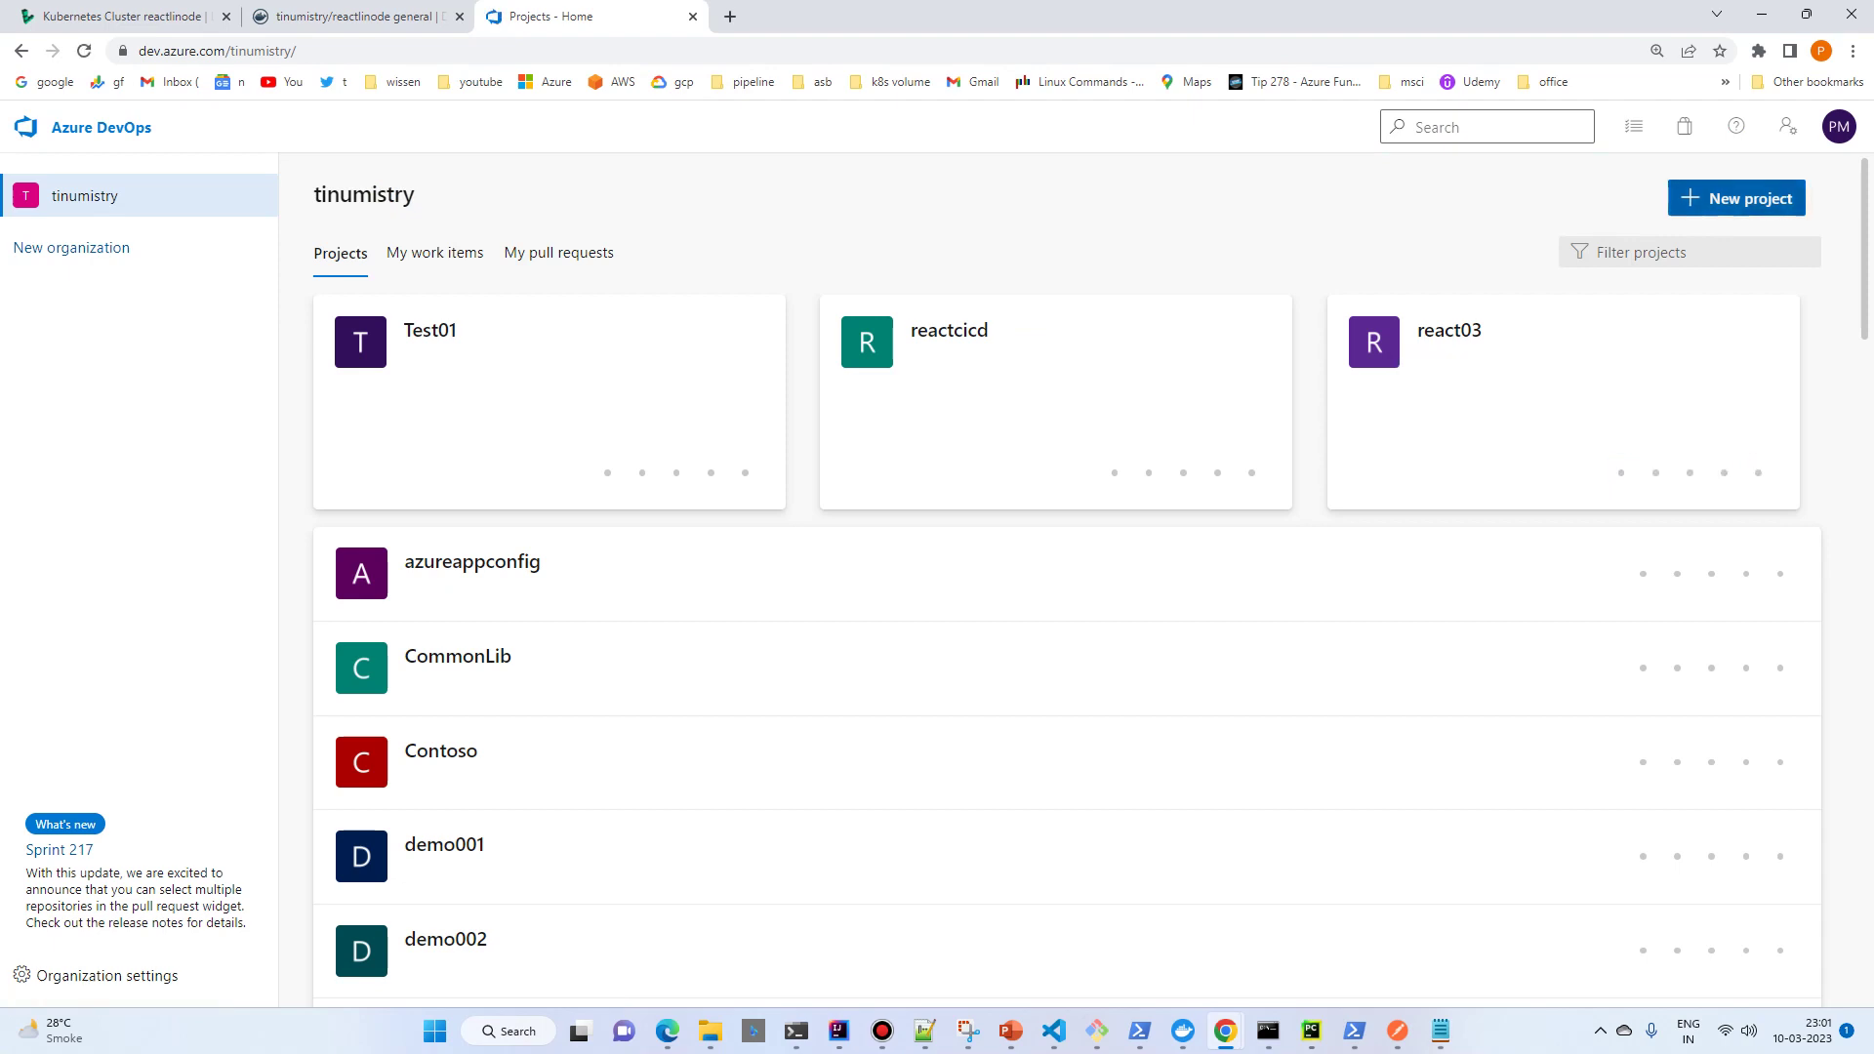
Create a private Azure DevOps project named reactlinode.
click(1737, 198)
text(rae)
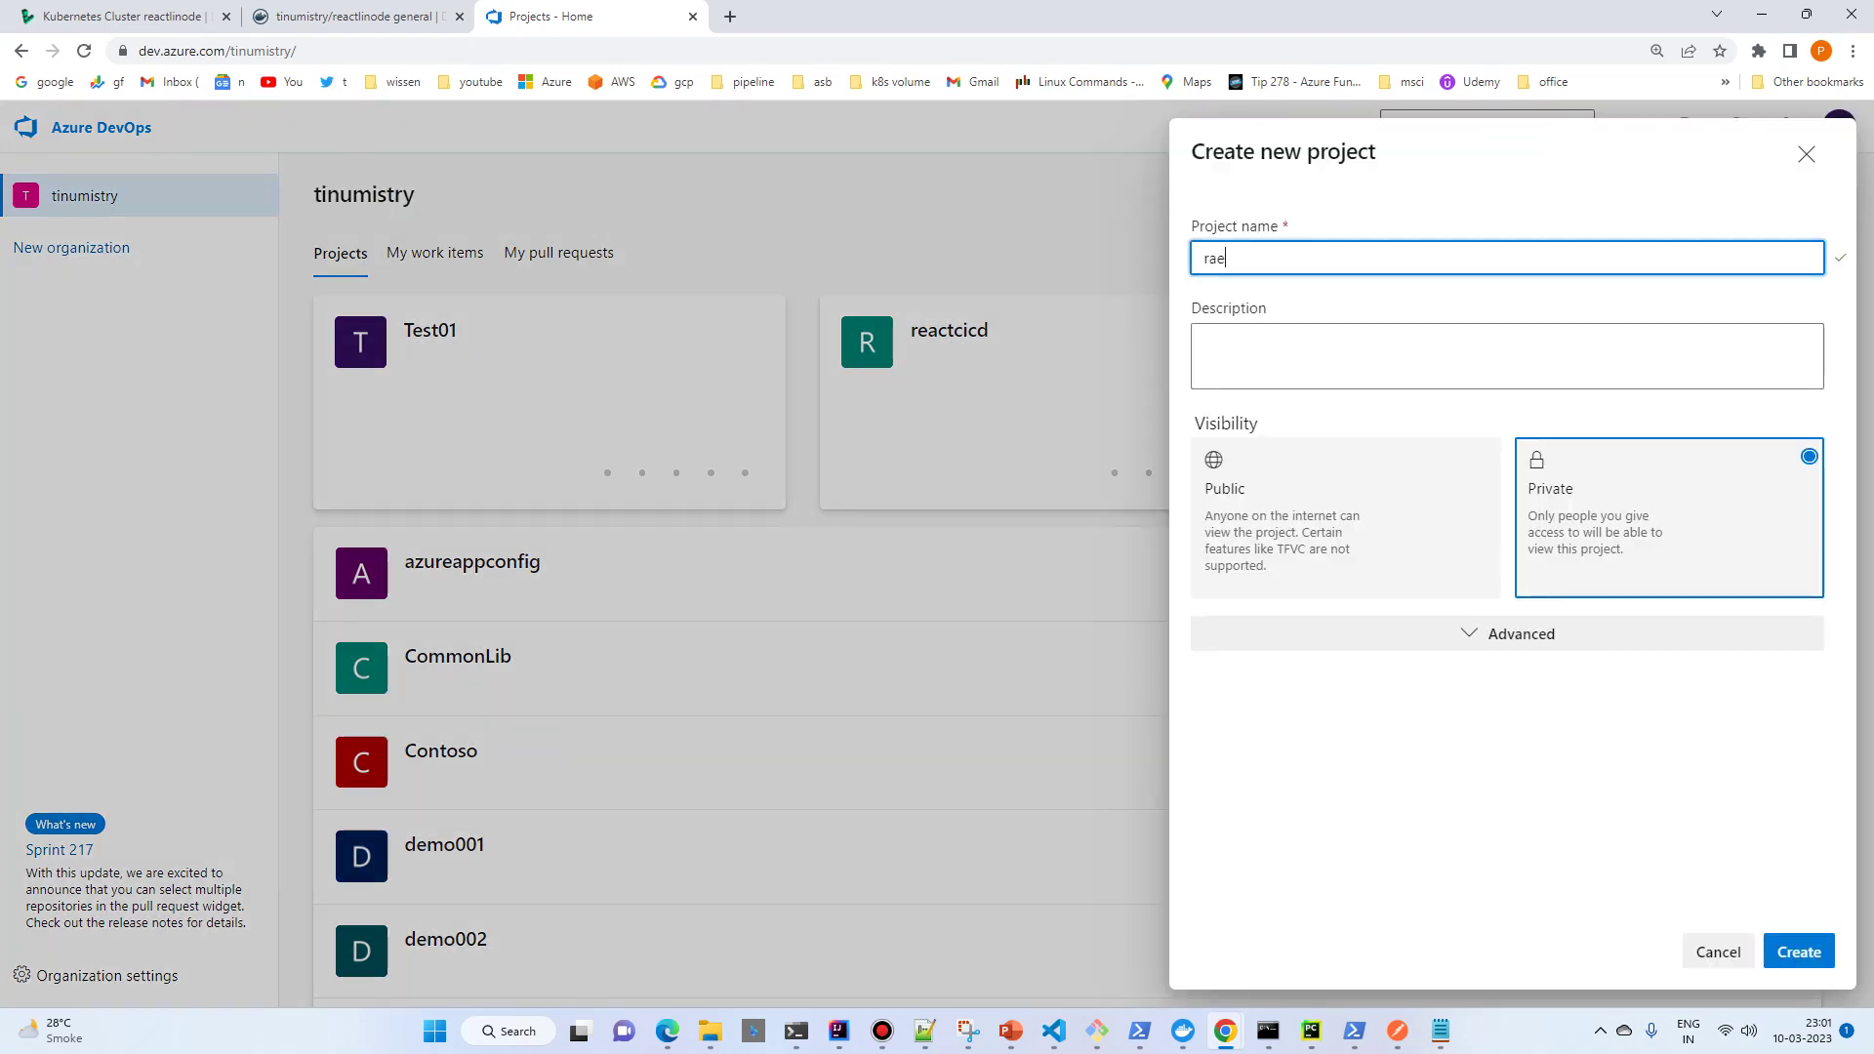
key(BackSpace)
key(BackSpace)
key(BackSpace)
text(reactlinode)
key(Return)
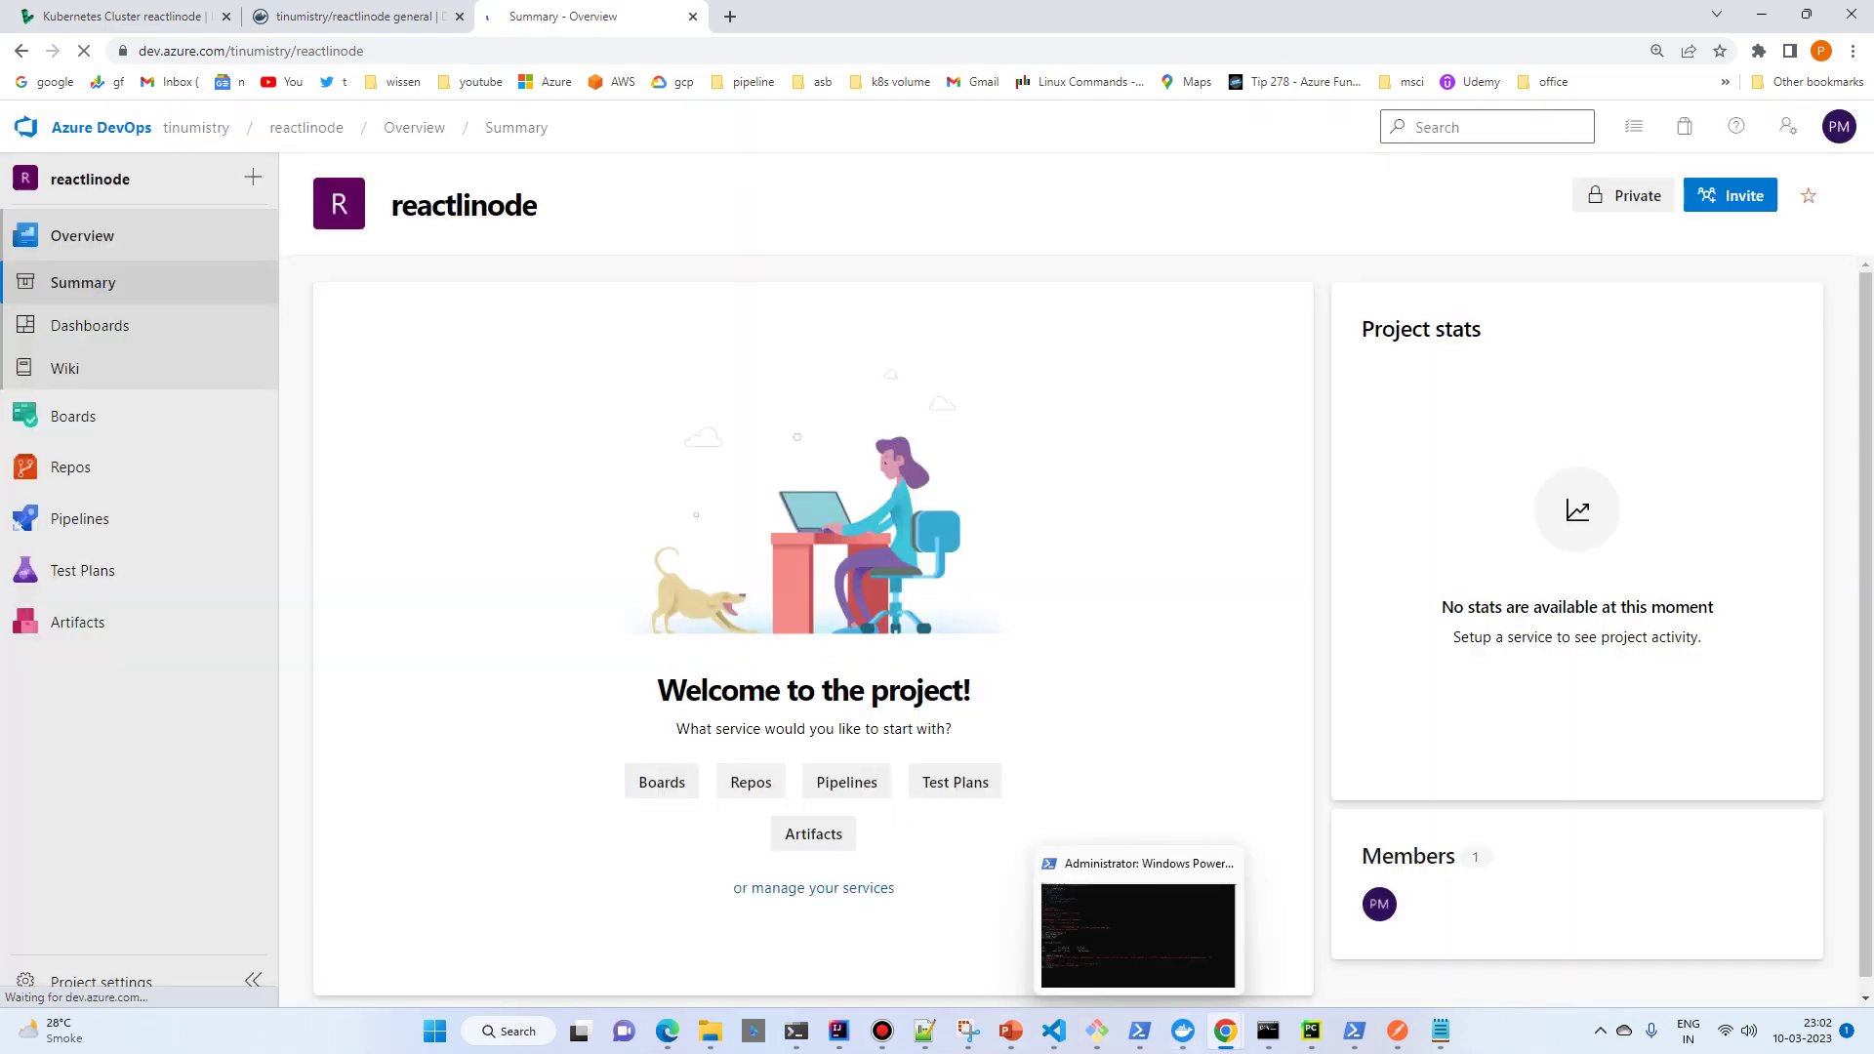
Copy the git remote add origin command from the empty reactlinode Azure repository and switch to the terminal window.
click(71, 467)
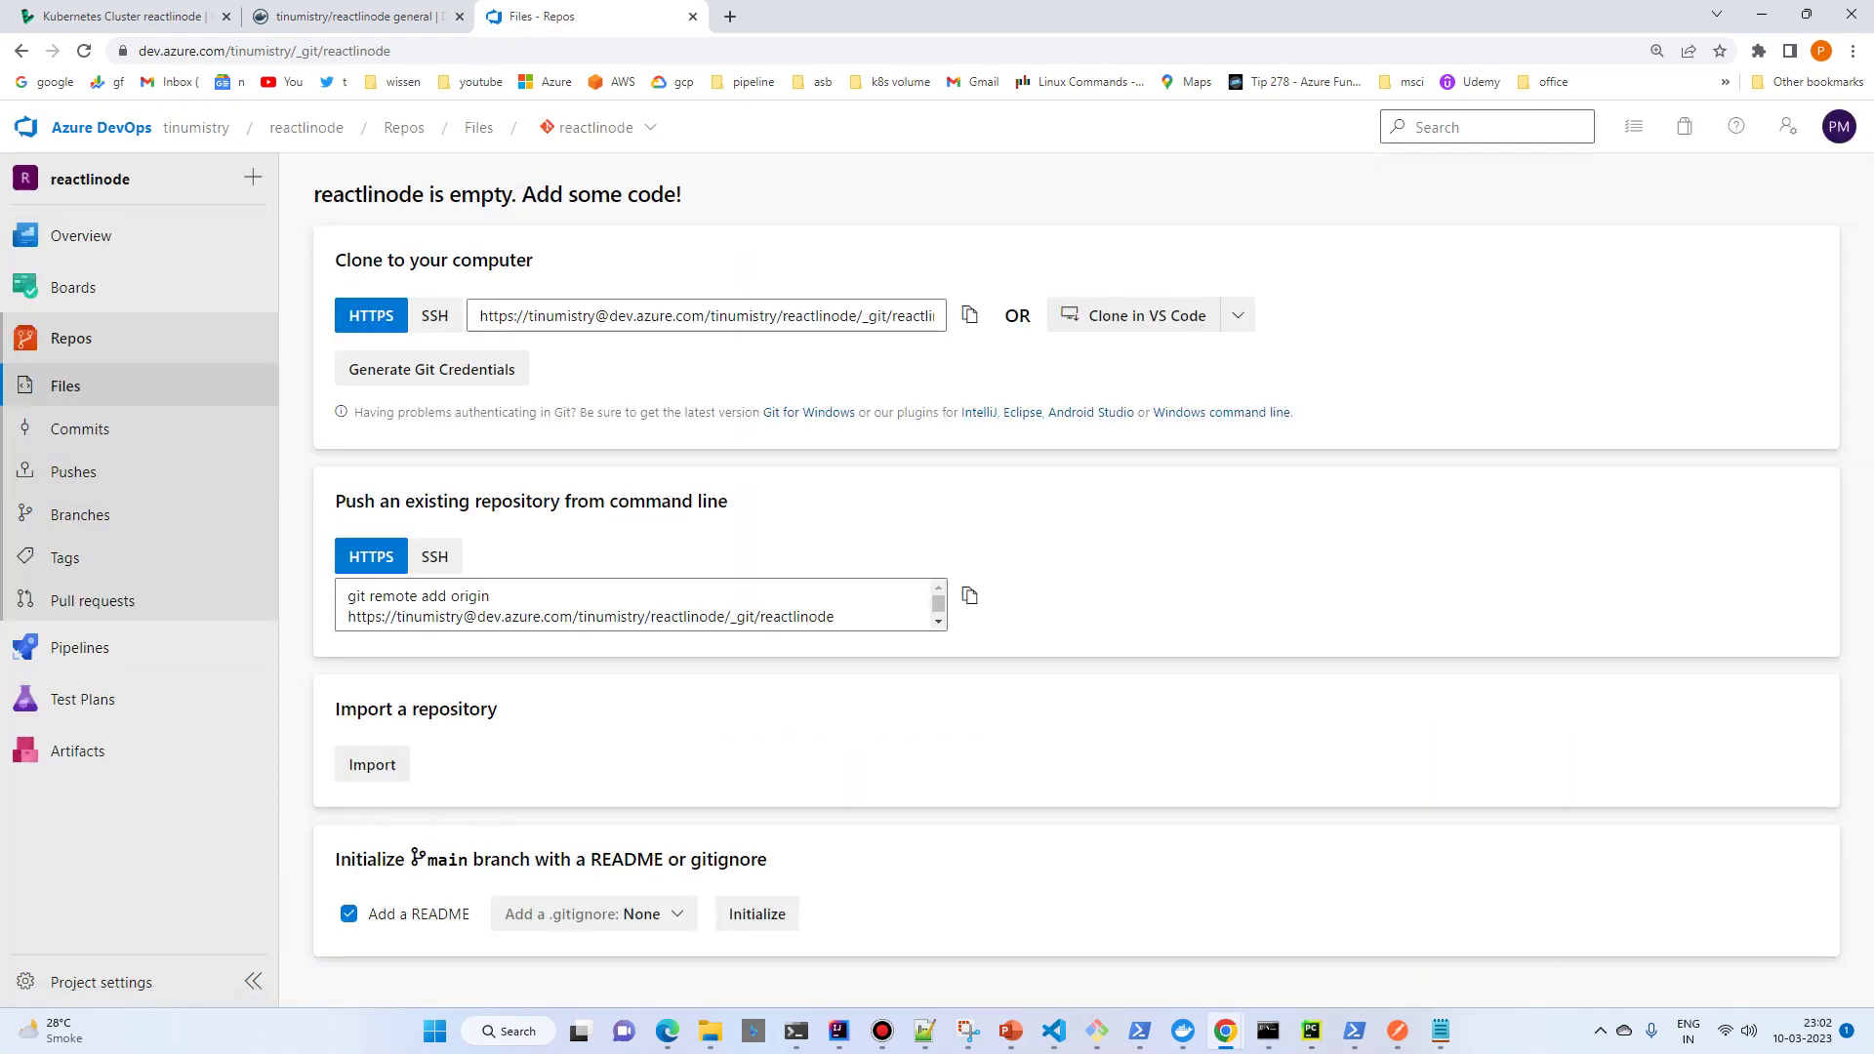
triple_click(591, 616)
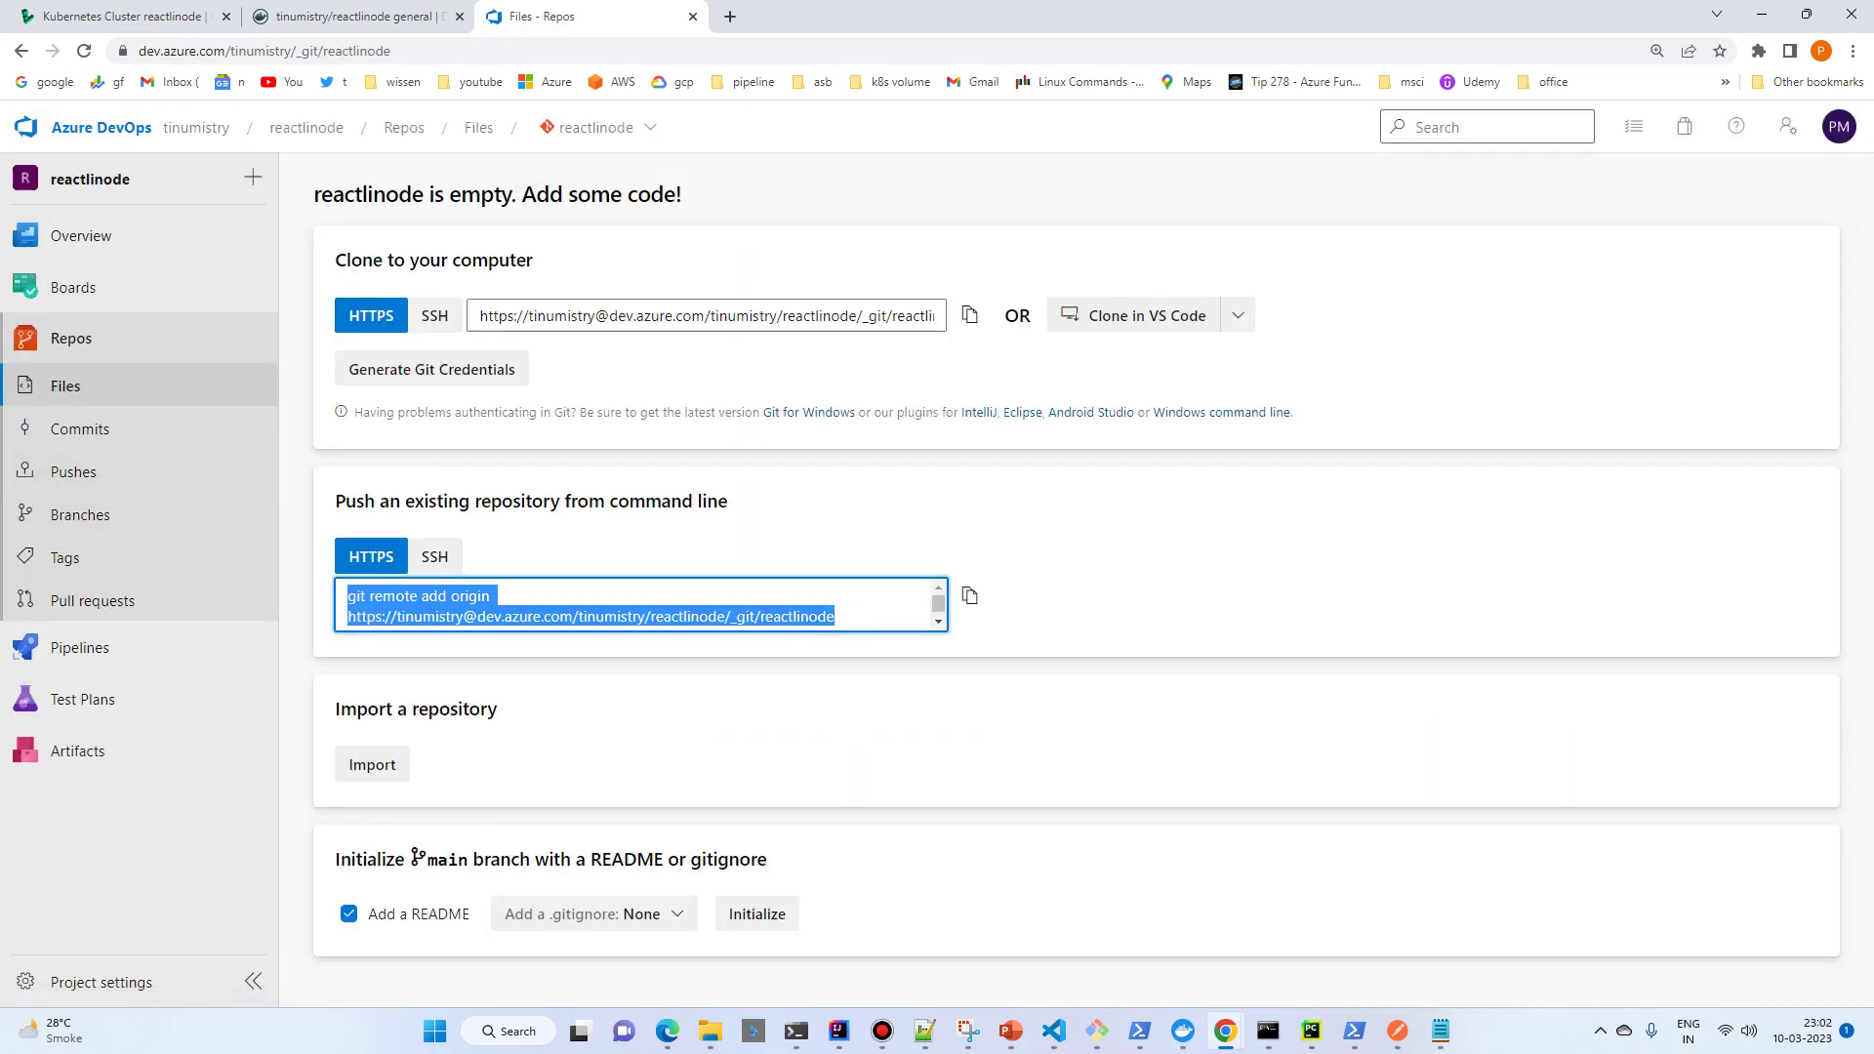
click(1268, 1031)
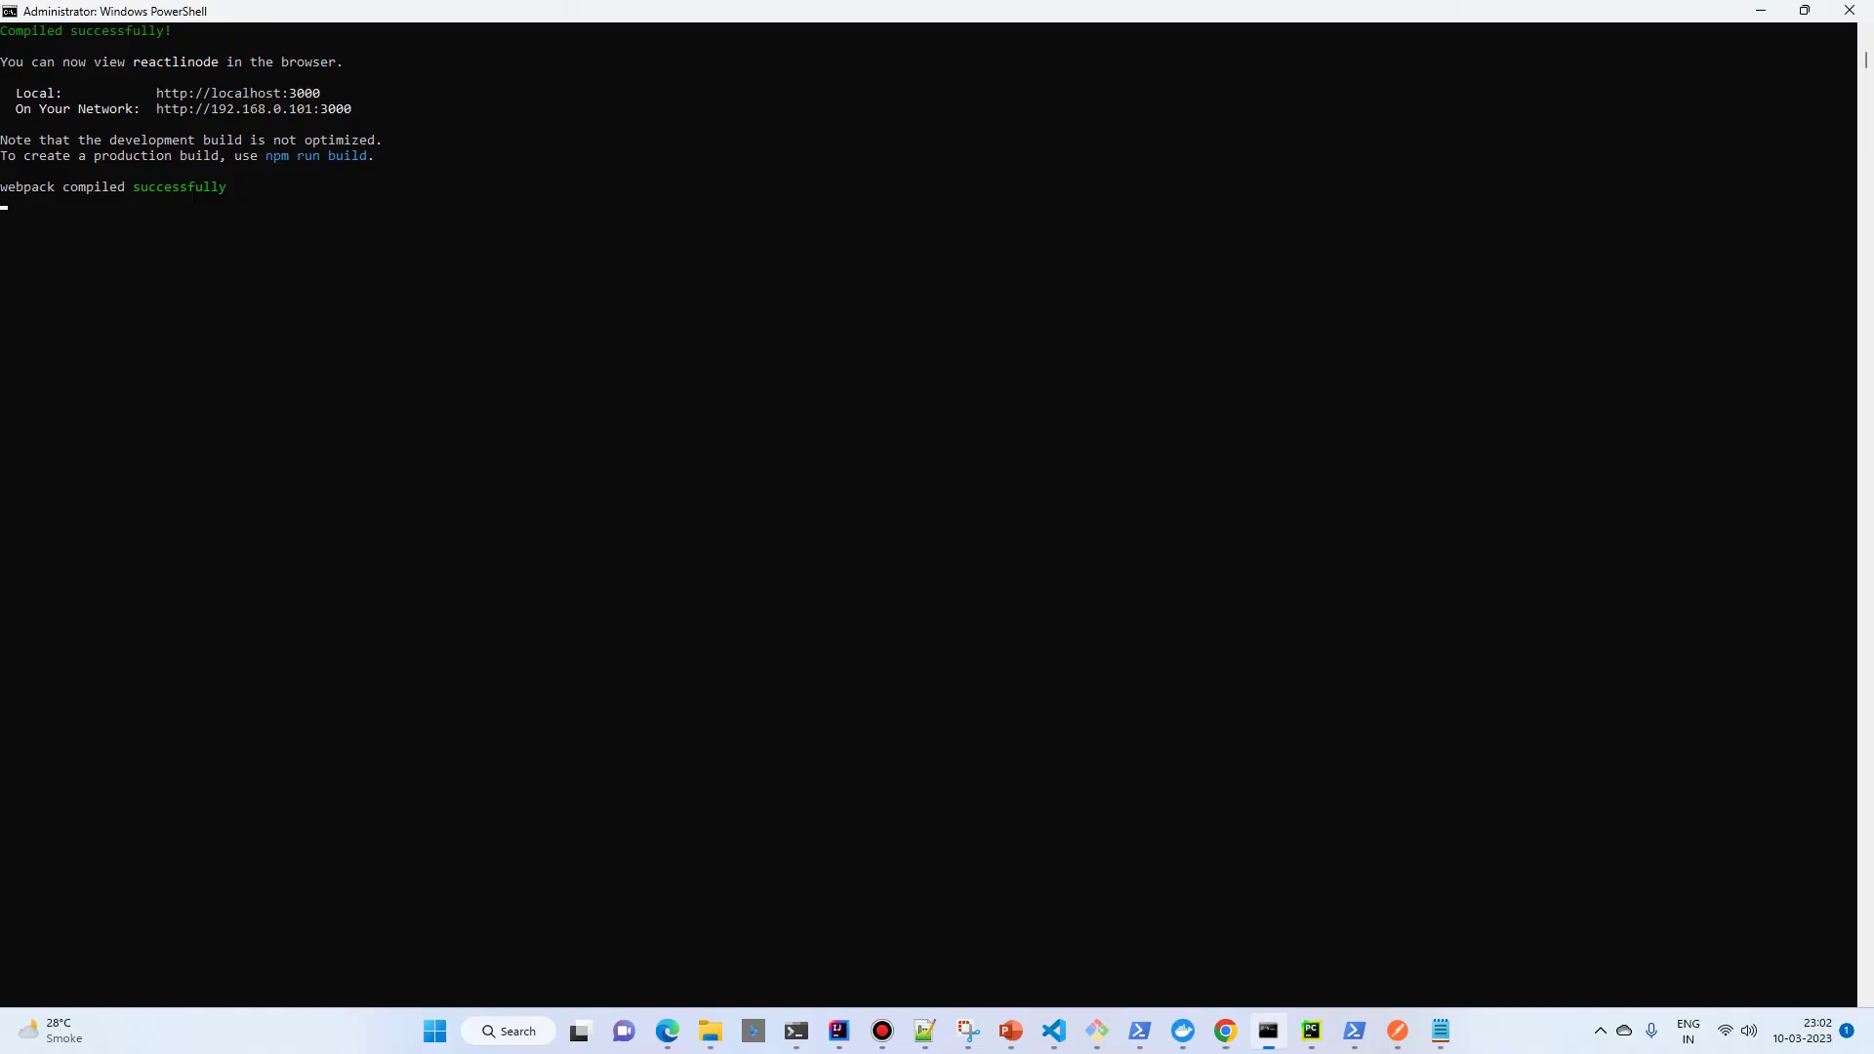
Stop the running React development server and add the reactlinode Azure repository as git remote origin.
key(ctrl+c)
text(Y)
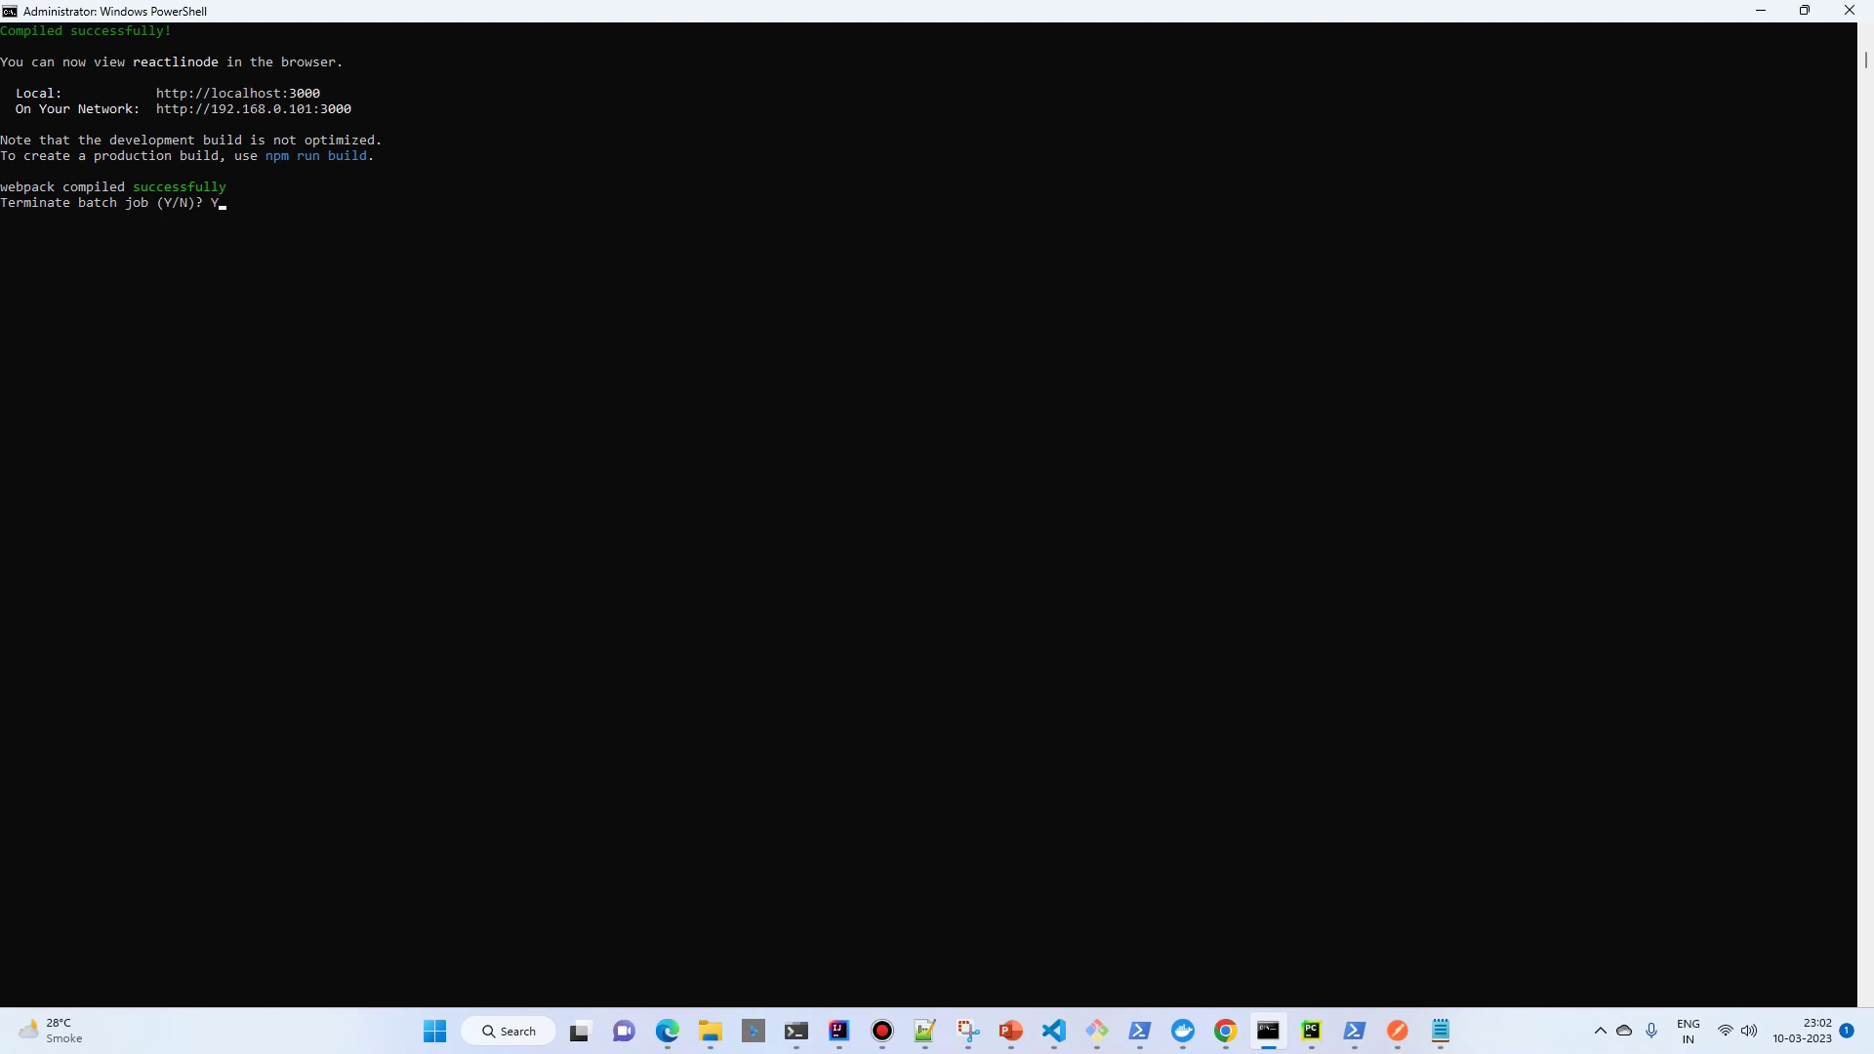
key(Return)
text(g)
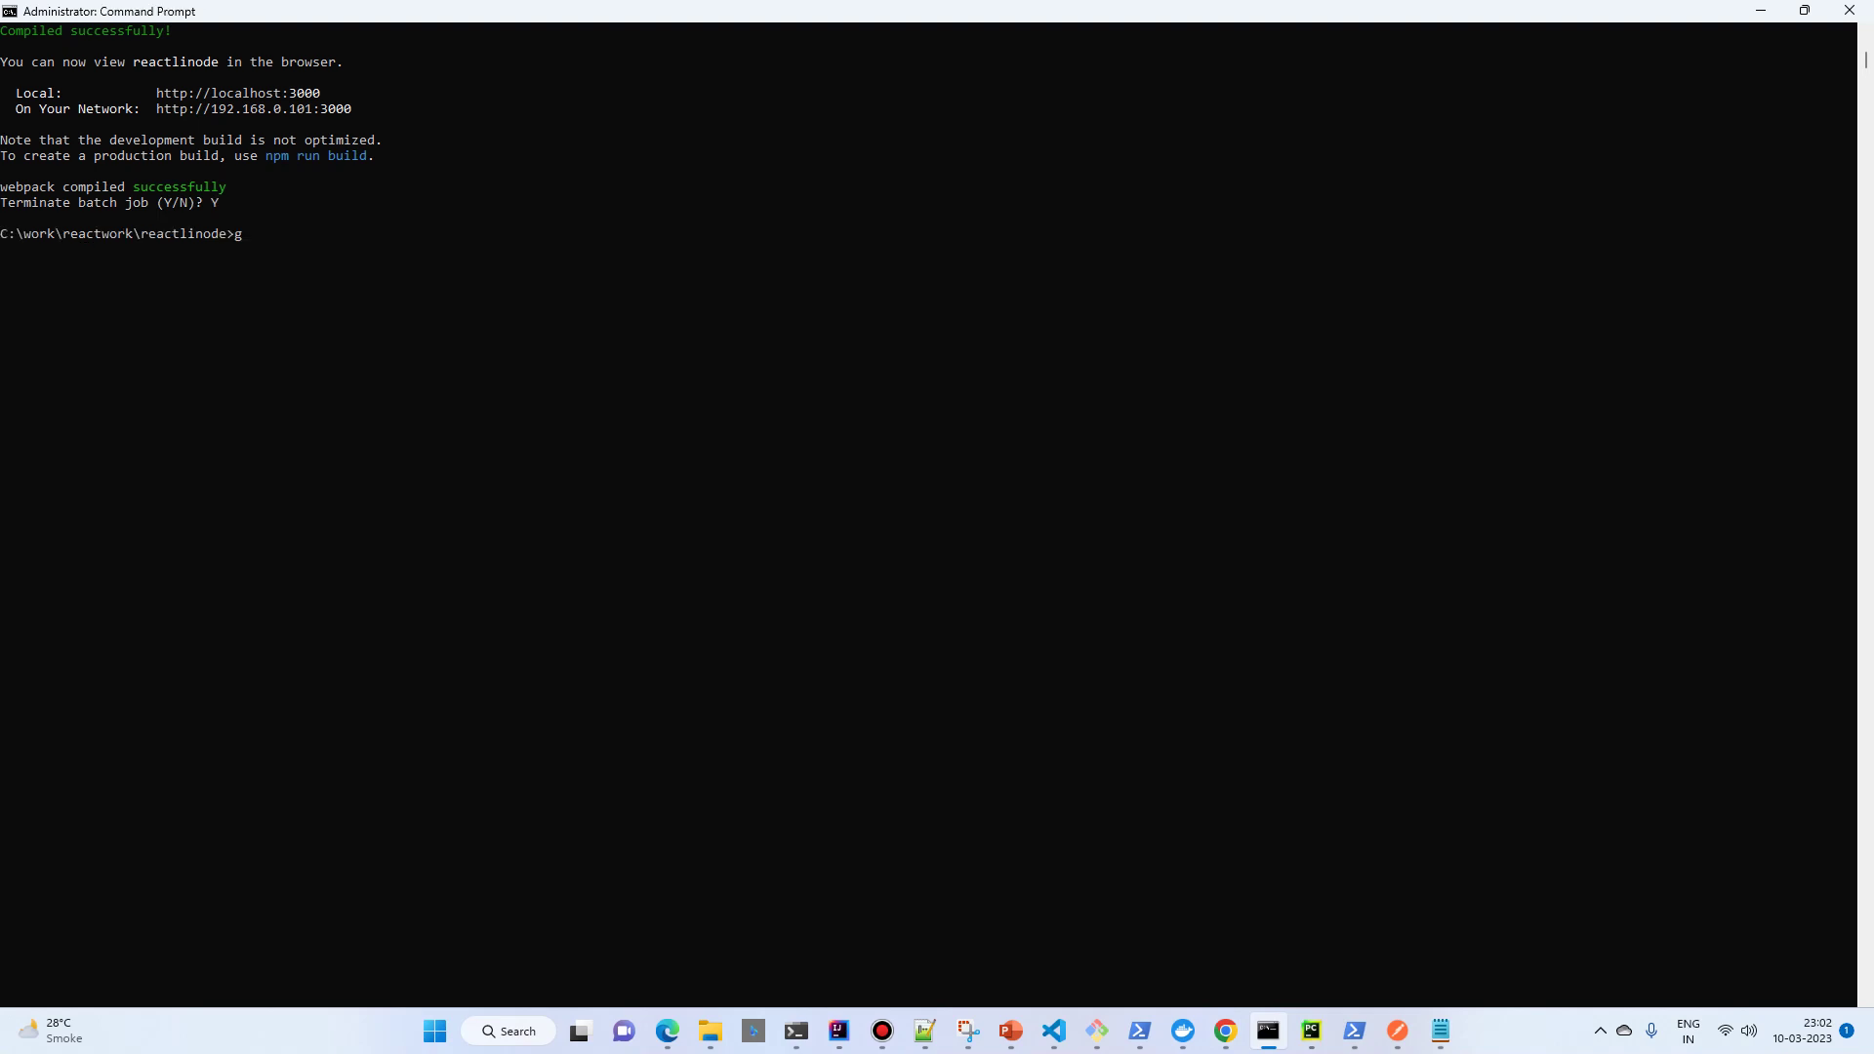
key(ctrl+v)
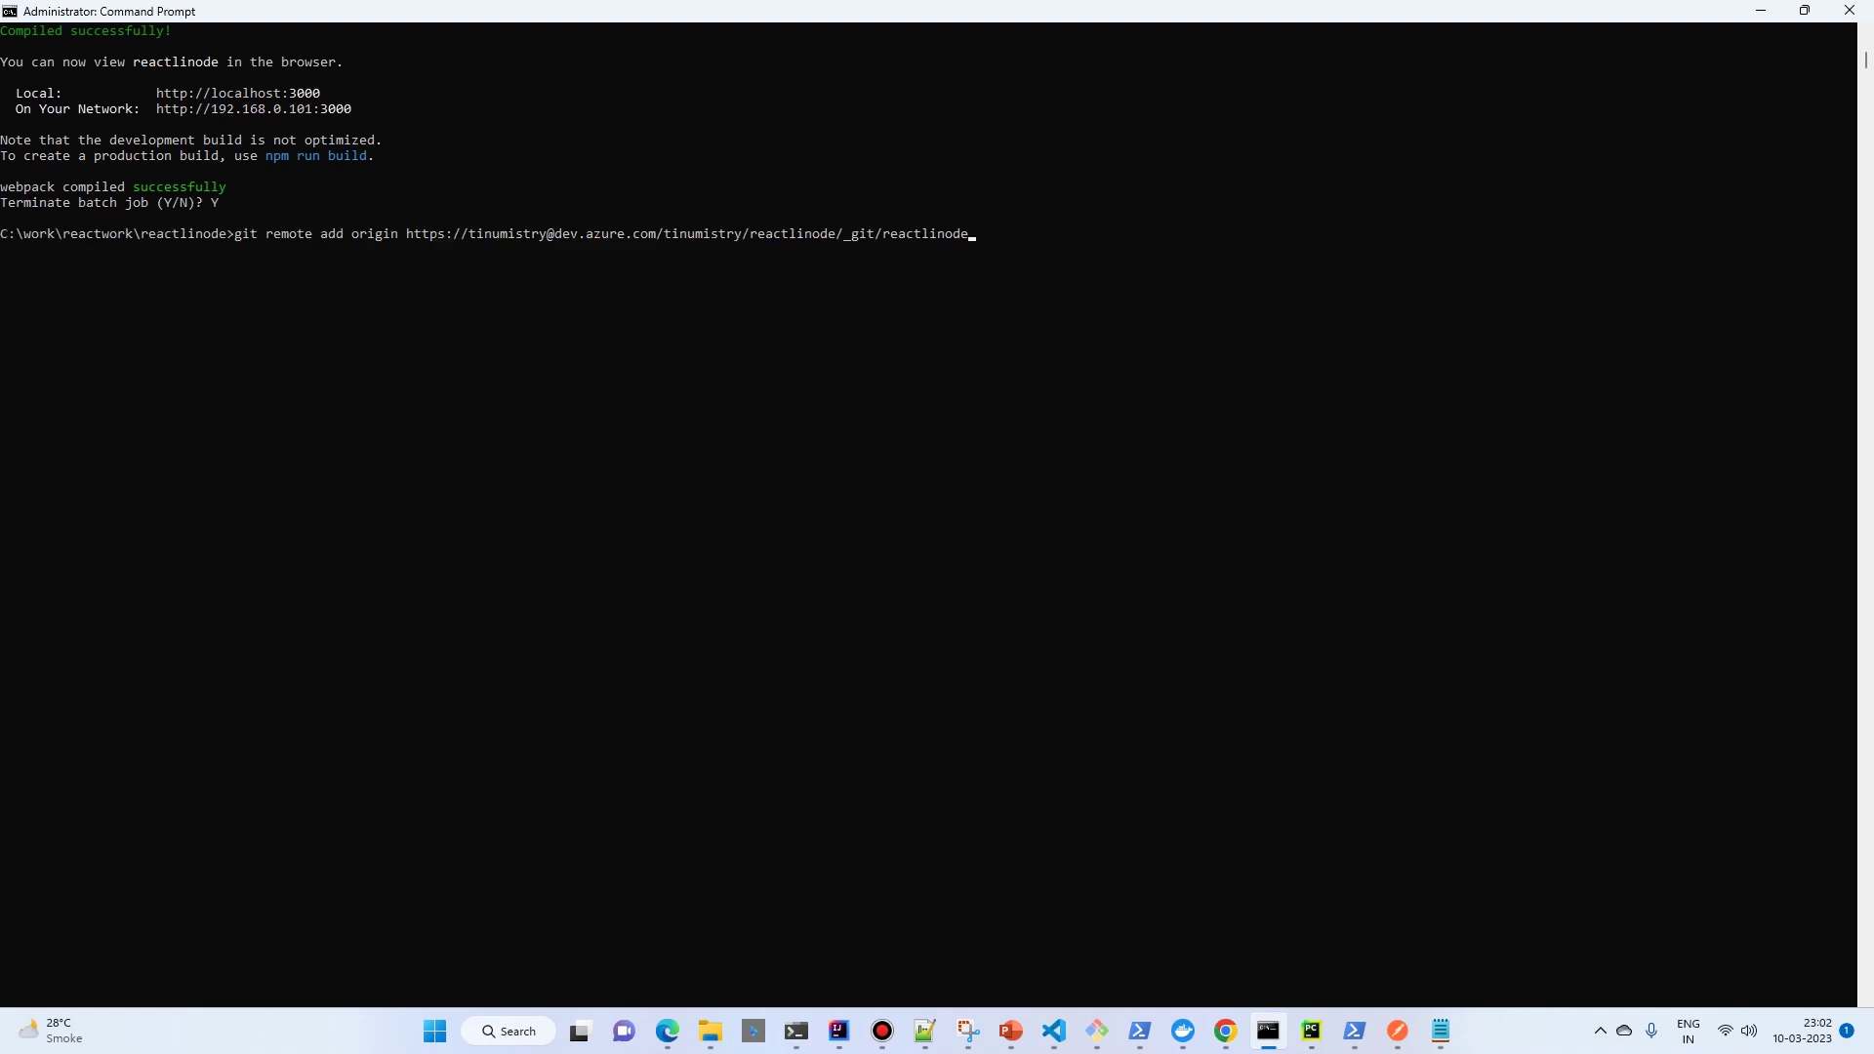
key(Return)
Try a plain git push, and push the master branch with git push --set-upstream origin master.
text(git push)
key(Return)
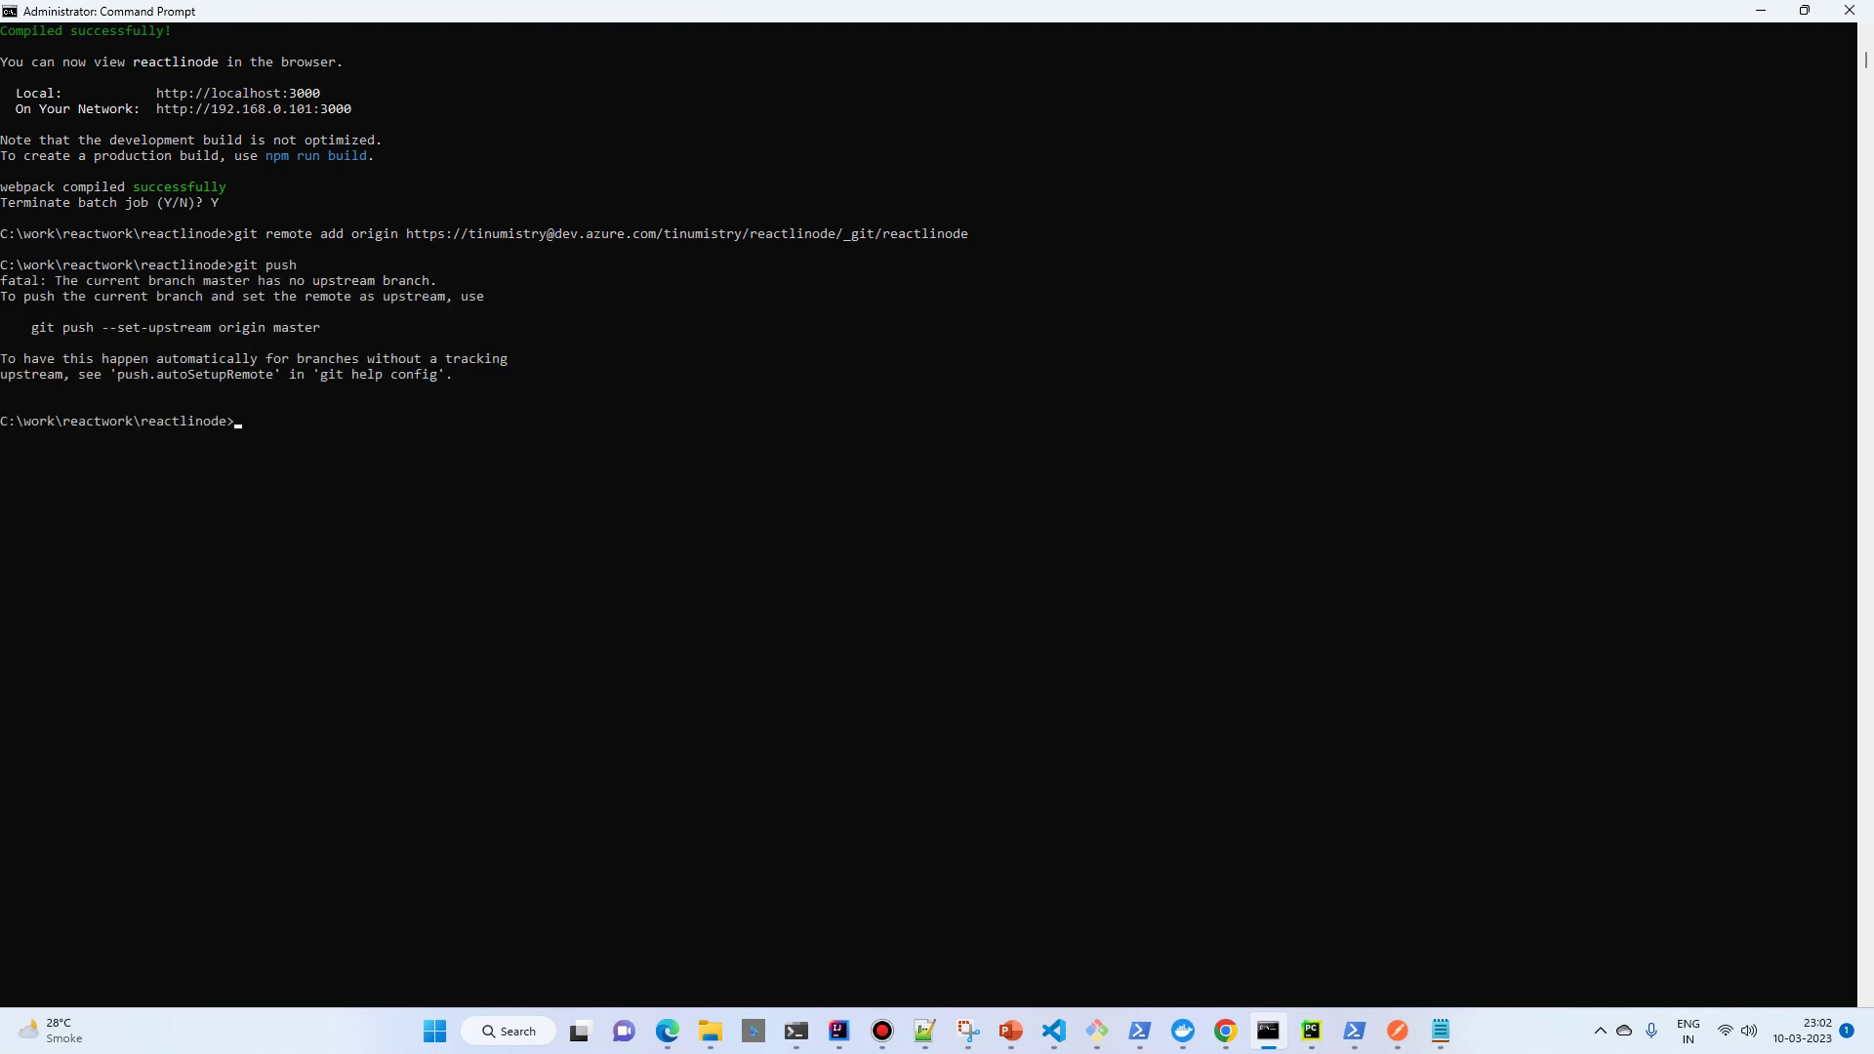
drag(27, 327, 326, 330)
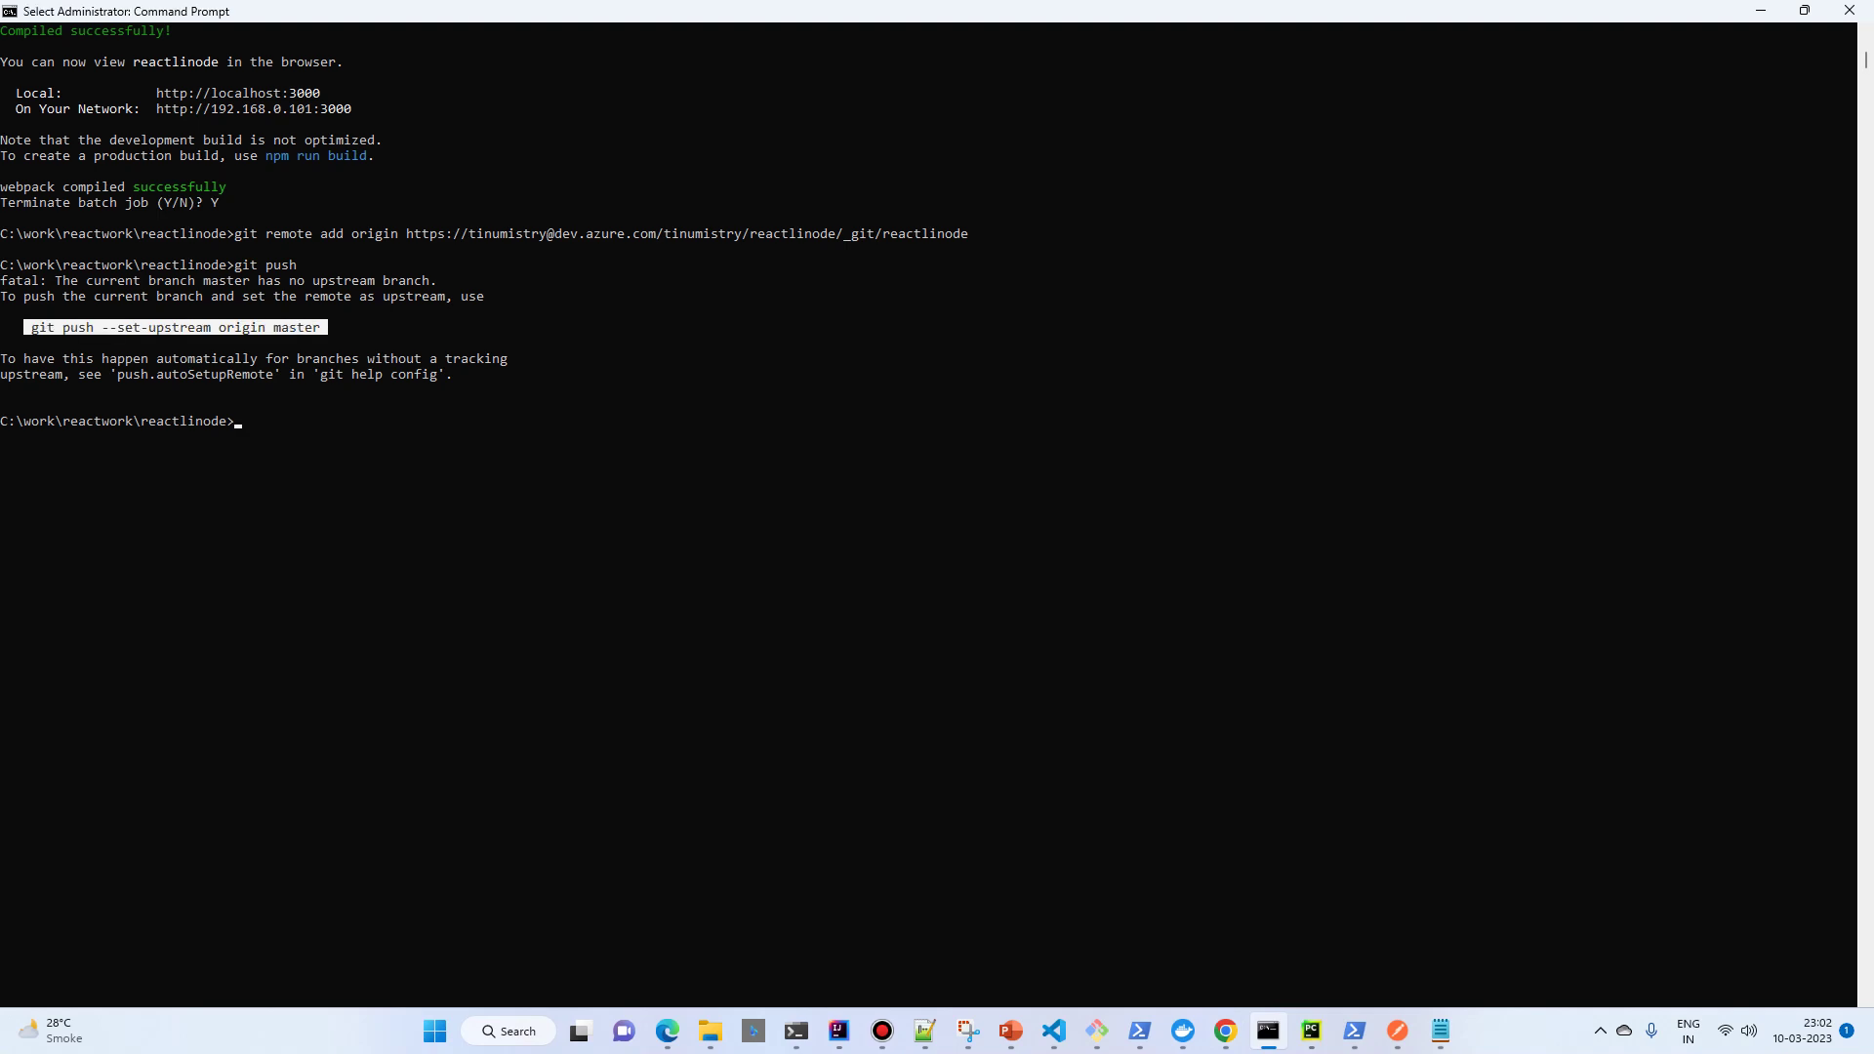
key(Return)
key(ctrl+v)
key(Return)
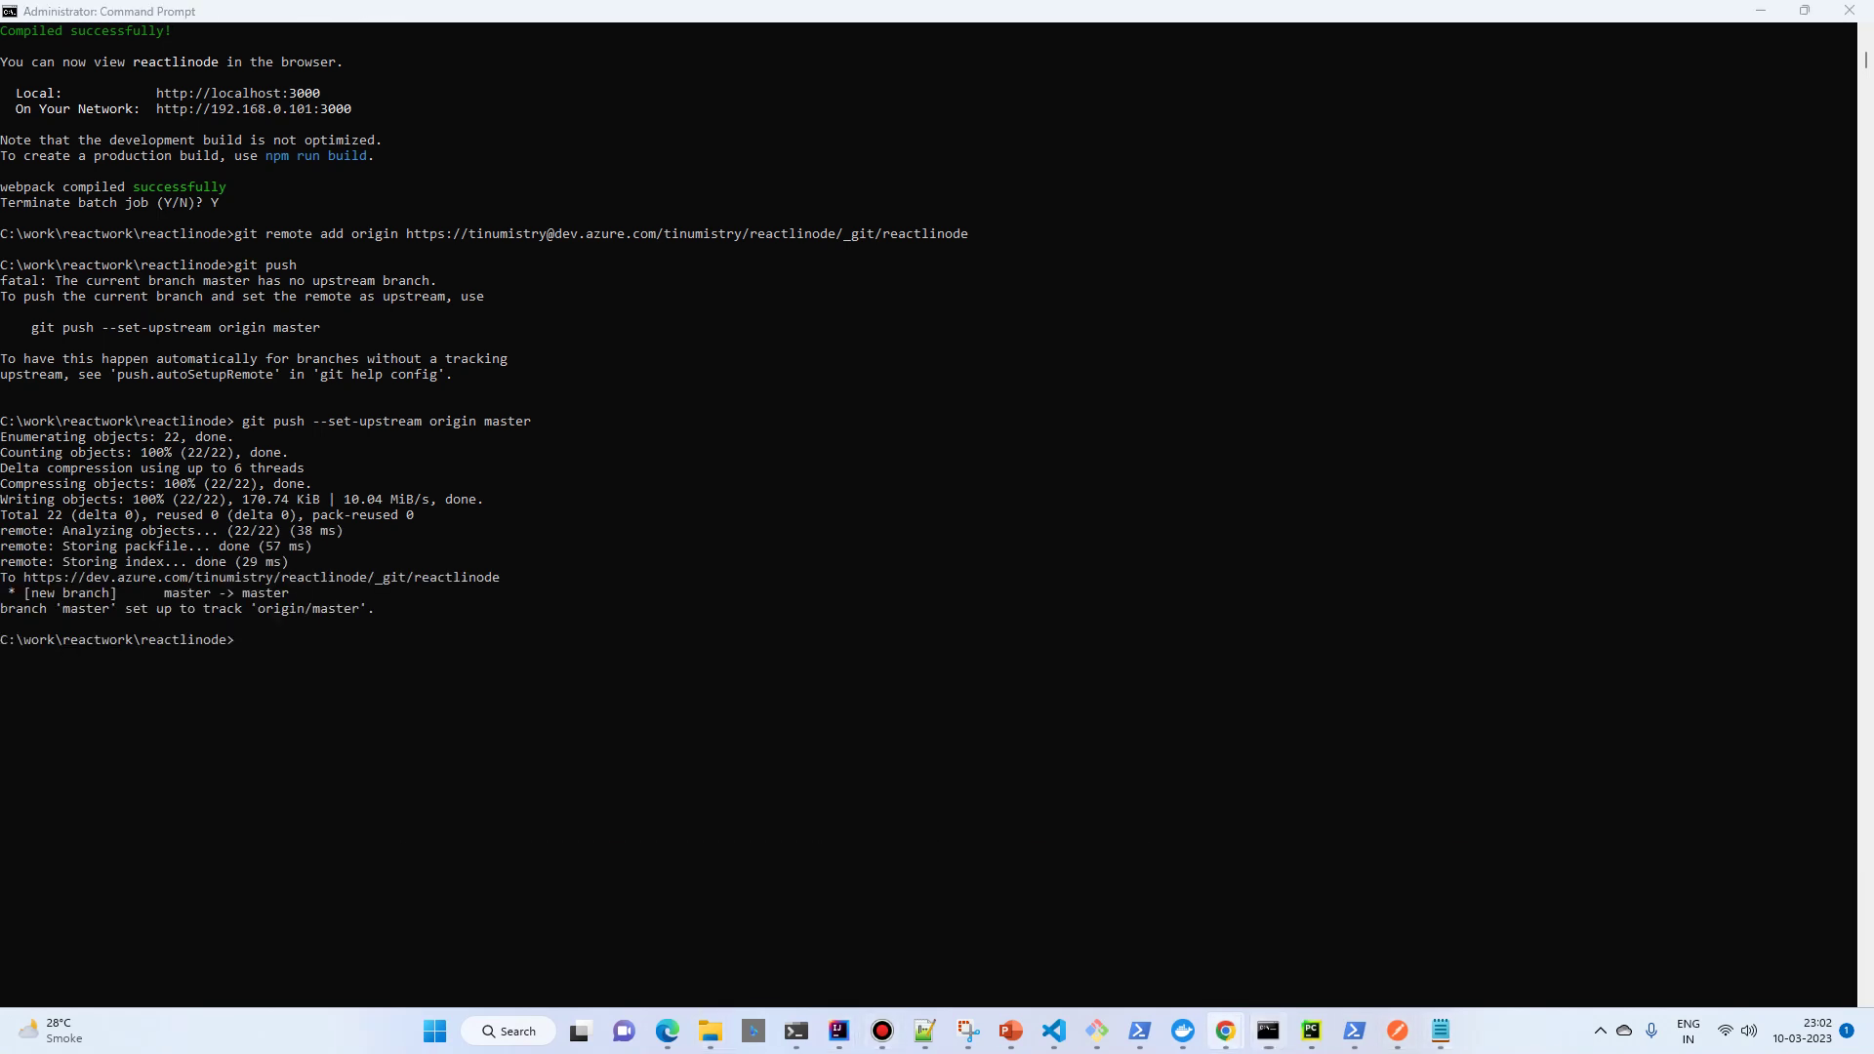
Switch back to Chrome and refresh the reactlinode repository view to check its files on the master branch.
mouse_move(1226, 1031)
click(1776, 942)
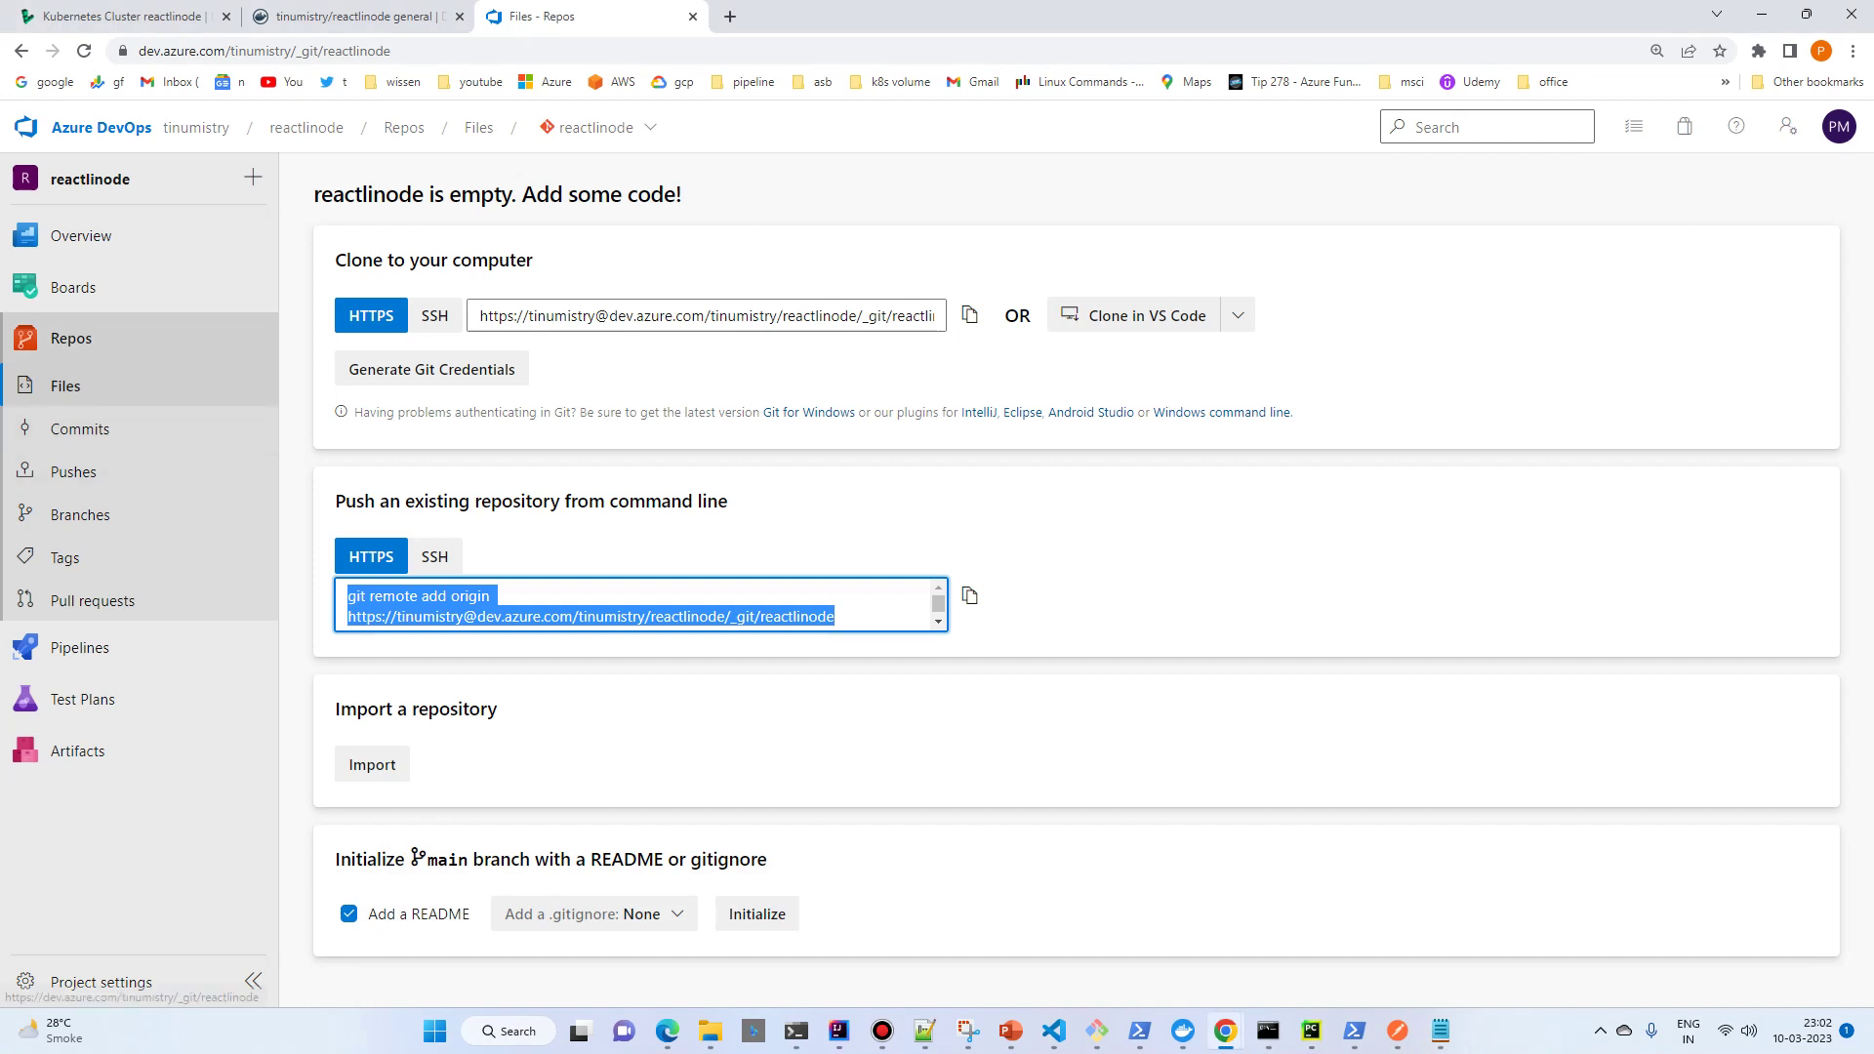
click(71, 338)
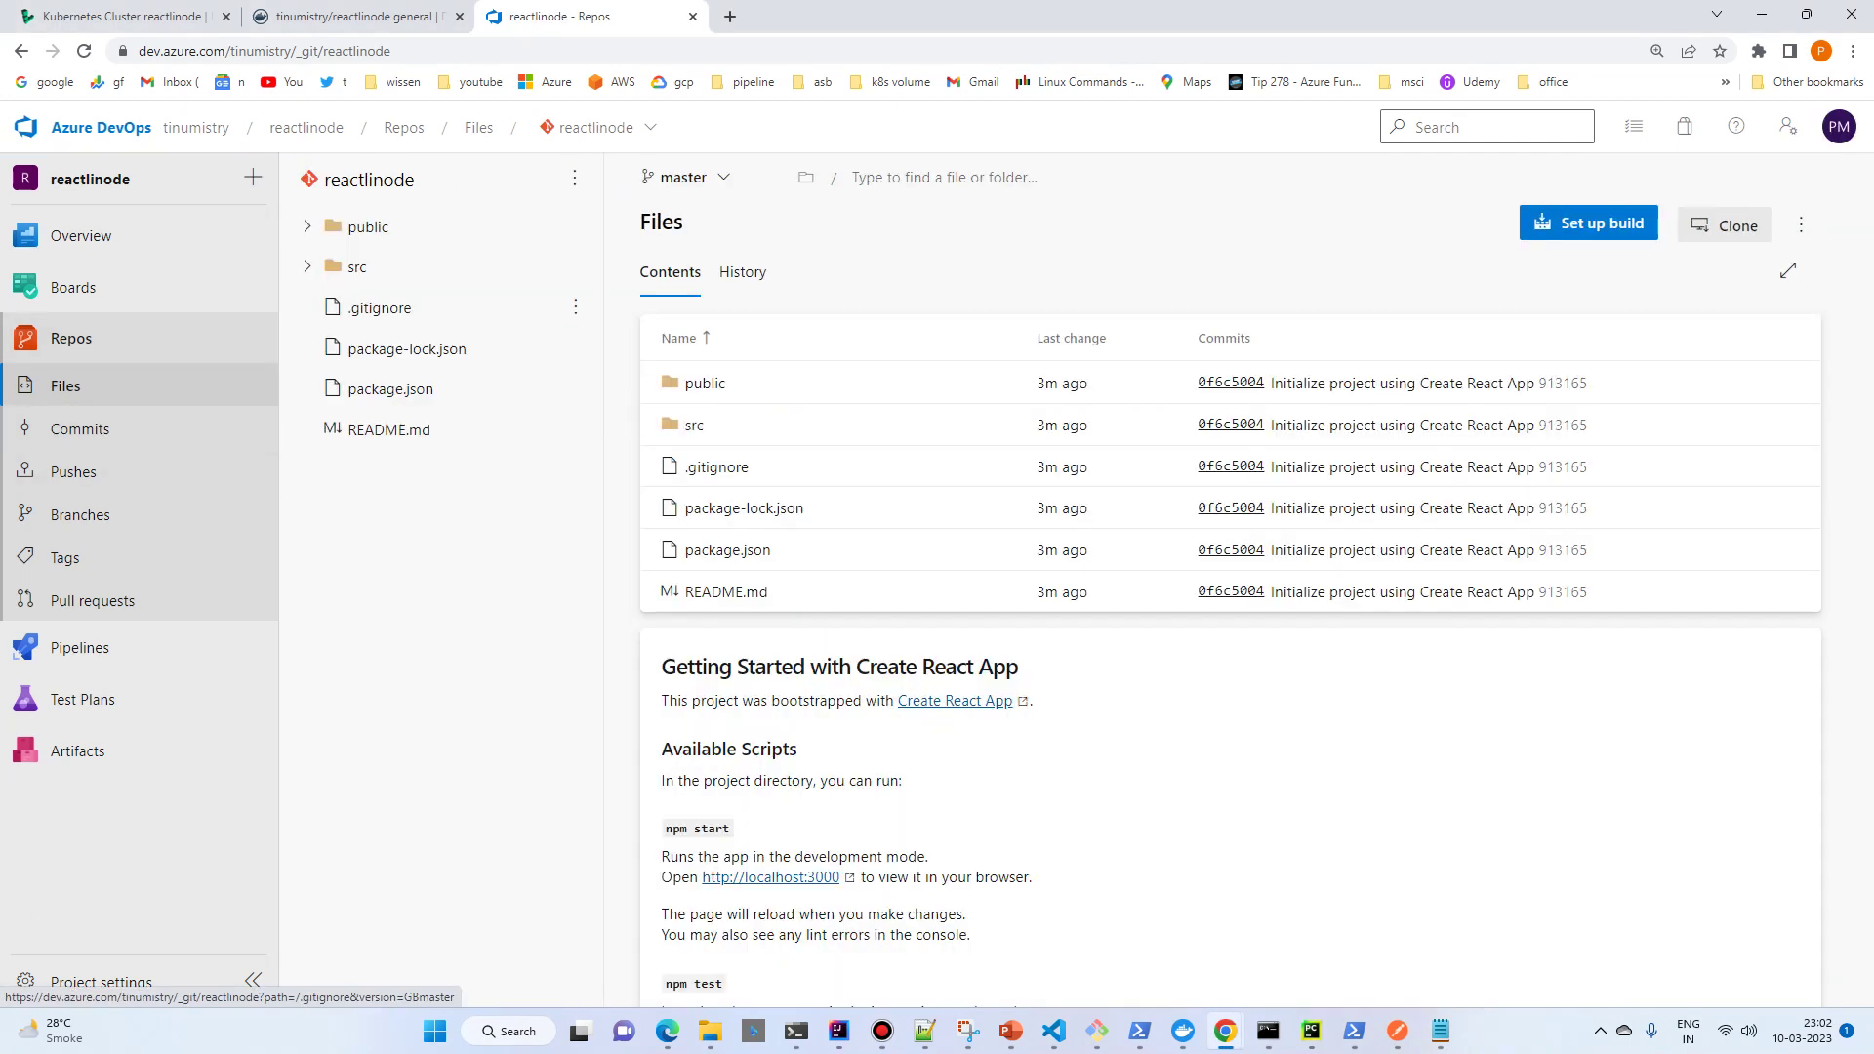
click(882, 1031)
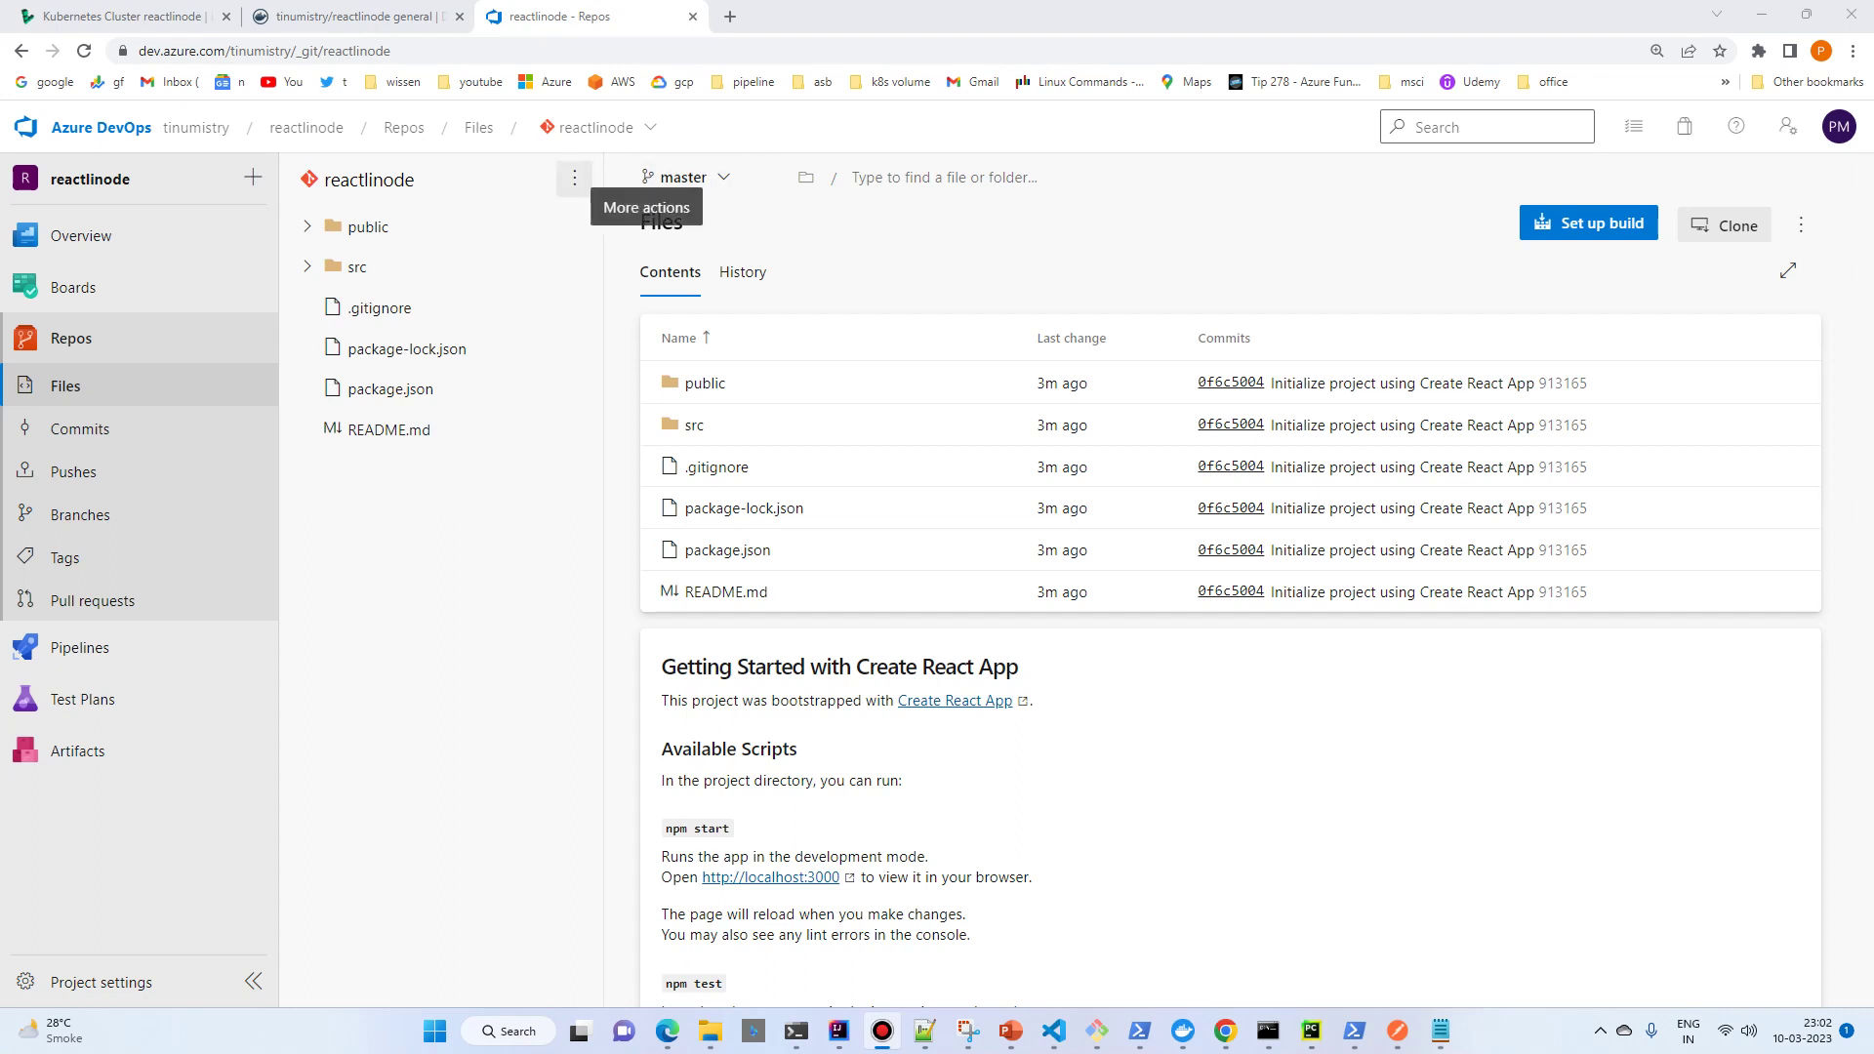
Create a root-level Dockerfile that uses node:14-alpine, works in /app, installs and builds with npm, exposes port 80 and runs npm run start.
click(575, 179)
mouse_move(440, 310)
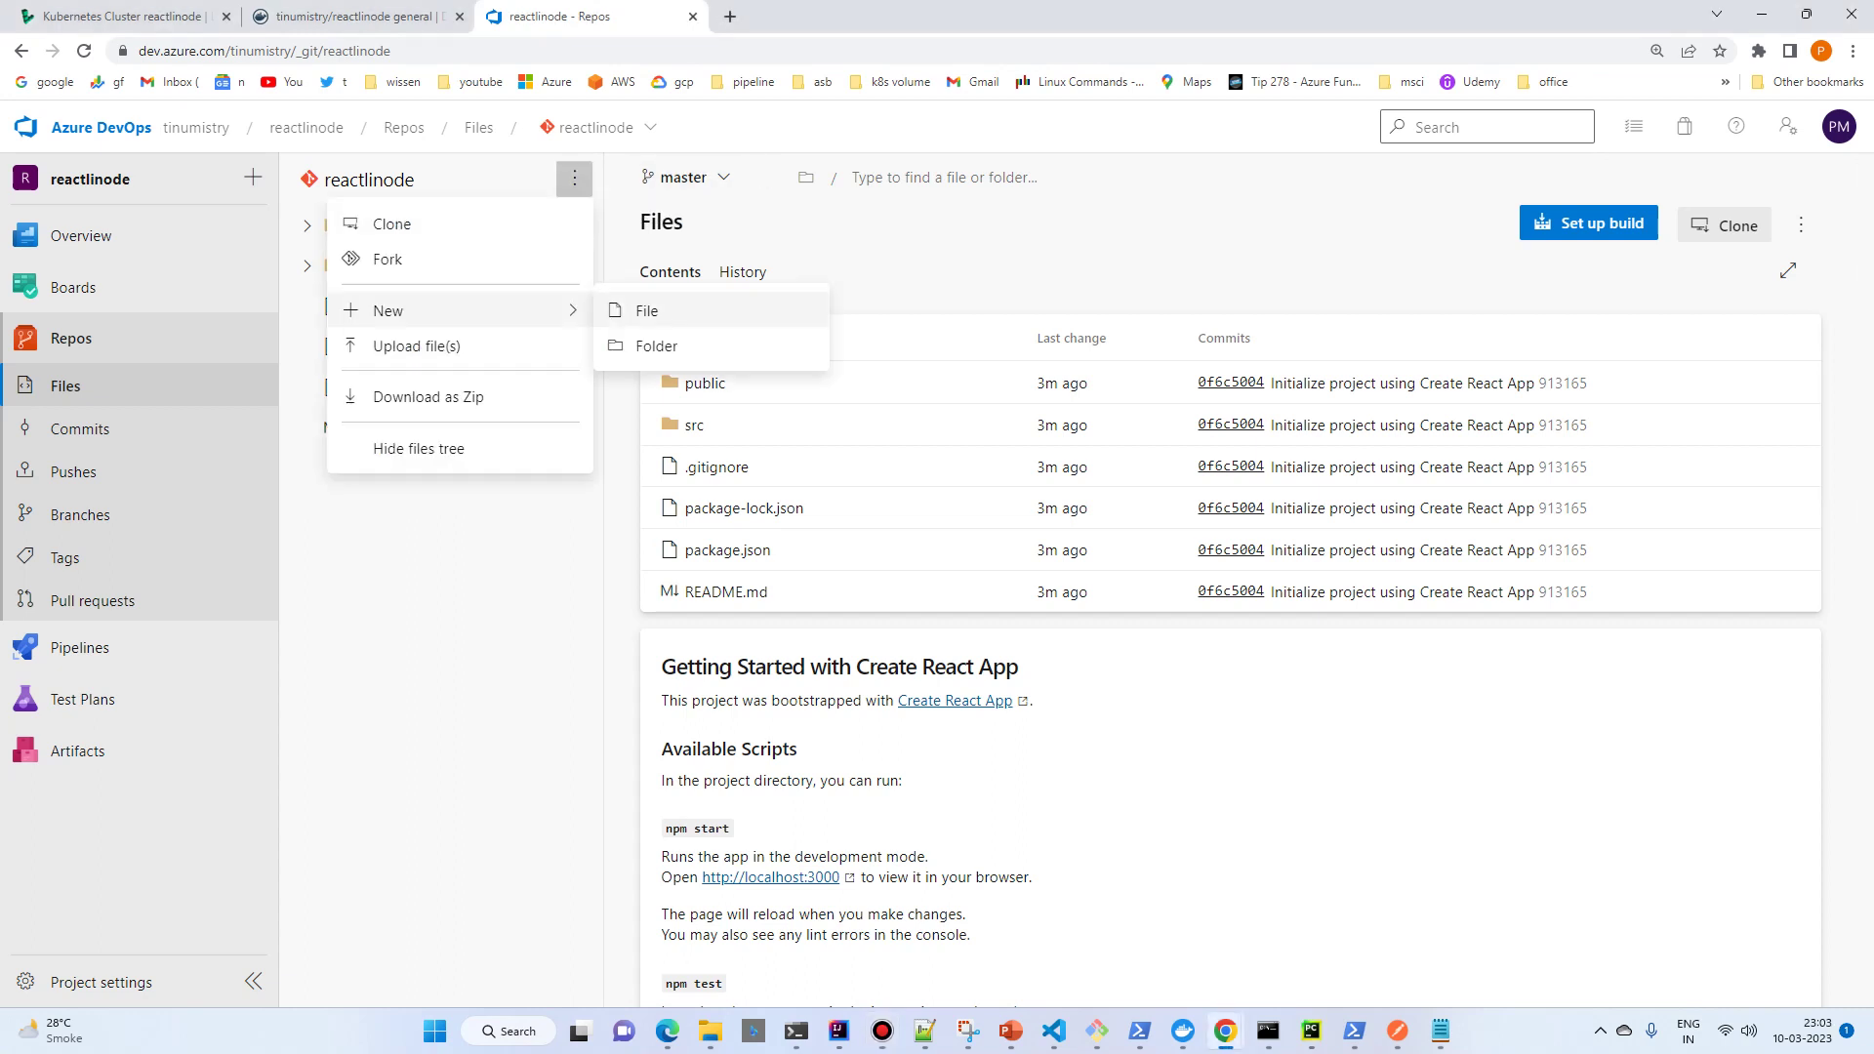
click(644, 309)
text(D)
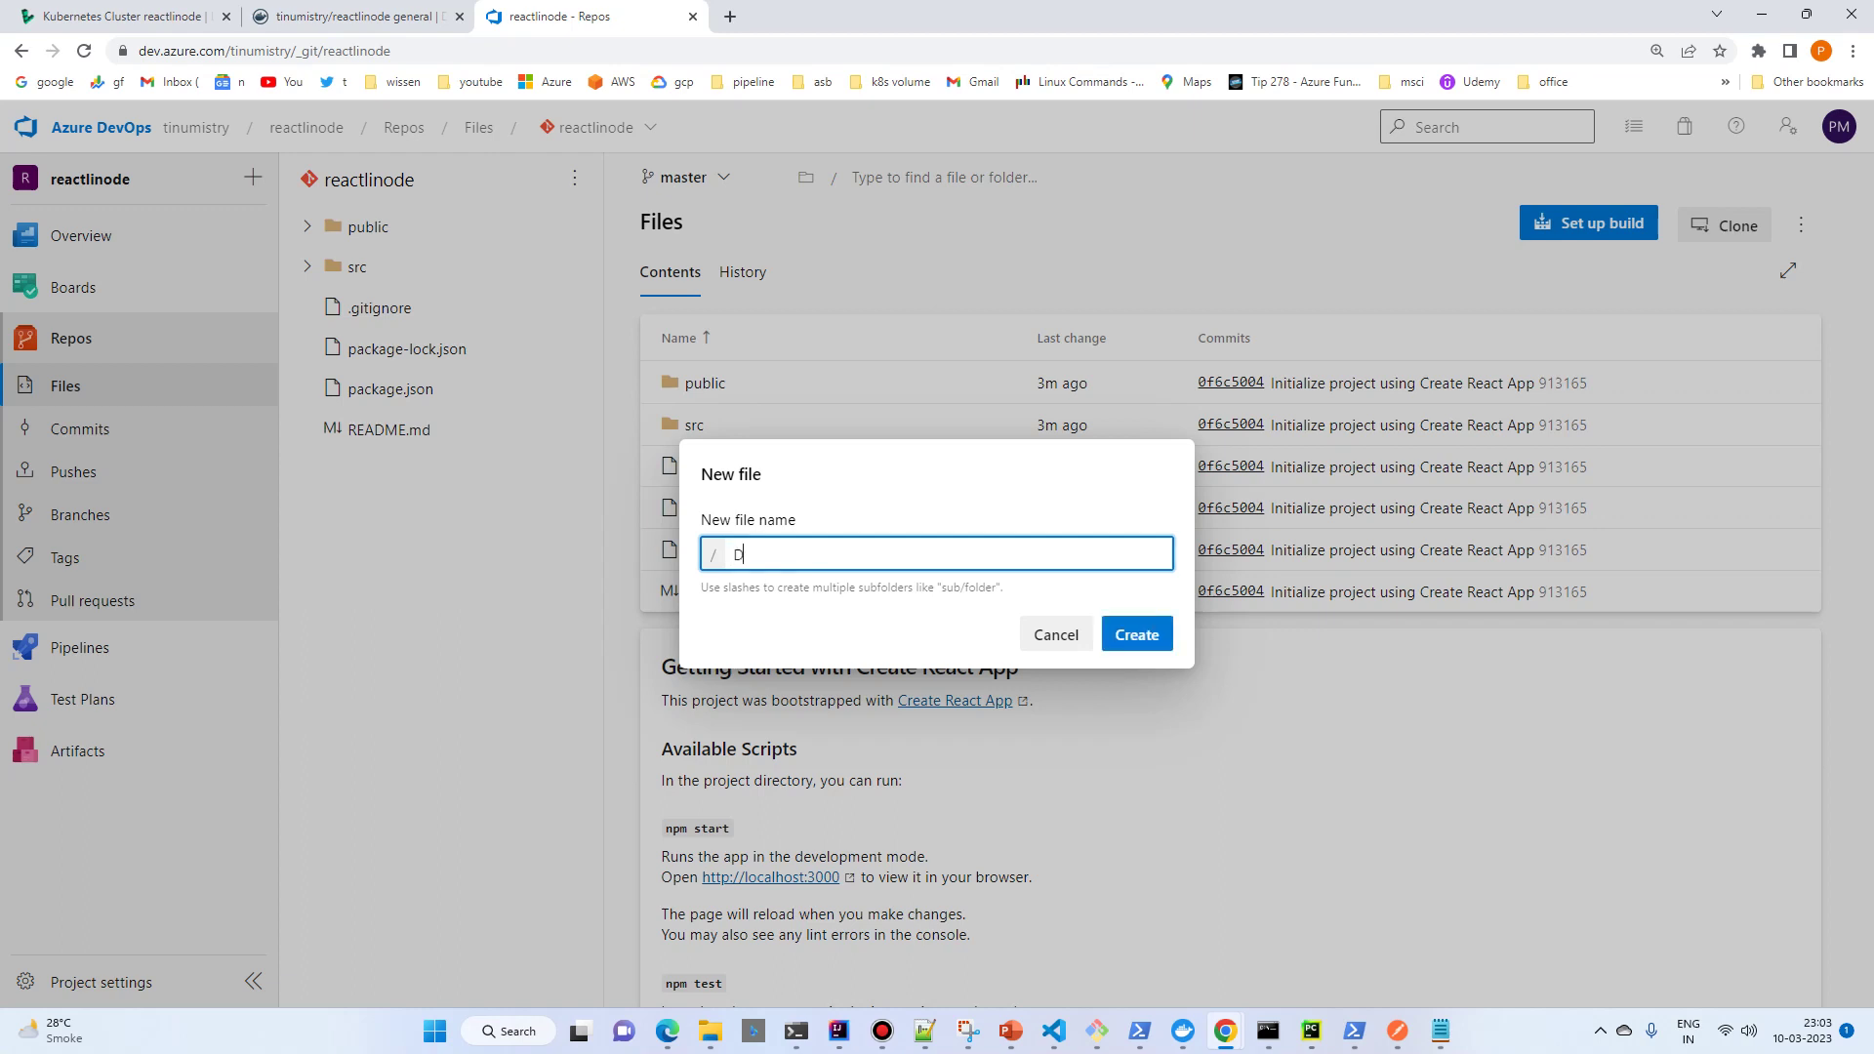
text(ockerfile)
key(Return)
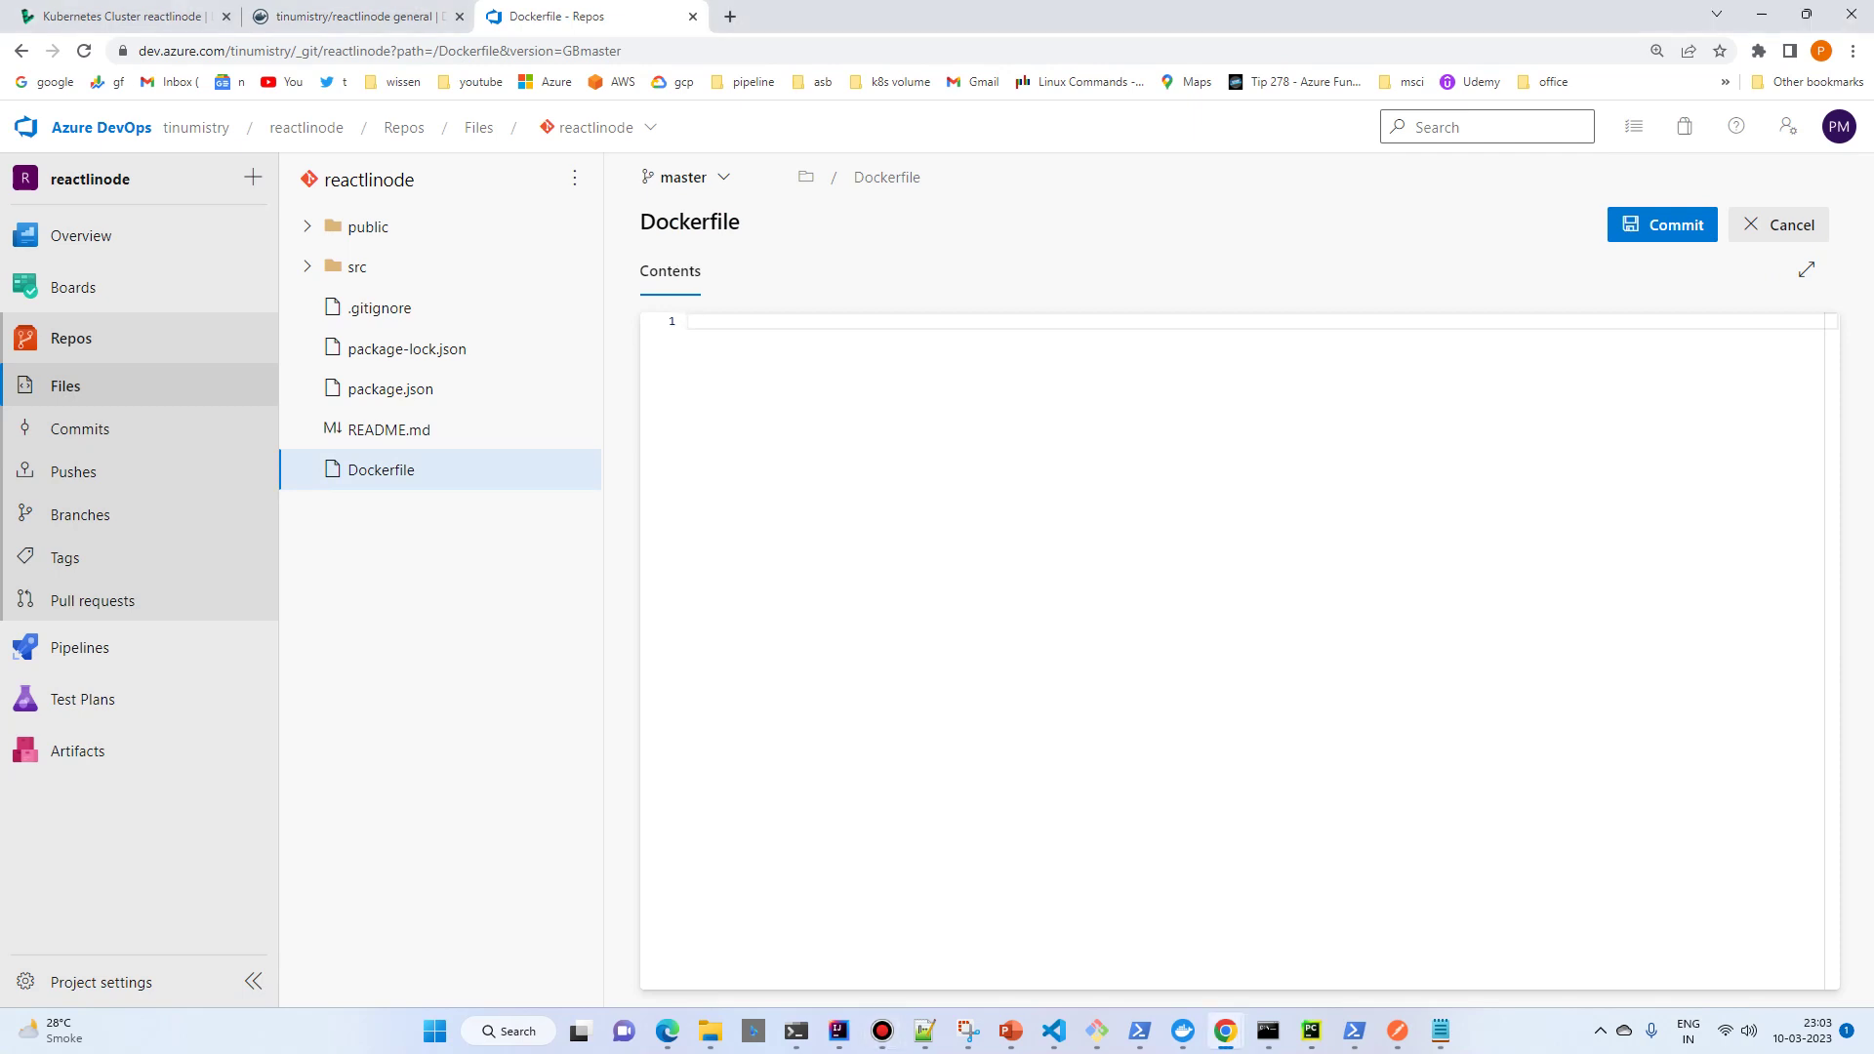
text(FROM node:14-alpine WORKDIR /app COPY package*.json ./ RUN npm install COPY . . RUN npm run build EXPOSE 80 CMD ["npm", "run", "start"])
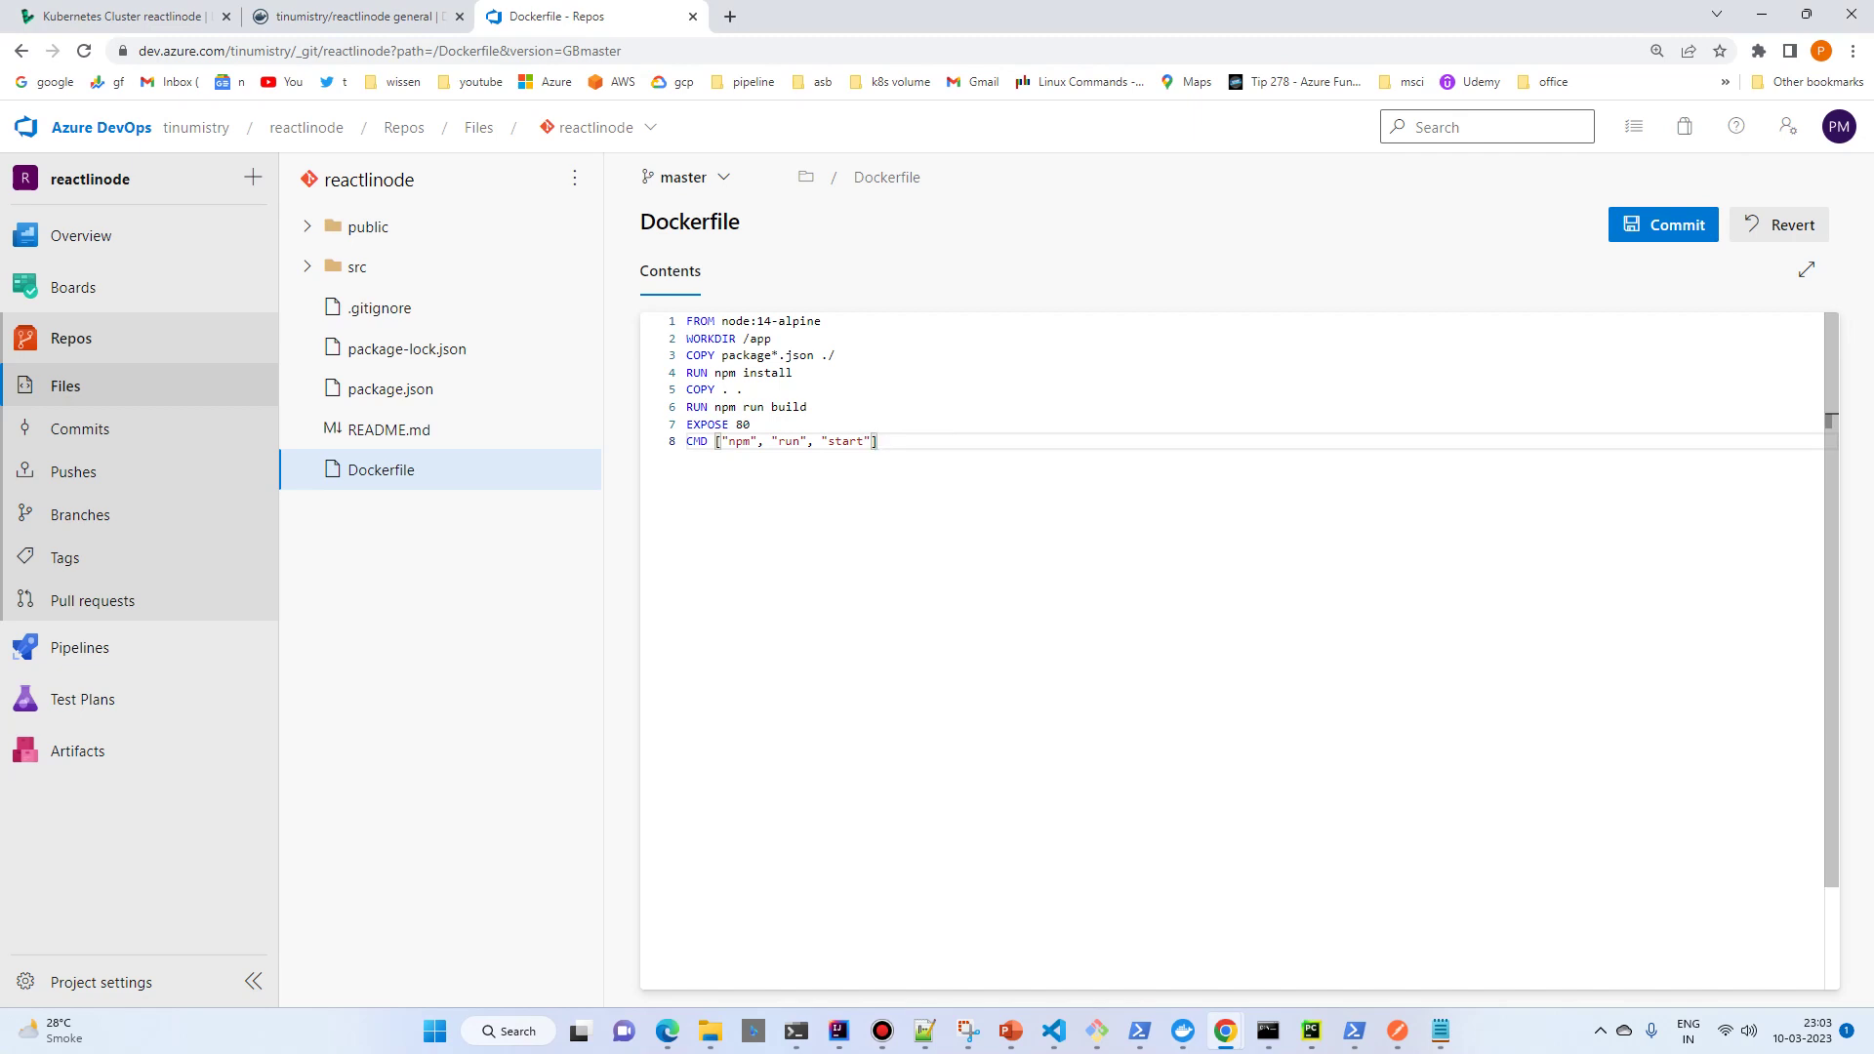
Examine the Dockerfile line by line, covering the base image, working directory, dependency install, build and start command.
click(823, 321)
drag(823, 321, 686, 321)
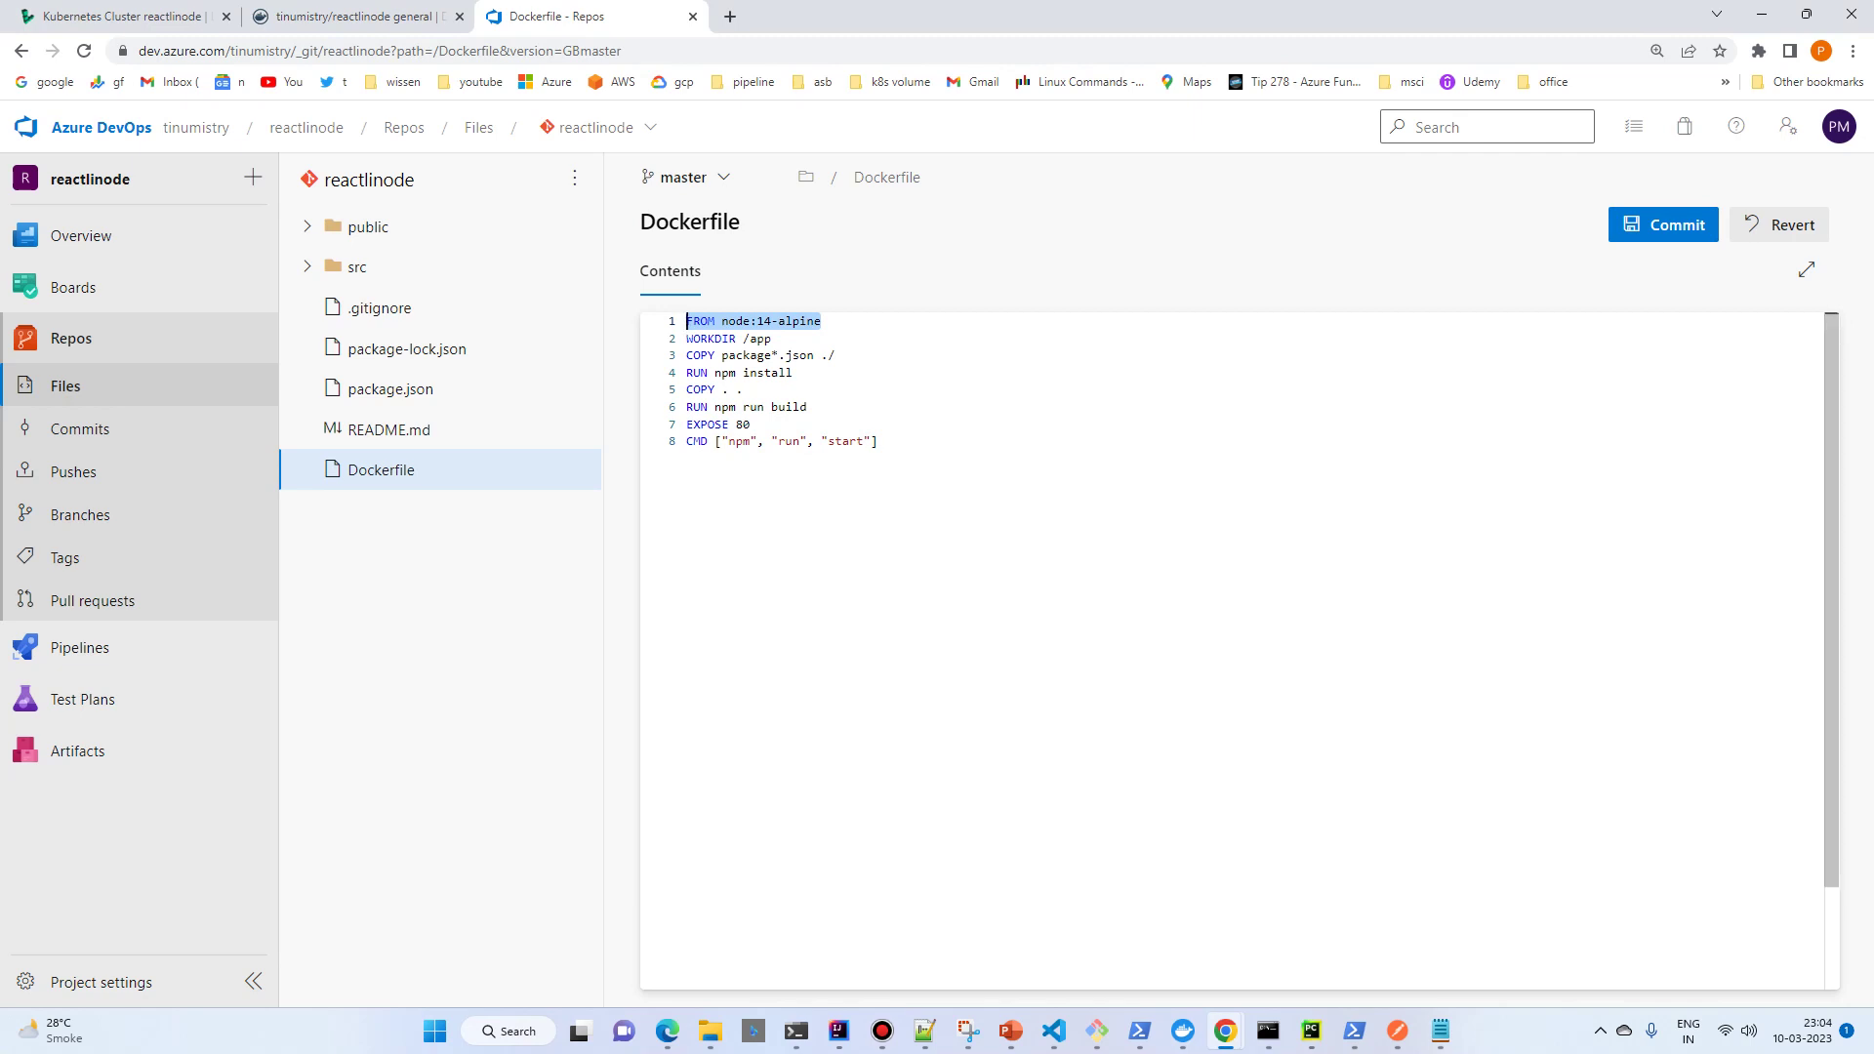
drag(771, 339, 686, 339)
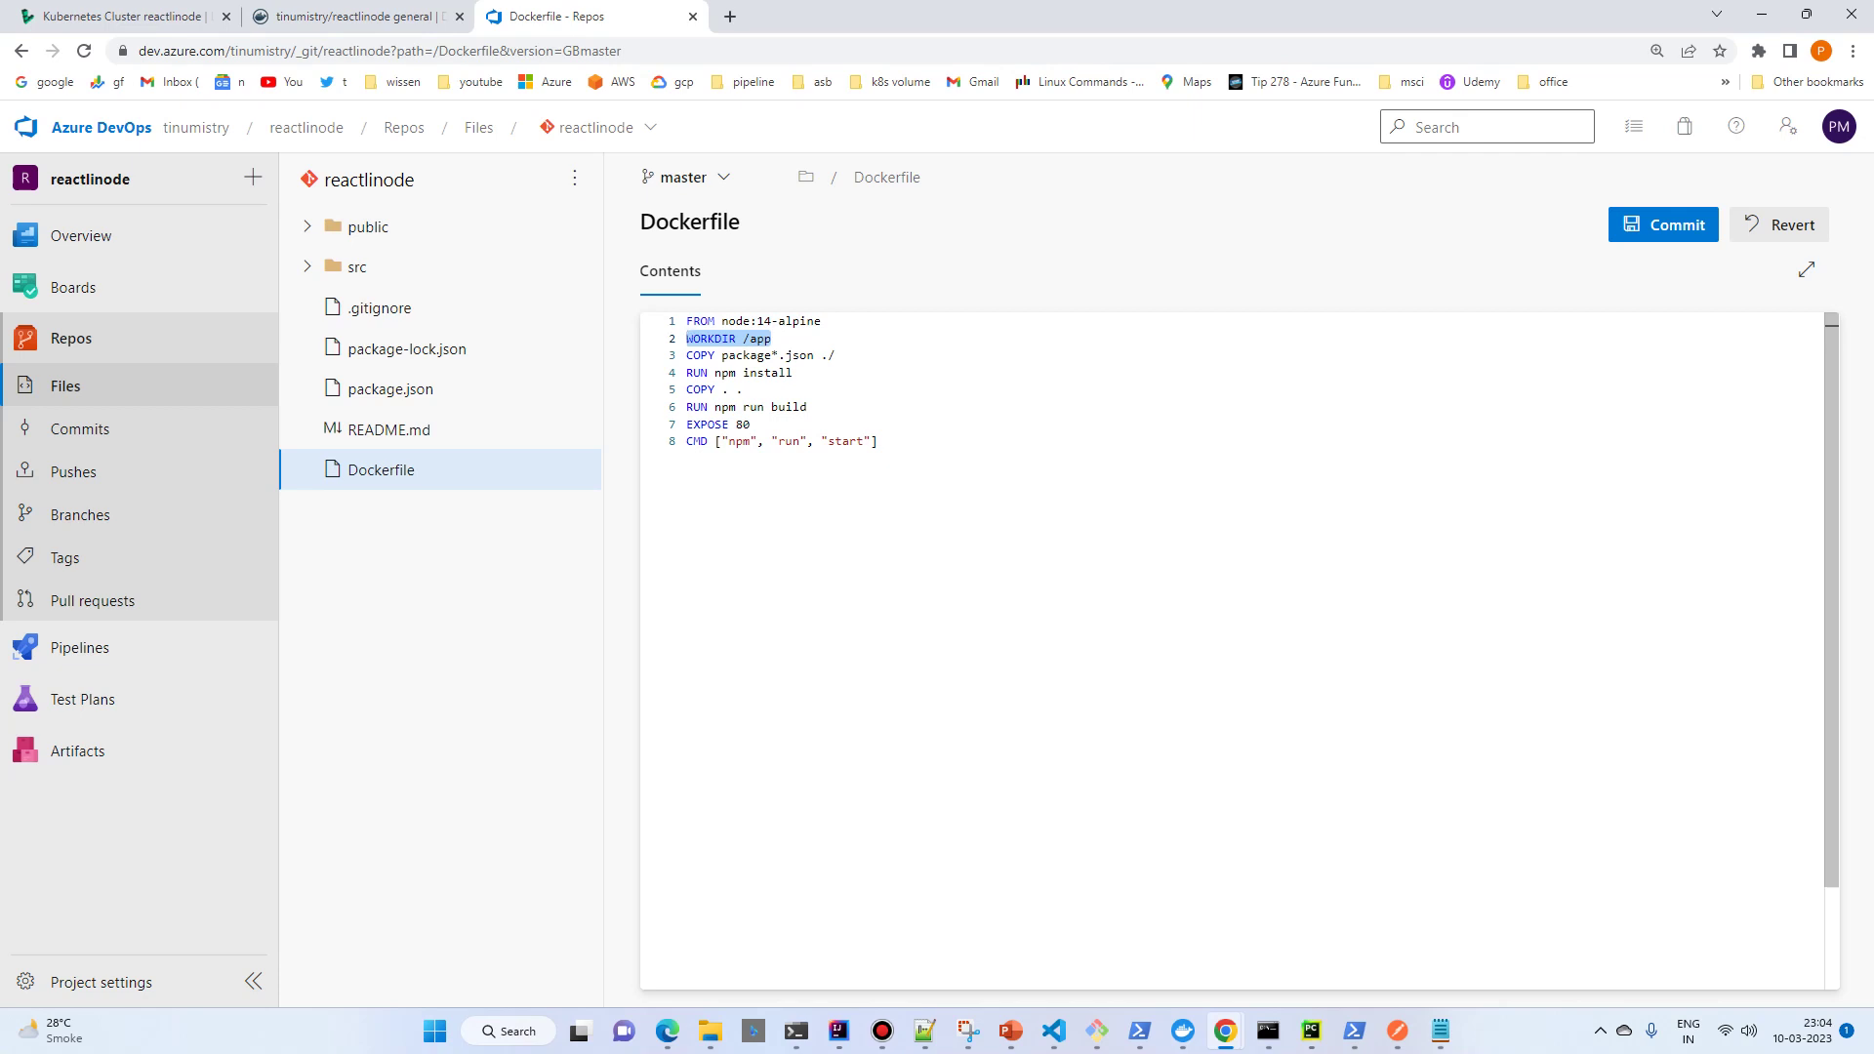
drag(836, 355, 686, 373)
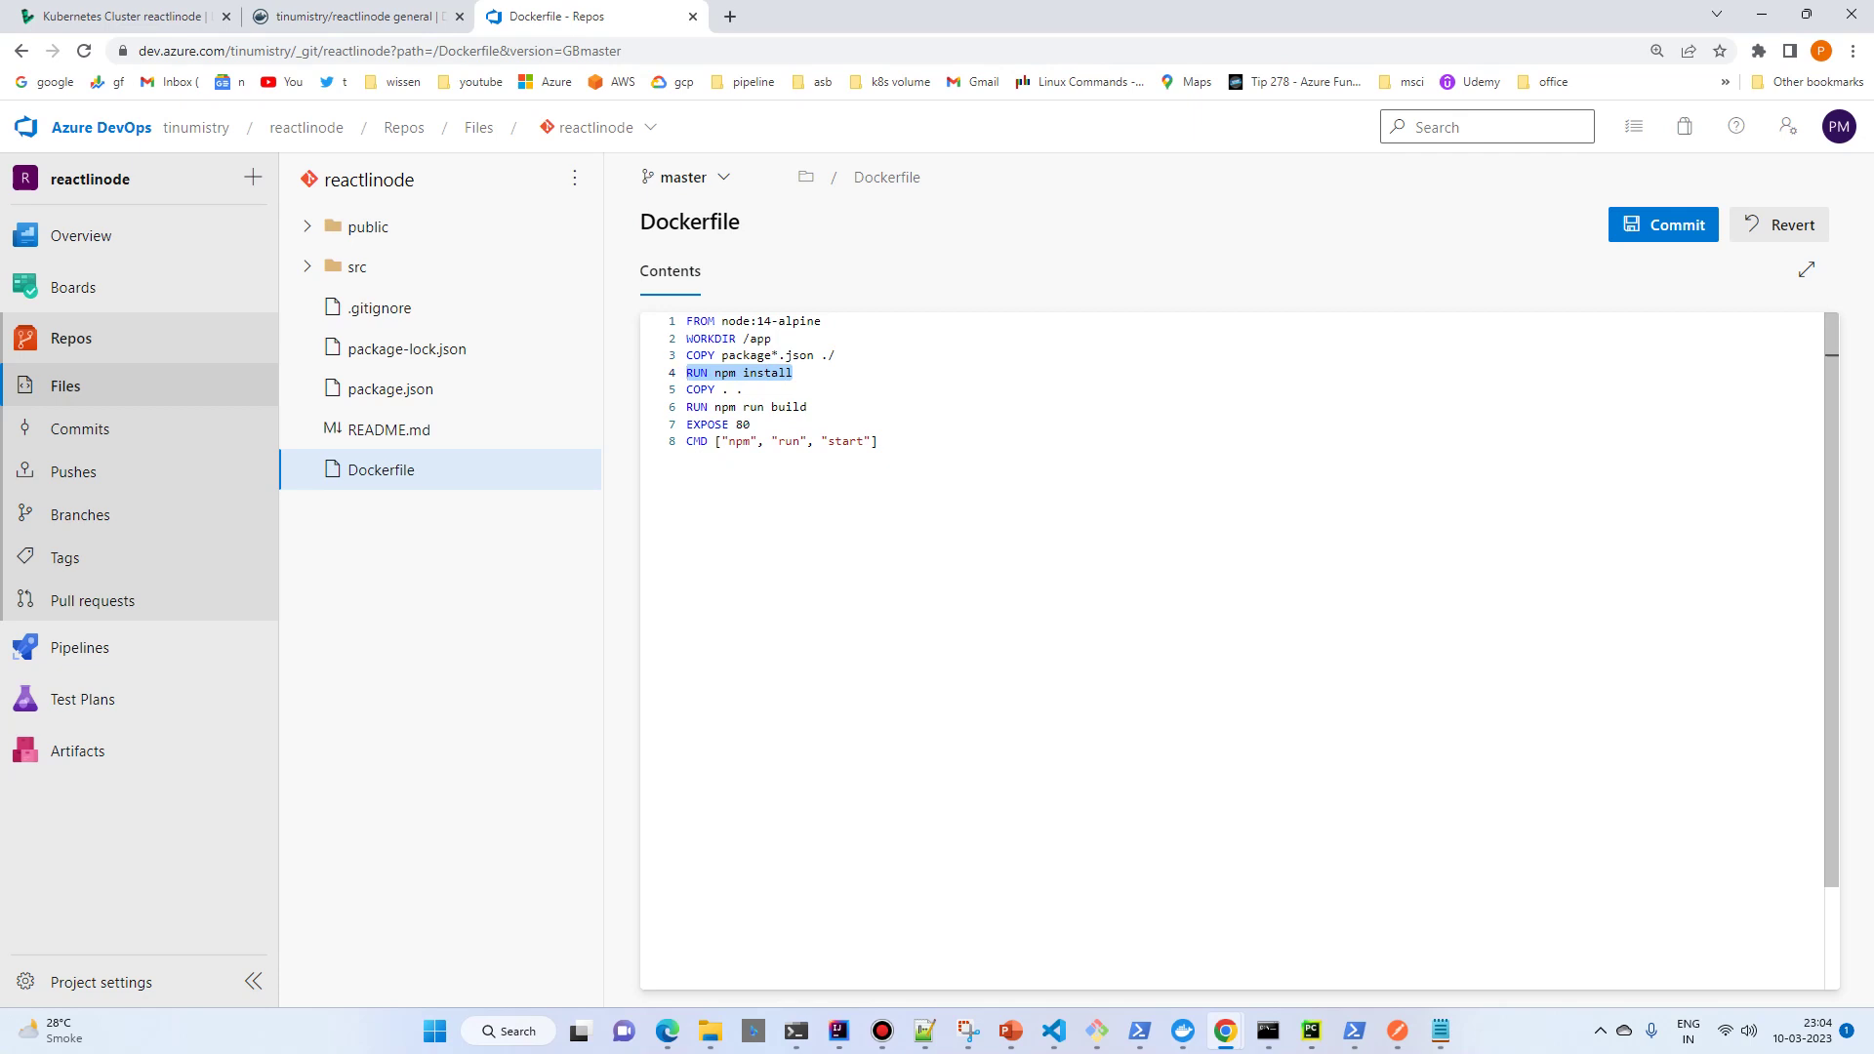
drag(808, 407, 687, 407)
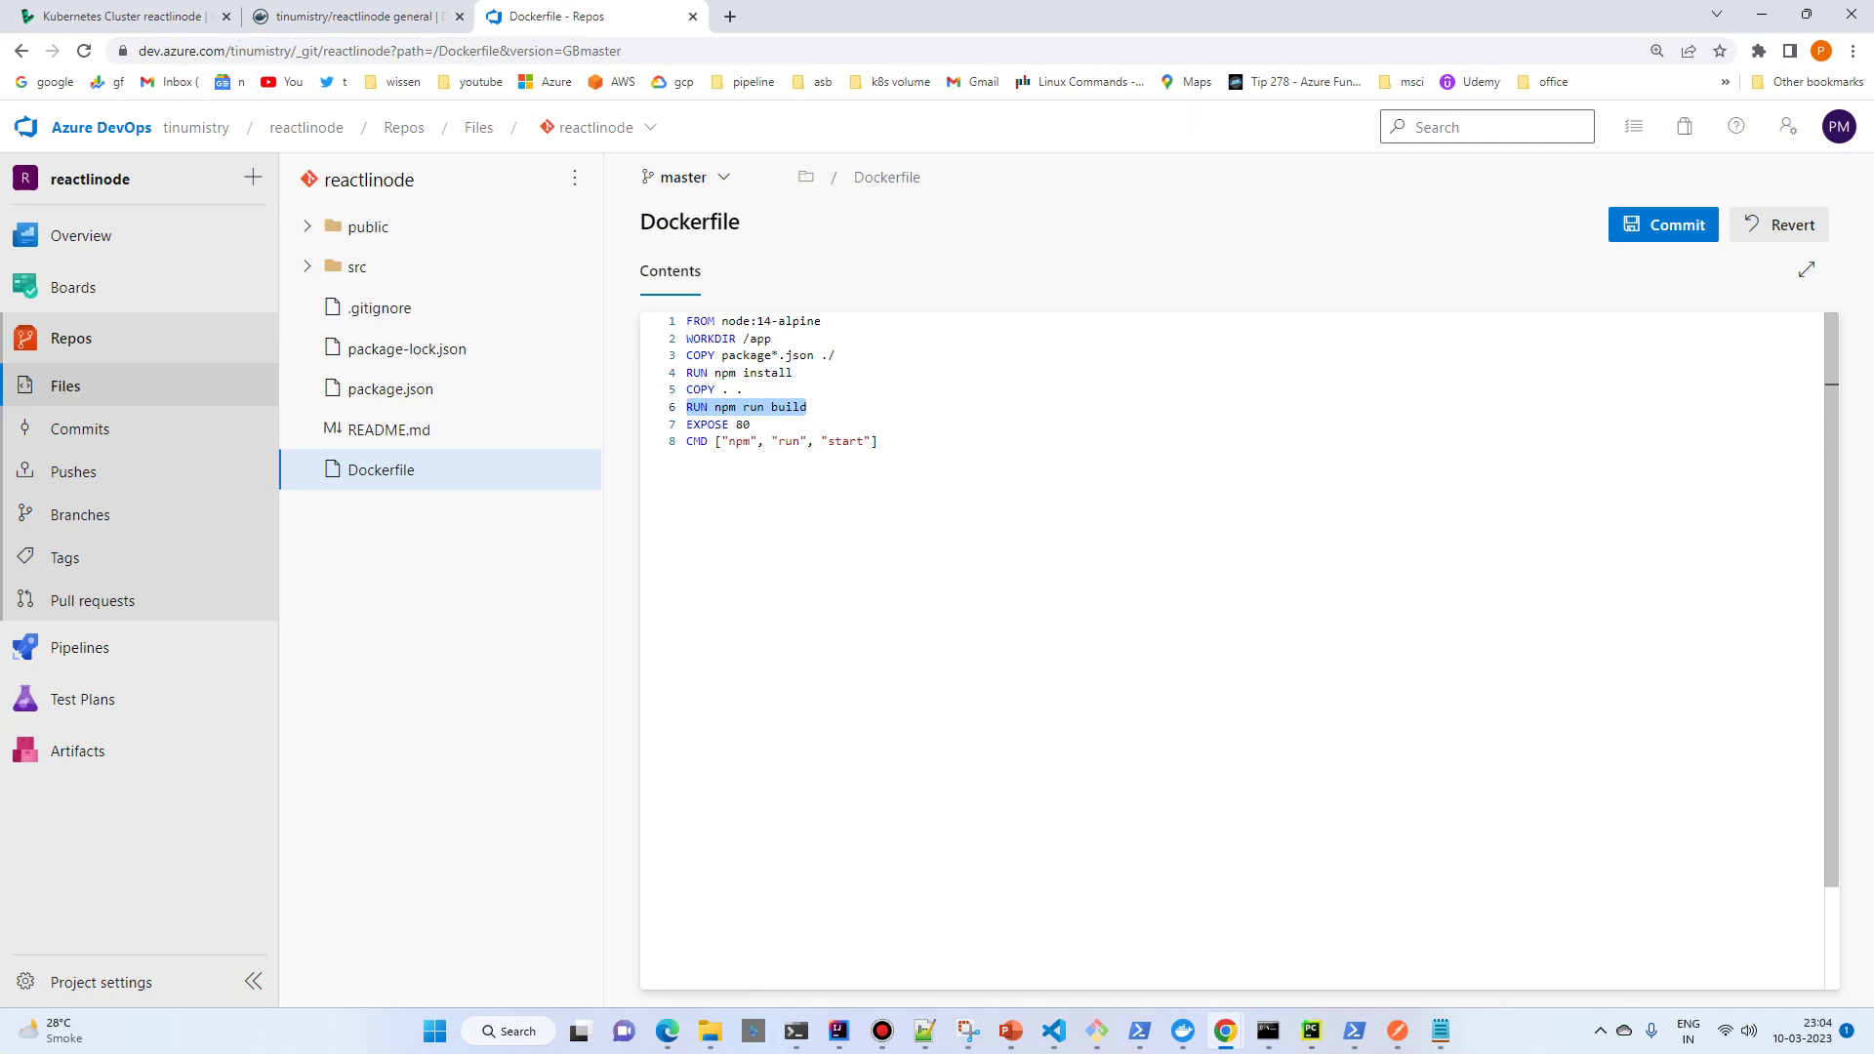
click(877, 442)
triple_click(878, 442)
click(878, 441)
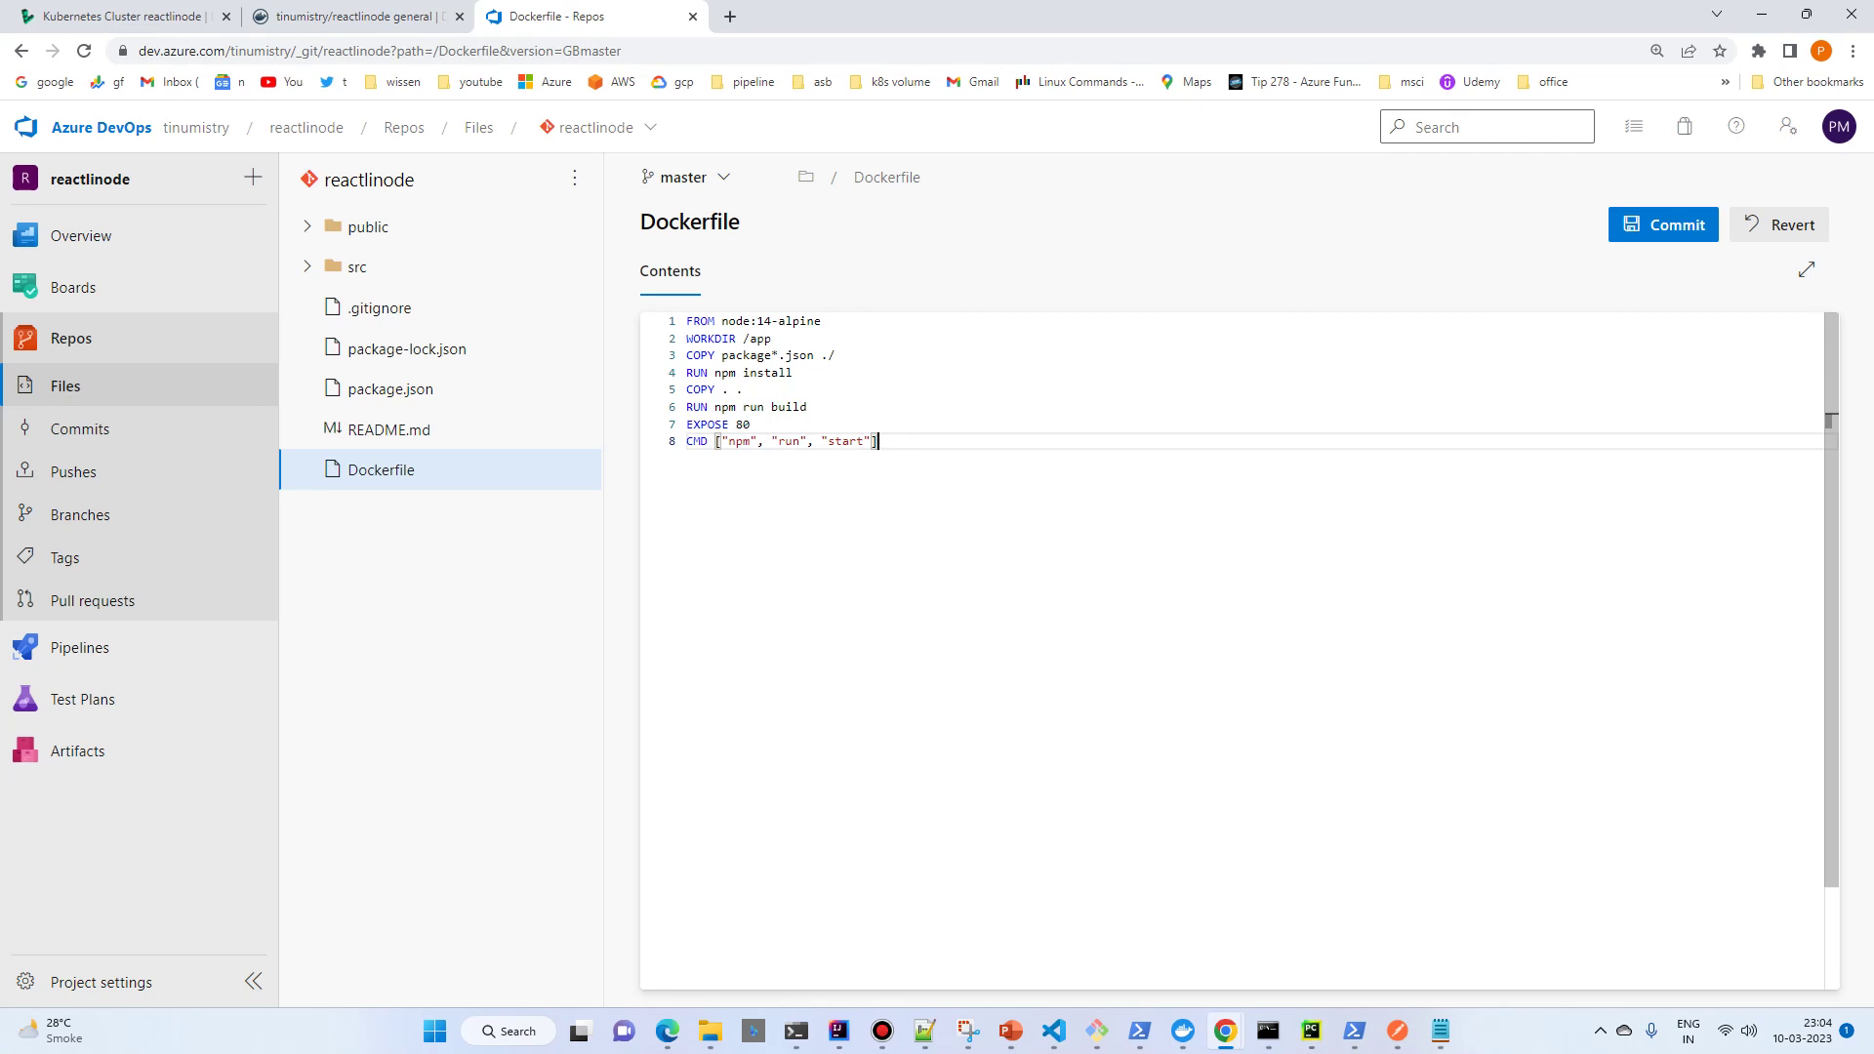
Commit the Dockerfile directly to the master branch with the comment "Added Dockerfile".
click(1663, 224)
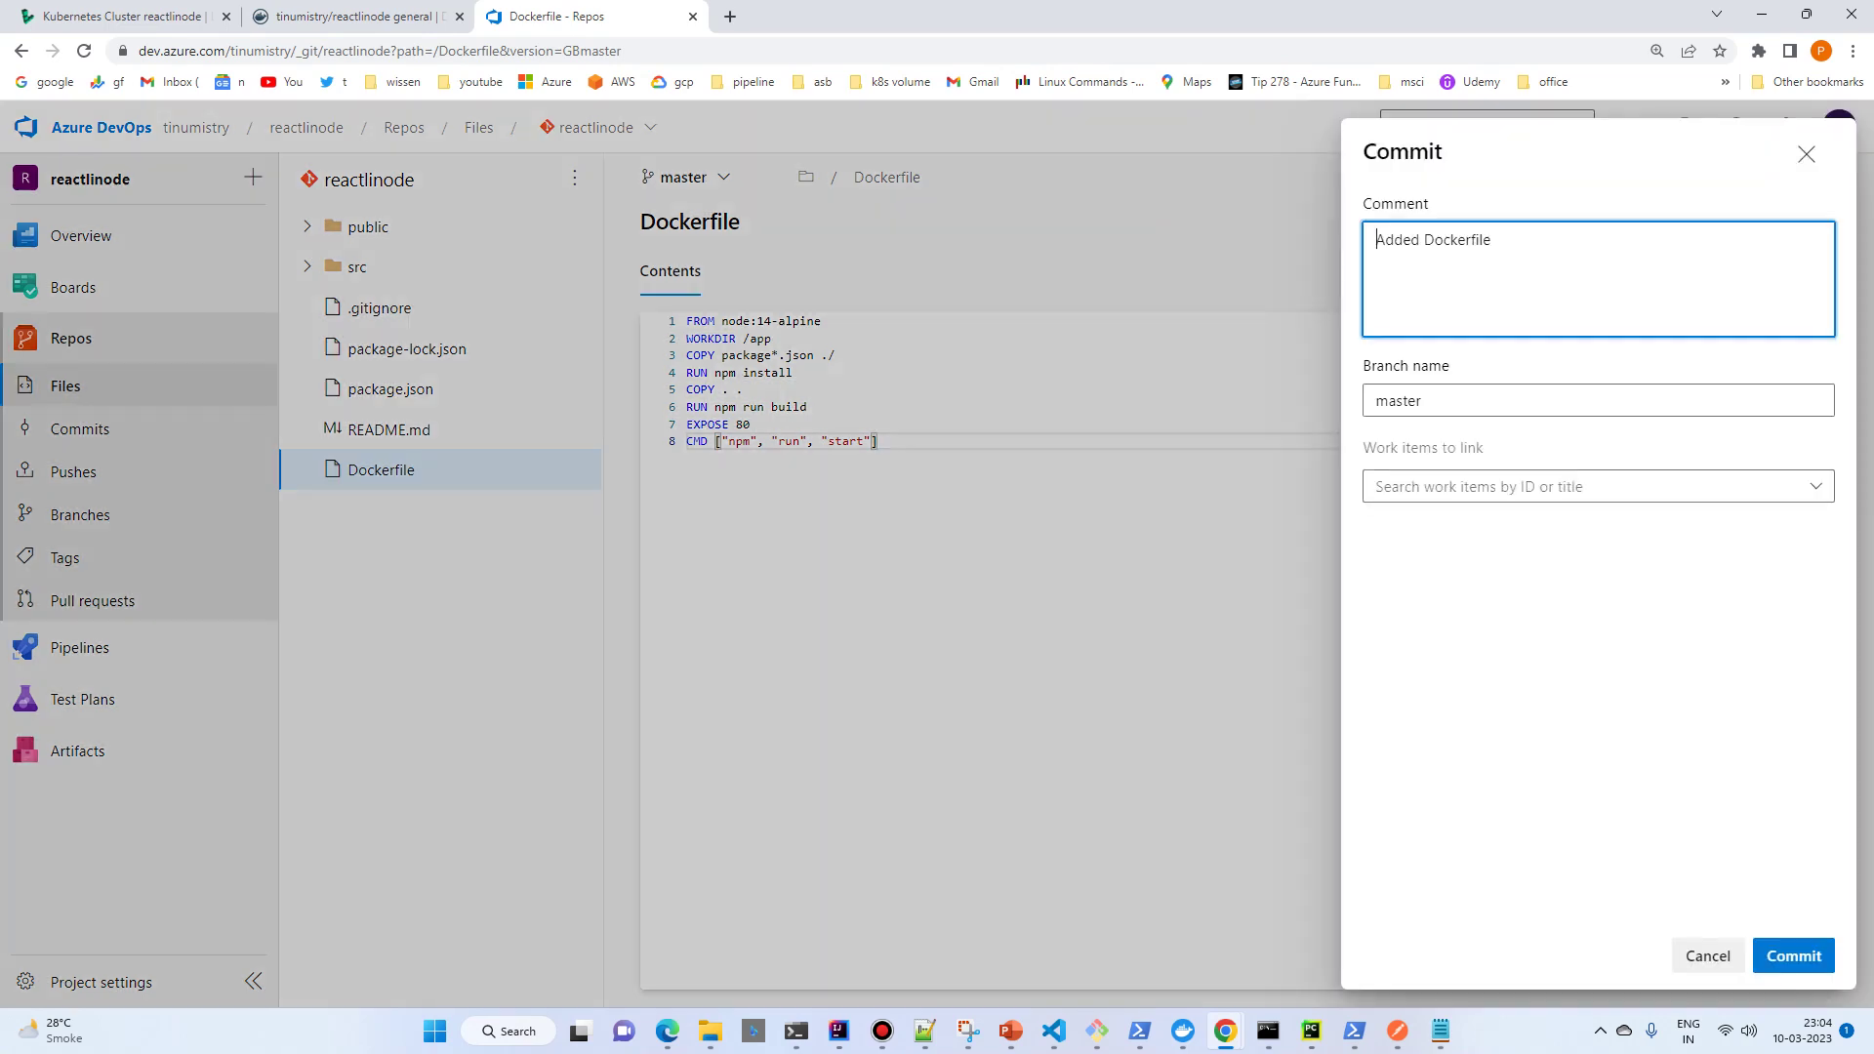
click(1794, 956)
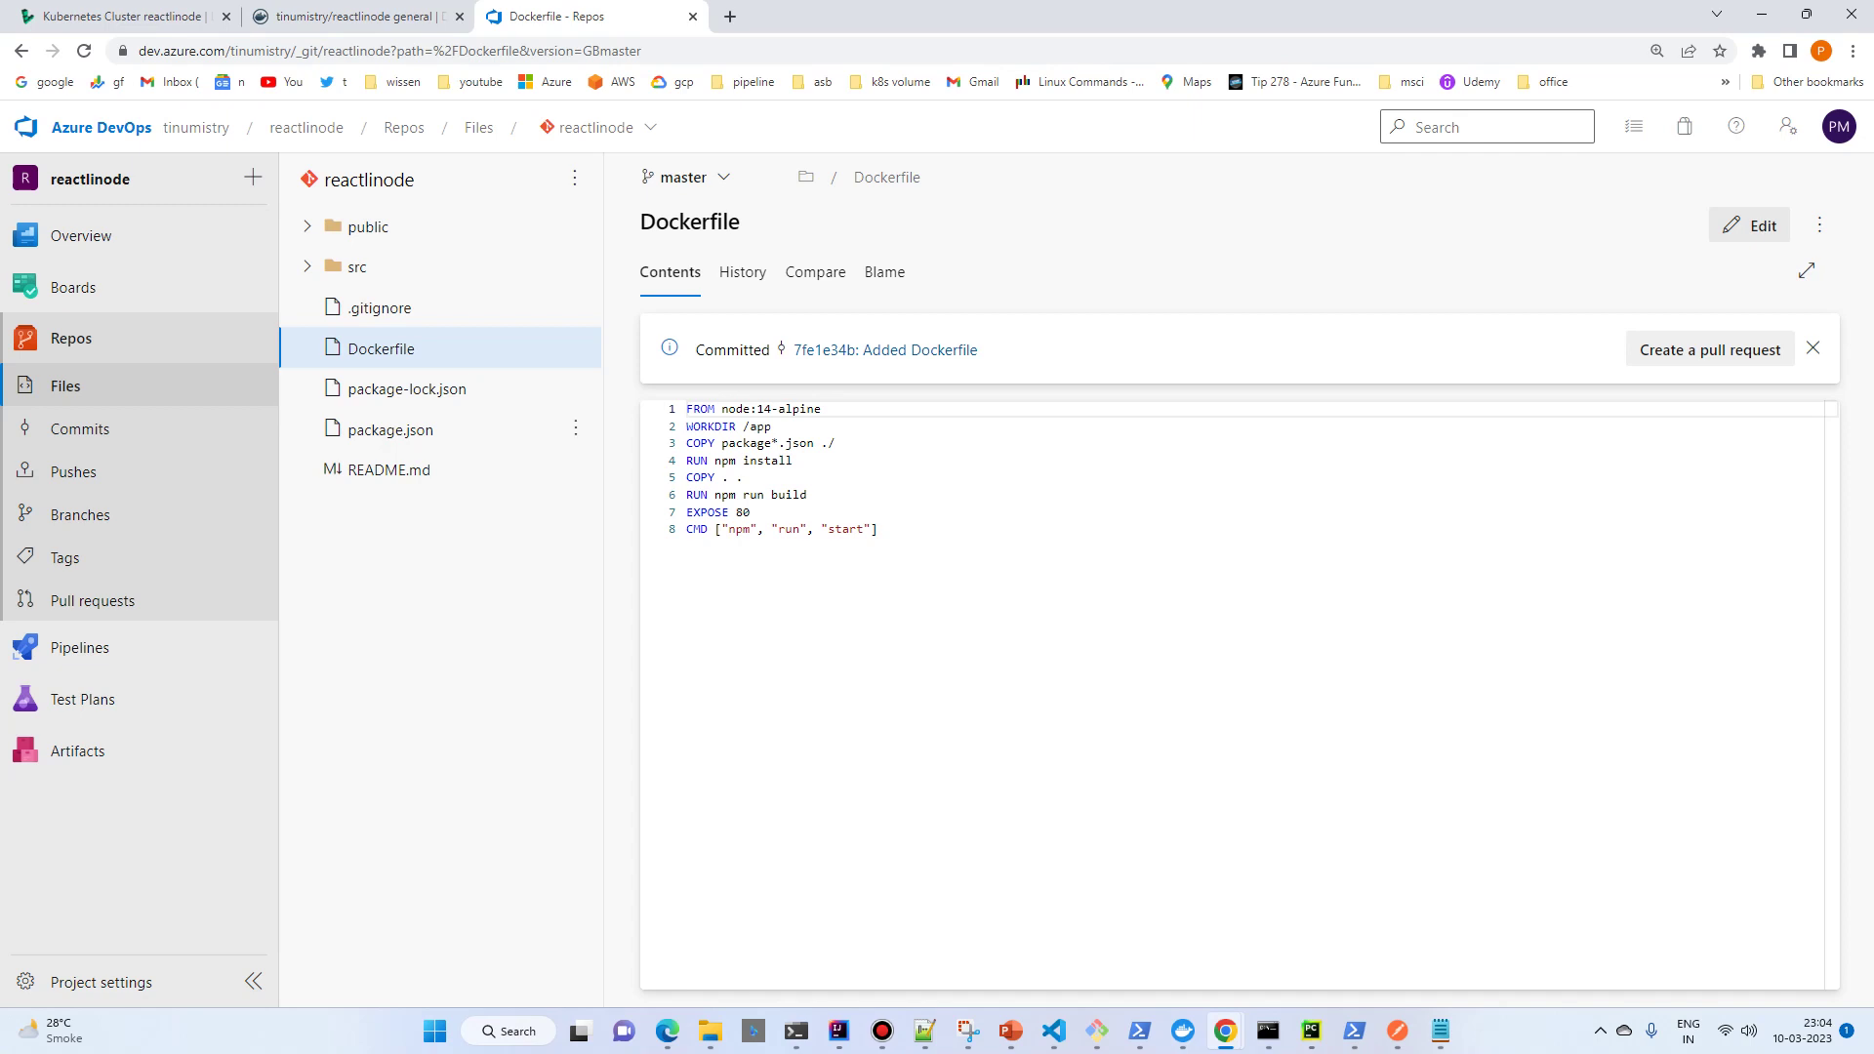
Create a new pipeline from the reactlinode Azure Repos Git repository using the Node.js template.
click(80, 647)
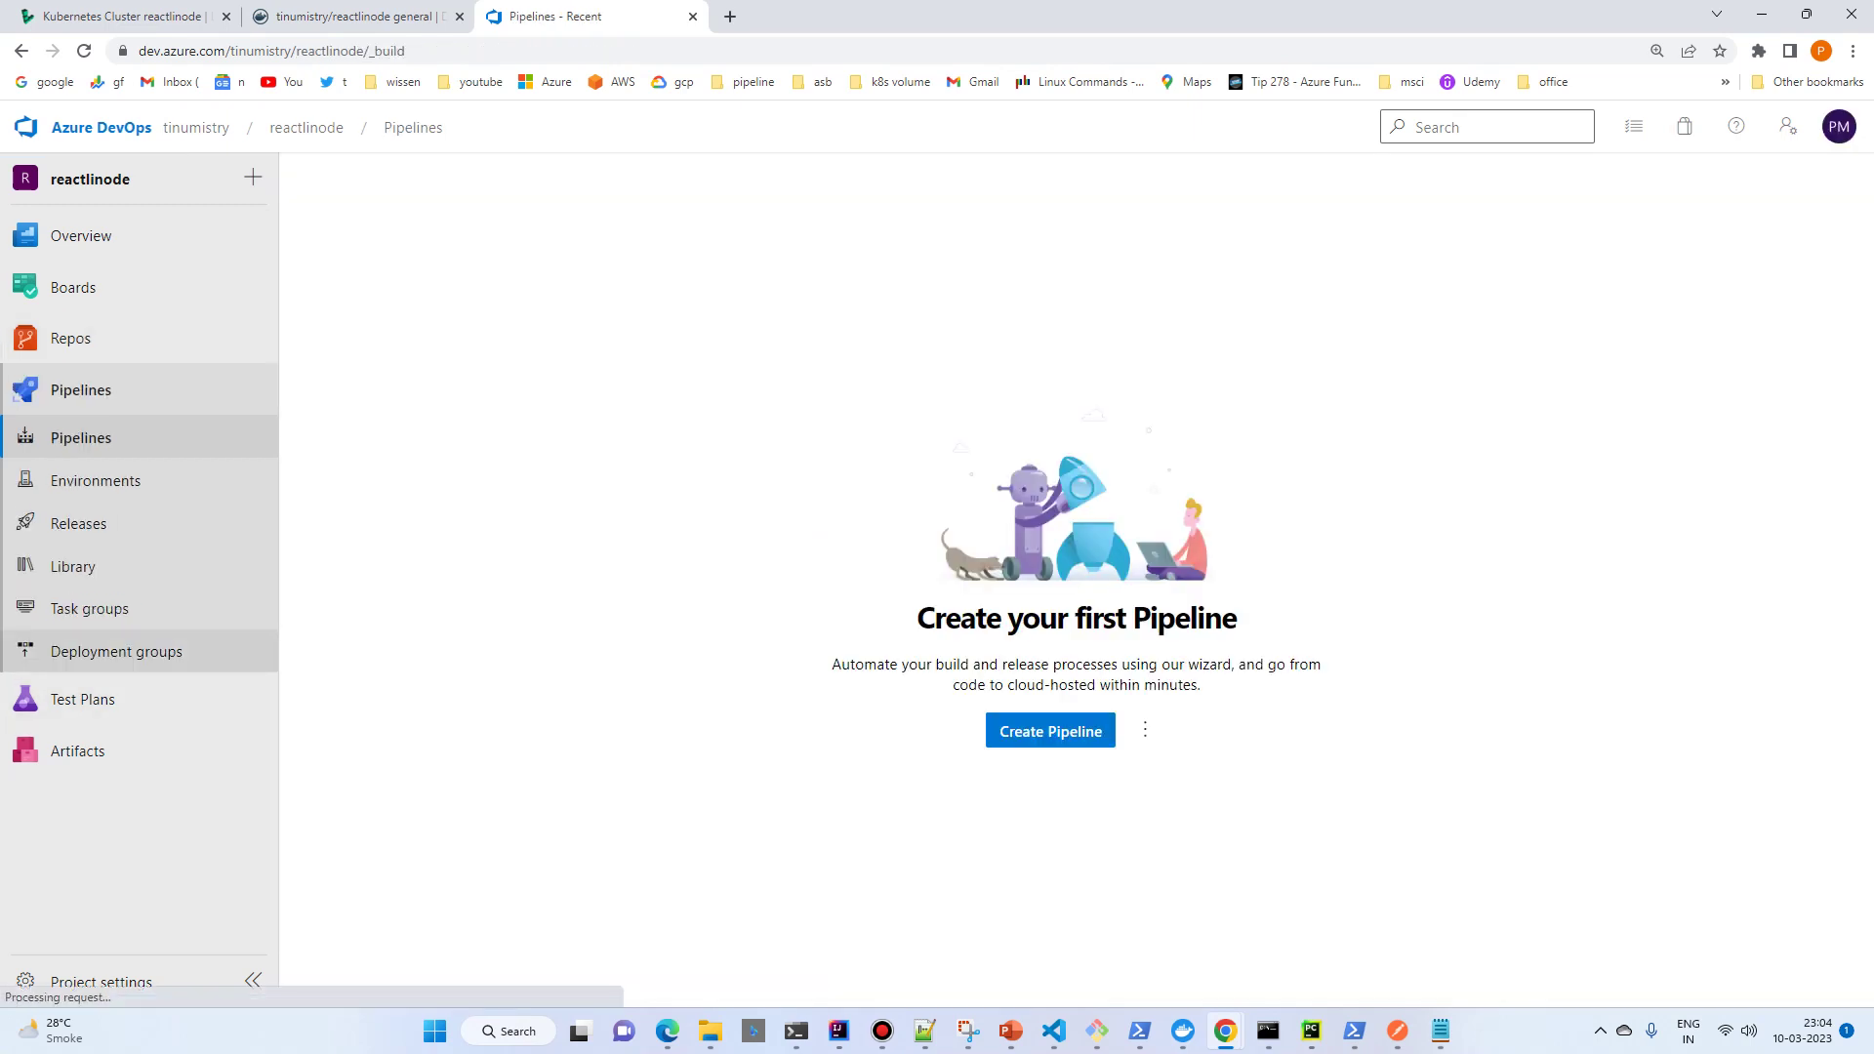
click(1051, 731)
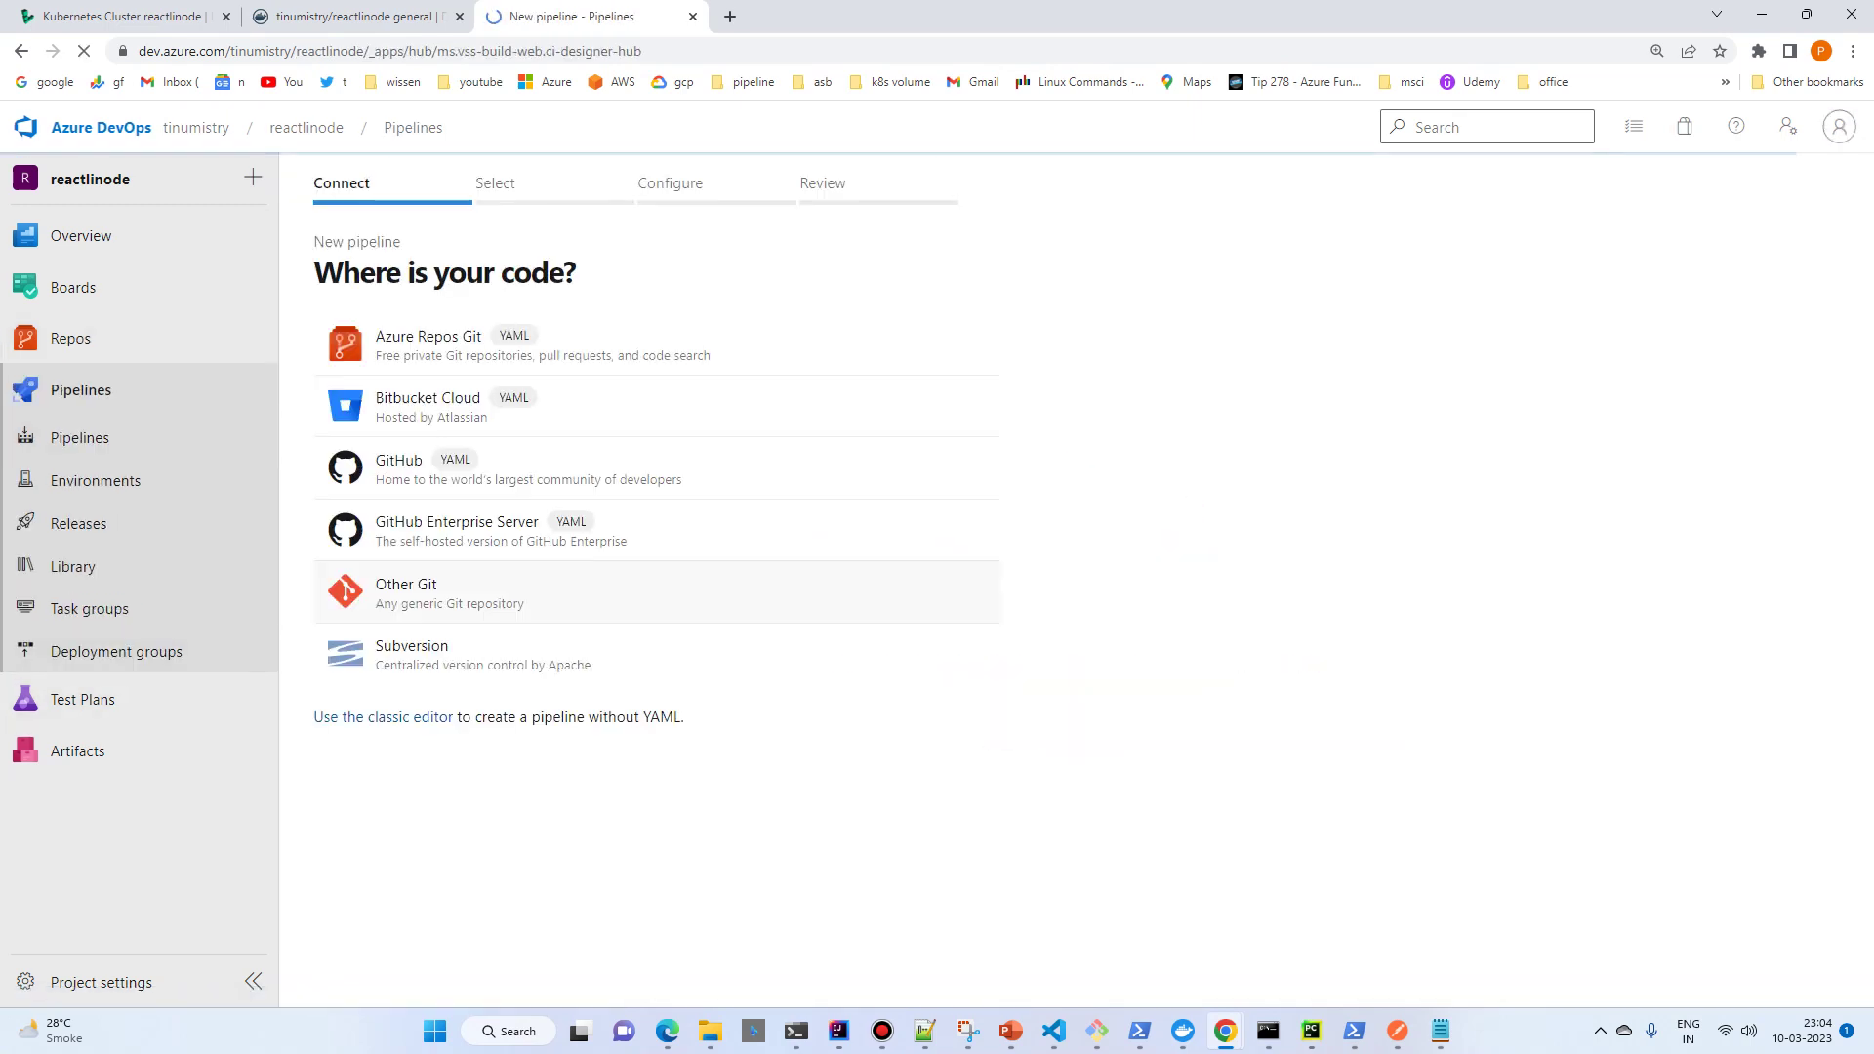
click(428, 336)
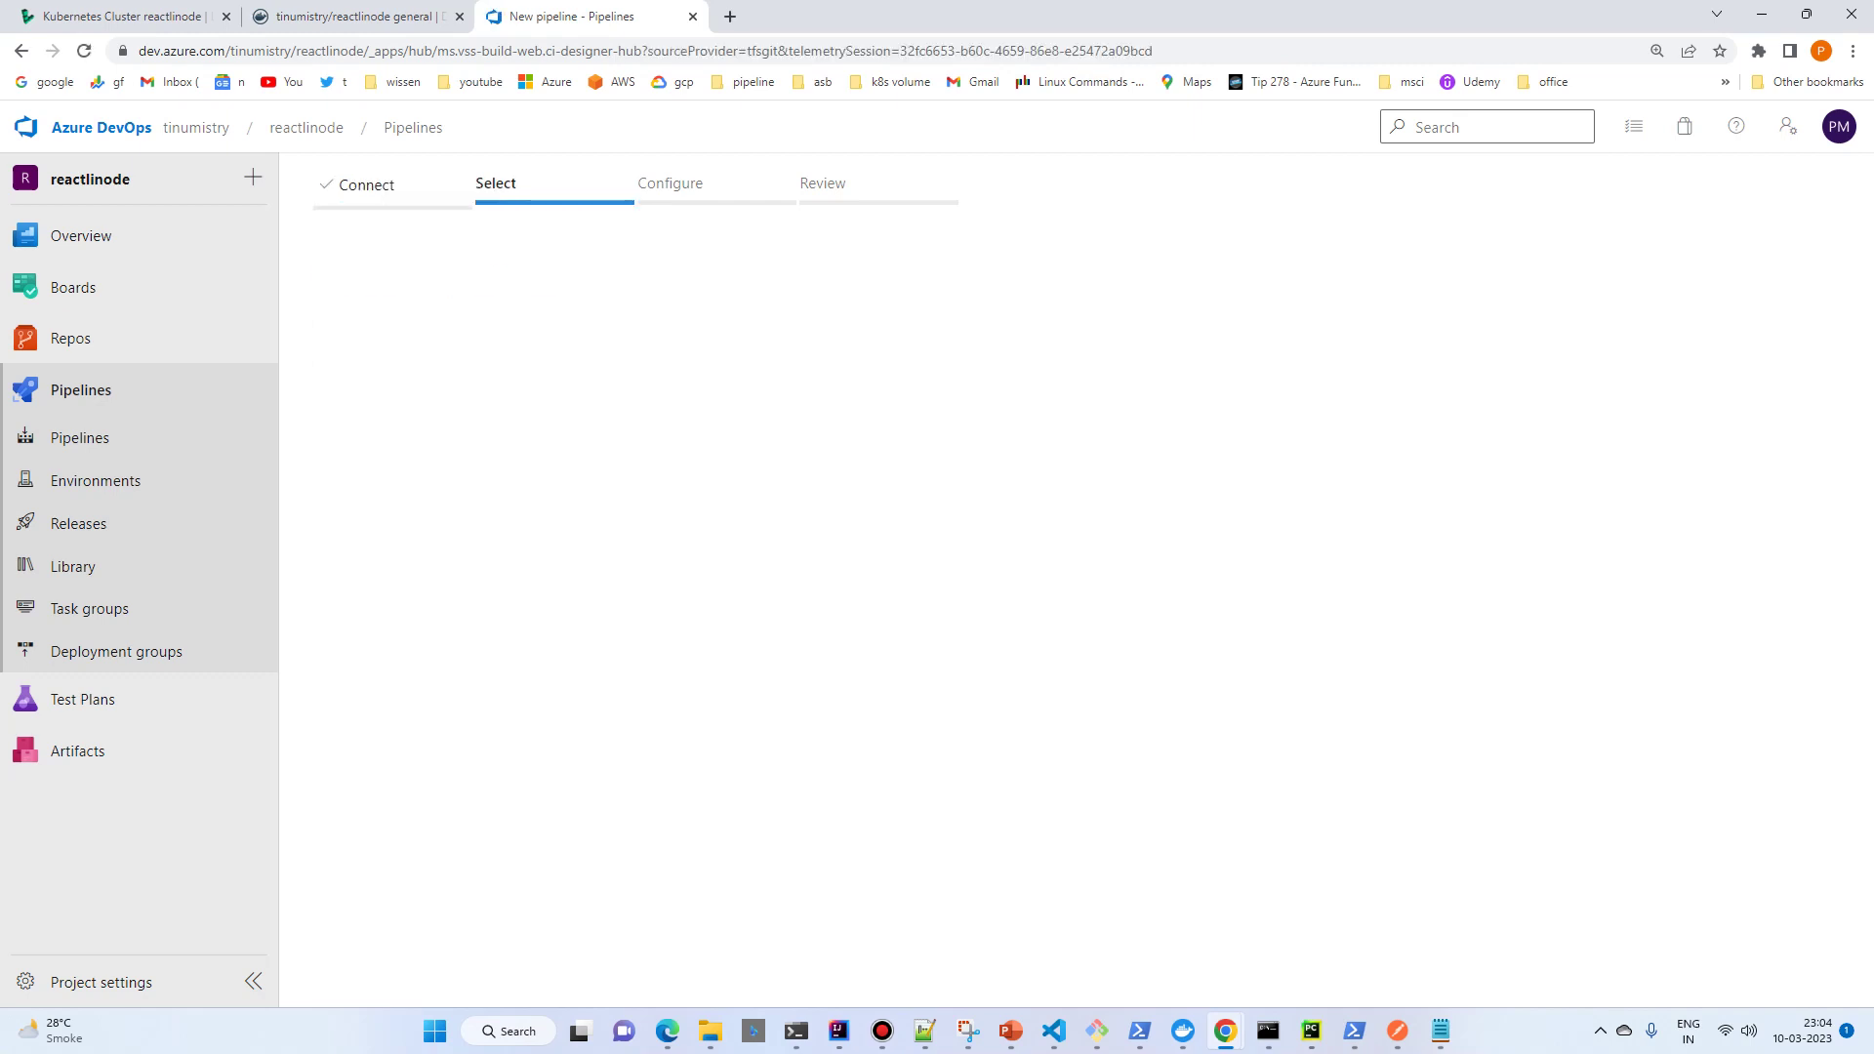
click(412, 411)
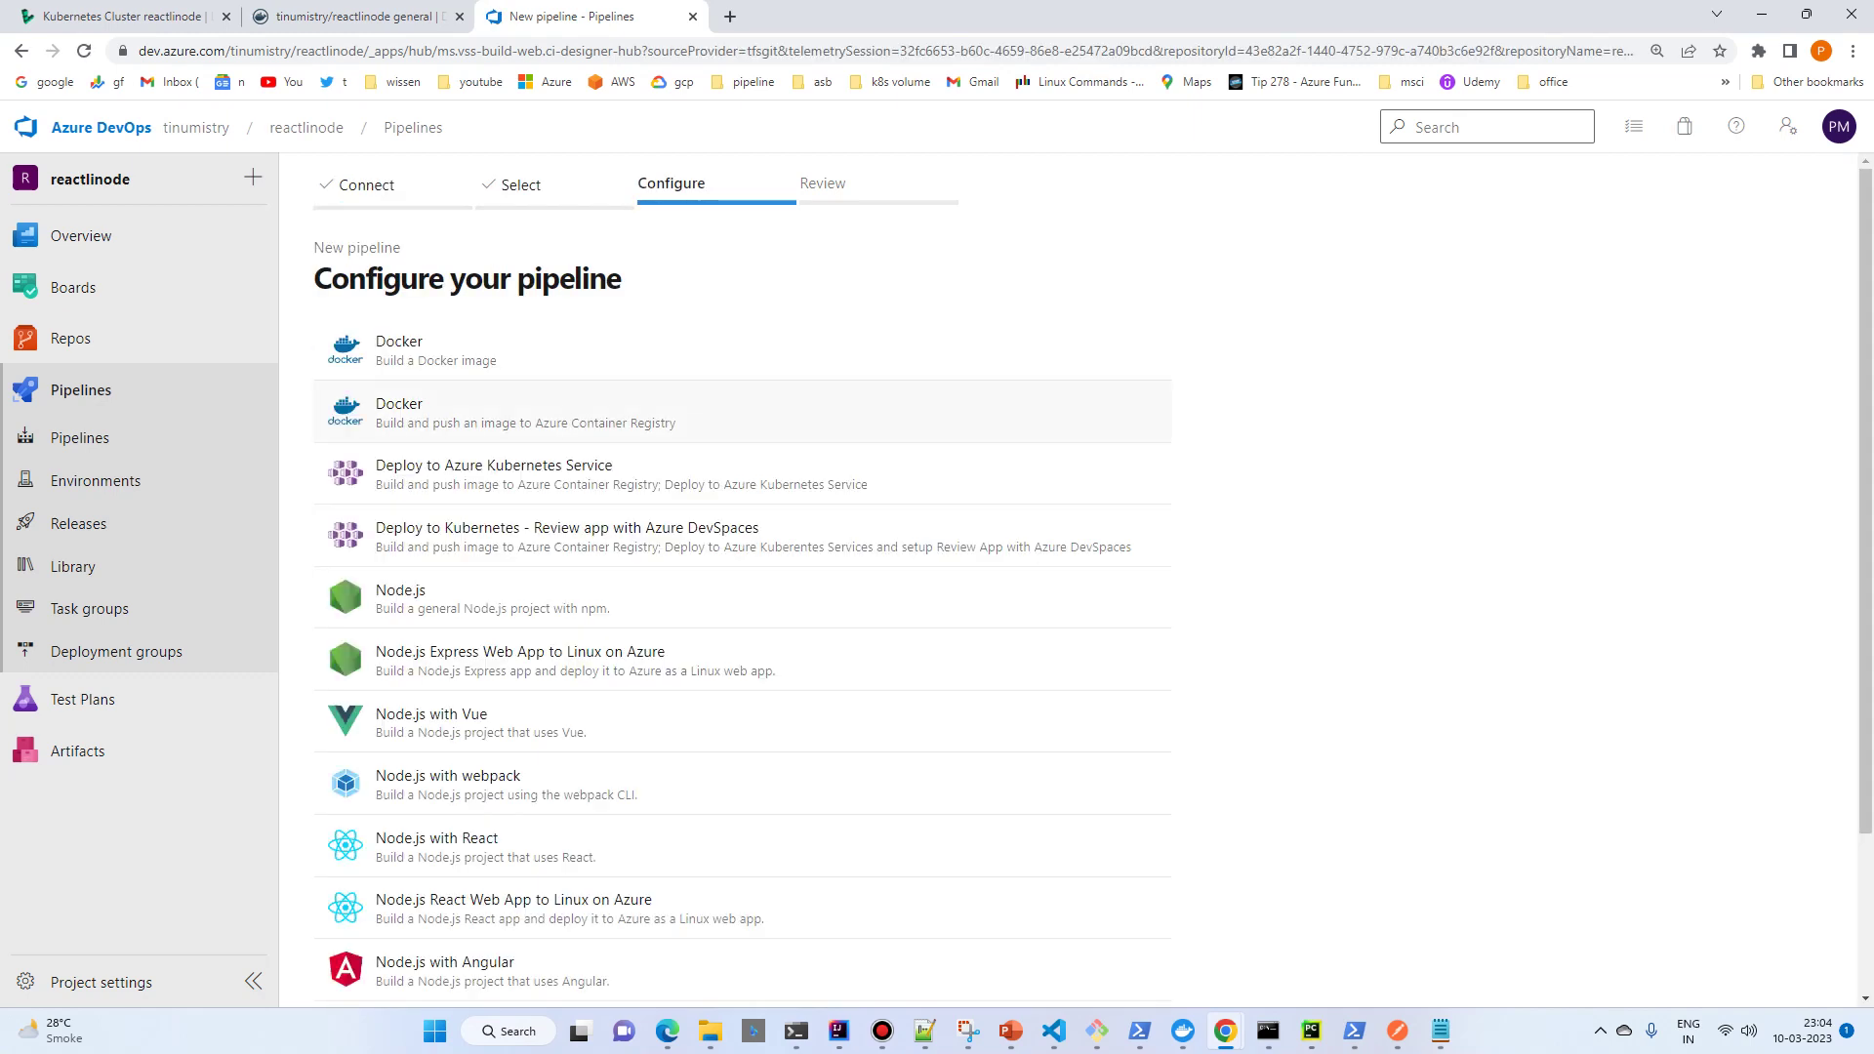
click(493, 598)
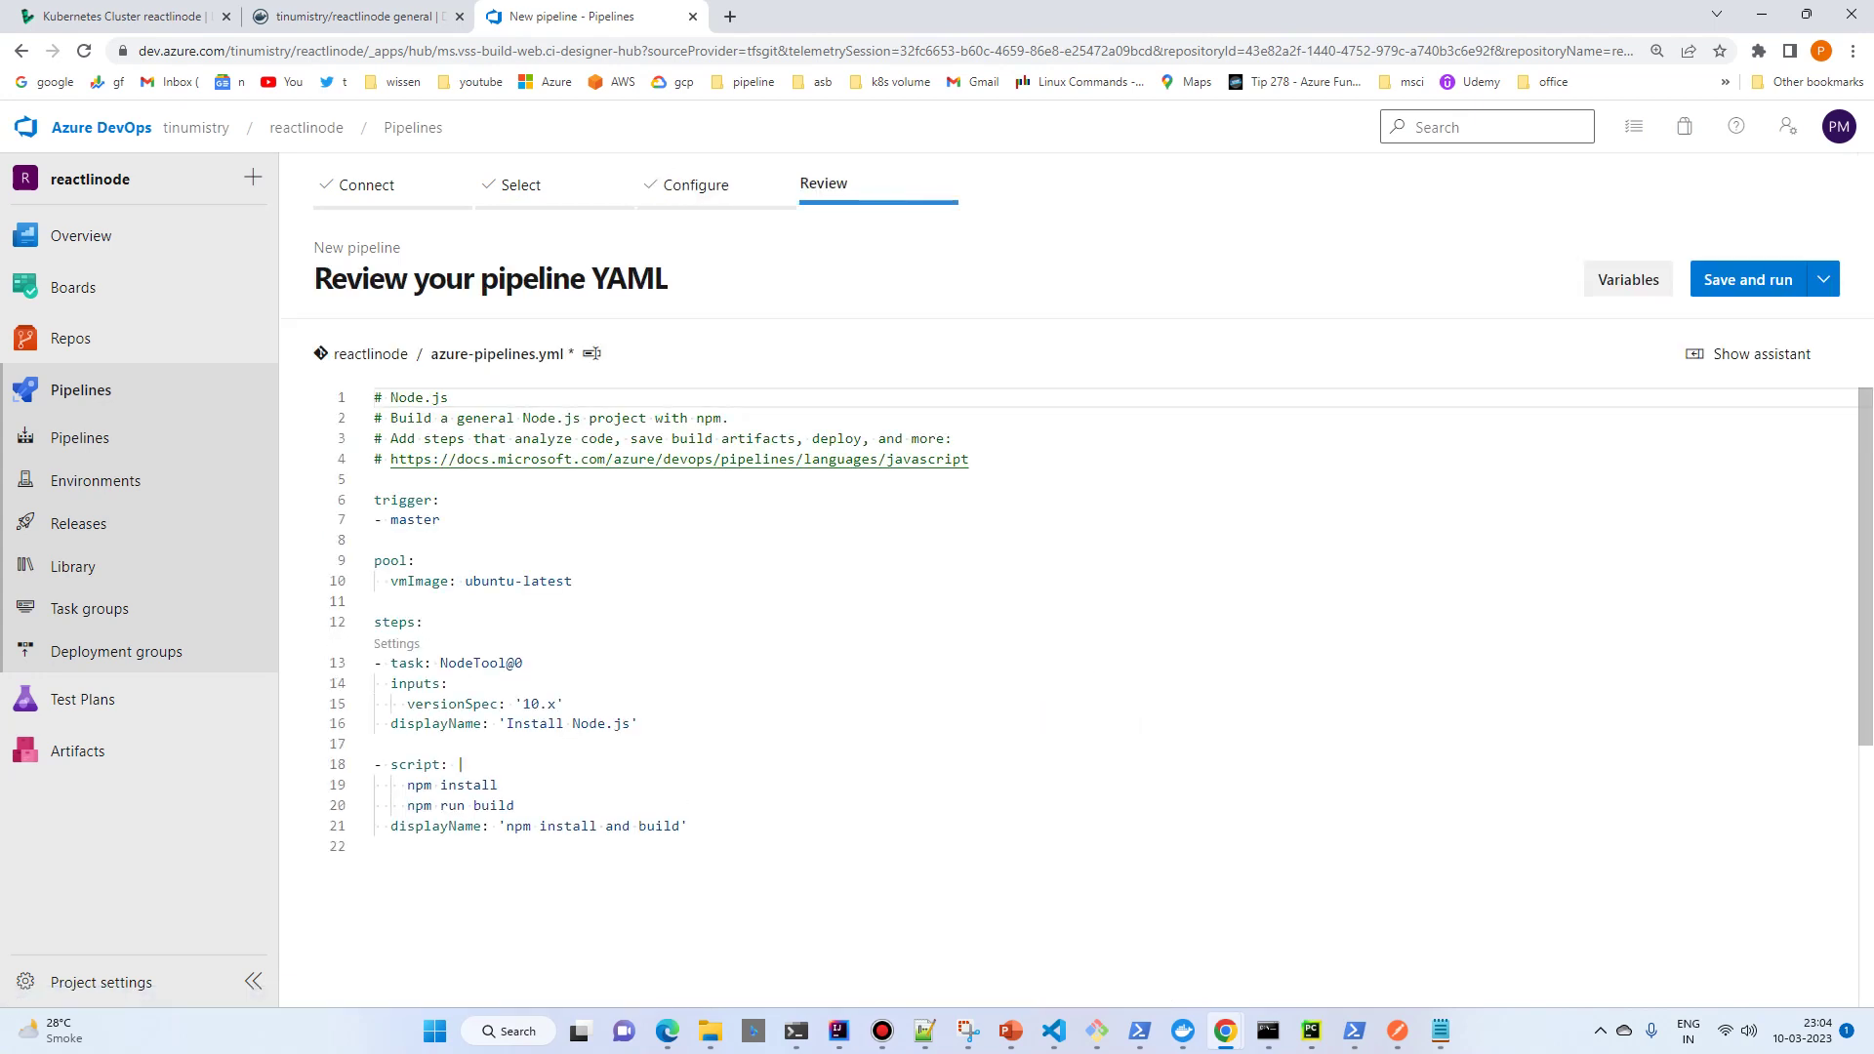
Add a blank line below the npm install and build script, and set the NodeTool versionSpec to '18.x'.
scroll(1074, 625, down, 1)
click(878, 718)
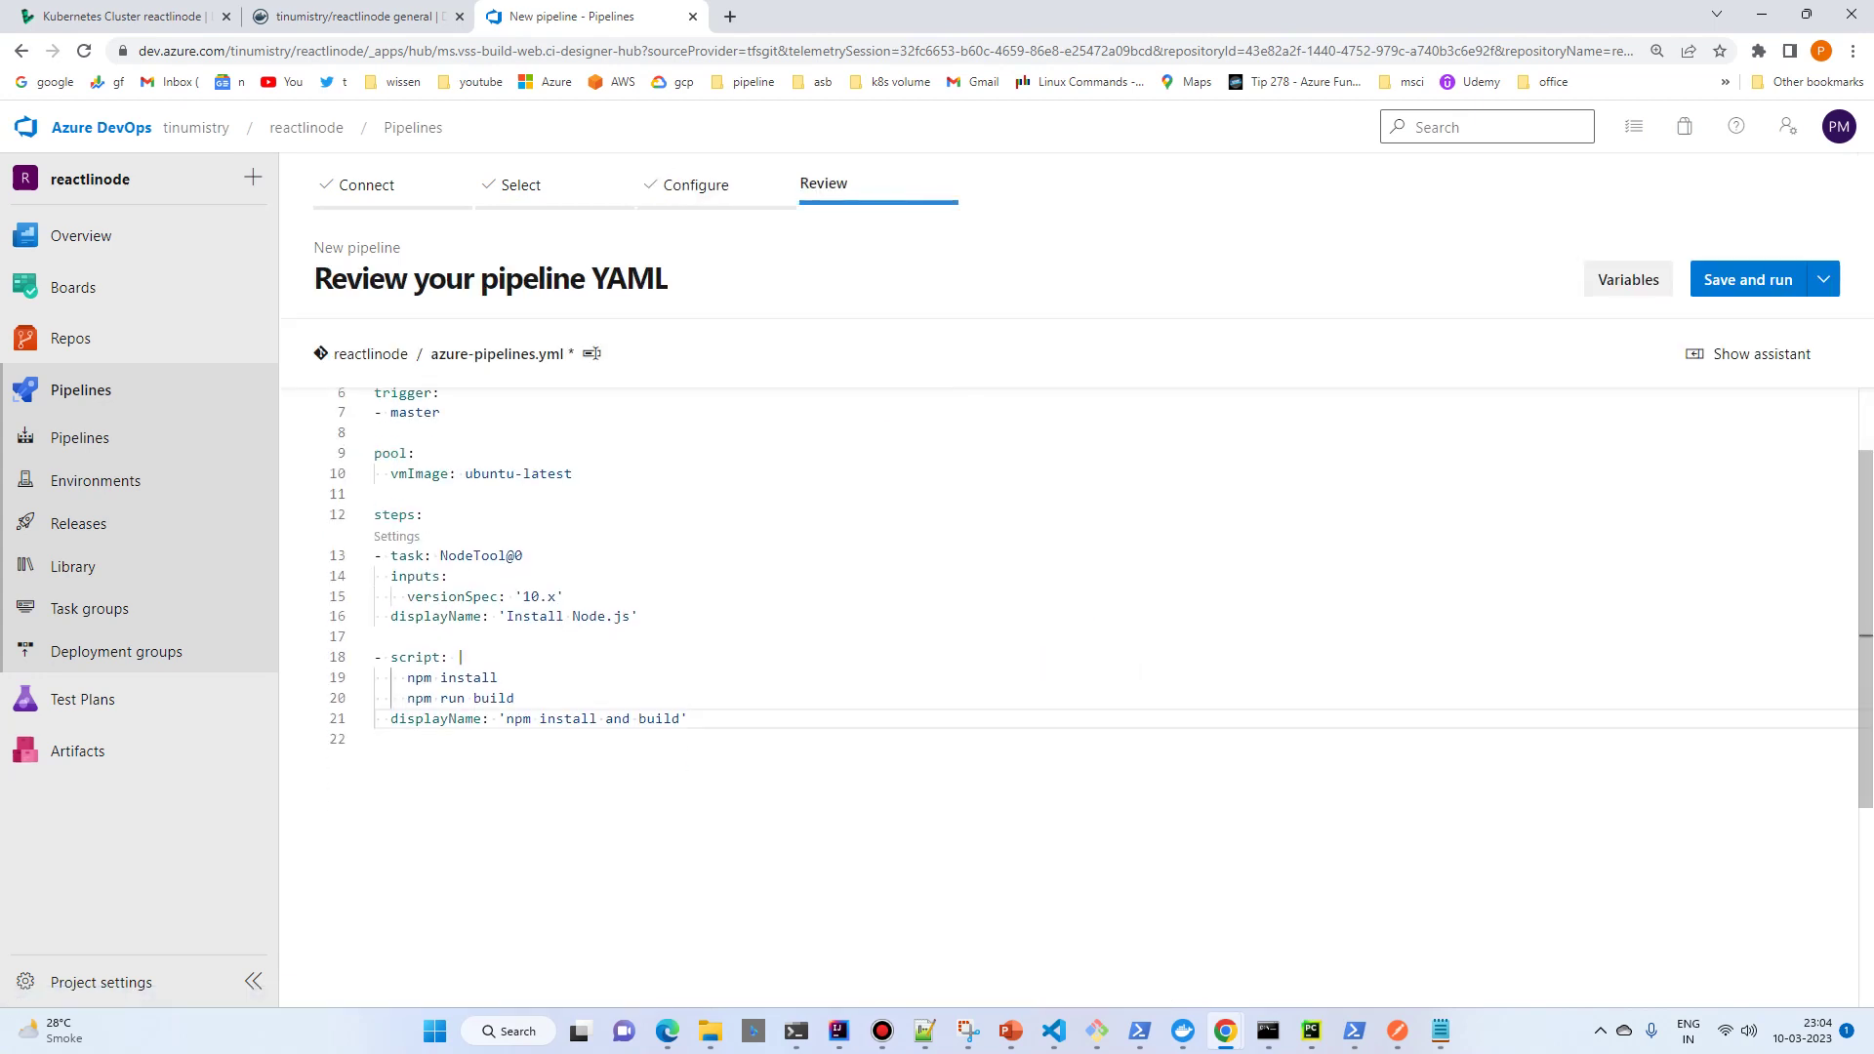
key(Return)
key(ctrl+space)
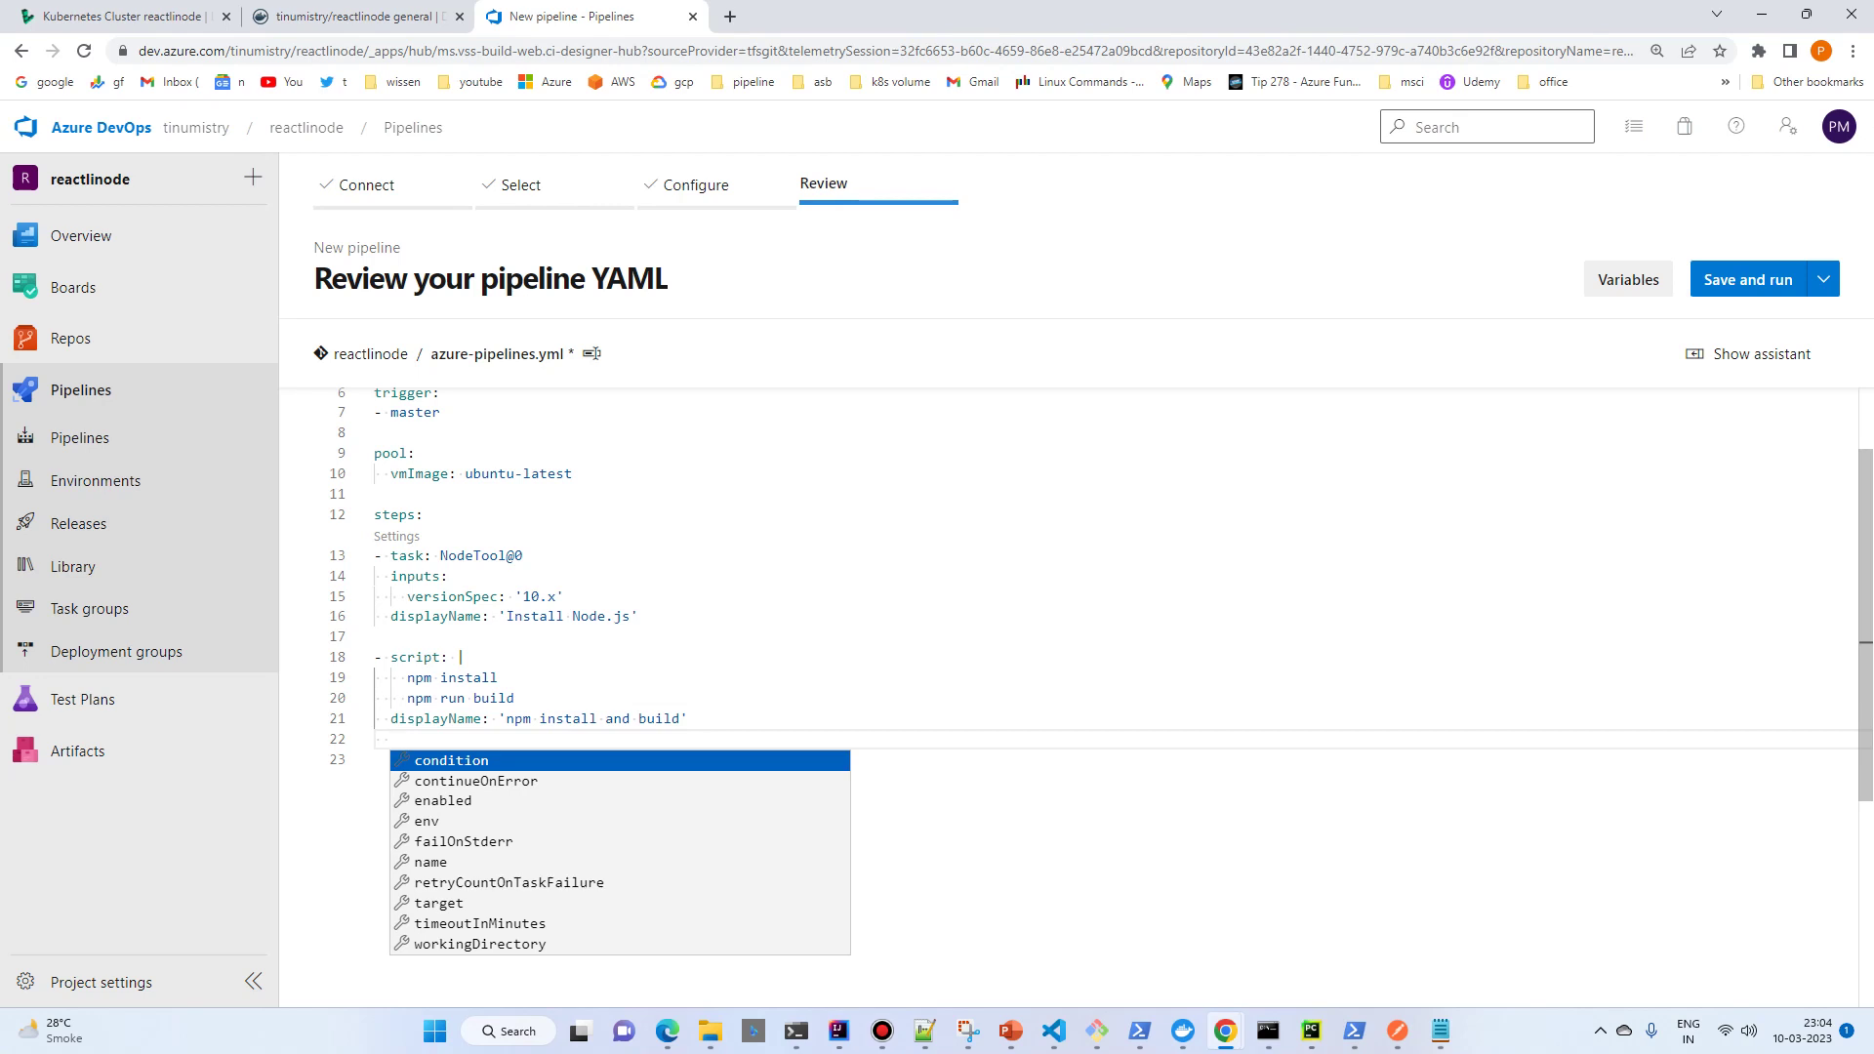
click(566, 596)
click(540, 596)
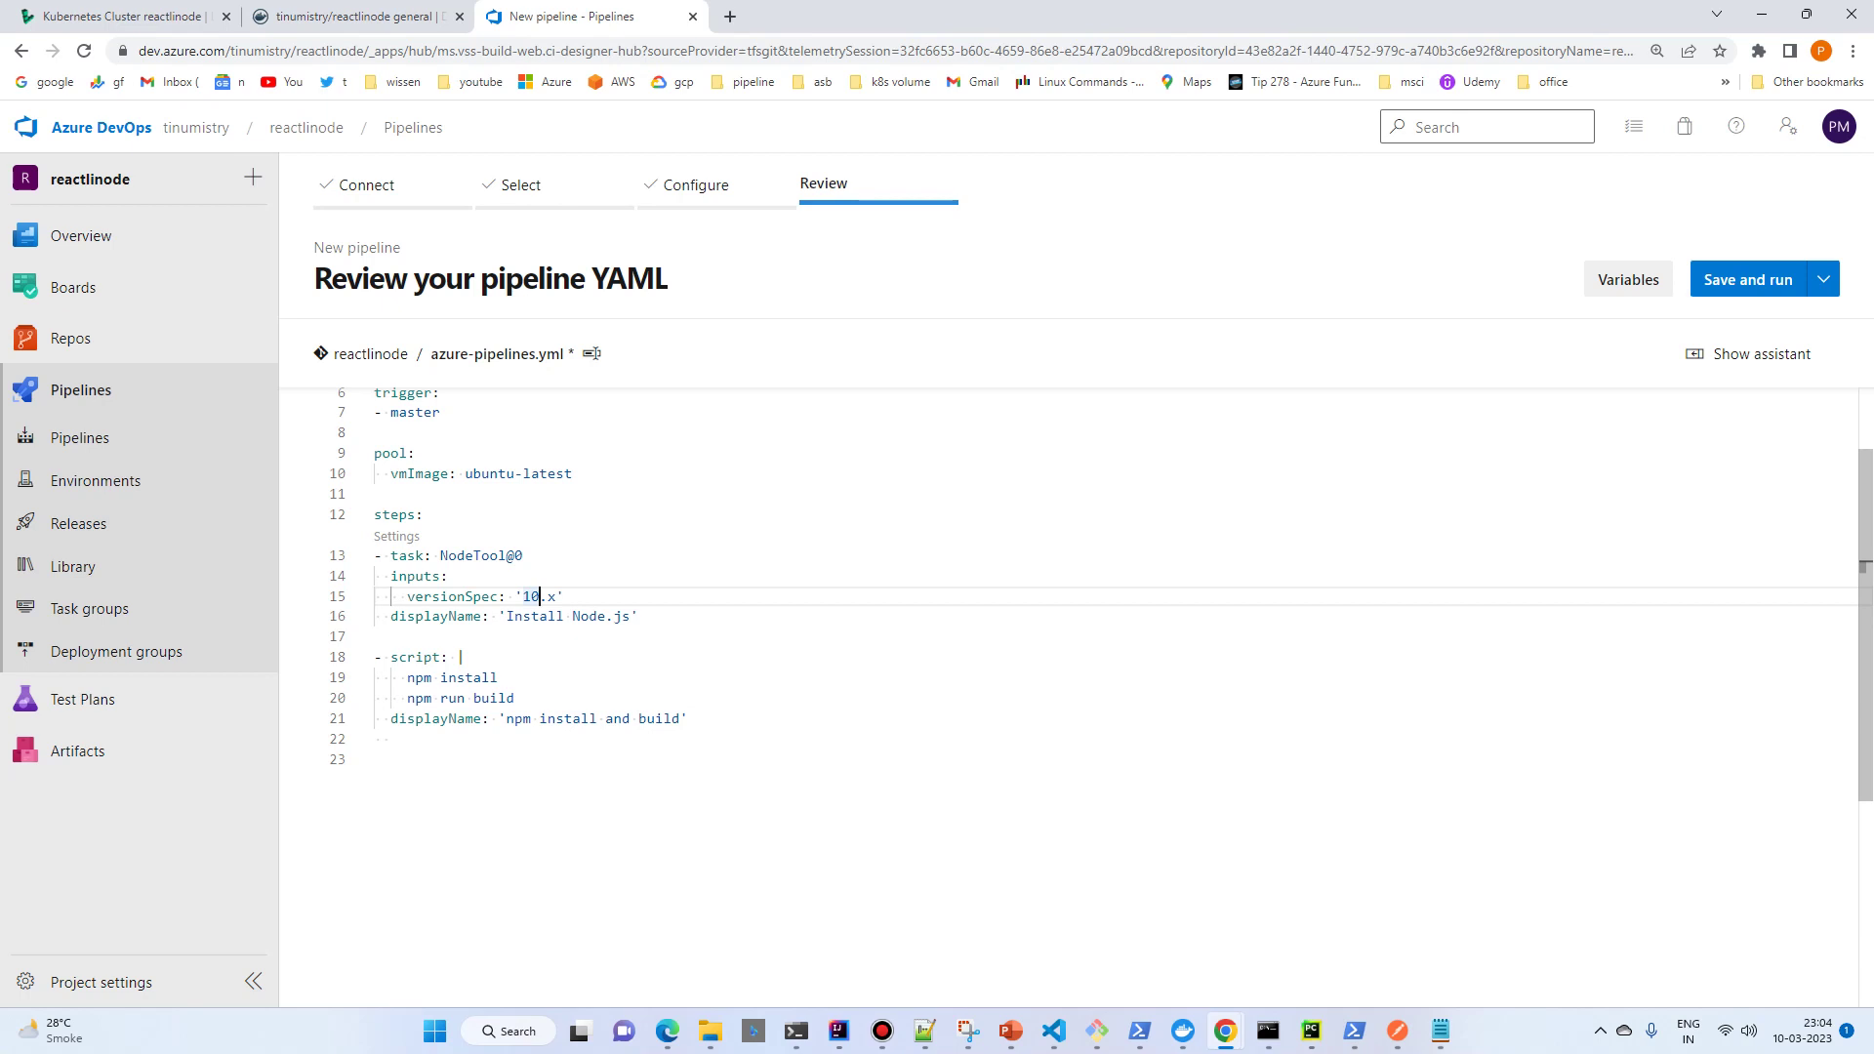
key(BackSpace)
text(8)
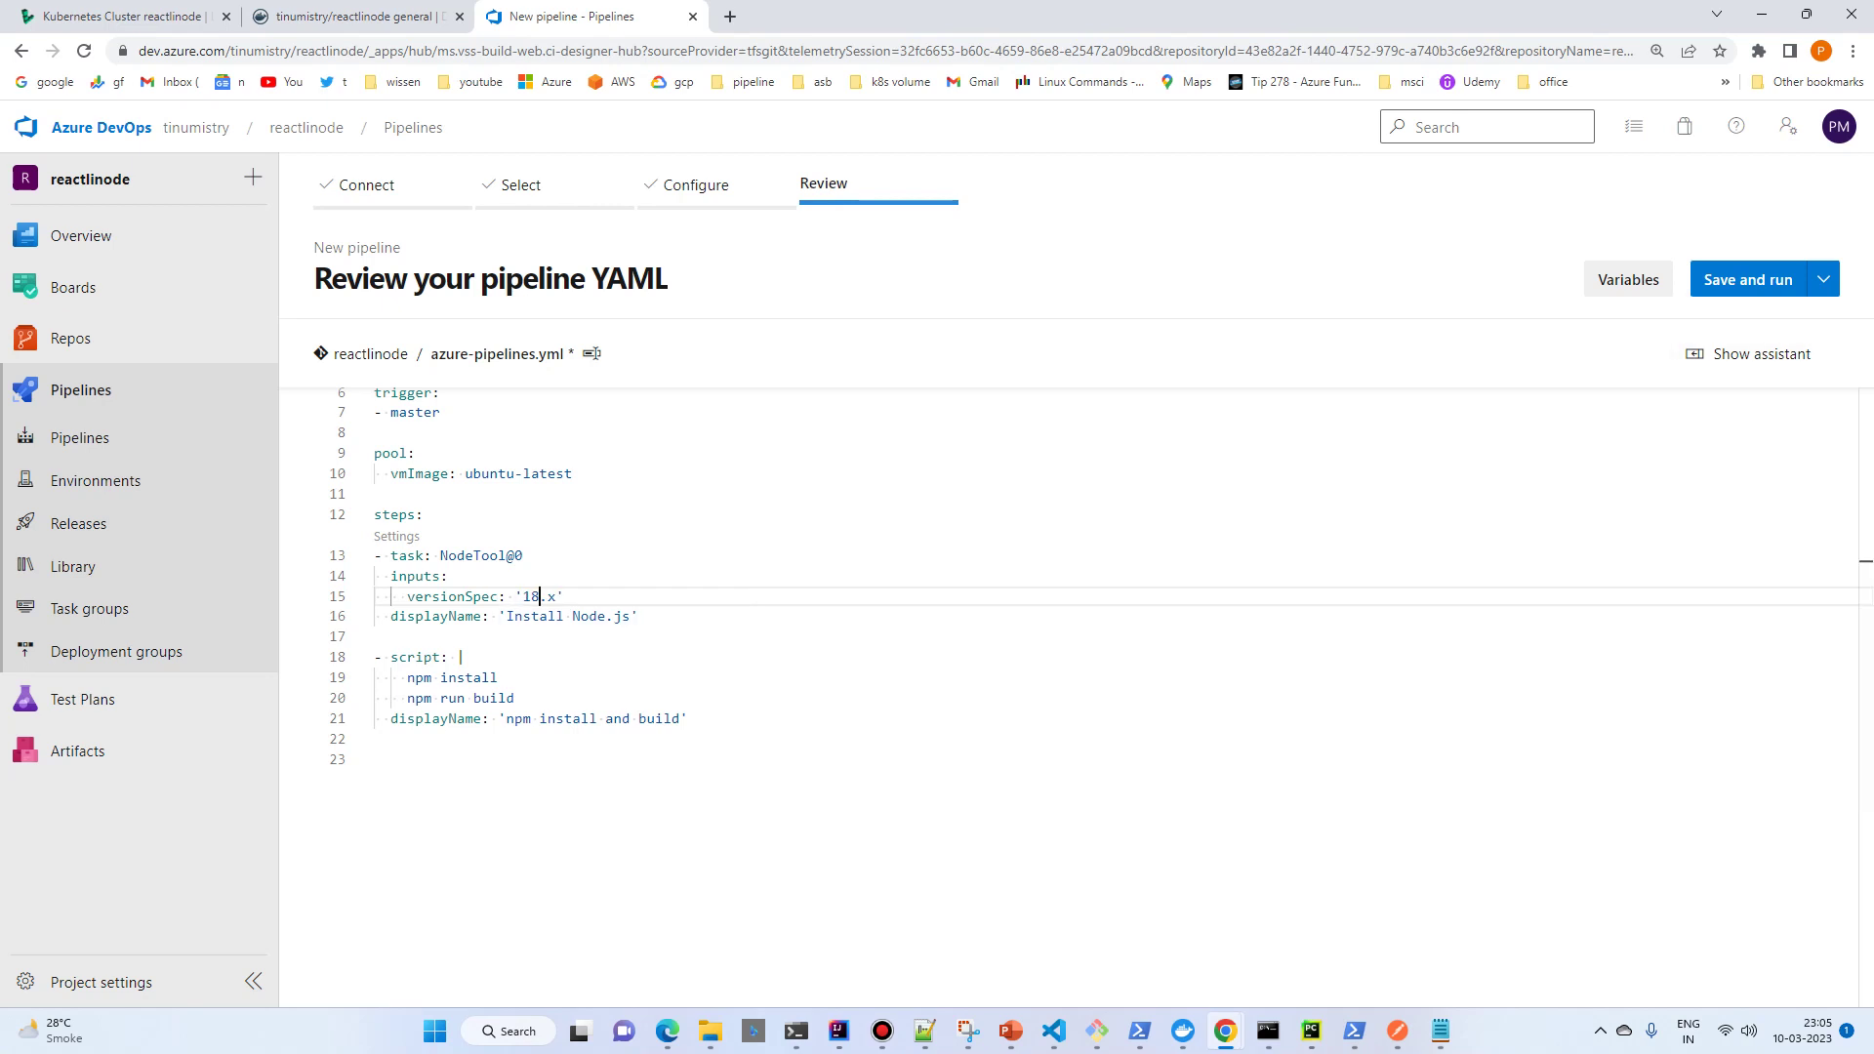
Set the branch trigger in azure-pipelines.yml to none instead of master.
scroll(1113, 624, up, 1)
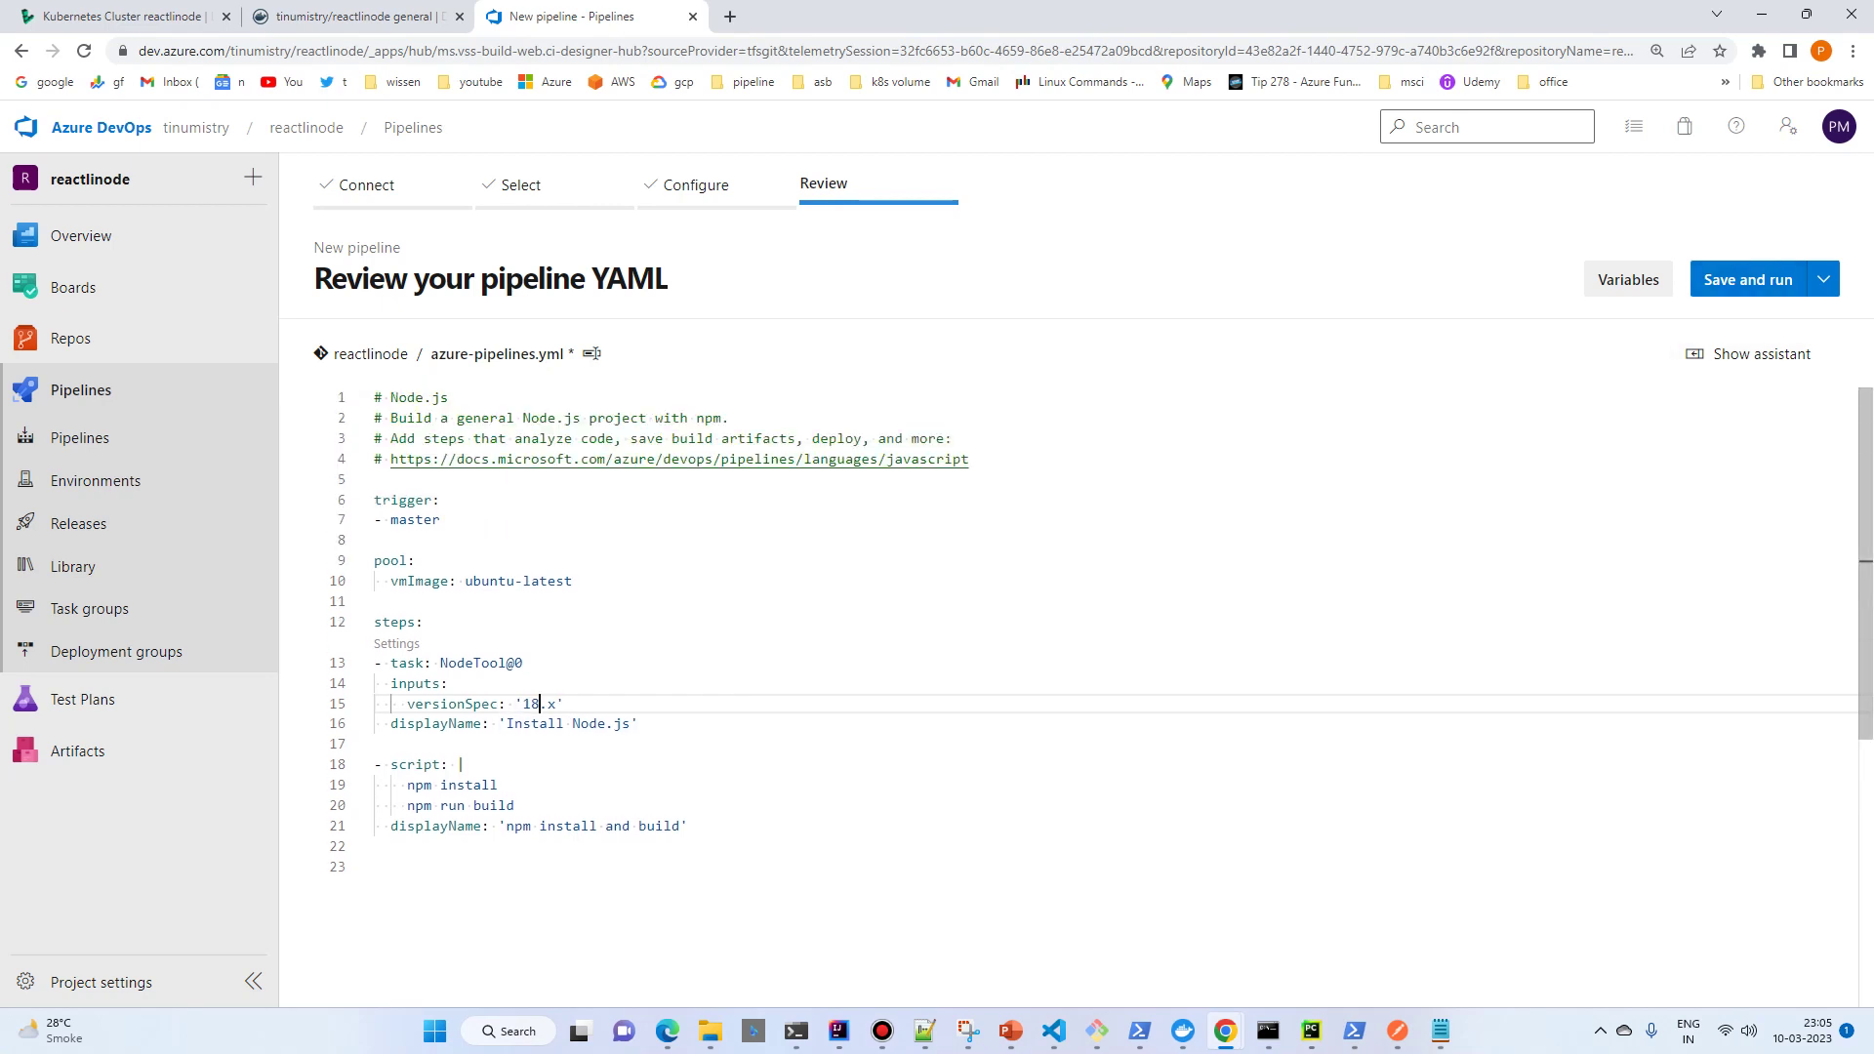
double_click(439, 520)
text(none)
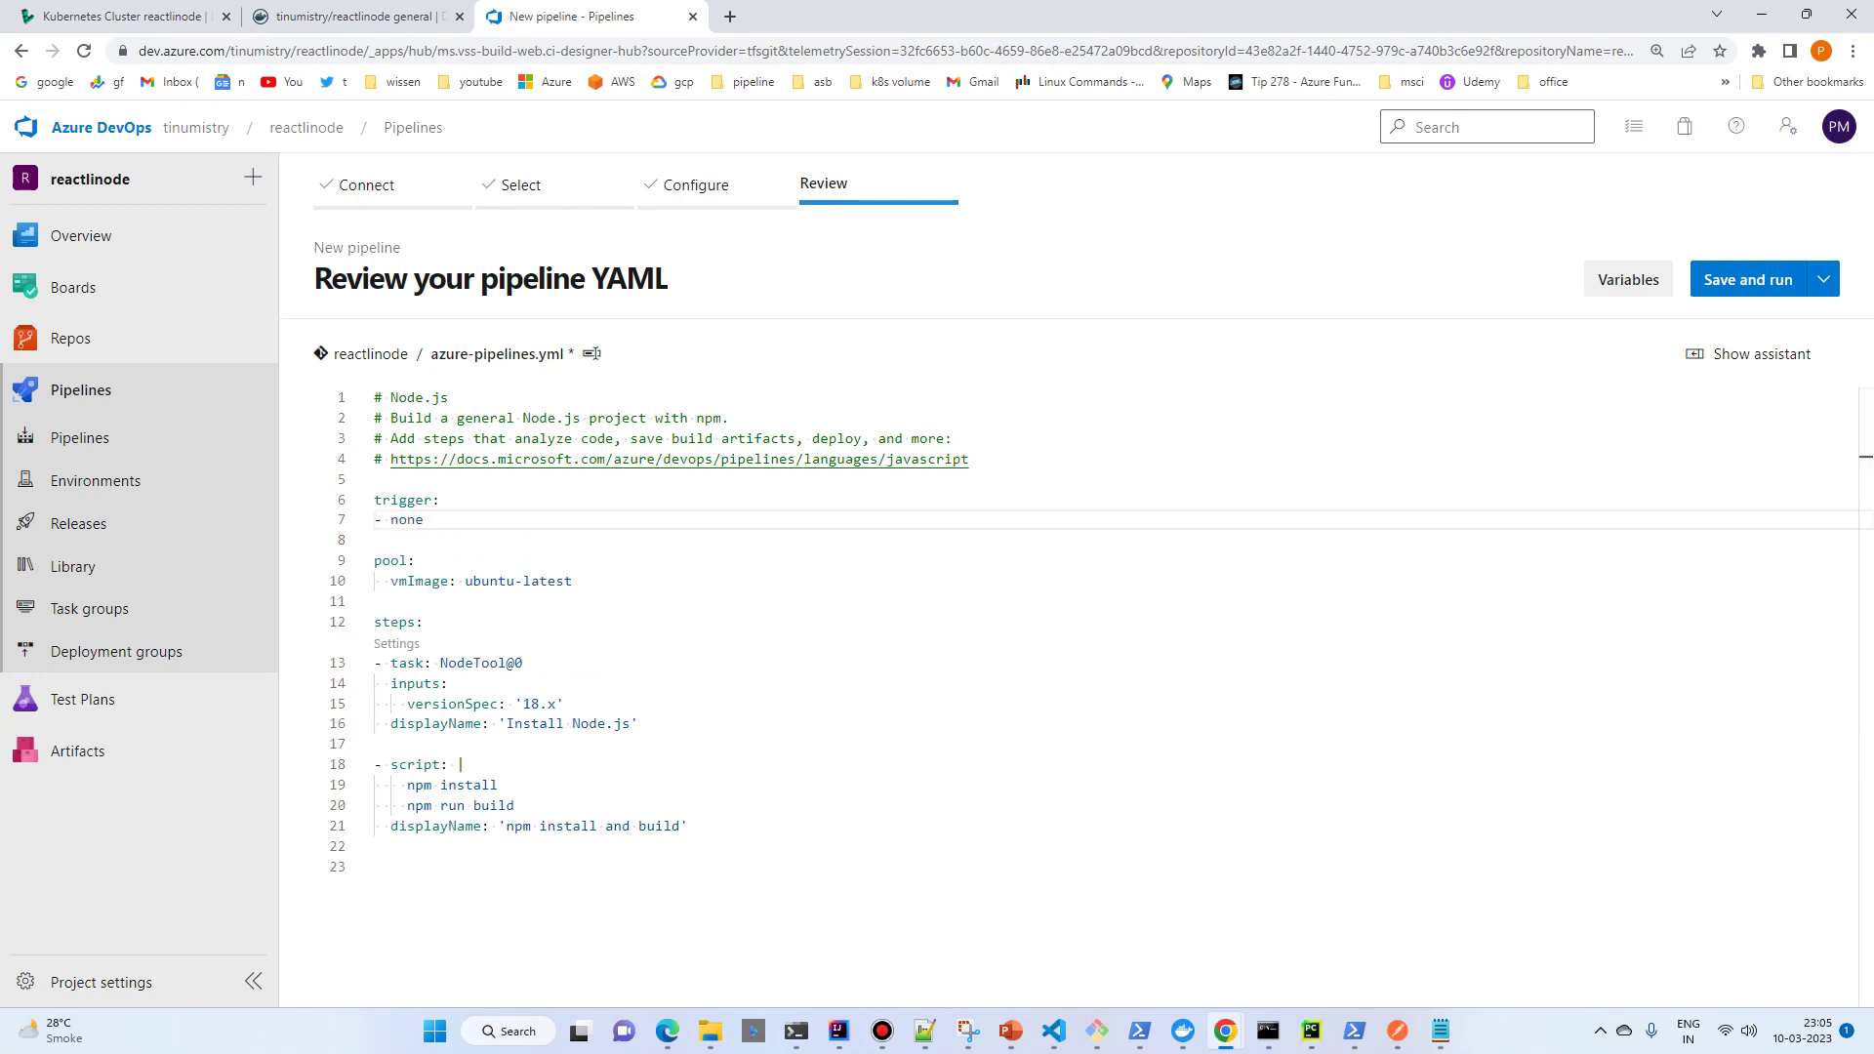
Save and run the pipeline with the commit message "Set up CI with Azure Pipelines" on master, and open the job's log.
click(1747, 279)
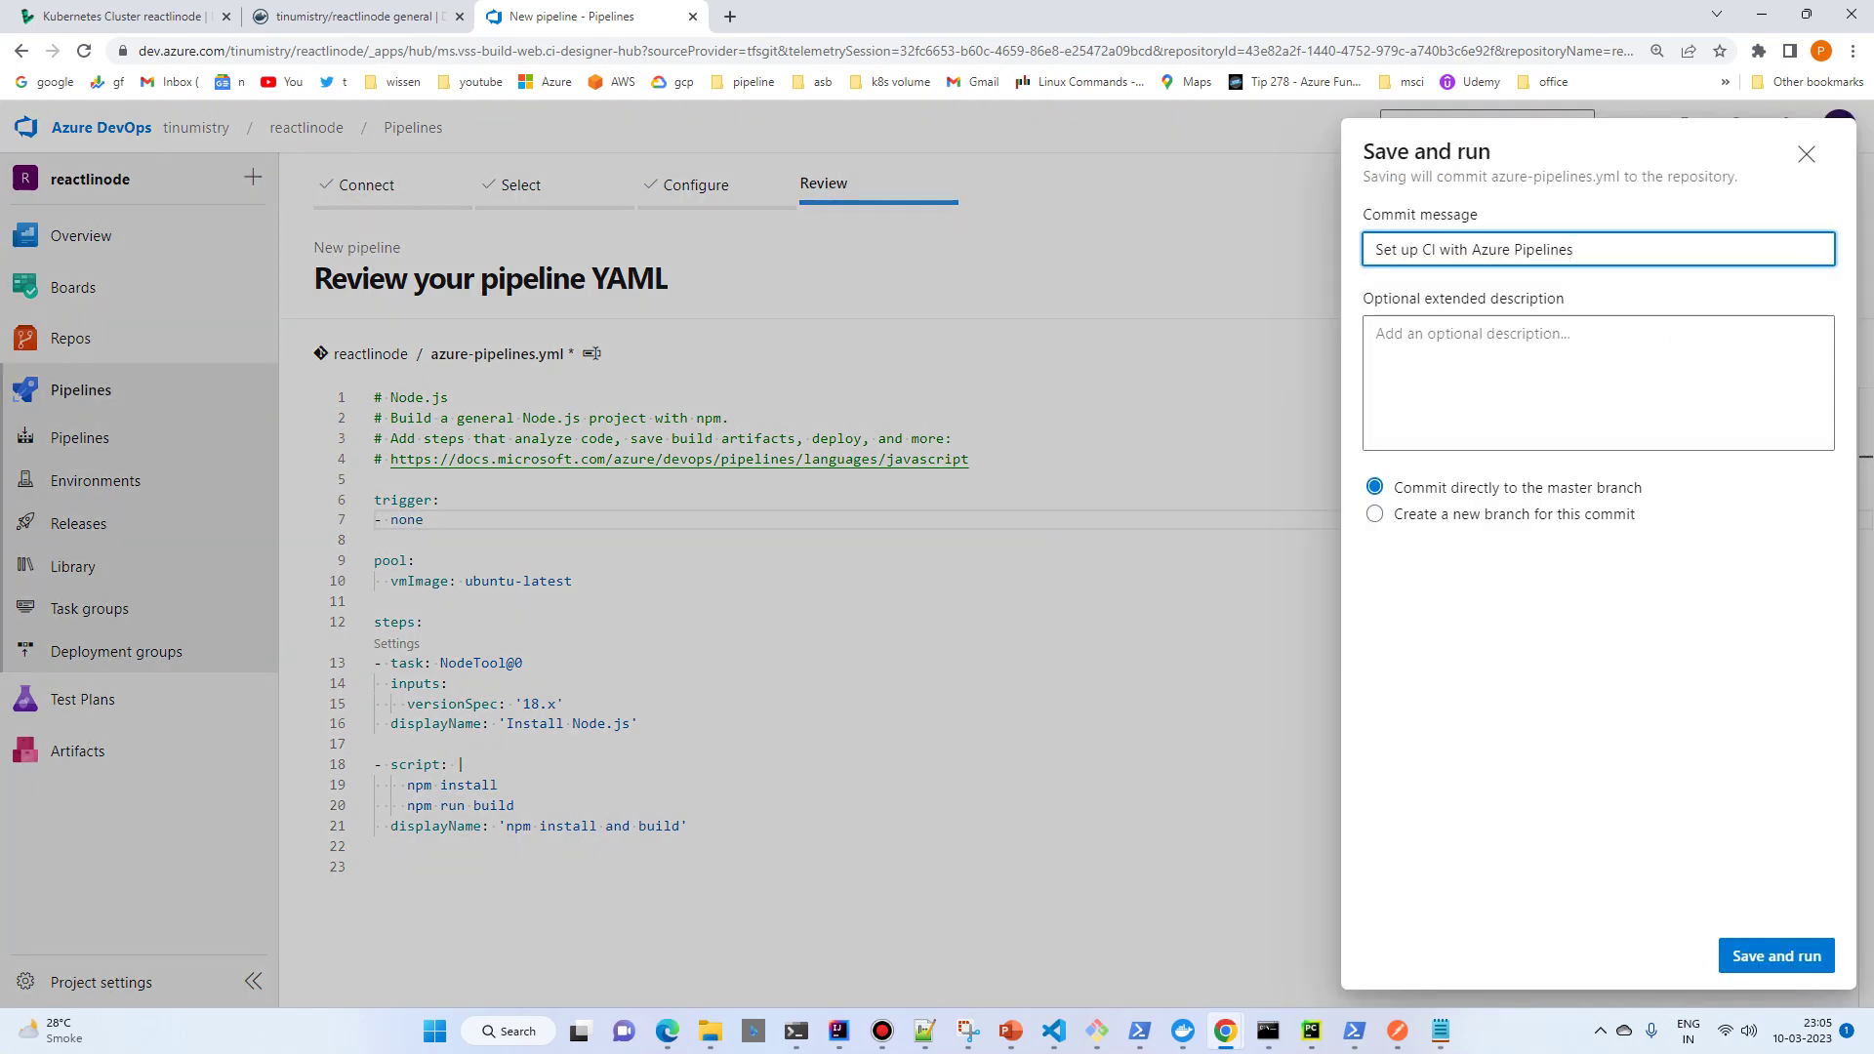
key(Return)
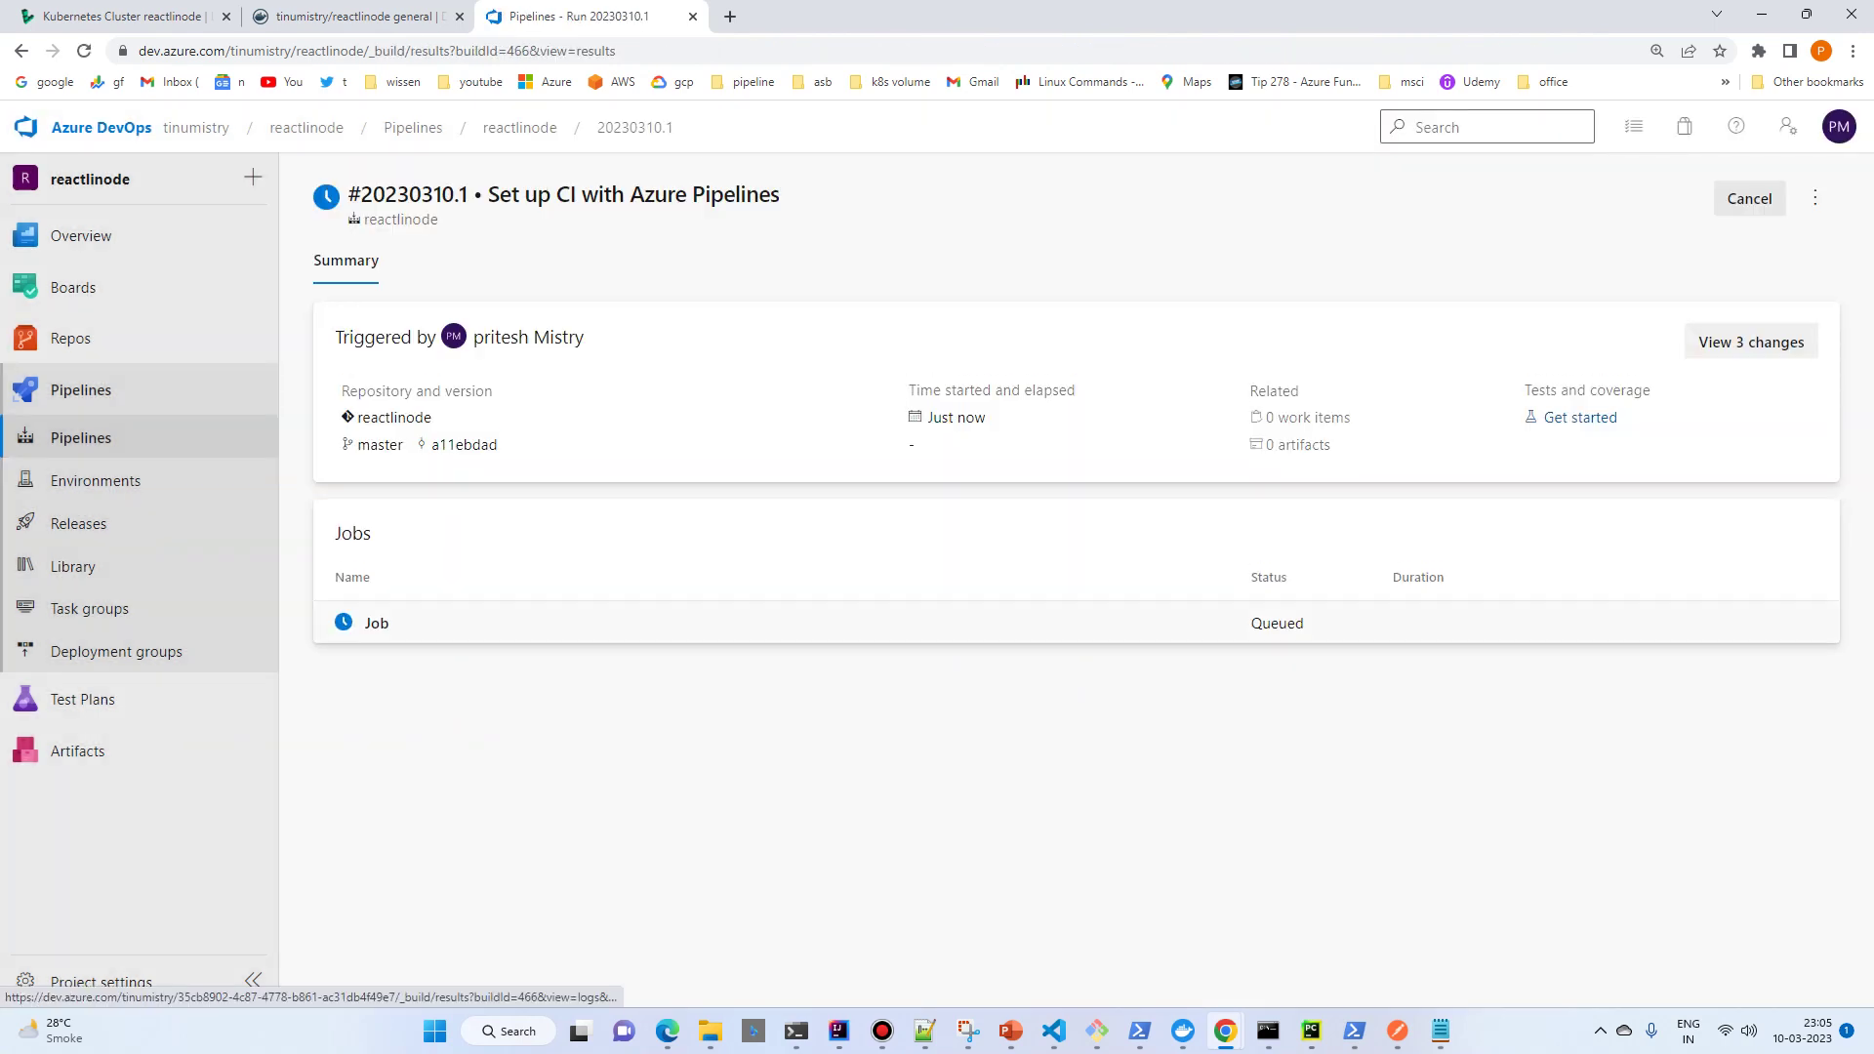
click(371, 611)
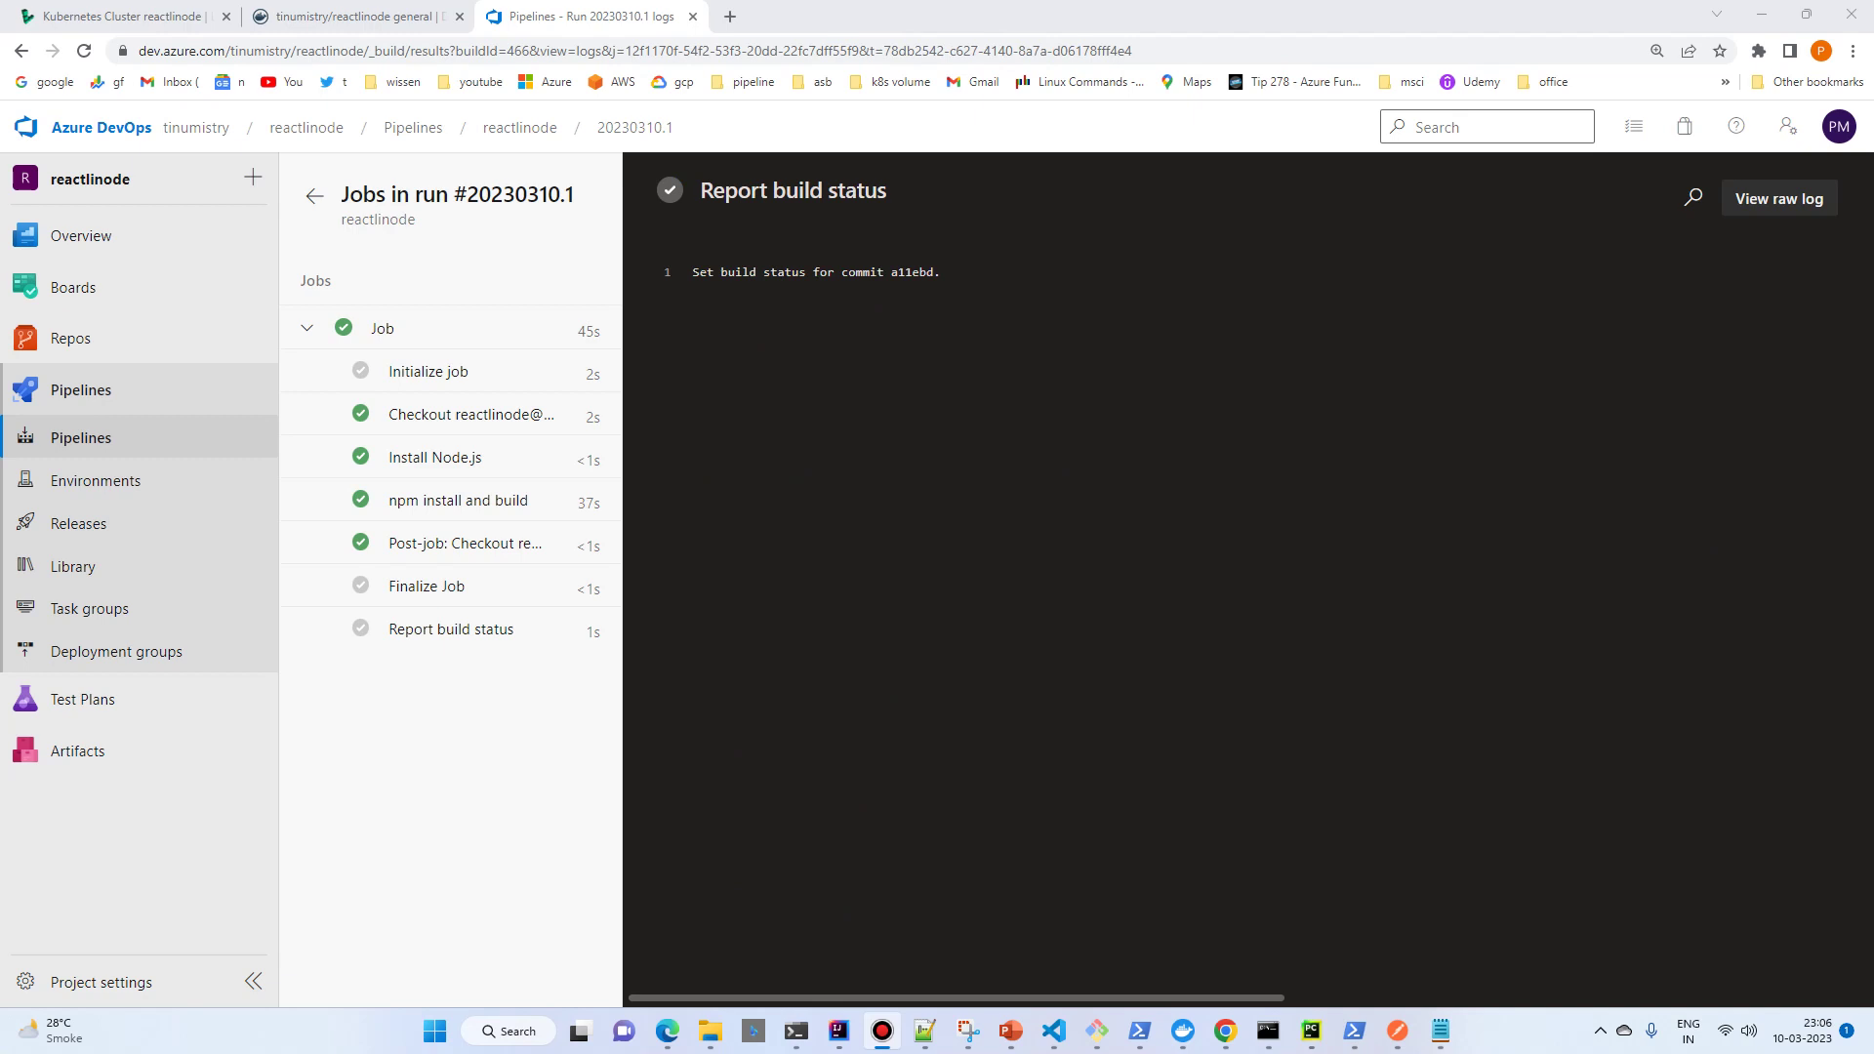
Create a new folder k8s containing a file deploy.yaml in the root of the reactlinode repository.
click(71, 338)
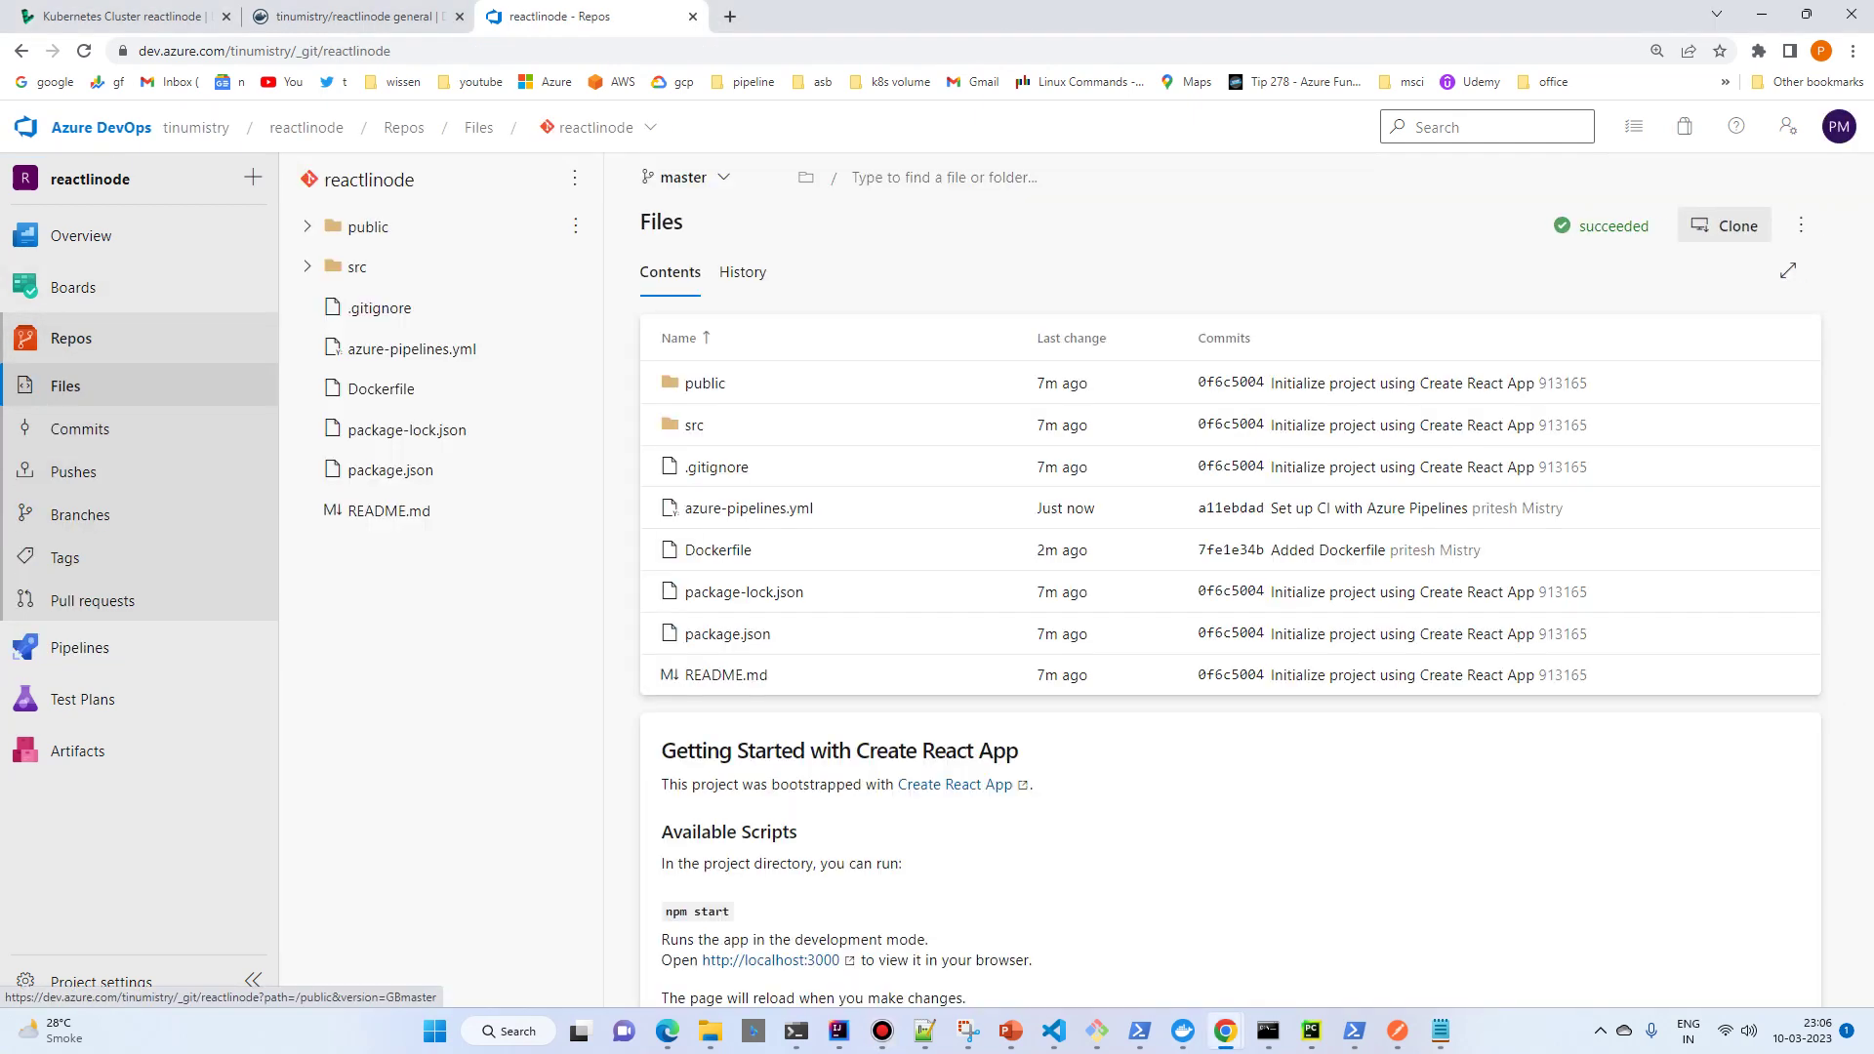
click(574, 178)
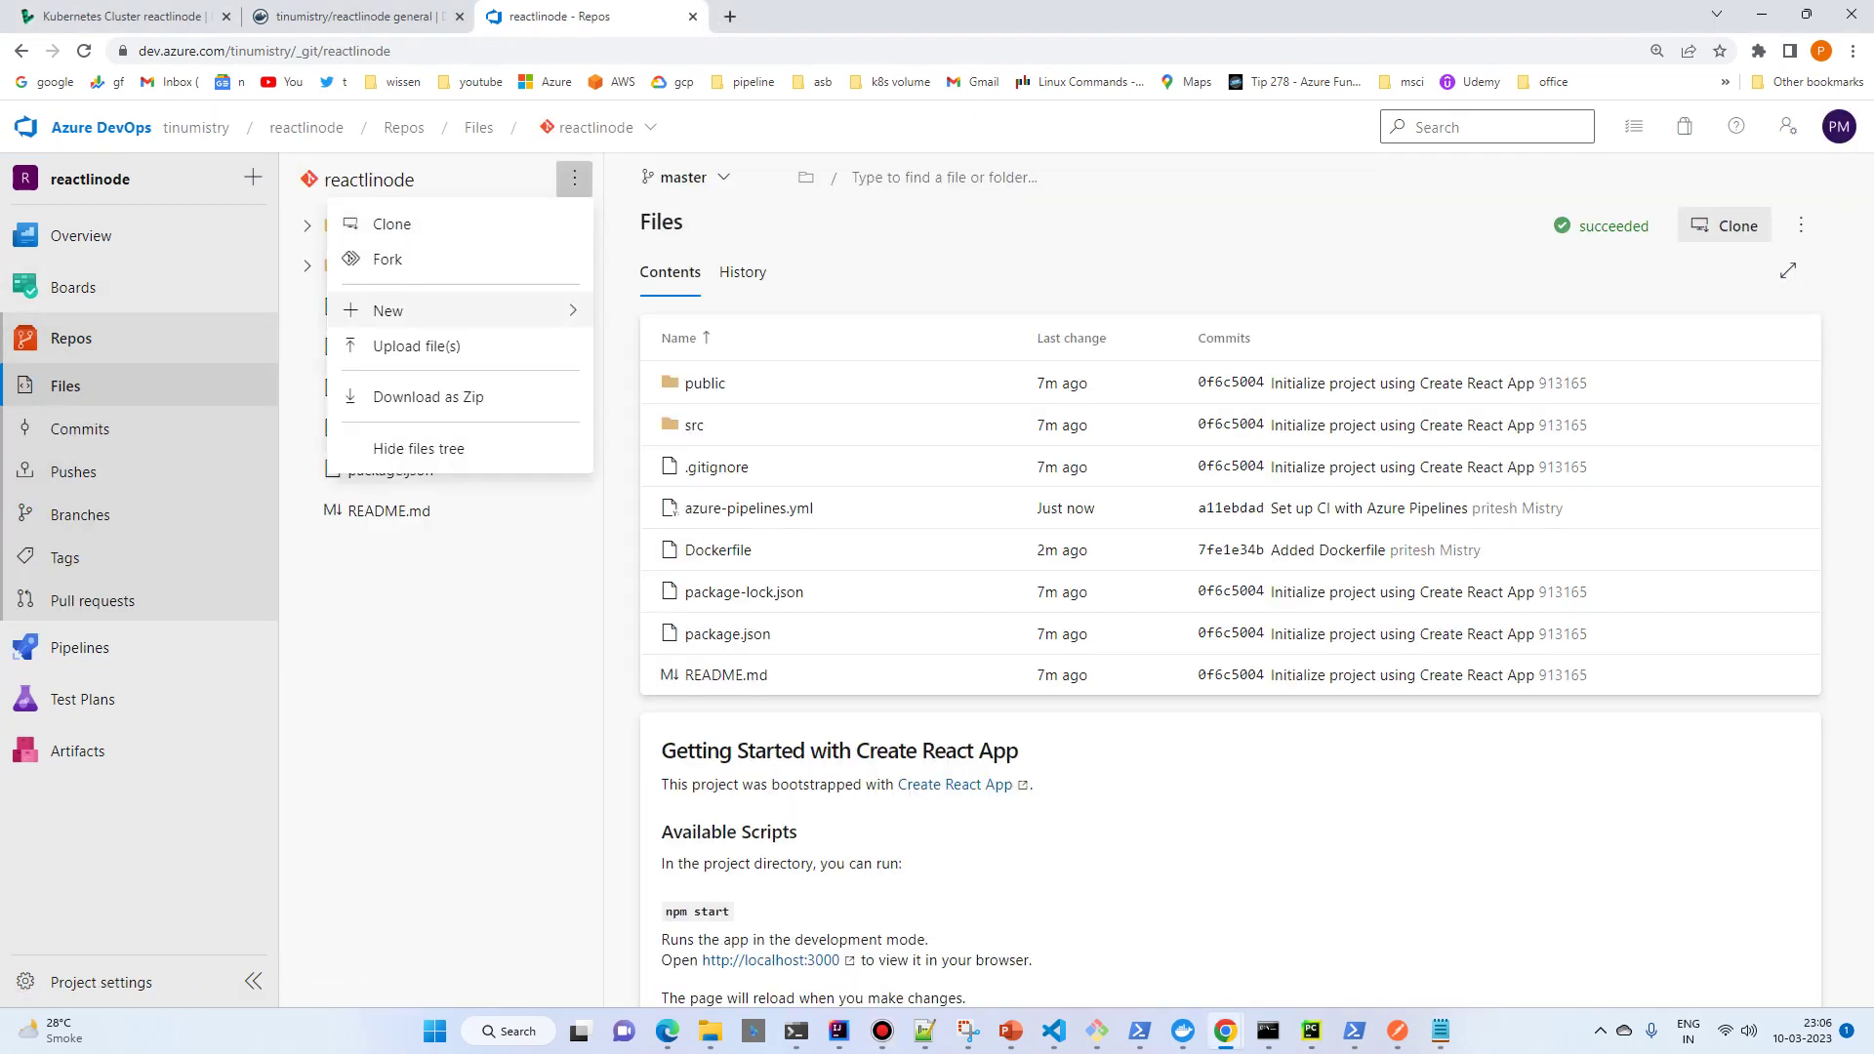
mouse_move(388, 311)
click(649, 344)
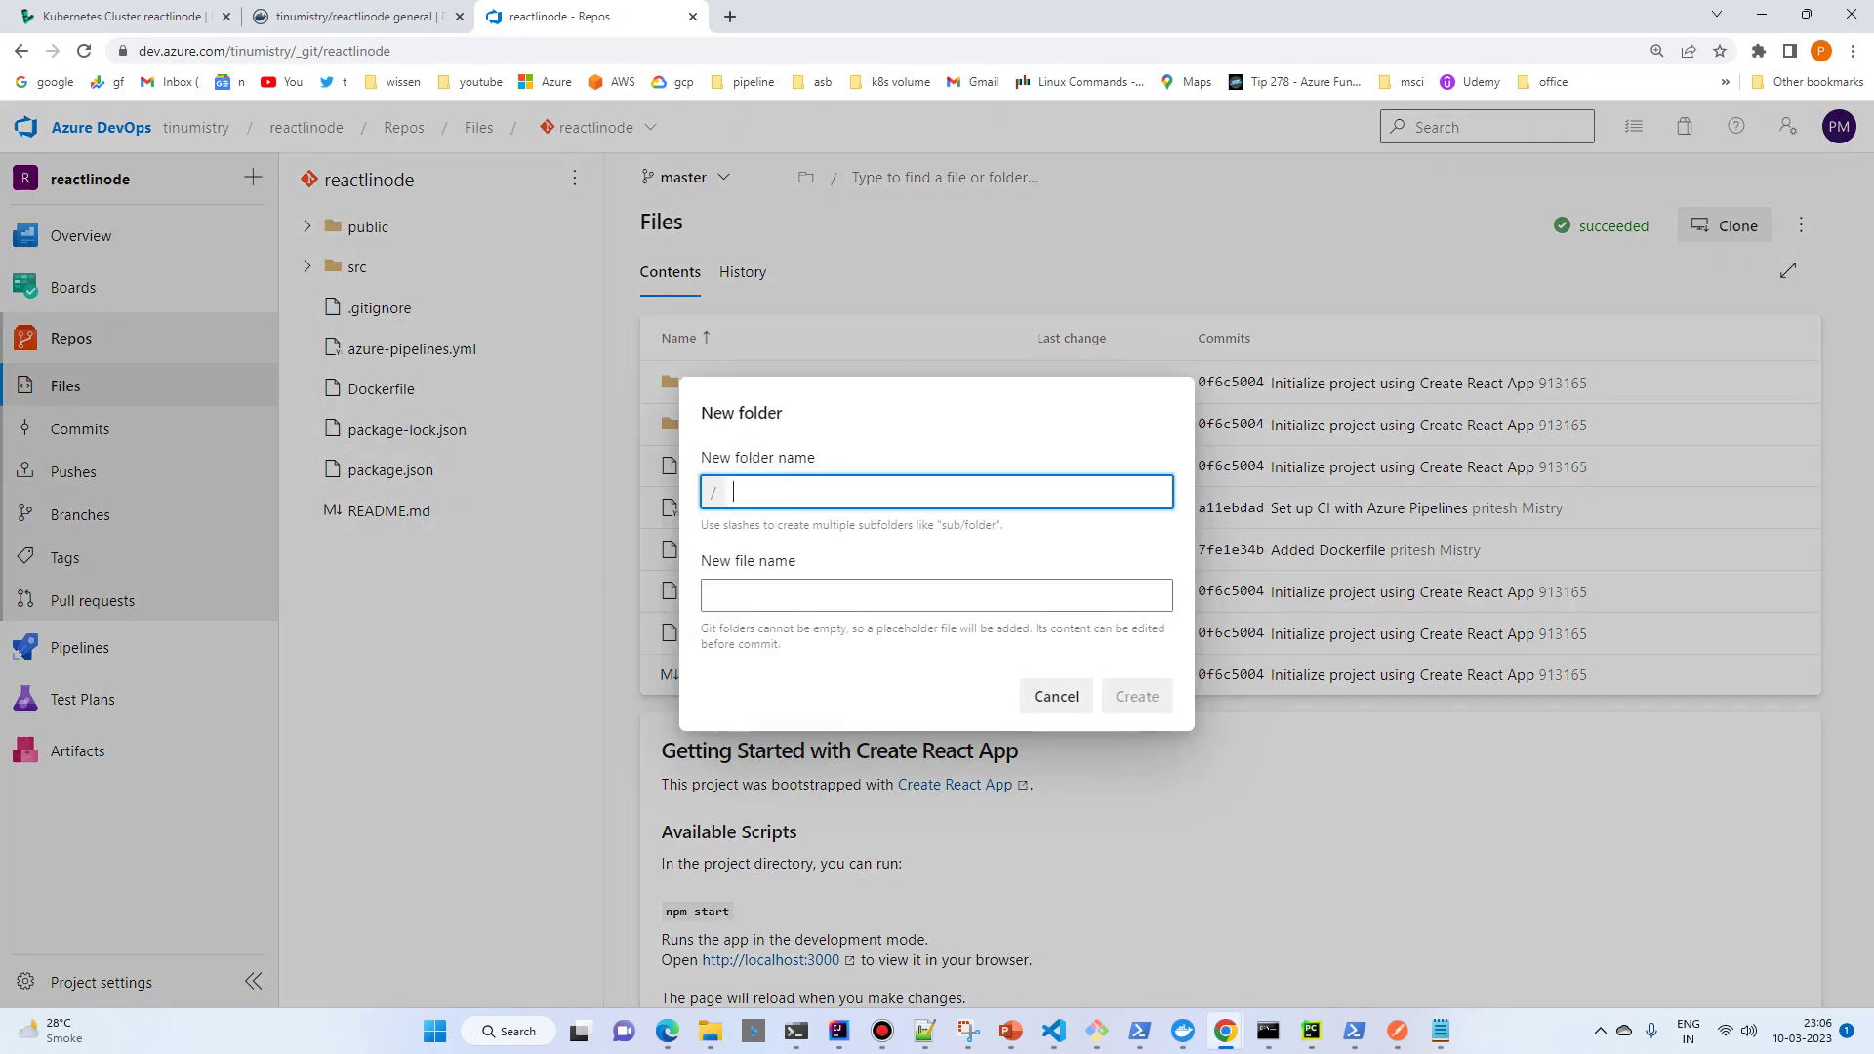
text(k8s)
key(Tab)
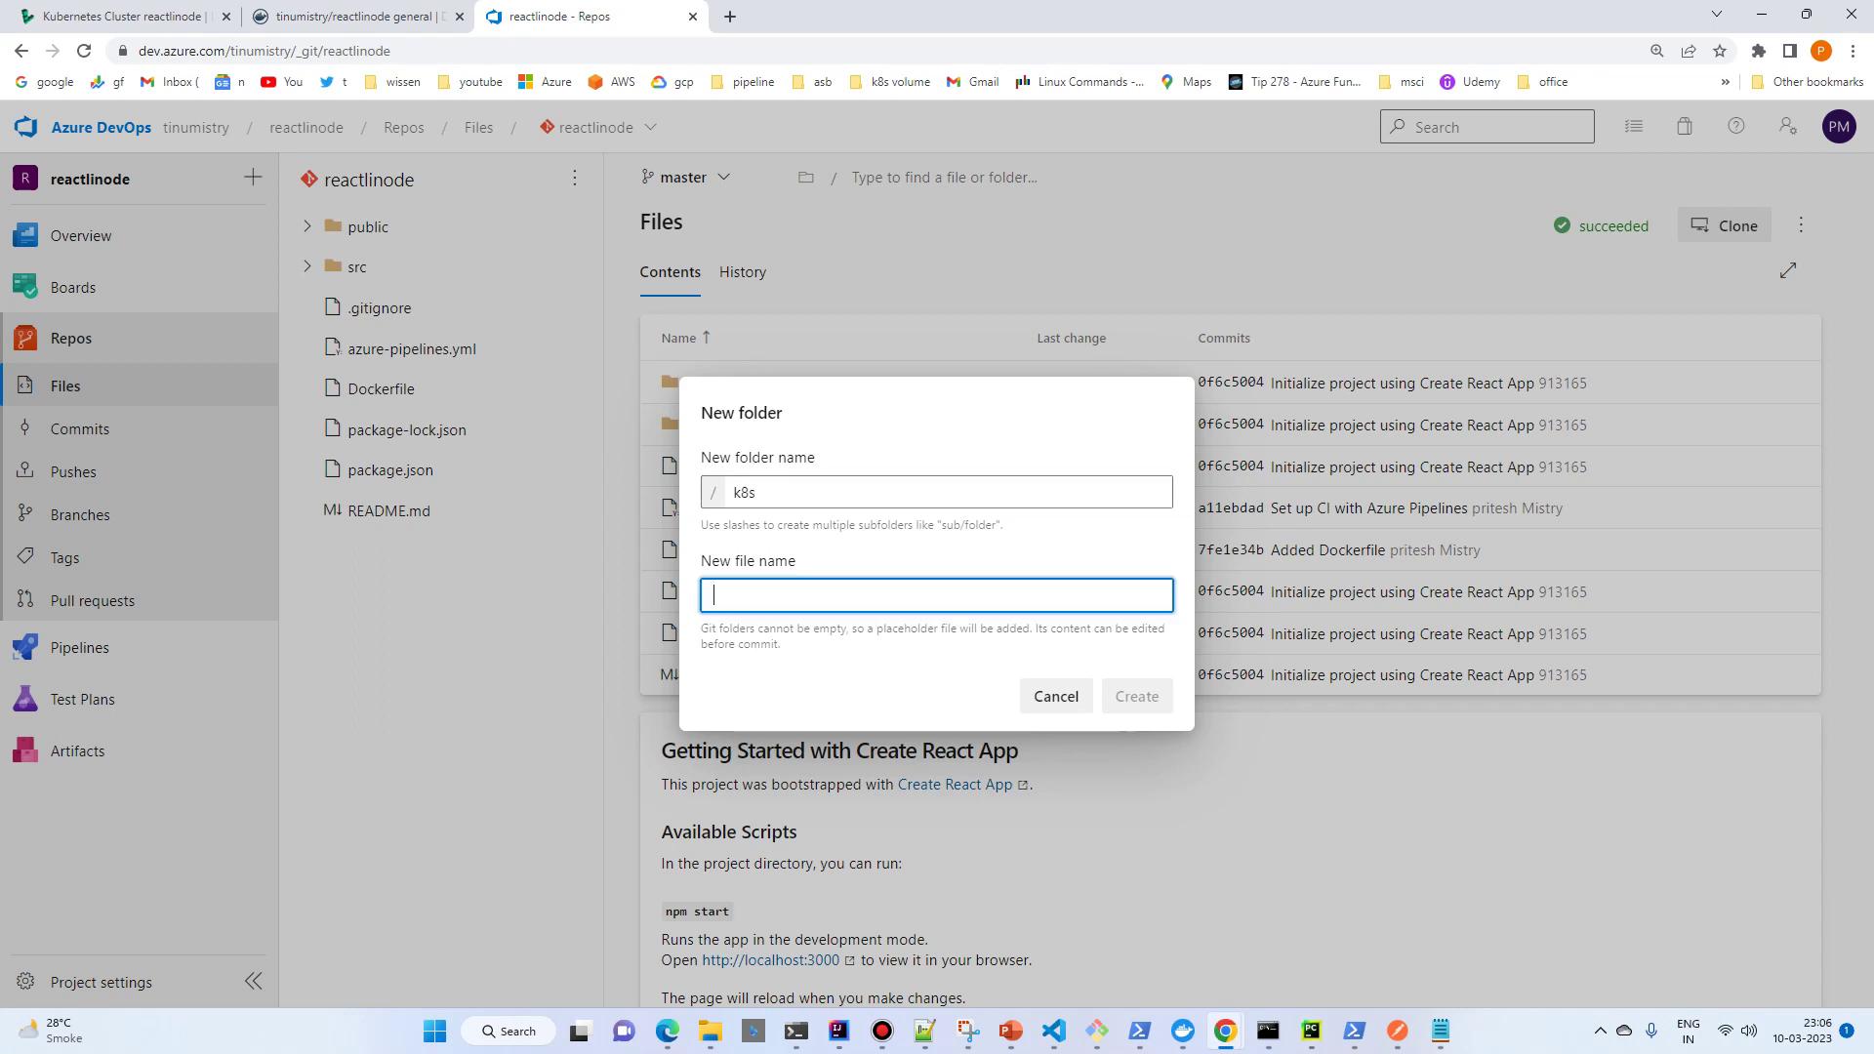
text(deploy.yaml)
key(Return)
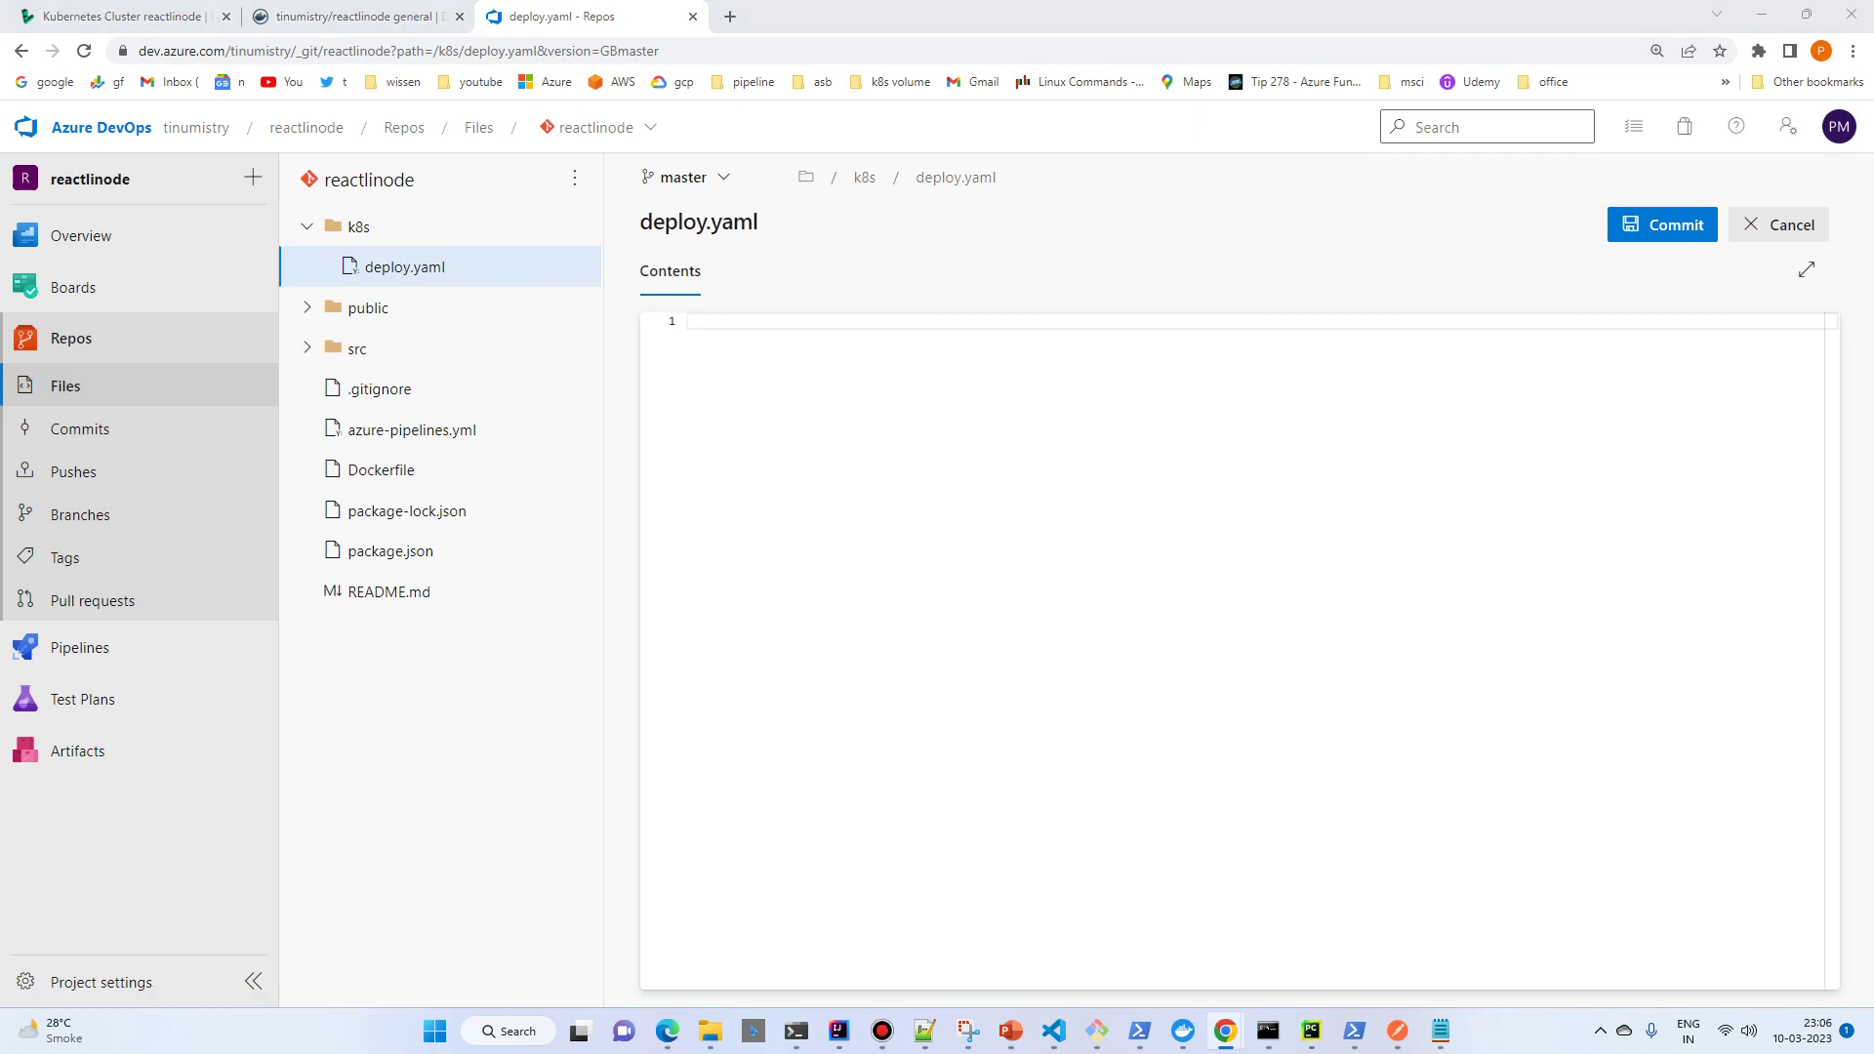
Fill deploy.yaml with the copied Kubernetes Deployment and Service manifest, and change the container name to reactlinode.
key(alt+Tab)
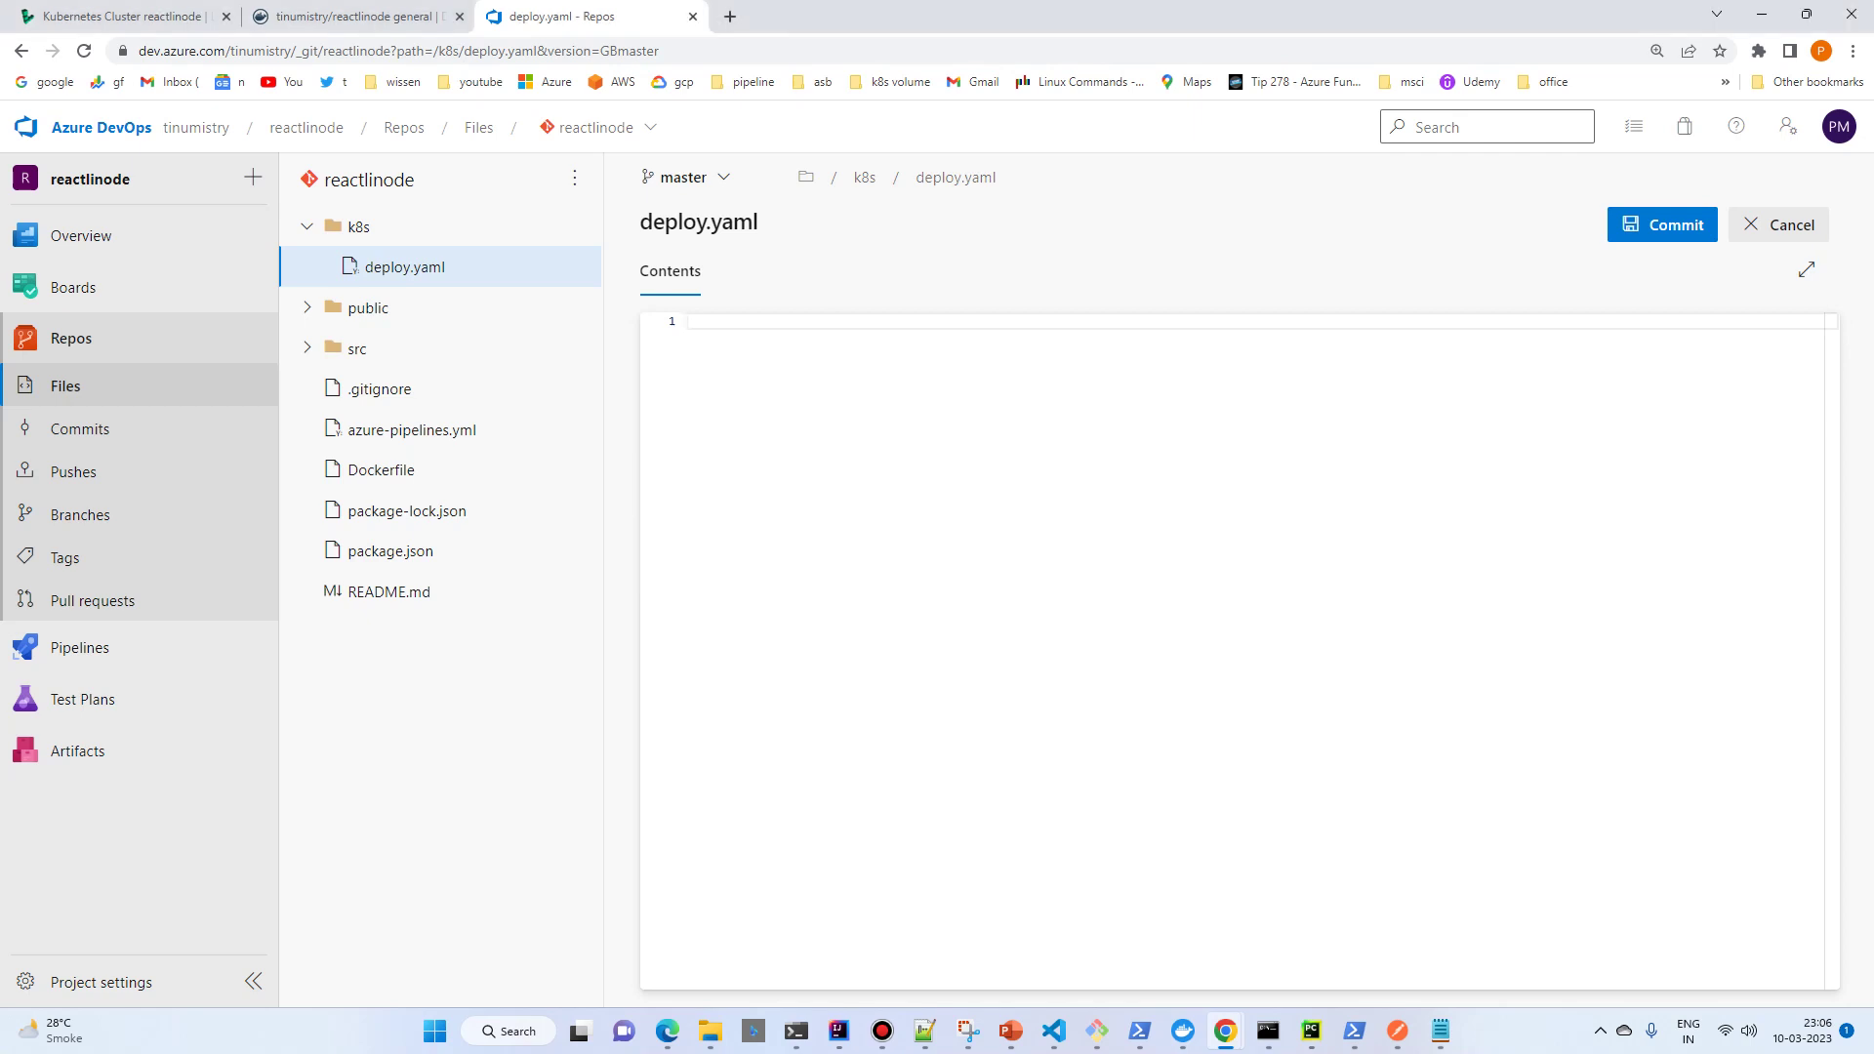
text(apiVersion: apps/v1 kind: Deployment metadata:   name: reactcicd-deploy spec:   replicas: 1   selector:     matchLabels:       app: reactcicd   template:     metadata:       labels:         app: reactcicd     spec:       containers:       - name: reactcicd         image: docker.io/tinumistry/reactcicd:latest         ports:         - containerPort: 3000 --- apiVersion: v1 kind: Service metadata:   name: reactcicd-svc spec:   selector:     app: reactcicd   ports:   - protocol: TCP     port: 80     targetPort: 3000   type: LoadBalancer)
click(850, 579)
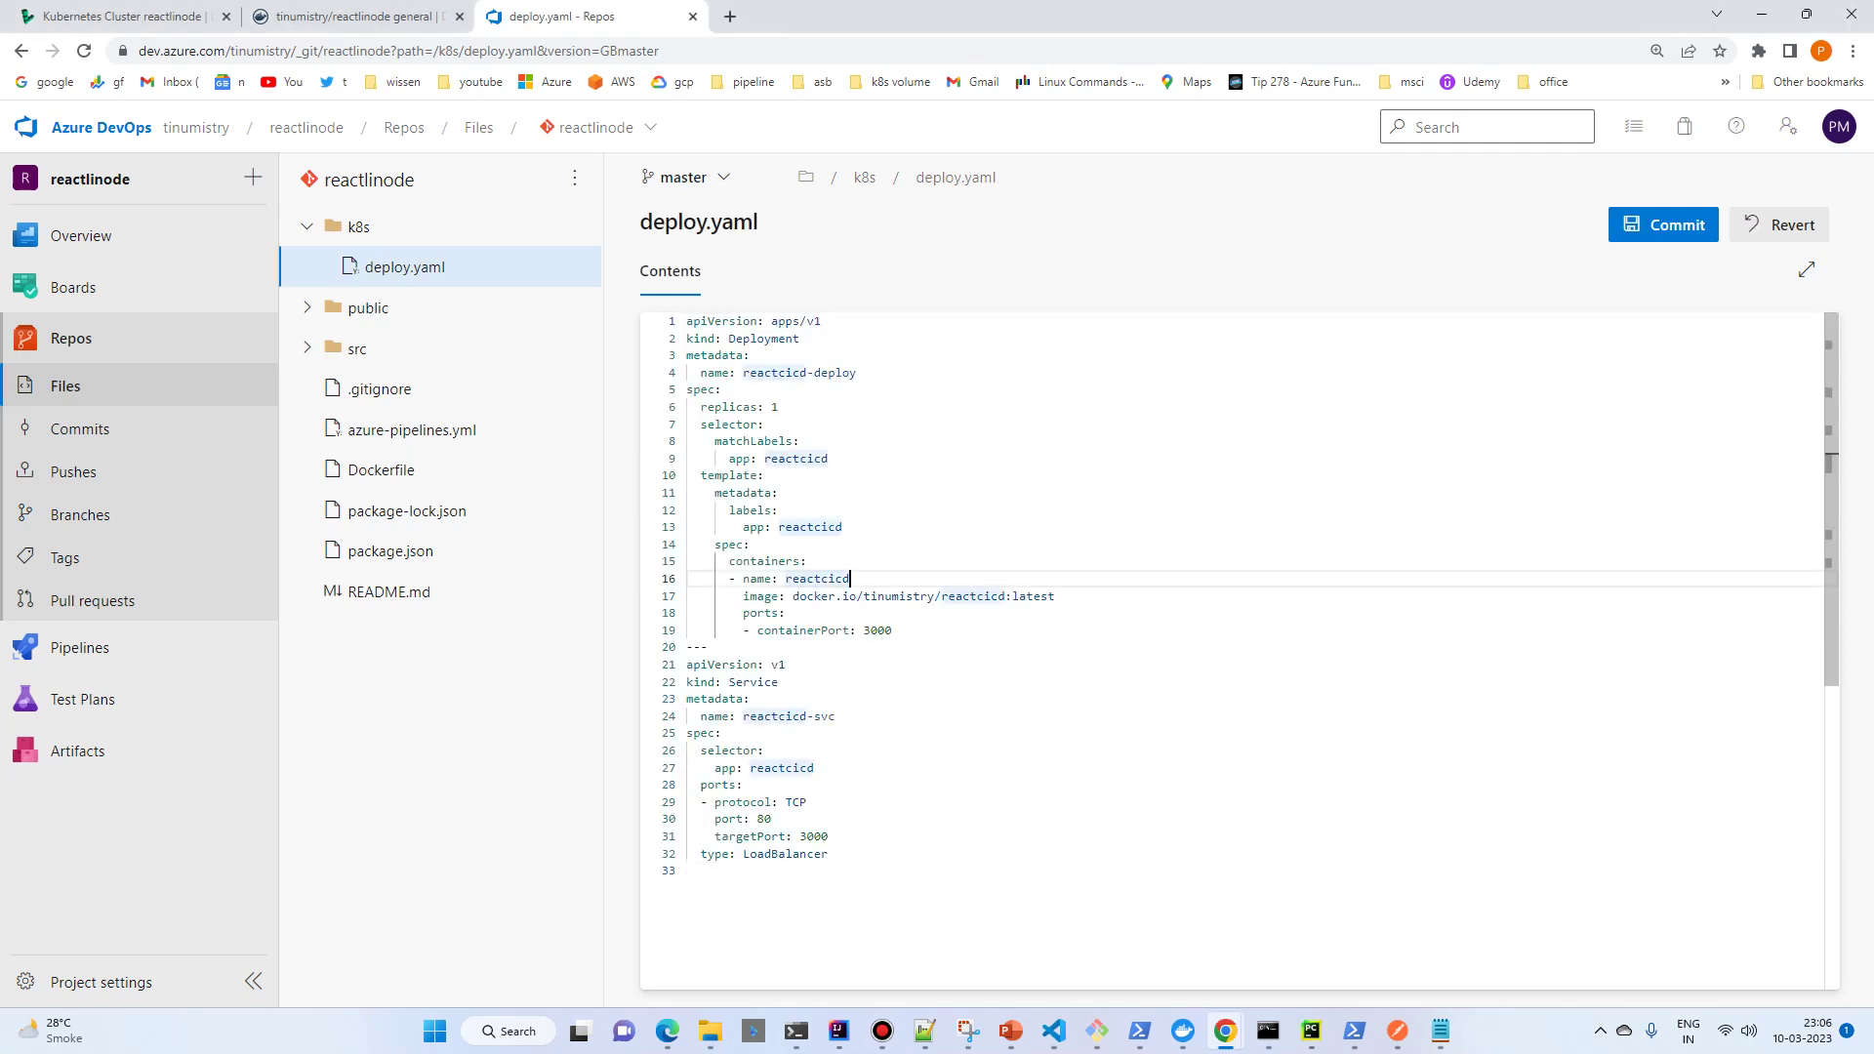
key(BackSpace)
key(BackSpace)
key(BackSpace)
key(BackSpace)
text(linode)
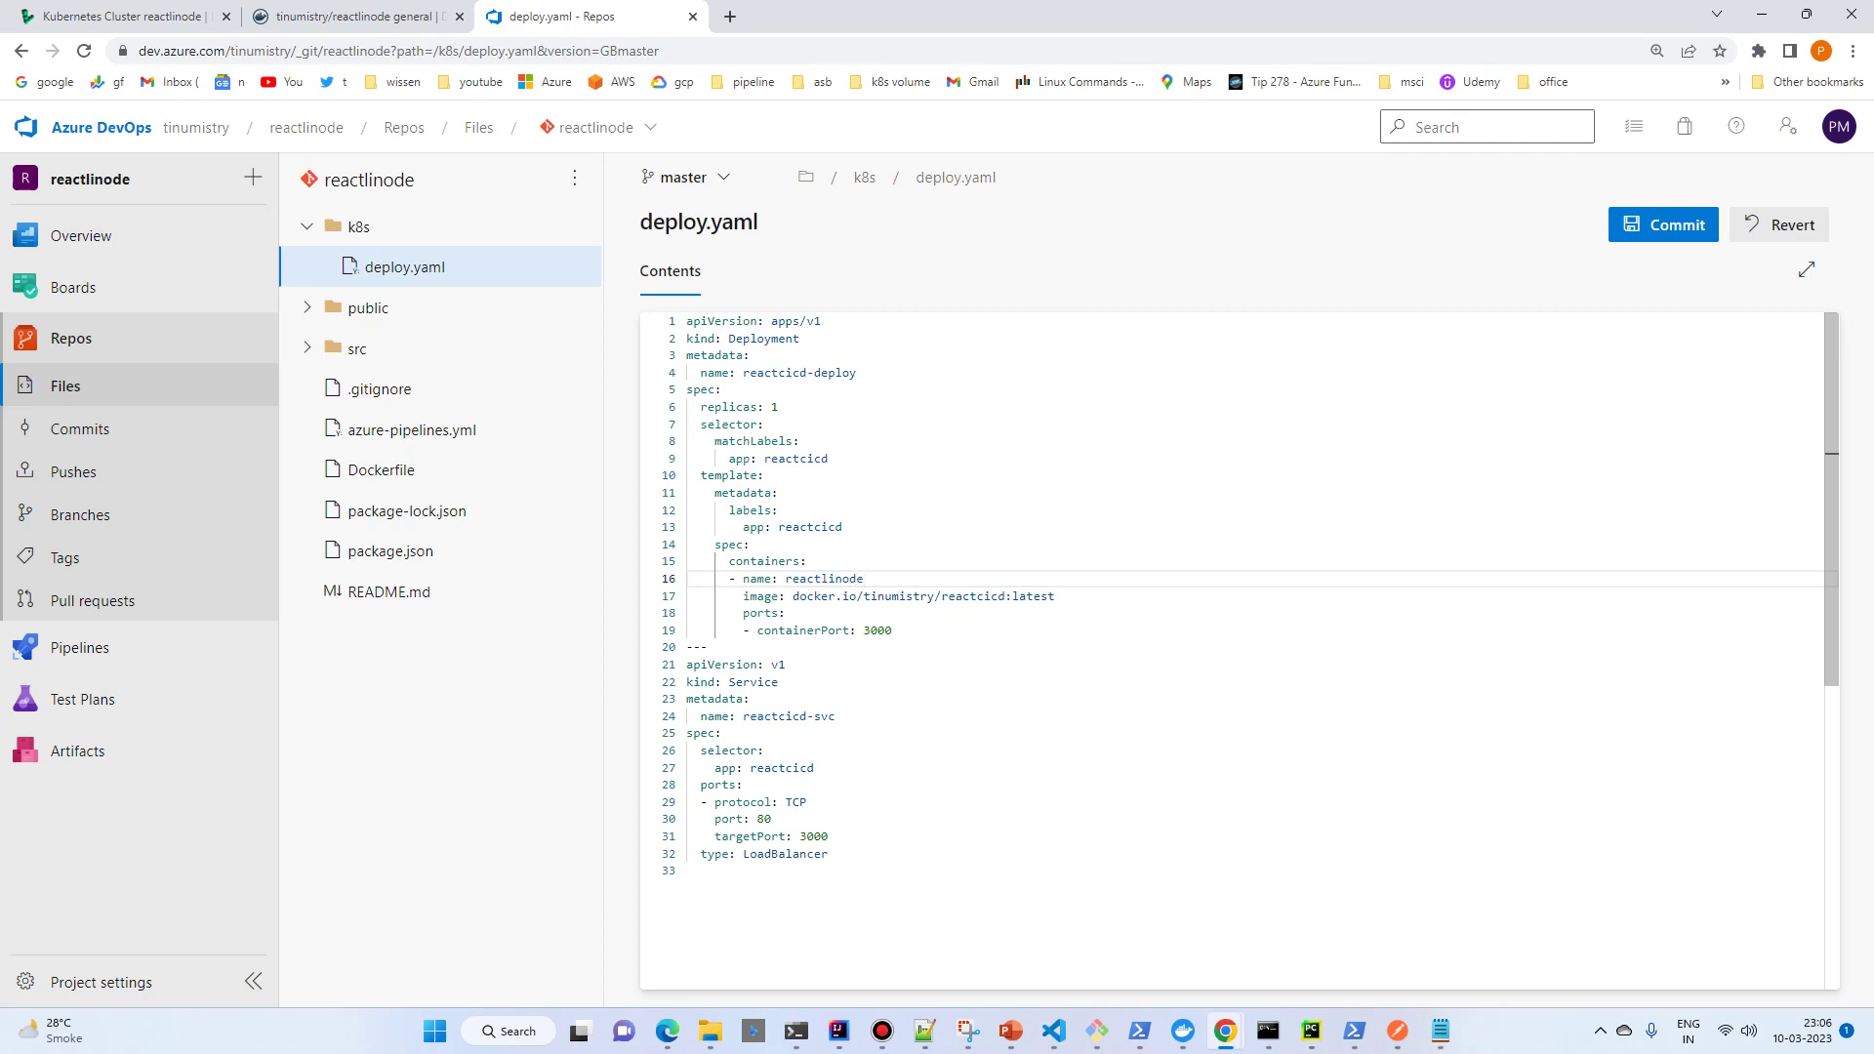
Replace reactcicd with reactlinode in the Deployment's name, match label, pod label and container image path.
click(828, 459)
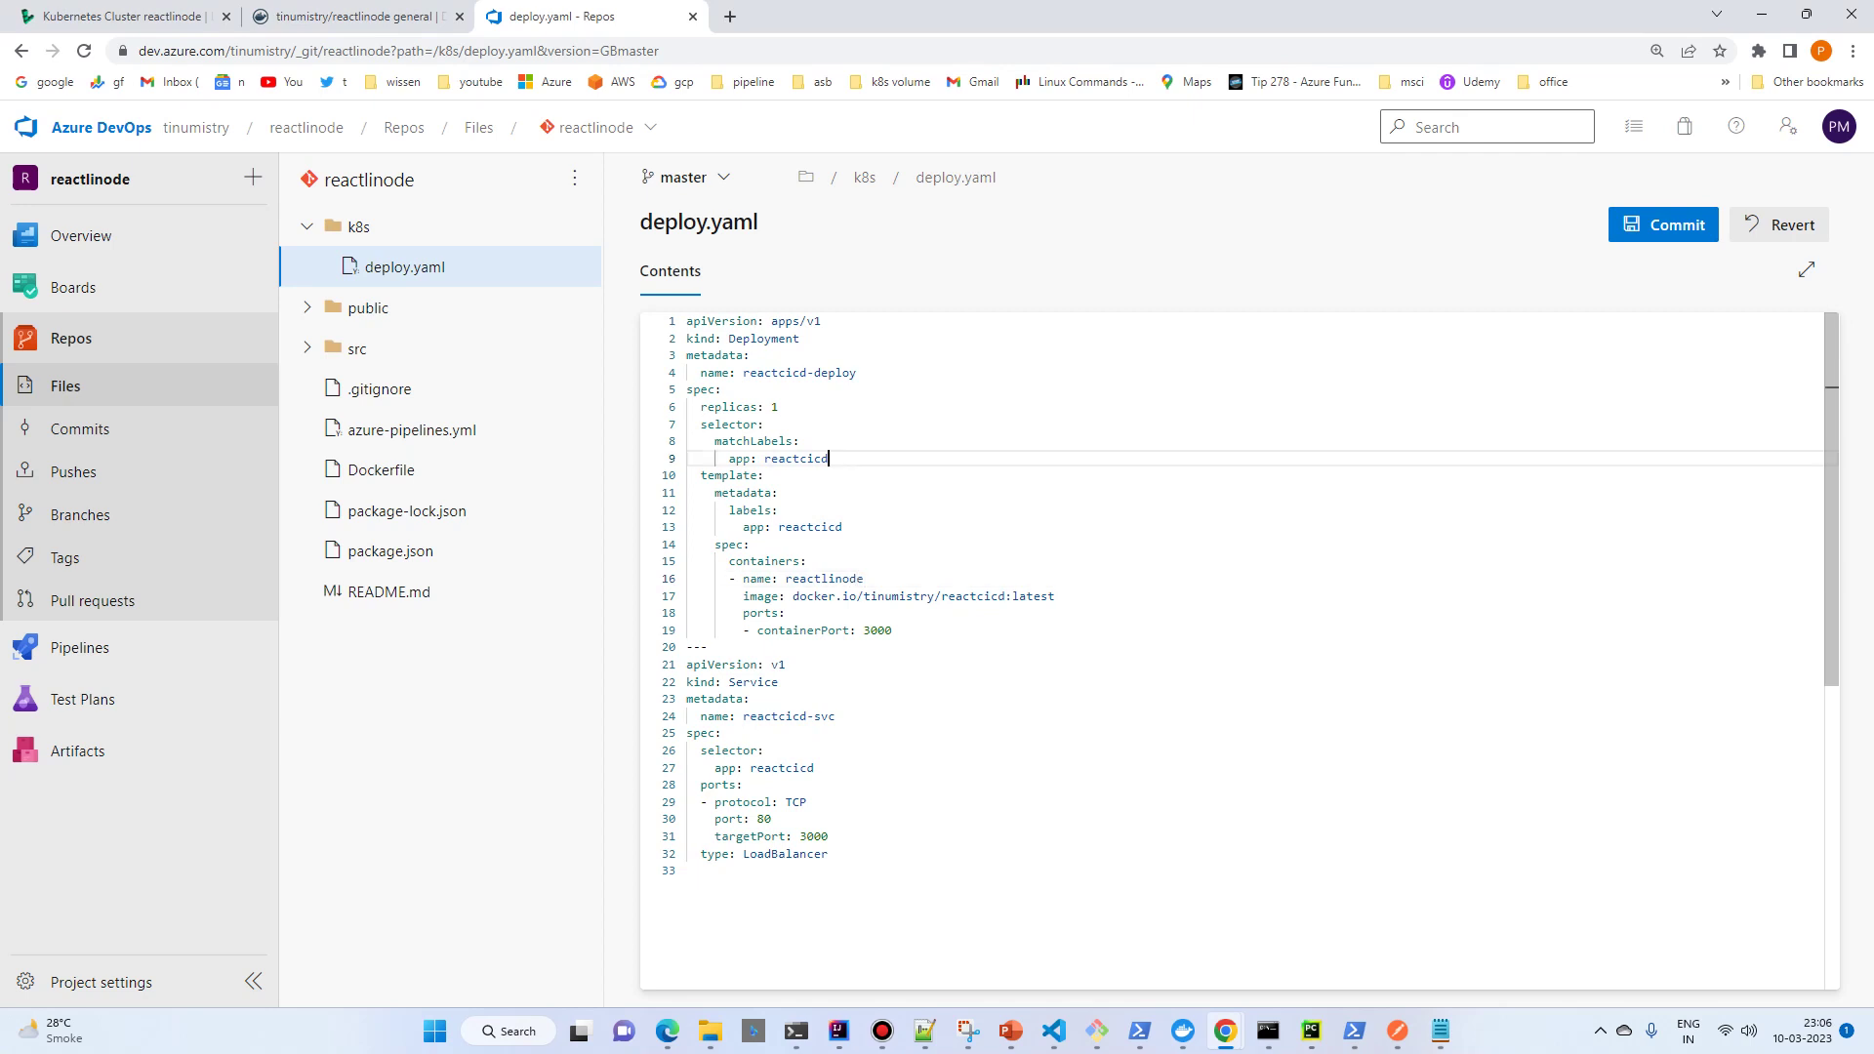
click(822, 597)
double_click(863, 579)
key(ctrl+c)
double_click(828, 527)
double_click(797, 458)
key(ctrl+v)
double_click(776, 372)
key(ctrl+v)
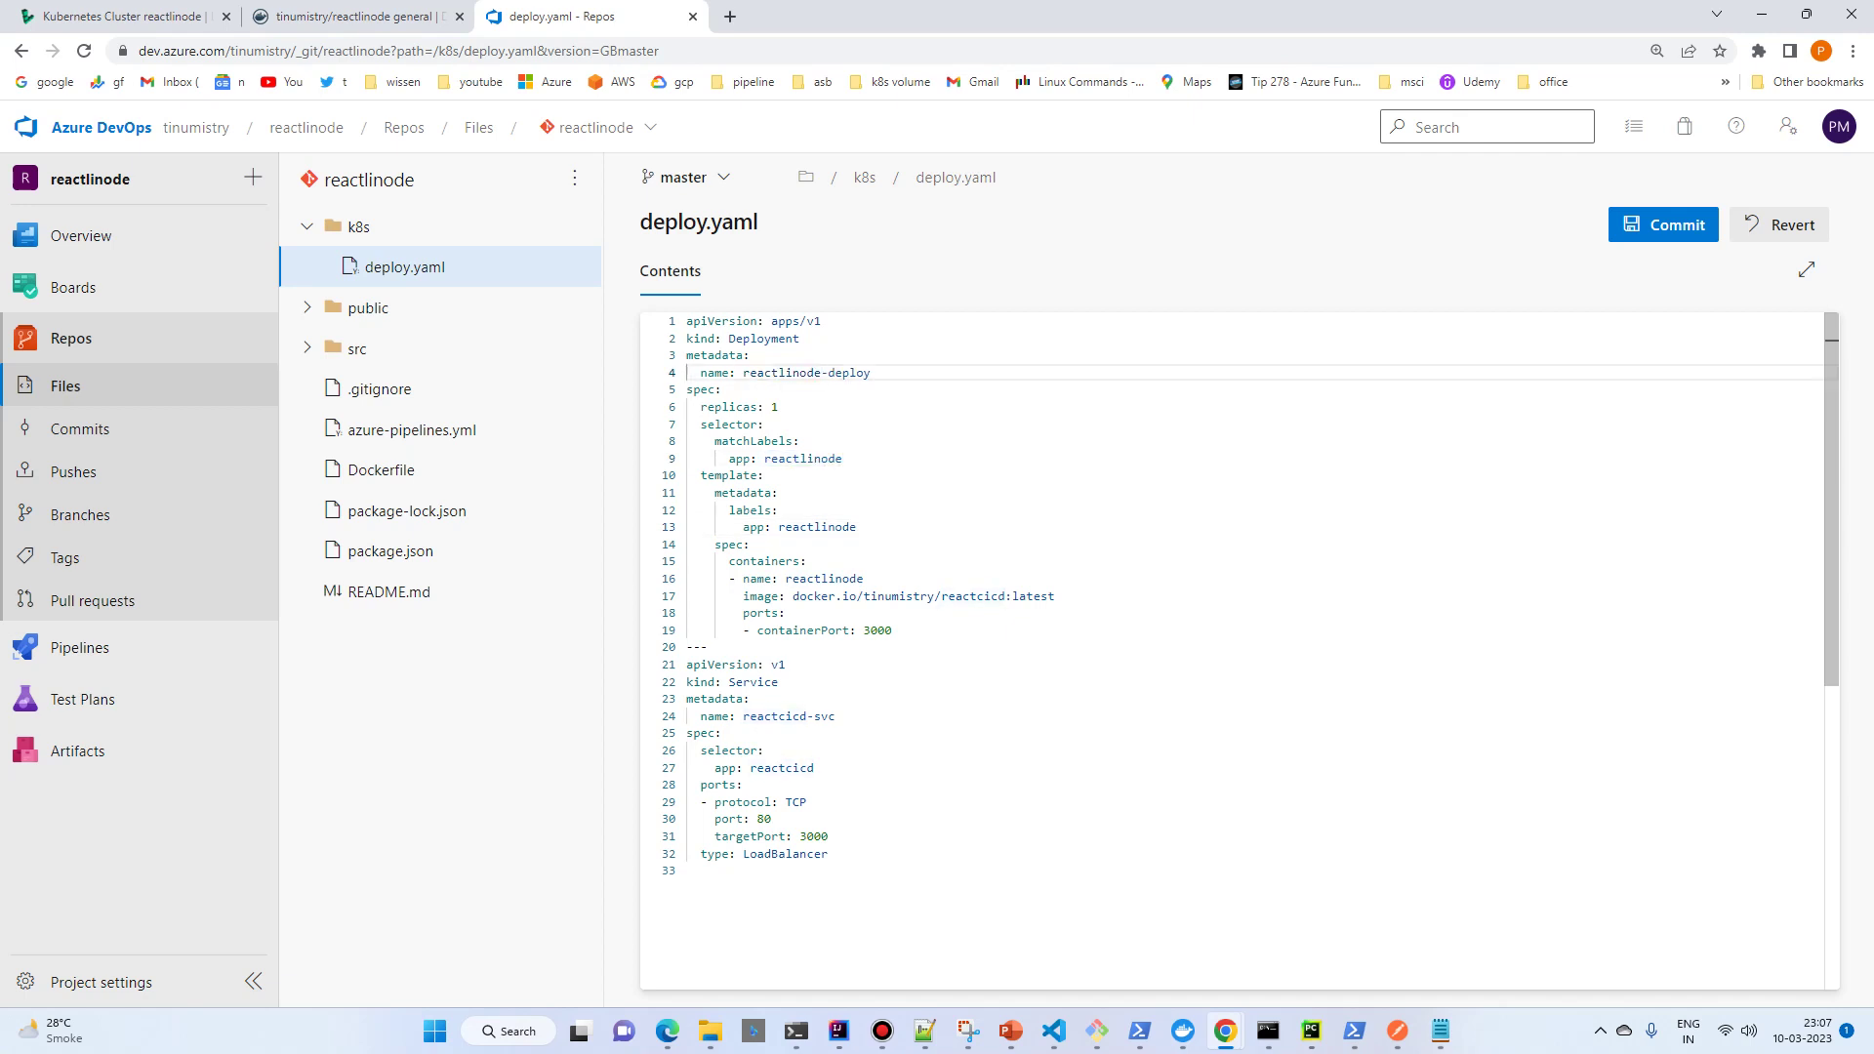
double_click(974, 596)
key(ctrl+v)
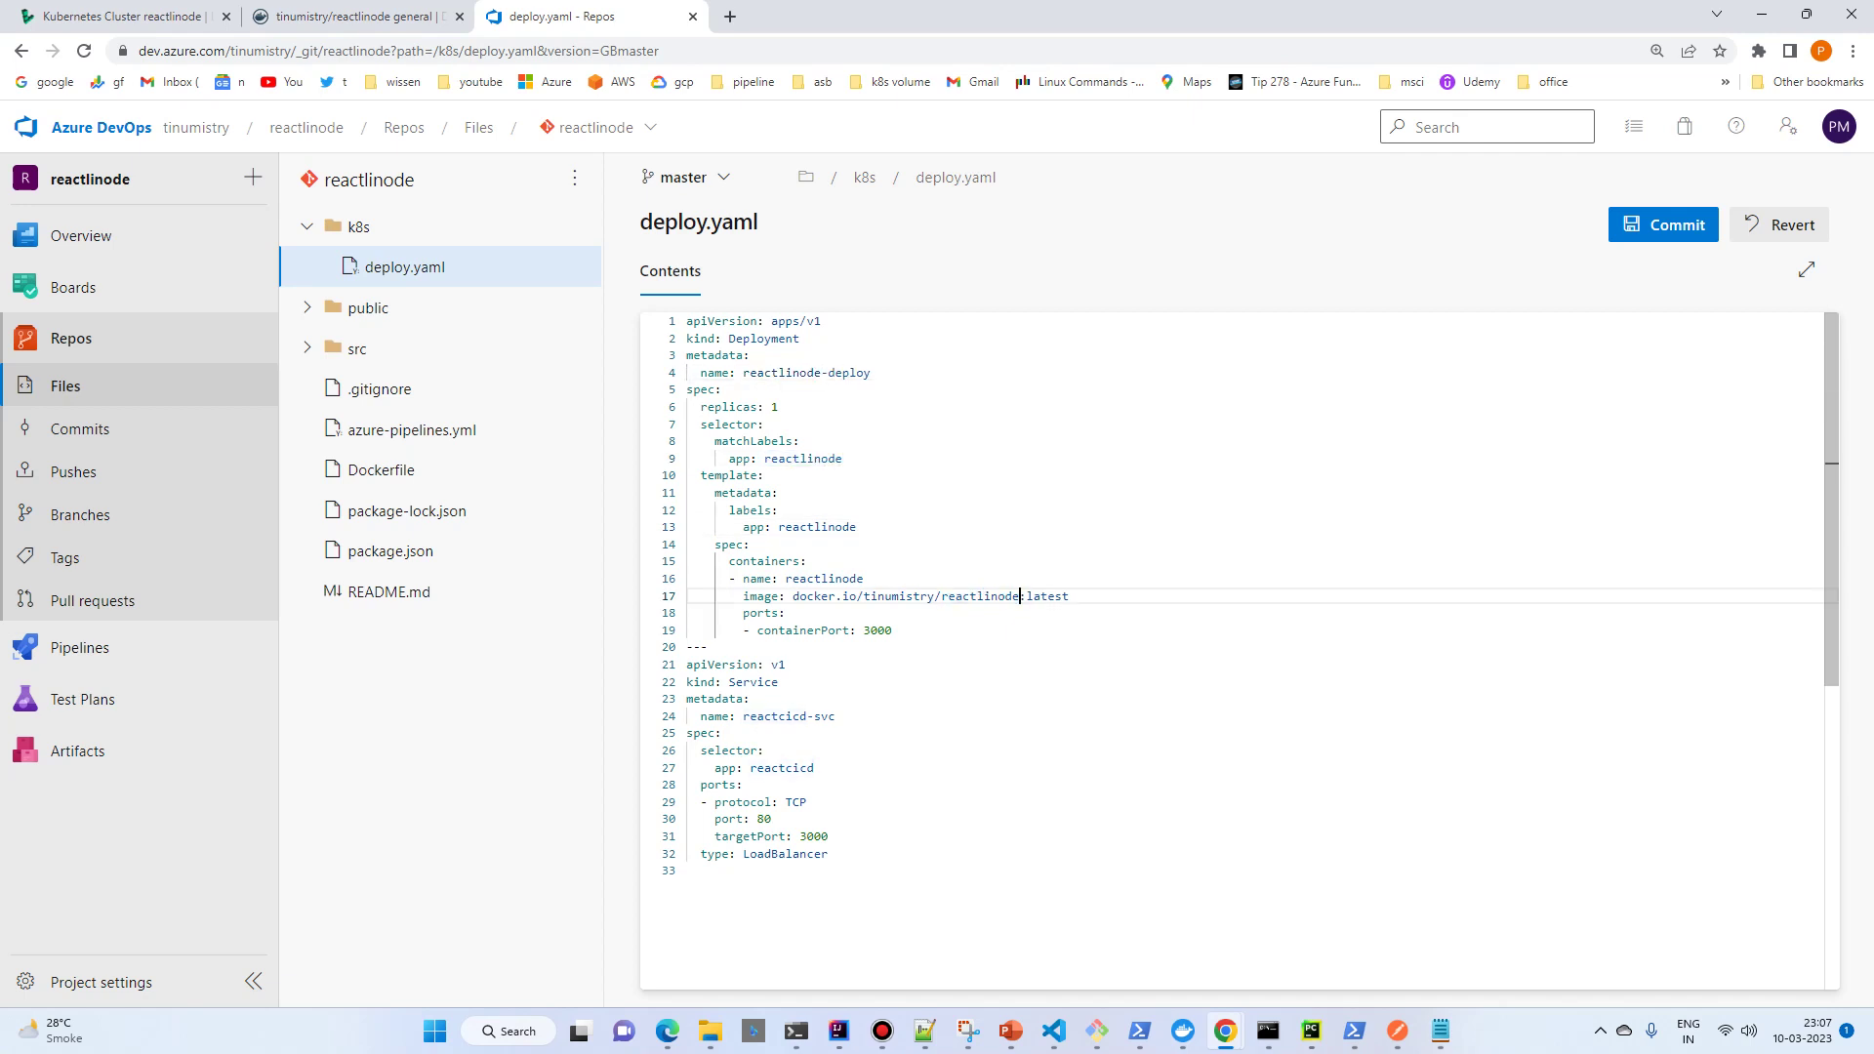
Replace reactcicd with reactlinode in the Service's name and its app selector.
double_click(776, 717)
key(ctrl+v)
click(780, 769)
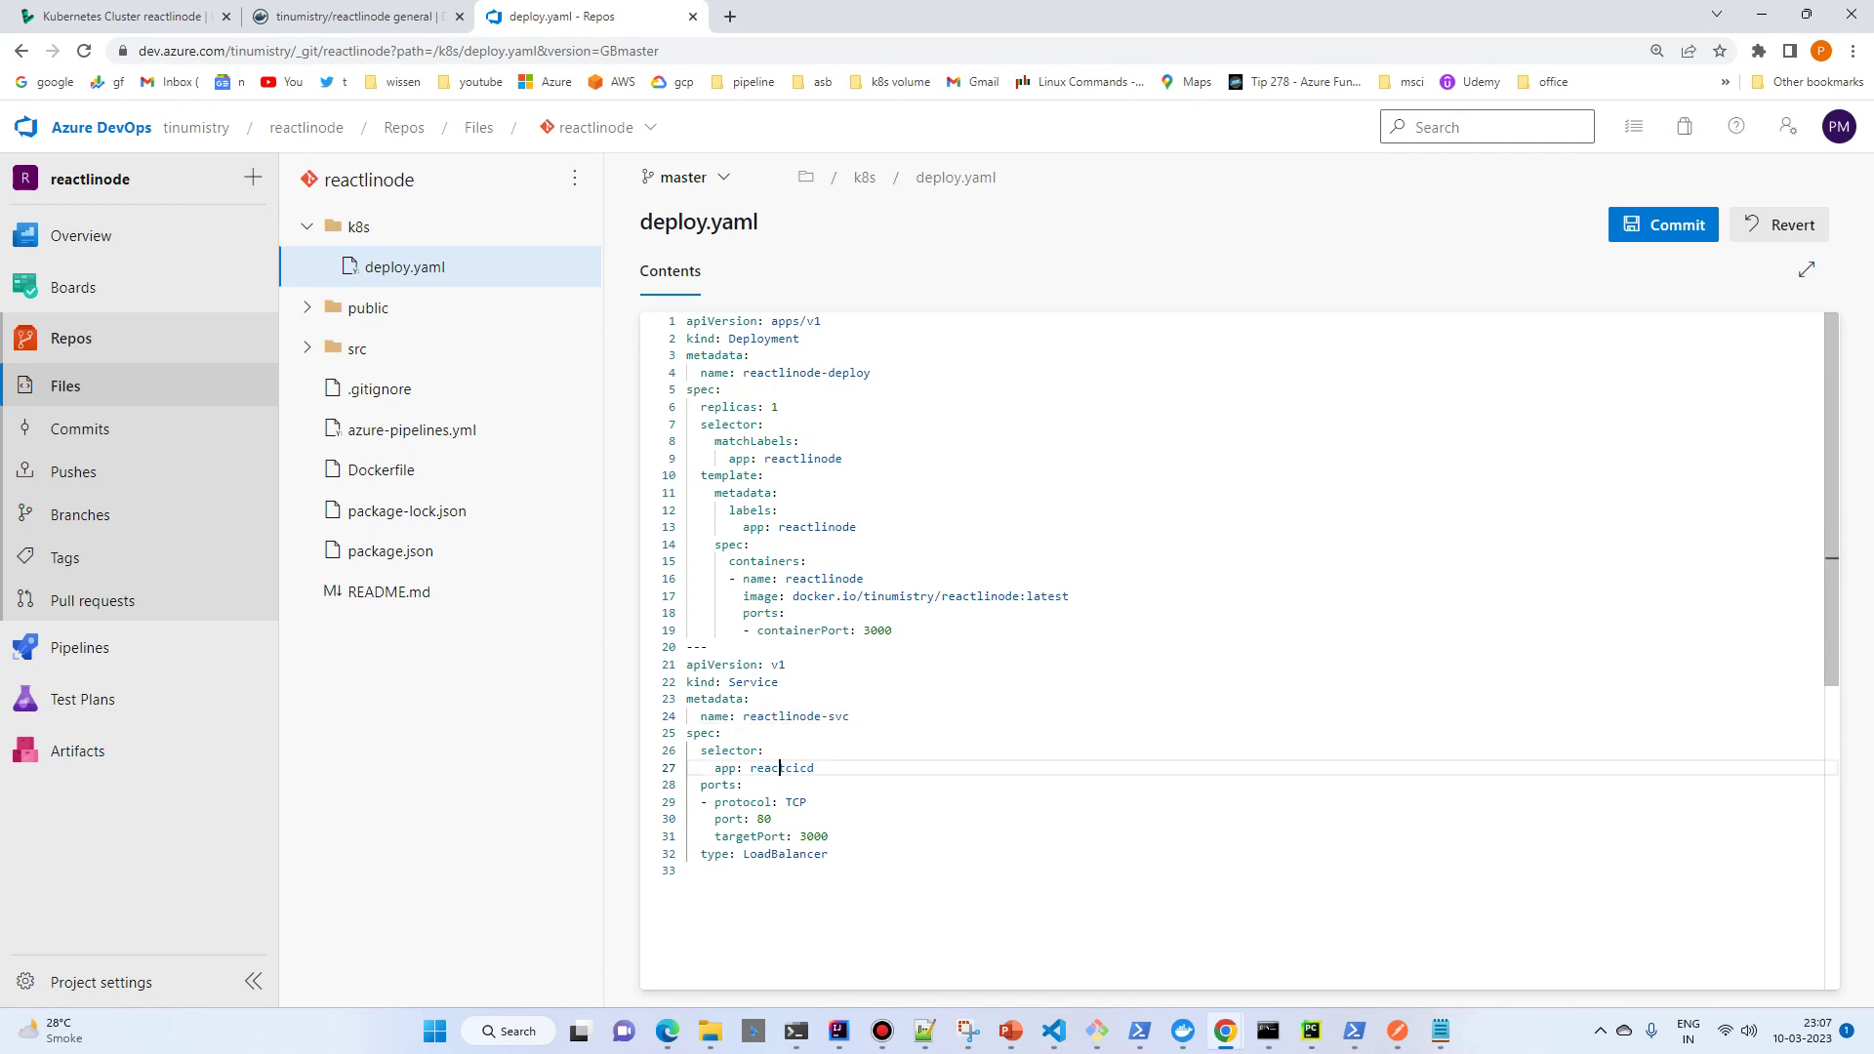
double_click(780, 769)
key(ctrl+v)
double_click(979, 597)
click(752, 698)
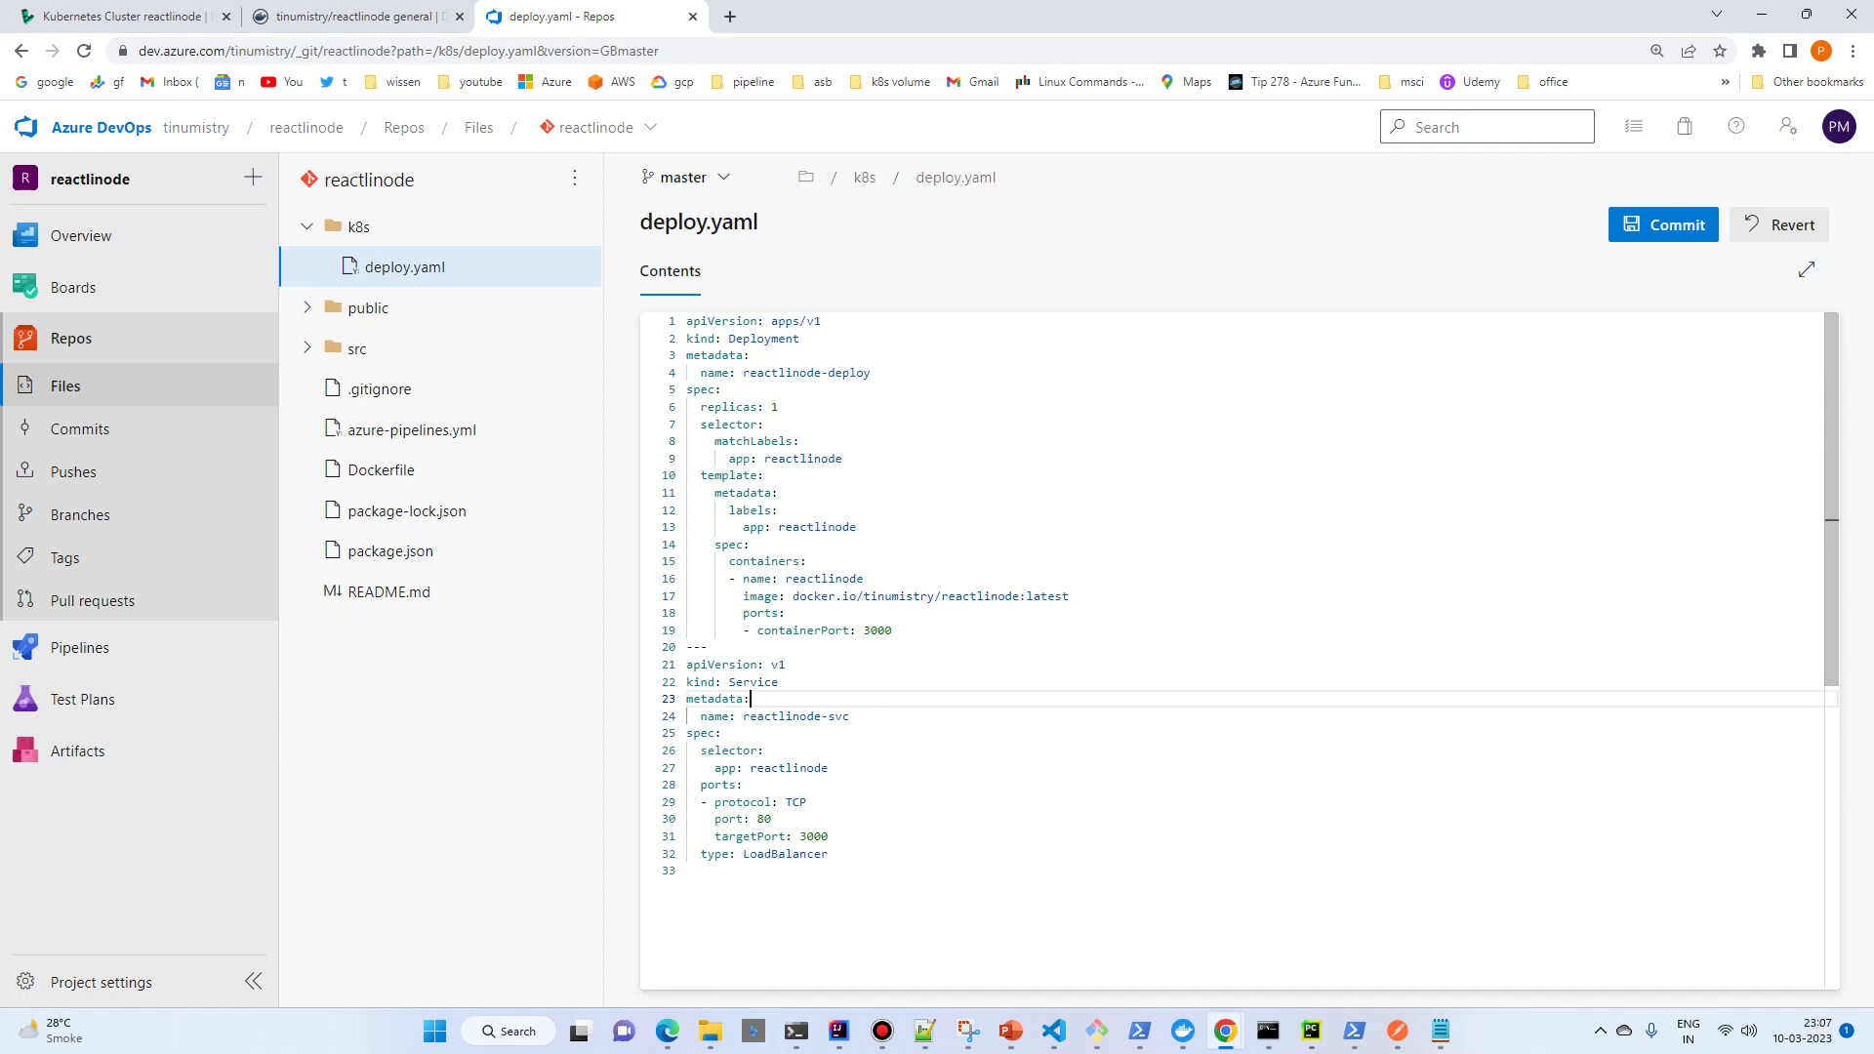
Review the overall Deployment and Service blocks of deploy.yaml, including the service port and type.
drag(892, 630, 686, 321)
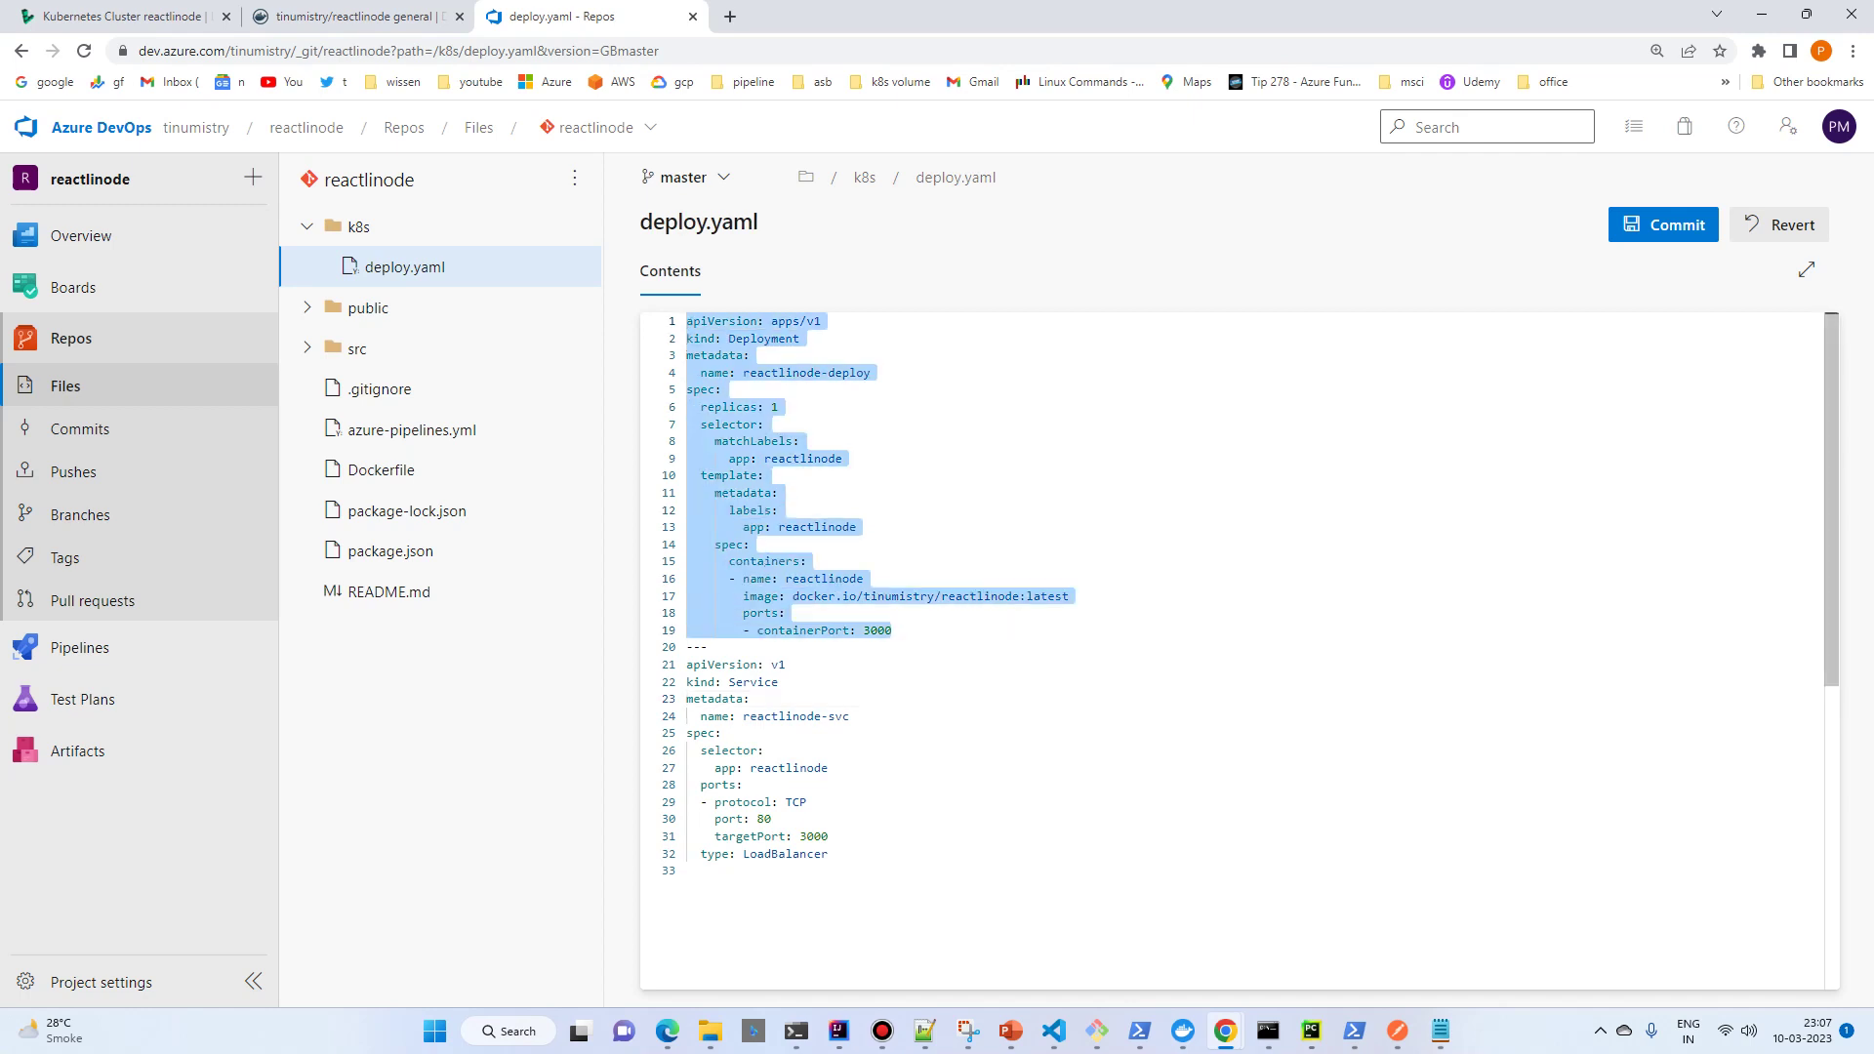
drag(835, 854, 687, 665)
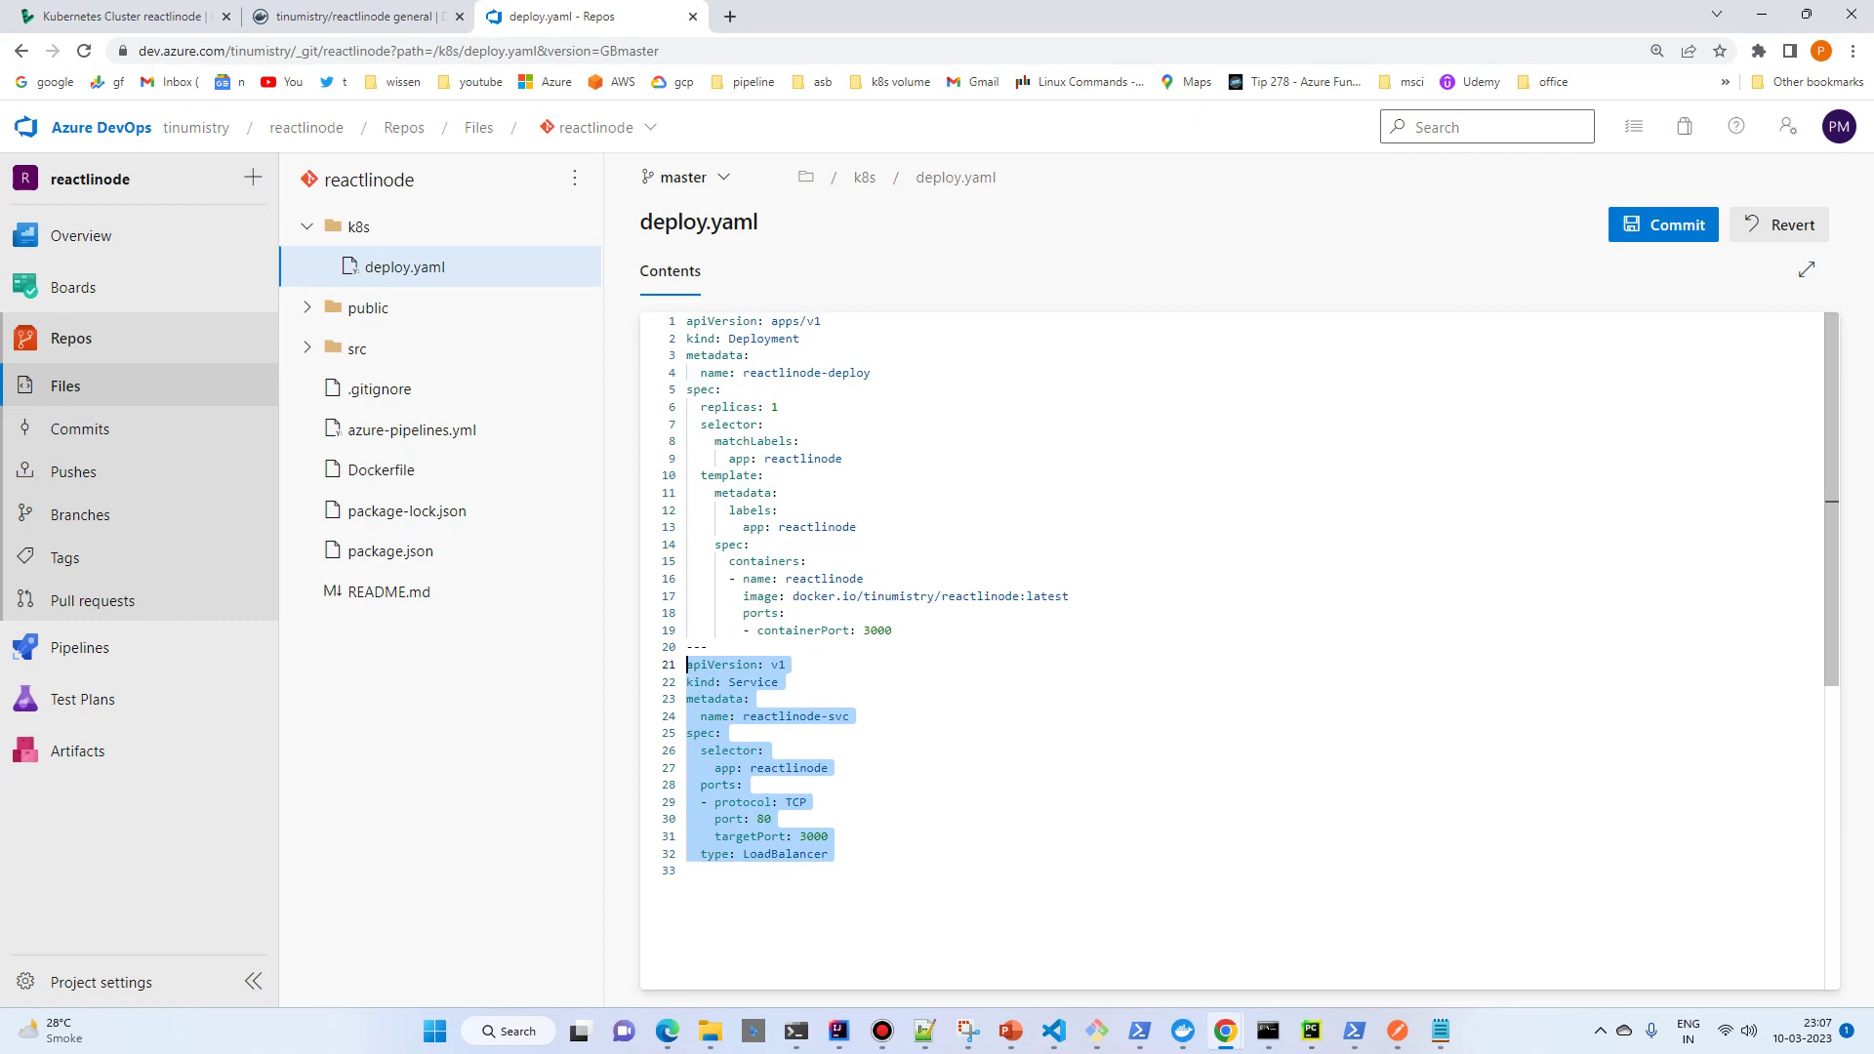
drag(829, 854, 687, 664)
click(771, 819)
double_click(785, 854)
click(767, 750)
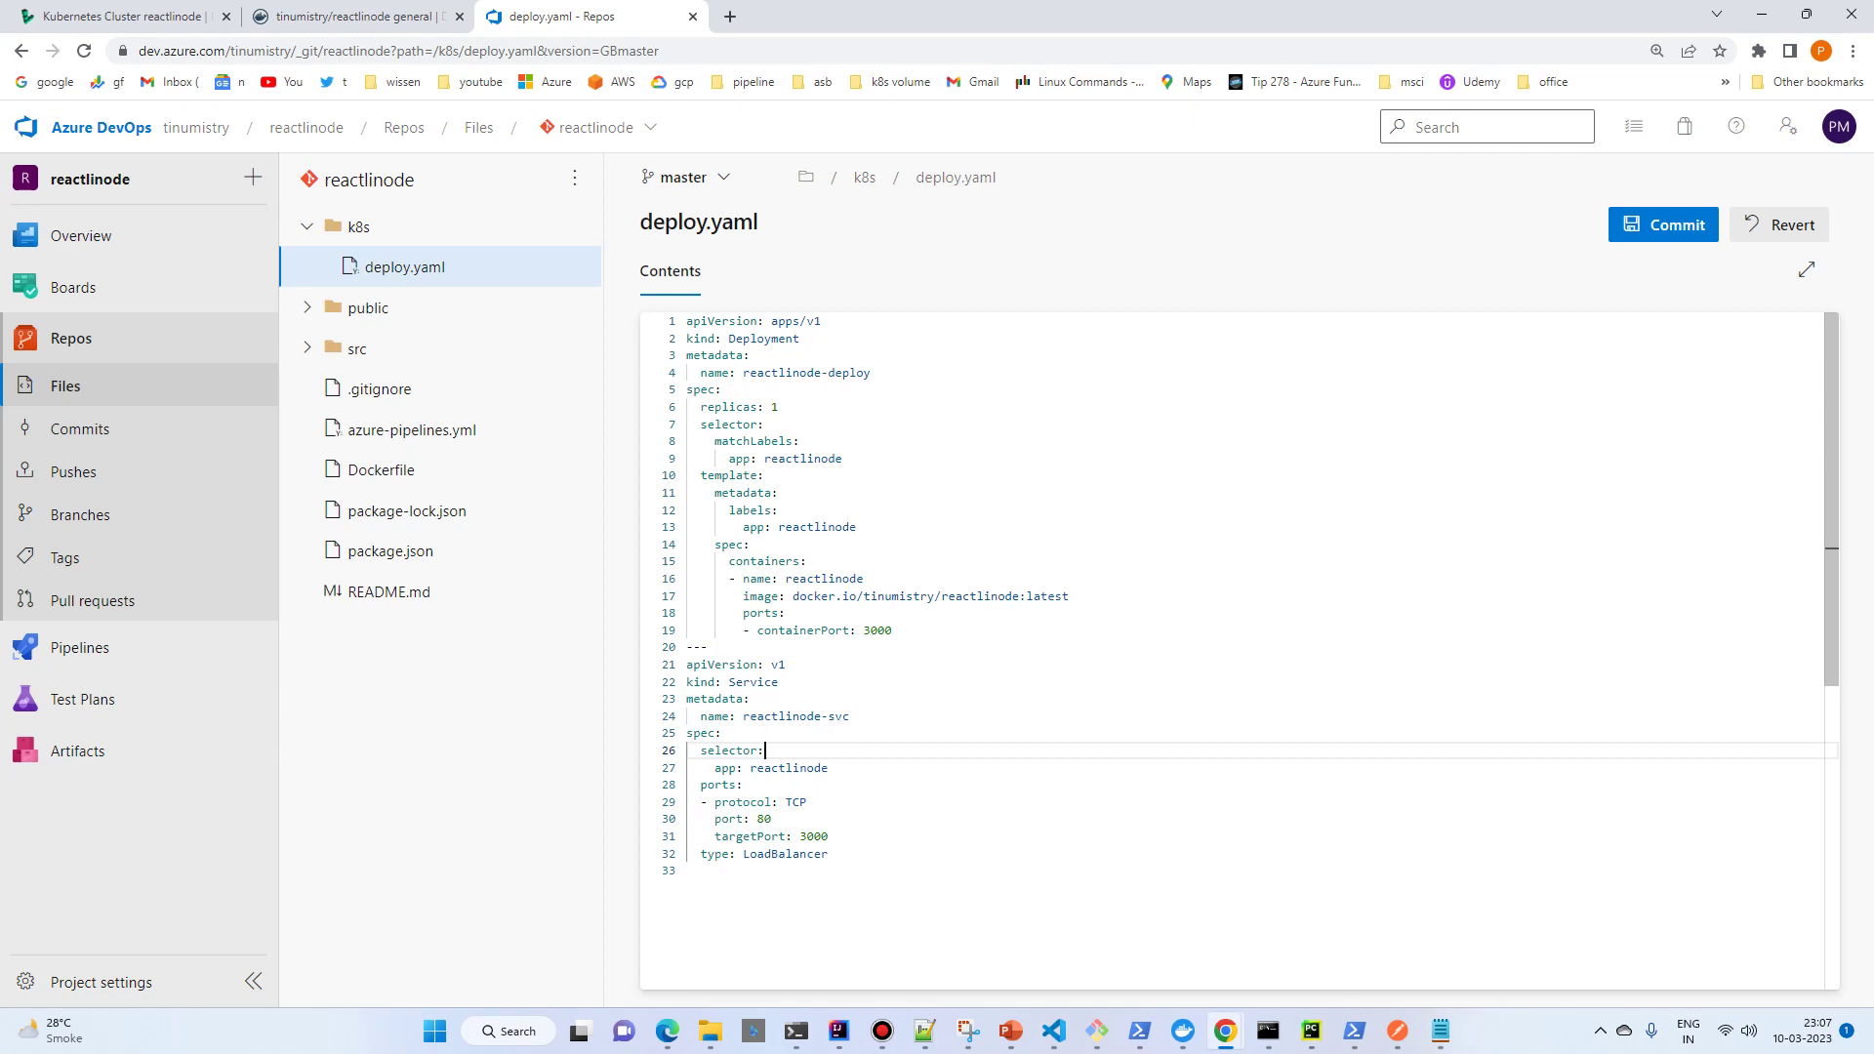
Examine the Deployment's name, replicas, selector, pod labels and container spec, including each part of the image path and the container port.
drag(743, 373, 870, 373)
click(843, 459)
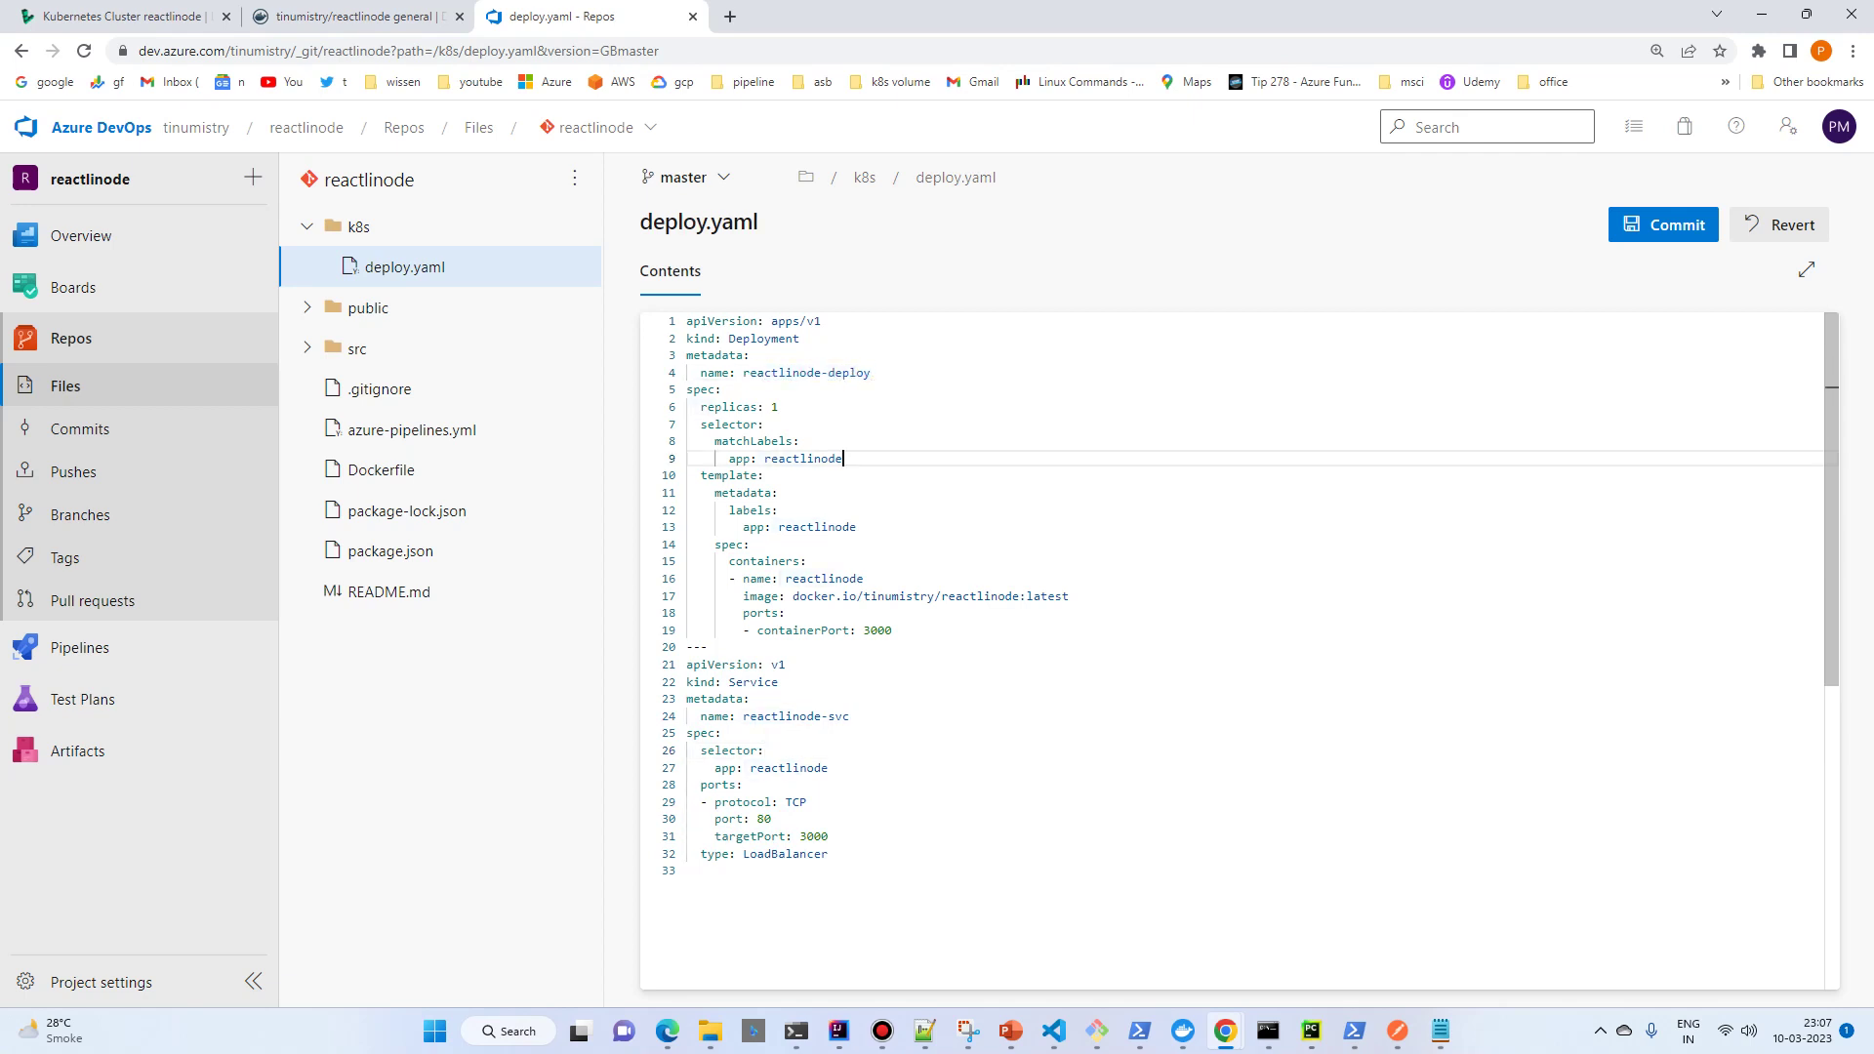
drag(699, 407, 780, 407)
click(801, 441)
drag(700, 407, 765, 475)
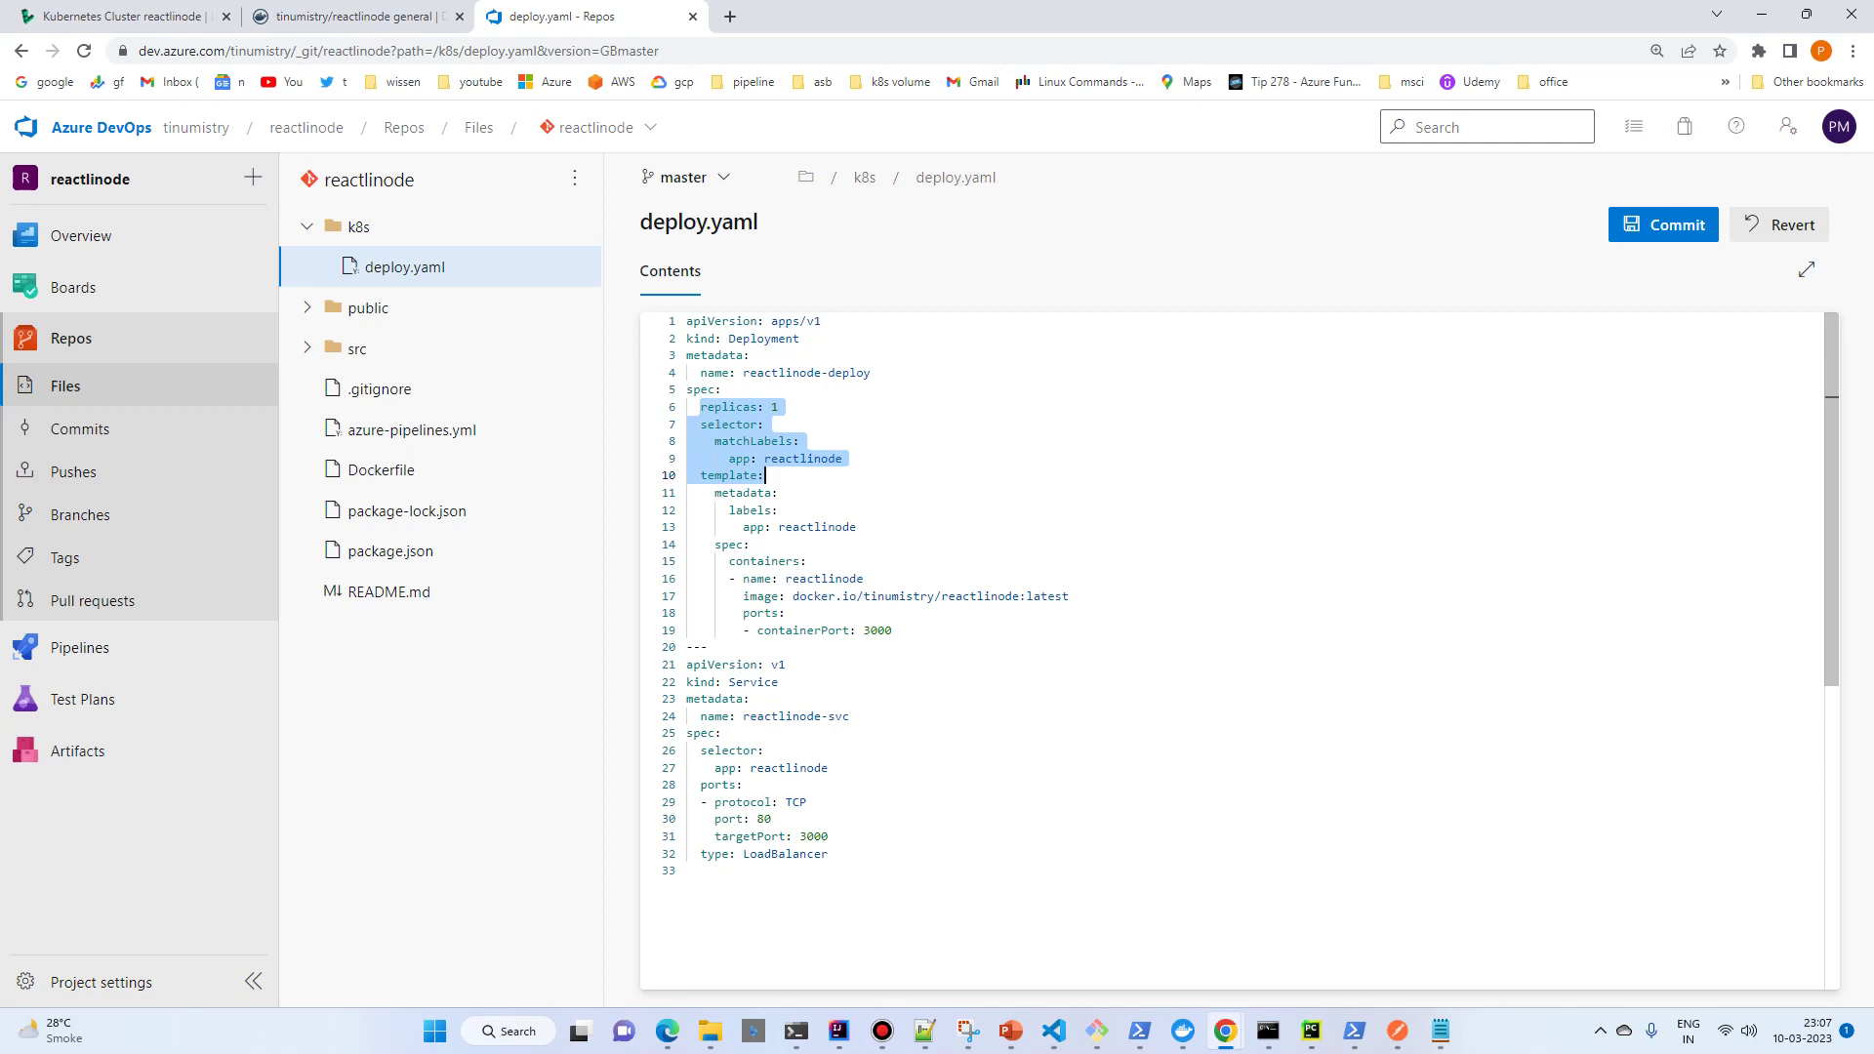
double_click(818, 528)
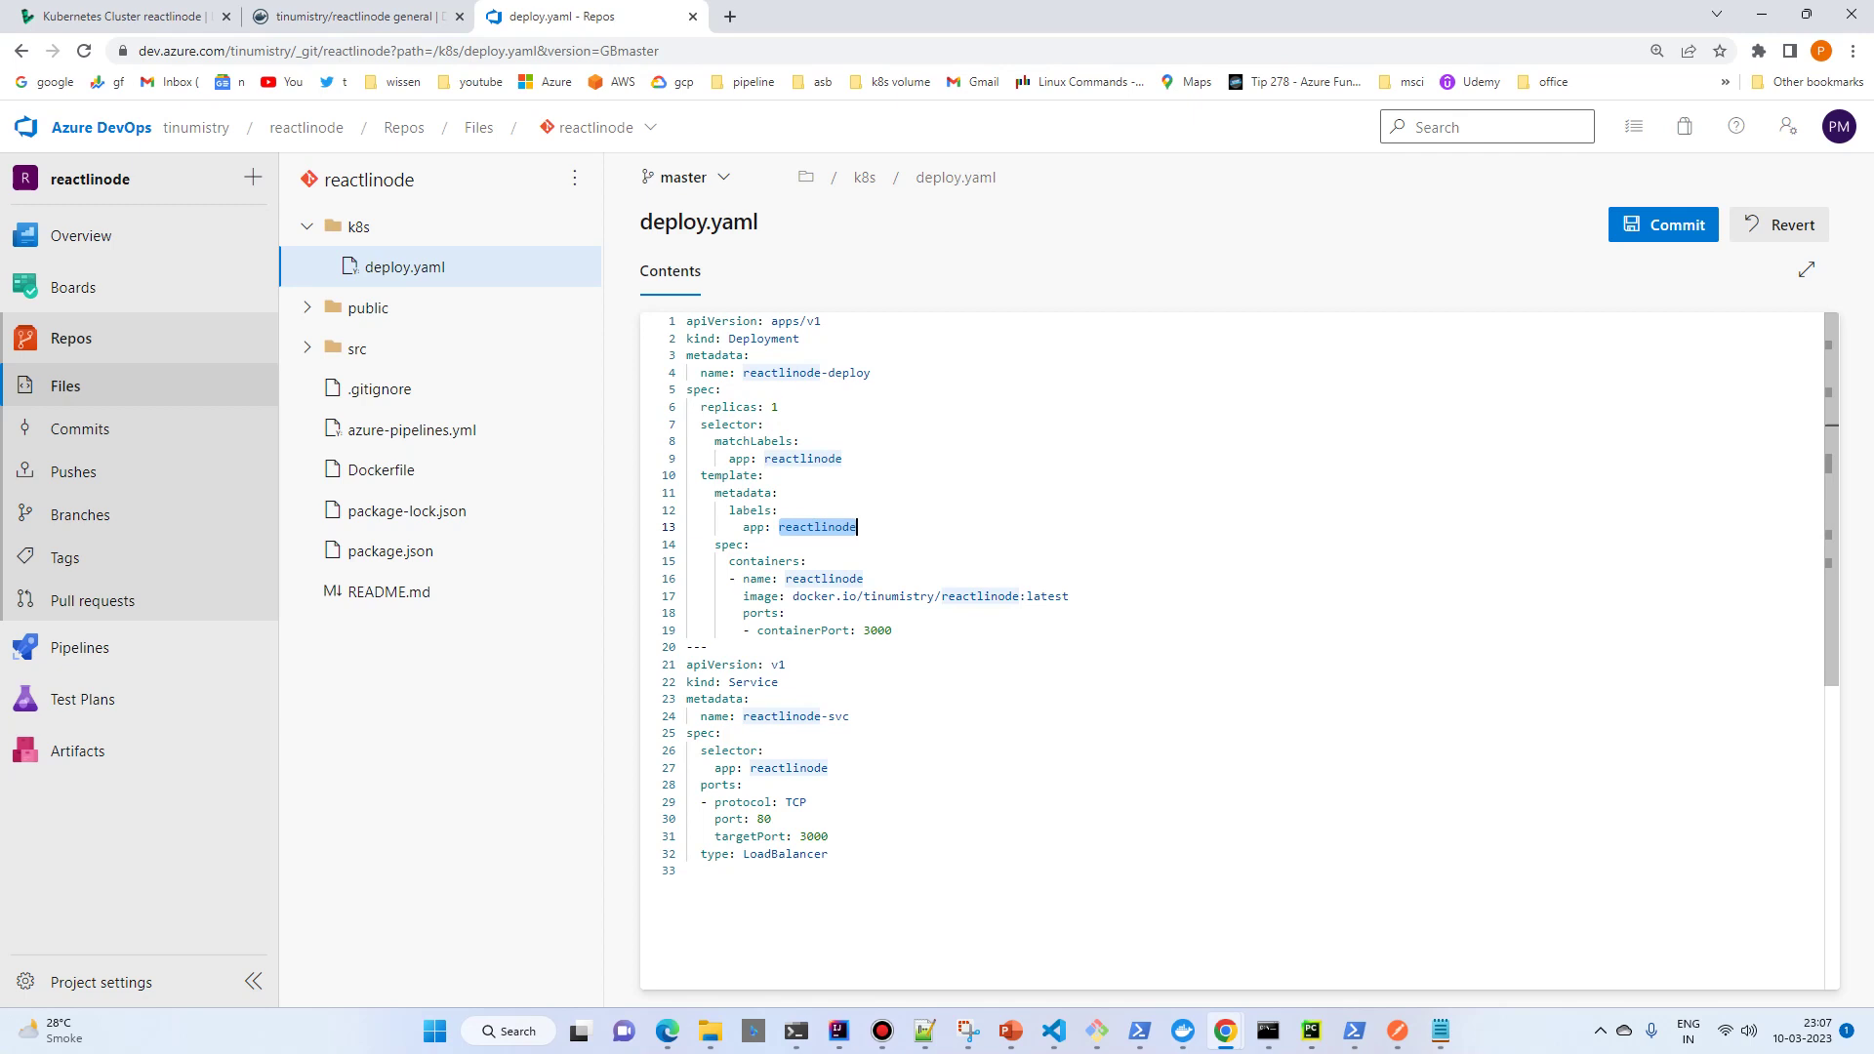
drag(716, 544, 892, 631)
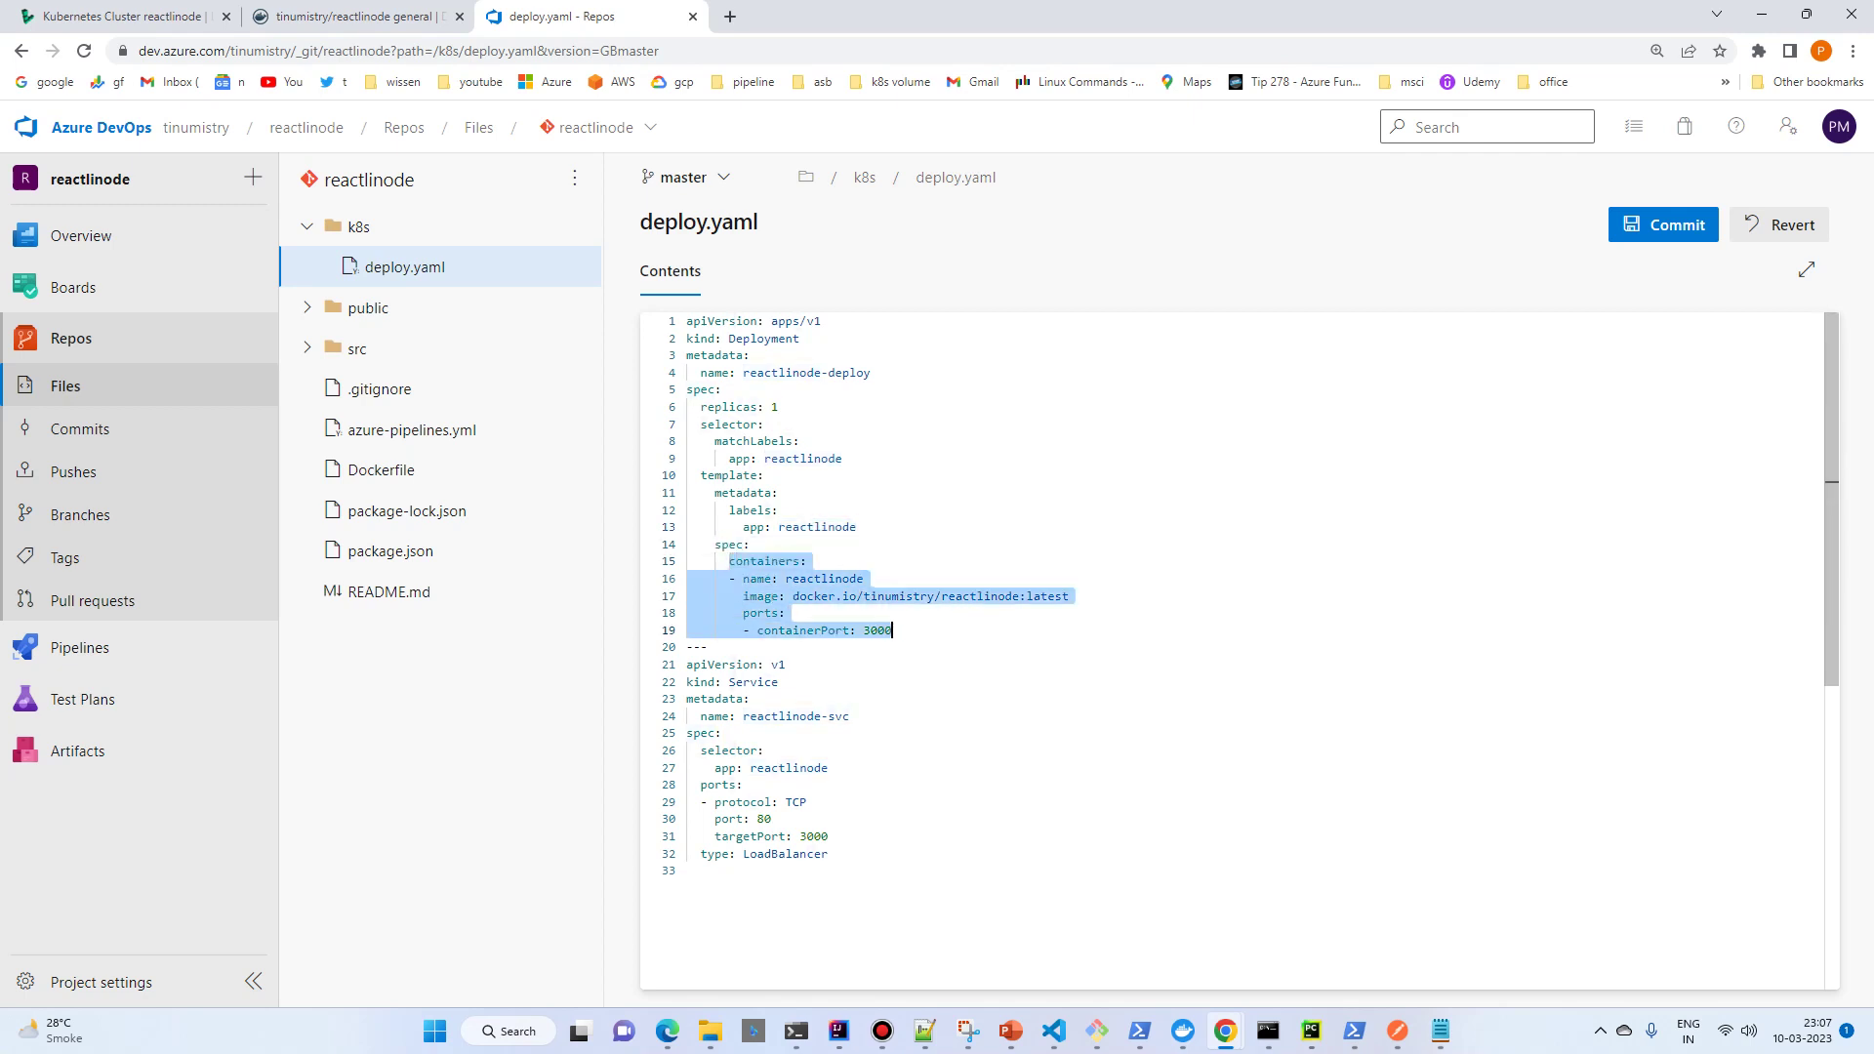
click(892, 630)
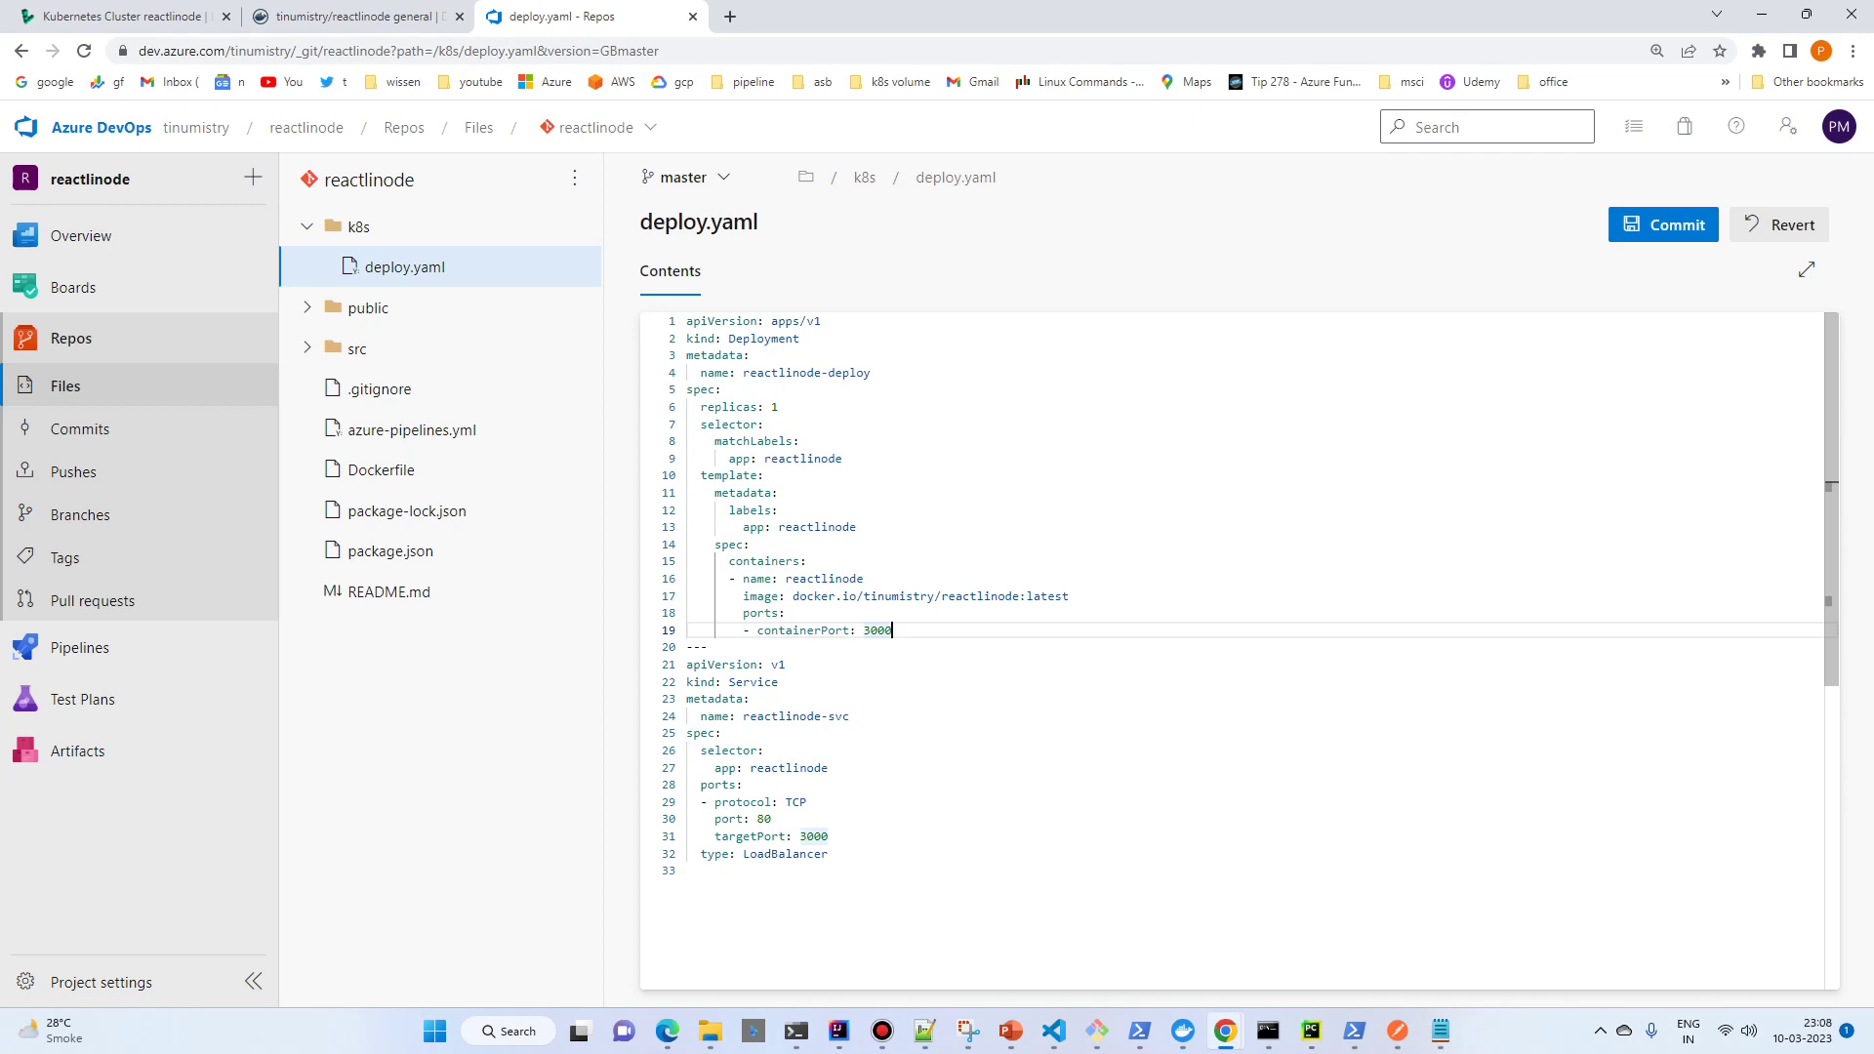
drag(942, 597, 1022, 596)
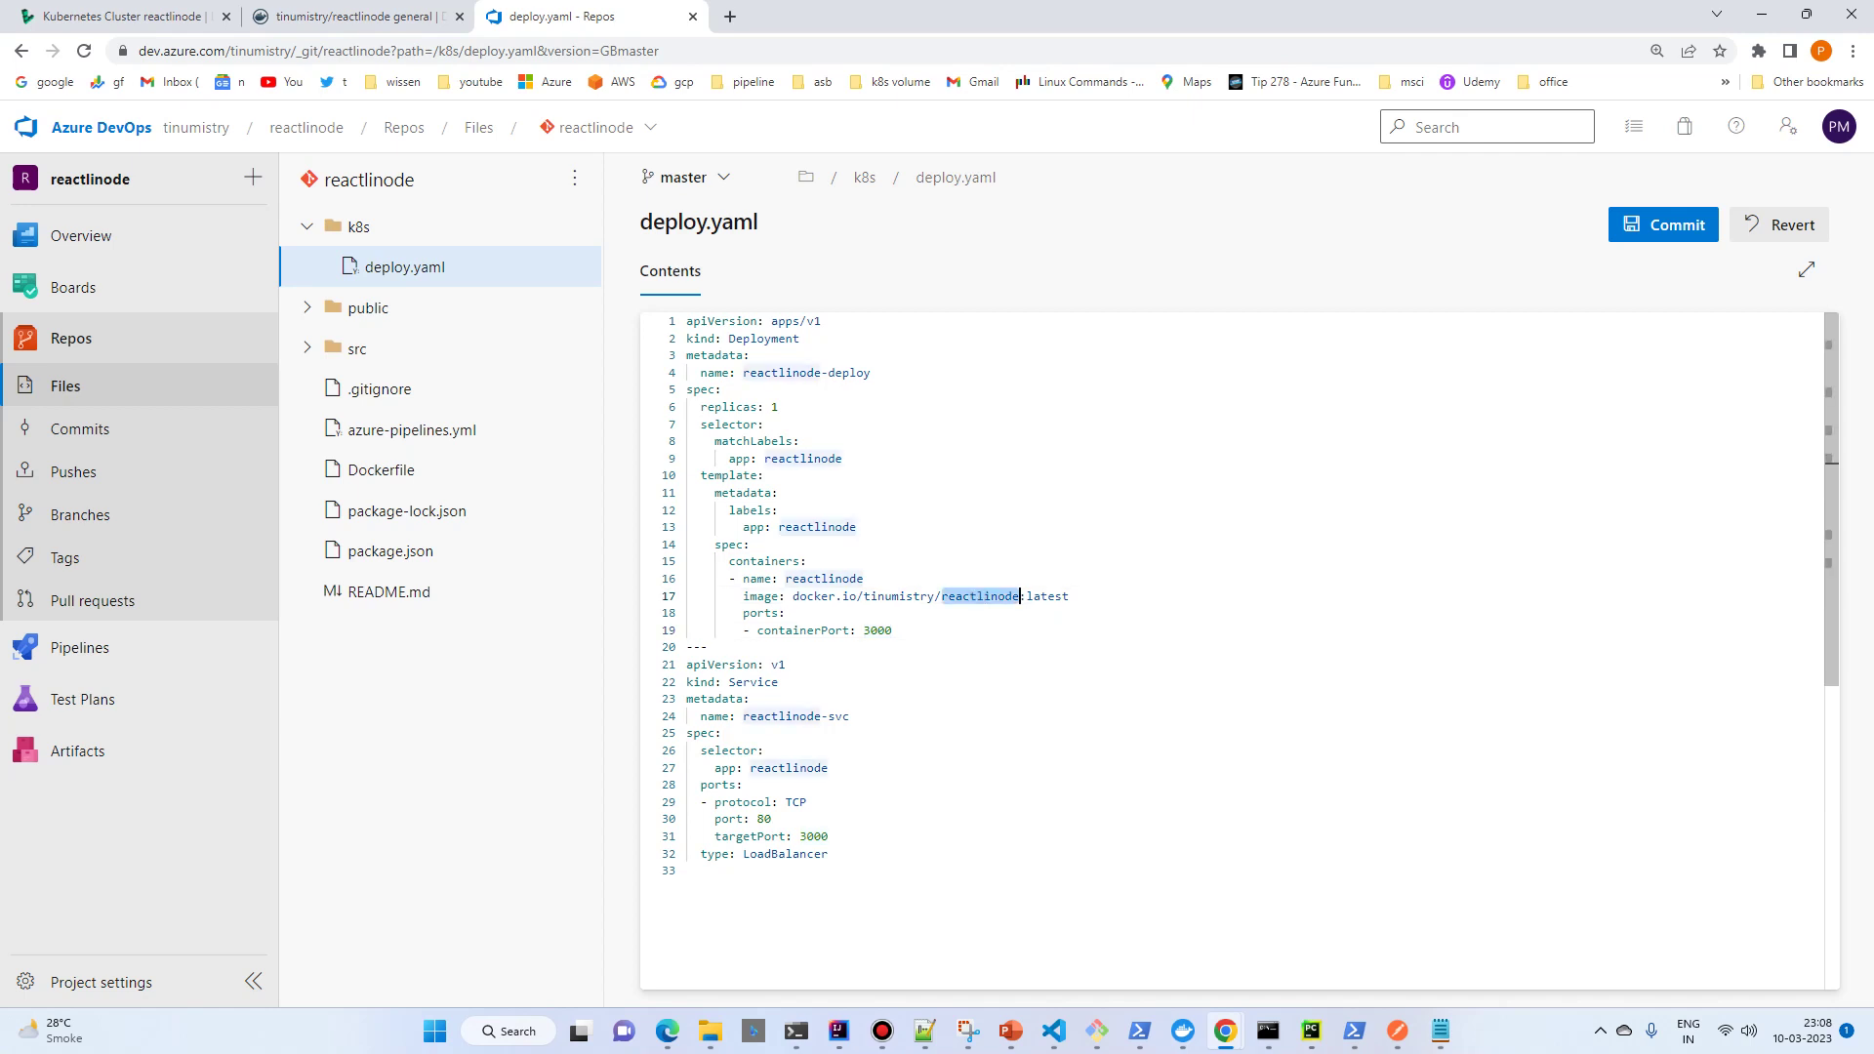
drag(856, 597, 793, 597)
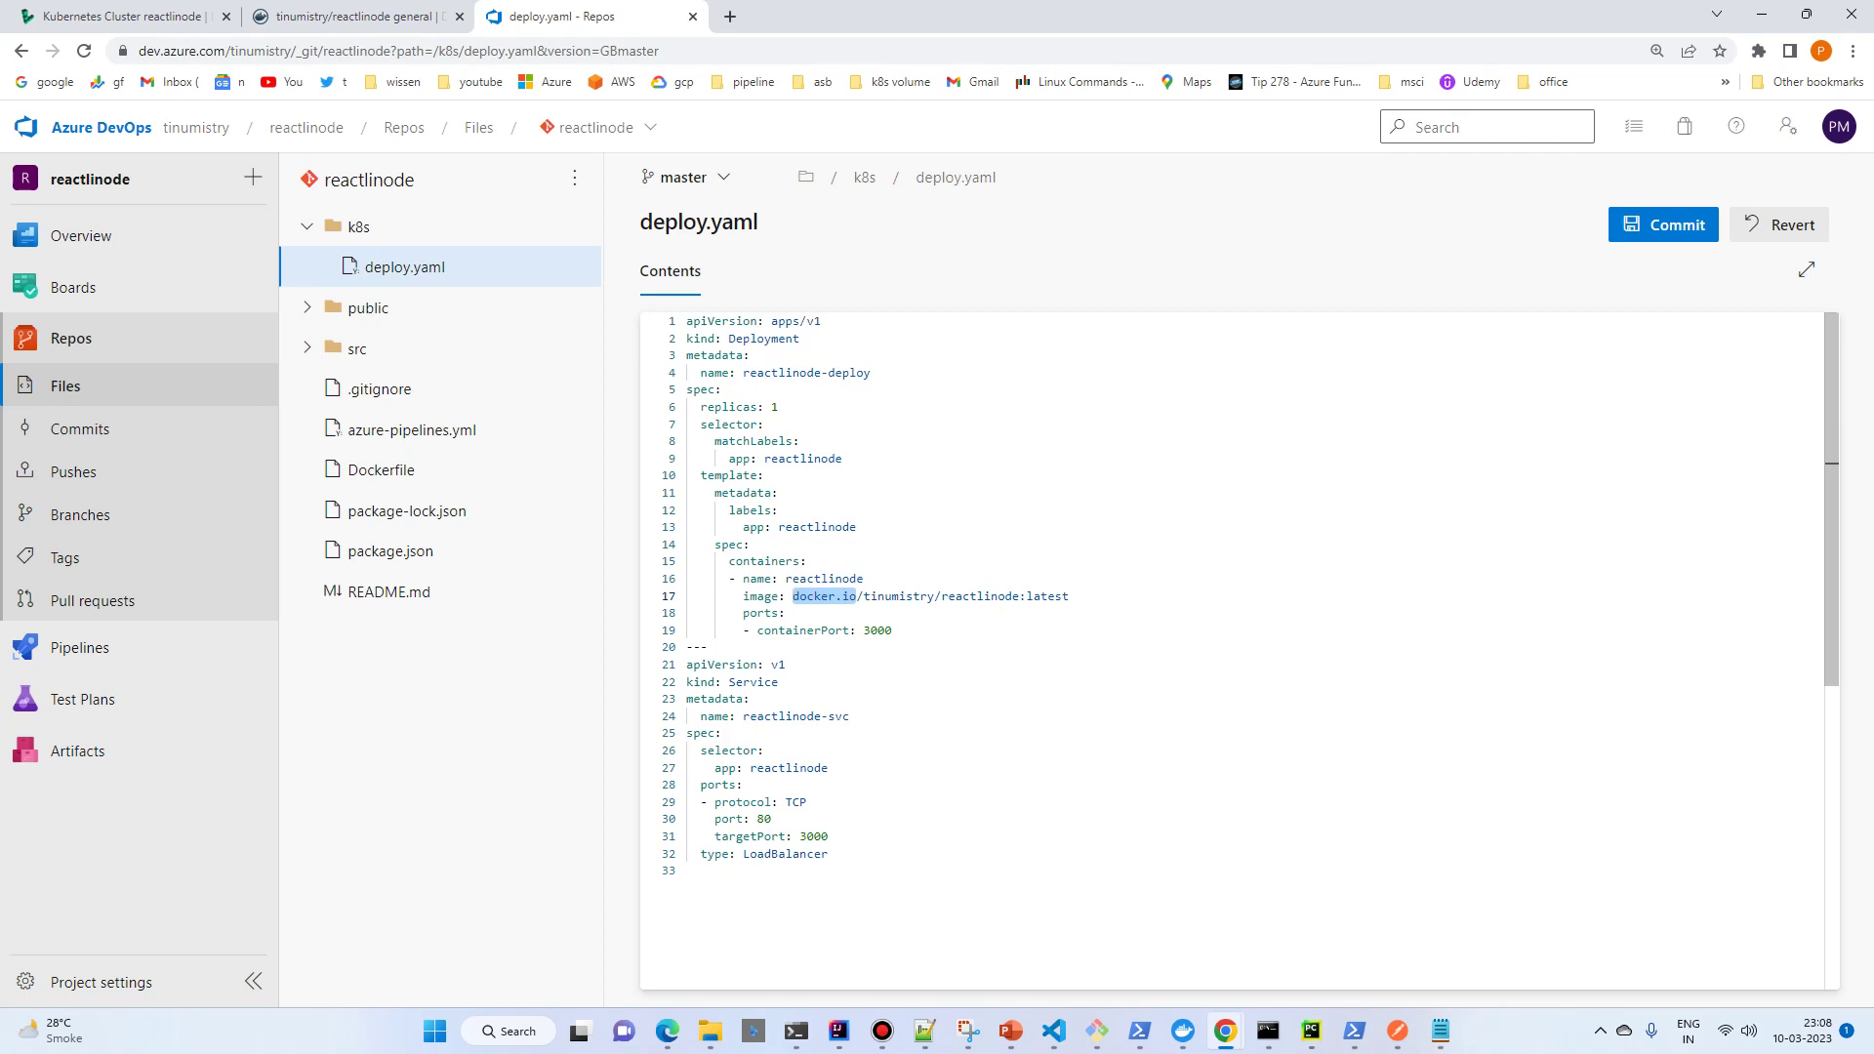
double_click(898, 597)
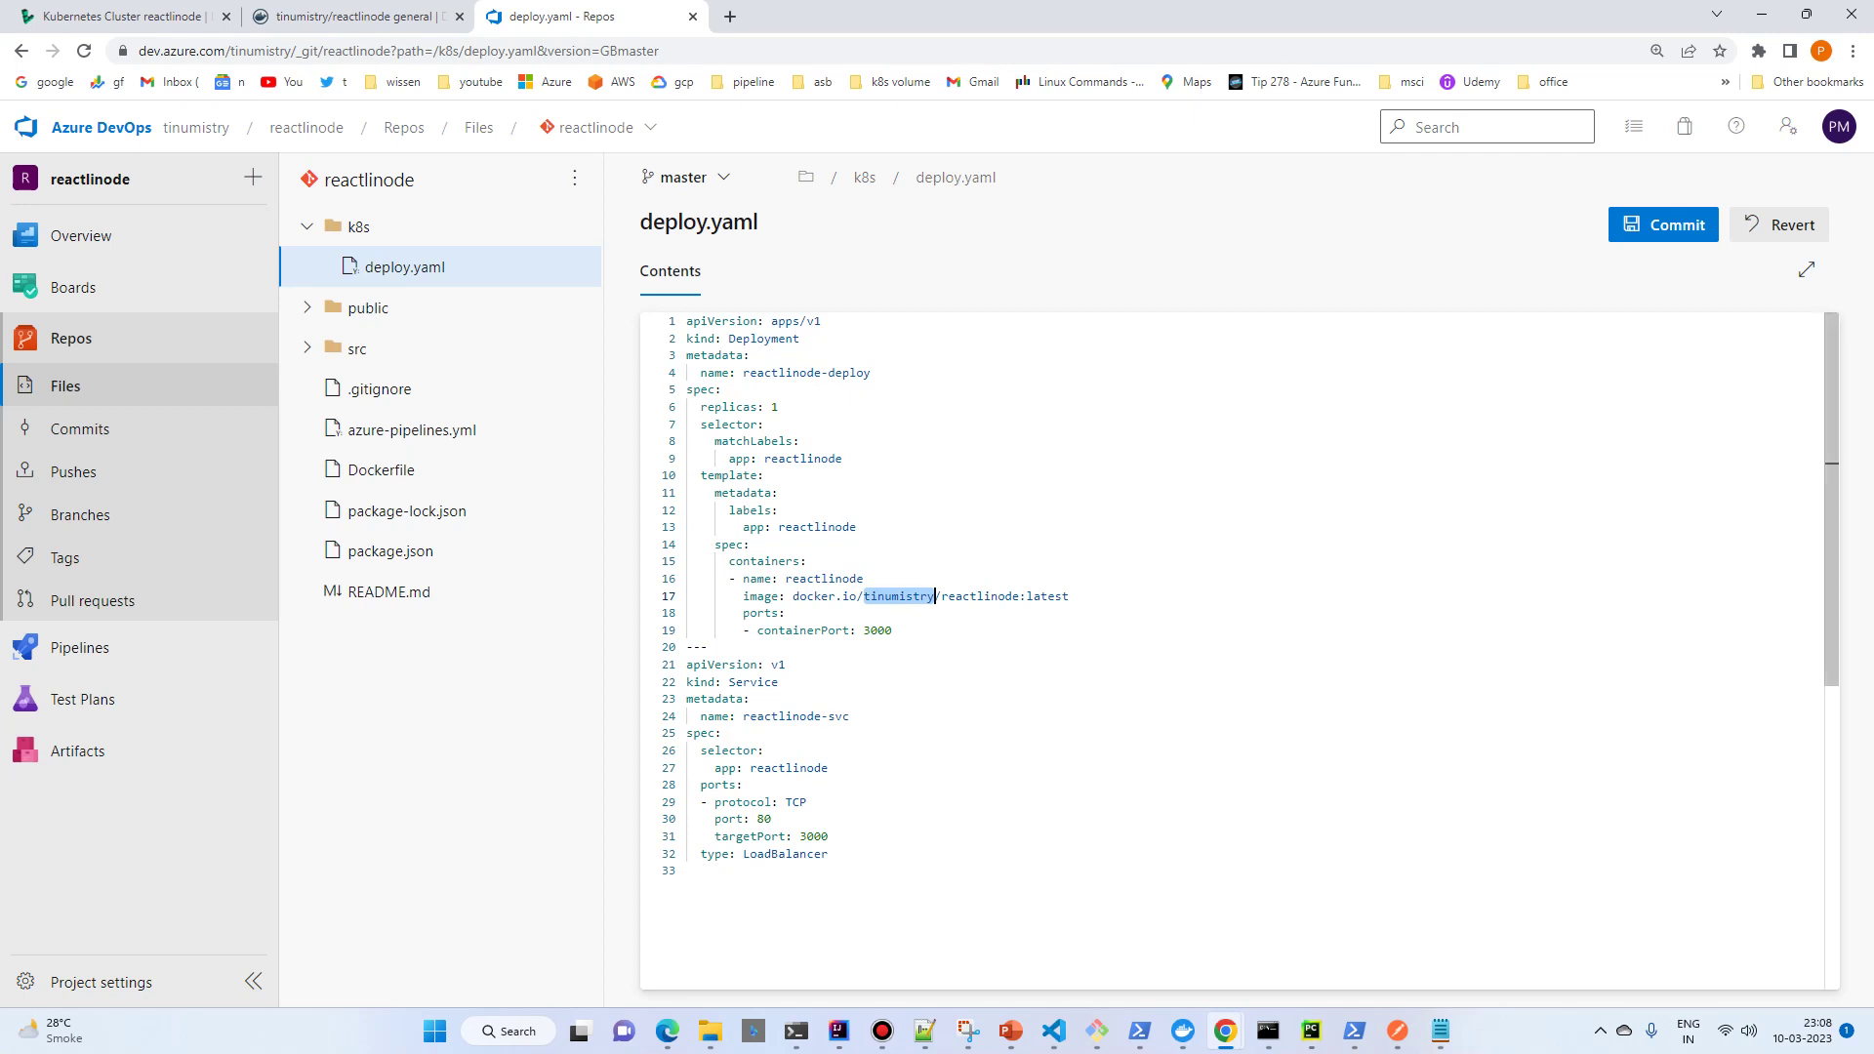
double_click(981, 596)
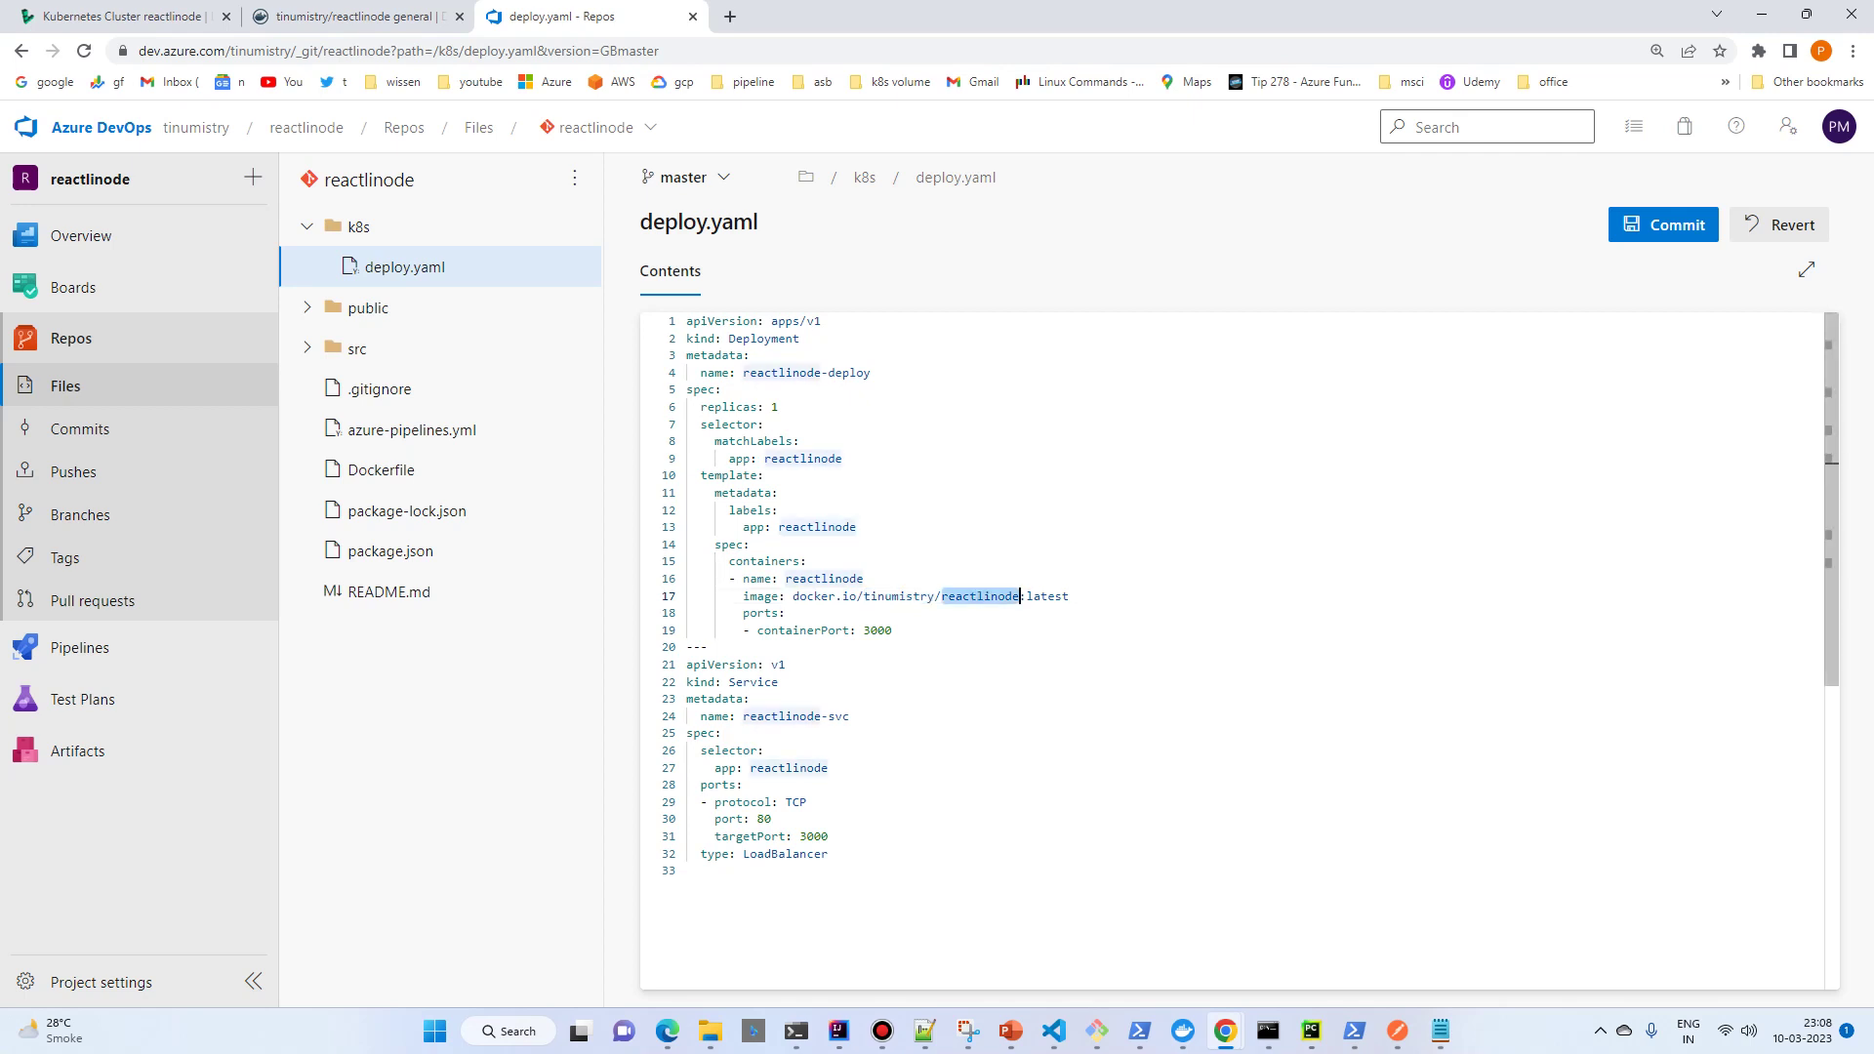
double_click(1048, 596)
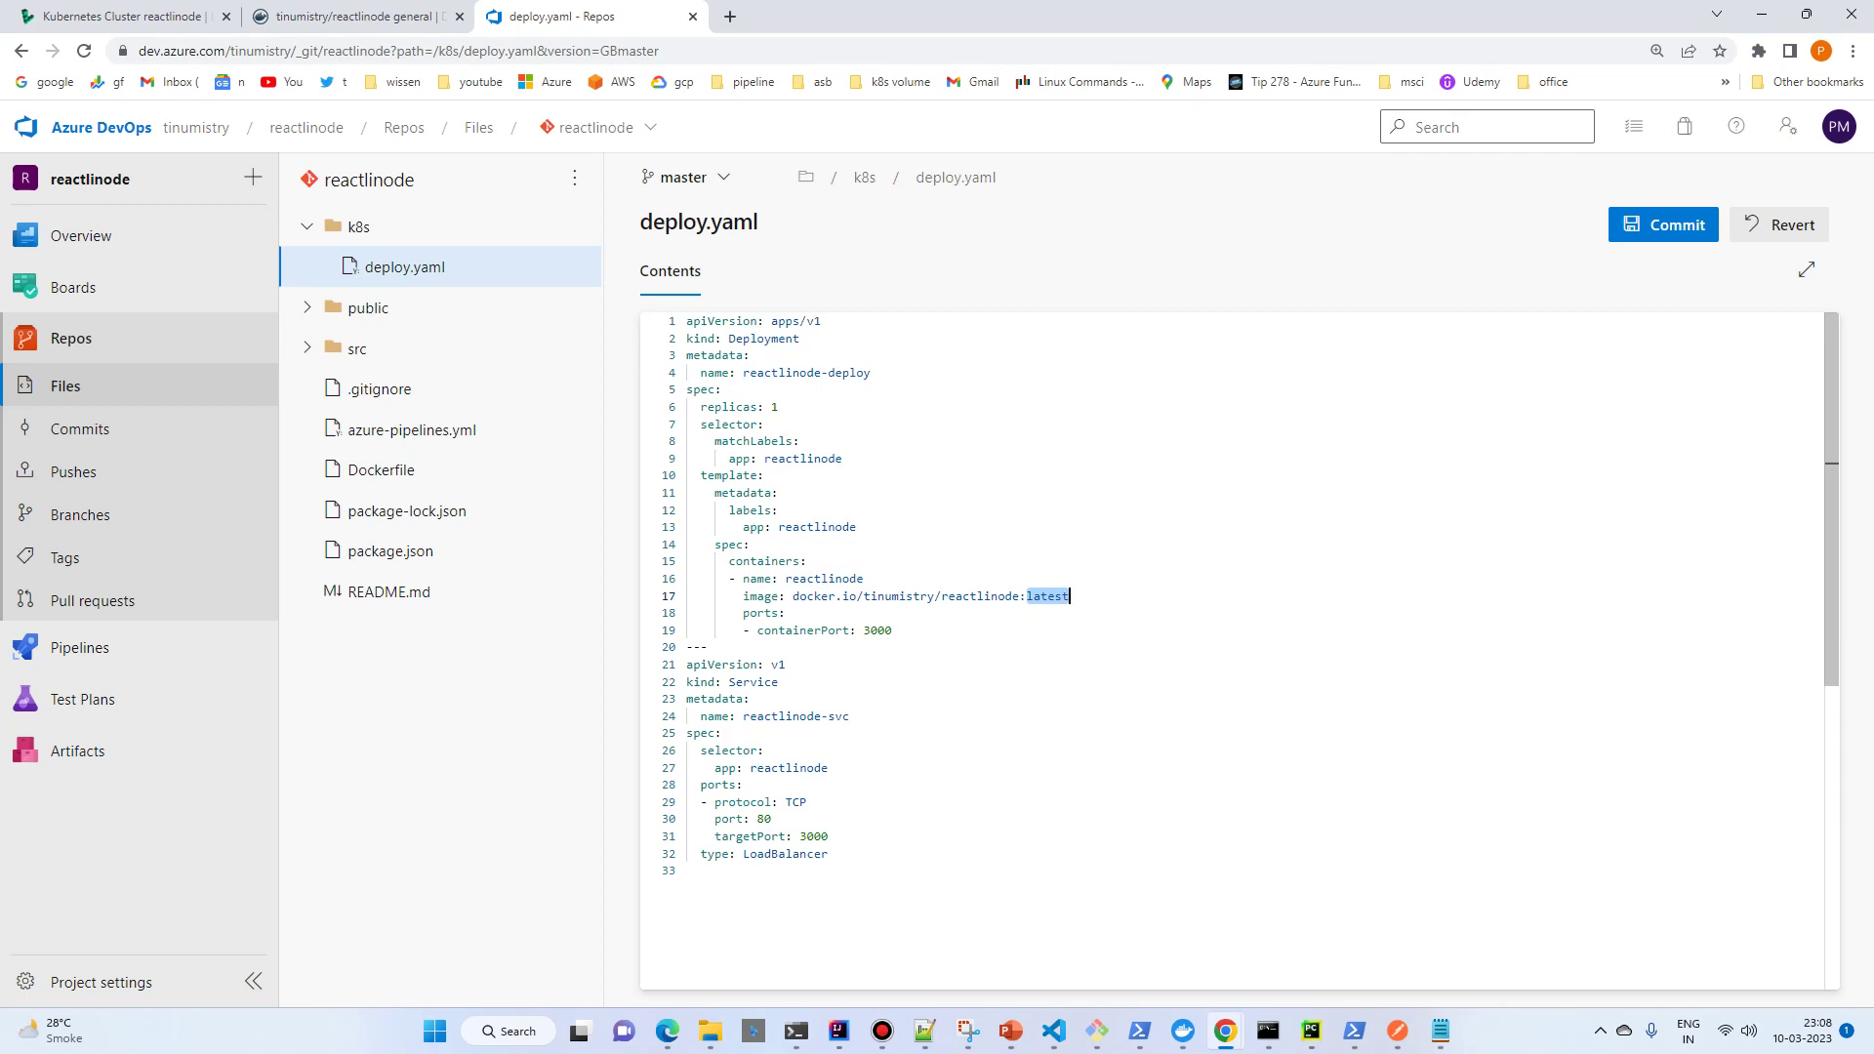
drag(892, 630, 772, 630)
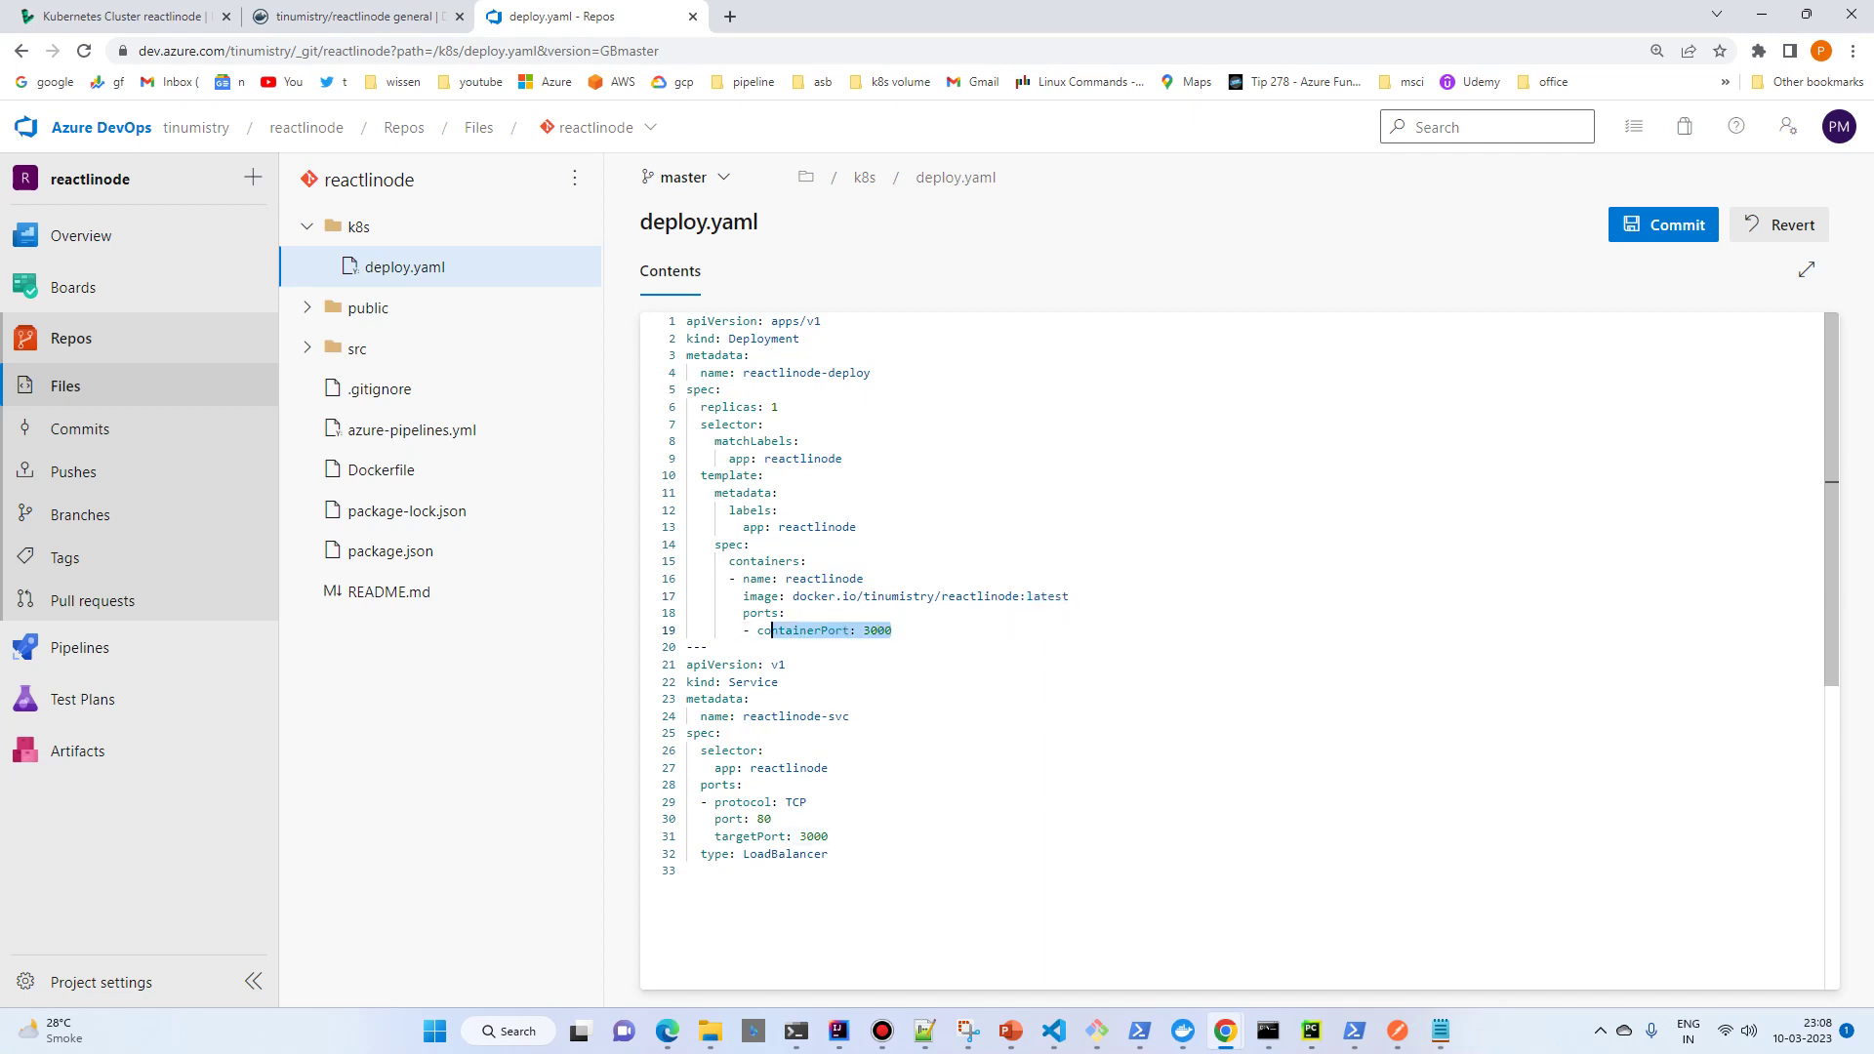
Examine the Service's port mapping, type, kind and name in deploy.yaml.
drag(829, 837, 709, 819)
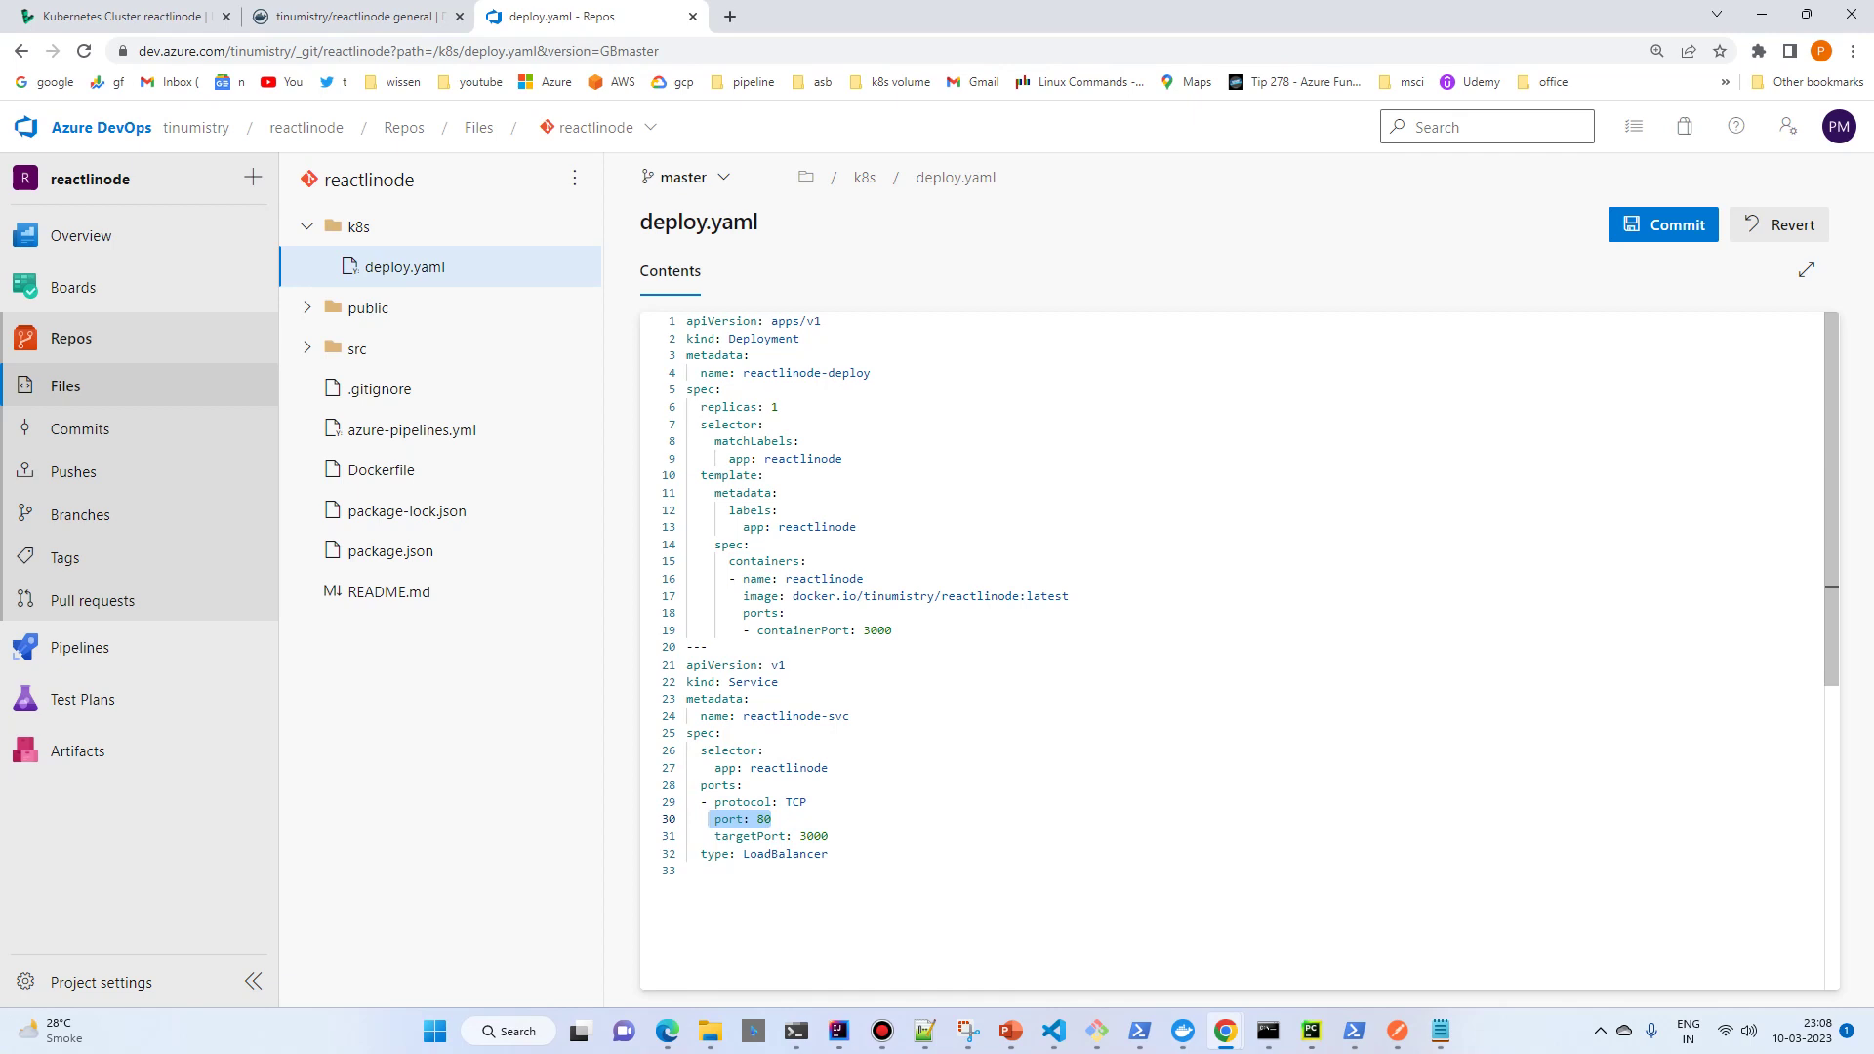
drag(829, 854, 687, 854)
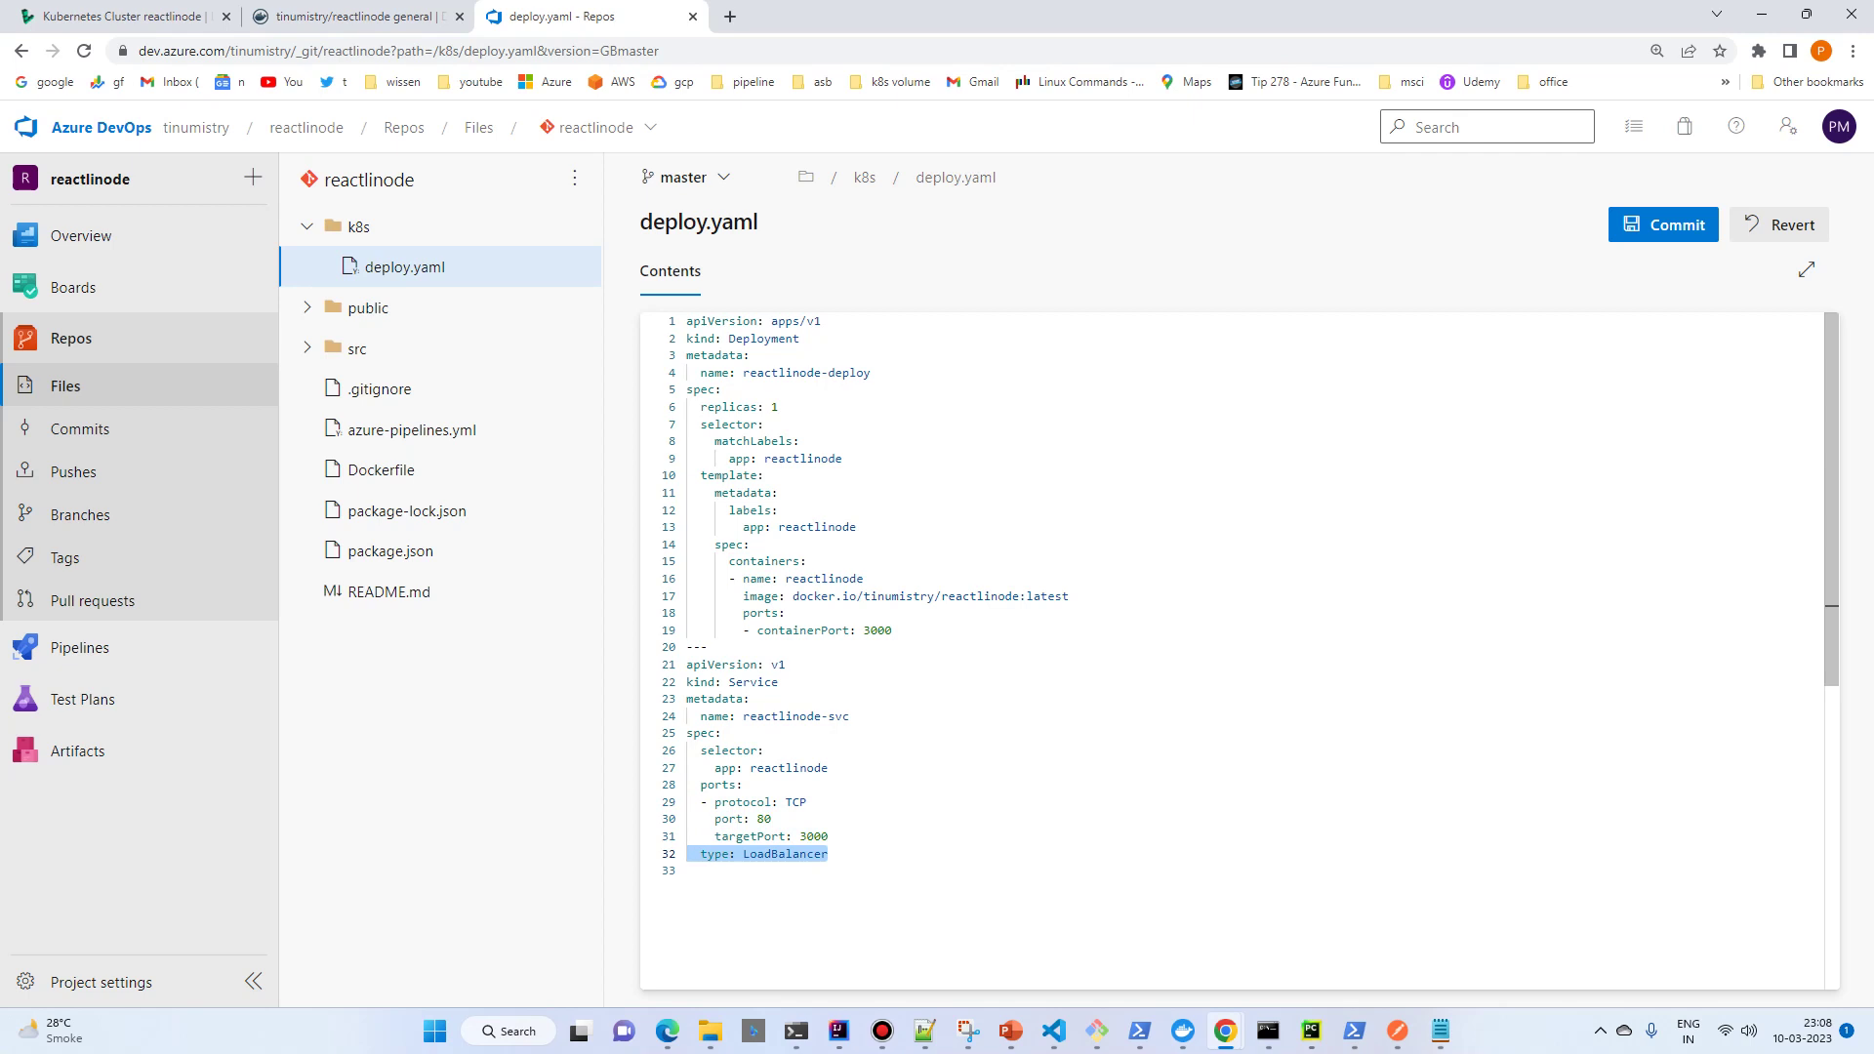
drag(849, 717, 730, 682)
Commit deploy.yaml to the master branch with the comment "Added deploy.yaml".
click(1663, 224)
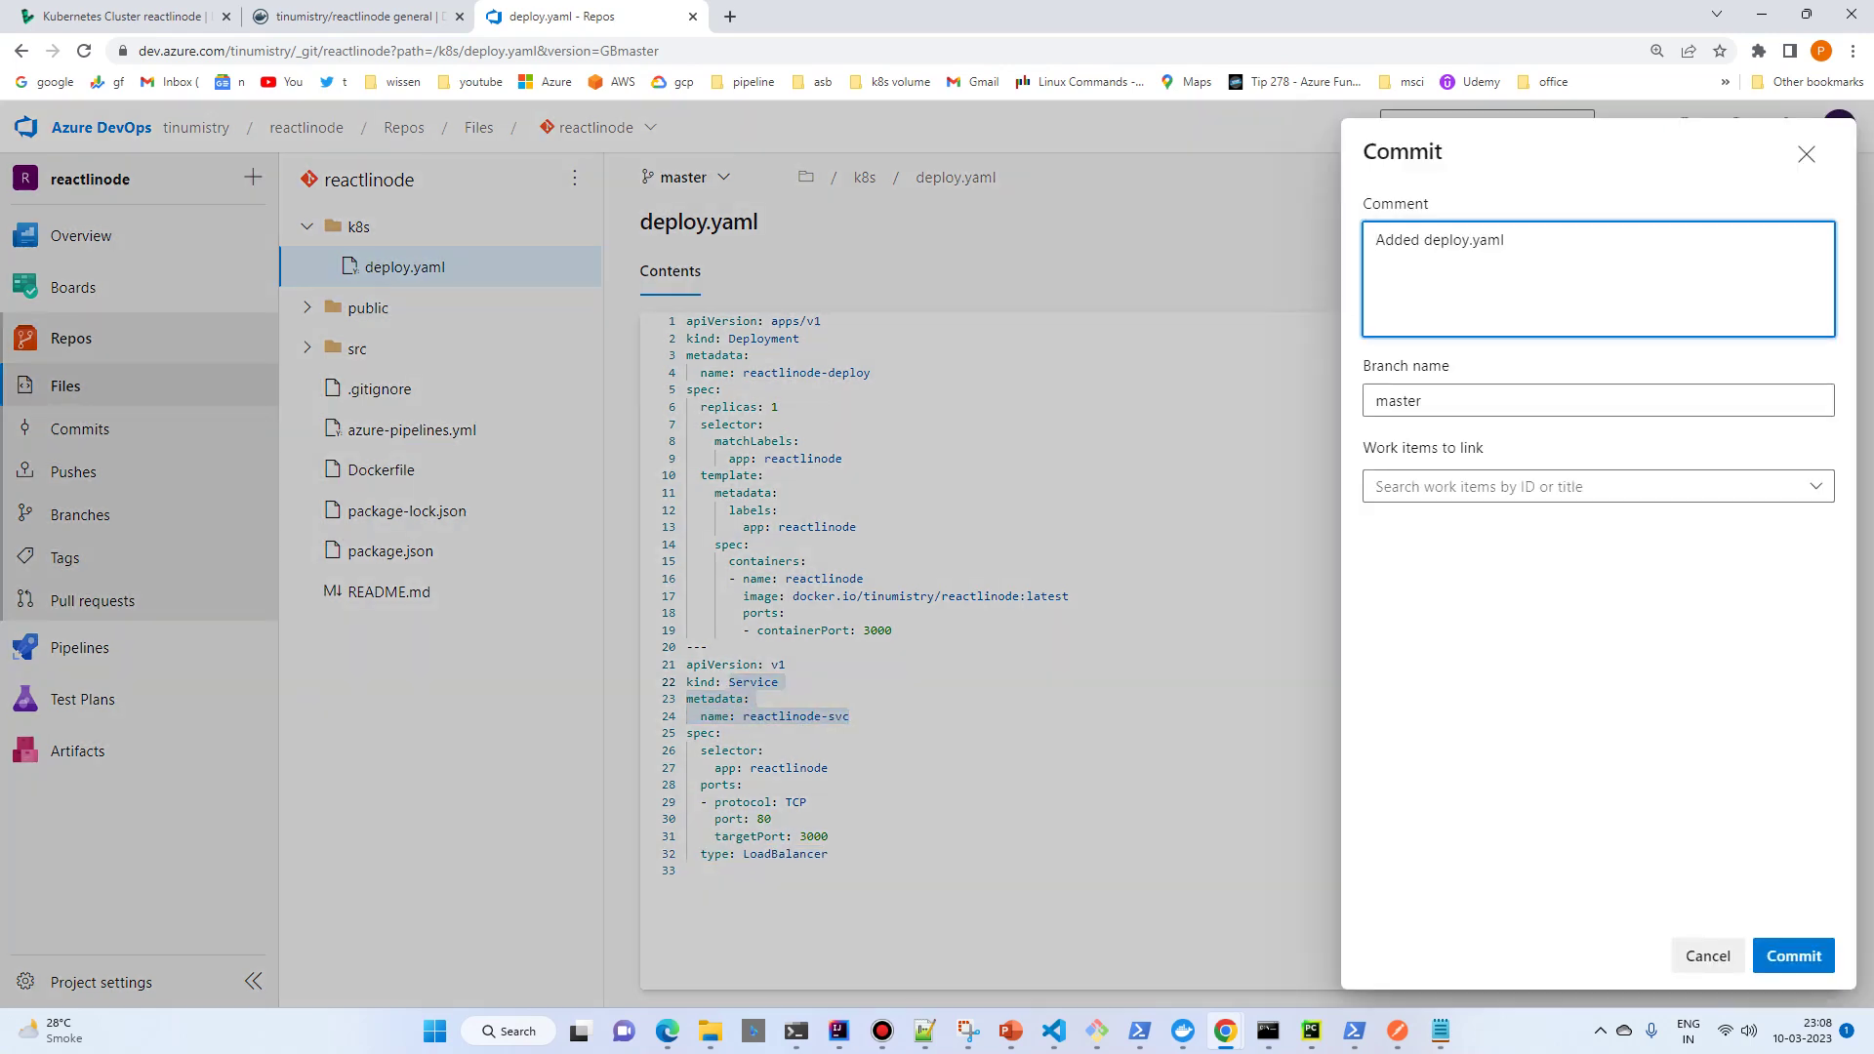
click(1794, 956)
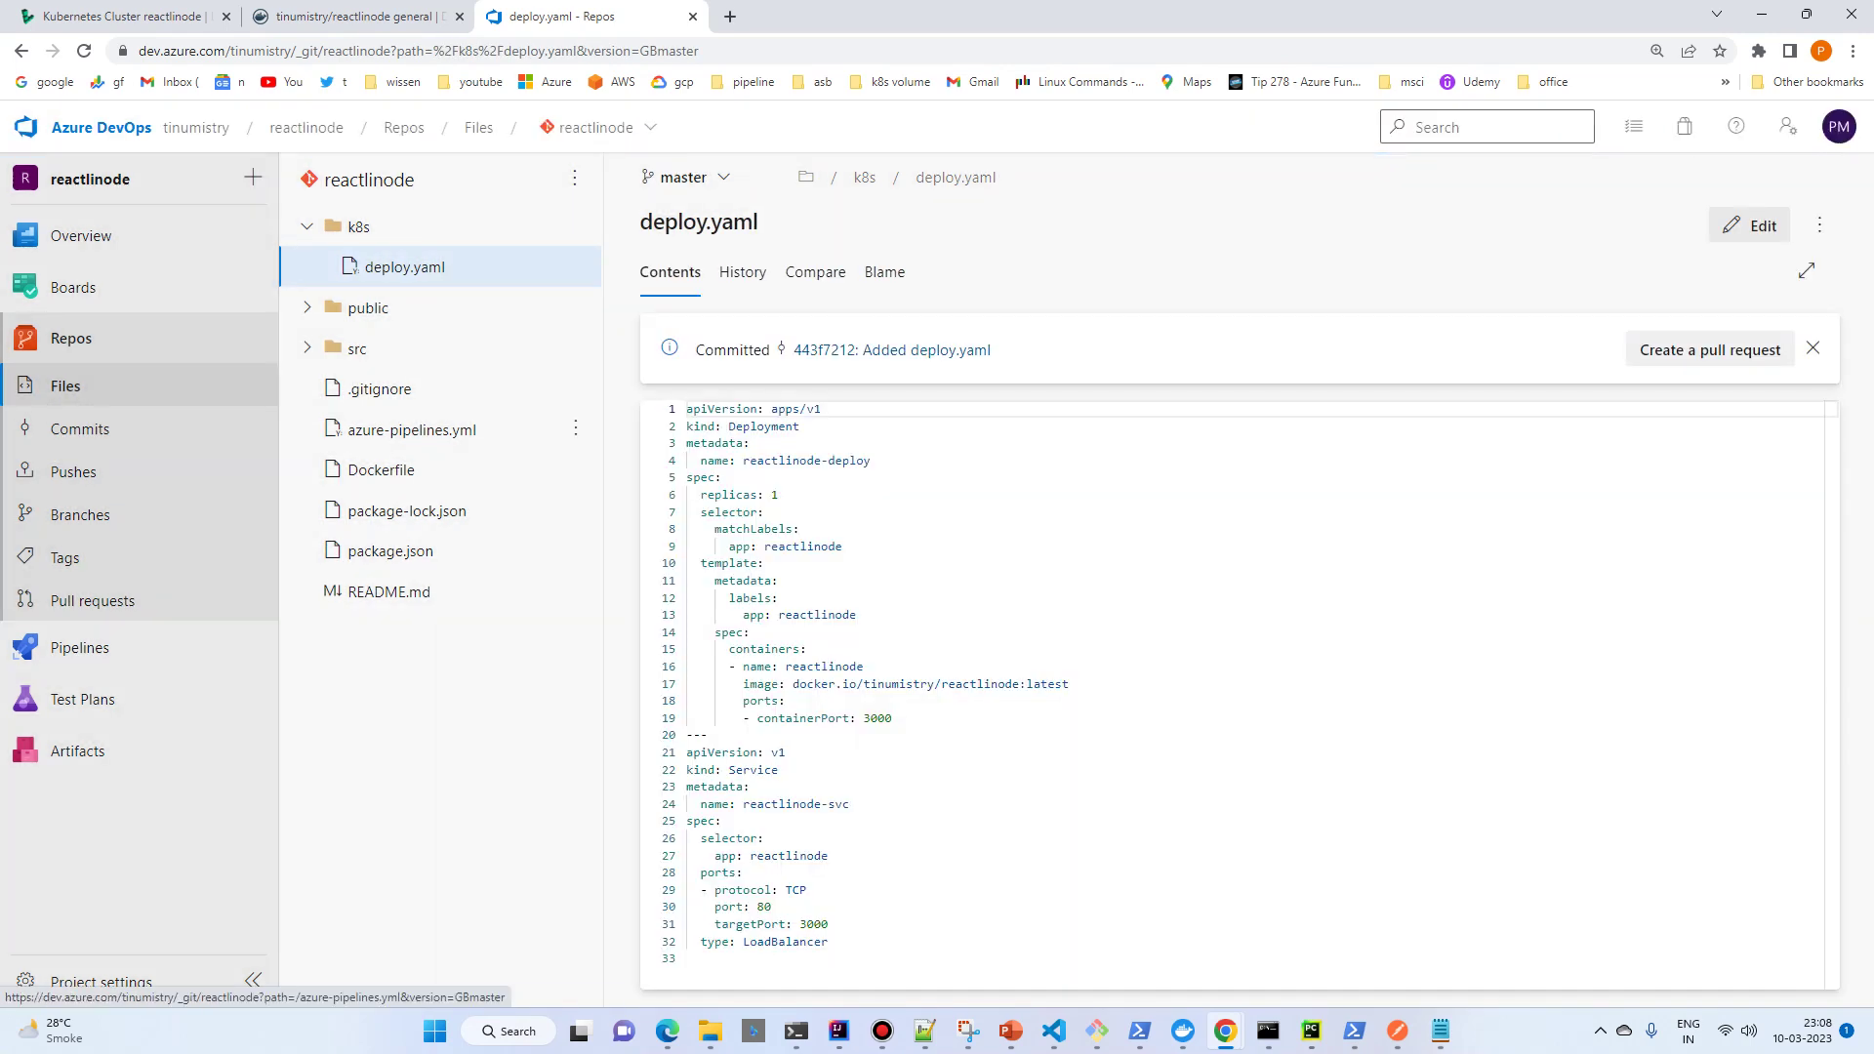
Open the reactlinode pipeline's azure-pipelines.yml in the pipeline editor and search its tasks for docker.
click(412, 429)
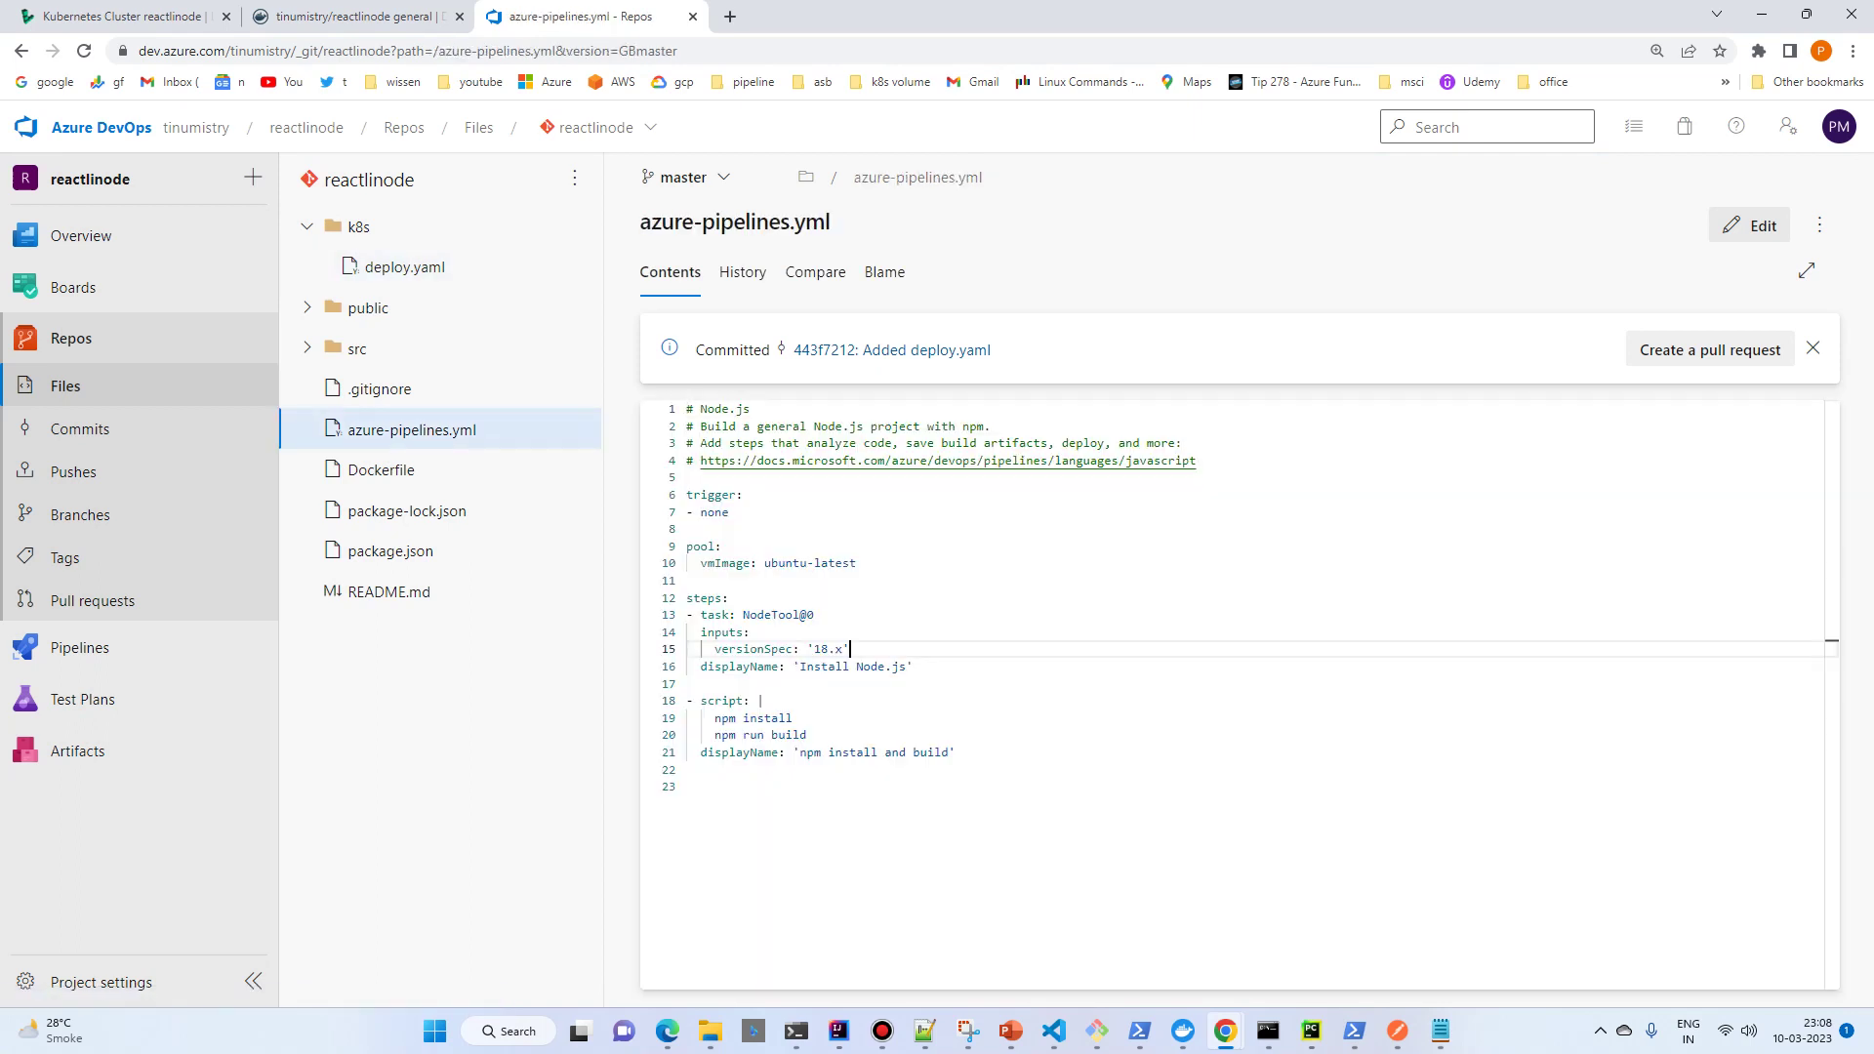
click(1750, 225)
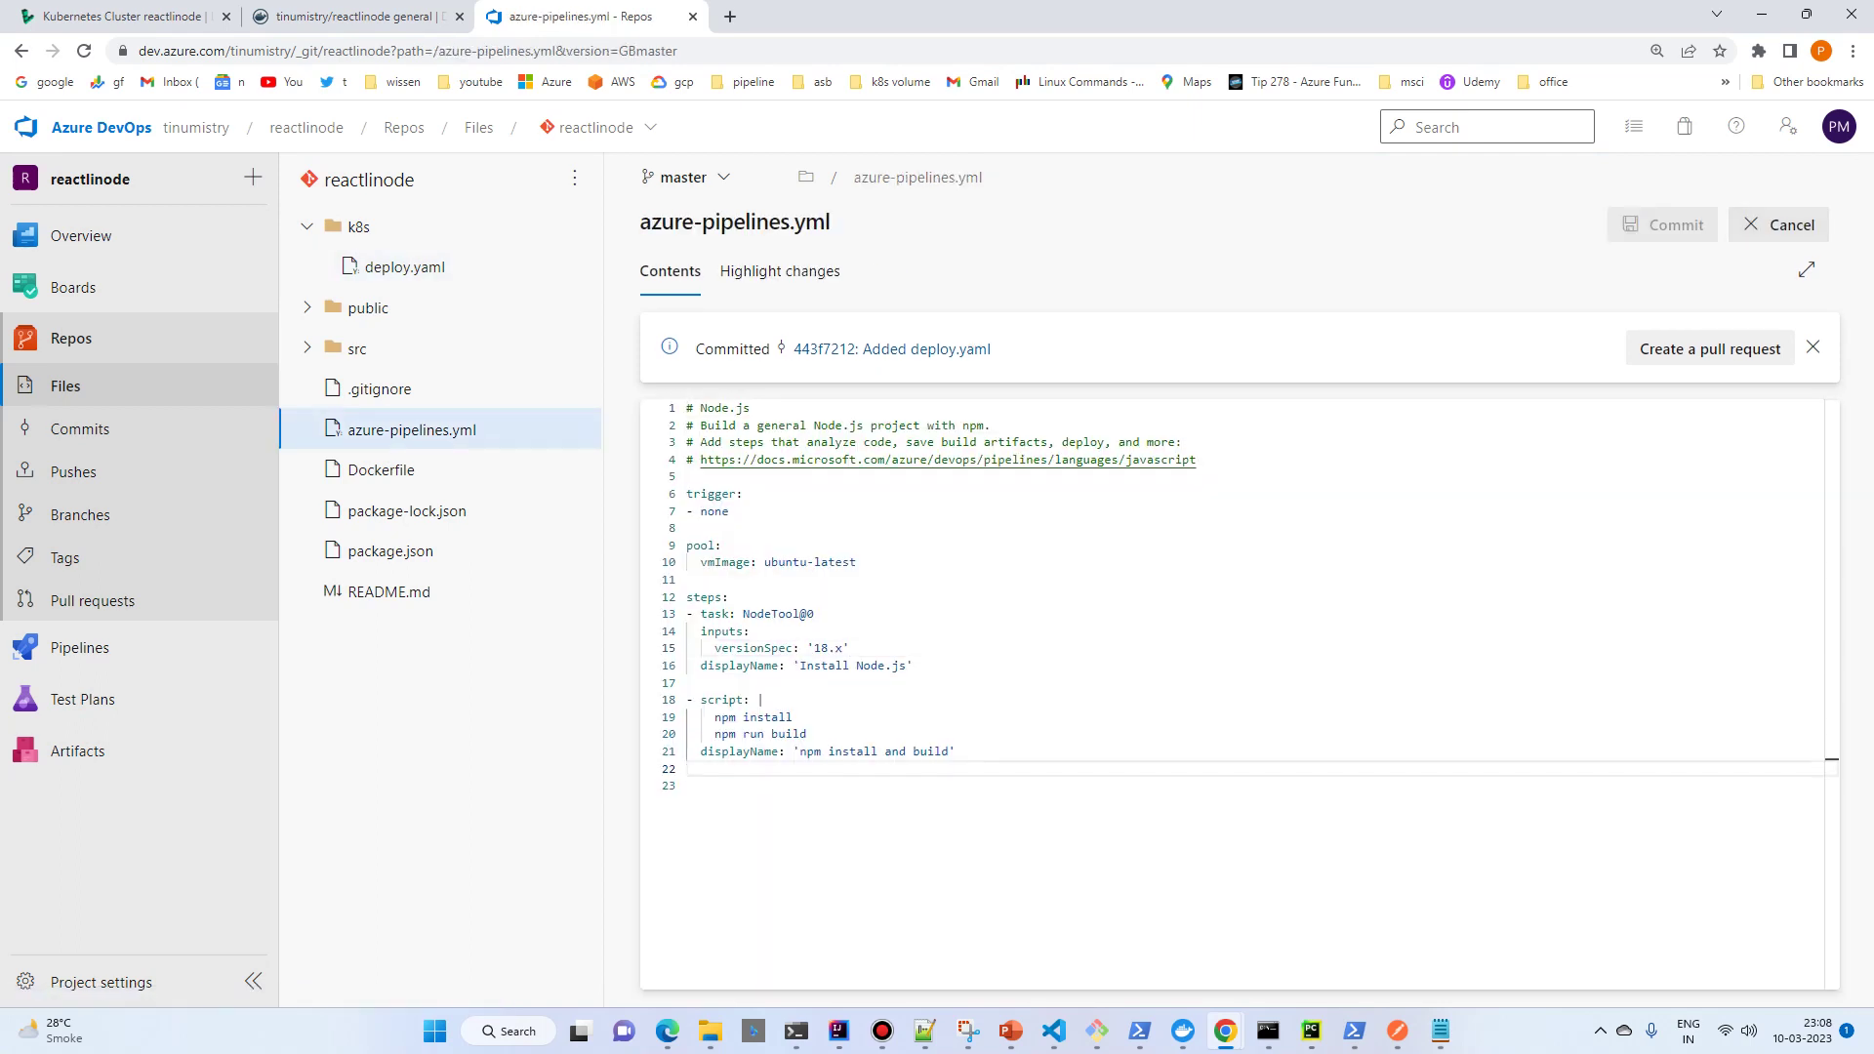
click(80, 647)
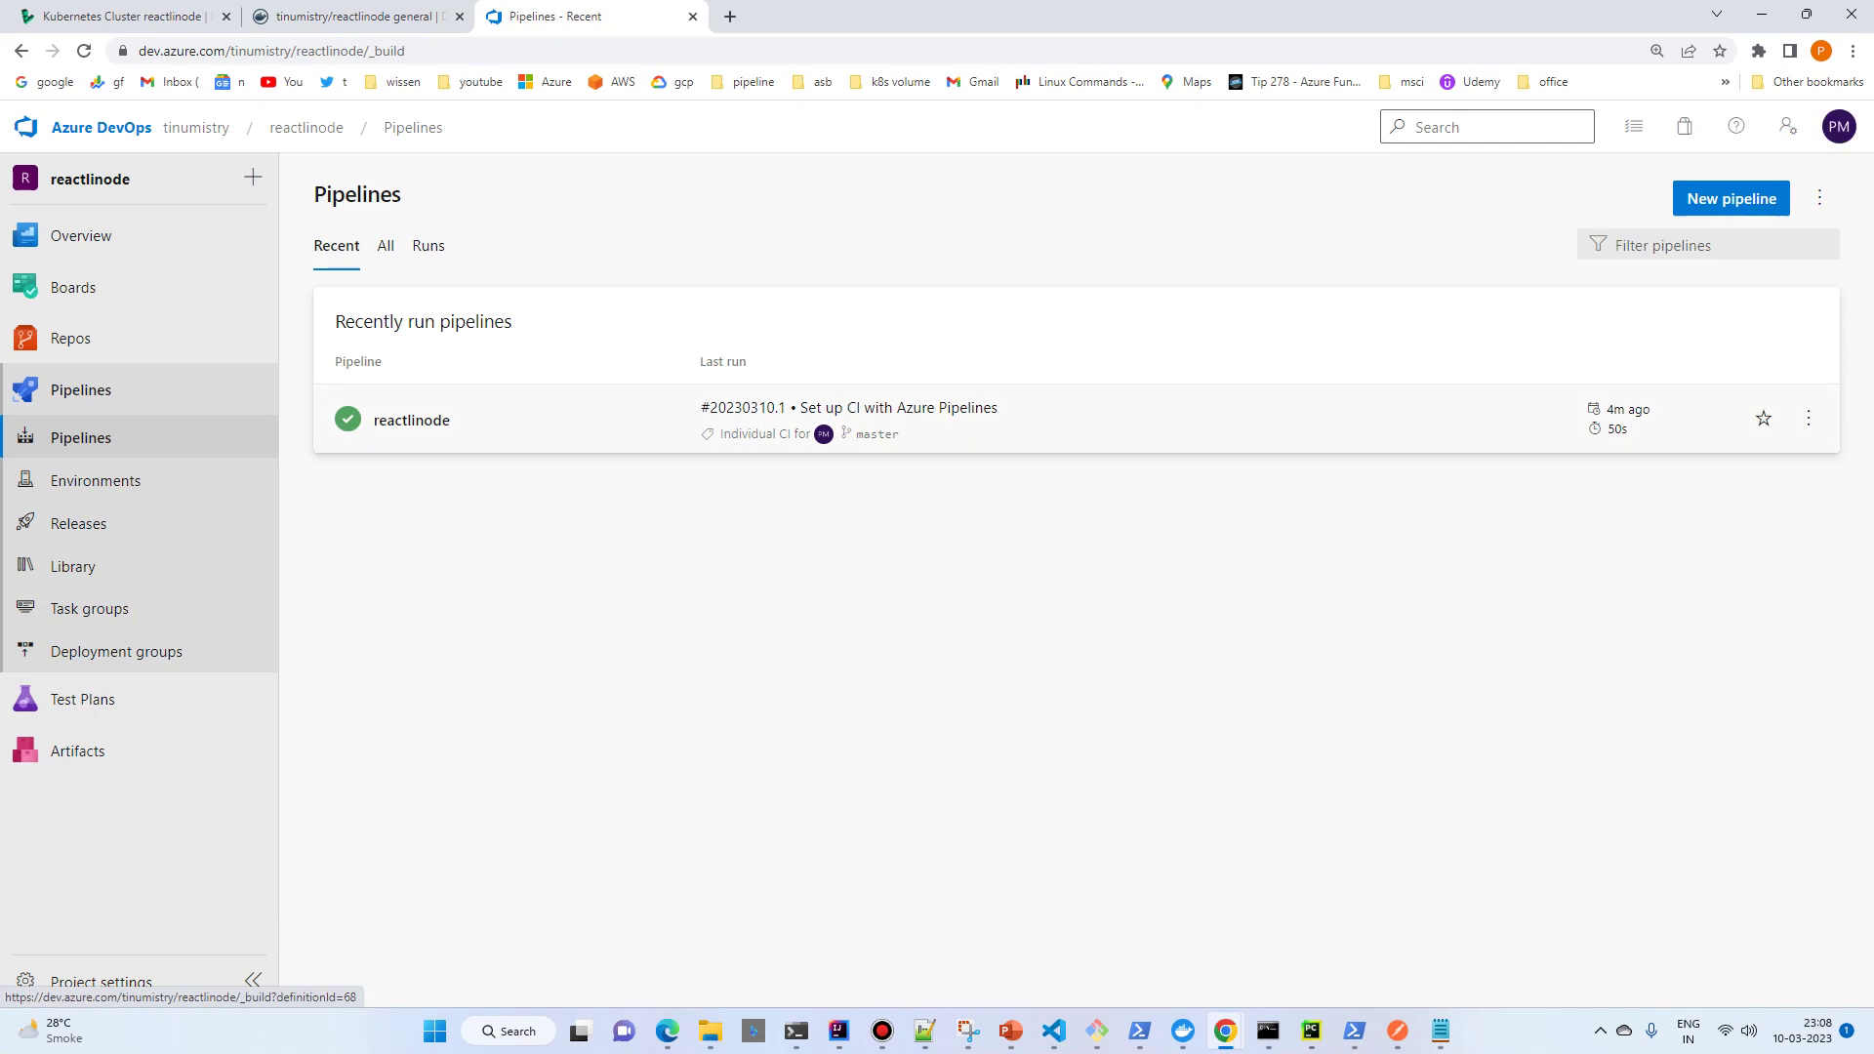
click(1807, 418)
click(1649, 463)
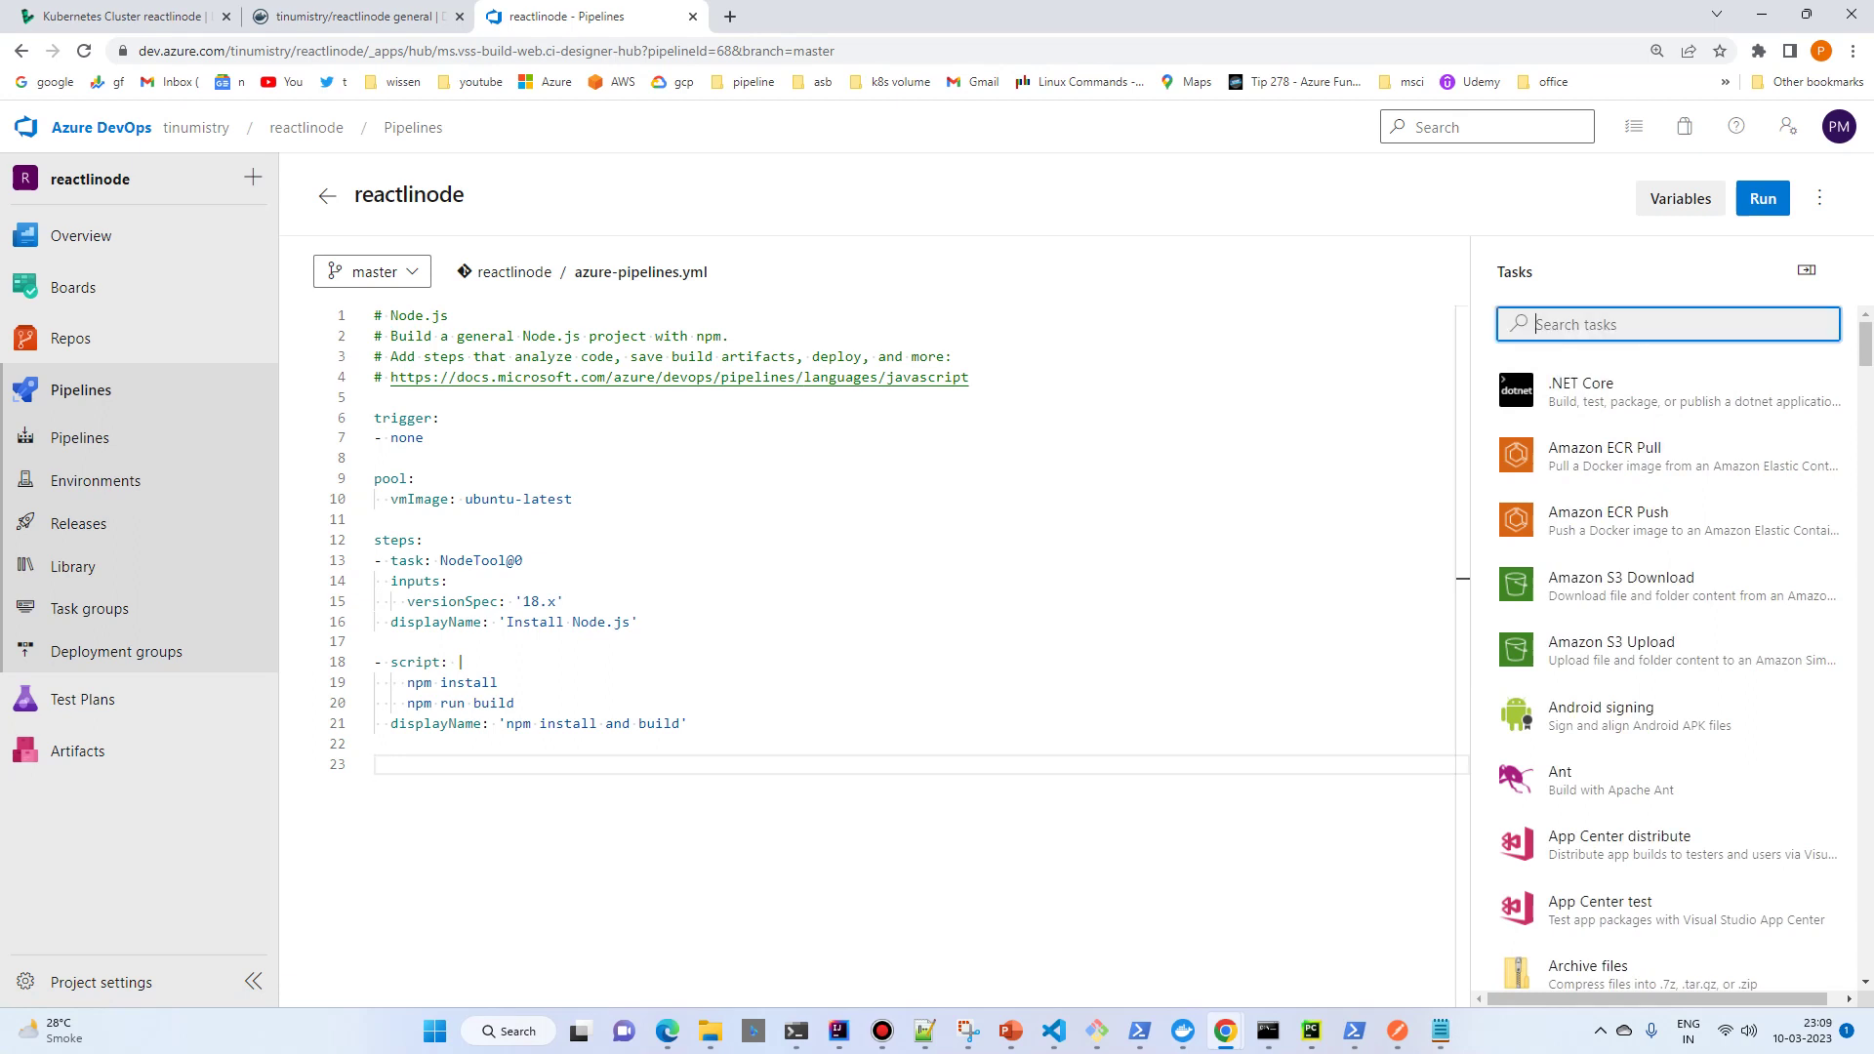
text(docker)
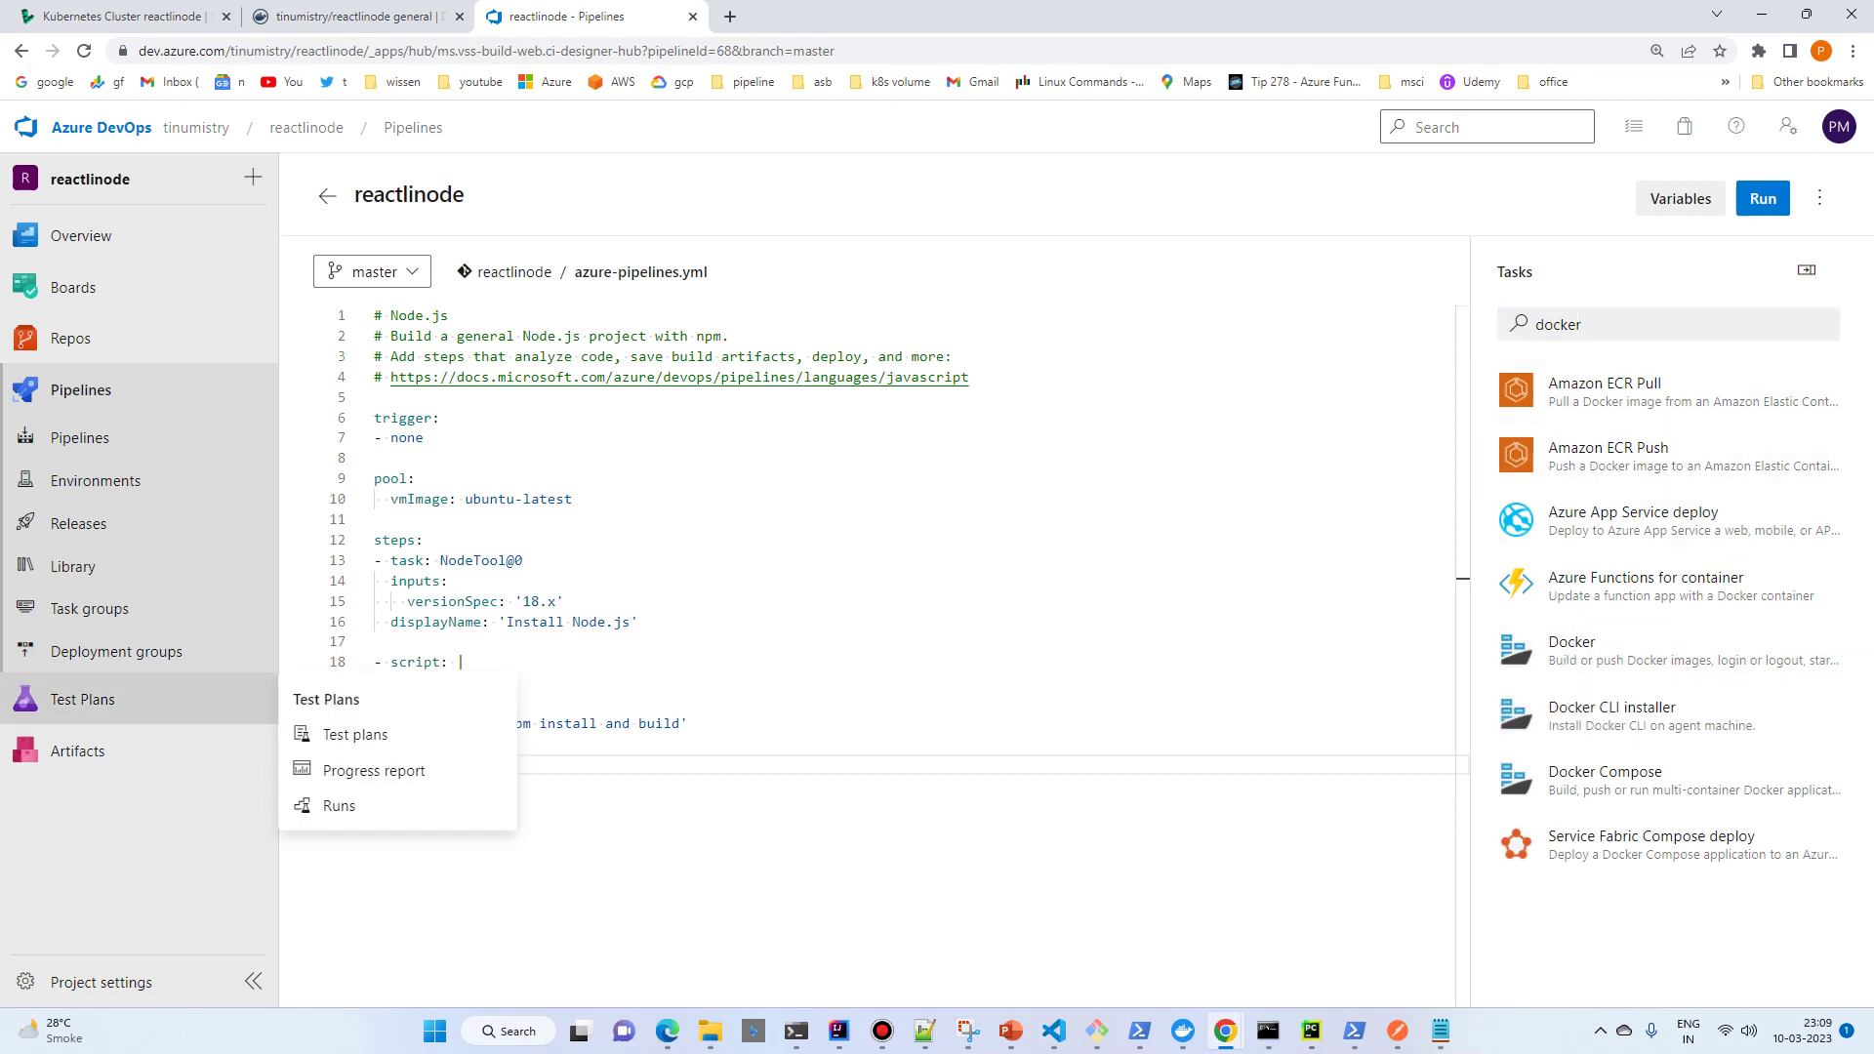
Start a Docker Registry service connection in the reactlinode project settings with Docker Hub as the registry type.
click(100, 982)
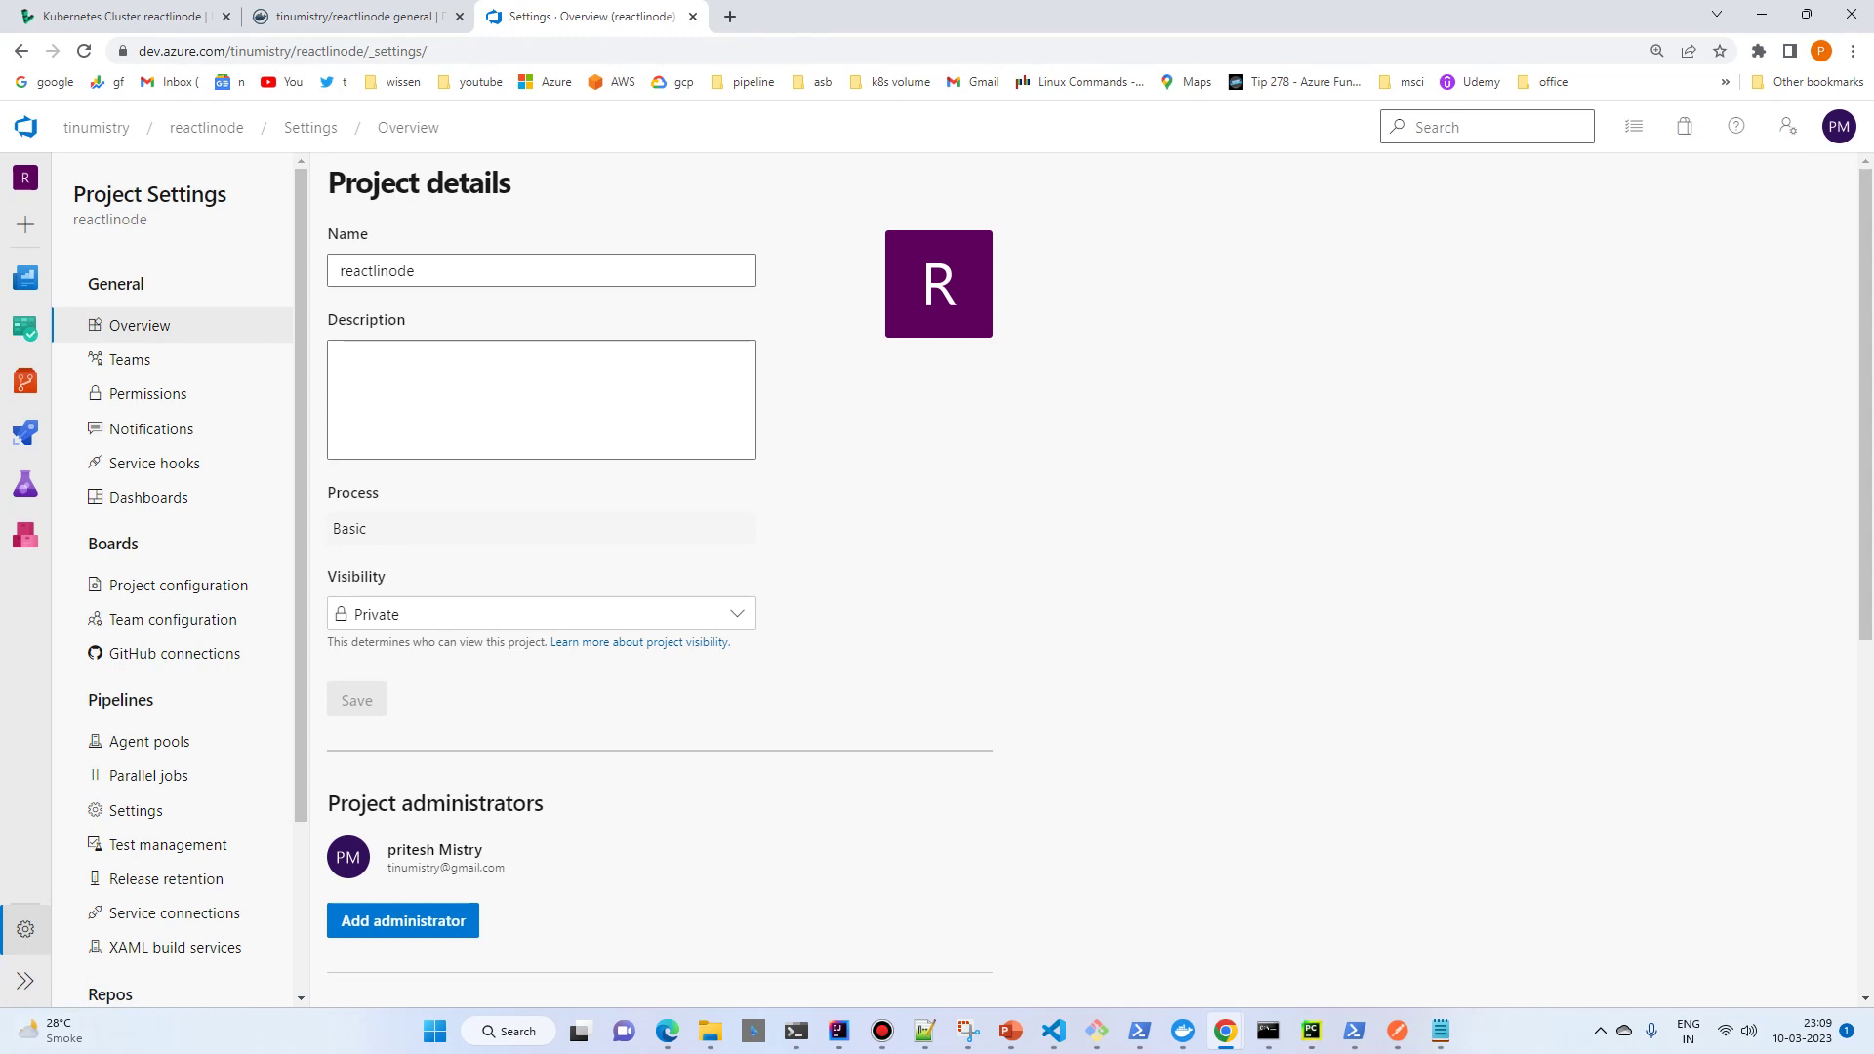
click(174, 913)
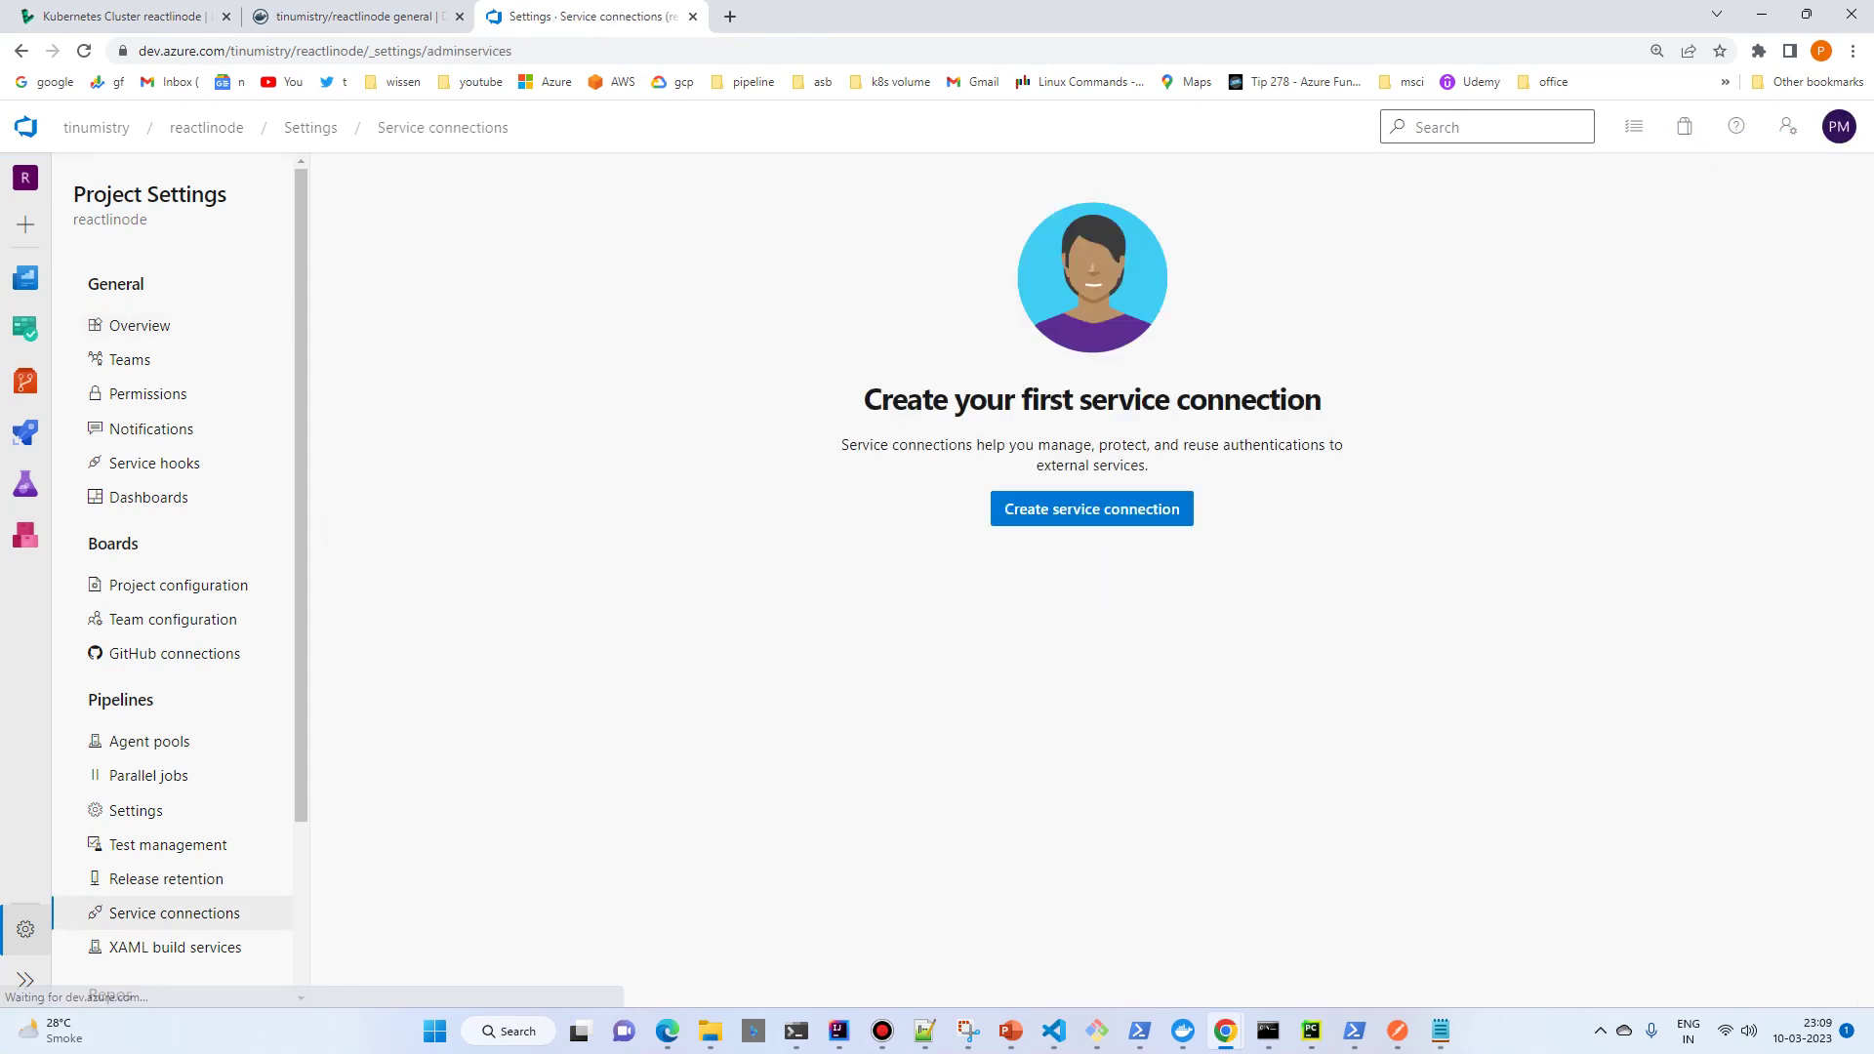
click(1092, 508)
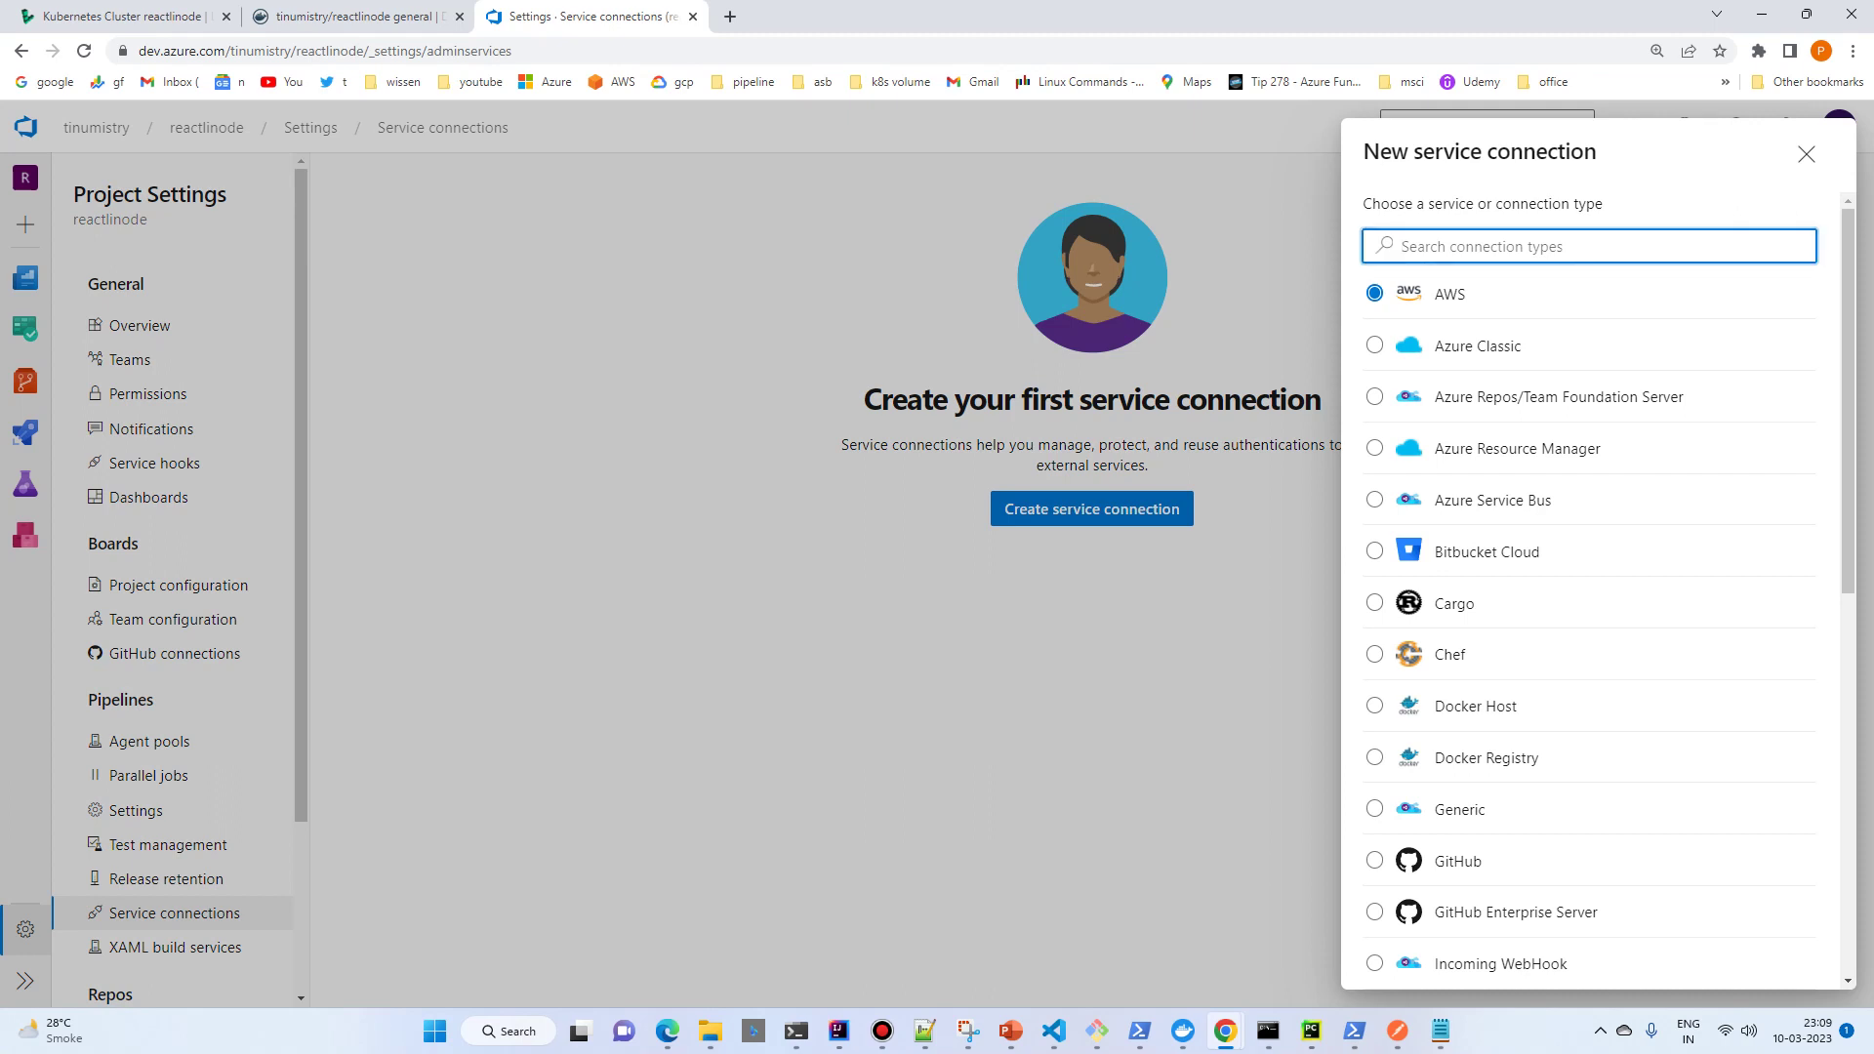
click(1375, 757)
scroll(1601, 586, down, 10)
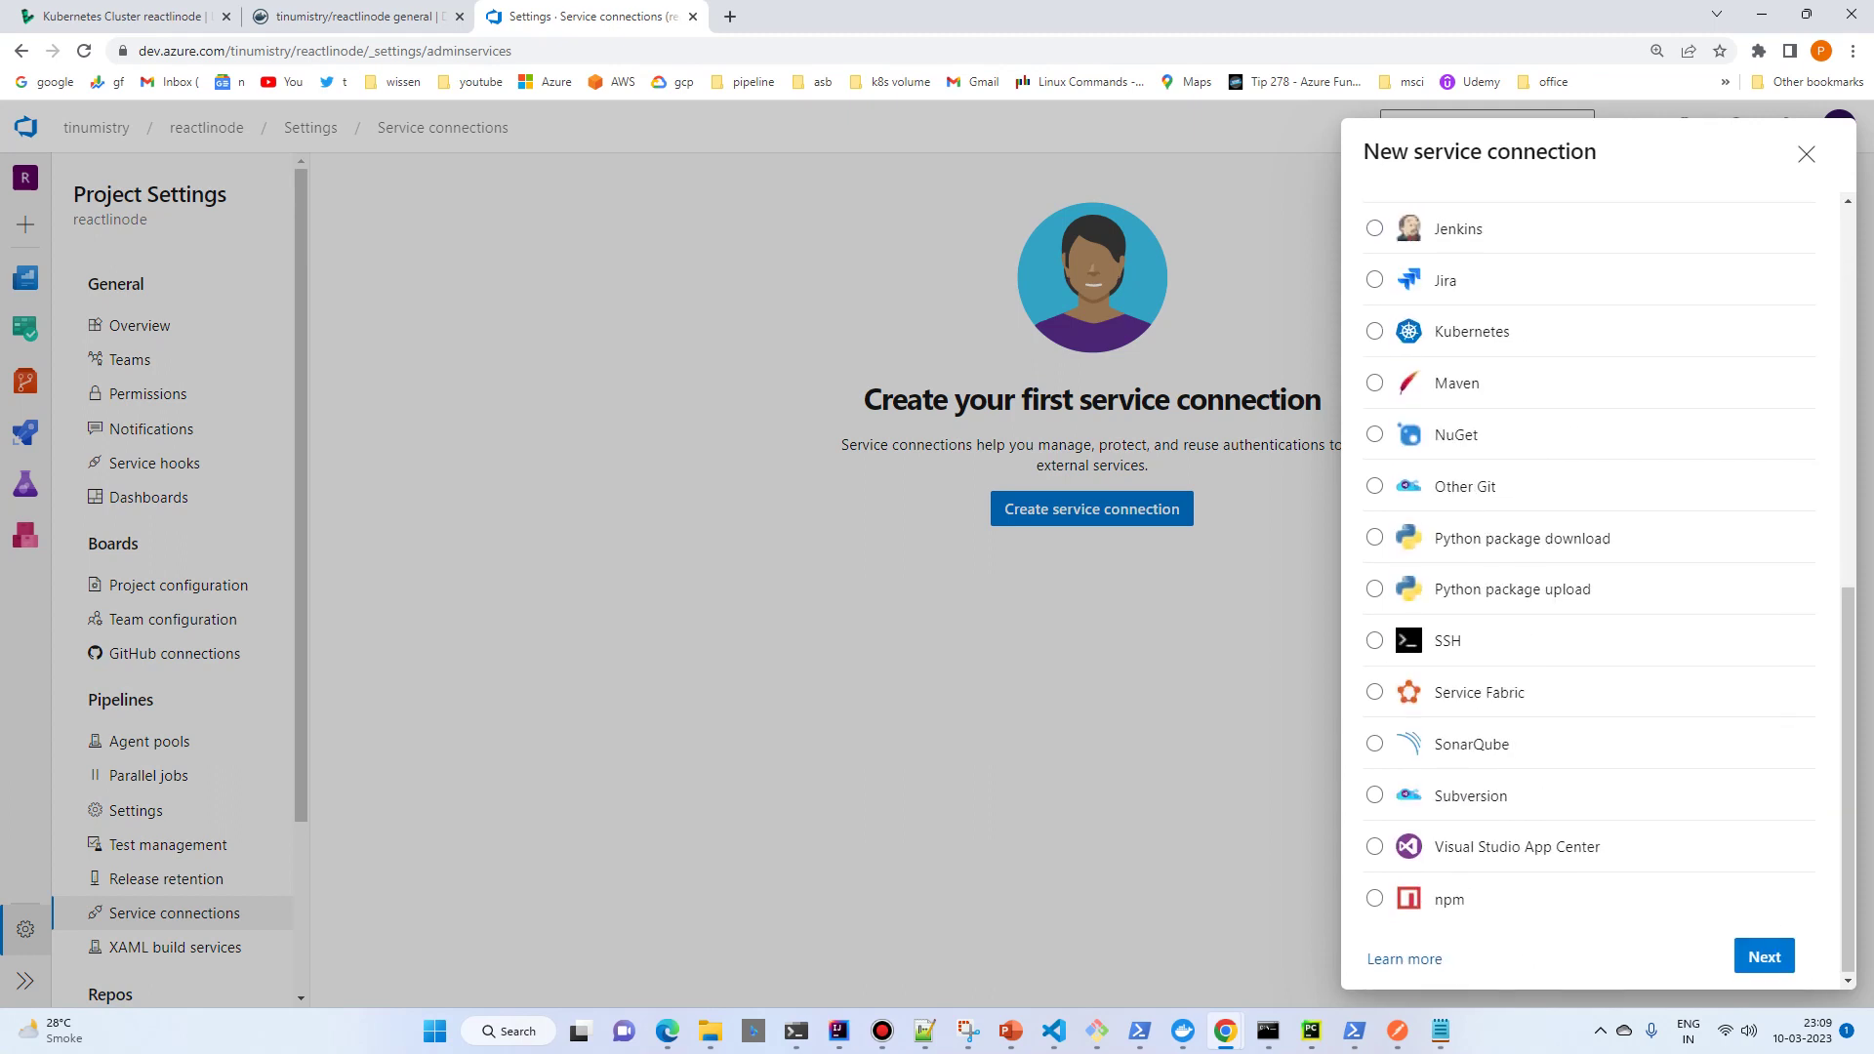
click(1764, 954)
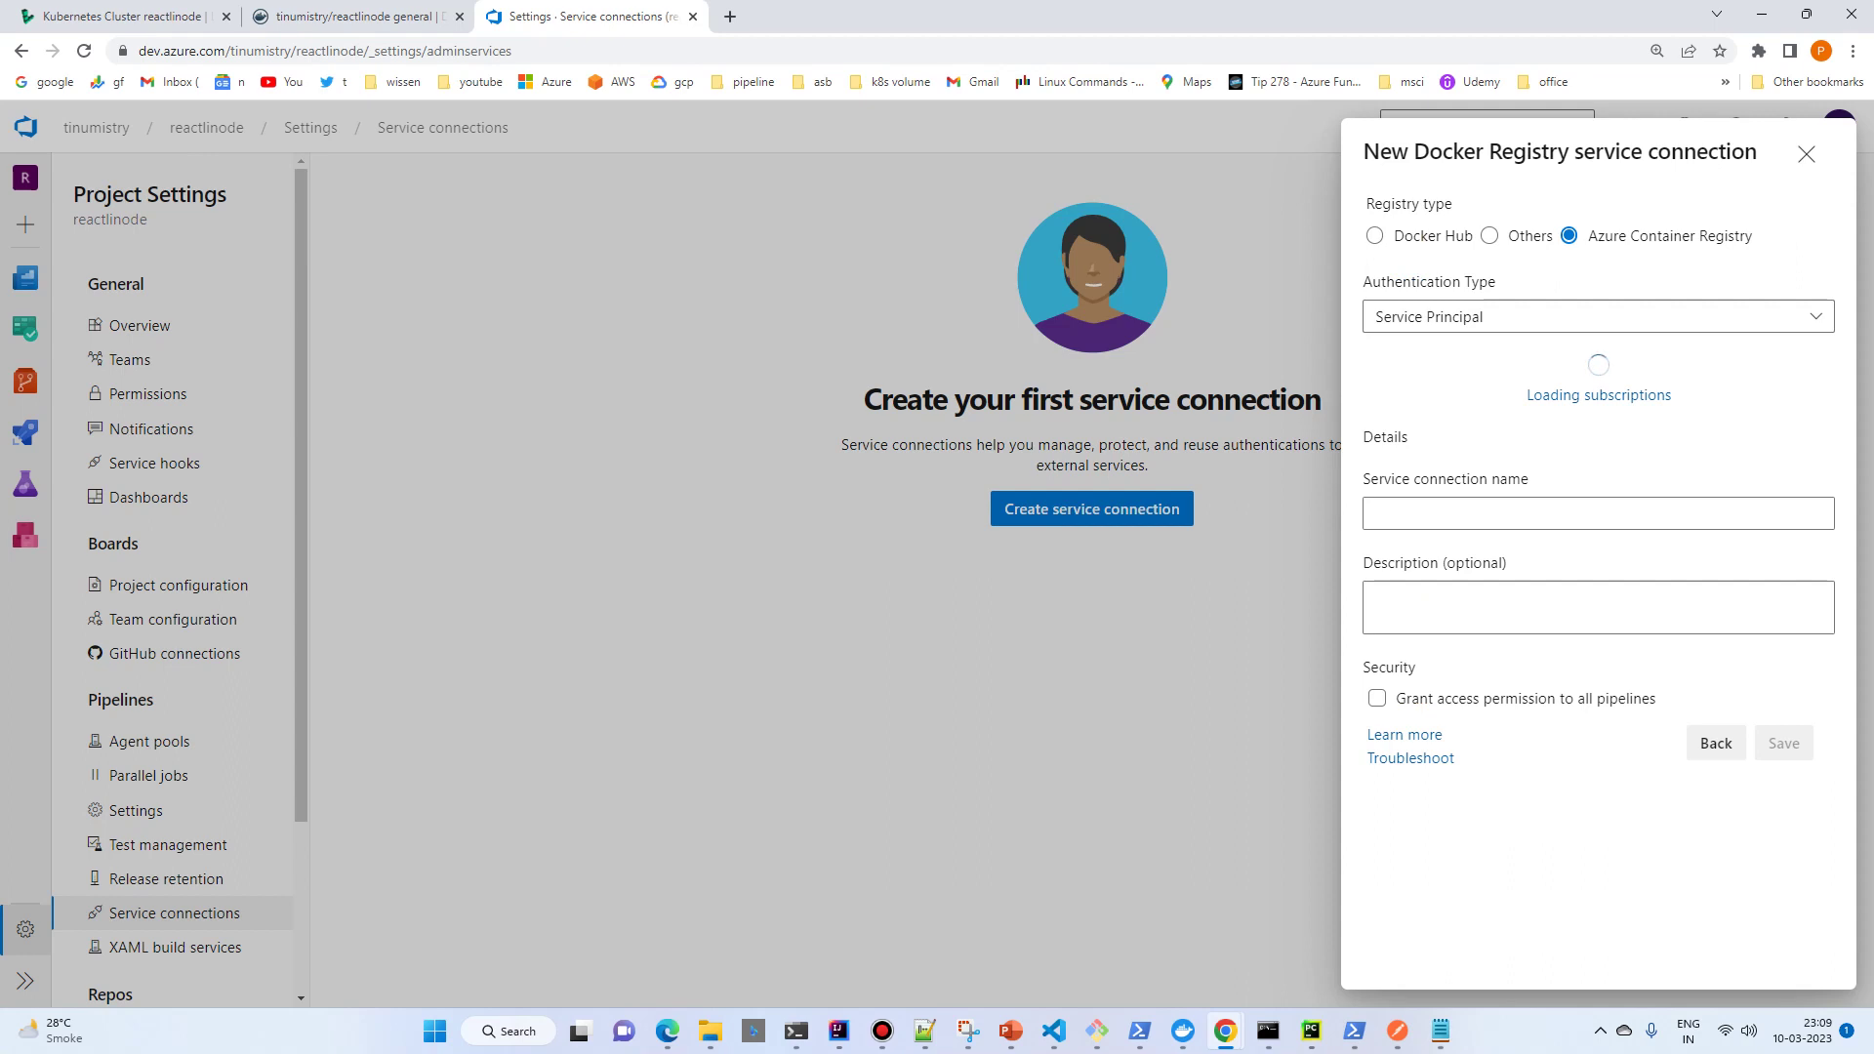
click(1374, 236)
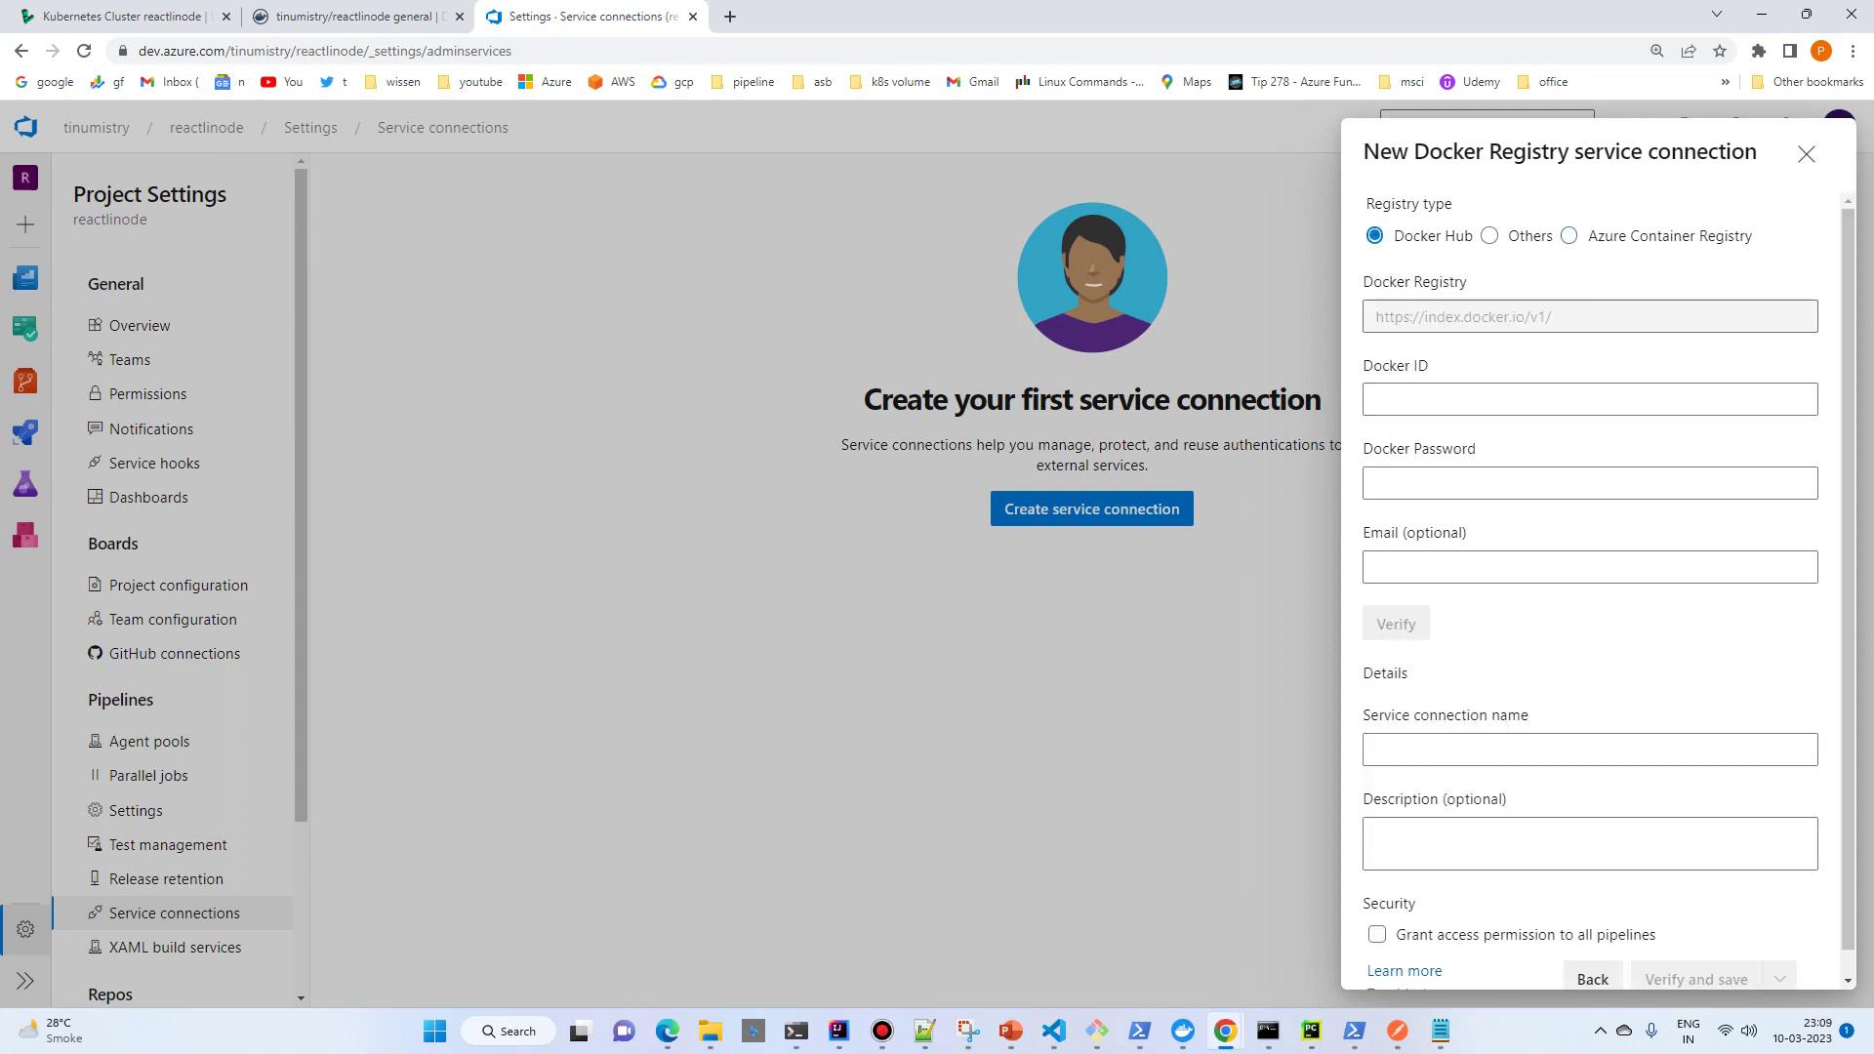
Fill in the saved Docker ID, enter the Docker password and verify the credentials.
click(1464, 399)
click(1514, 443)
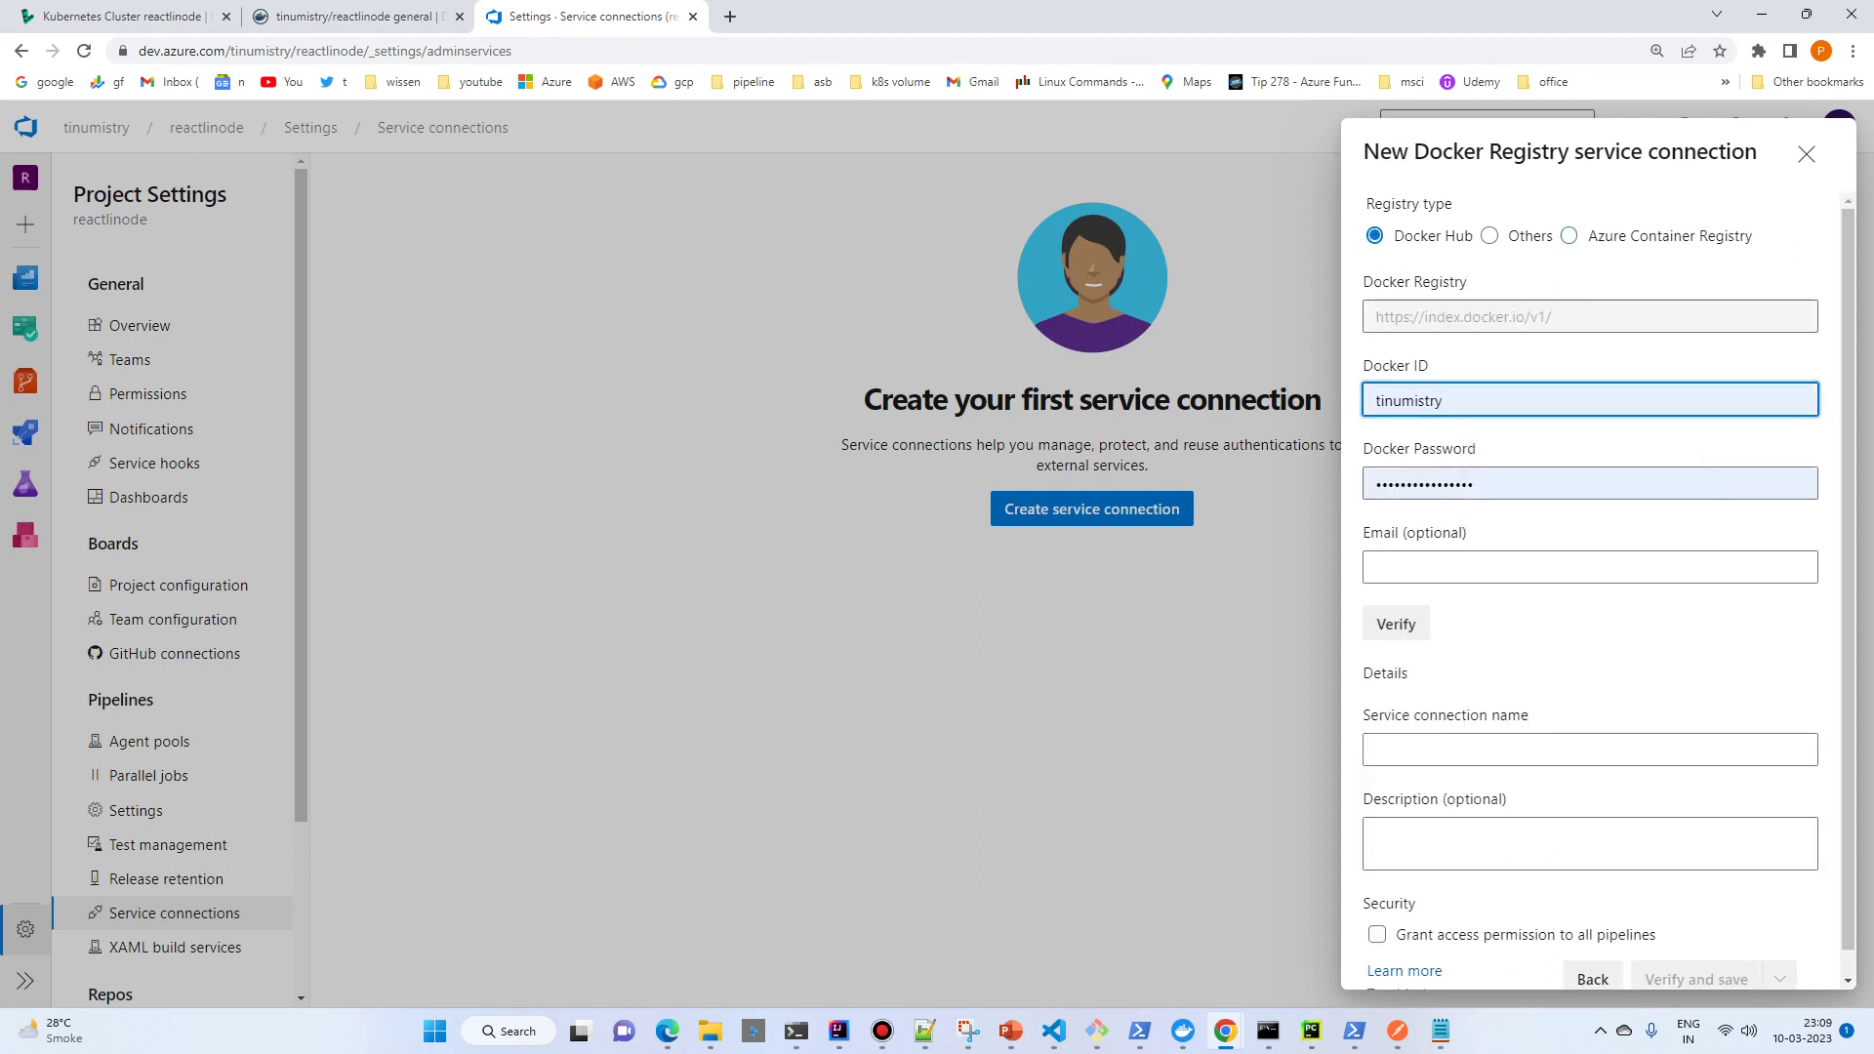
click(1589, 483)
key(ctrl+a)
text(•••••)
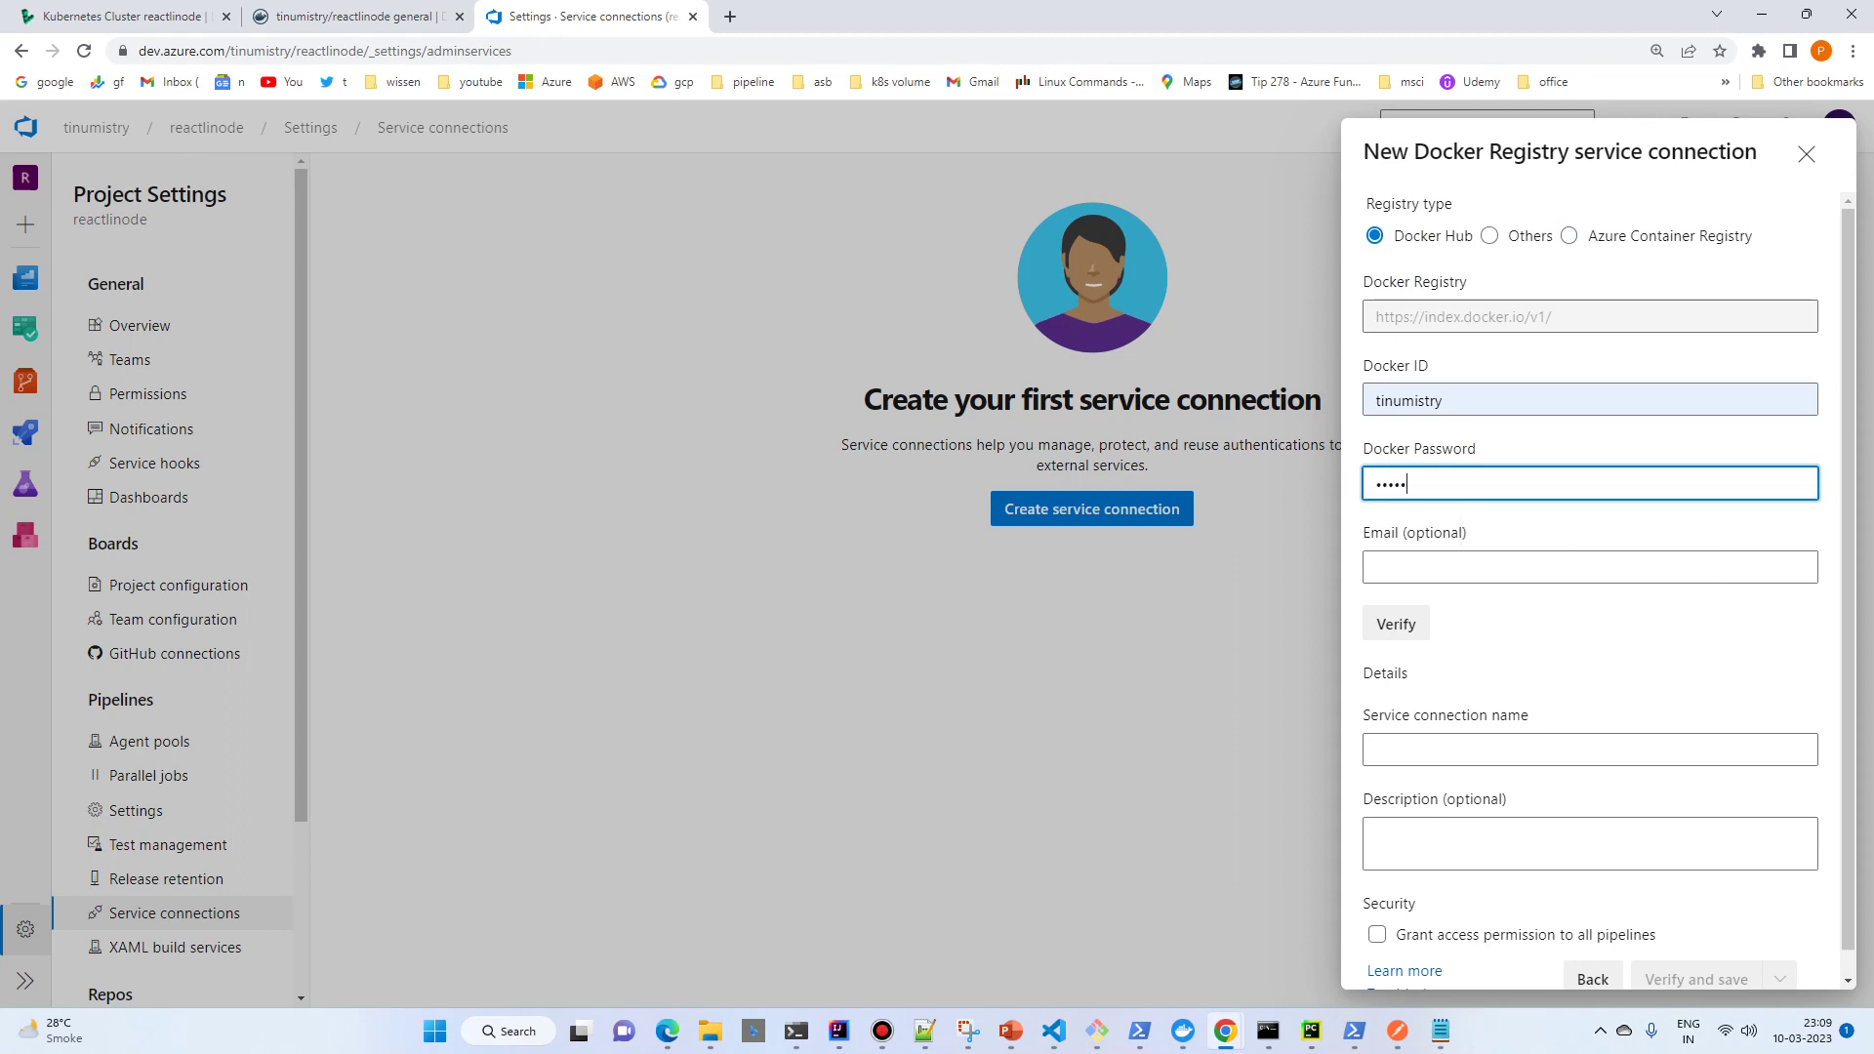
text(•••)
key(BackSpace)
key(BackSpace)
key(BackSpace)
key(BackSpace)
key(BackSpace)
key(BackSpace)
key(BackSpace)
text(•••••••••••••••••)
key(Tab)
key(Tab)
key(Return)
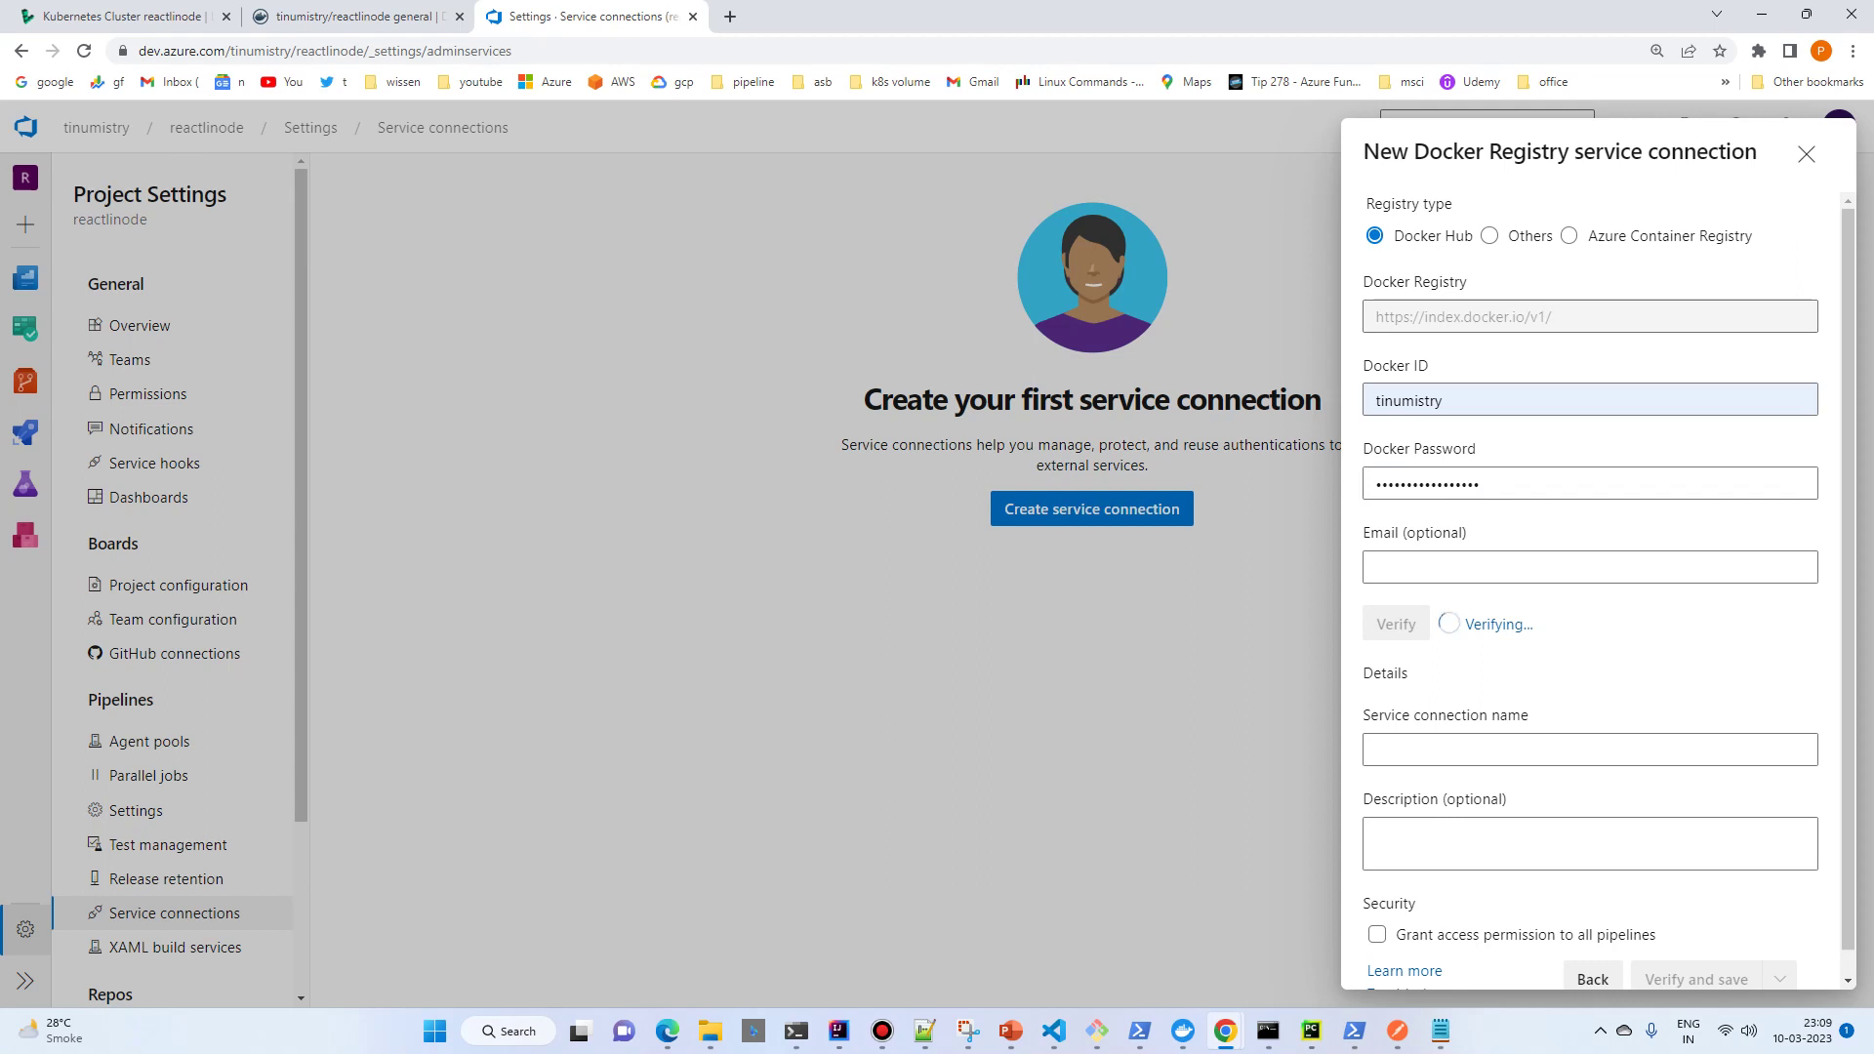
Name the Docker connection dockerconn, grant access permission to all pipelines, and verify and save it.
click(1590, 749)
text(dockerconn)
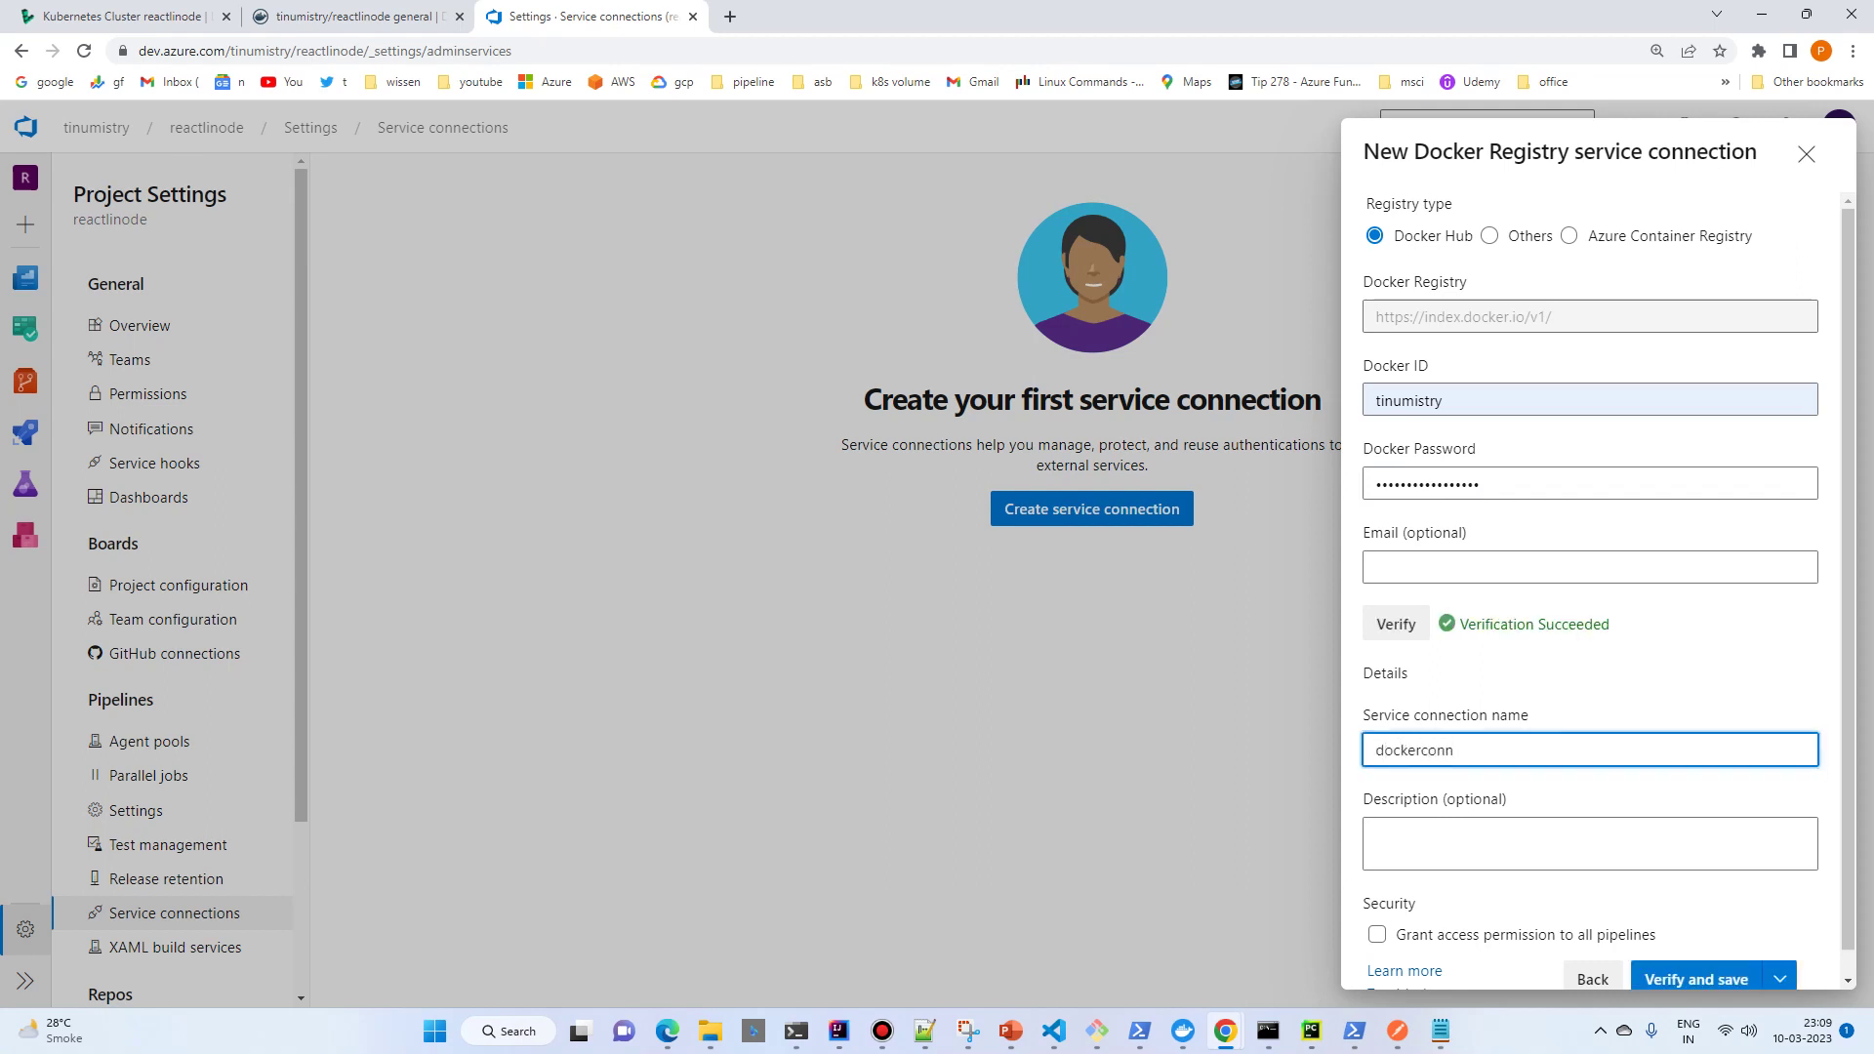
scroll(1608, 593, down, 1)
click(1376, 909)
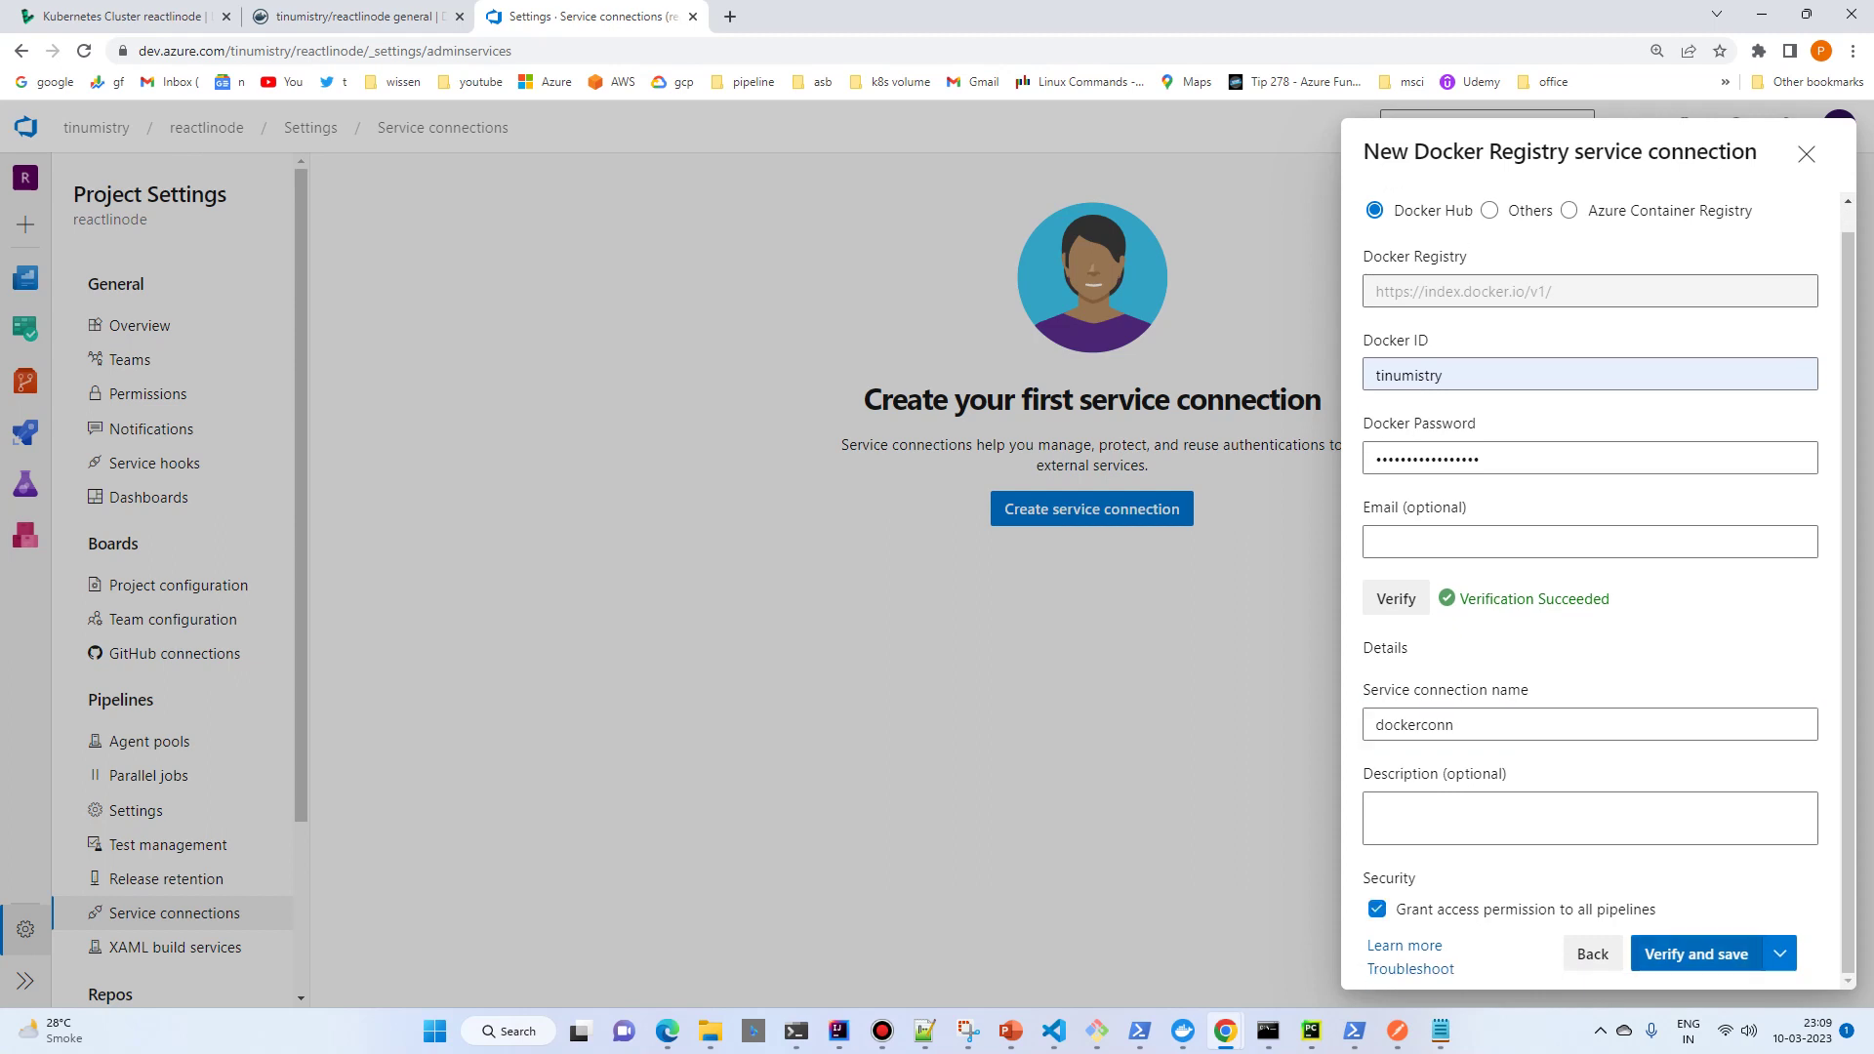
click(1697, 954)
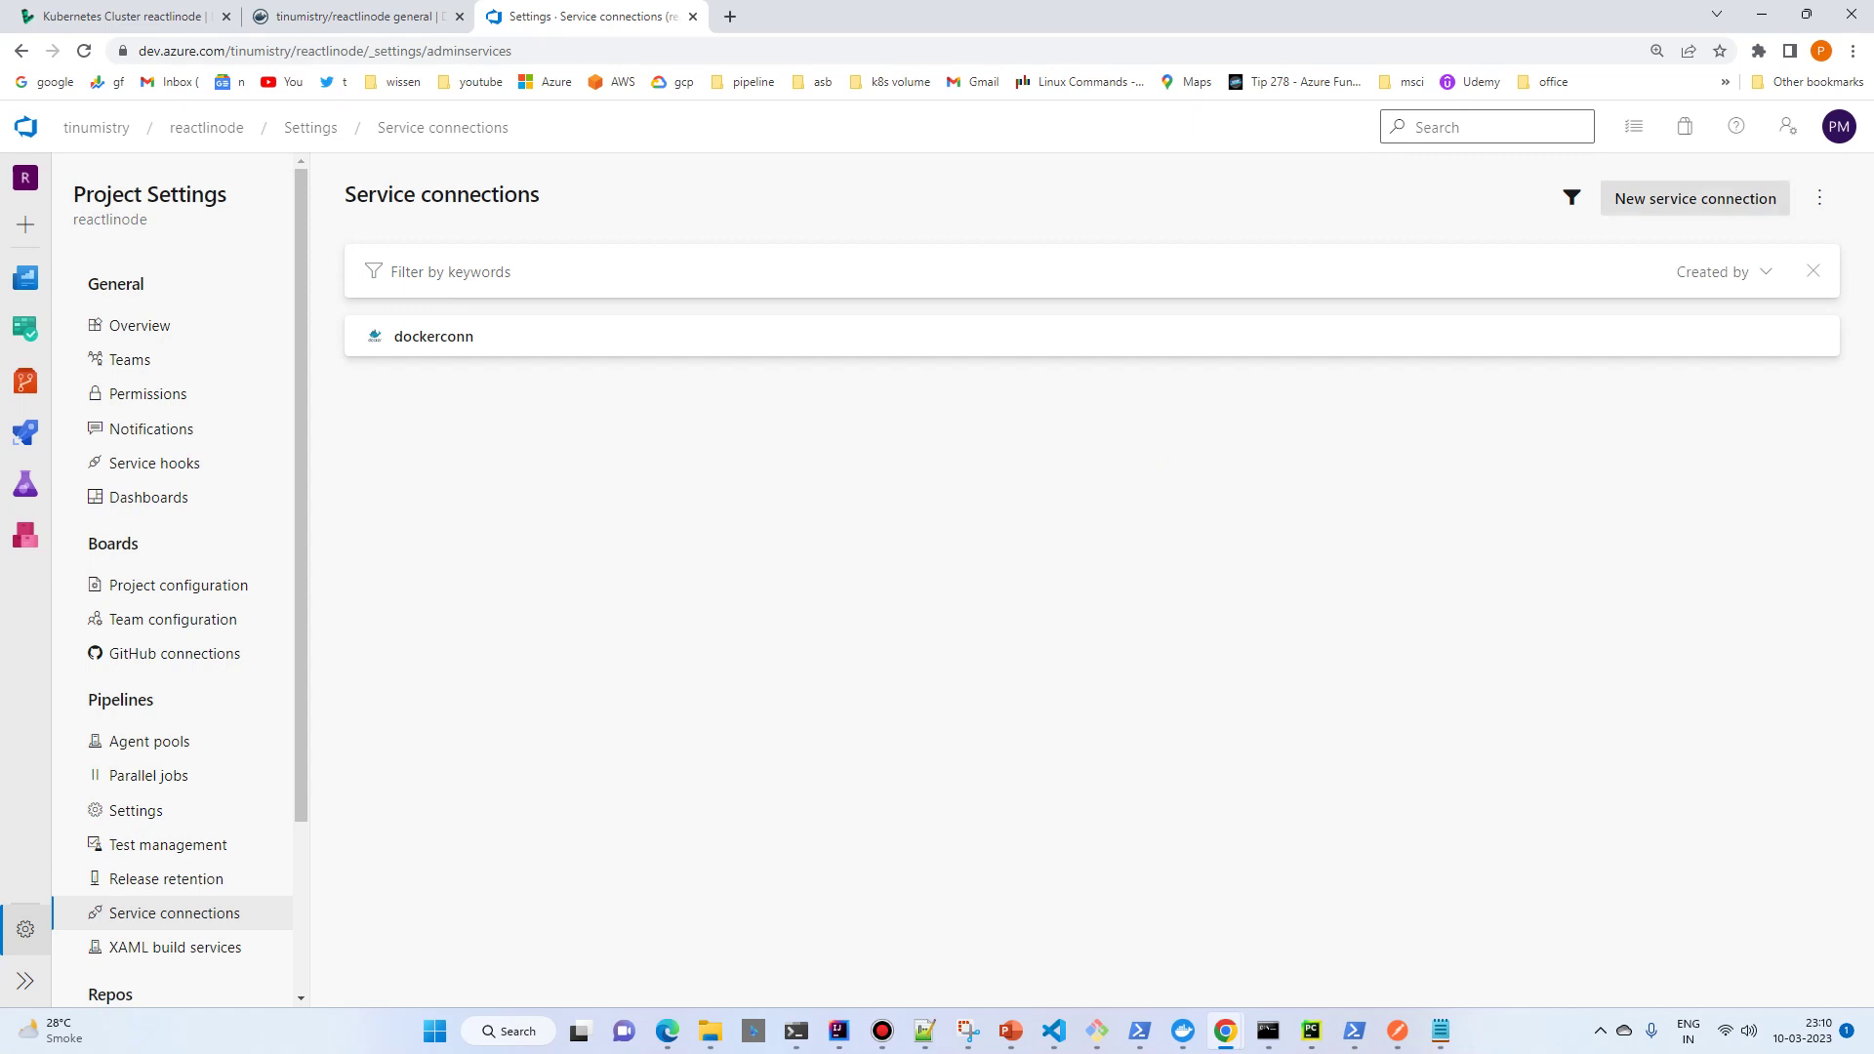
Start a new Kubernetes service connection that authenticates with a Service Account.
click(1696, 198)
click(1589, 246)
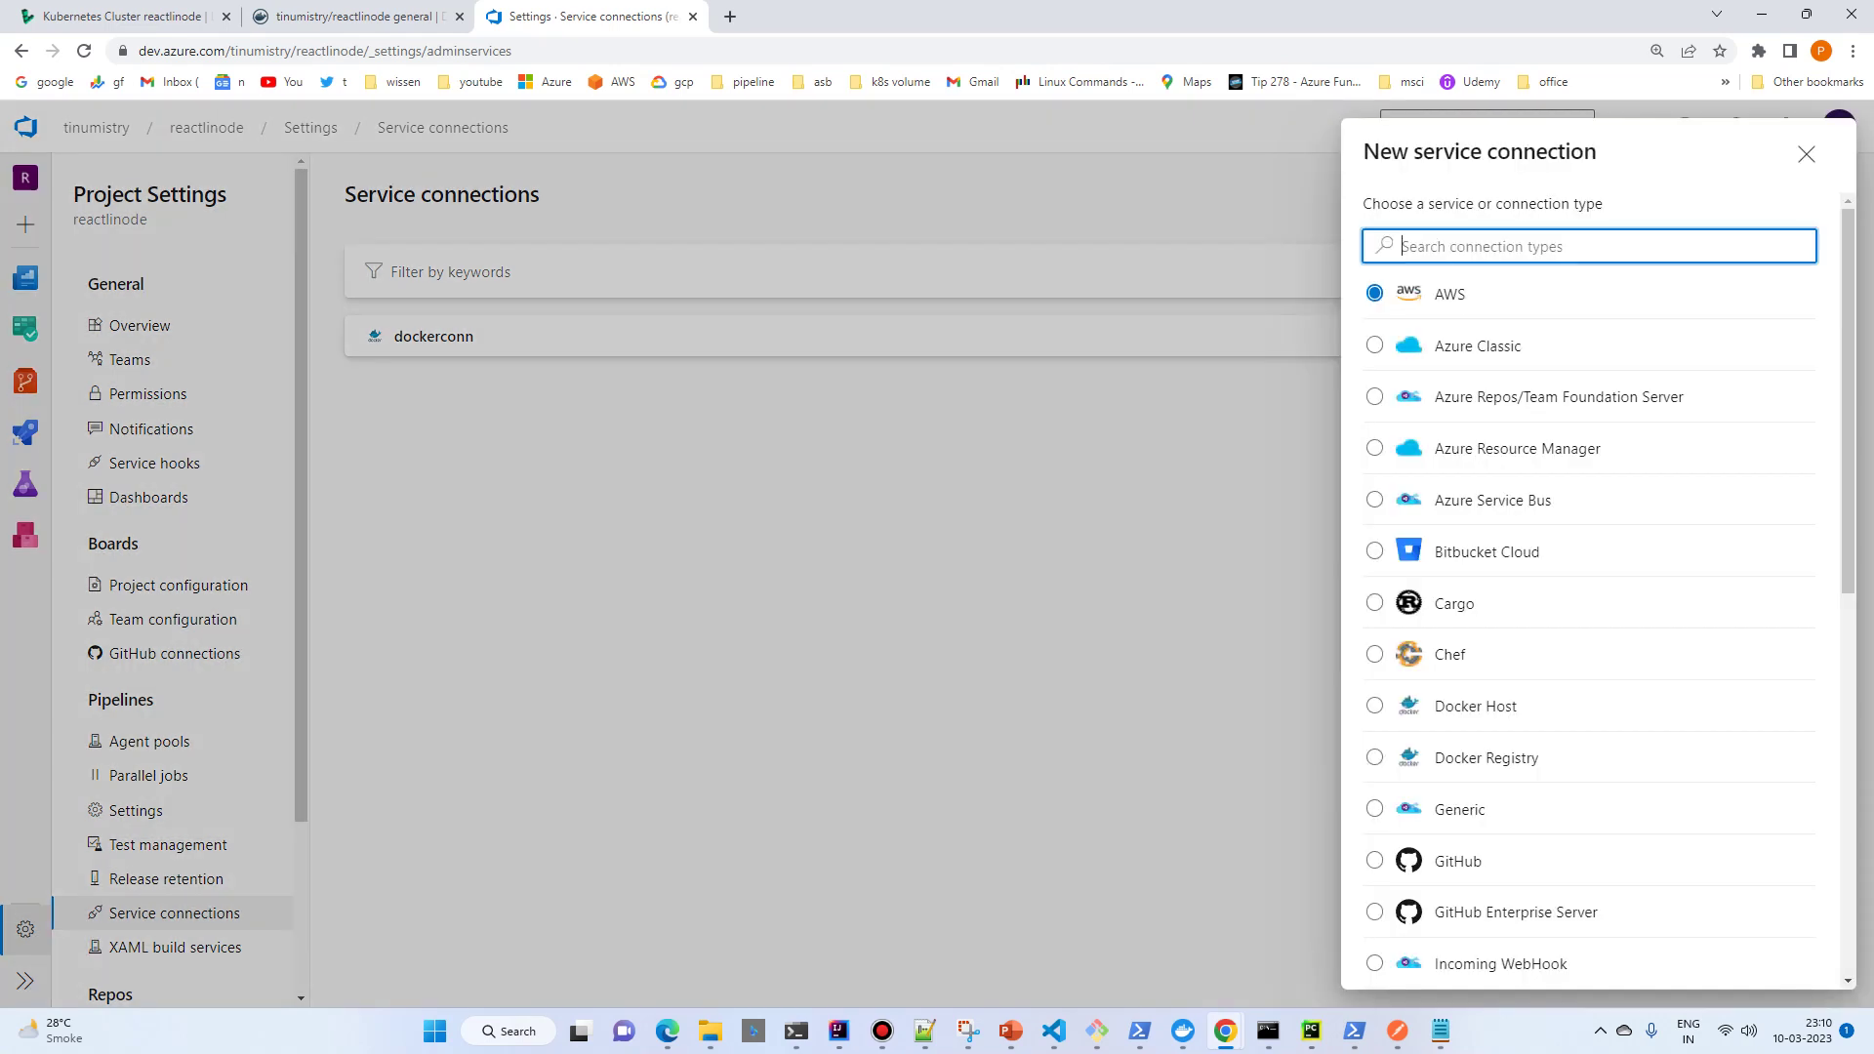
text(kuber)
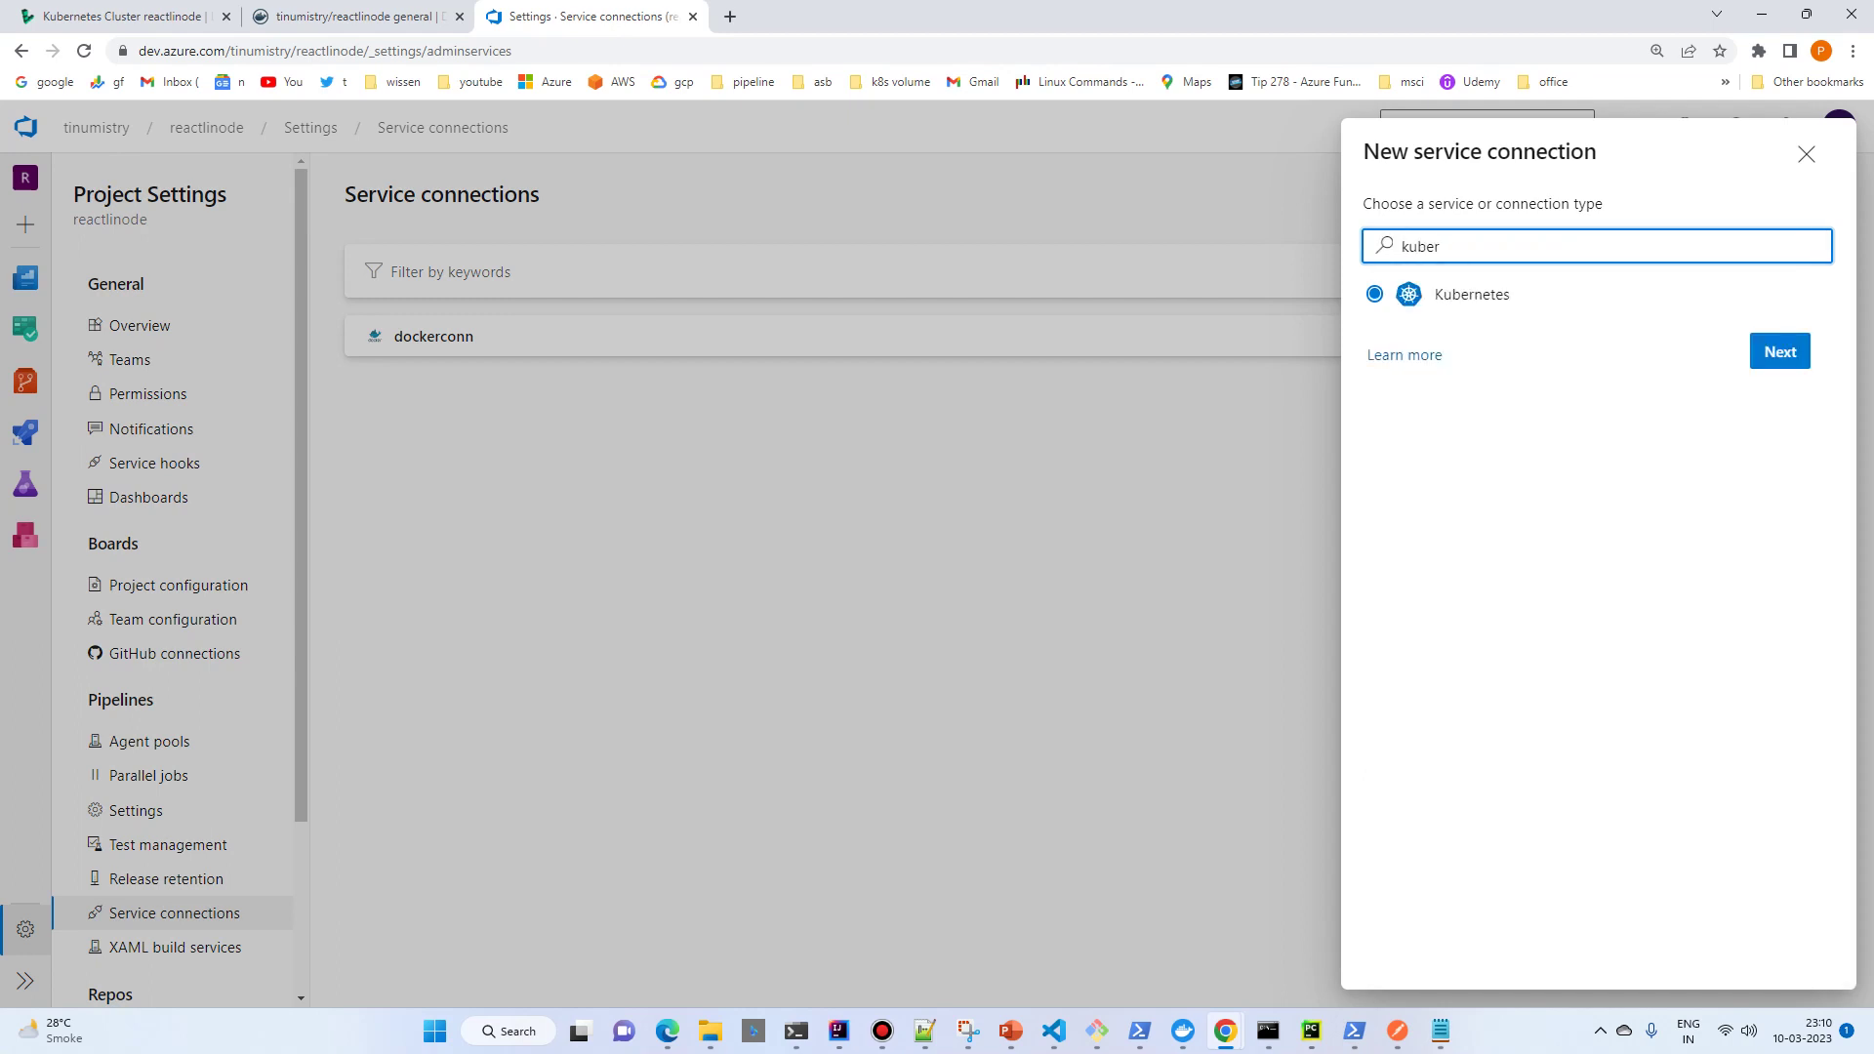
key(Return)
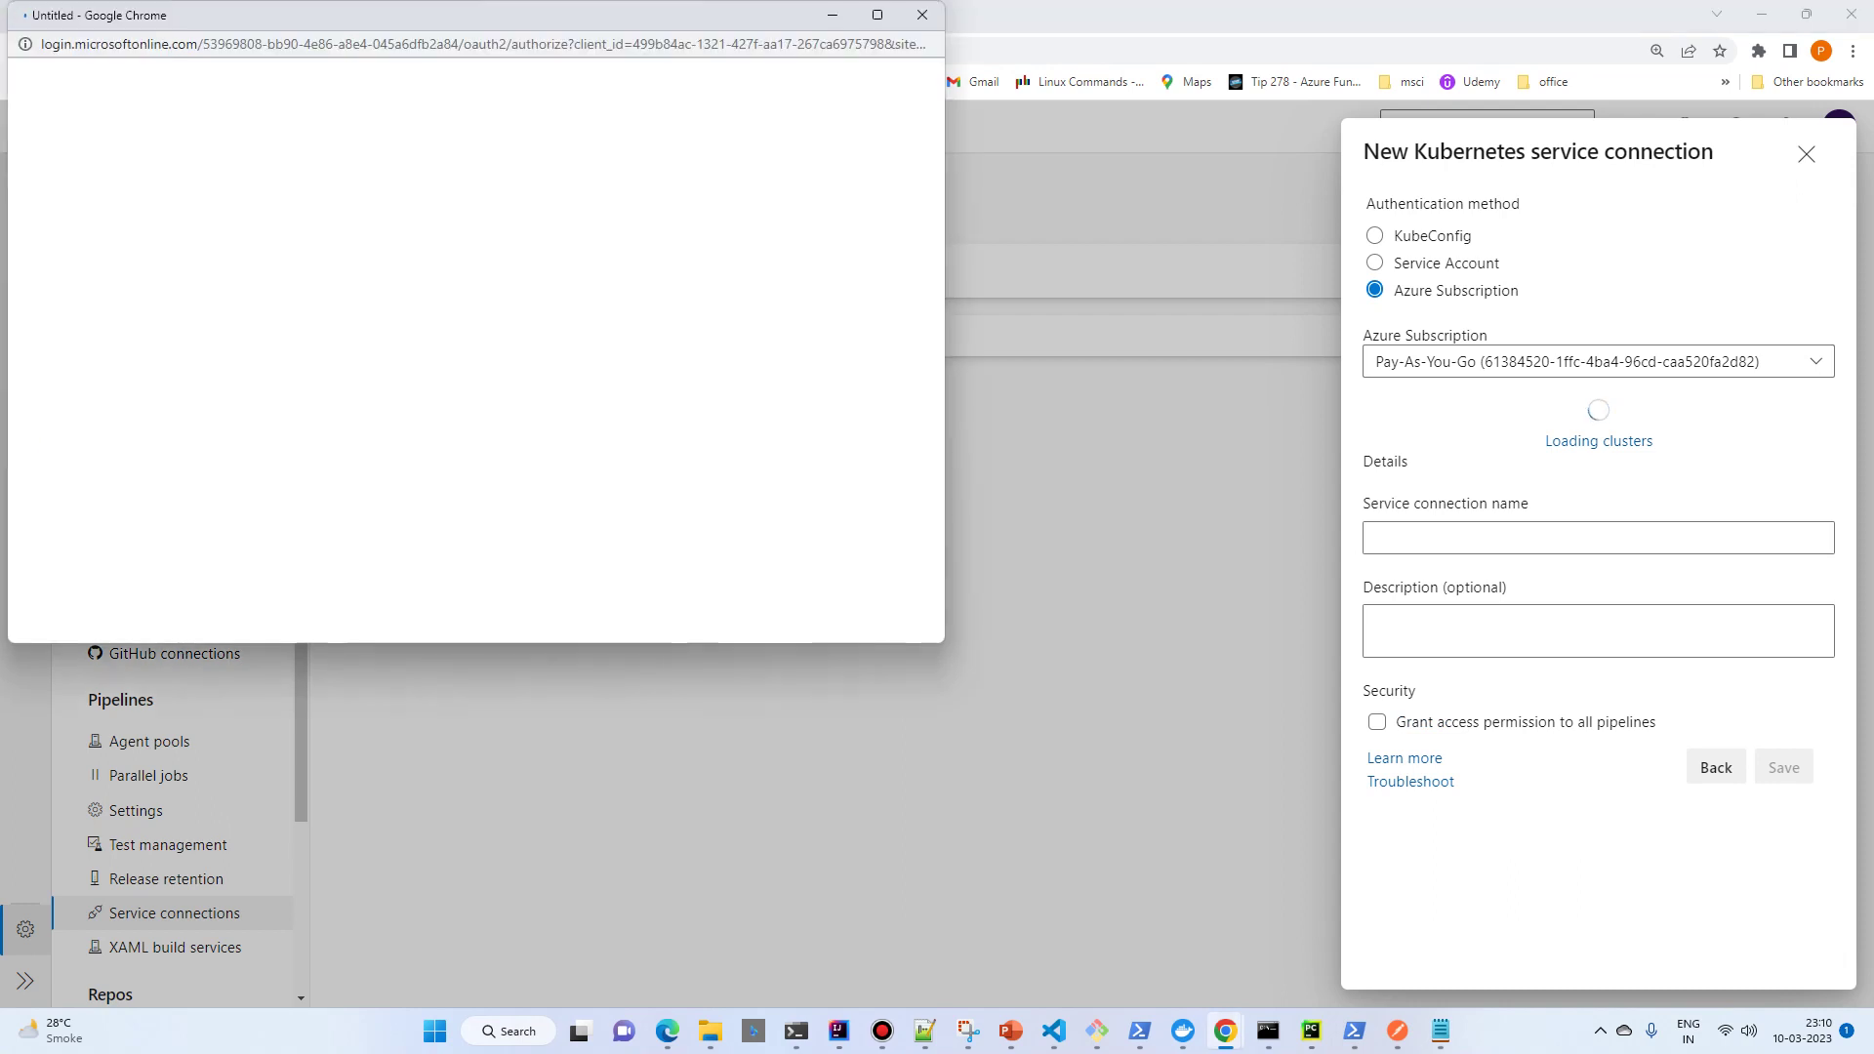
click(921, 15)
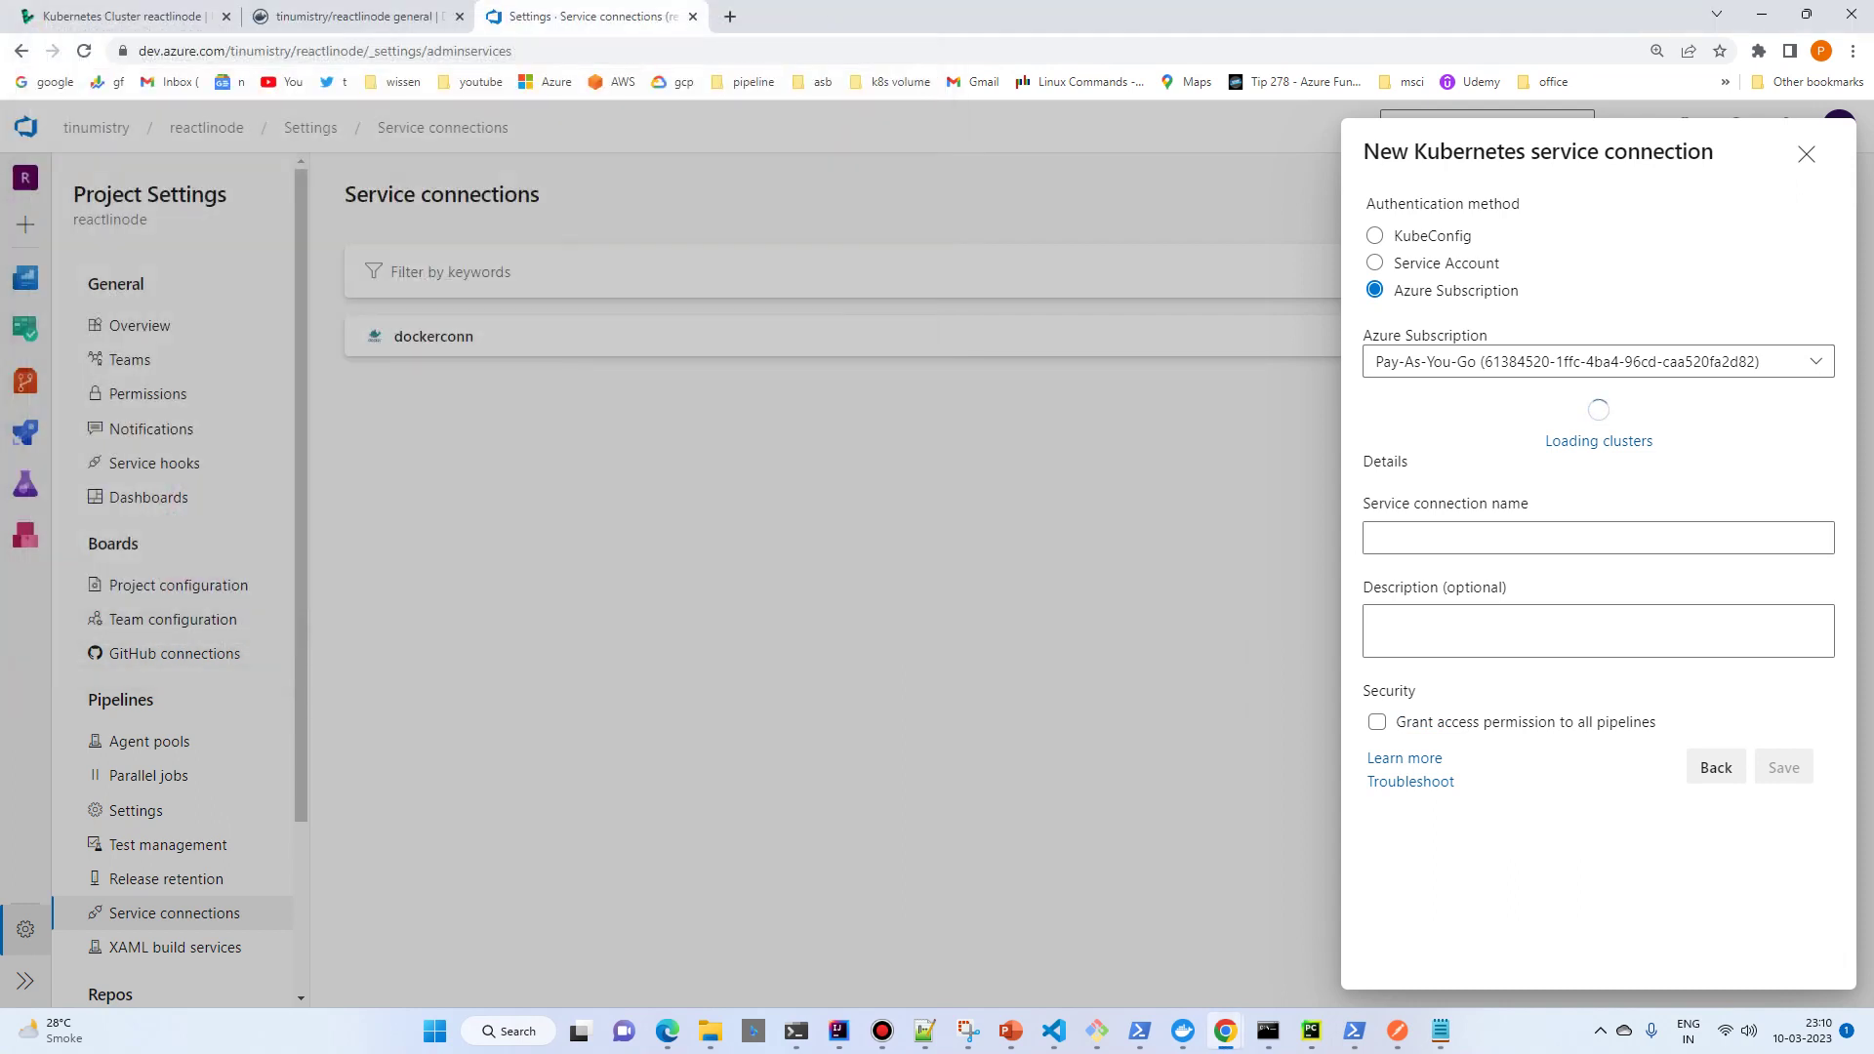
click(1375, 263)
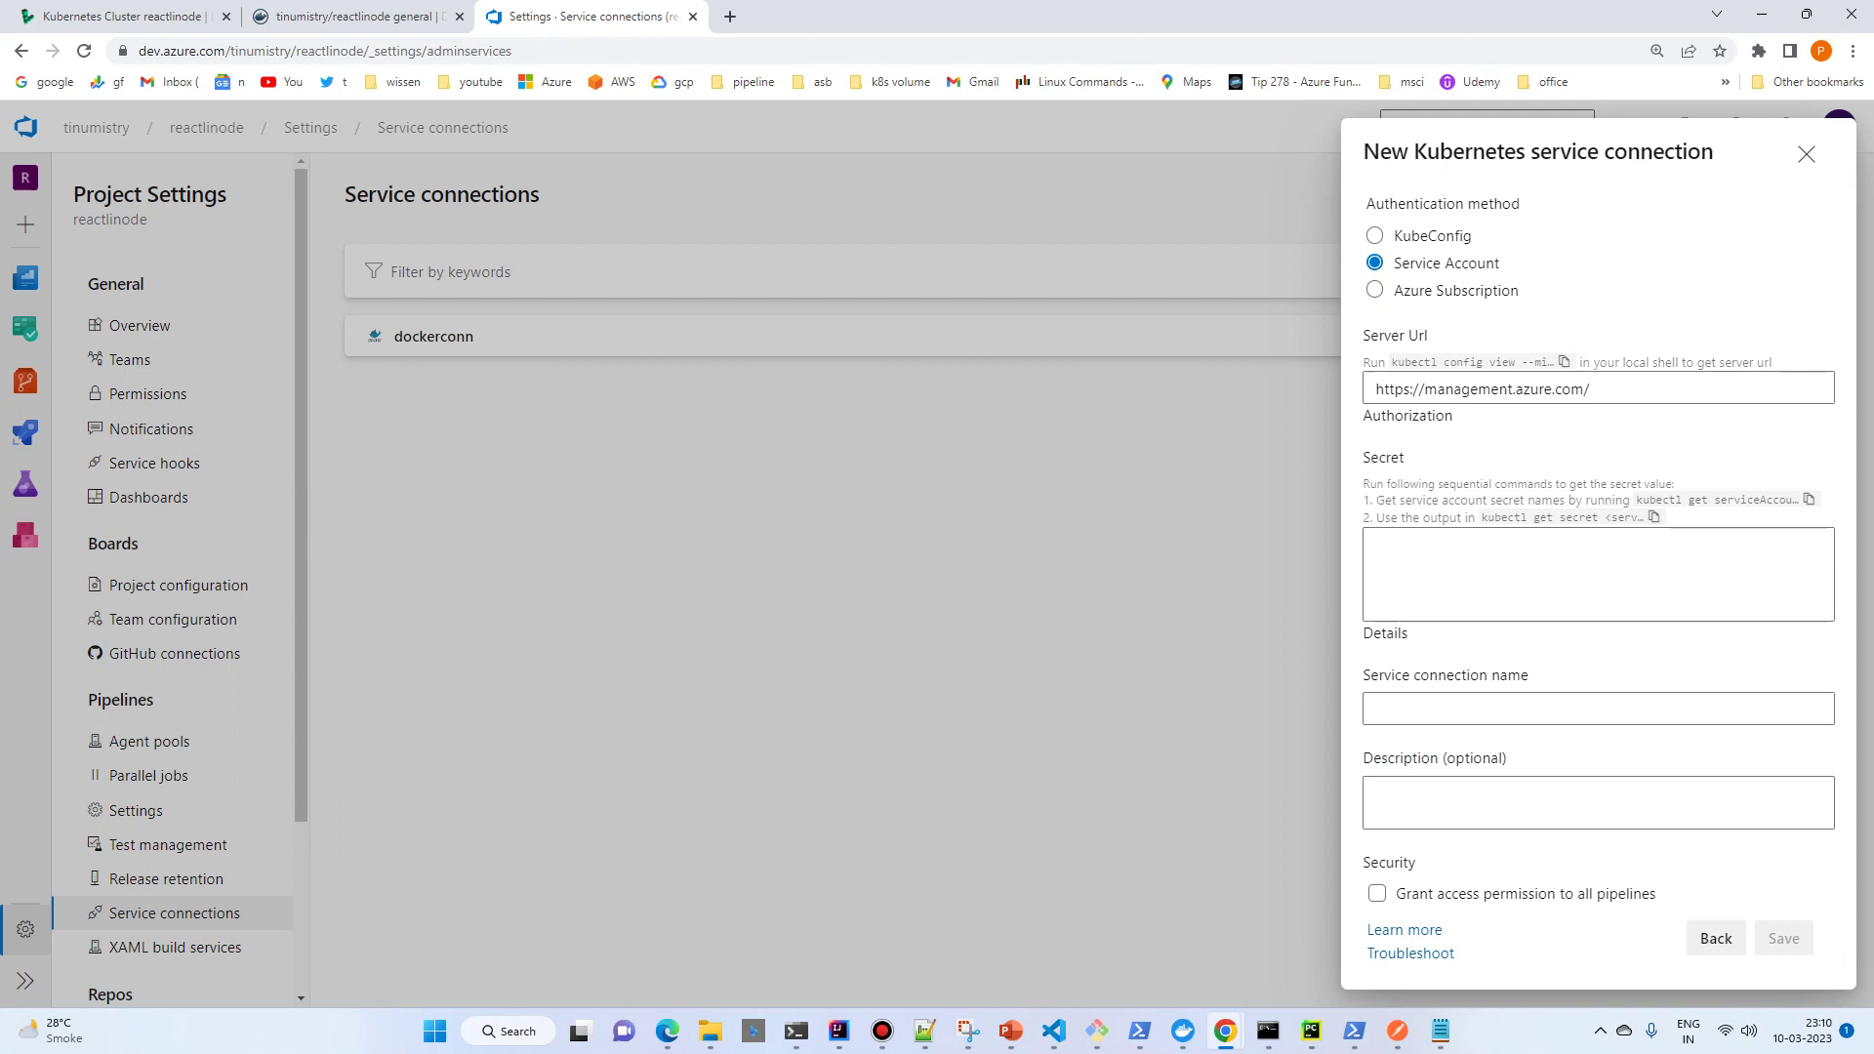
Download the reactlinode cluster's kubeconfig from the Linode site and show reactlinode-kubeconfig.yaml in its folder.
click(117, 16)
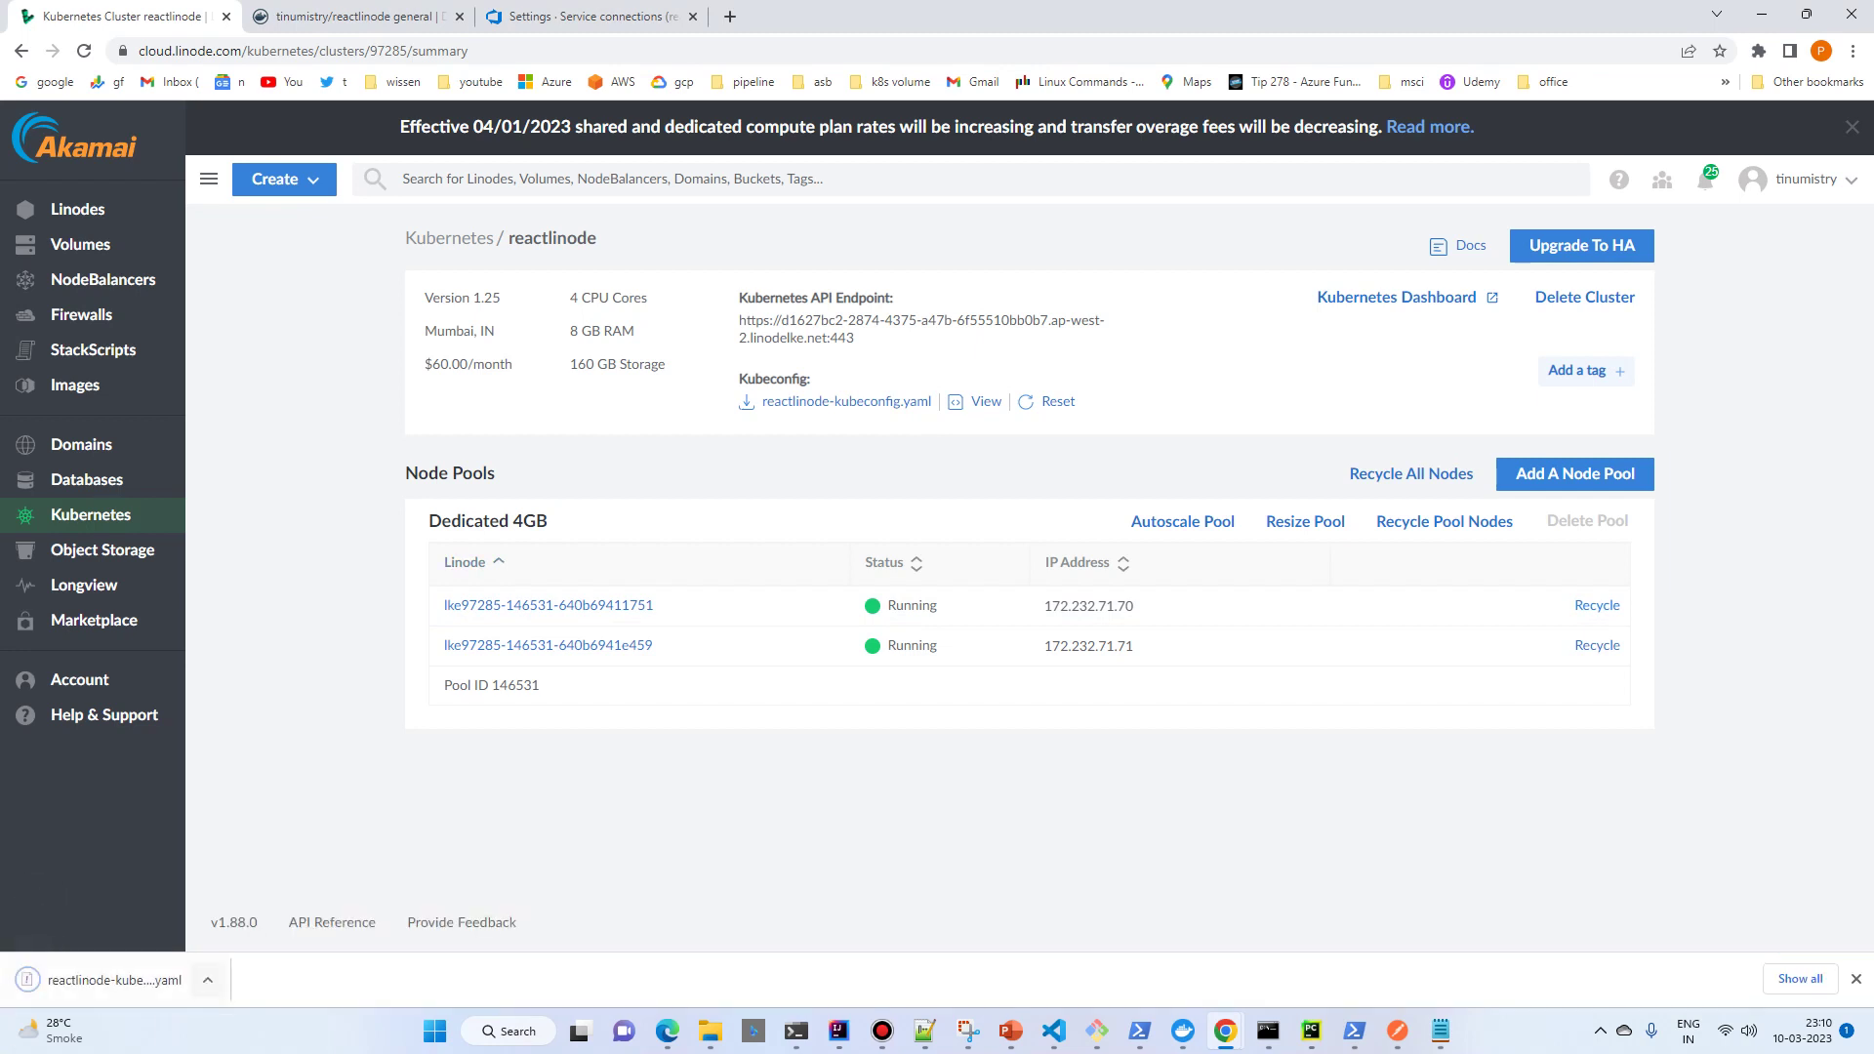
click(208, 980)
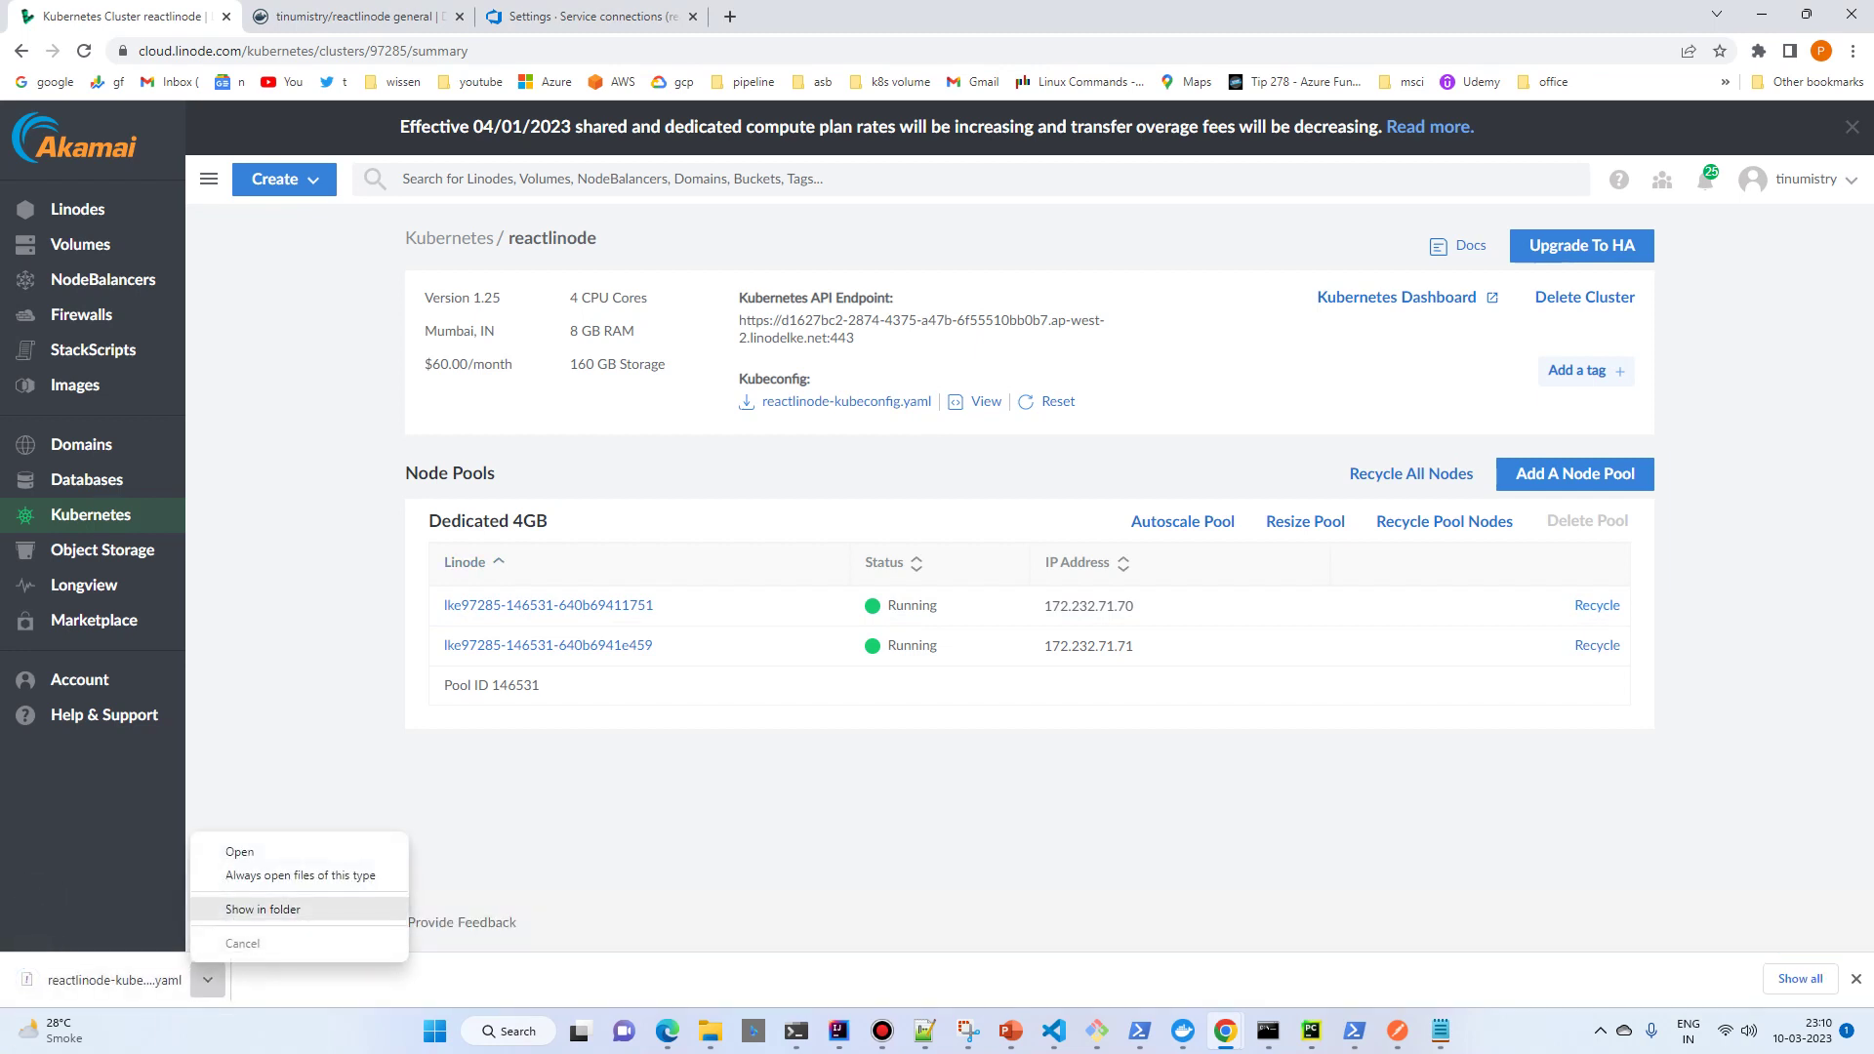
click(262, 908)
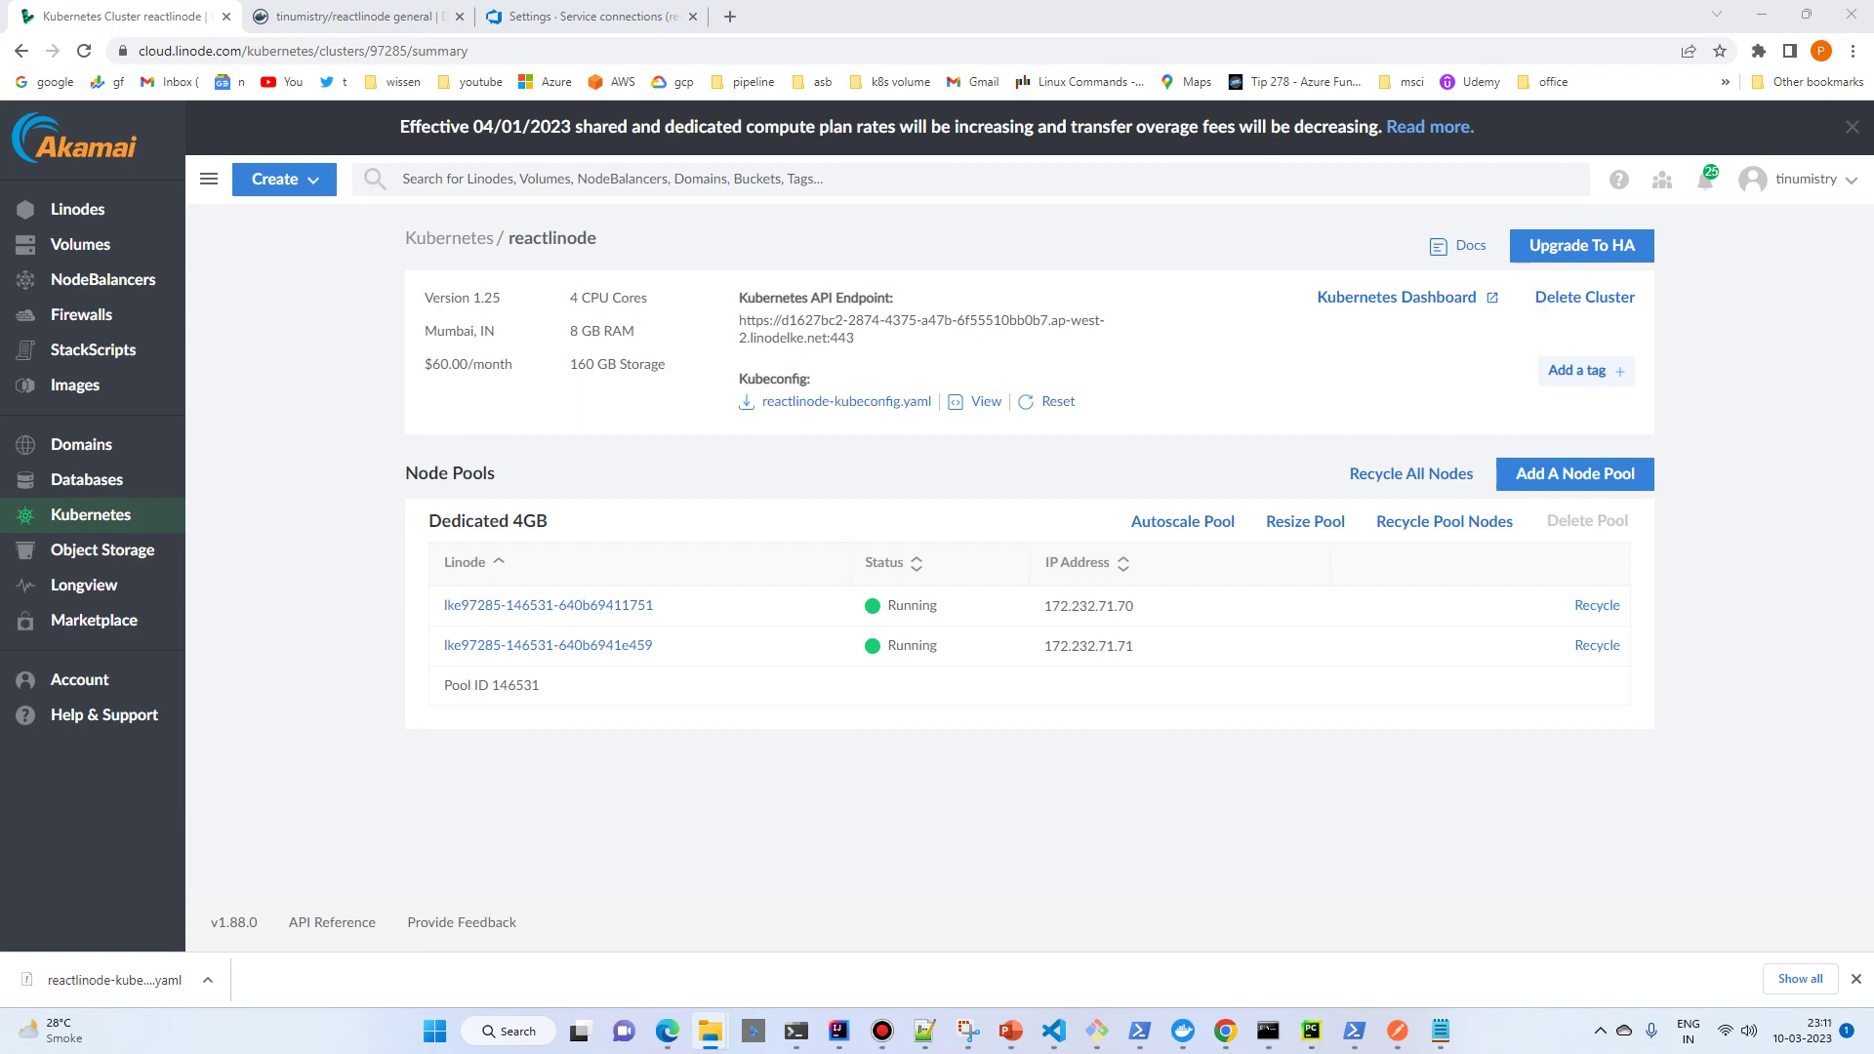
drag(1195, 0, 1163, 352)
double_click(1163, 352)
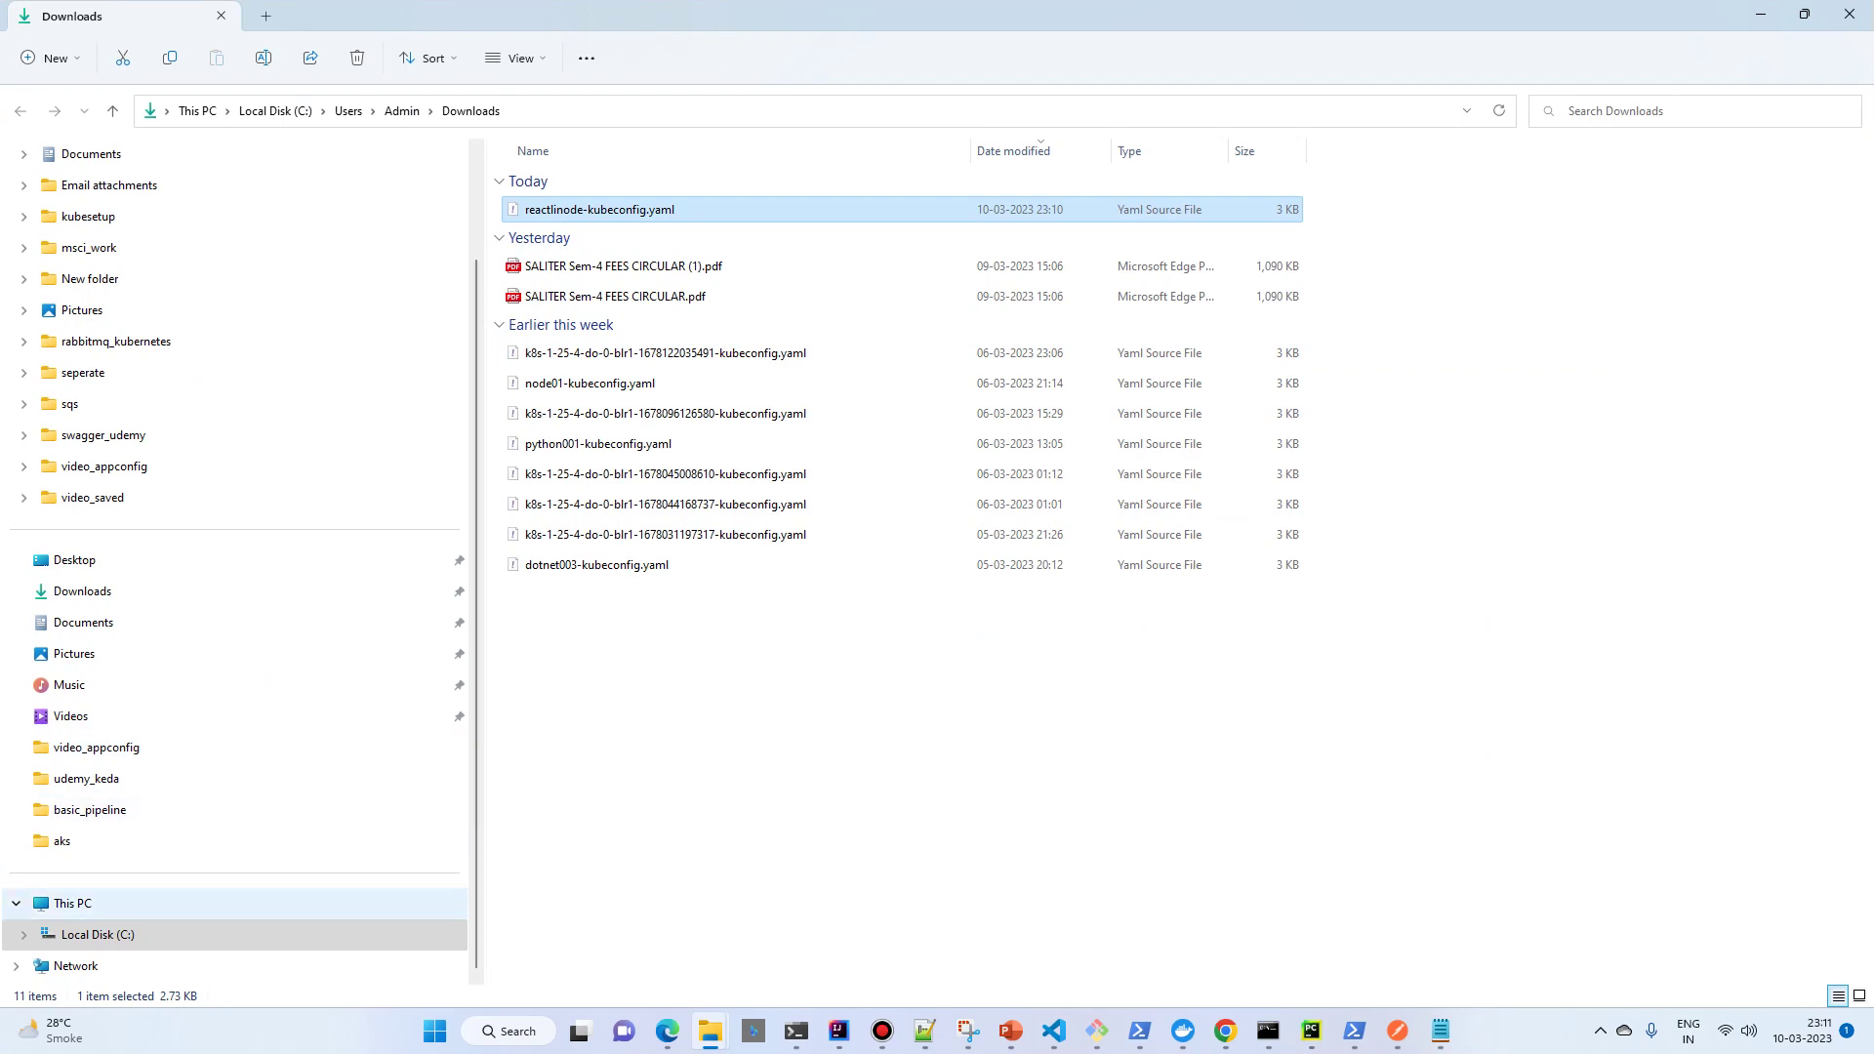
Copy reactlinode-kubeconfig.yaml from Downloads into the C:\Users\Admin\.kube folder.
click(97, 934)
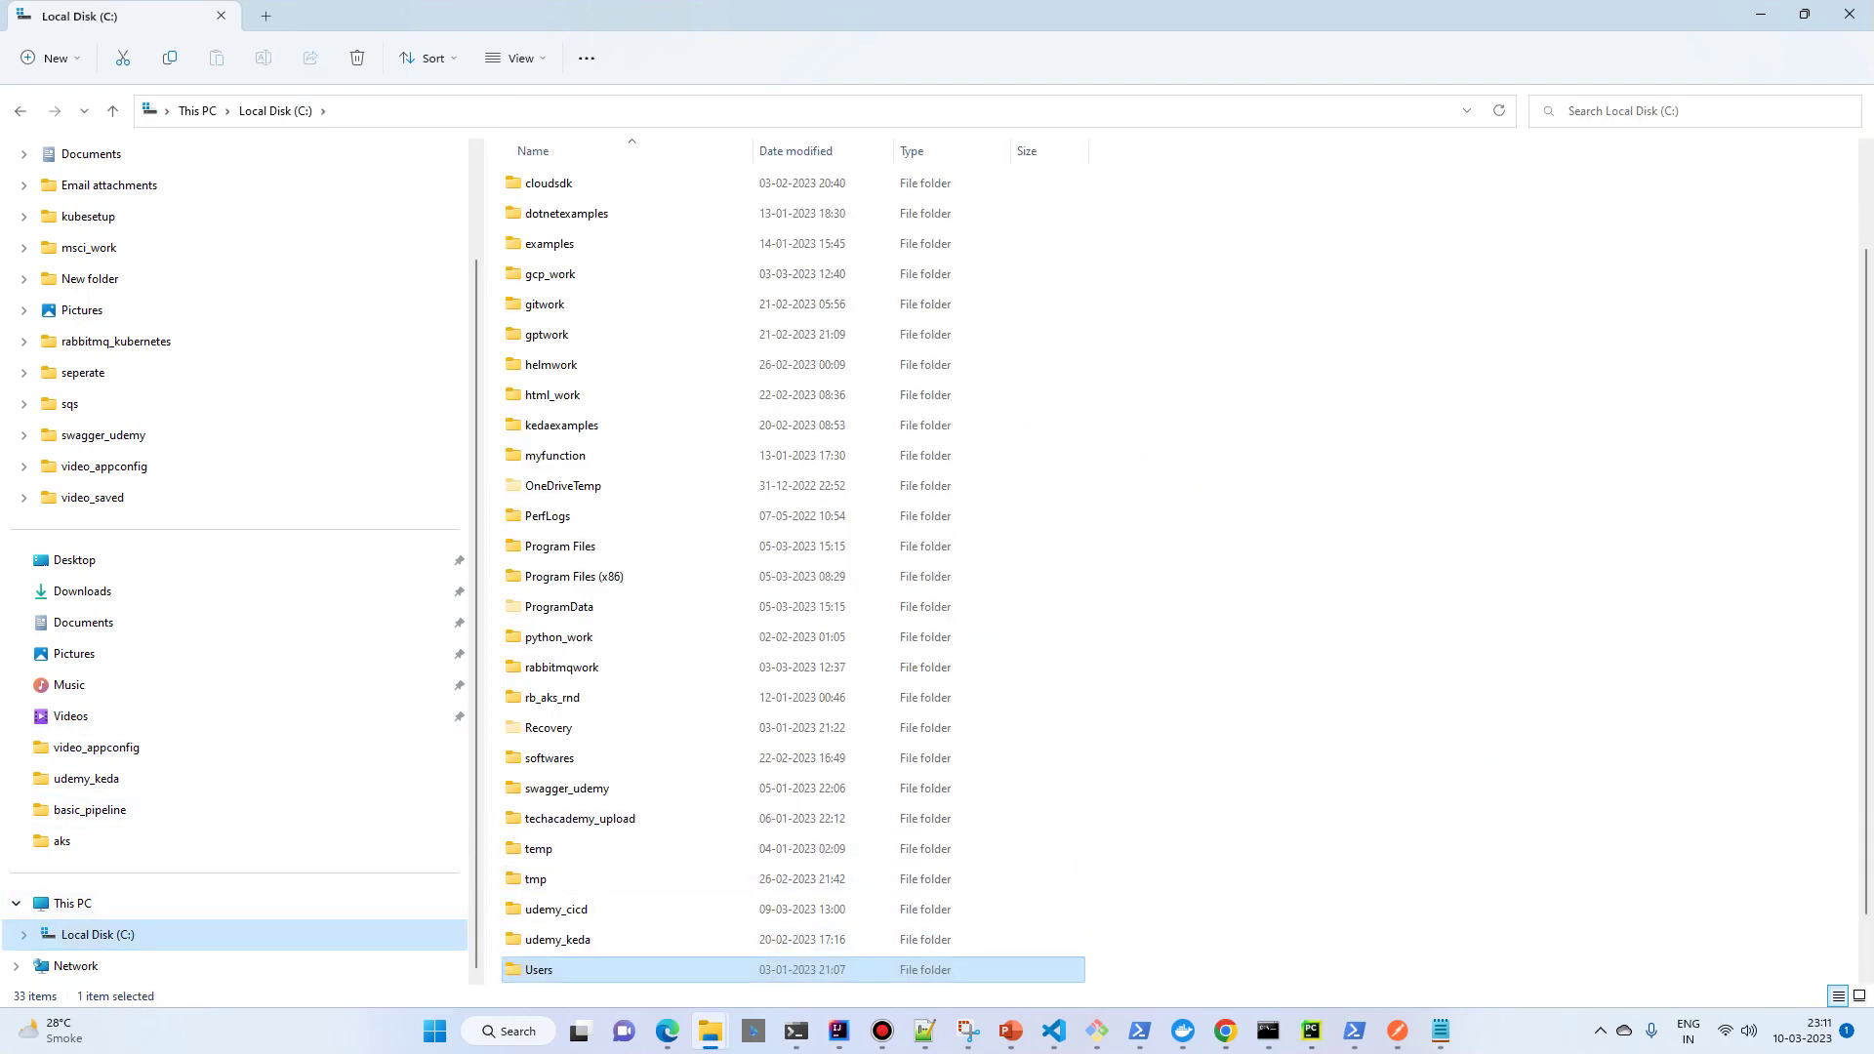
double_click(539, 969)
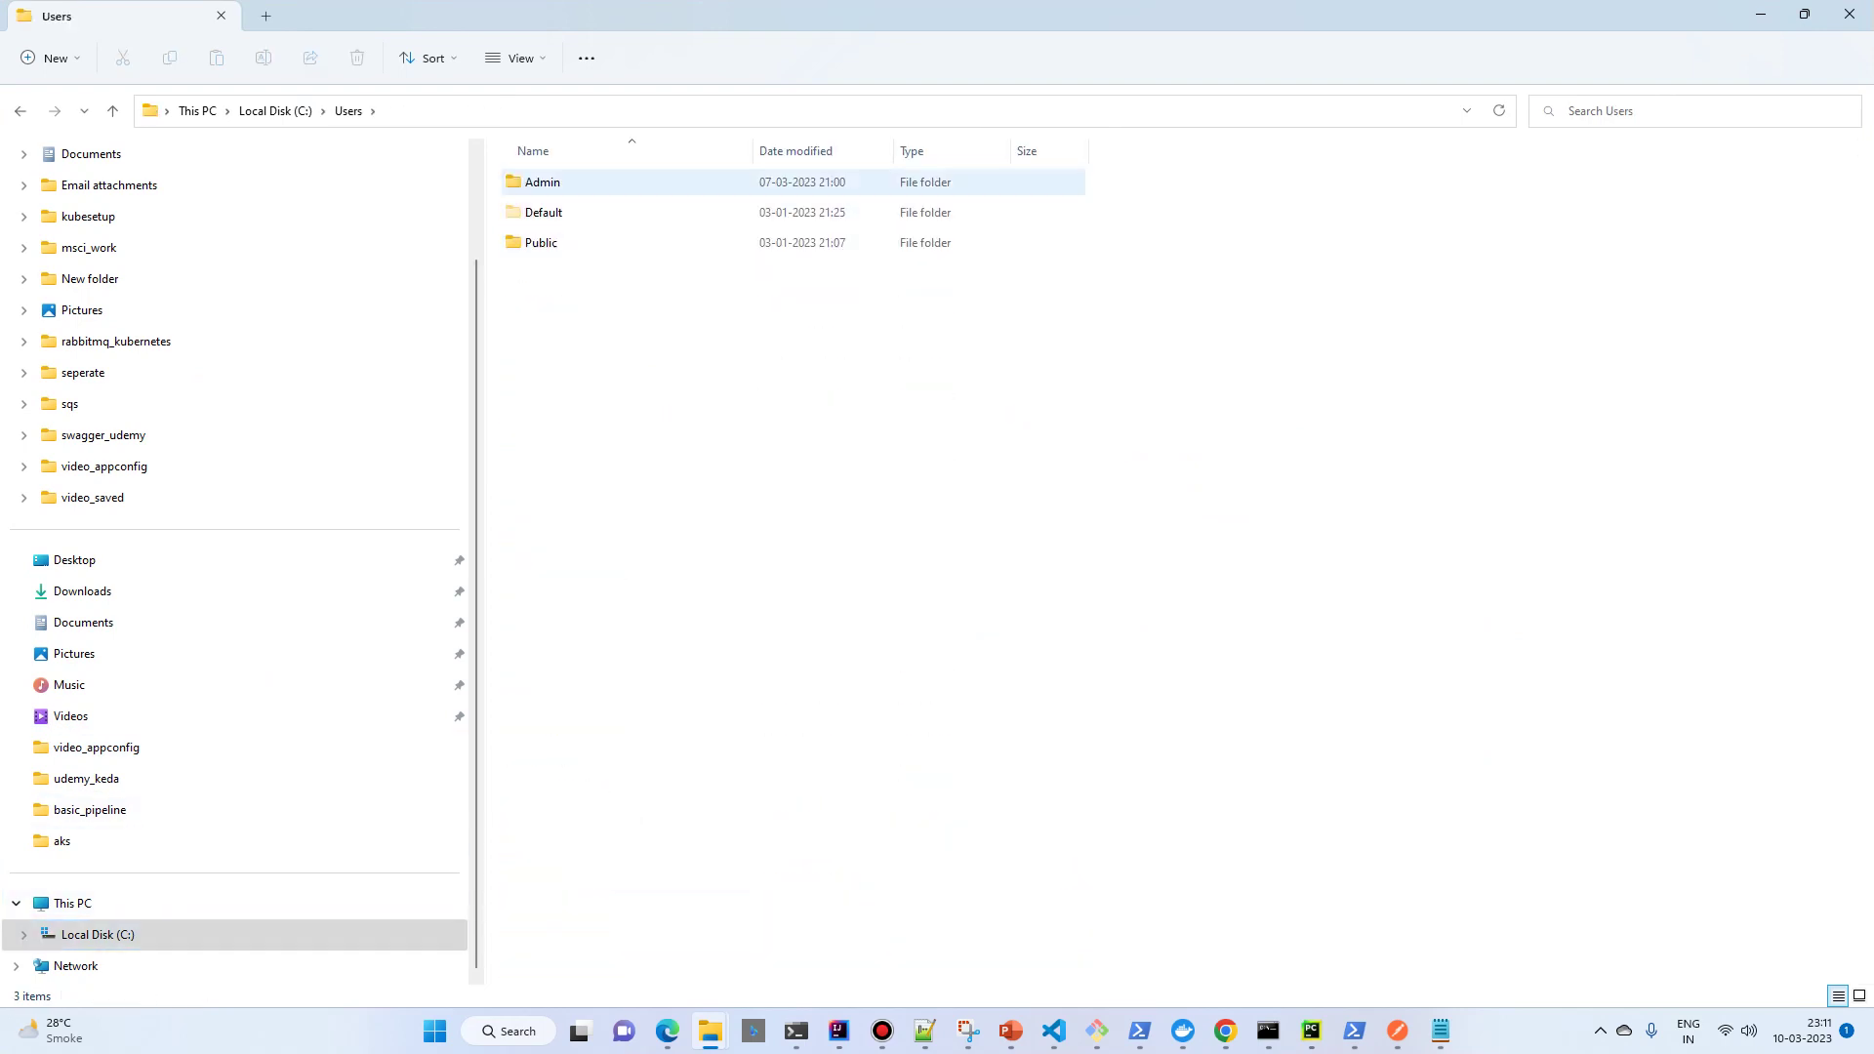
double_click(542, 182)
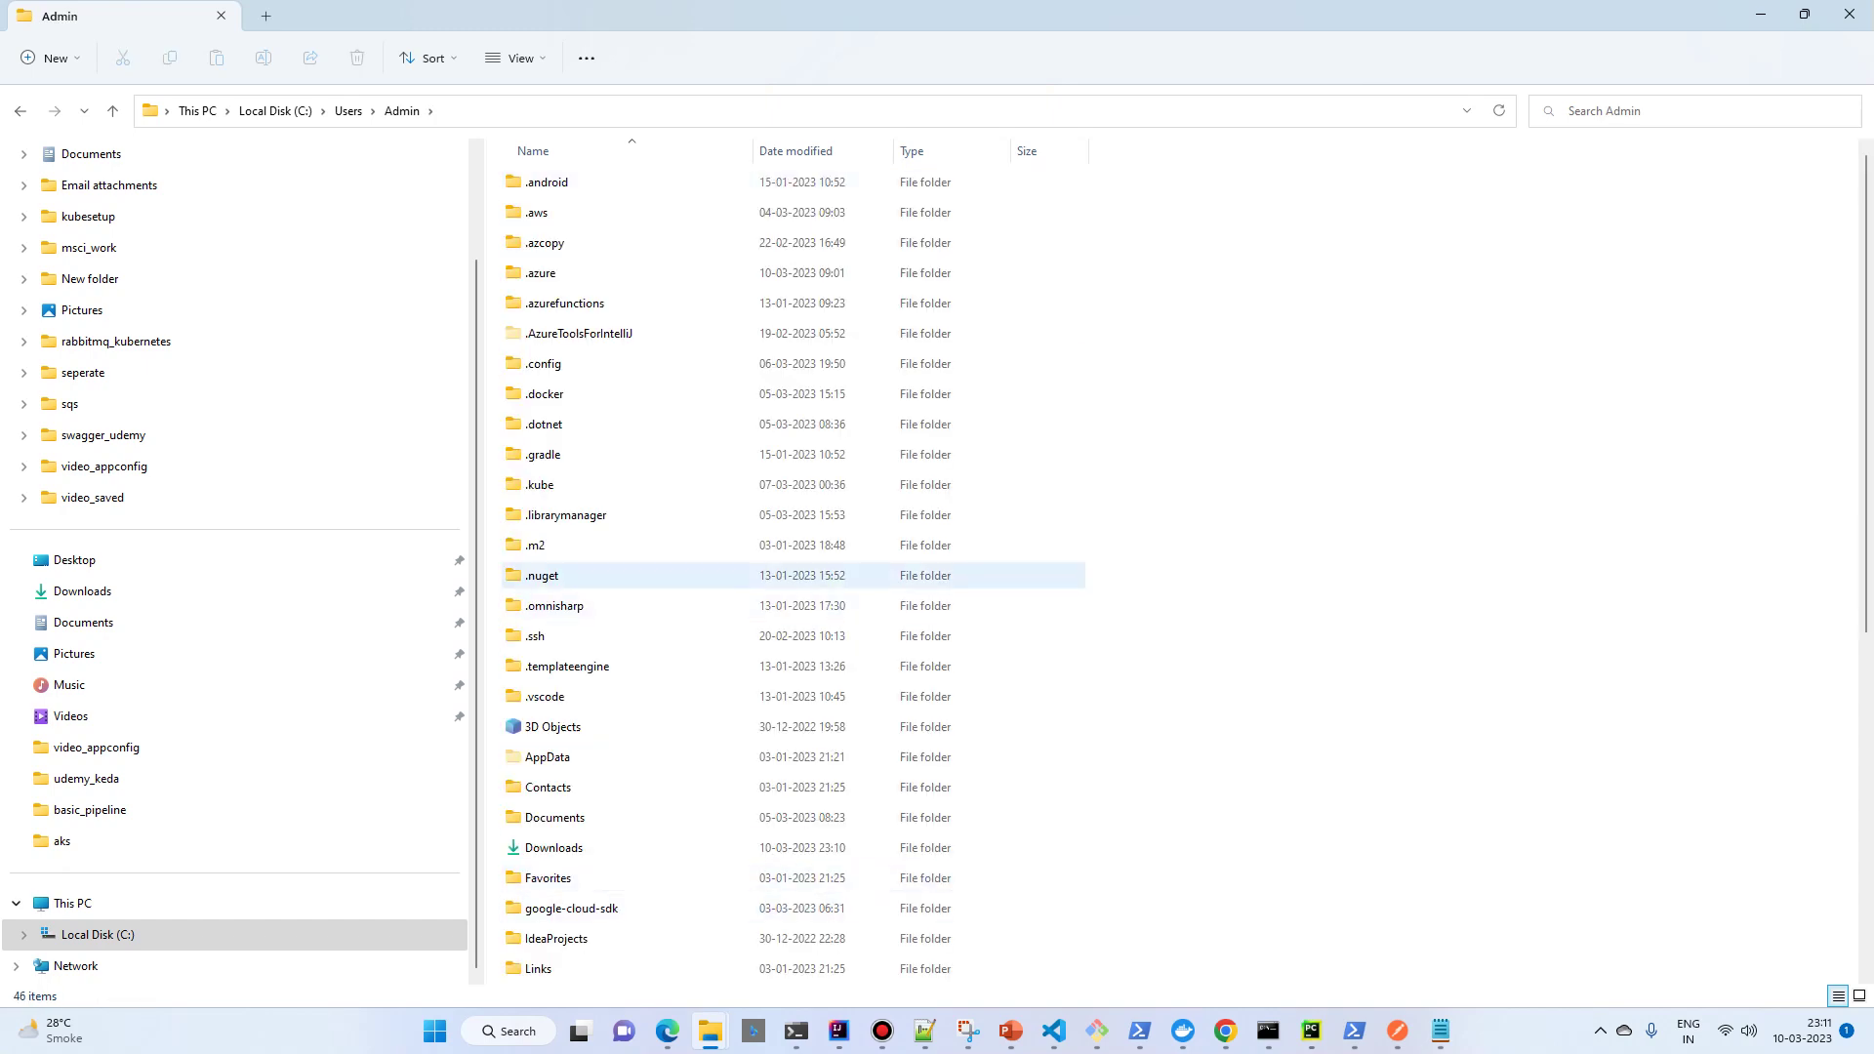
click(540, 485)
key(Return)
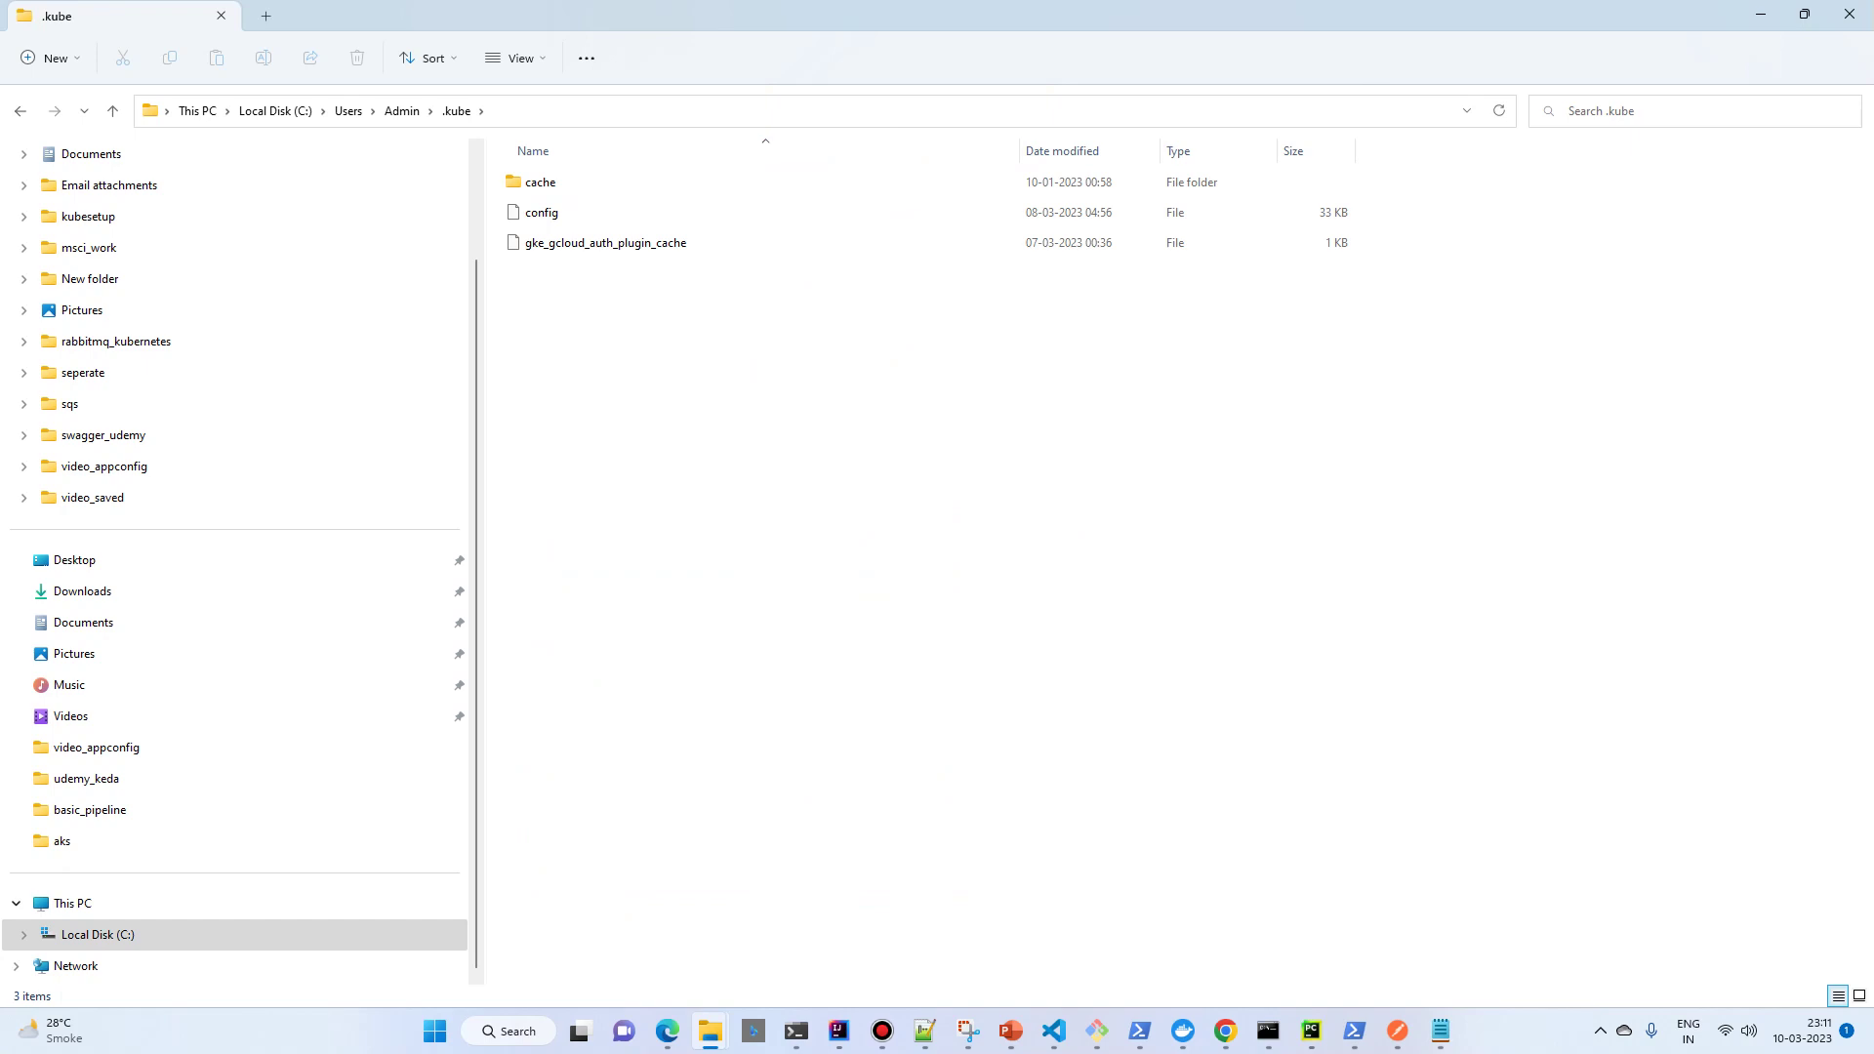
key(ctrl+v)
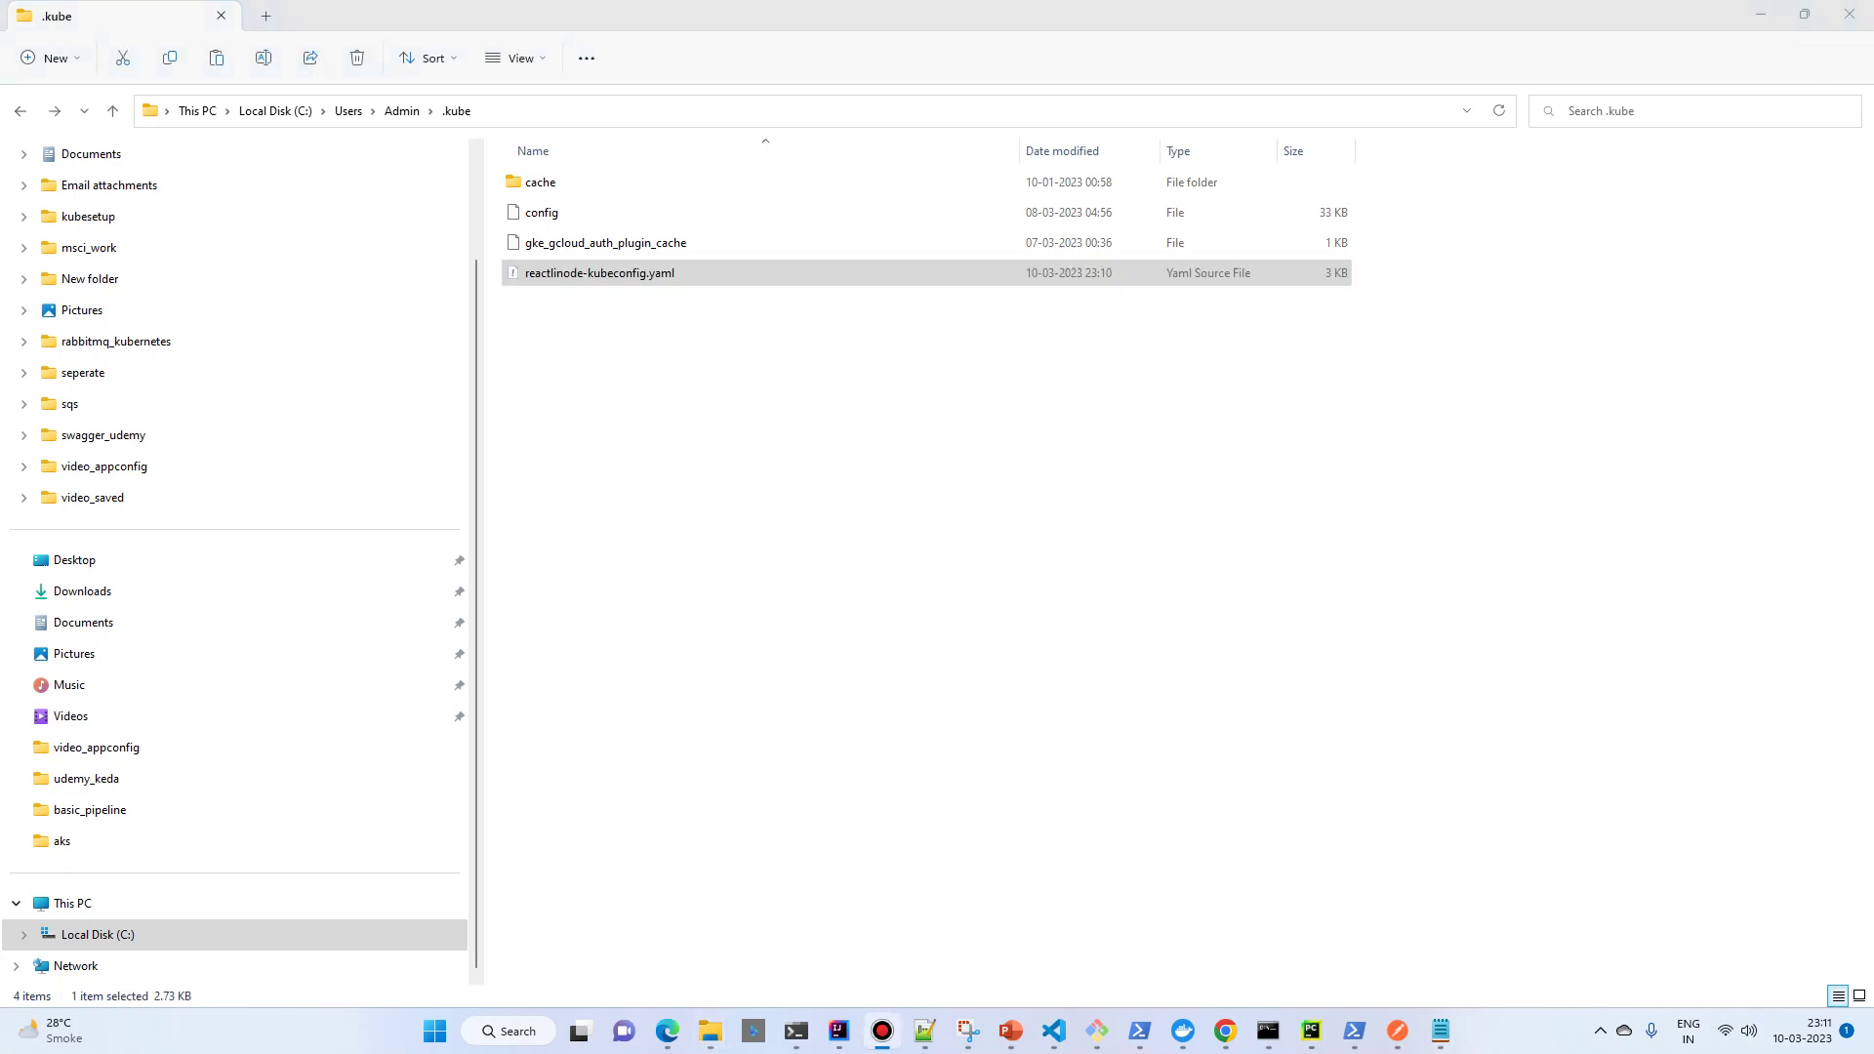
Delete the old config and gke_gcloud_auth_plugin_cache files from the .kube folder.
click(542, 212)
key(shift+Down)
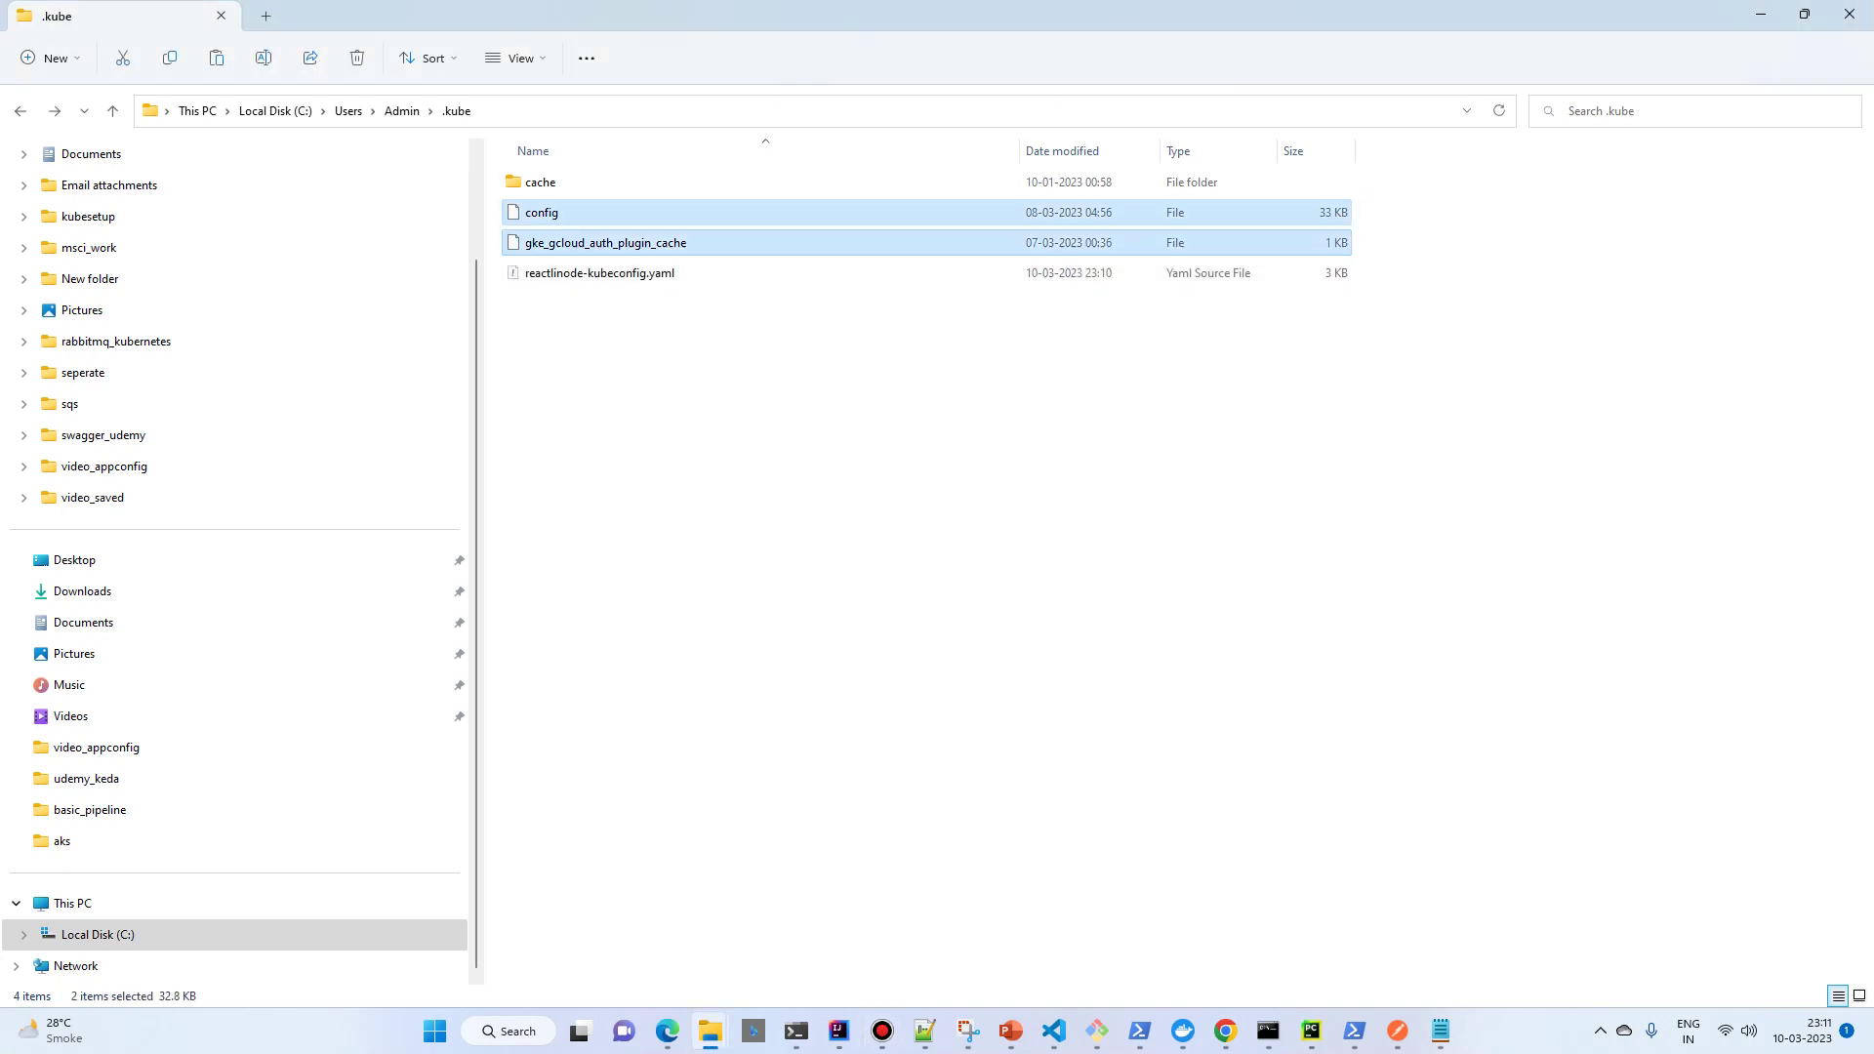
key(Delete)
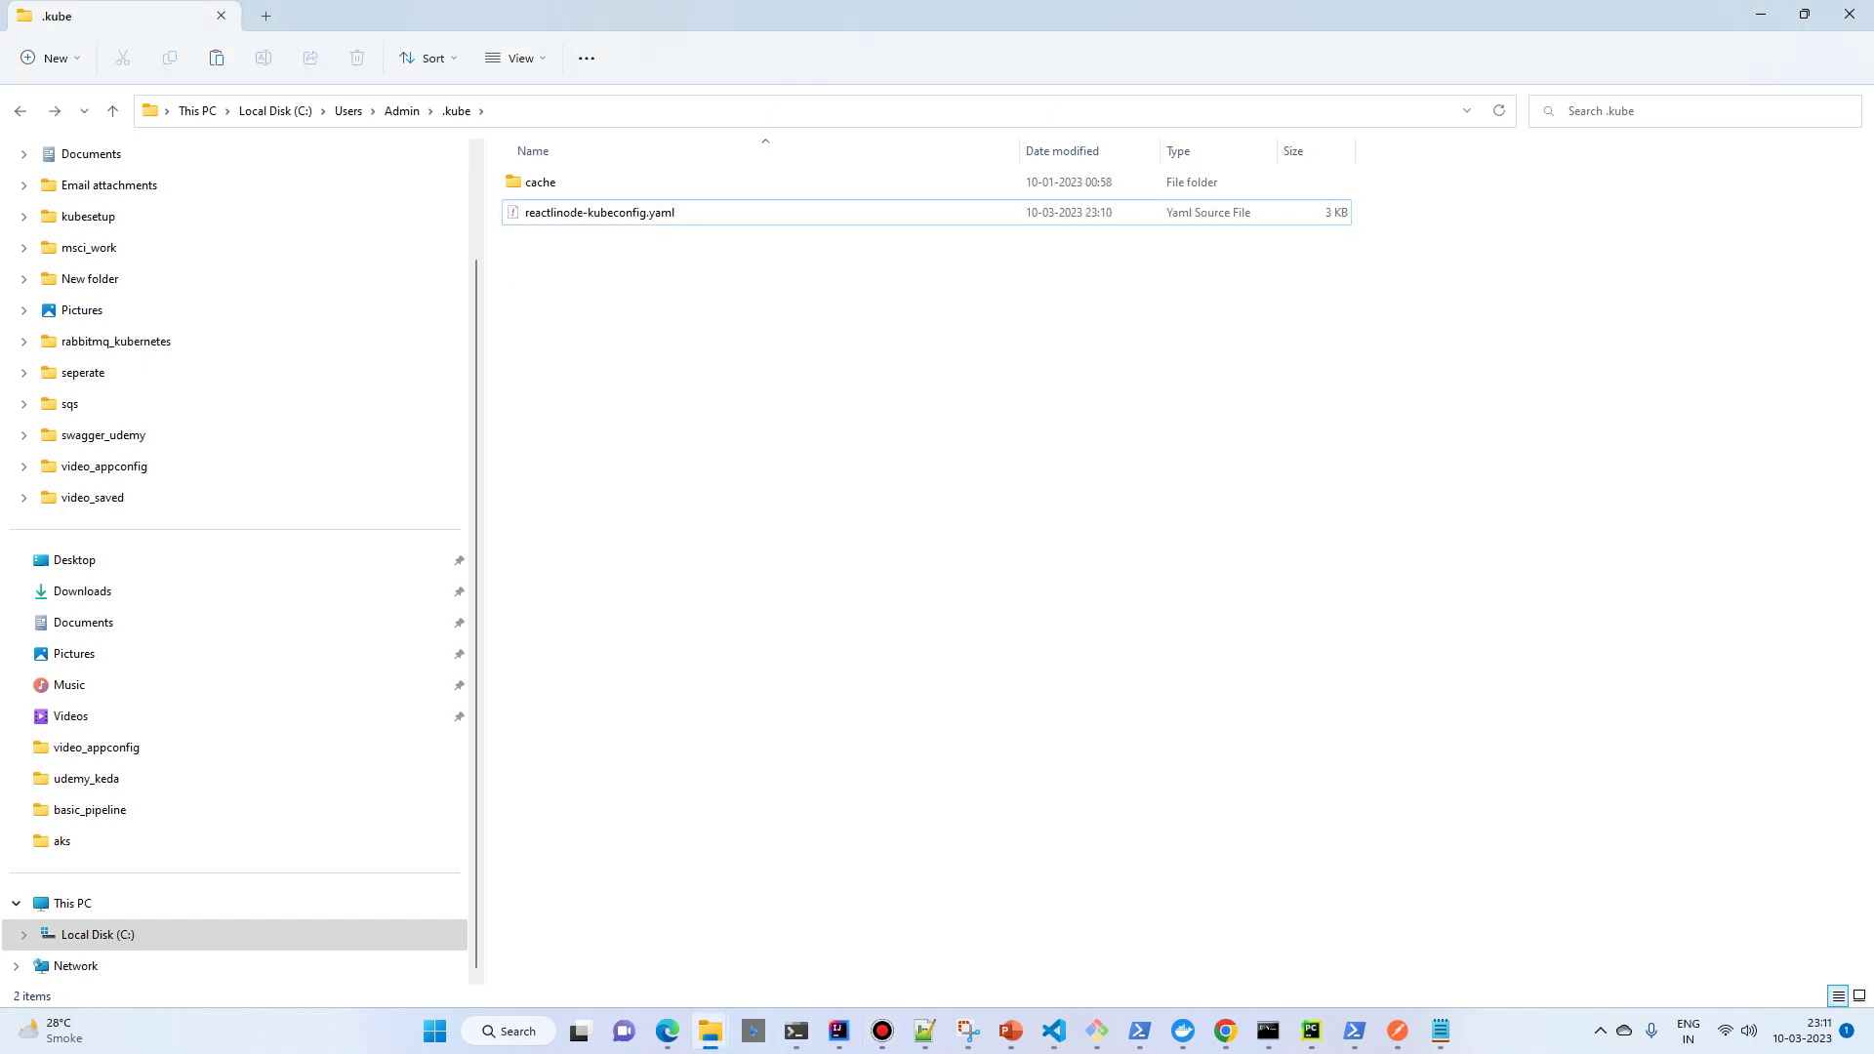
Rename reactlinode-kubeconfig.yaml in the .kube folder to config, without an extension.
click(600, 212)
key(F2)
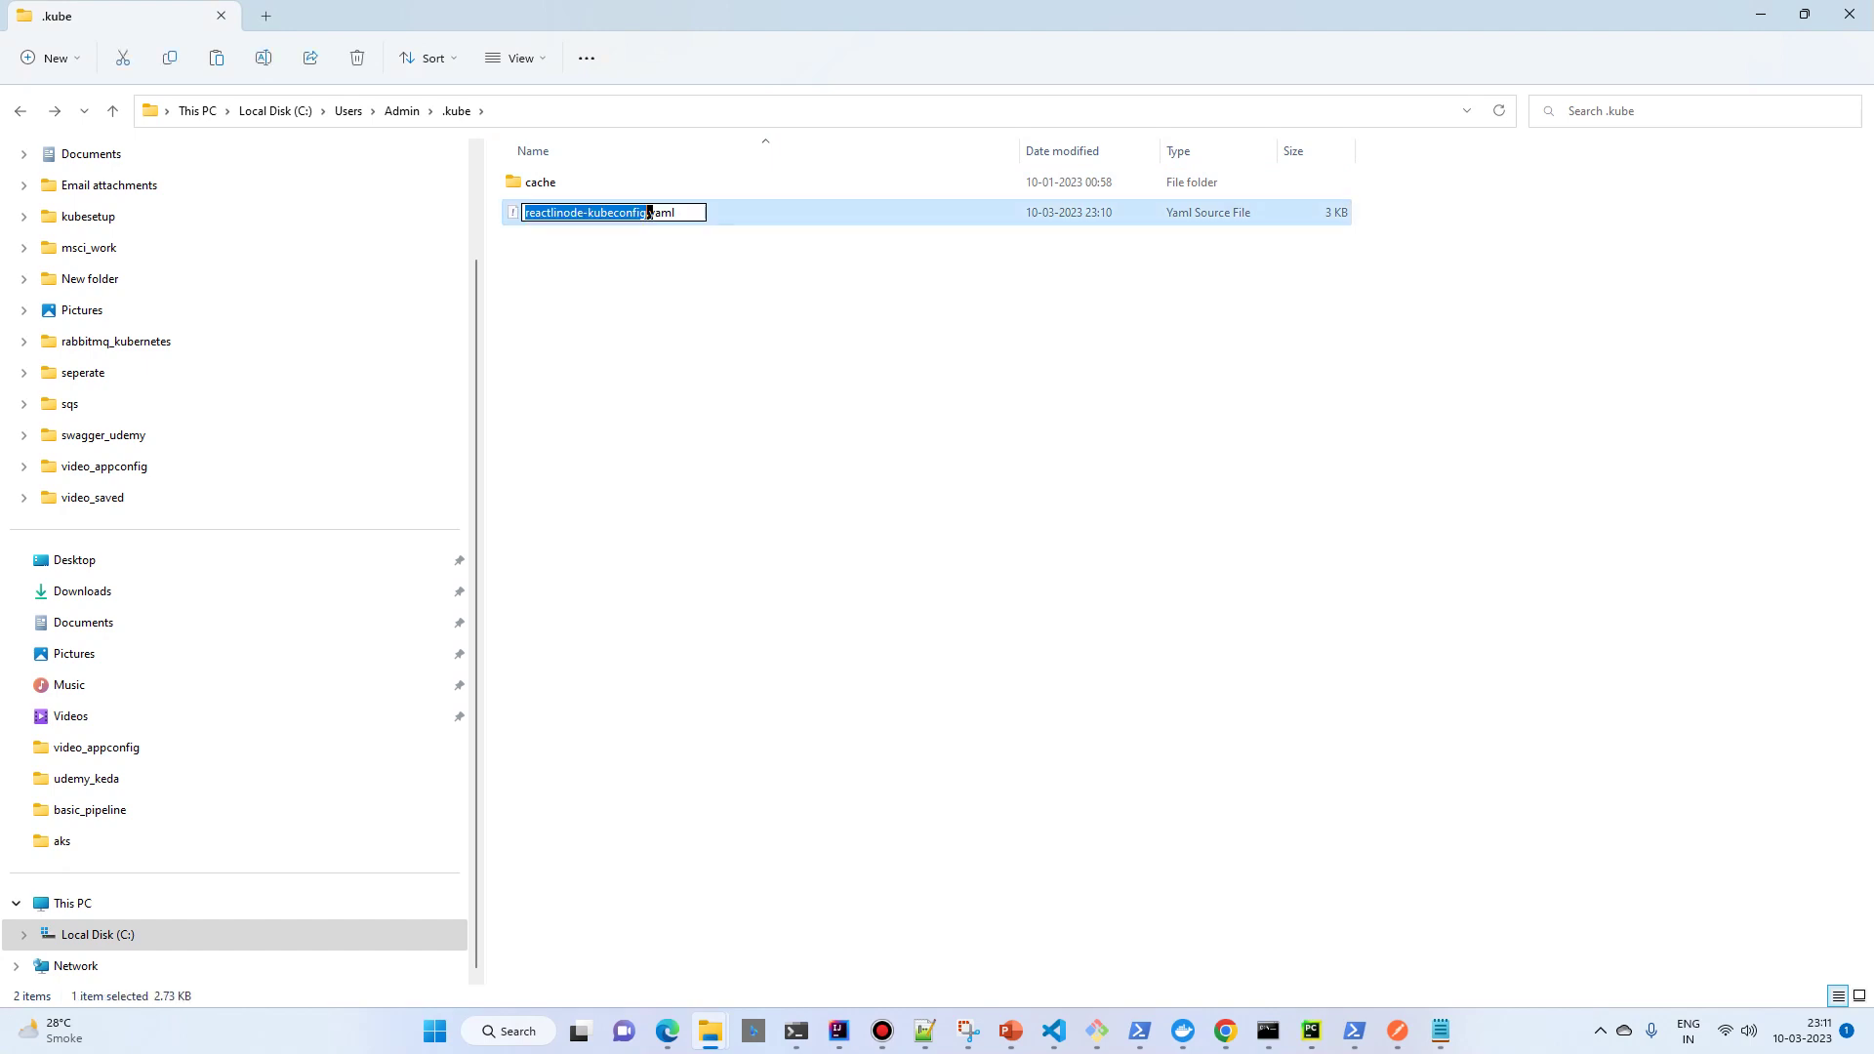
key(Home)
key(shift+End)
text(config)
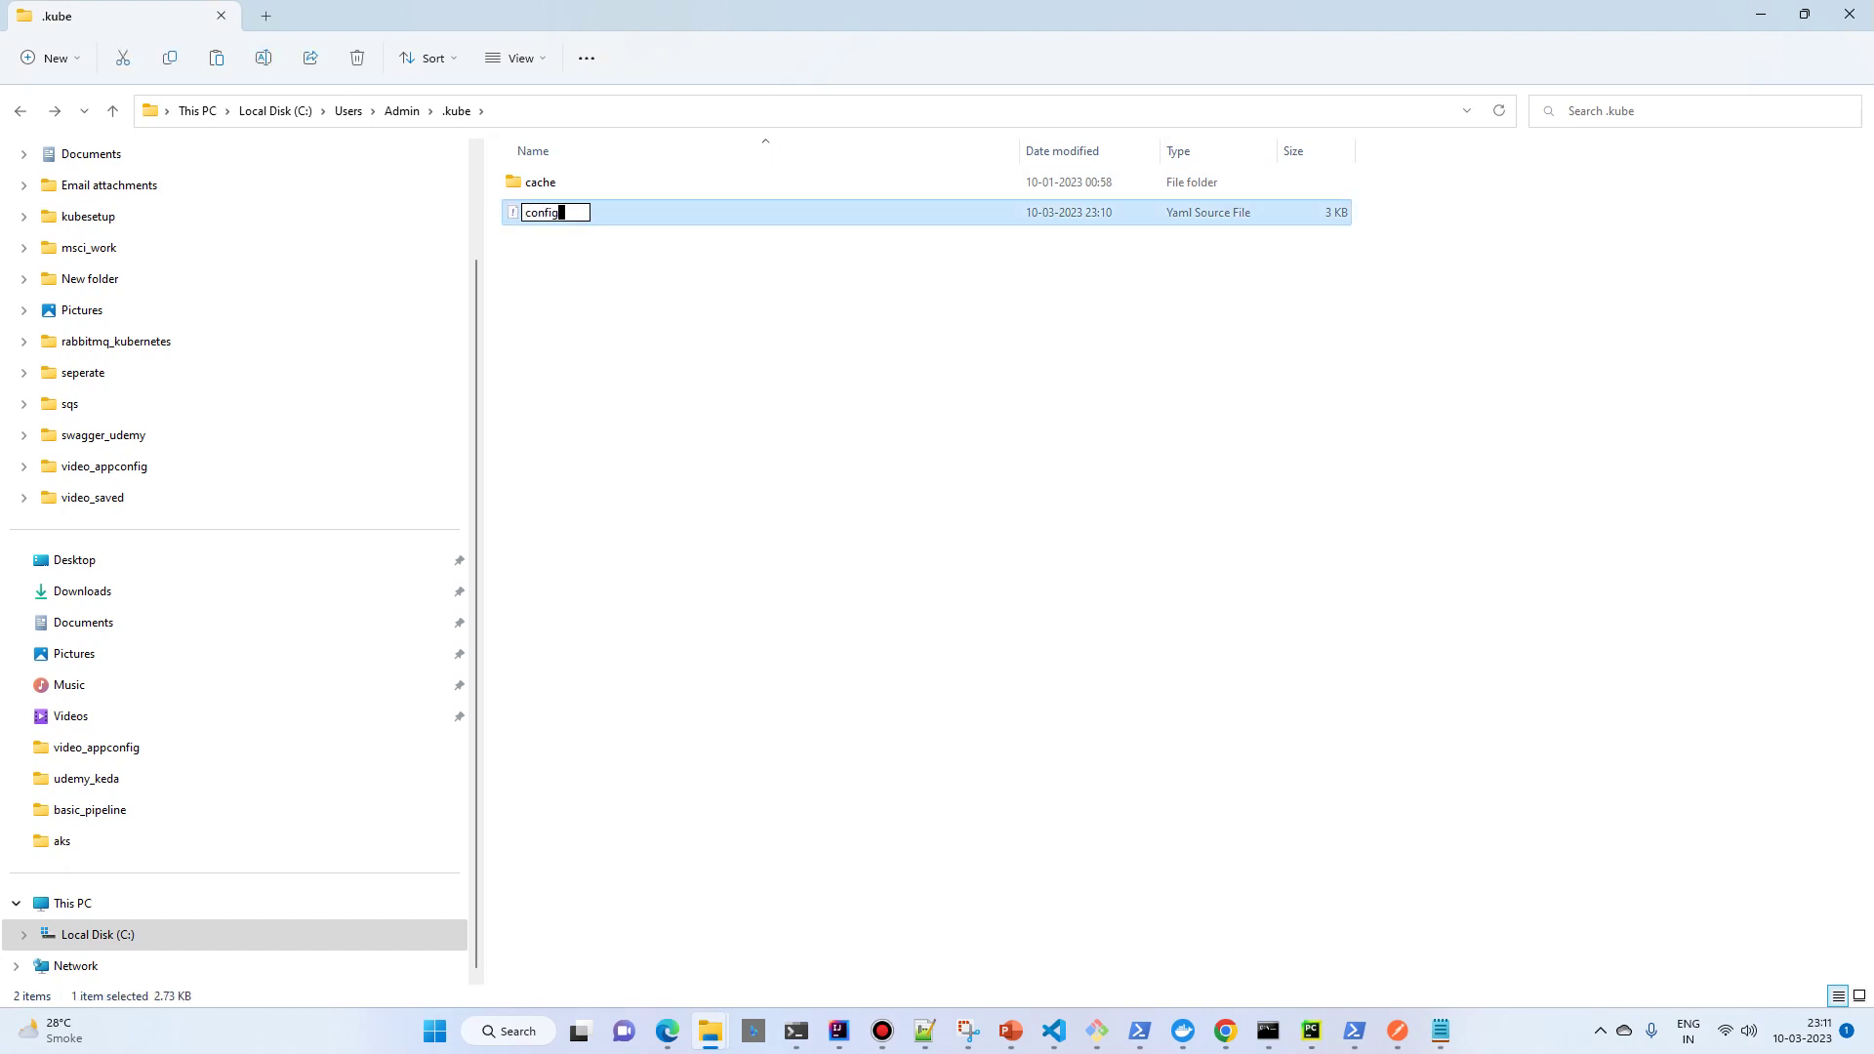
key(Return)
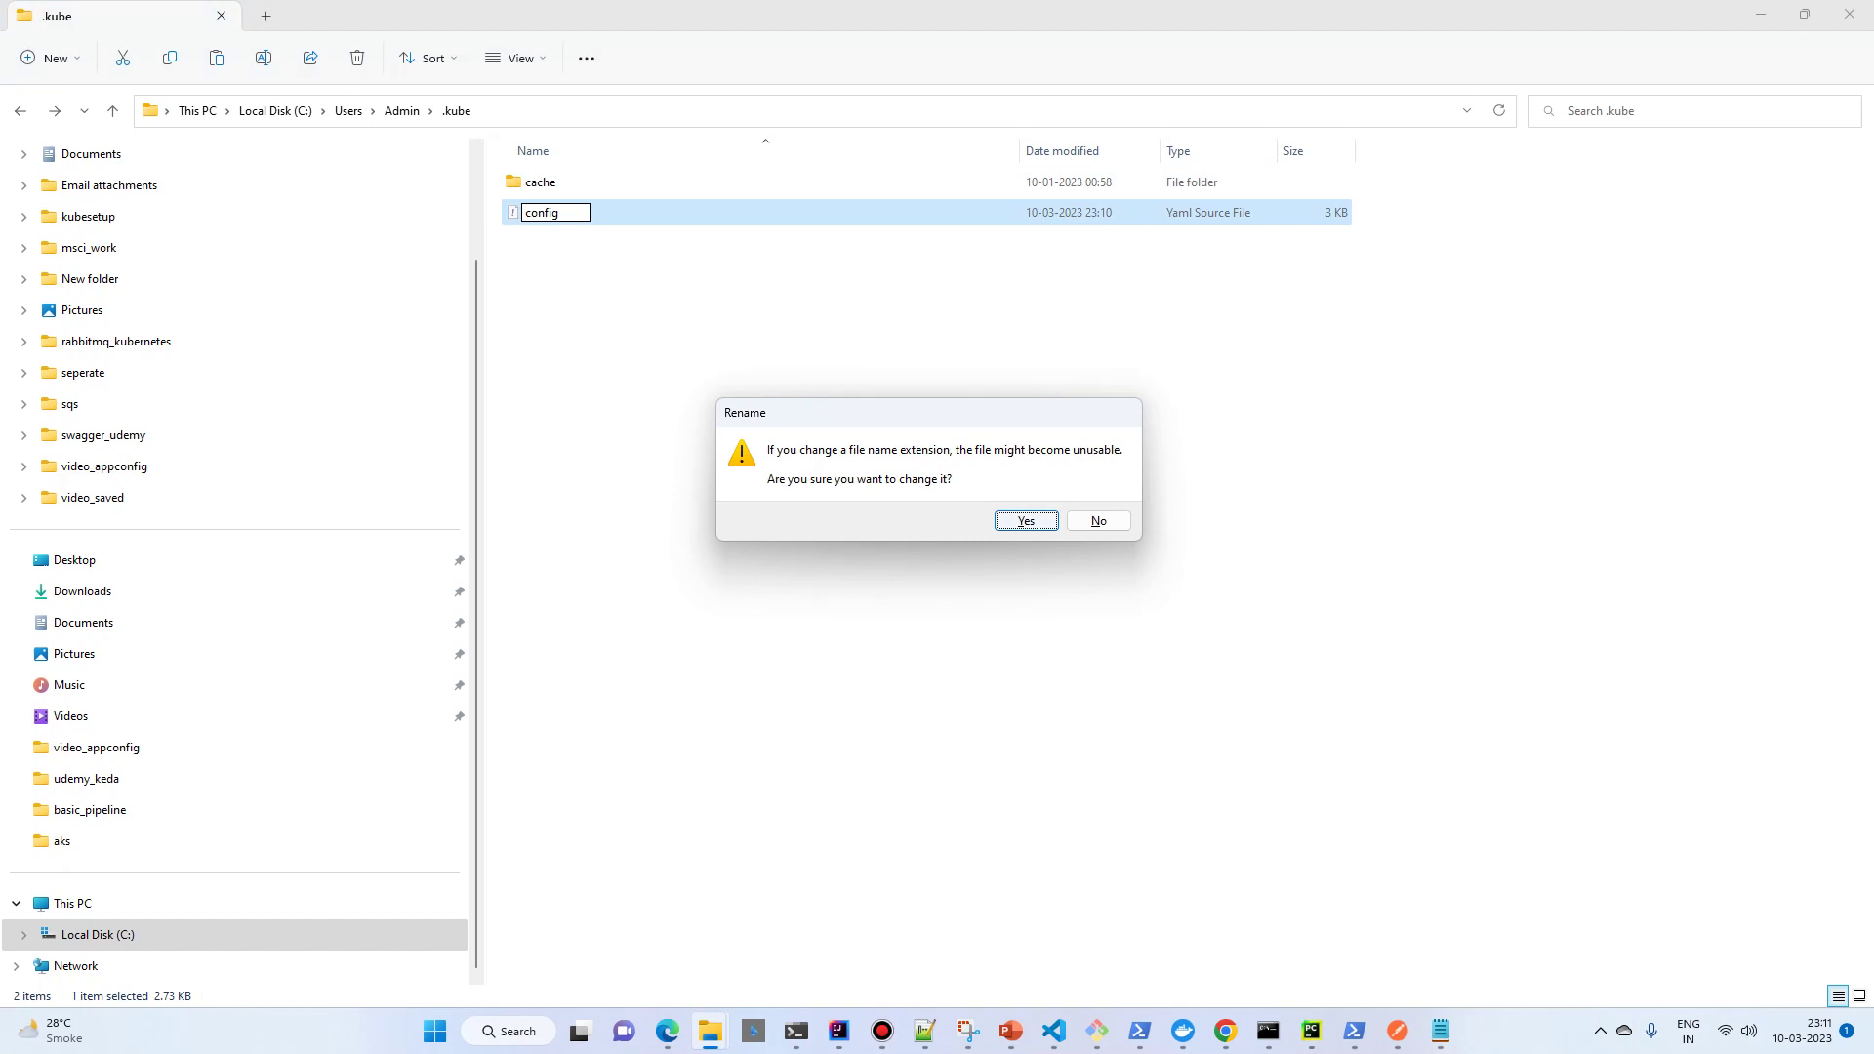
key(Return)
Open the config file from the .kube folder in Notepad++ to view the cluster configuration.
right_click(558, 212)
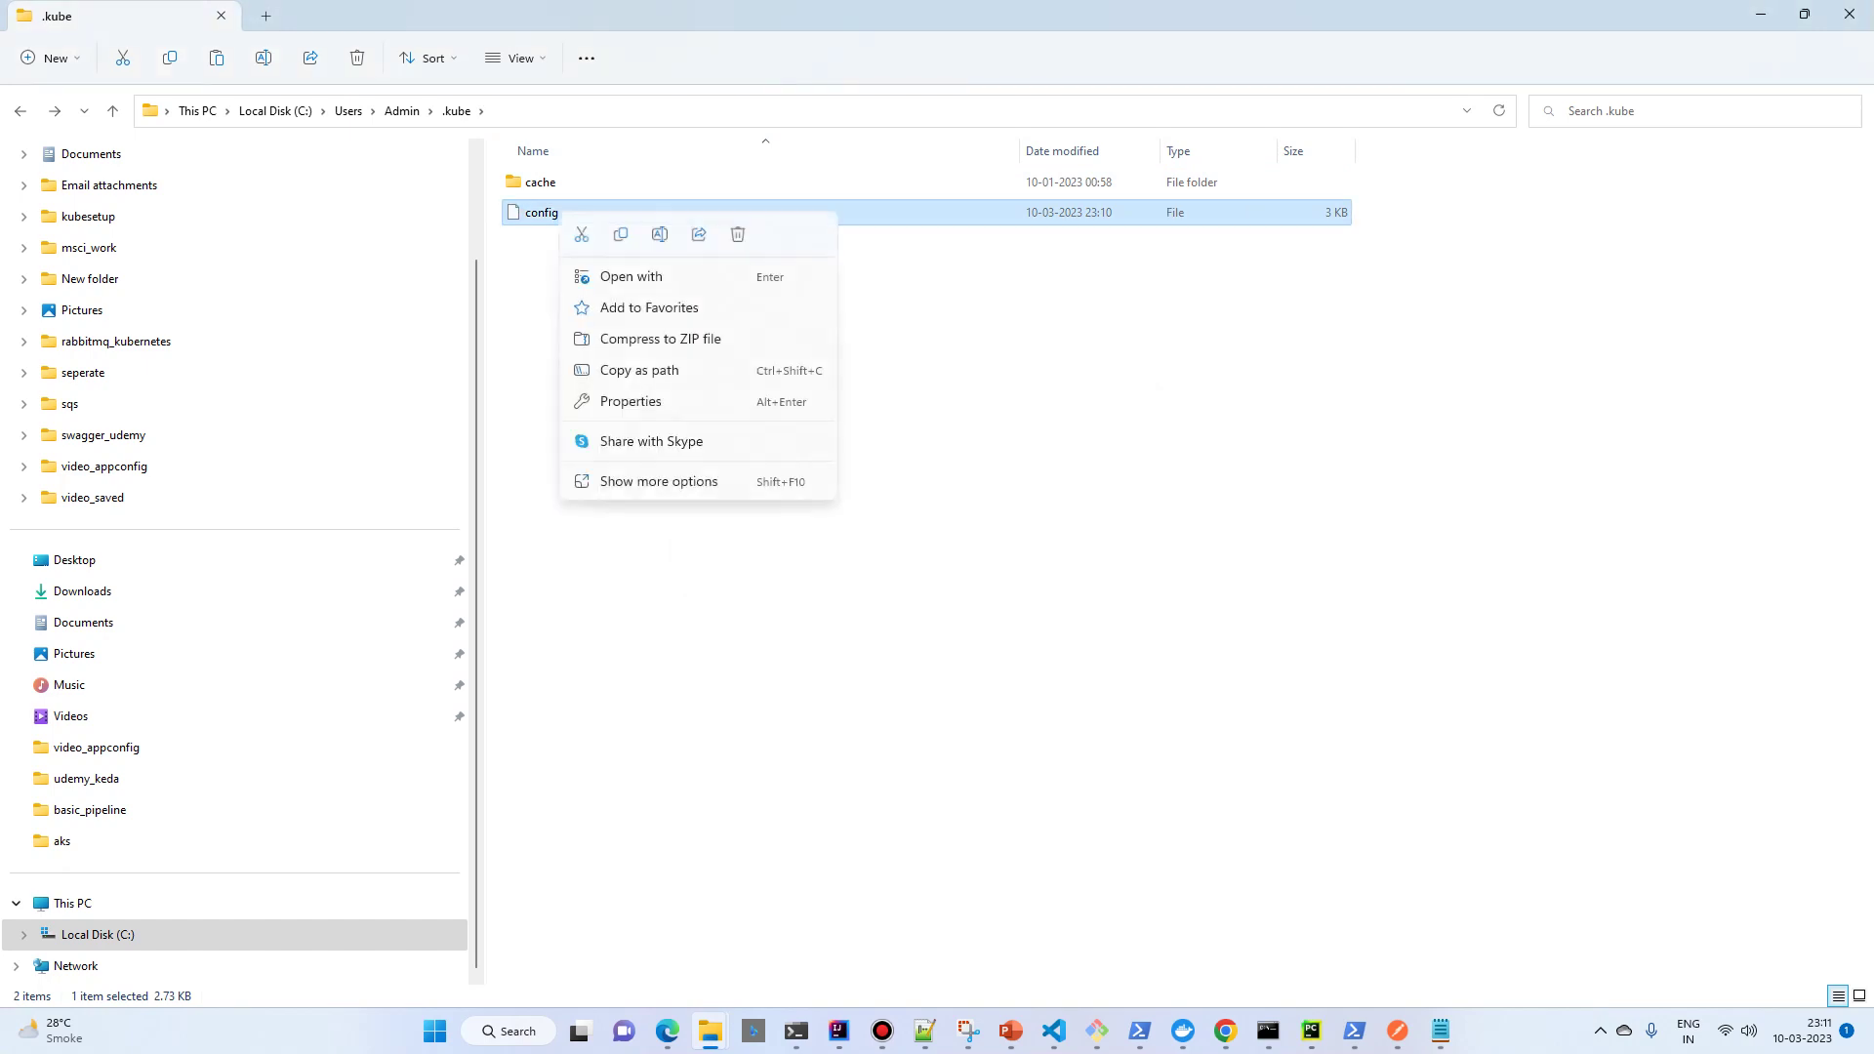
click(683, 509)
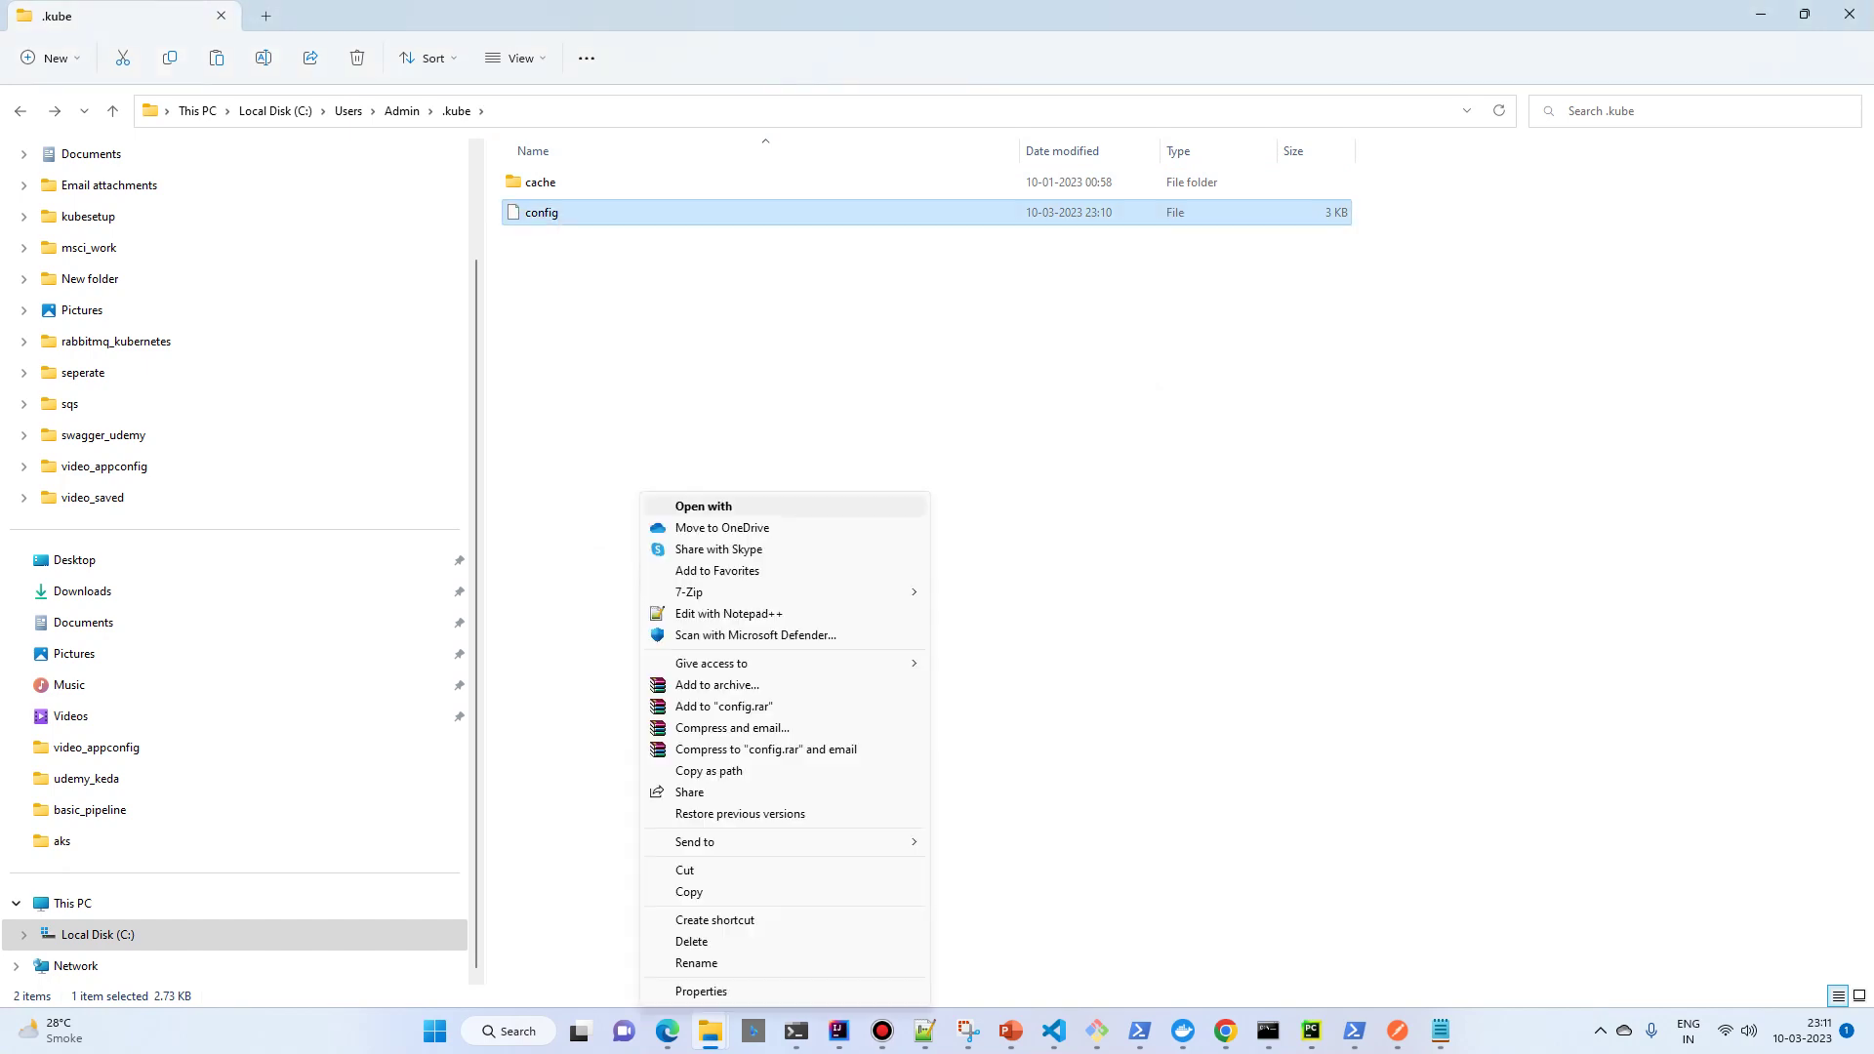
click(742, 615)
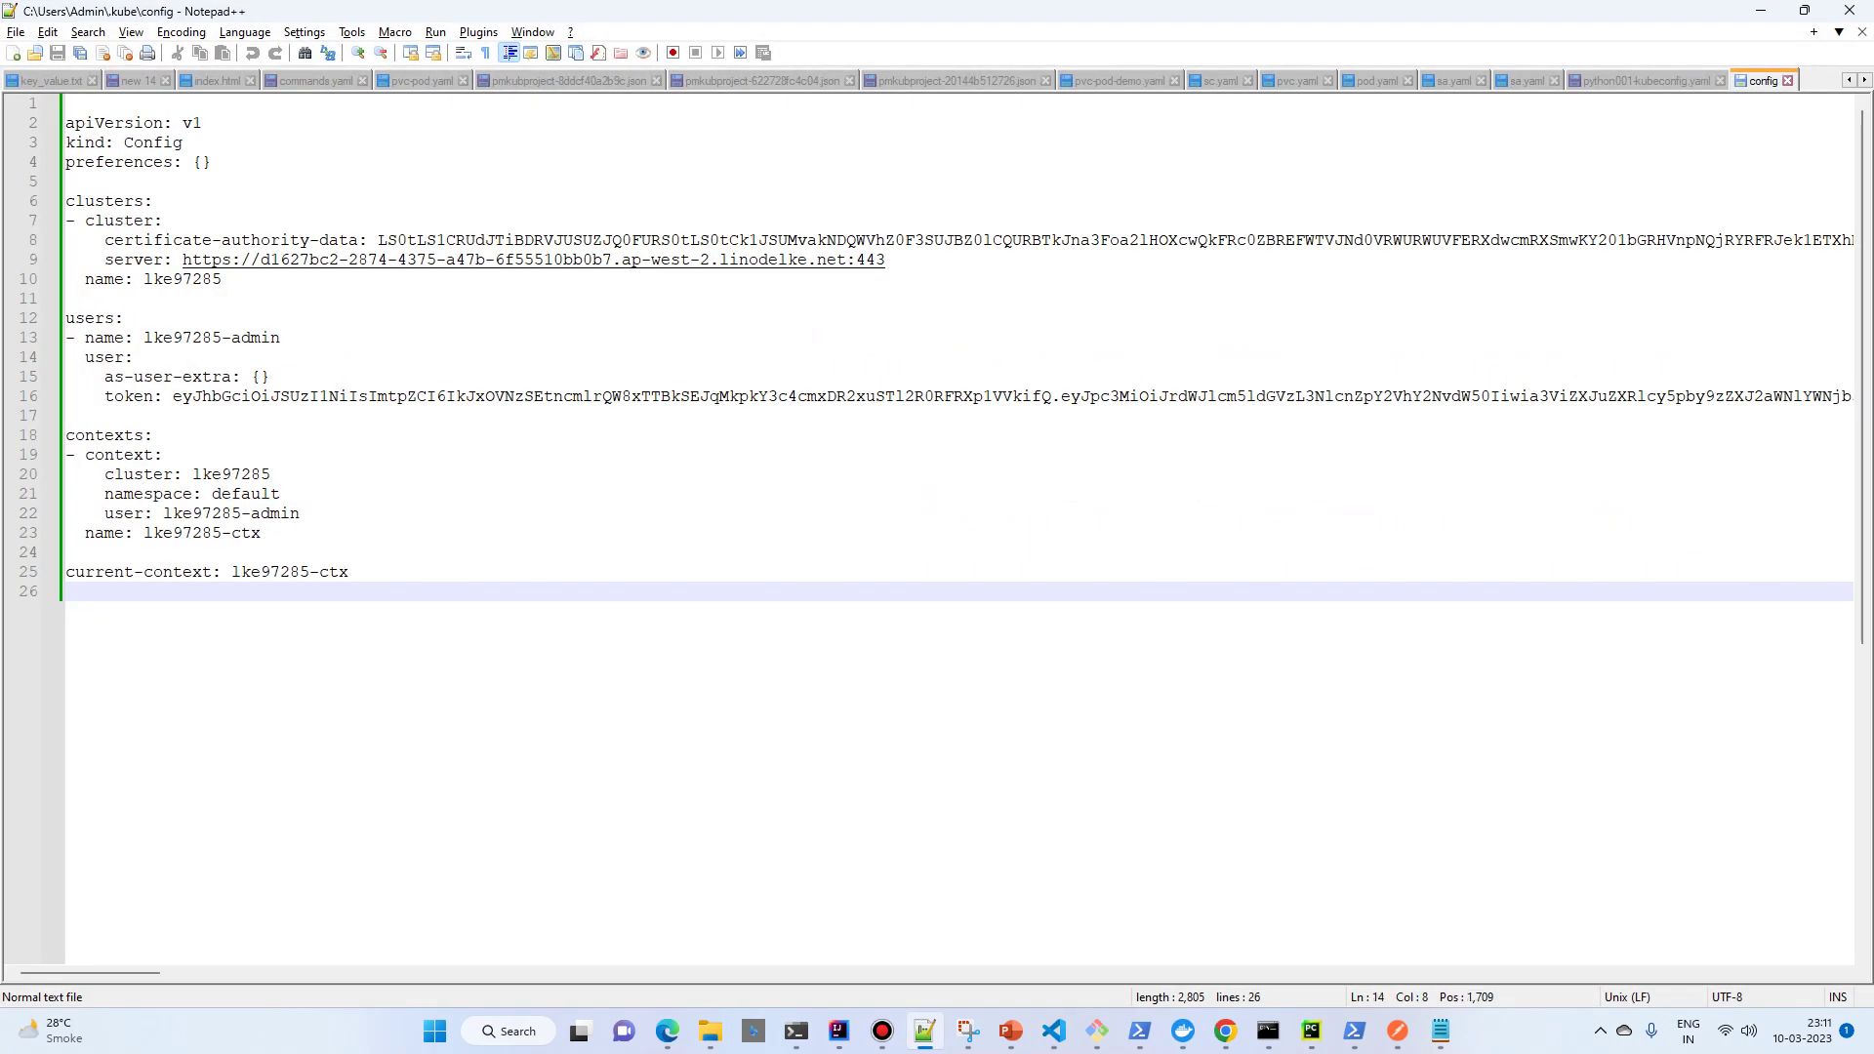
Switch to Command Prompt and go up two folders to C:\work.
key(alt+Tab)
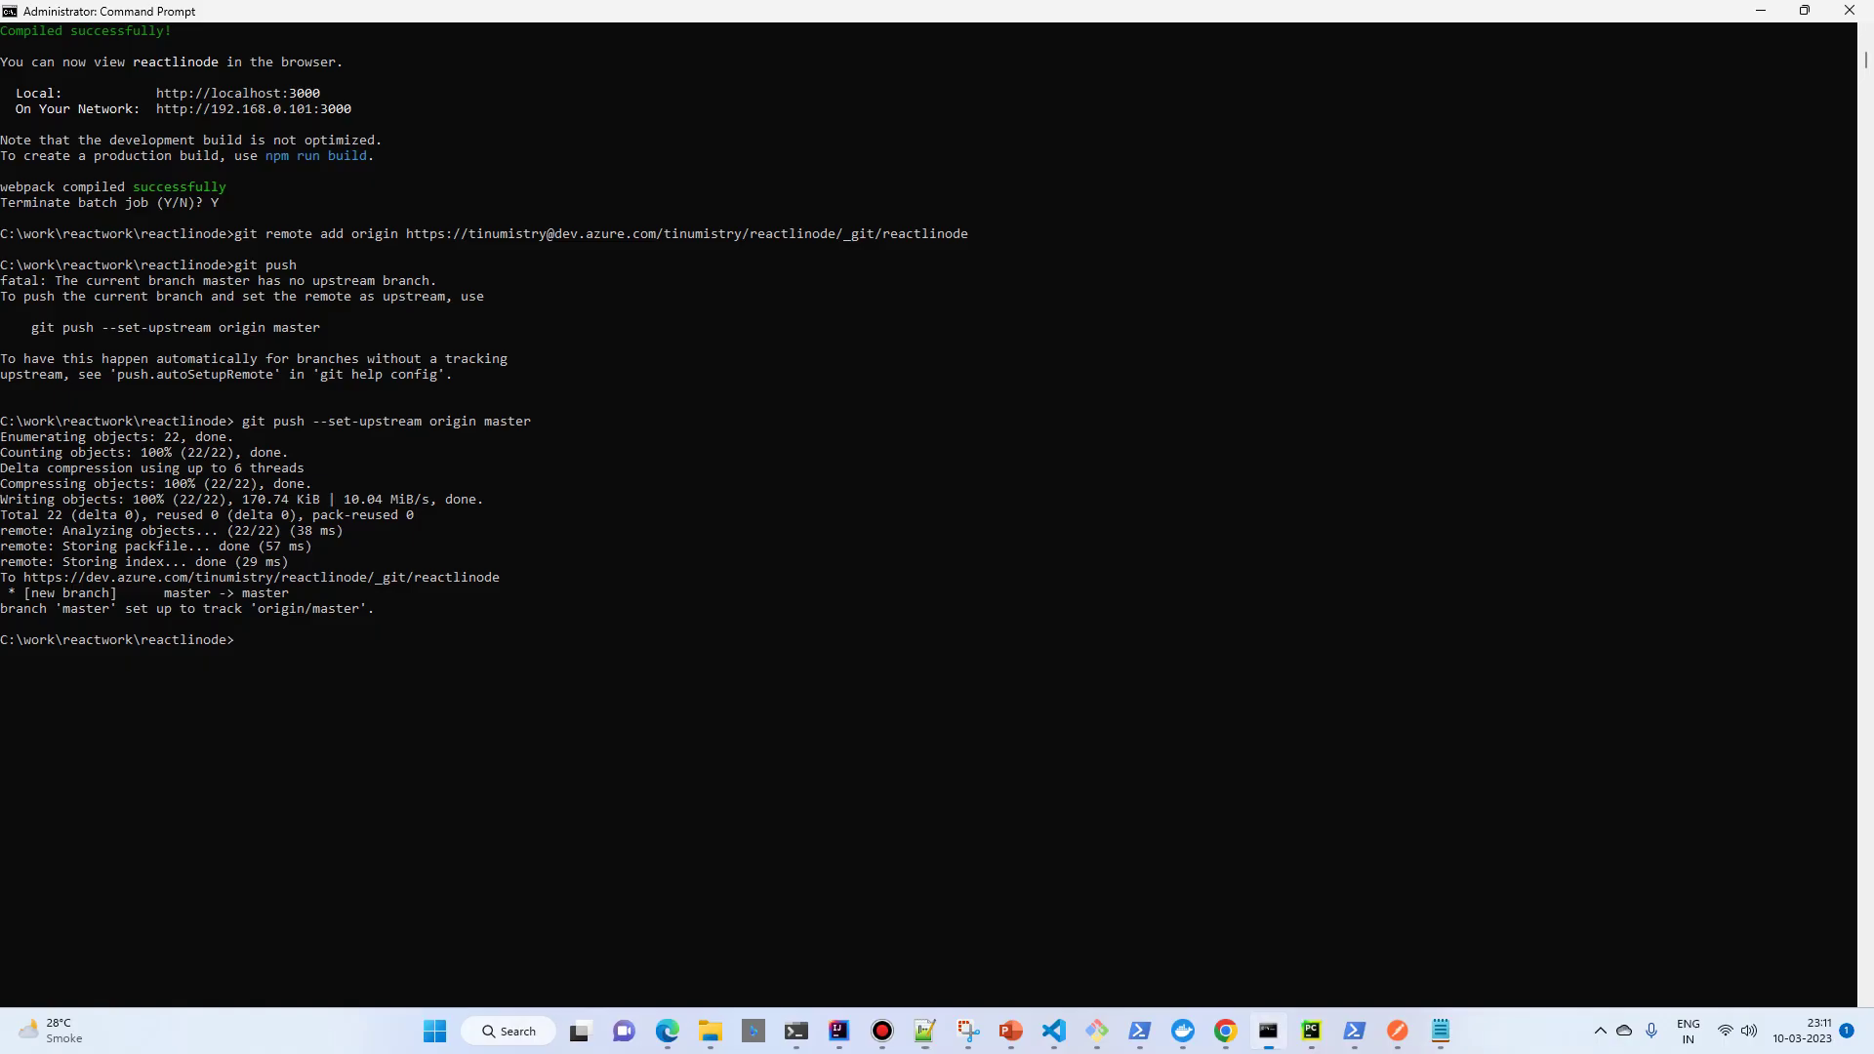
click(940, 592)
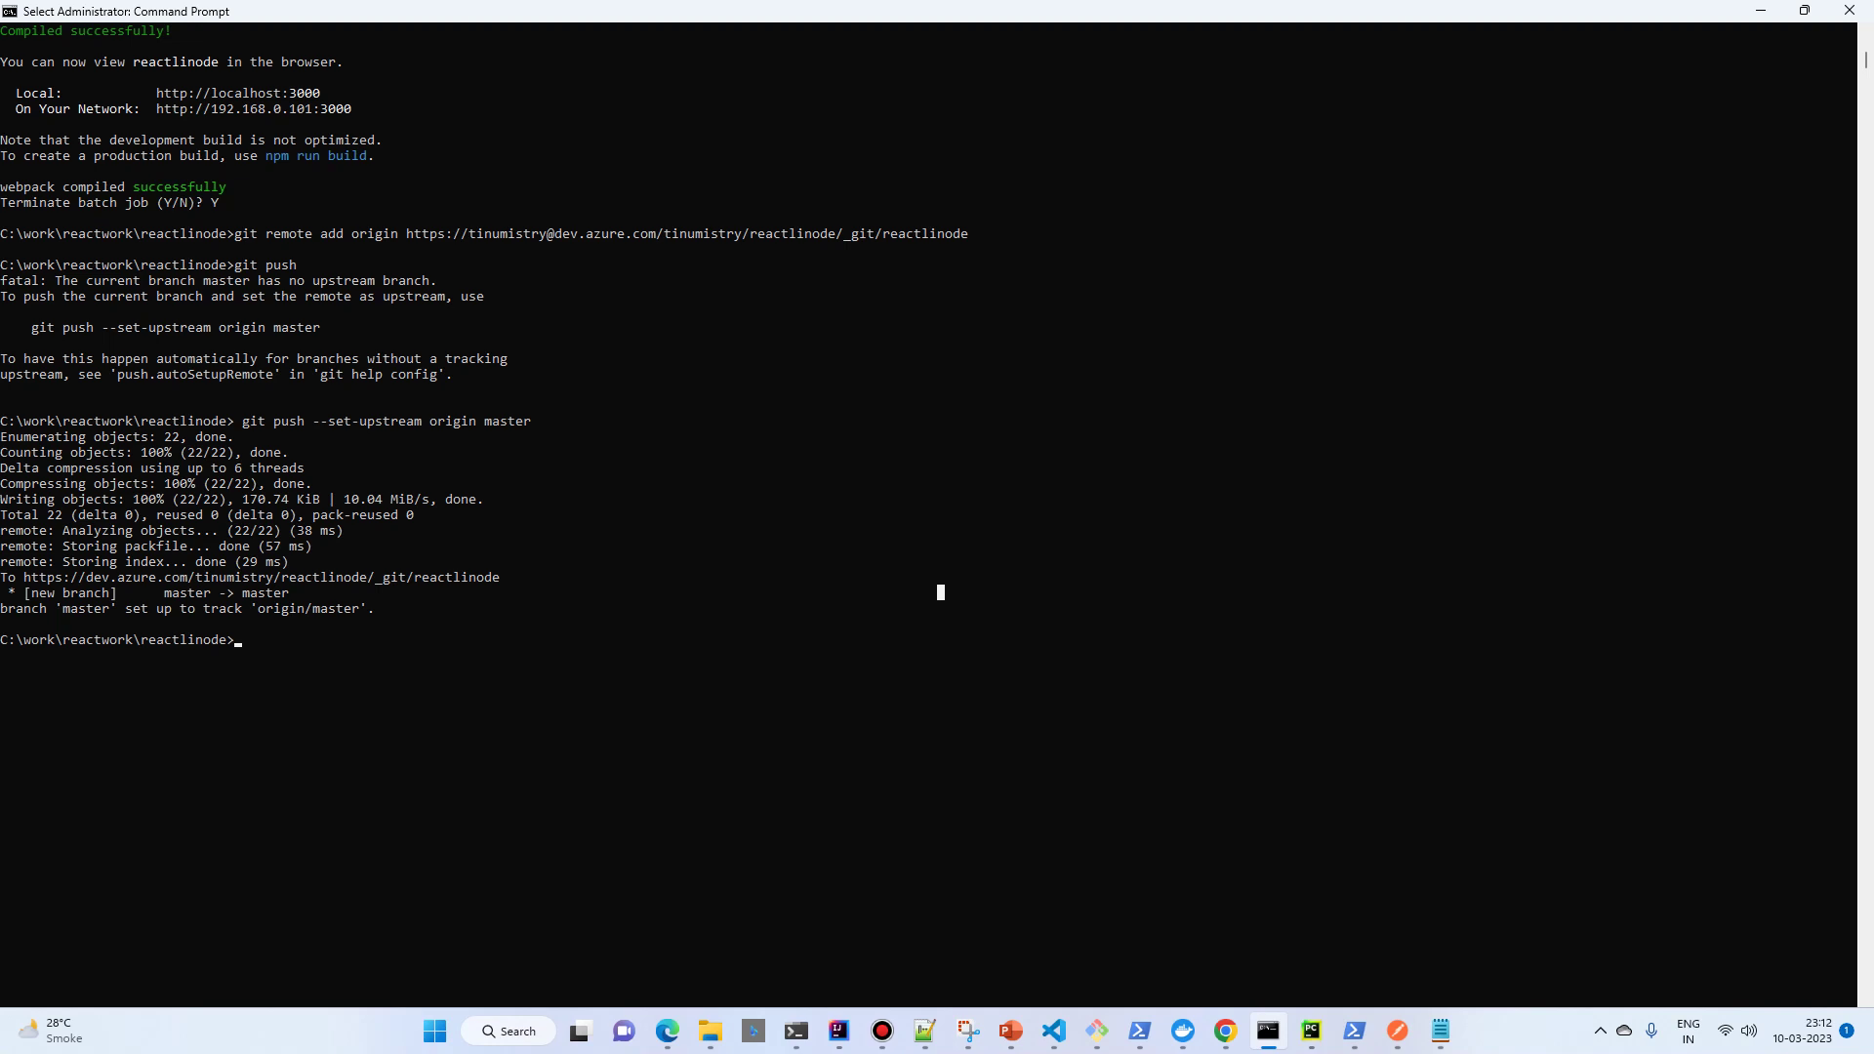
click(1245, 544)
text(cd ..)
key(Return)
text(cd ..)
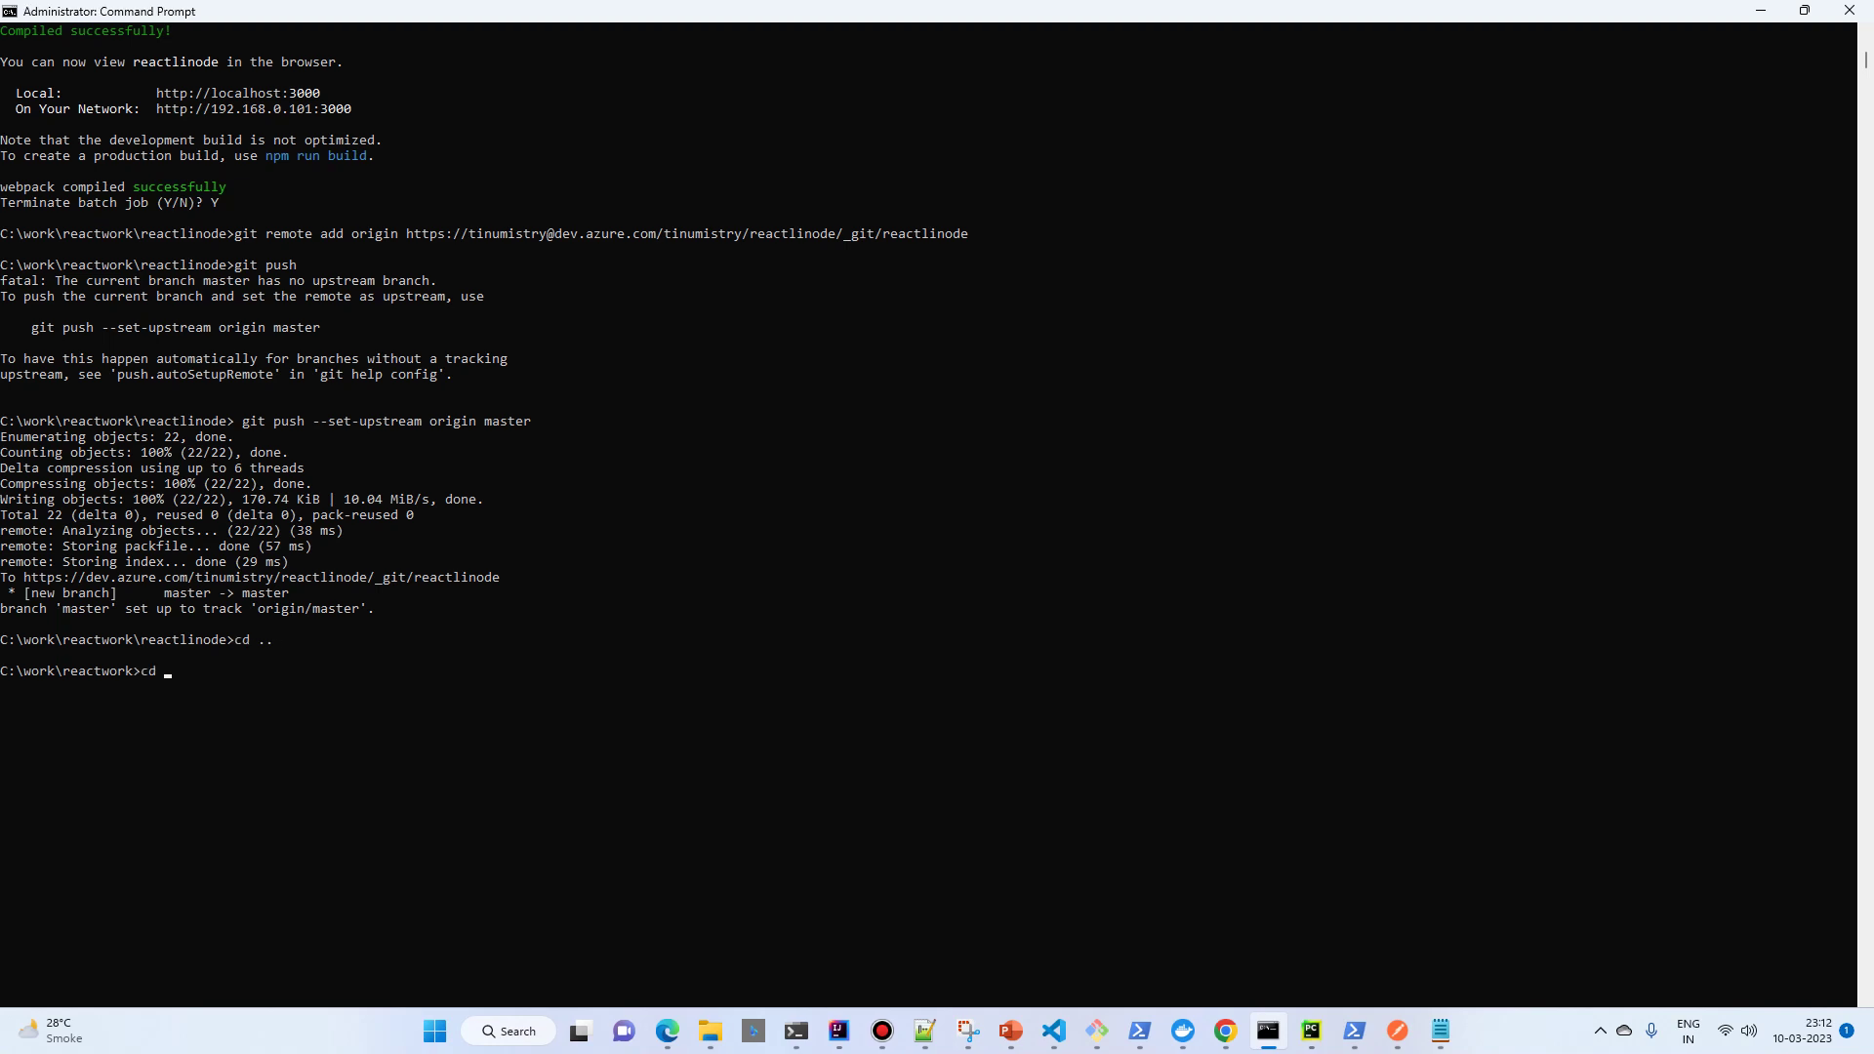
key(Return)
Print the contents of sa.yaml in Command Prompt.
text(cd)
key(BackSpace)
key(BackSpace)
text(type sa.yaml)
key(Return)
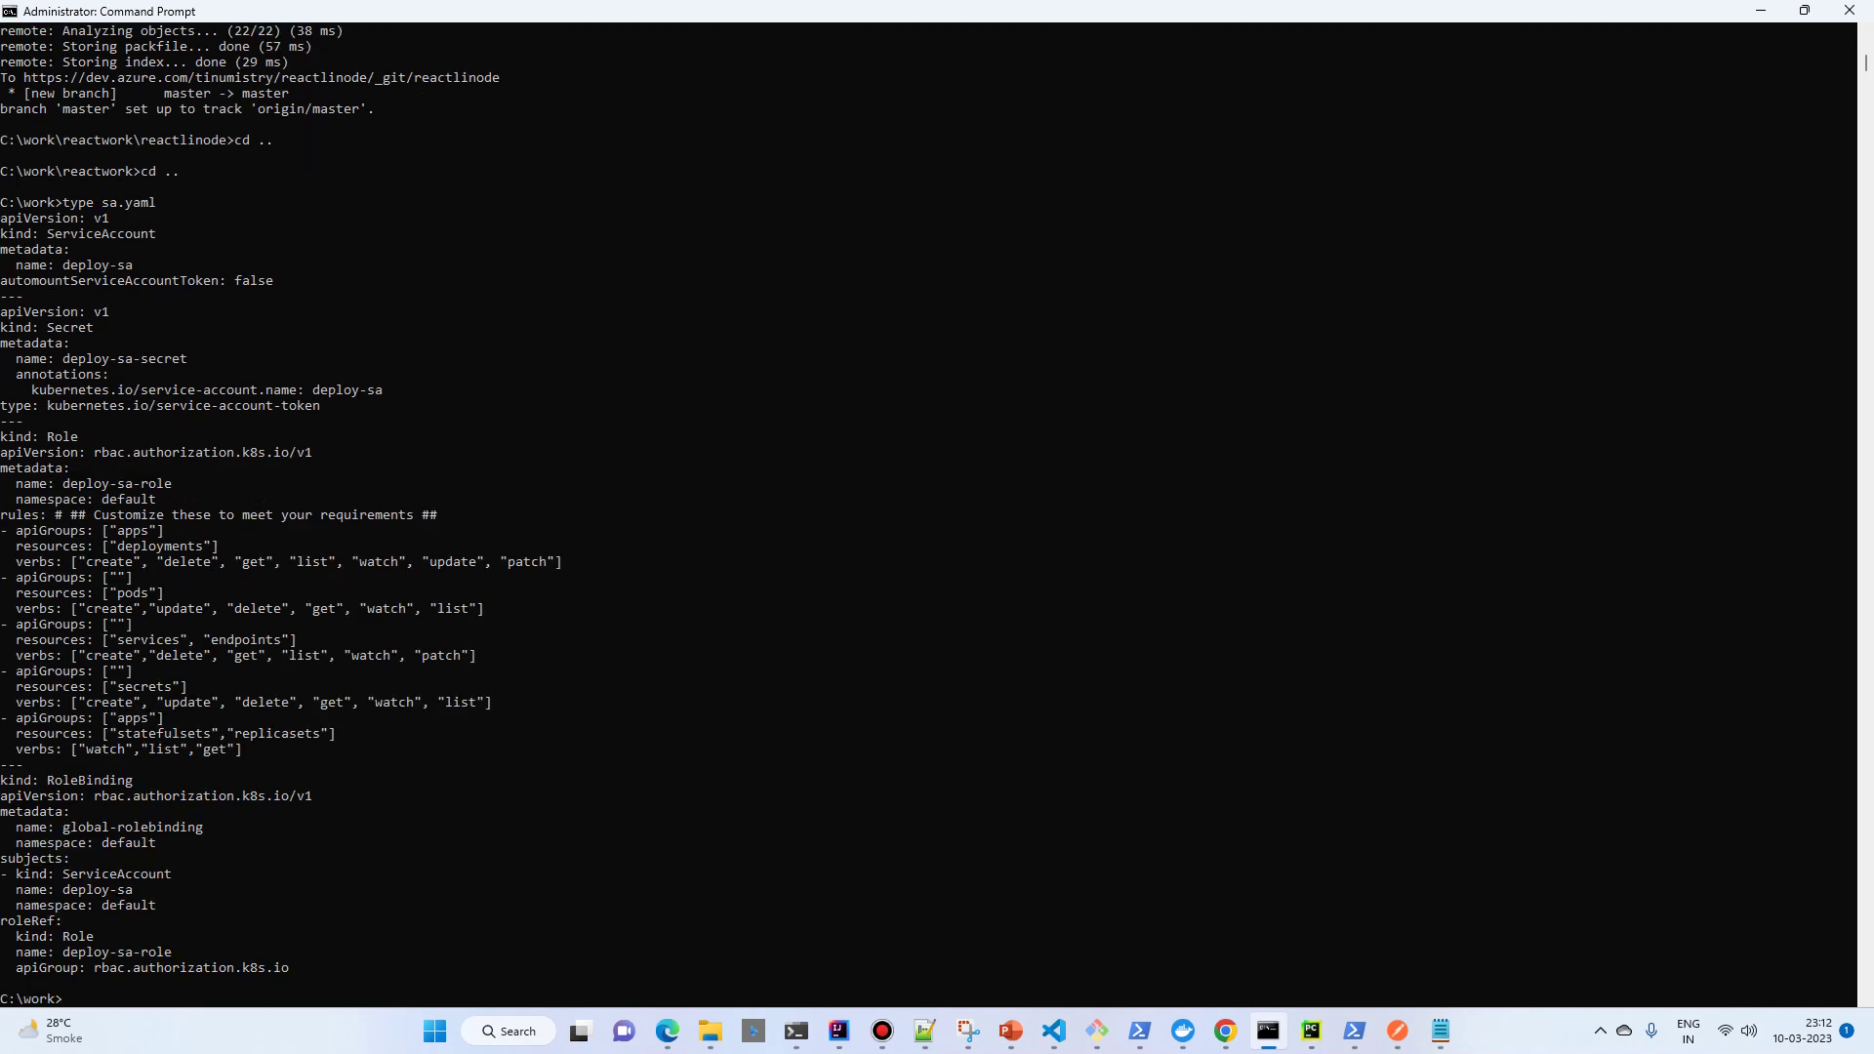
Examine the ServiceAccount, Secret, Role and RoleBinding sections of the printed sa.yaml.
drag(1, 213, 281, 282)
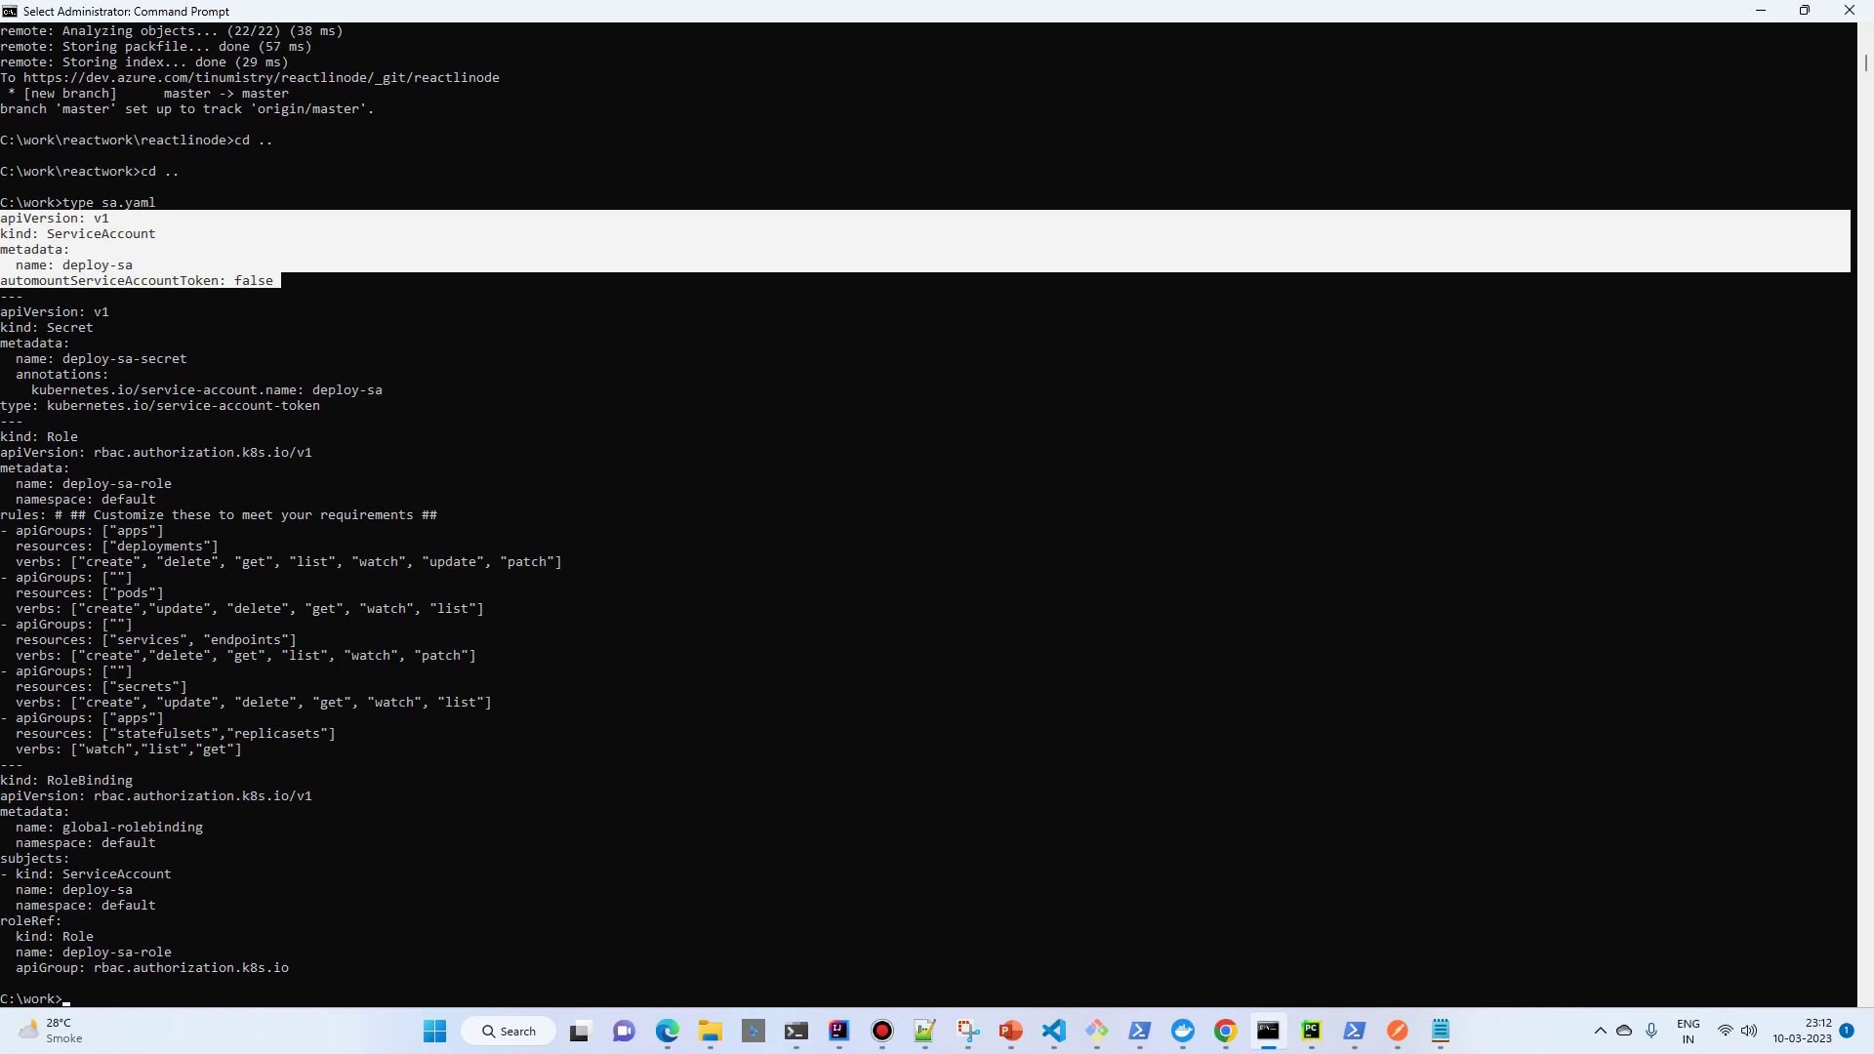
click(231, 264)
drag(1, 212, 289, 296)
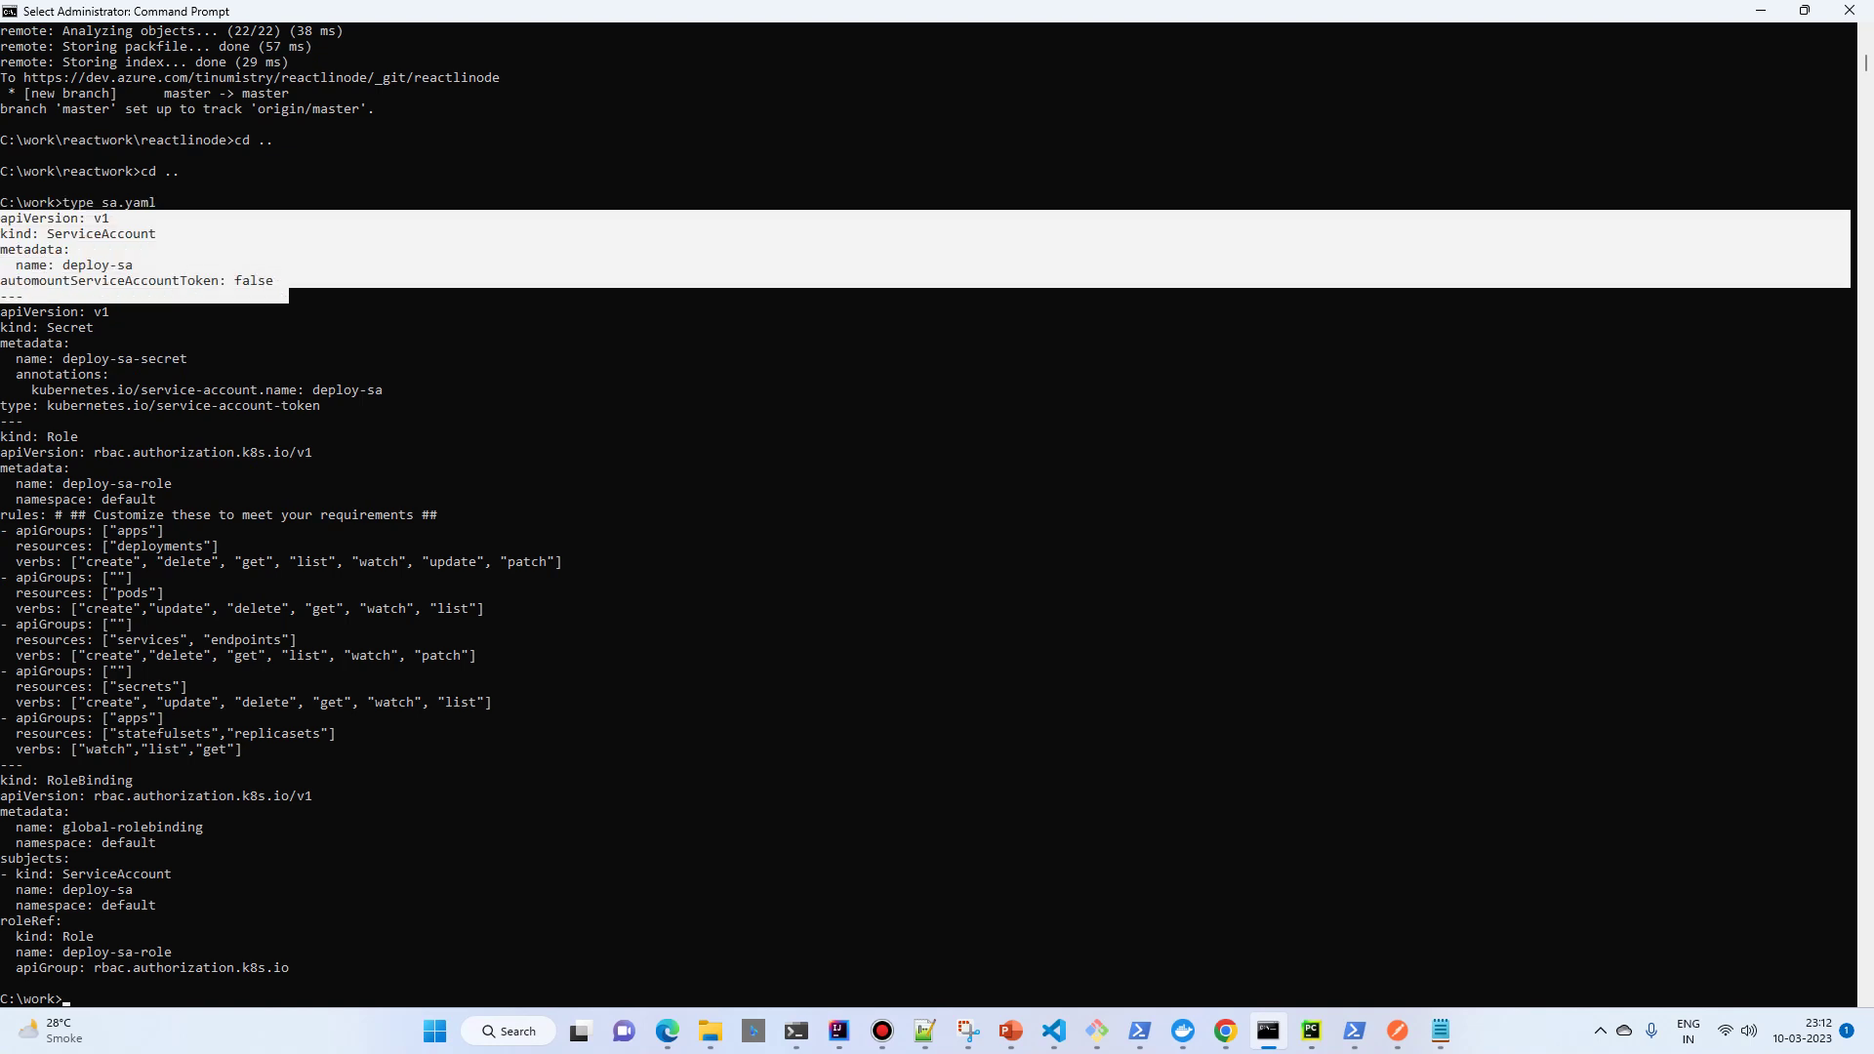
drag(1, 305, 352, 405)
drag(23, 389, 383, 389)
drag(55, 358, 203, 359)
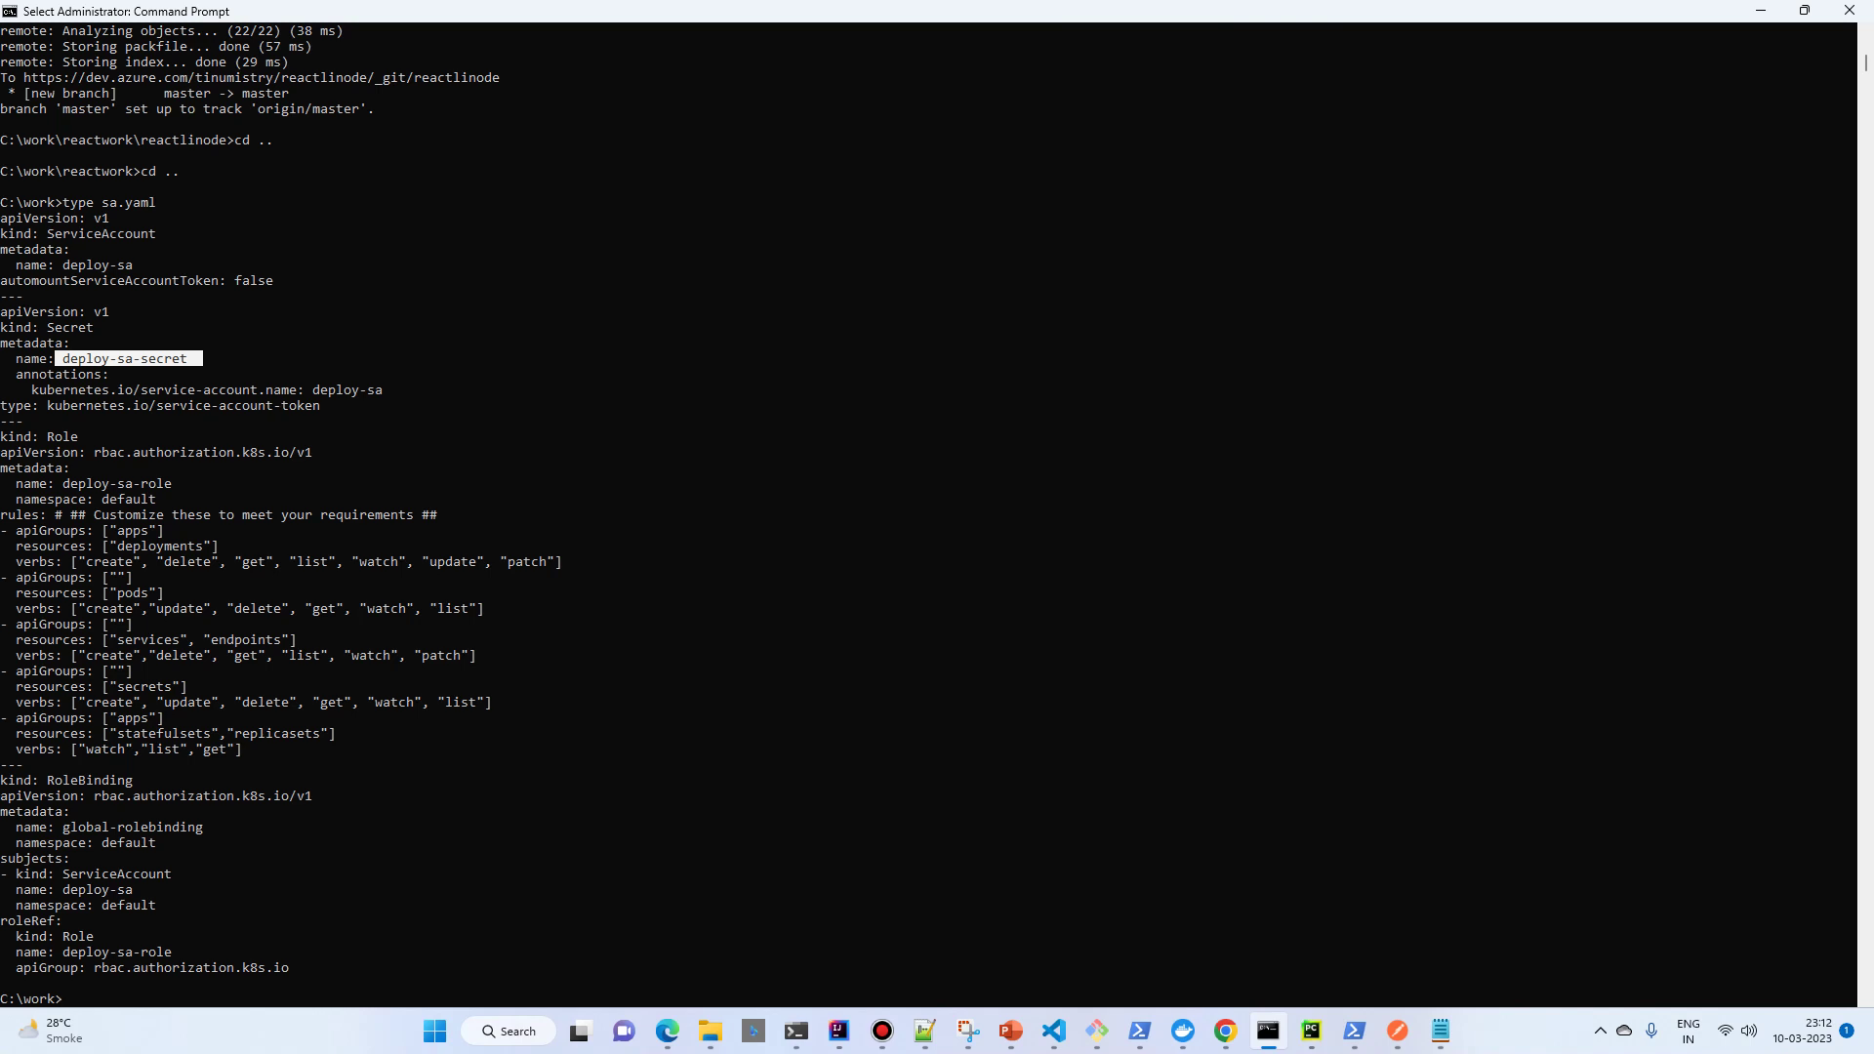
drag(1, 436, 296, 733)
click(425, 811)
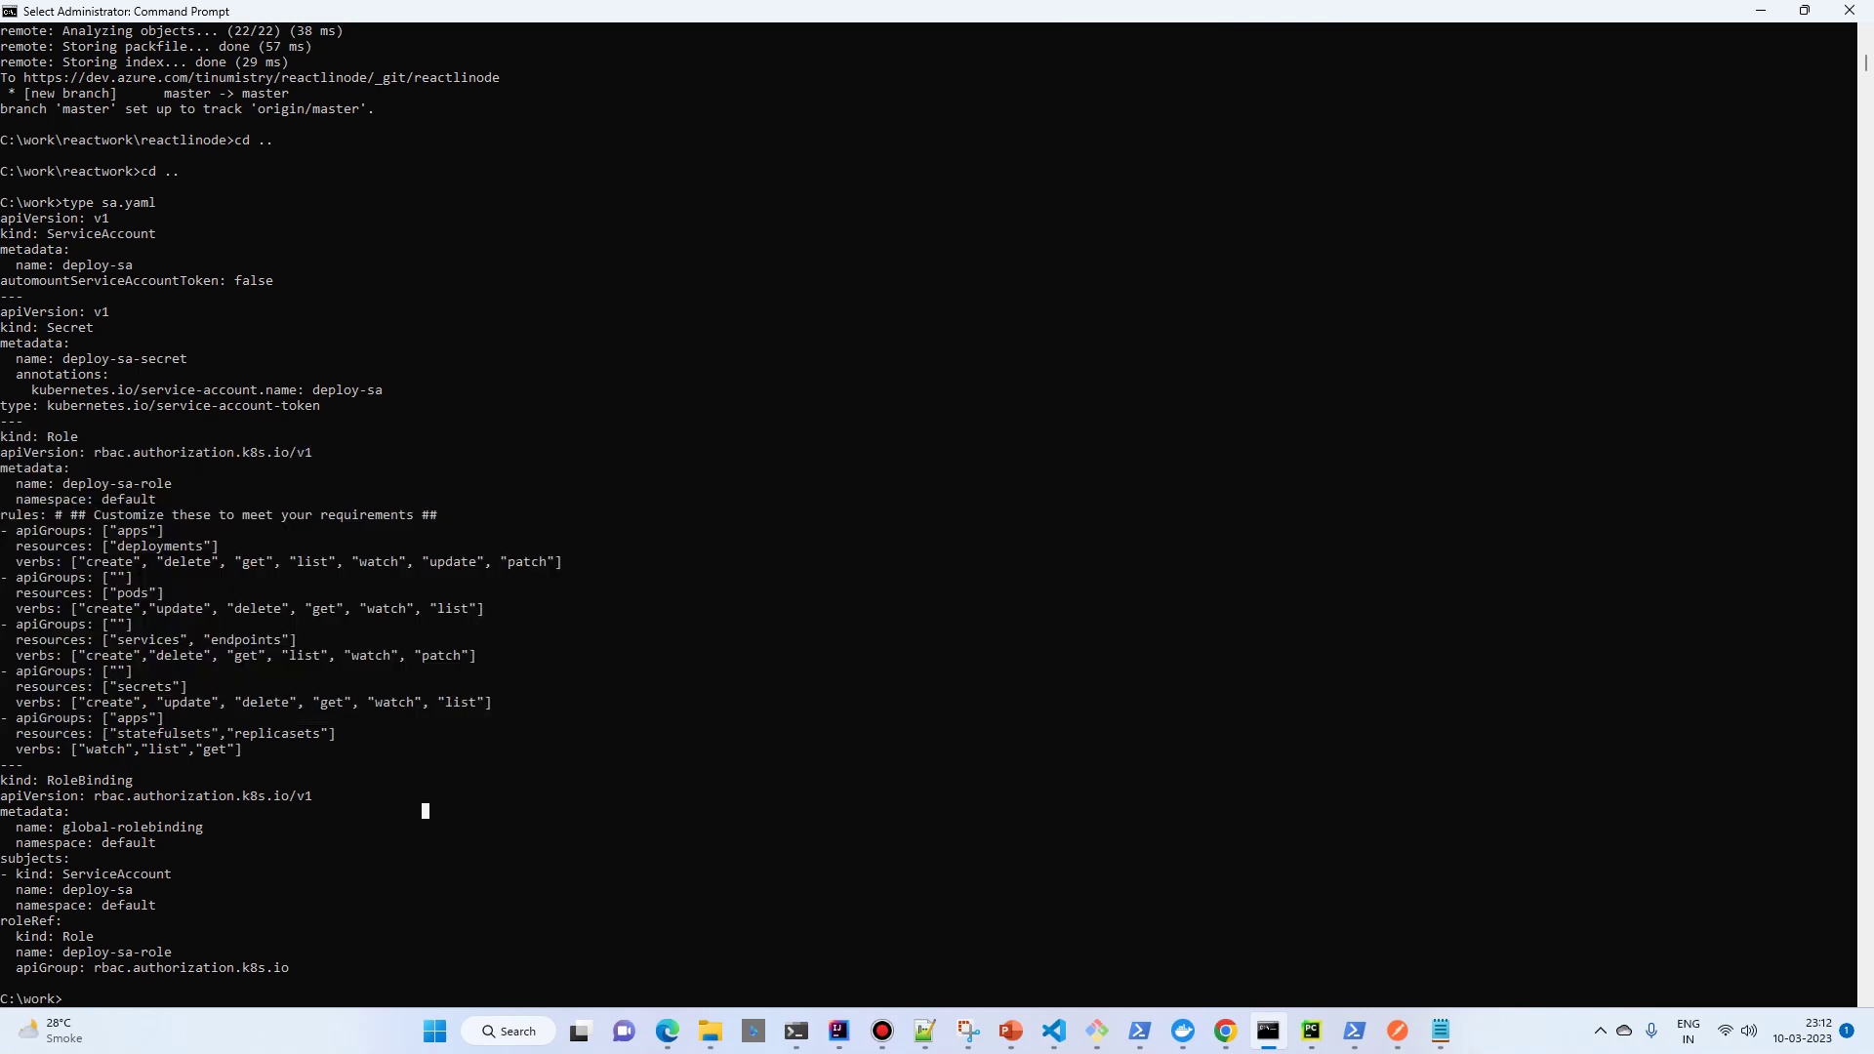
drag(0, 437, 438, 749)
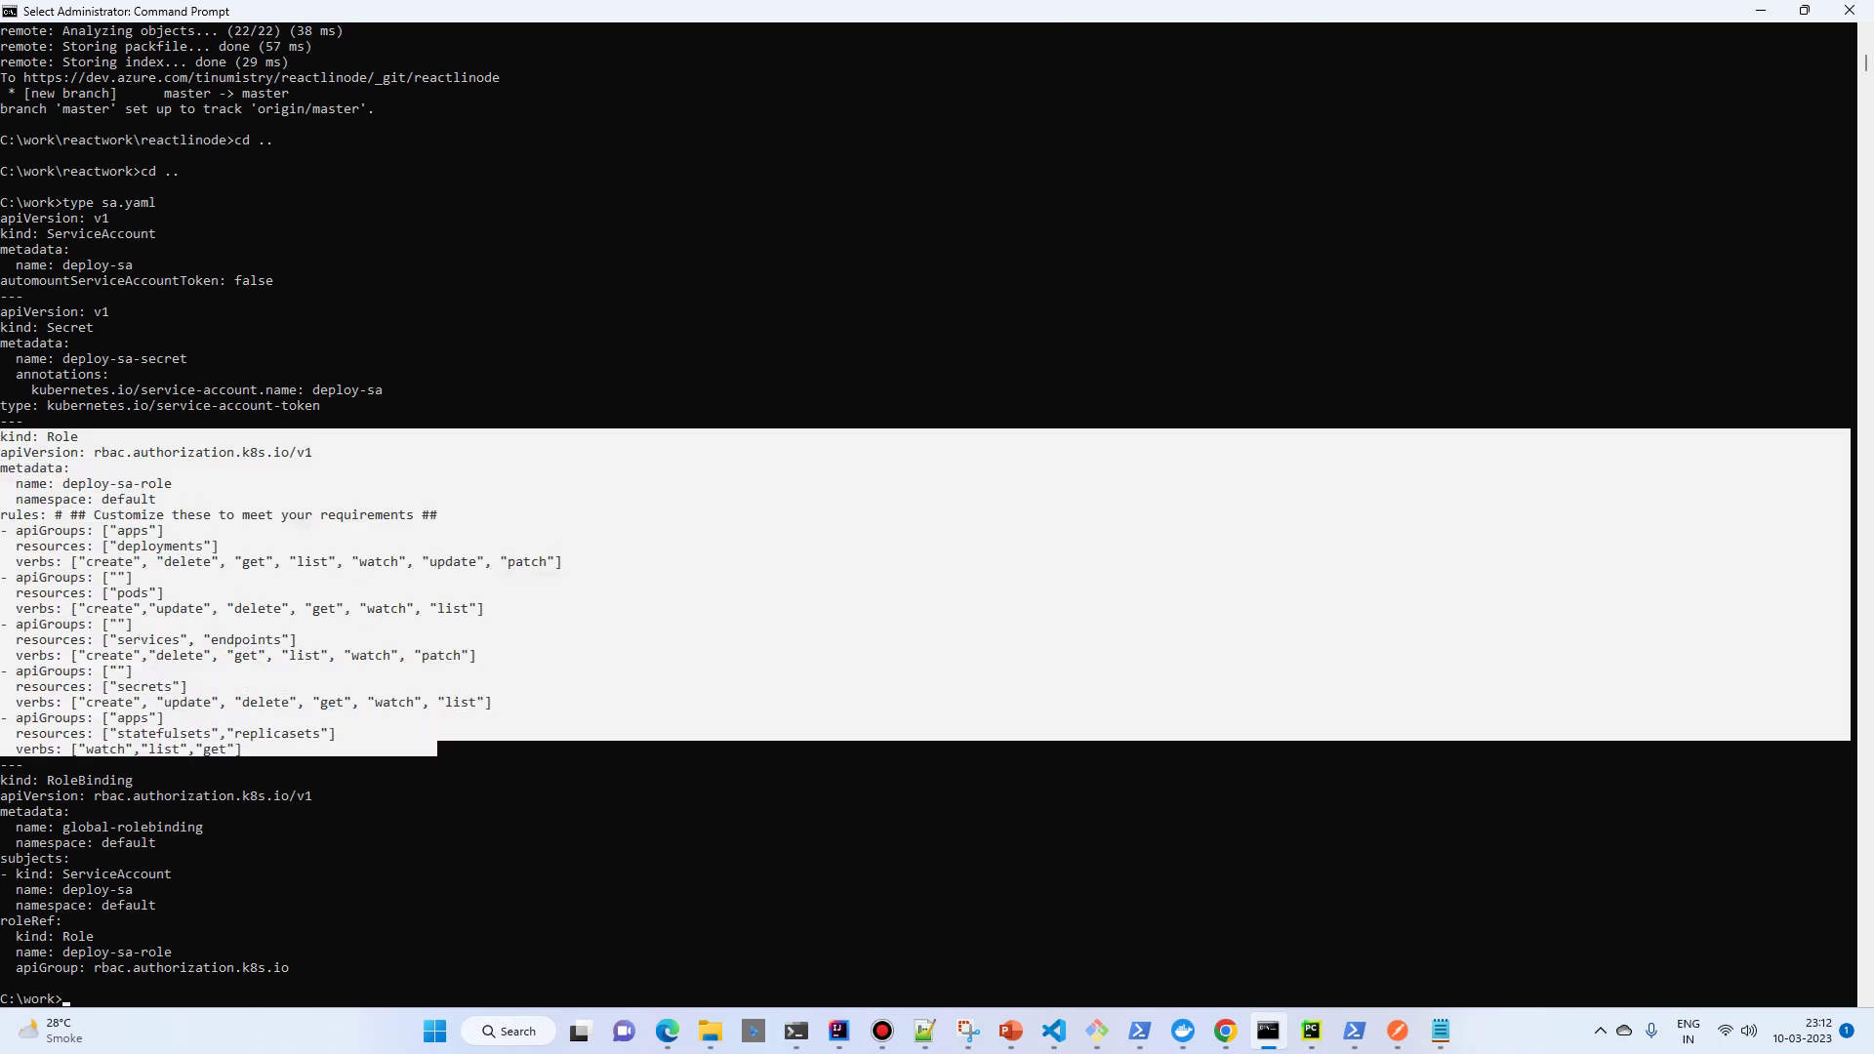
drag(4, 780, 281, 999)
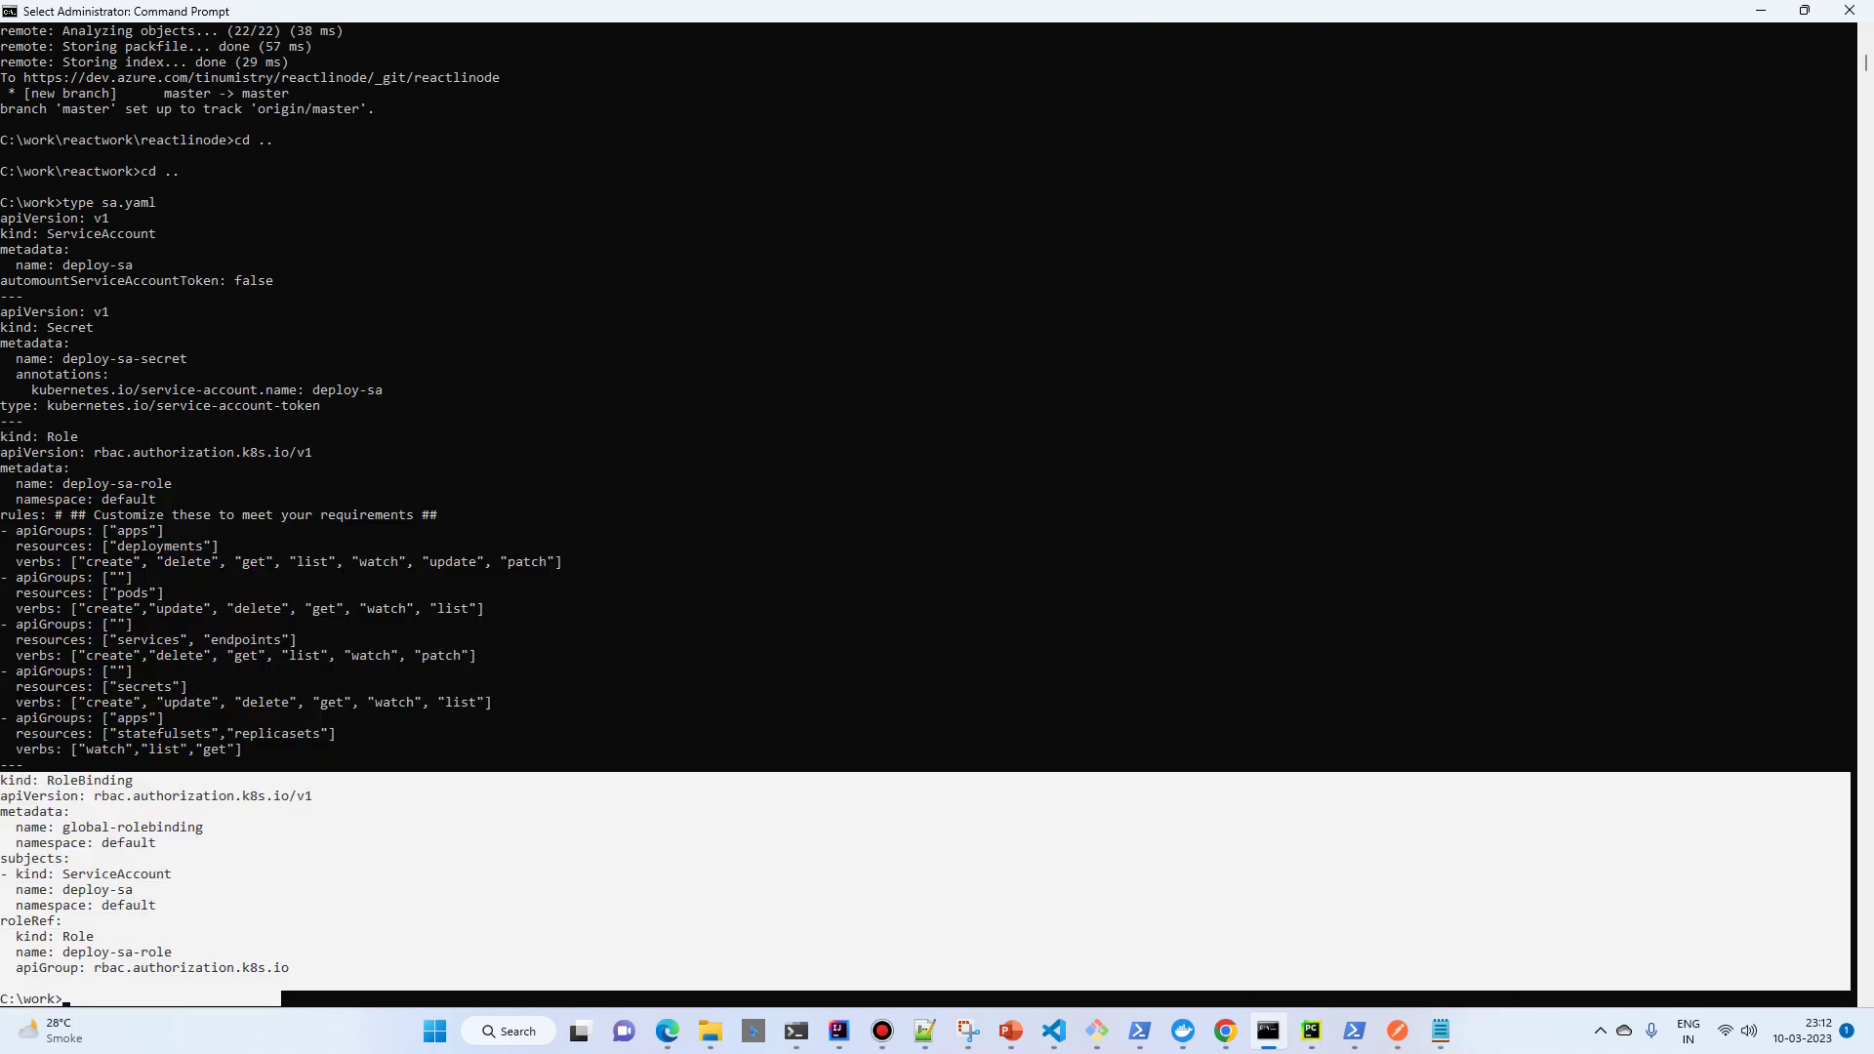
click(862, 638)
scroll(861, 638, down, 4)
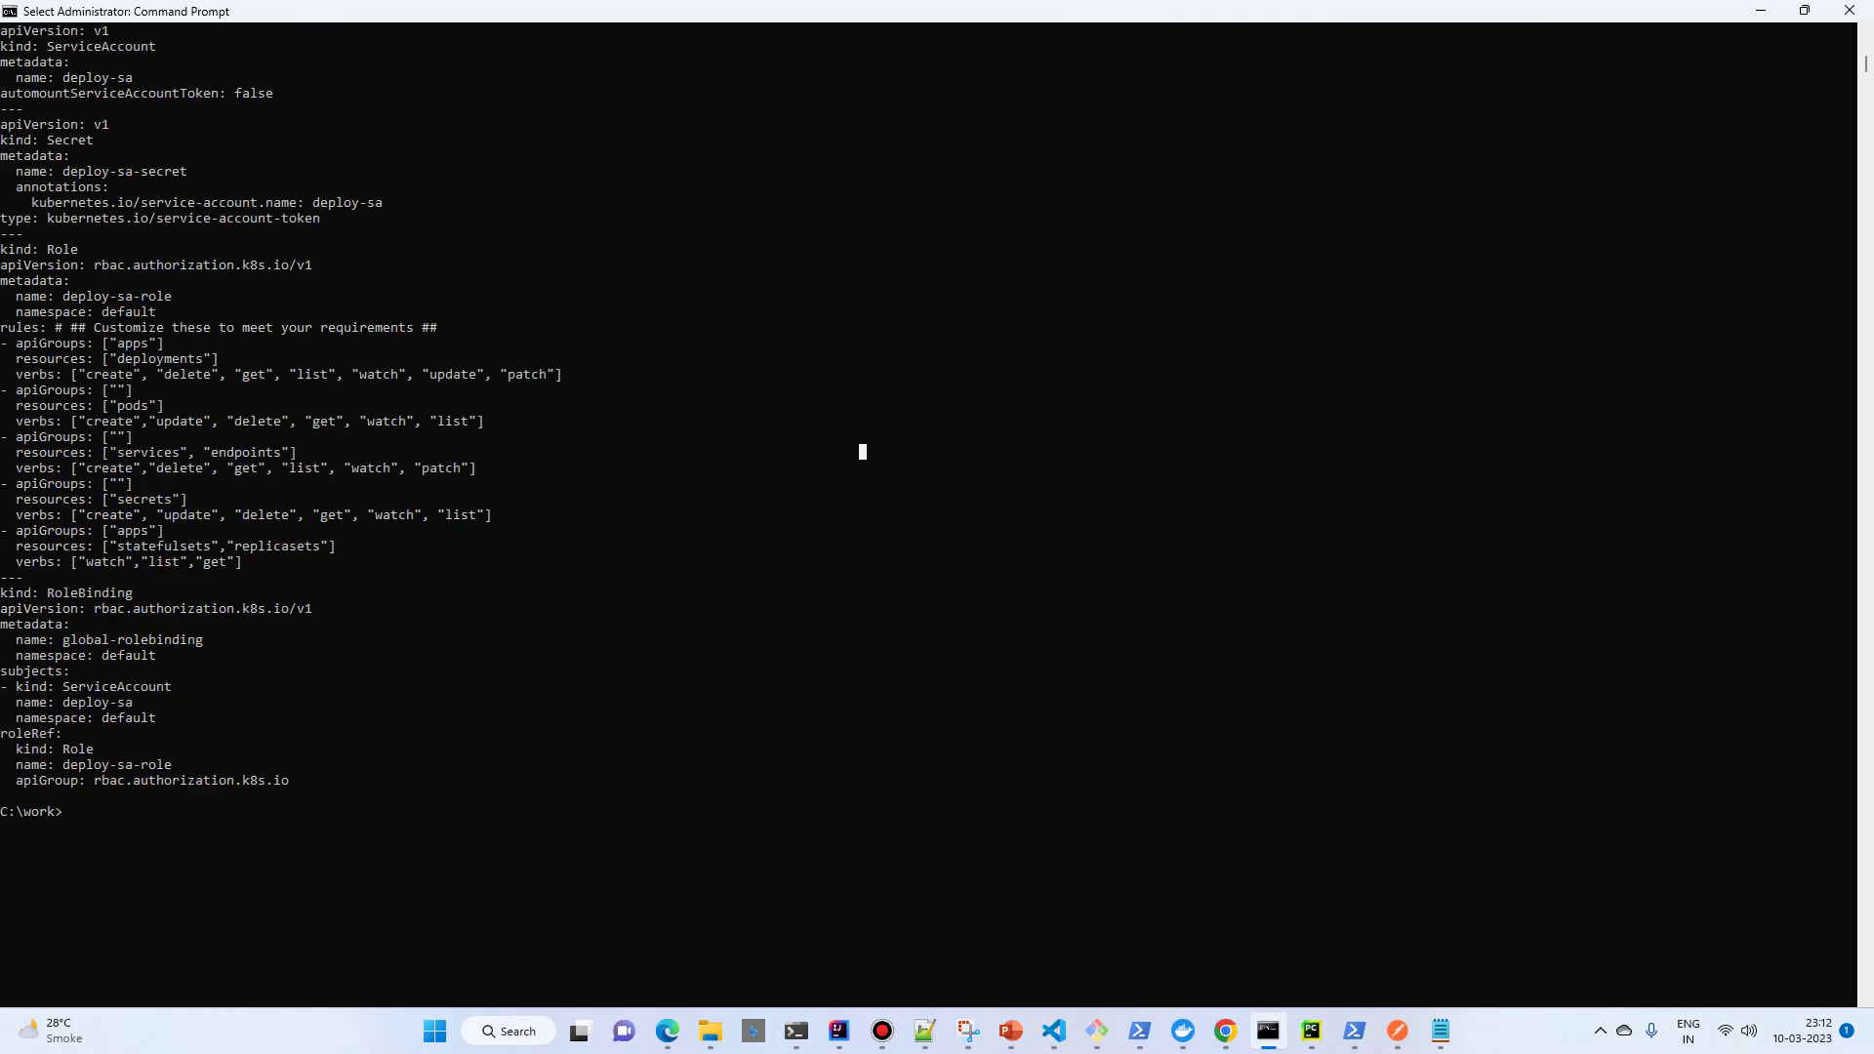
List the cluster's nodes with kubectl get nodes.
text(kuber)
key(BackSpace)
key(BackSpace)
key(BackSpace)
key(BackSpace)
text(kubectl get nodes)
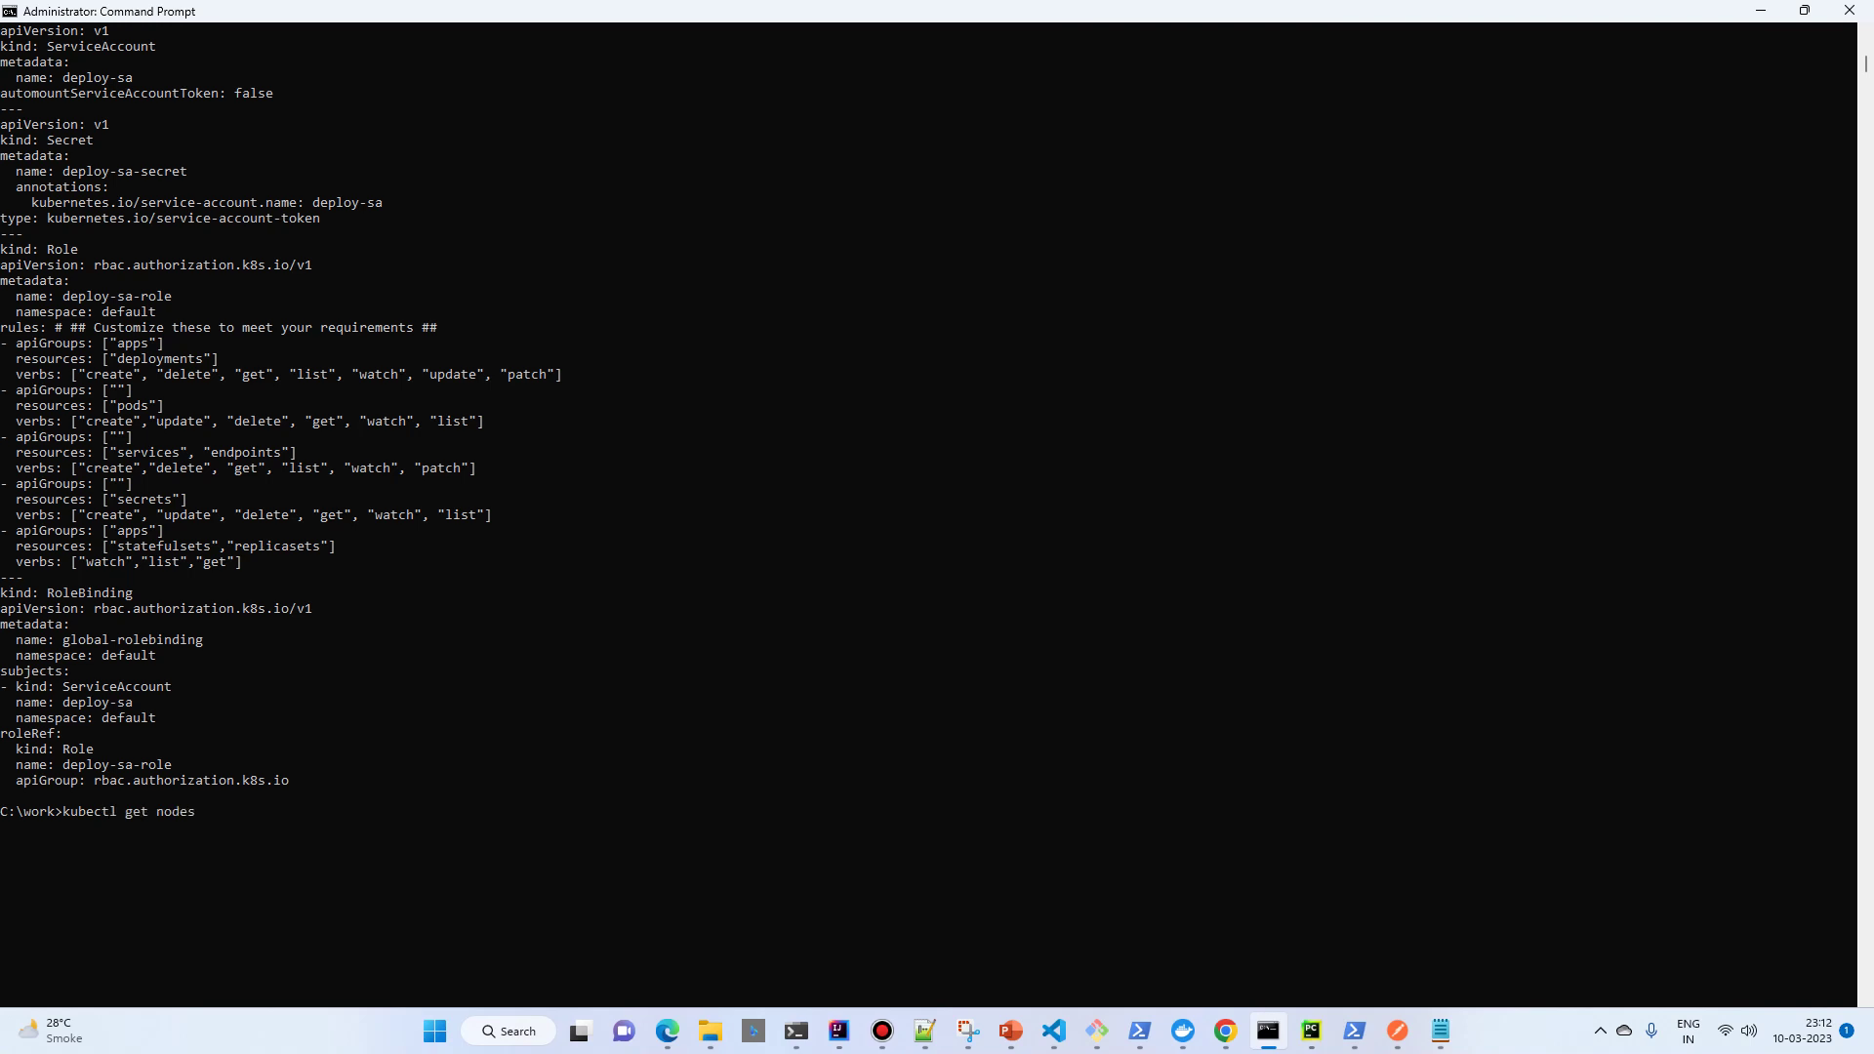
key(Return)
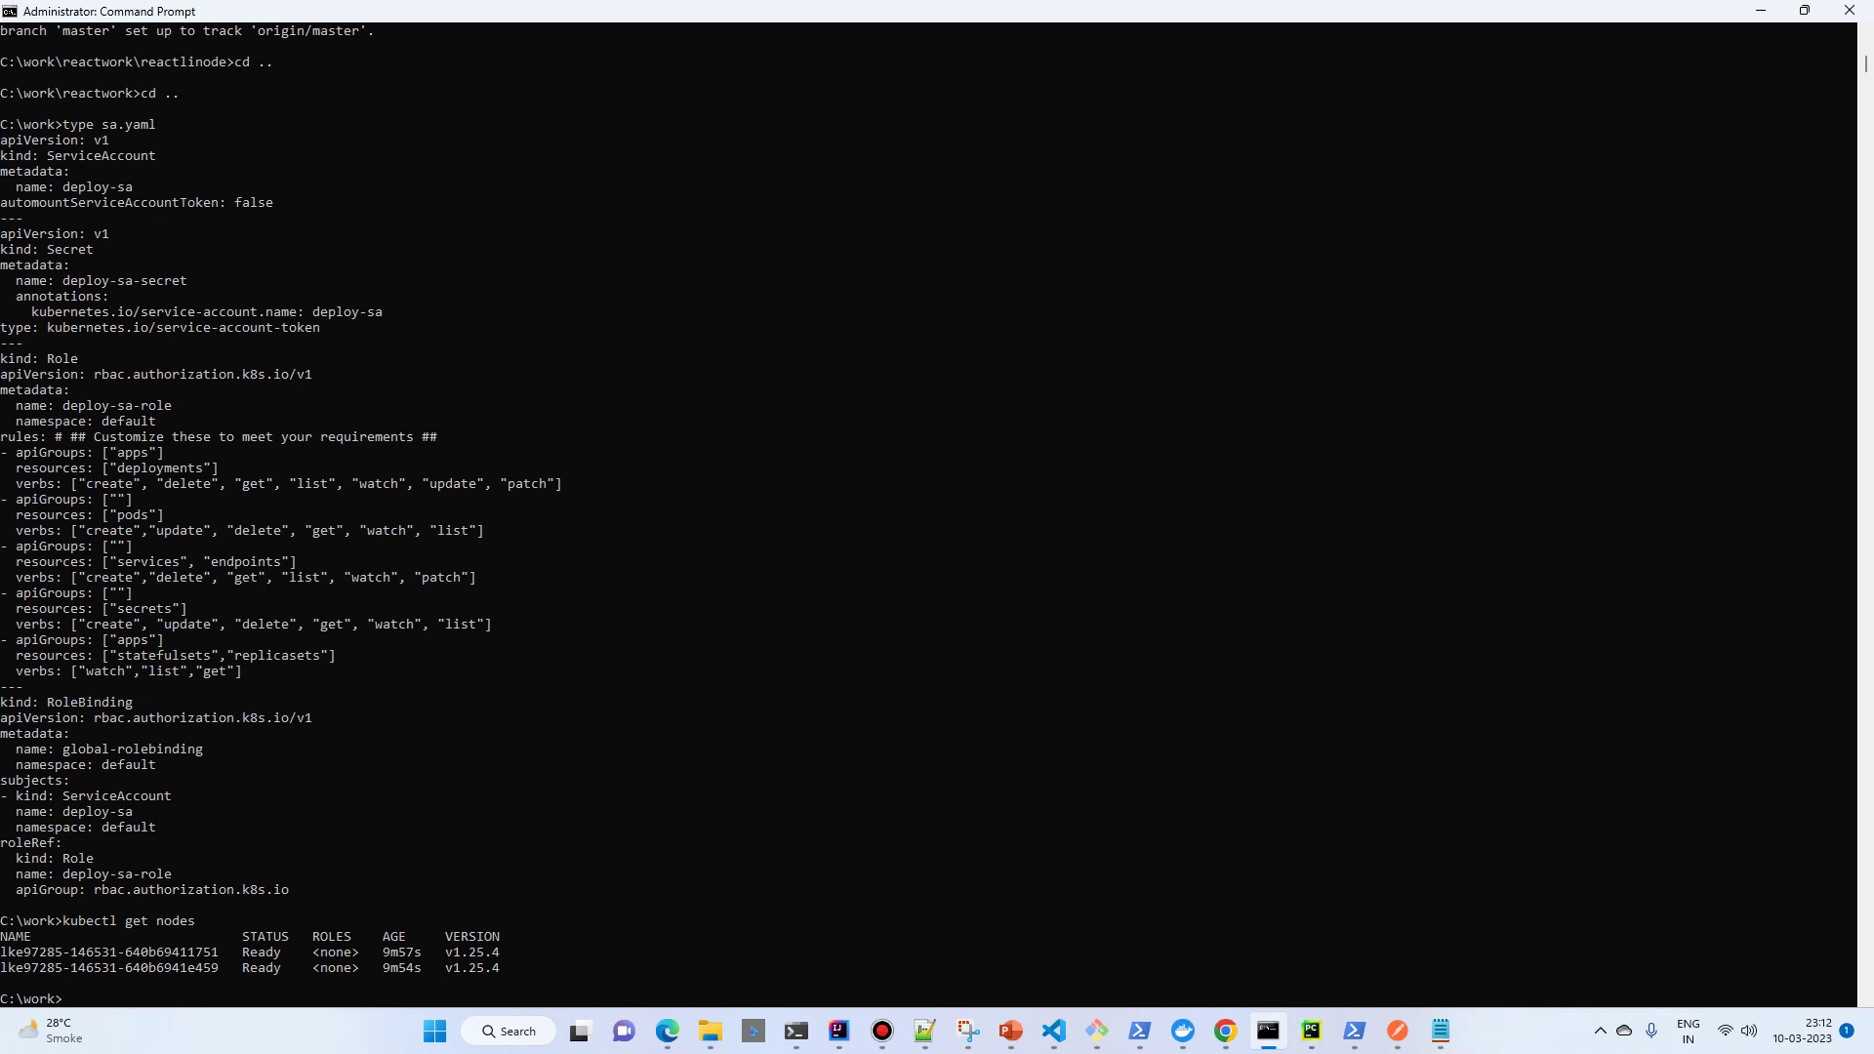
Apply sa.yaml to the cluster with kubectl apply -f sa.yaml.
text(kubect apply -f sa.yaml)
key(Return)
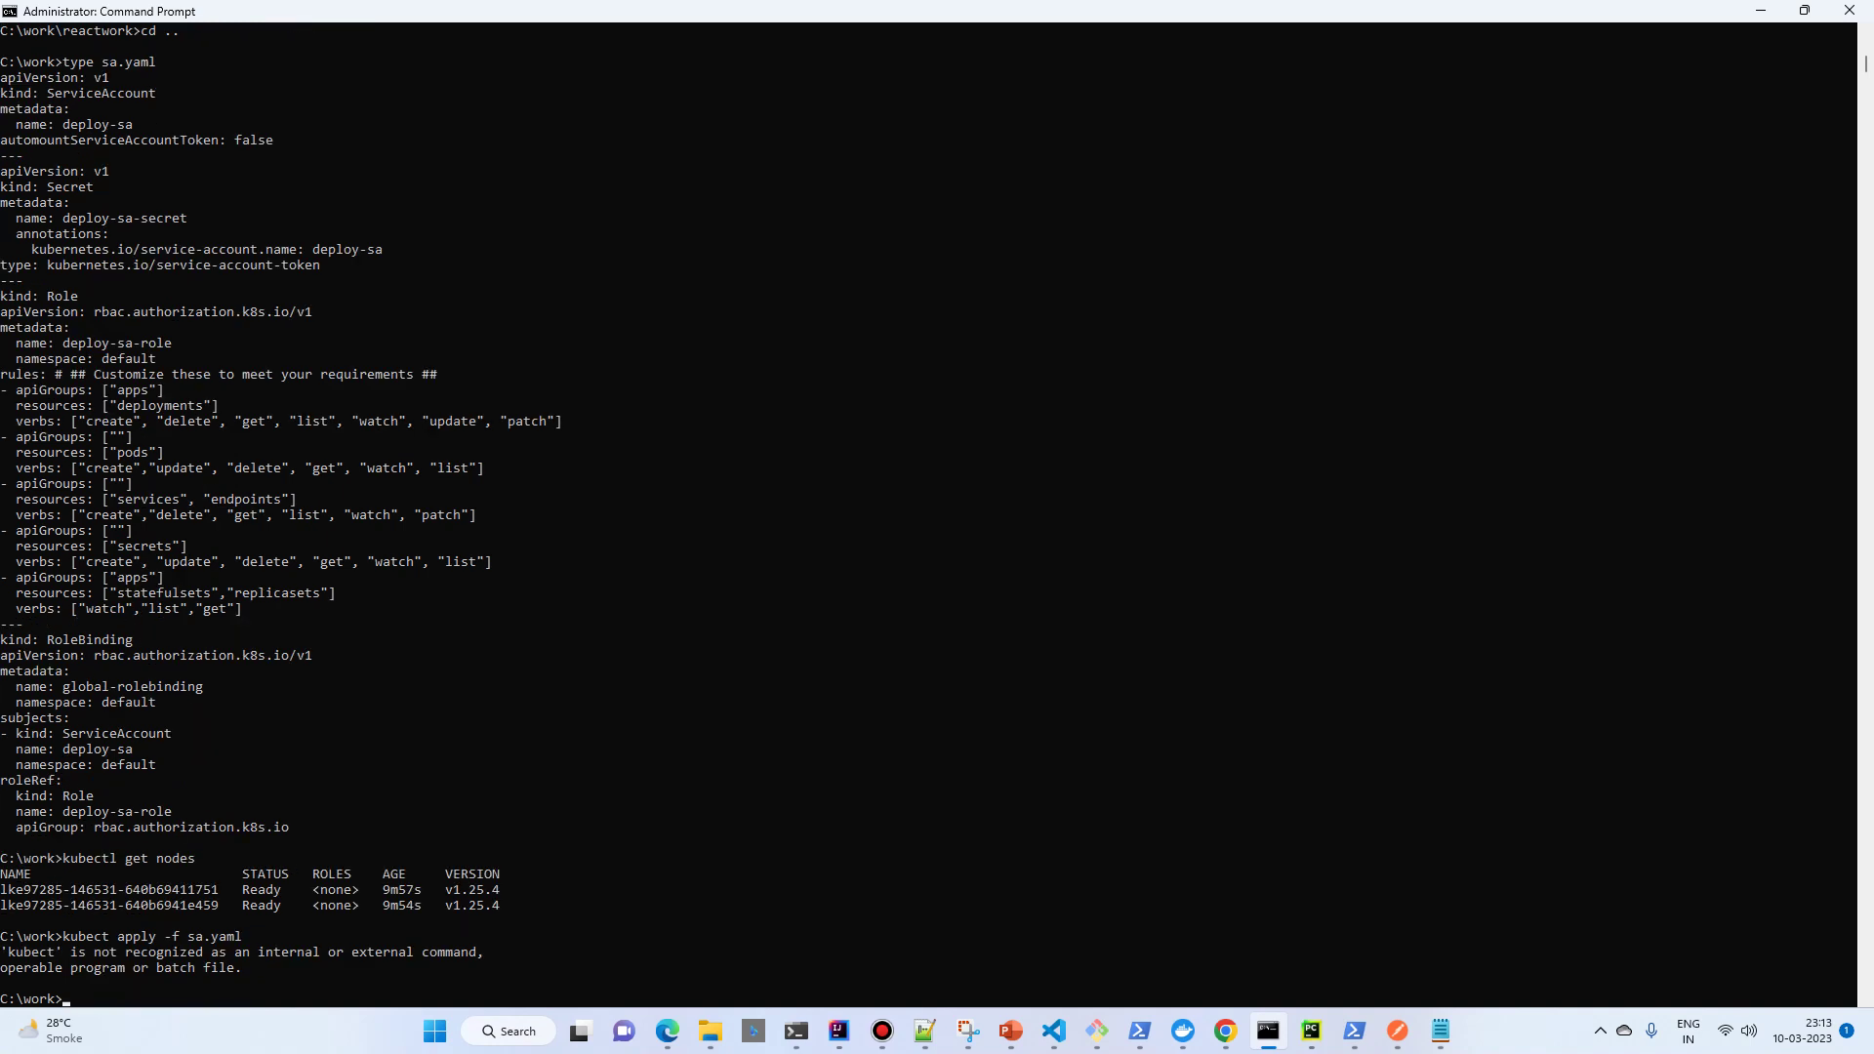
key(Up)
text(l)
key(Return)
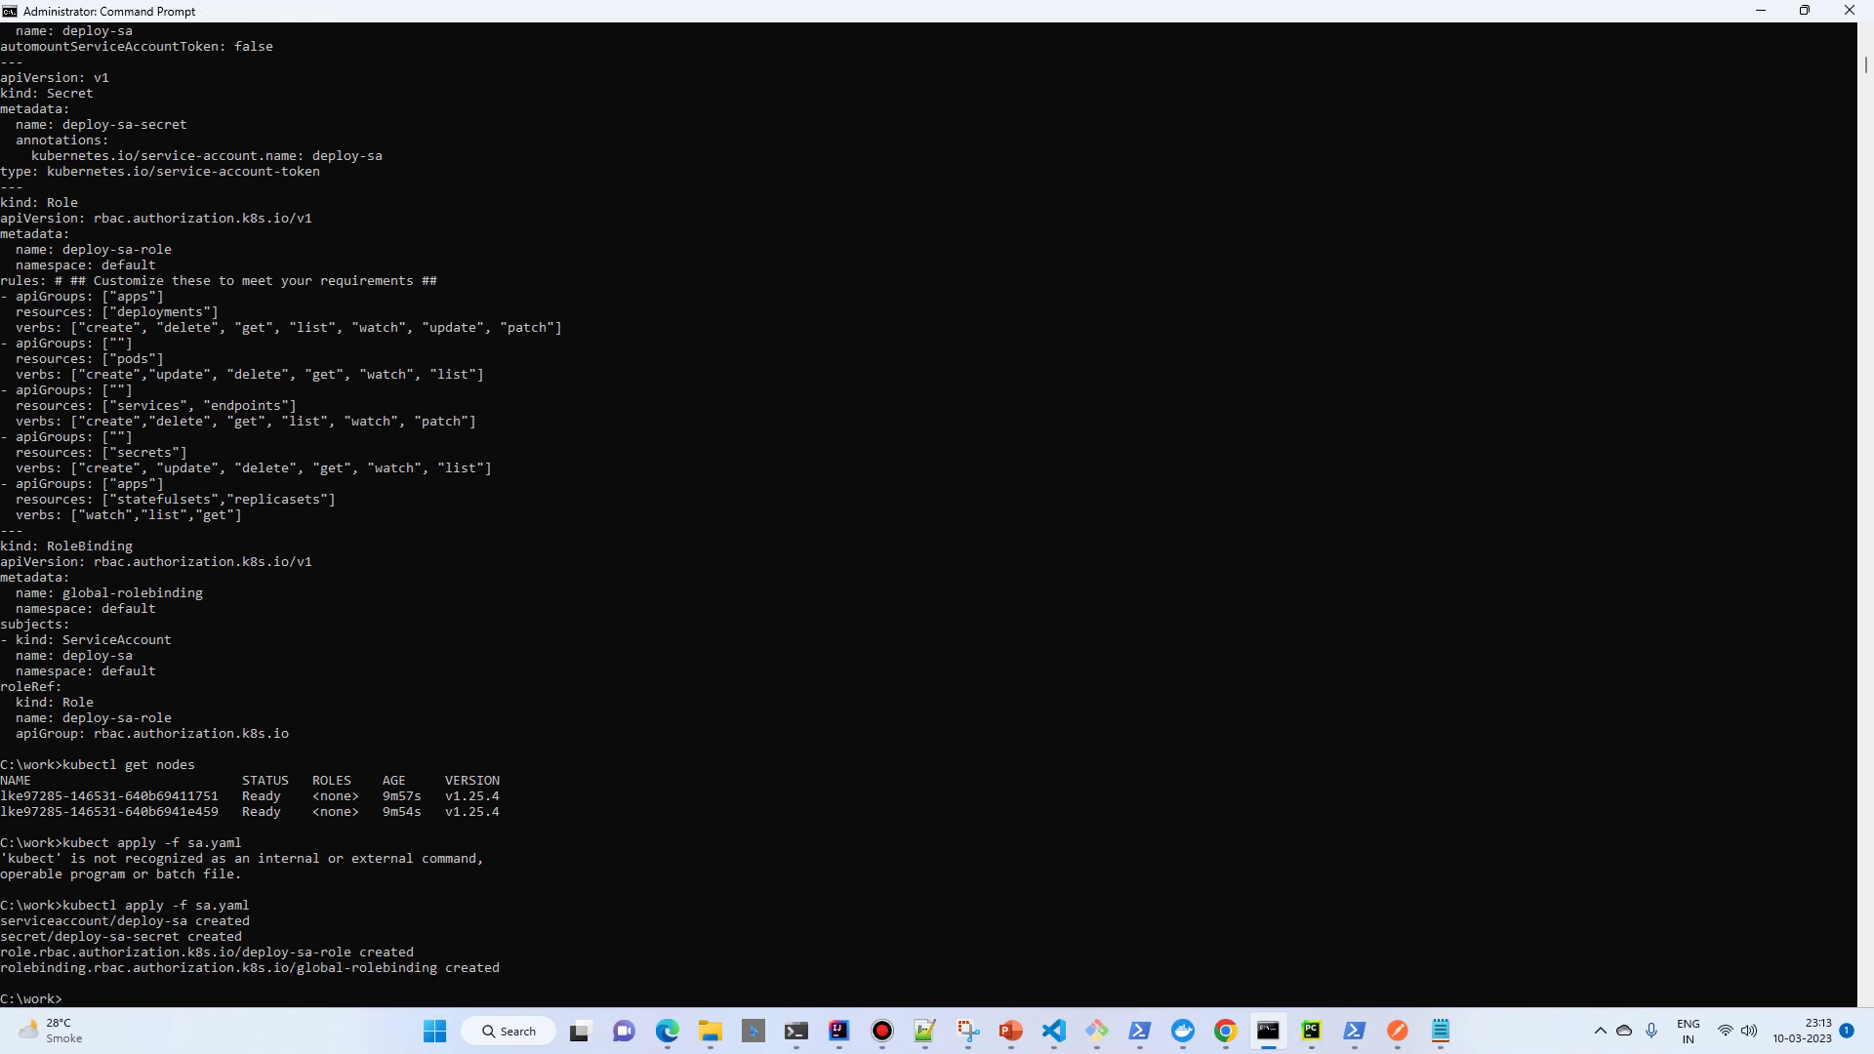
Copy the Server Url command from the Azure DevOps Kubernetes connection form in Chrome and run it in Command Prompt.
mouse_move(1225, 1031)
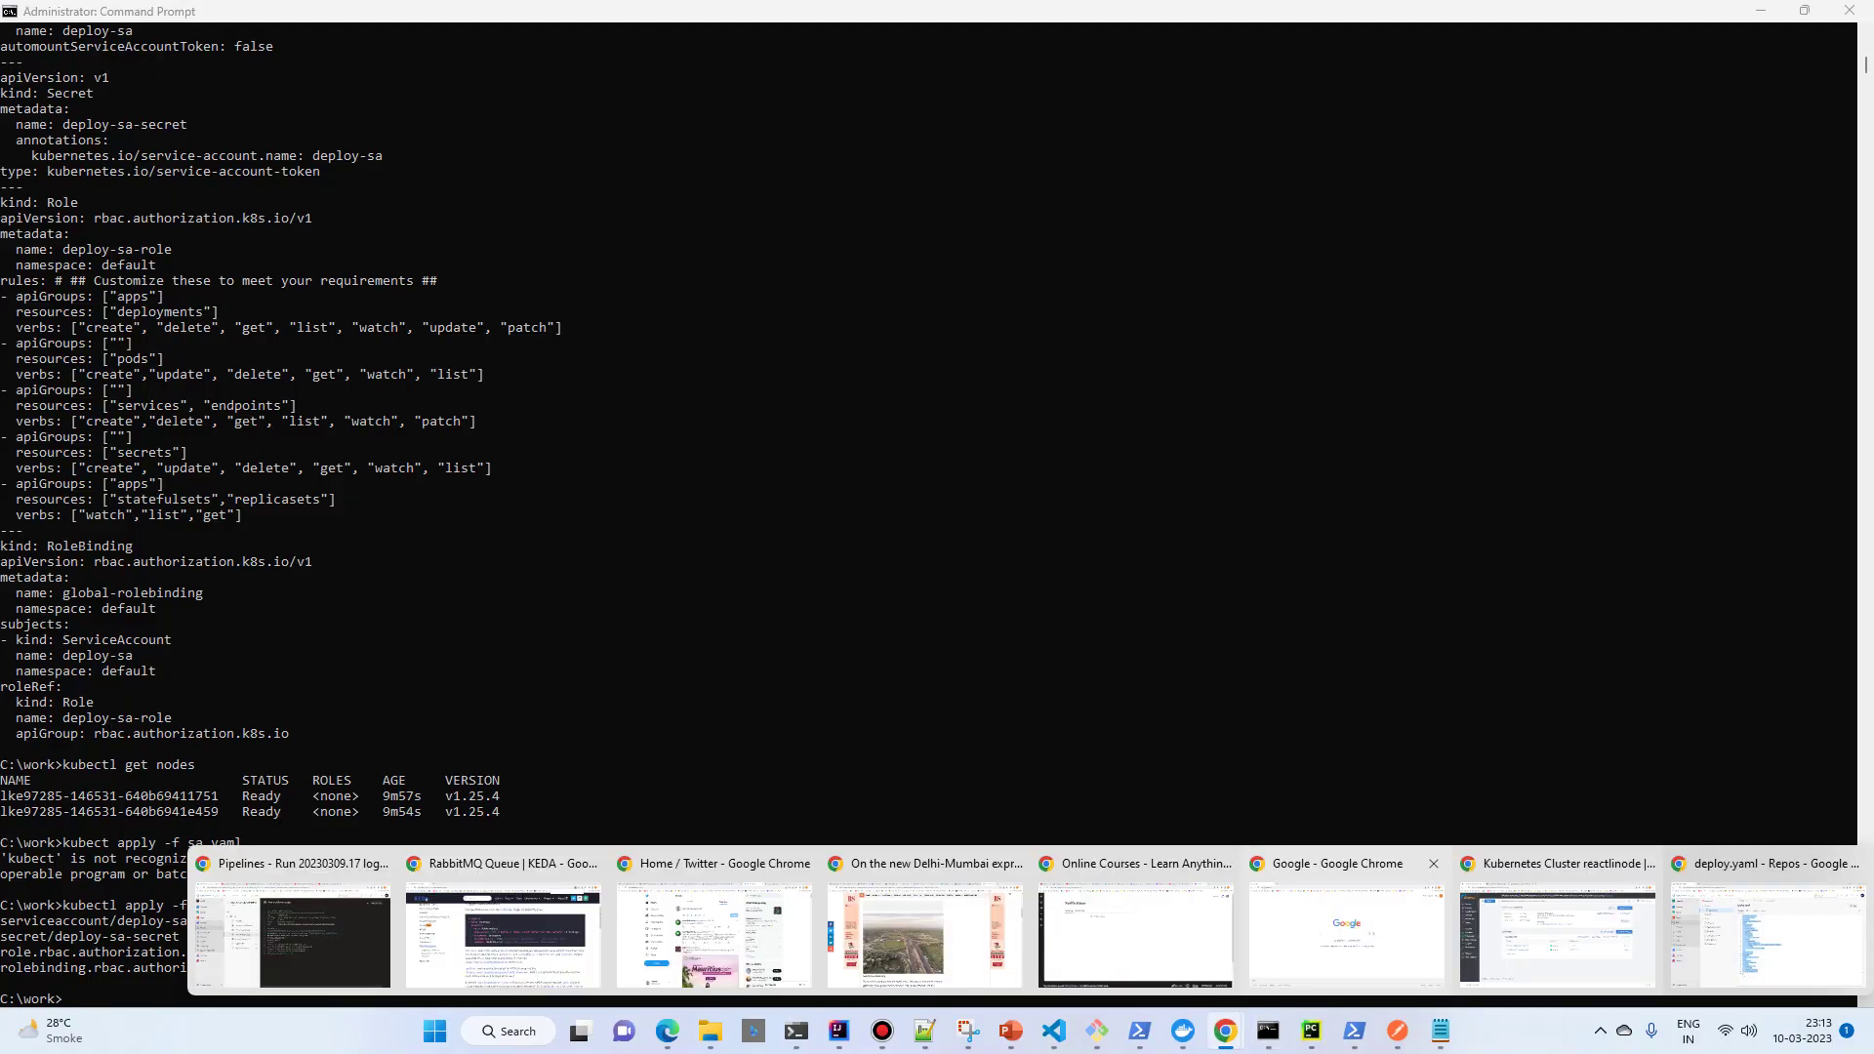
click(1762, 942)
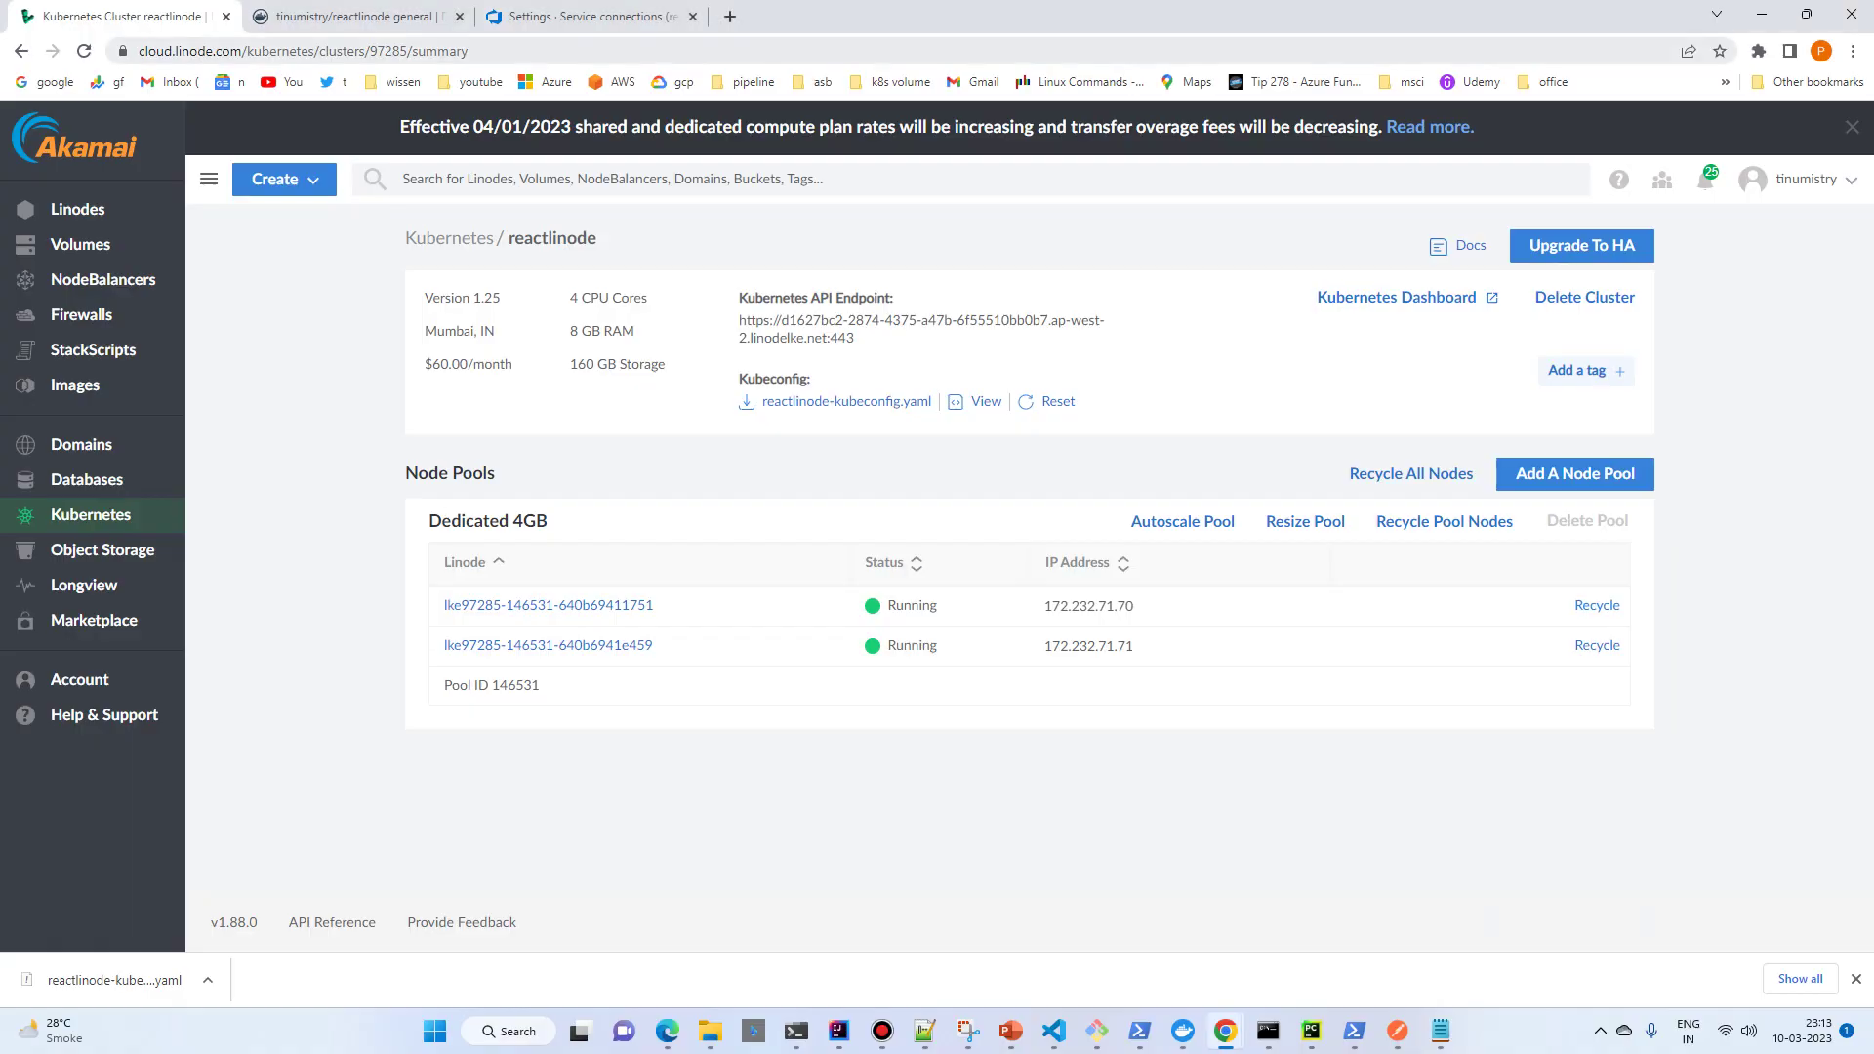
key(ctrl+Tab)
key(ctrl+Tab)
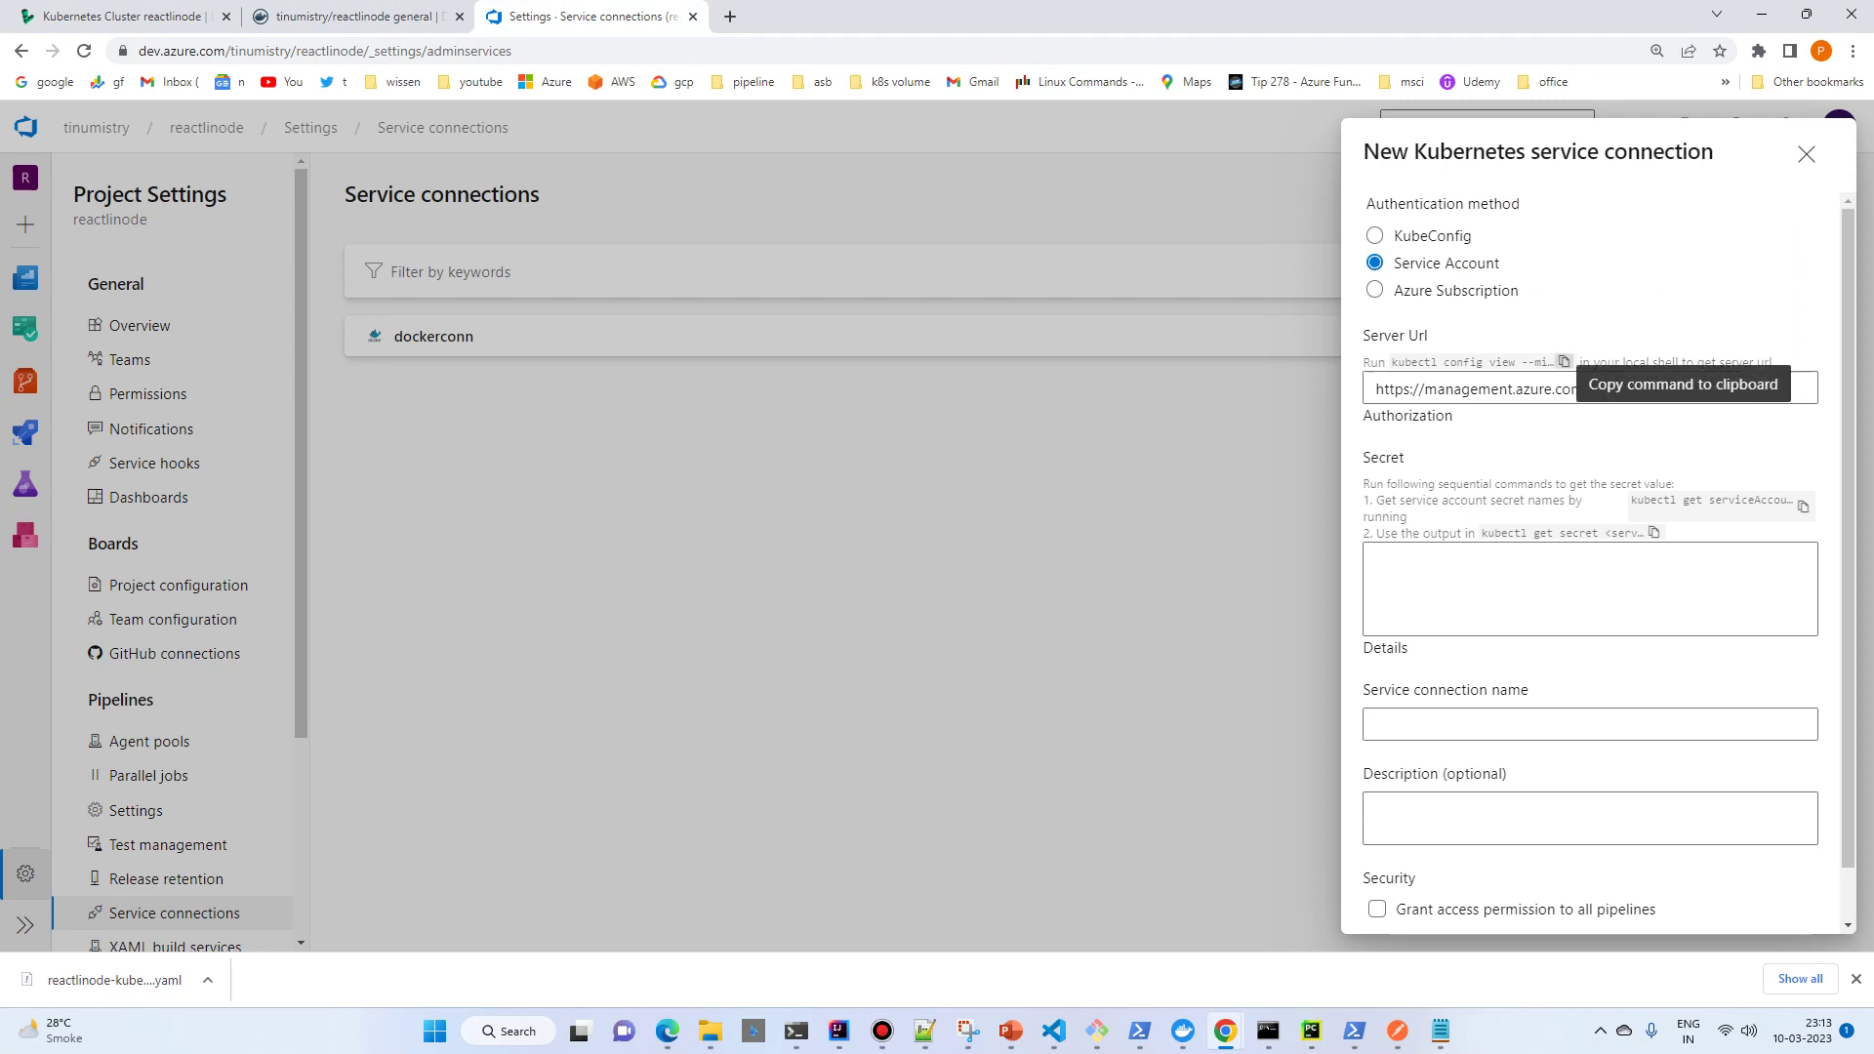
click(1268, 1031)
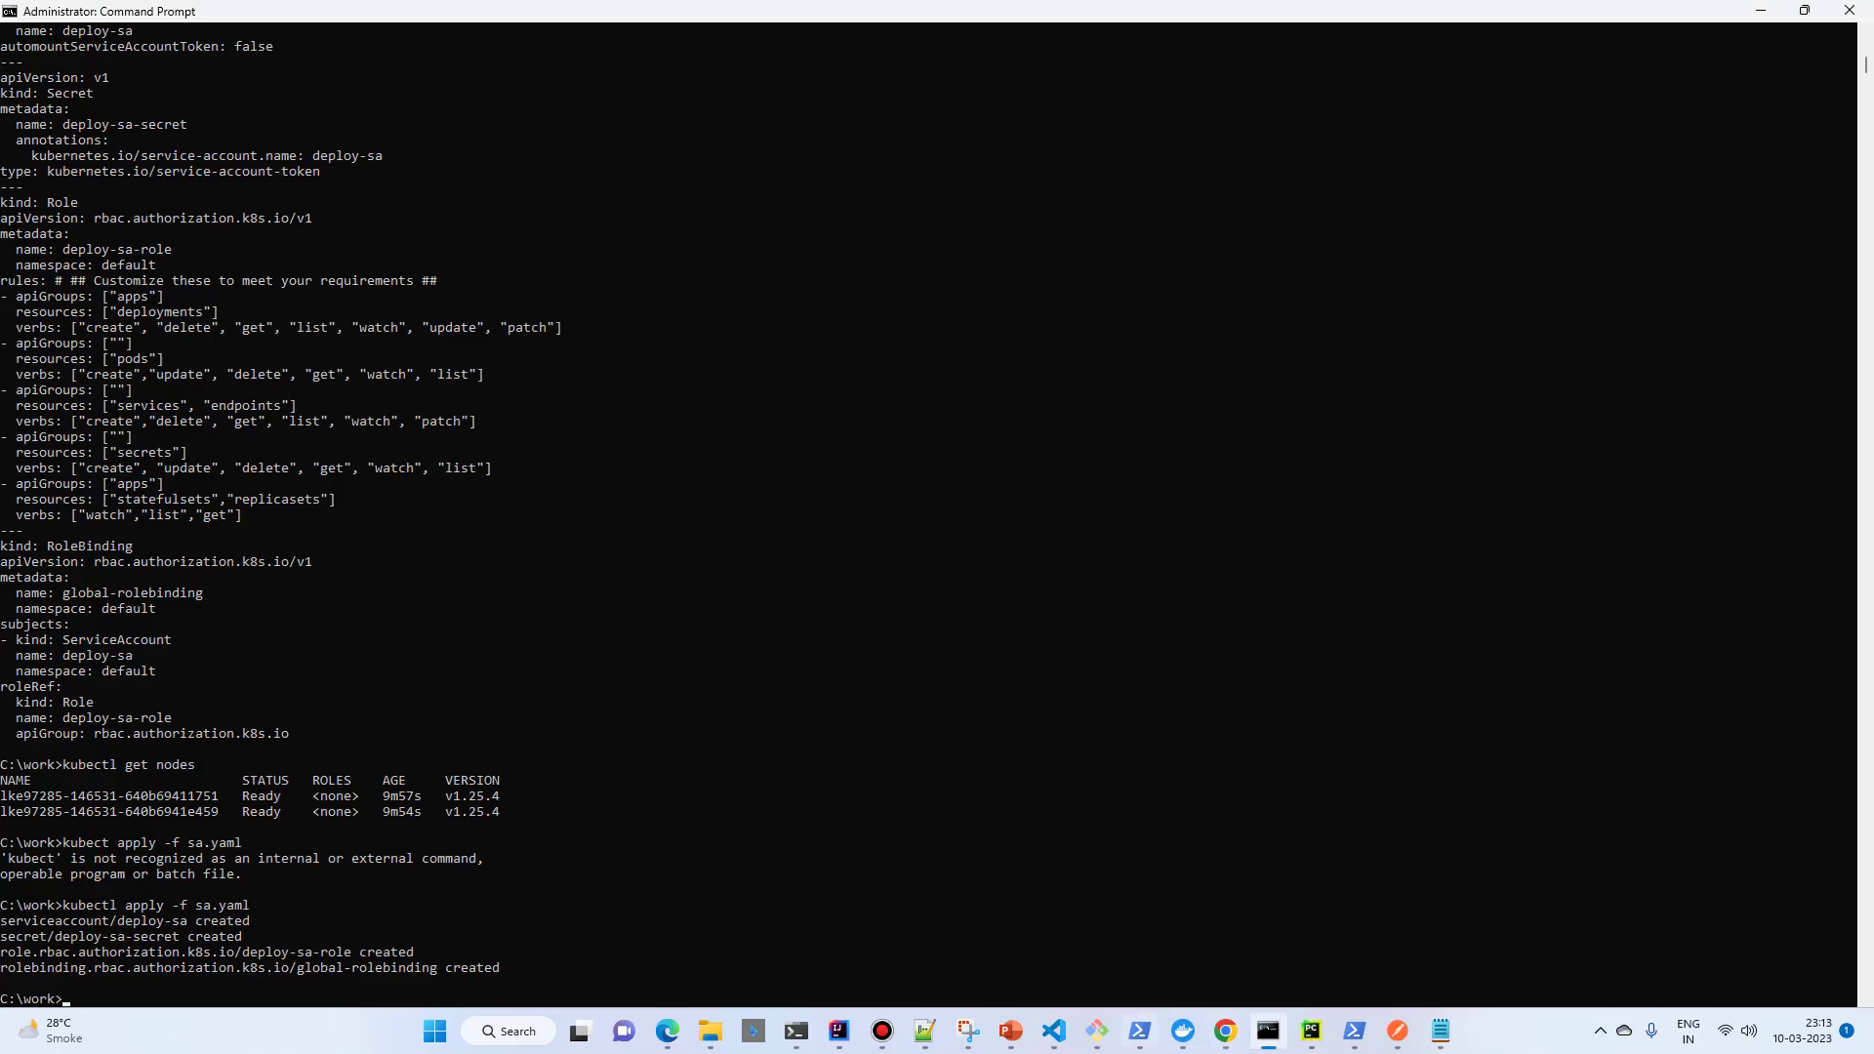
text(kubectl config view --minify -o jsonpath={.clusters[0].cluster.server})
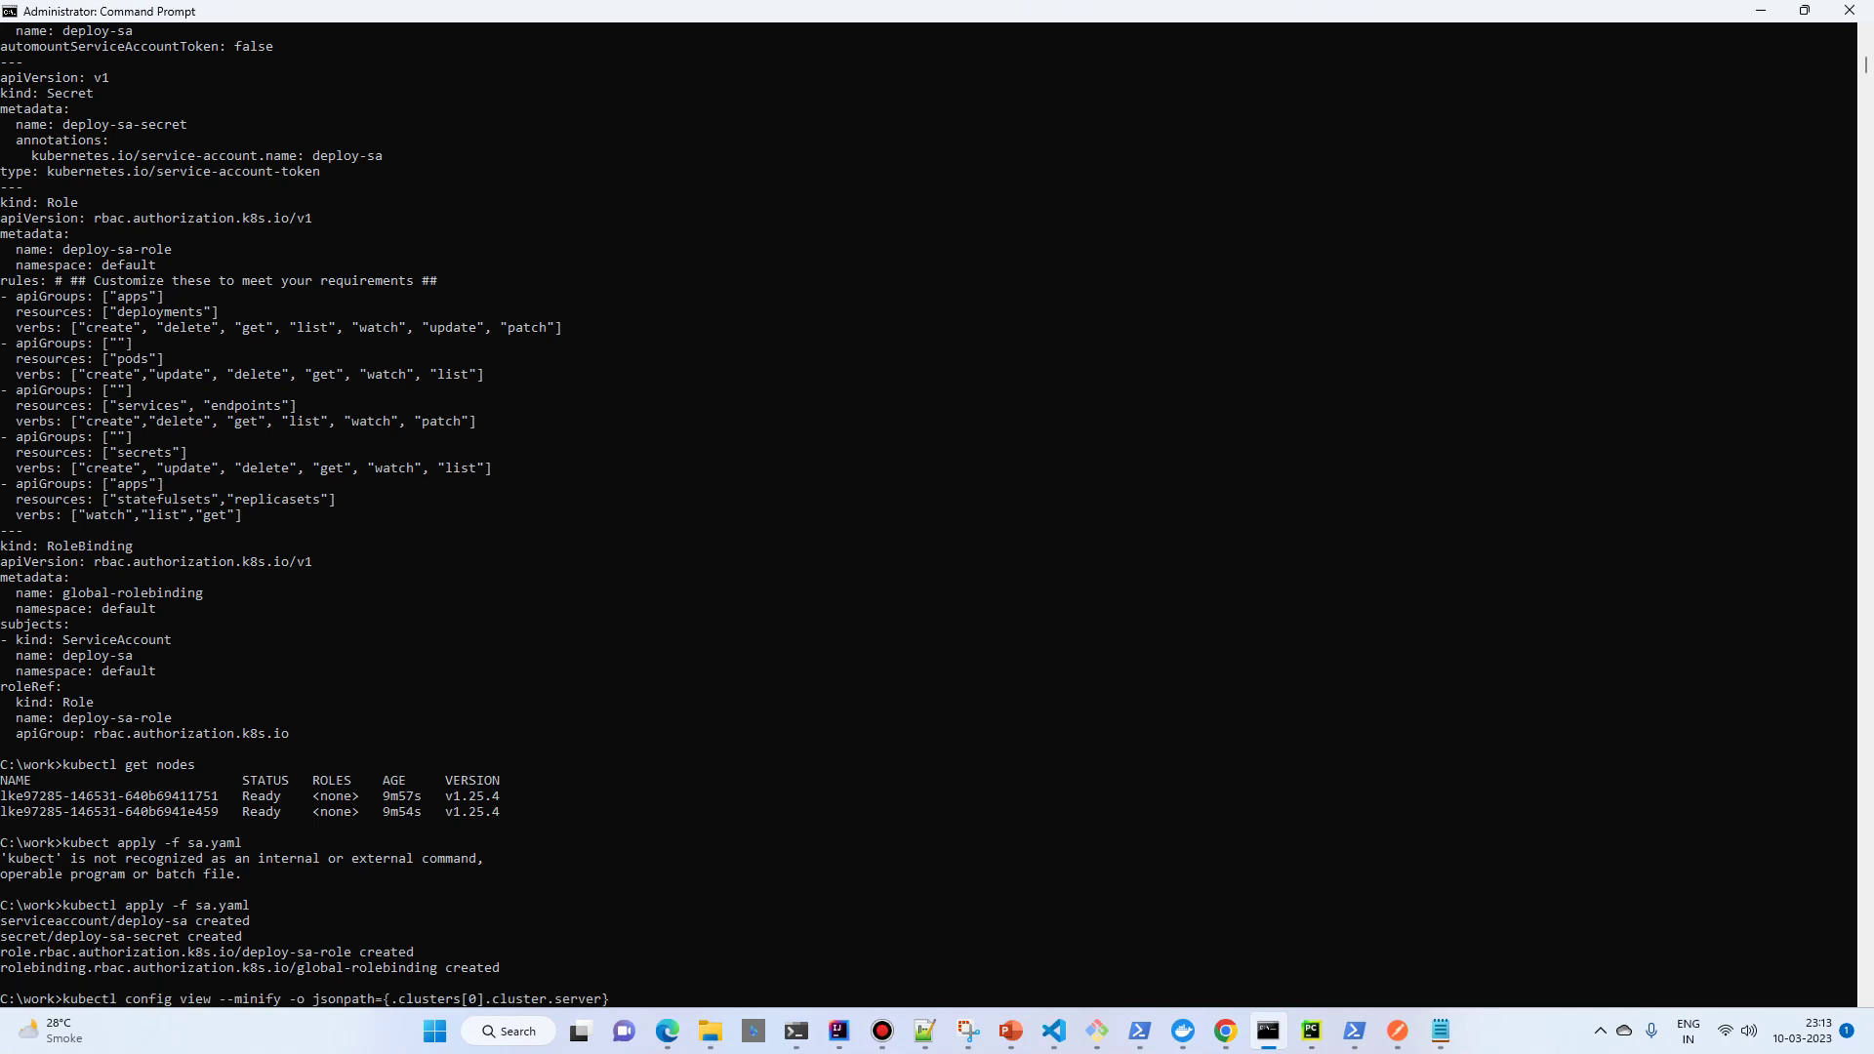
key(Return)
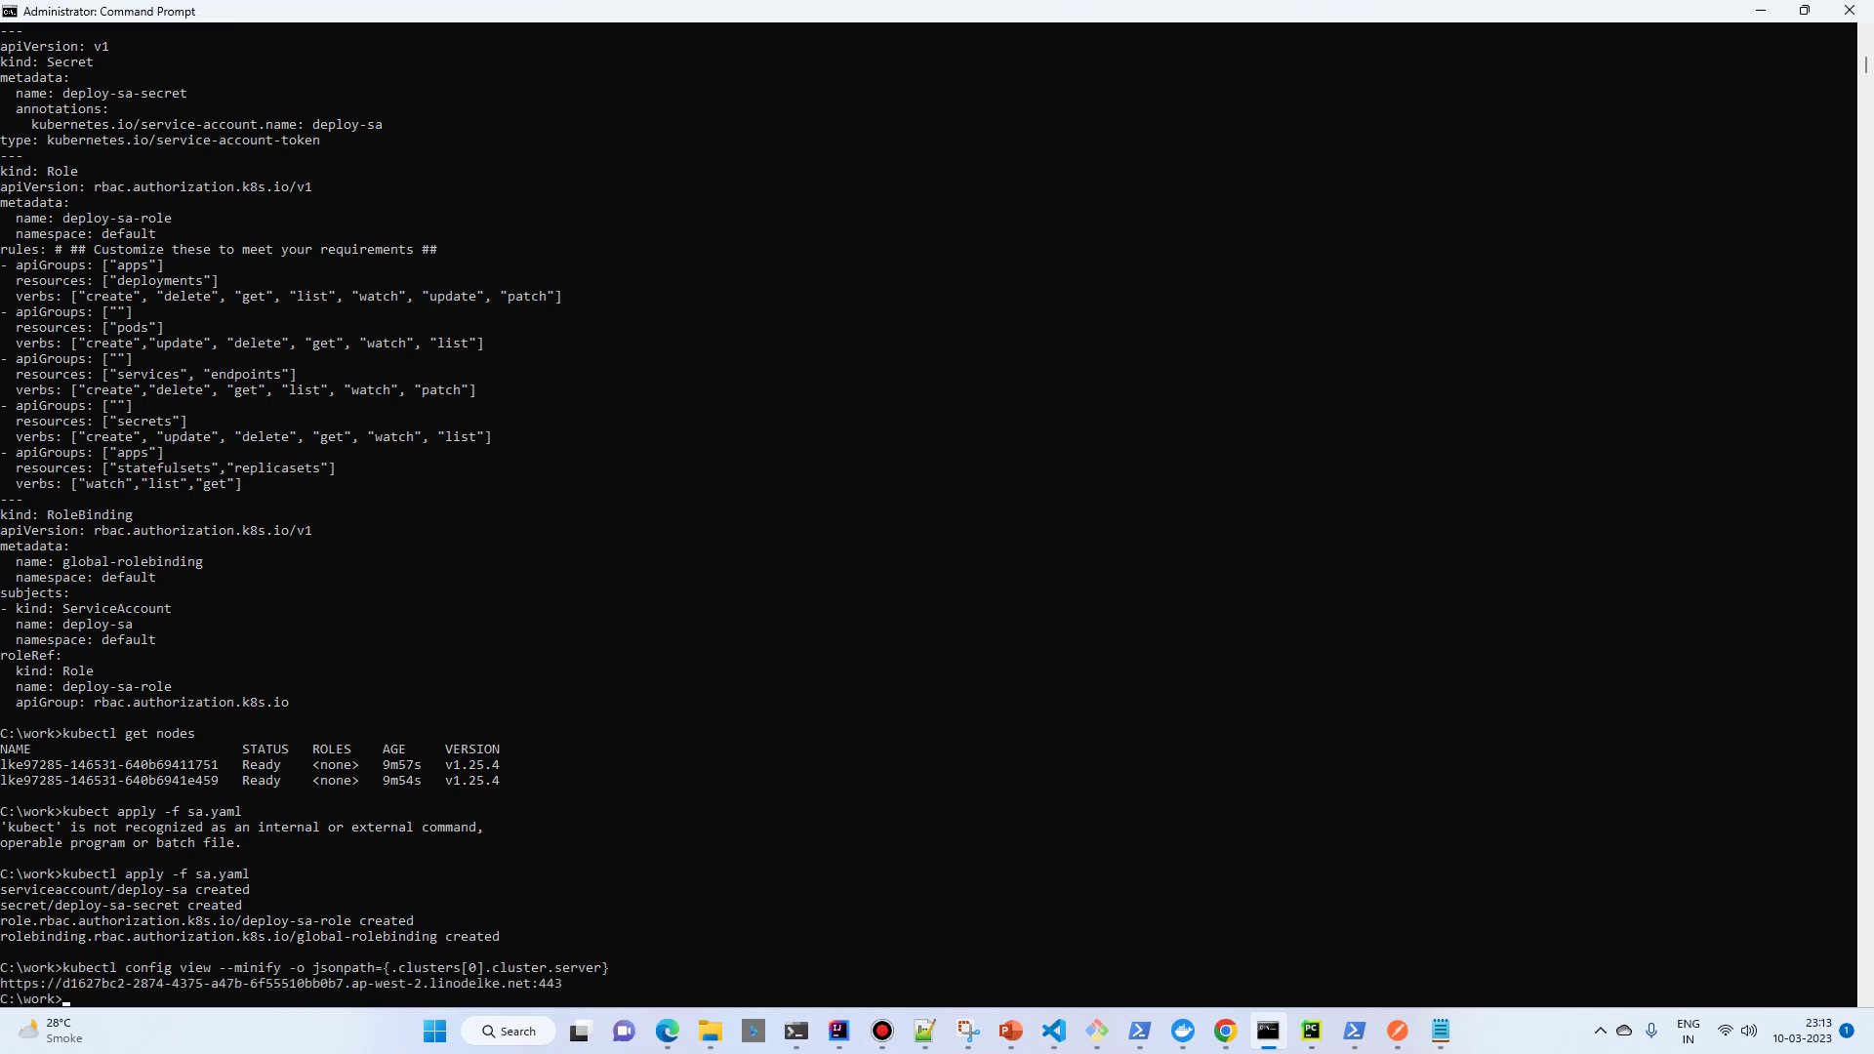
Copy the printed linodelke.net cluster address into the Server Url of the new Kubernetes service connection in Chrome, replacing the default address.
drag(1, 983, 563, 983)
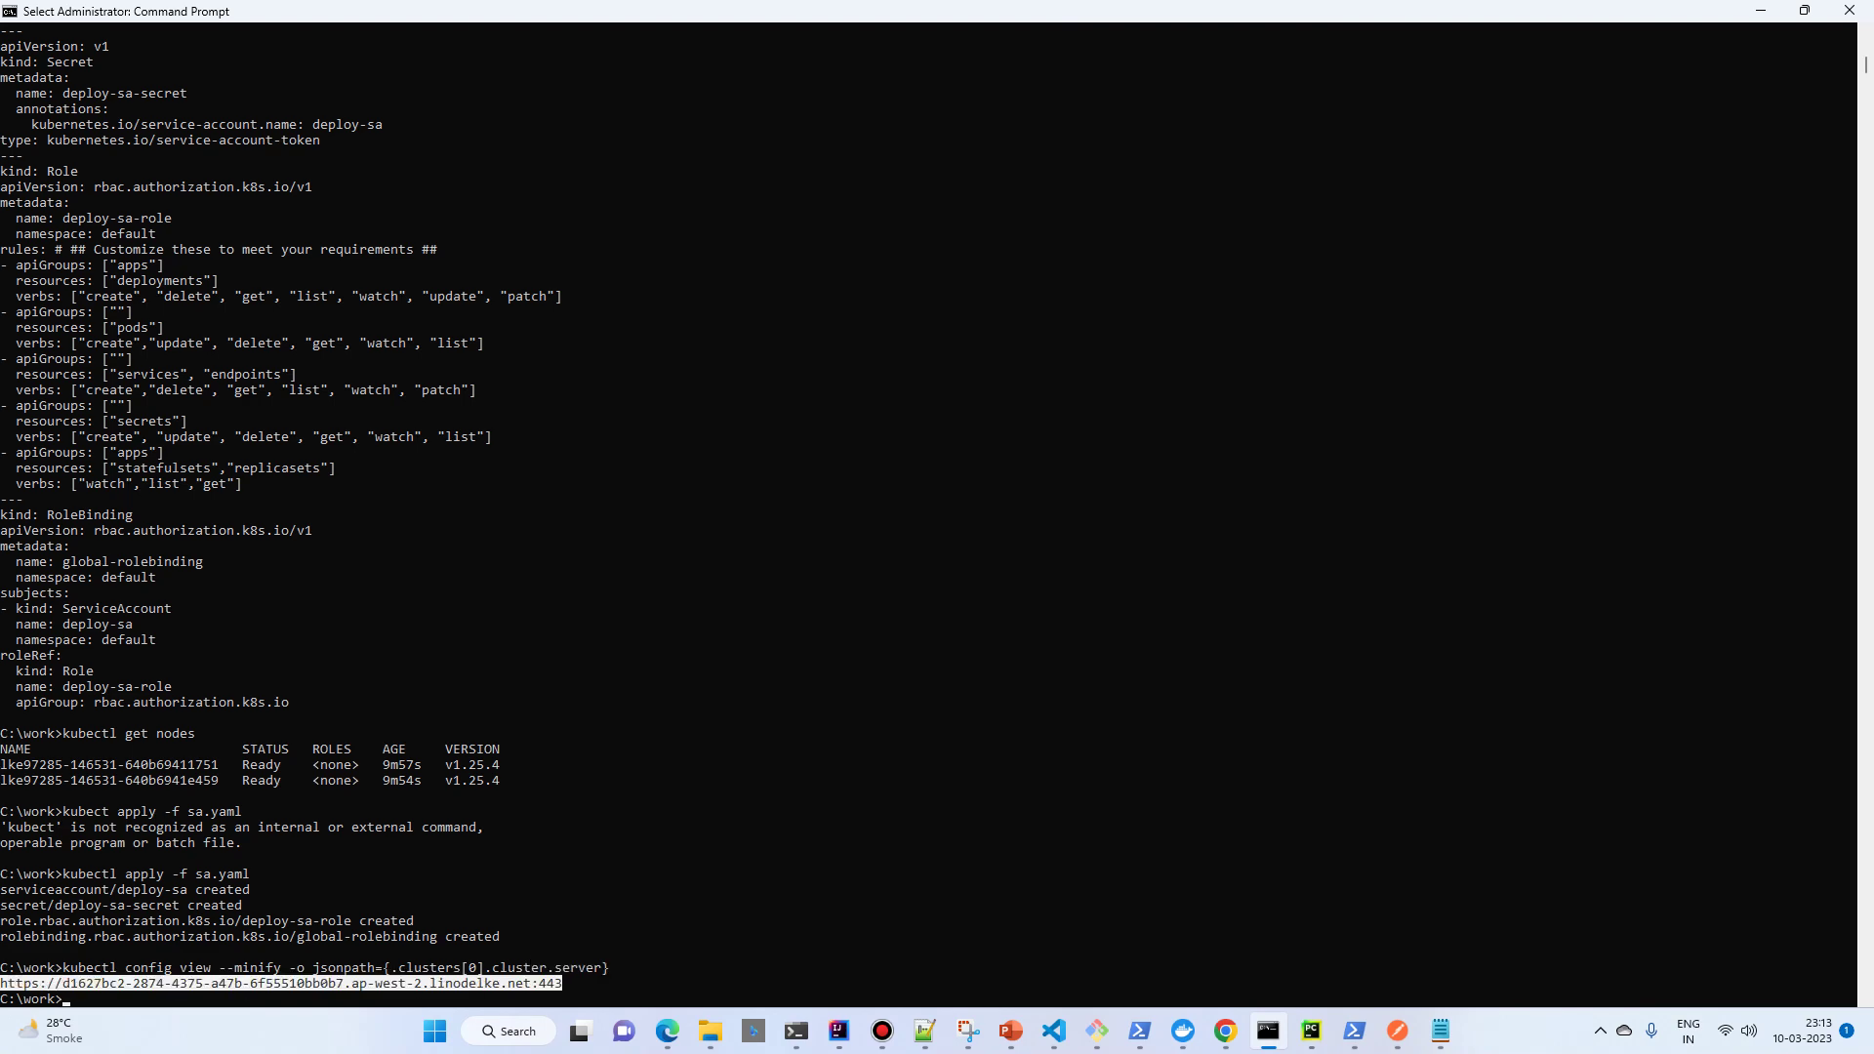
key(ctrl+c)
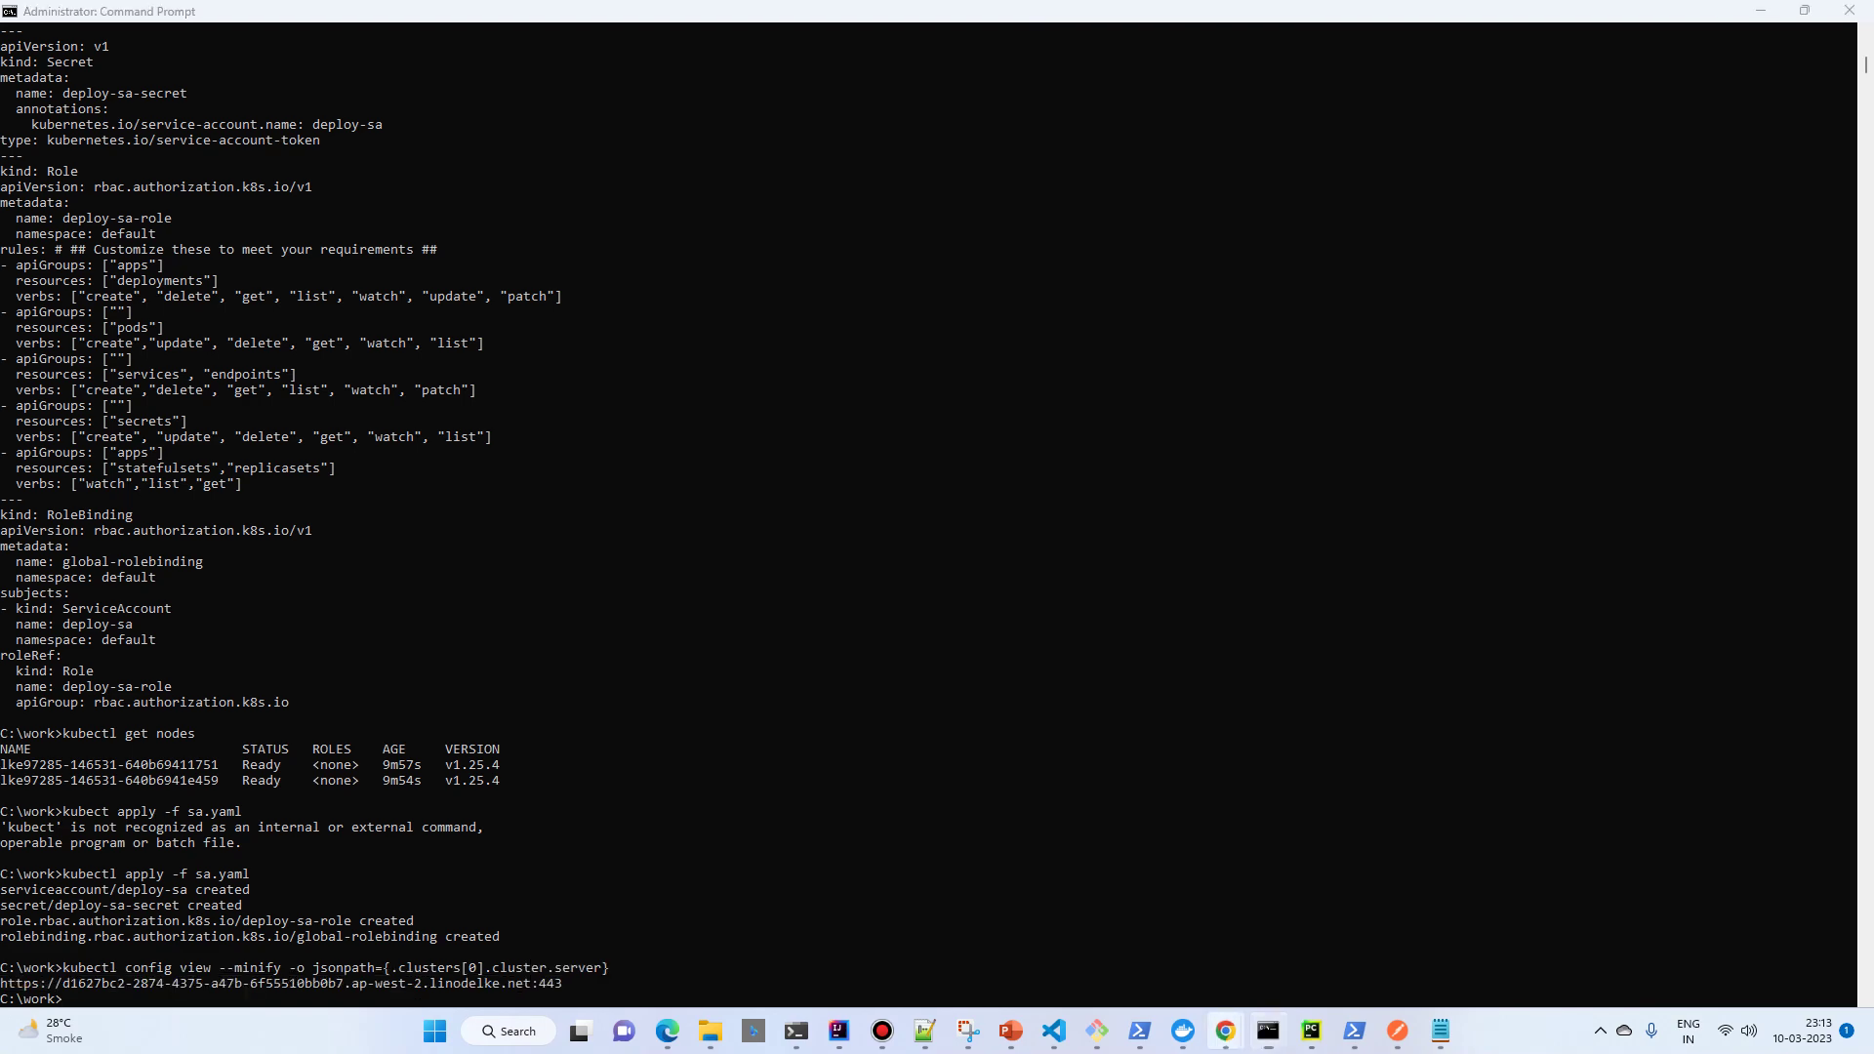
mouse_move(1225, 1030)
click(1581, 937)
click(1591, 388)
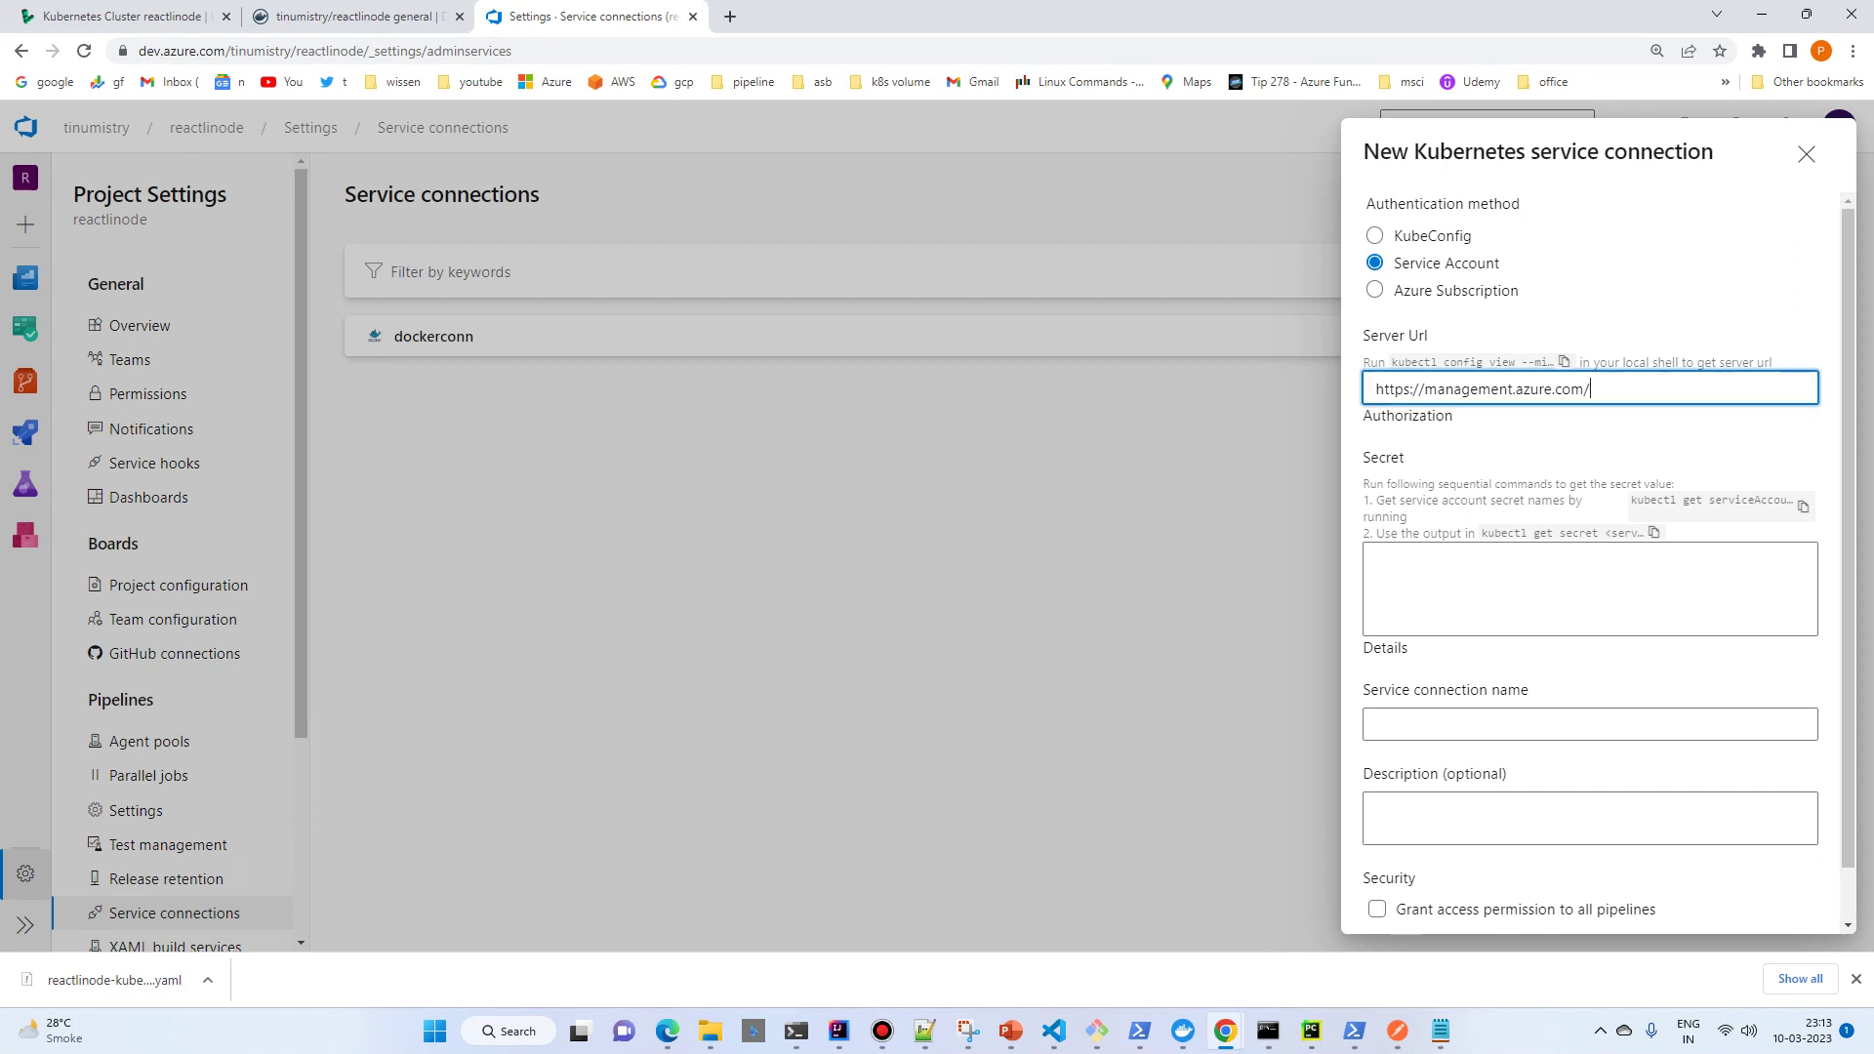
key(ctrl+a)
key(ctrl+v)
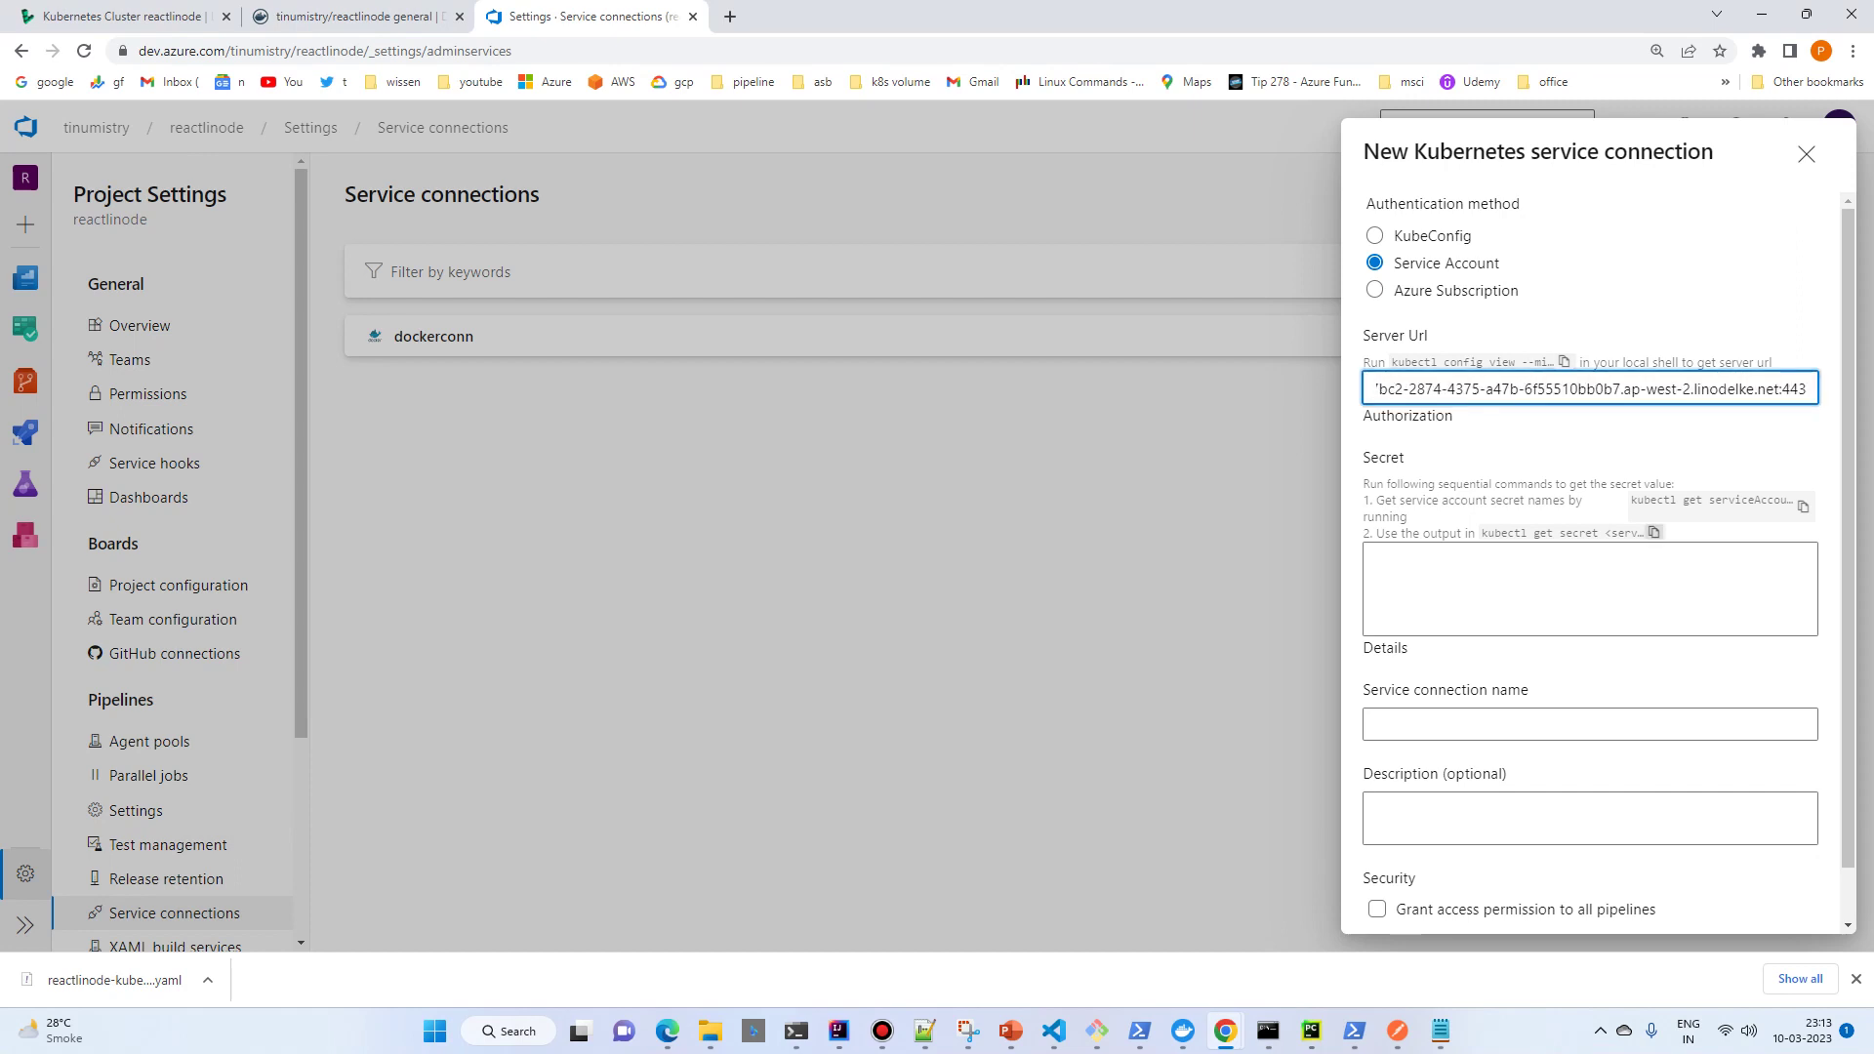
Copy the form's secret-retrieval command into Command Prompt and remove its service-account-secret-name placeholder and namespace option, keeping -o json.
click(1803, 507)
click(1268, 1031)
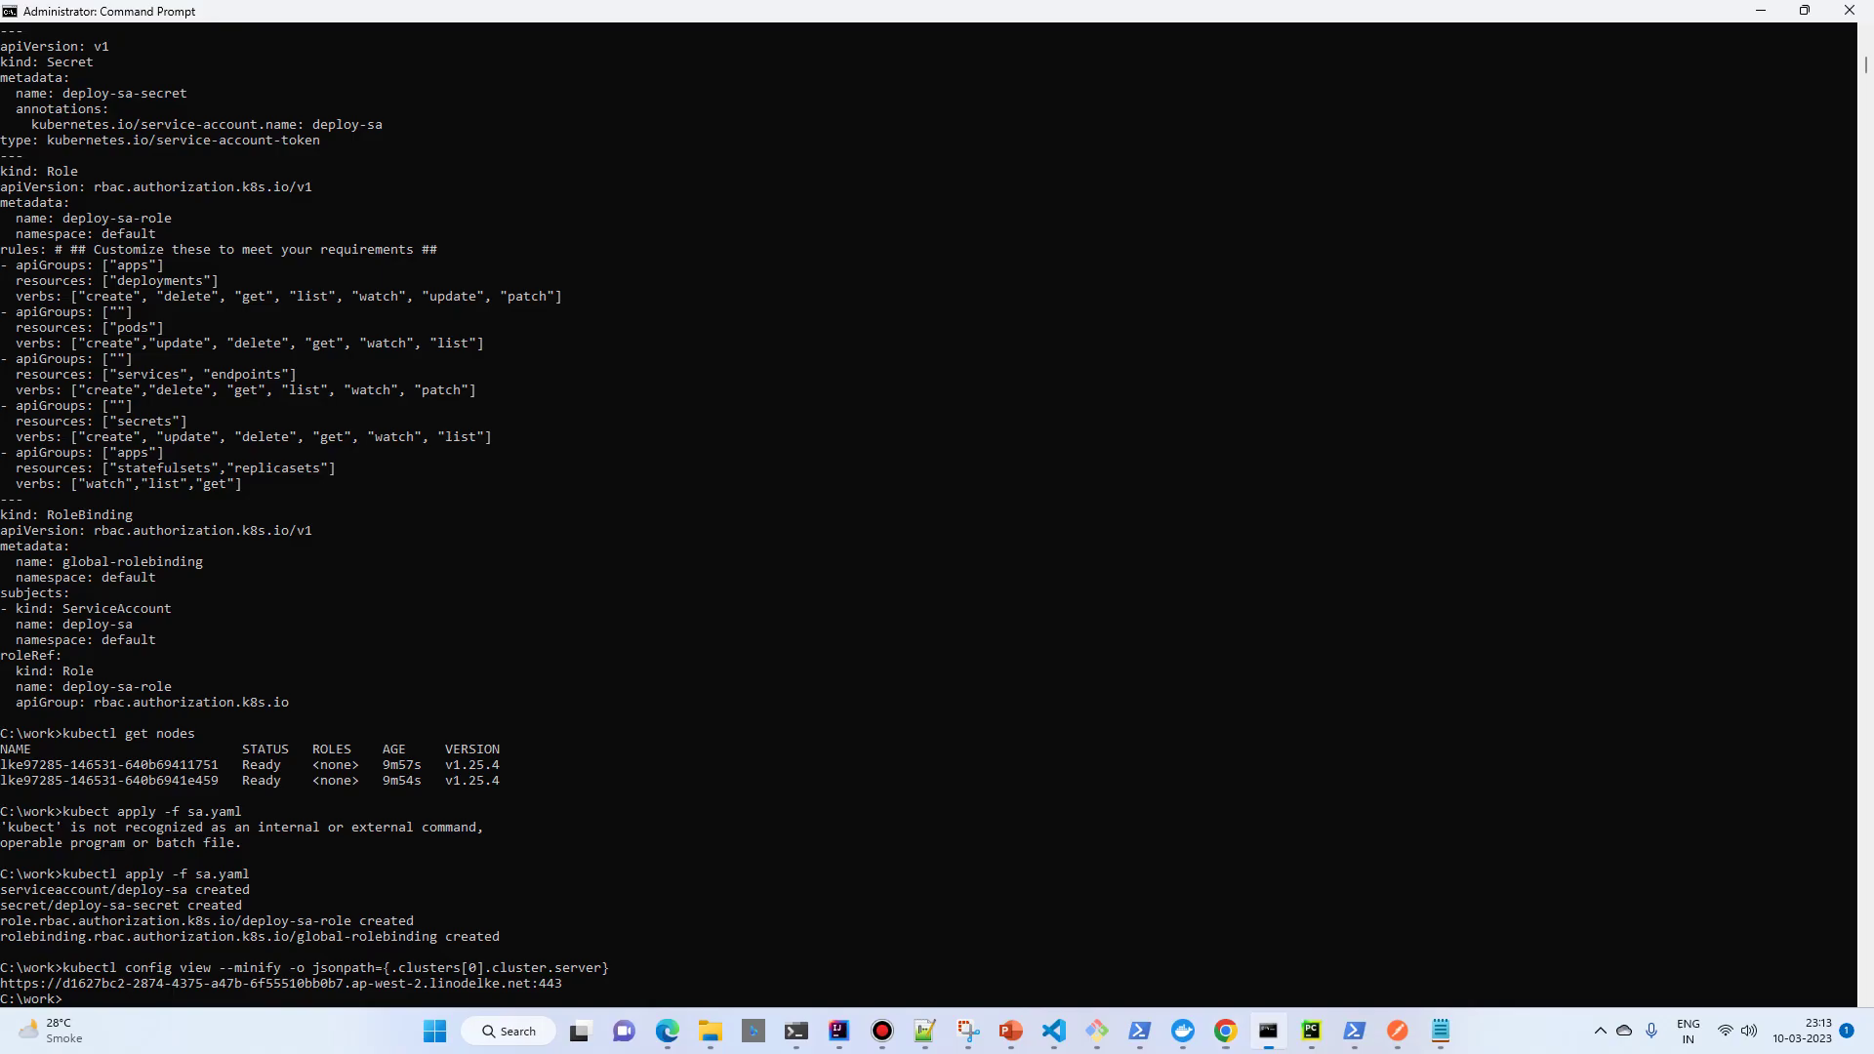
key(ctrl+v)
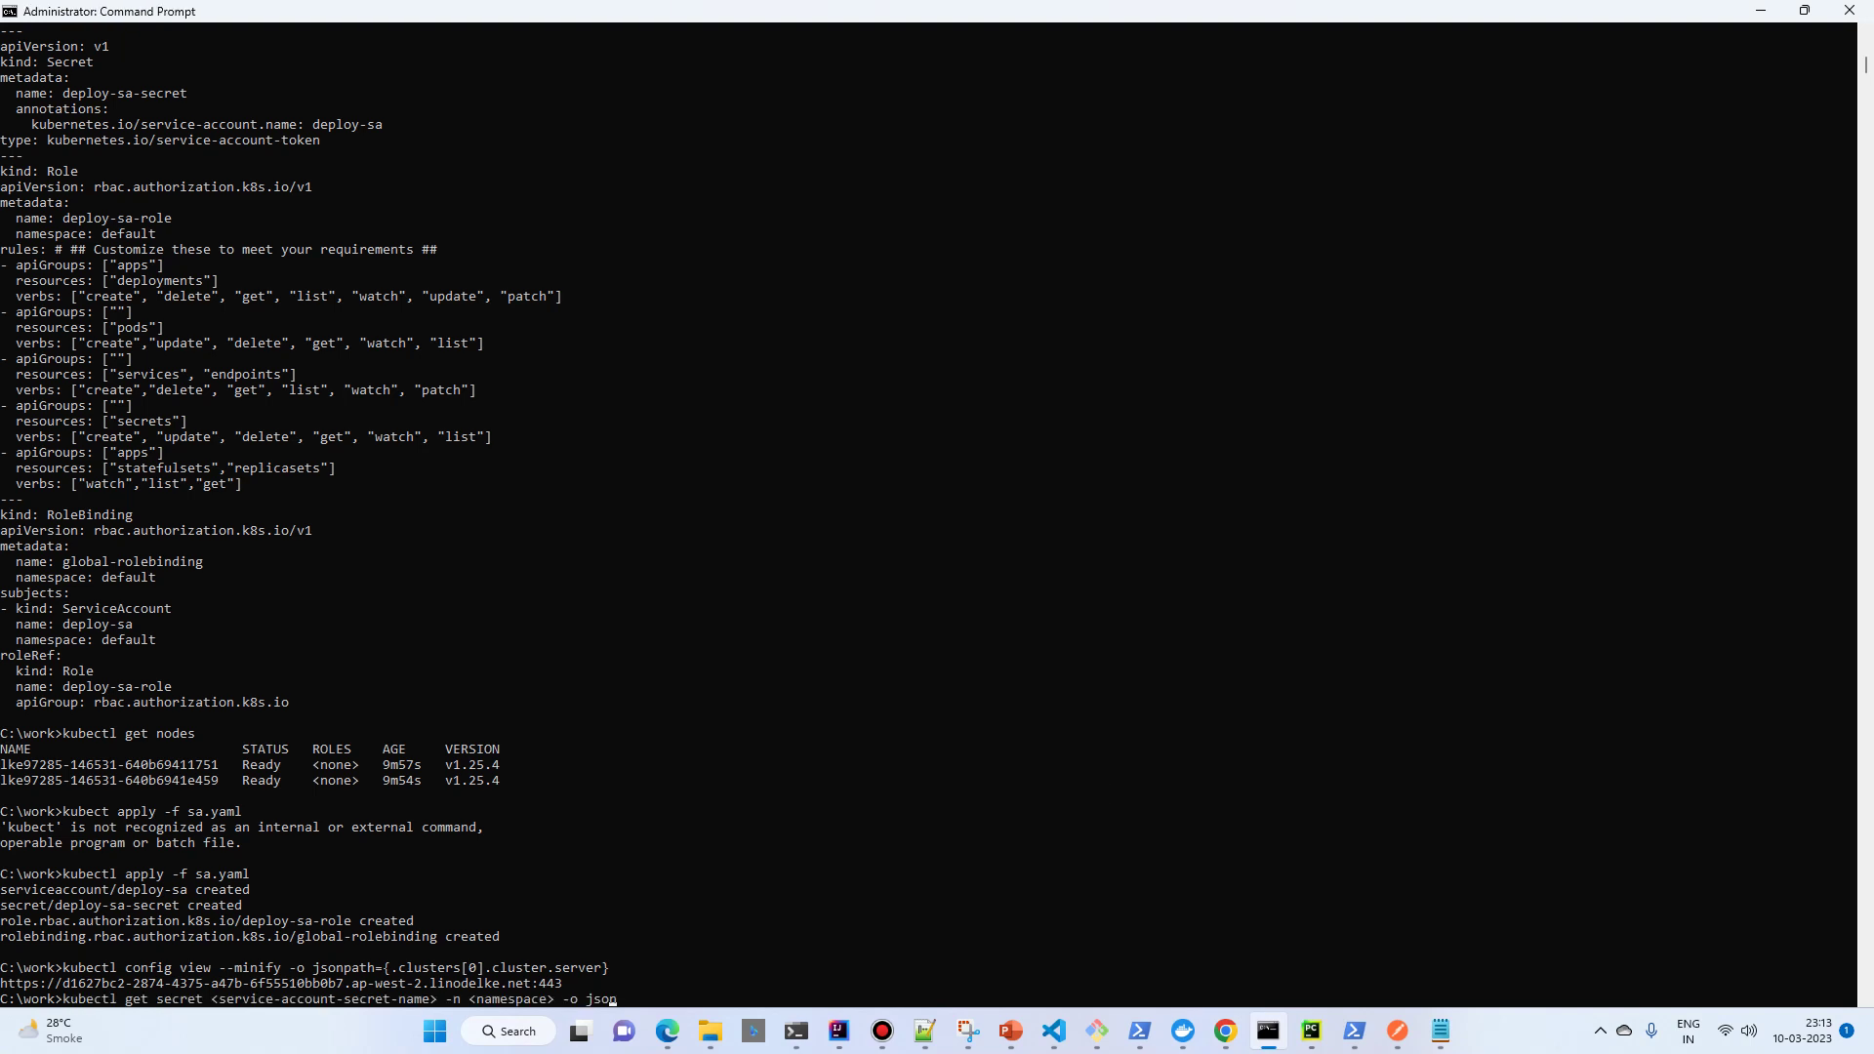
key(BackSpace)
key(BackSpace)
key(BackSpace)
key(BackSpace)
key(BackSpace)
key(BackSpace)
key(BackSpace)
key(BackSpace)
key(BackSpace)
key(BackSpace)
key(BackSpace)
key(BackSpace)
key(BackSpace)
key(BackSpace)
key(BackSpace)
key(BackSpace)
key(BackSpace)
key(BackSpace)
key(BackSpace)
key(BackSpace)
key(BackSpace)
key(BackSpace)
key(BackSpace)
key(BackSpace)
key(BackSpace)
key(BackSpace)
key(BackSpace)
key(BackSpace)
key(BackSpace)
key(BackSpace)
key(BackSpace)
key(BackSpace)
key(BackSpace)
key(BackSpace)
key(BackSpace)
key(BackSpace)
key(BackSpace)
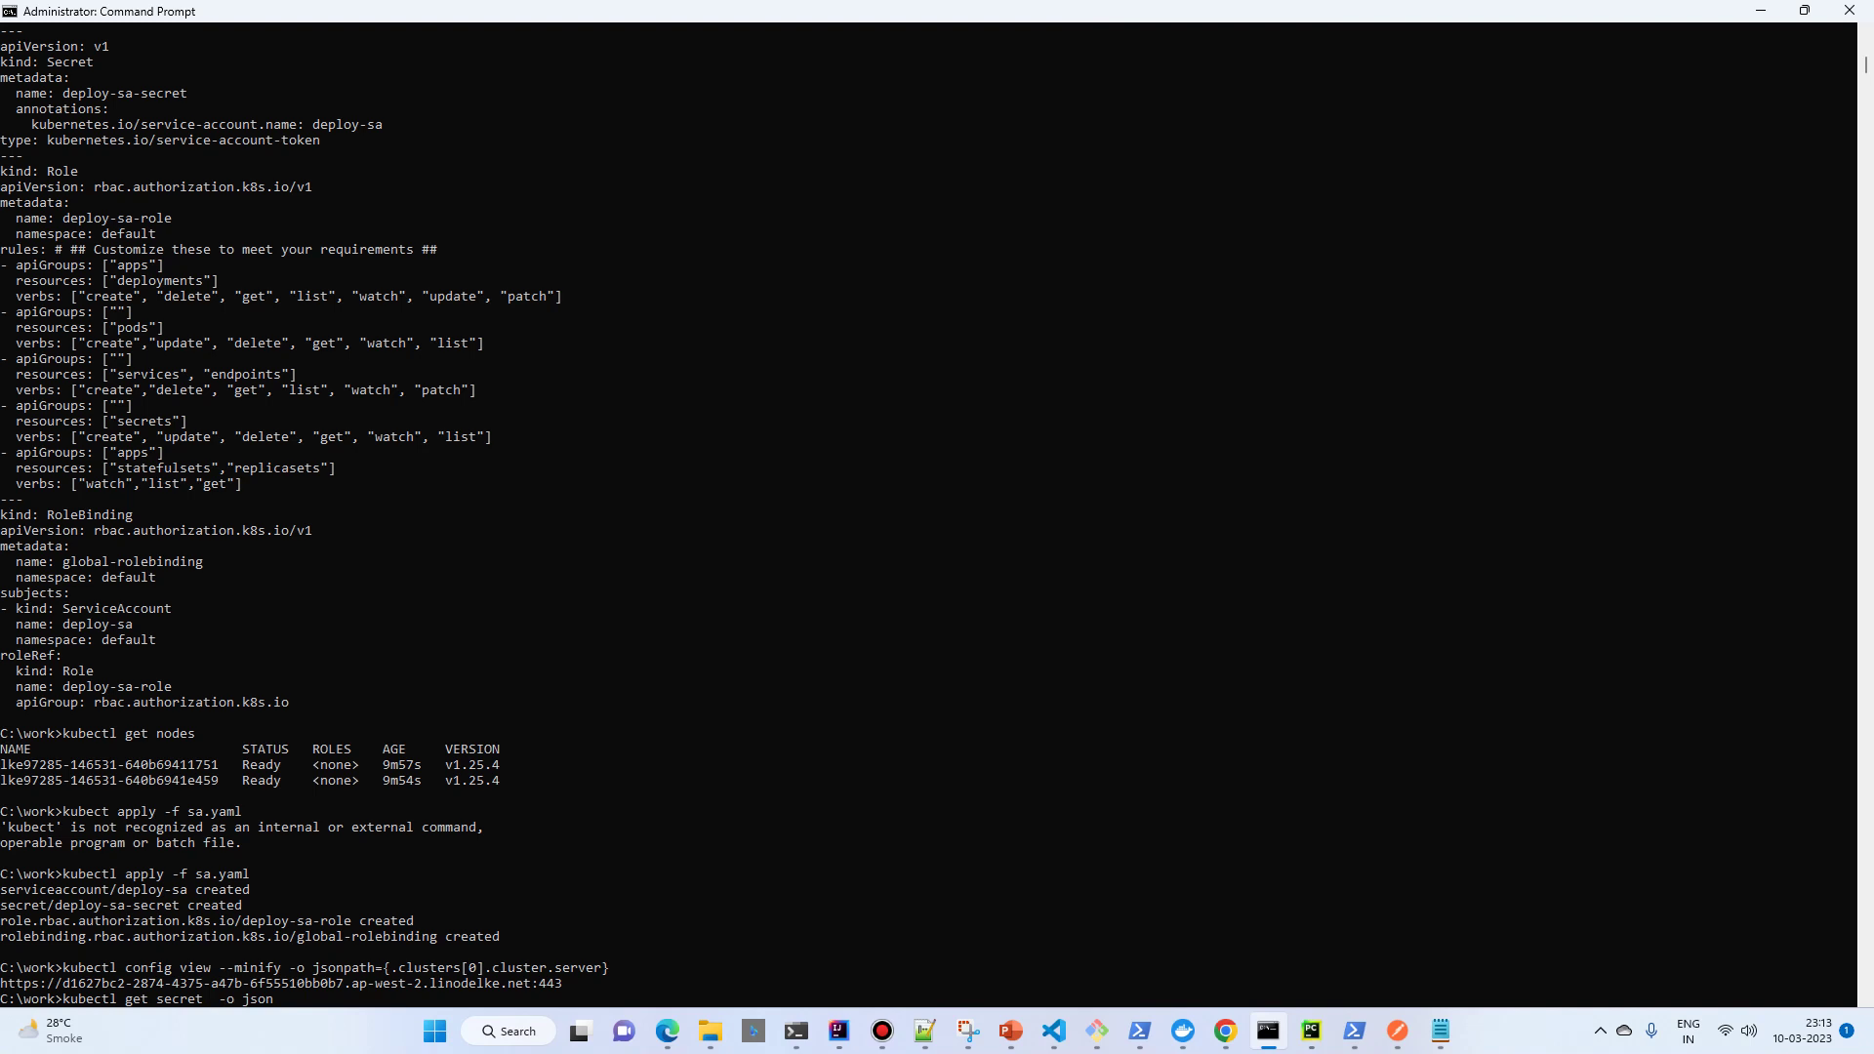
Insert the name deploy-sa-secret copied from the earlier output and run kubectl get secret deploy-sa-secret -o json.
double_click(105, 906)
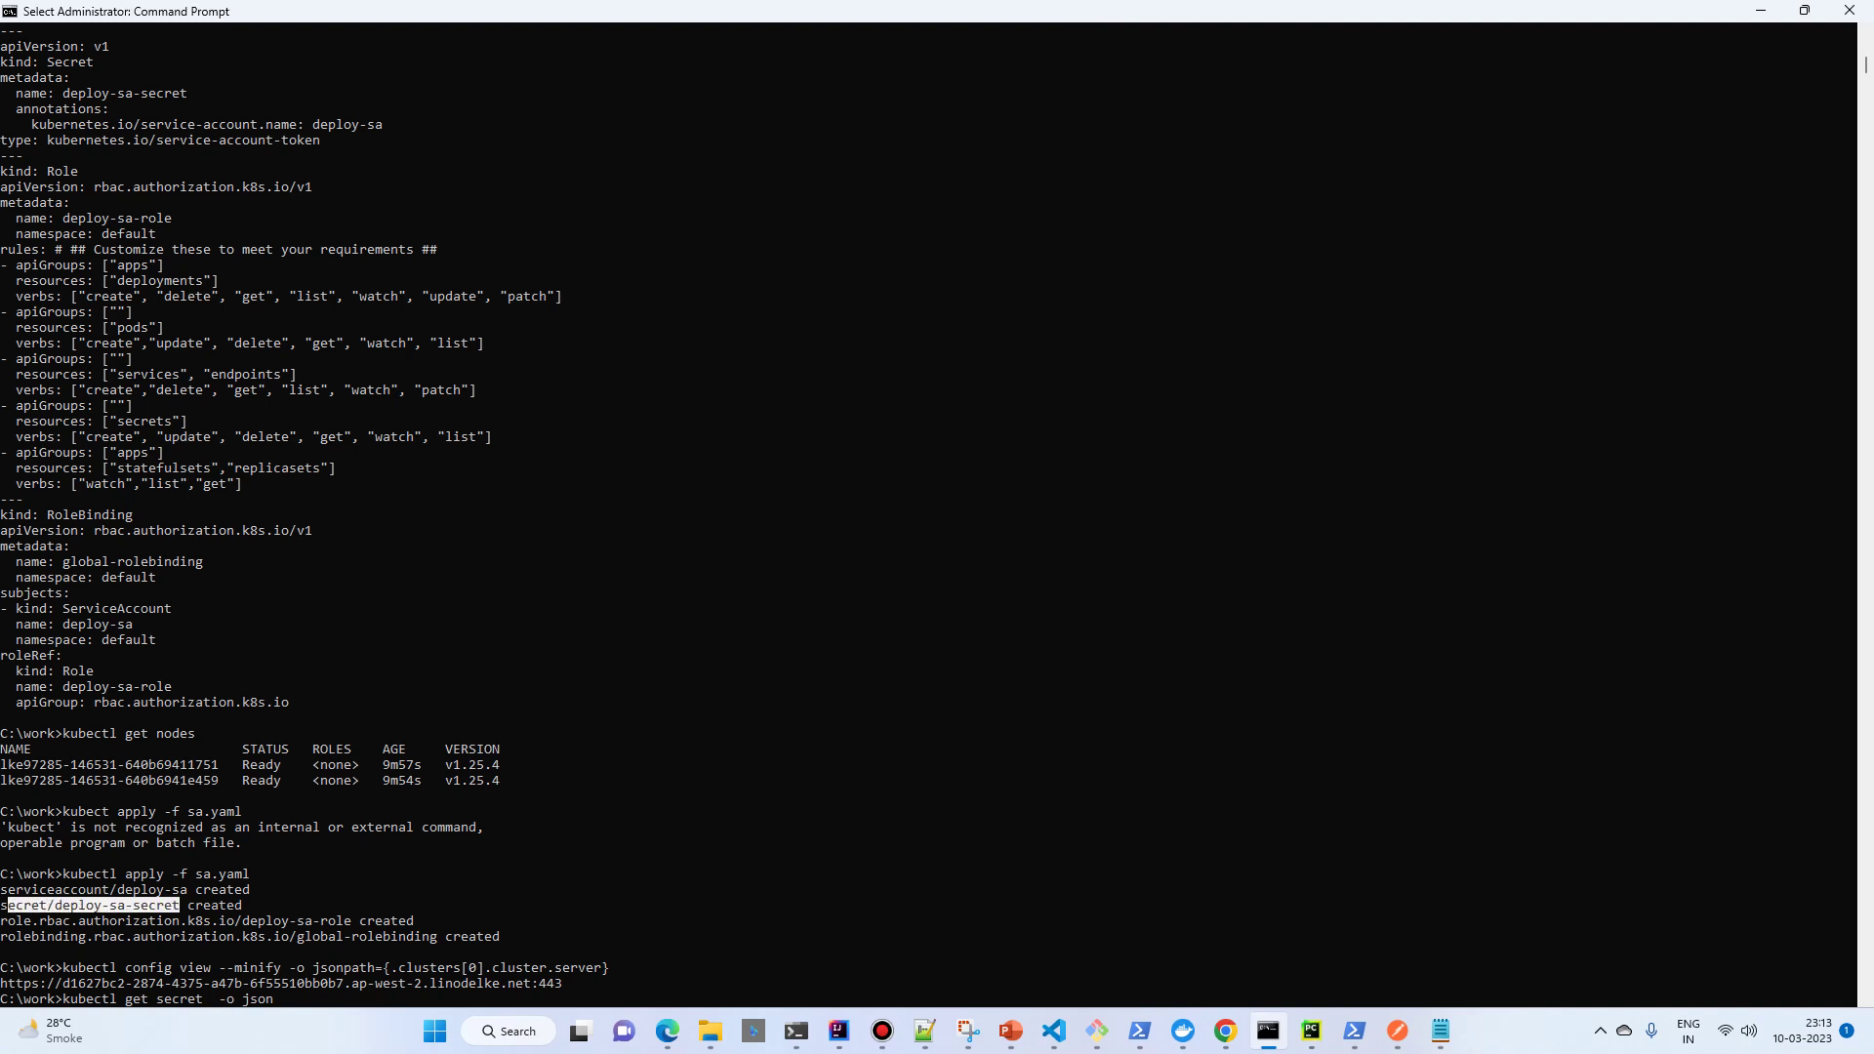
click(105, 905)
drag(55, 905, 179, 906)
key(Return)
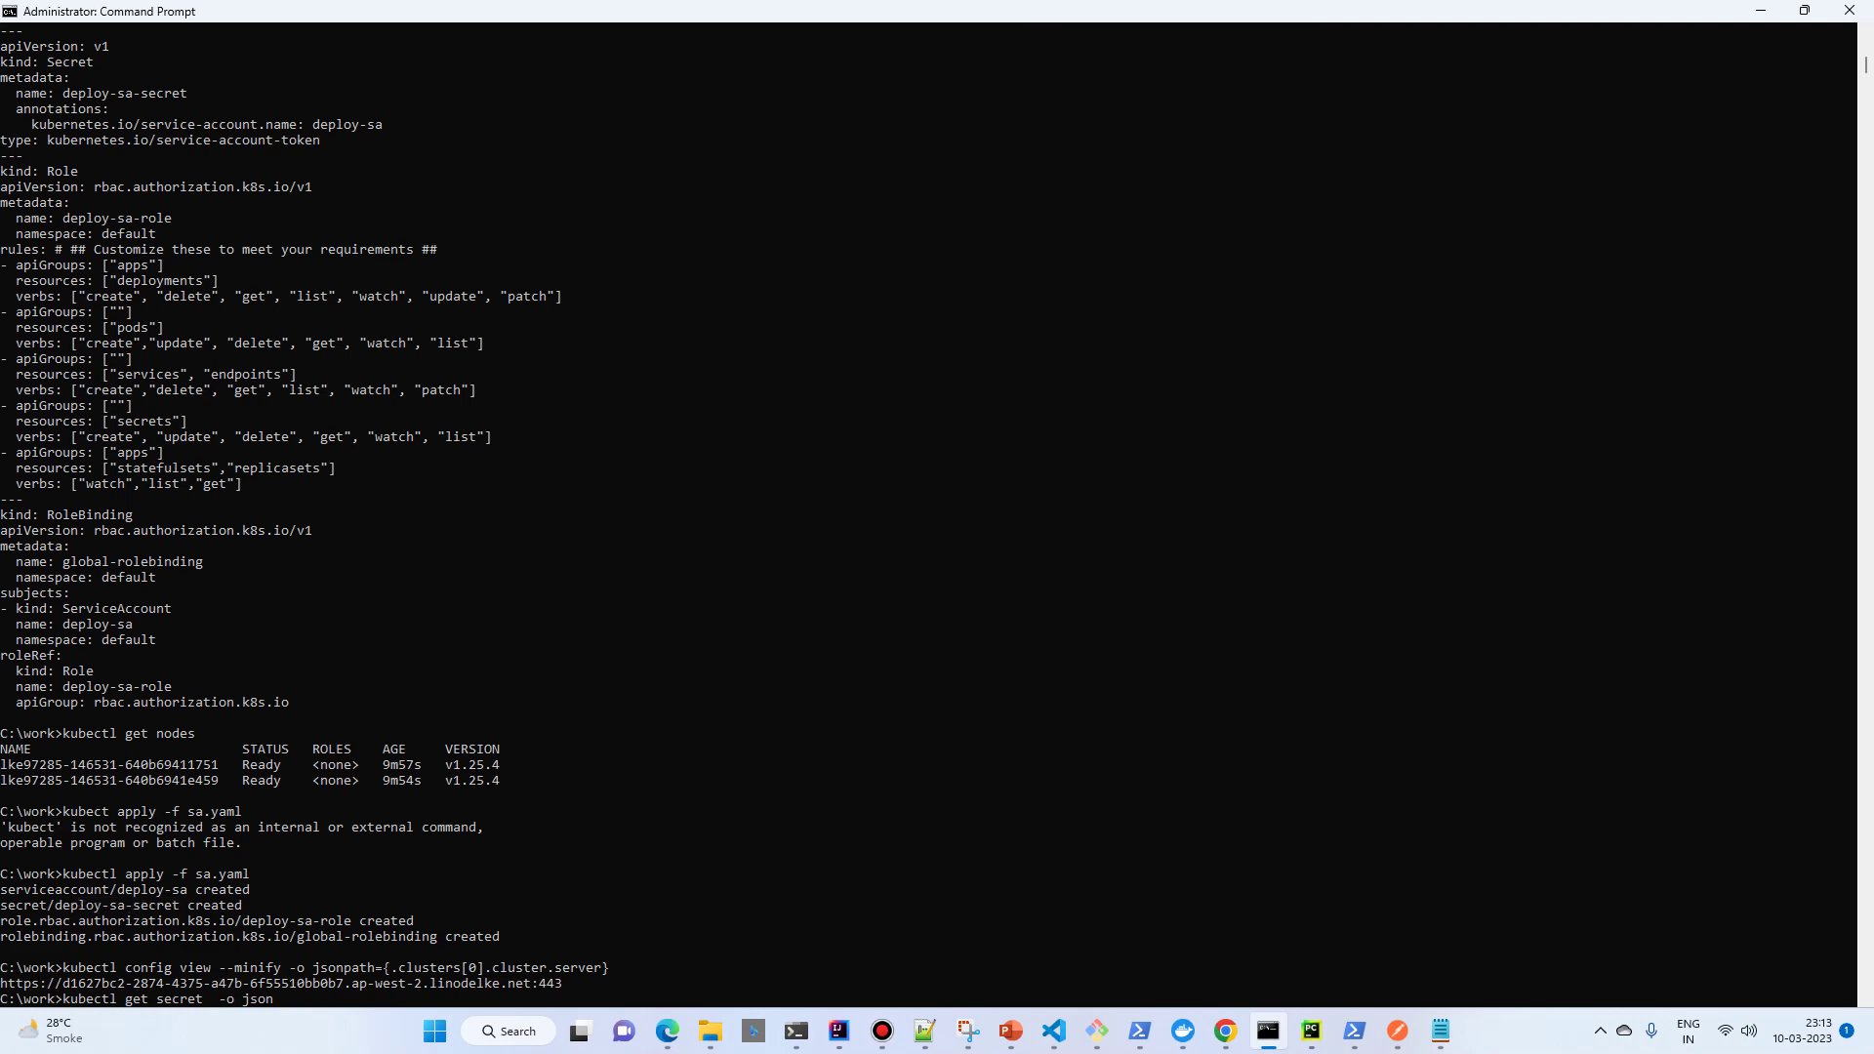
key(ctrl+v)
text(-o json)
key(Return)
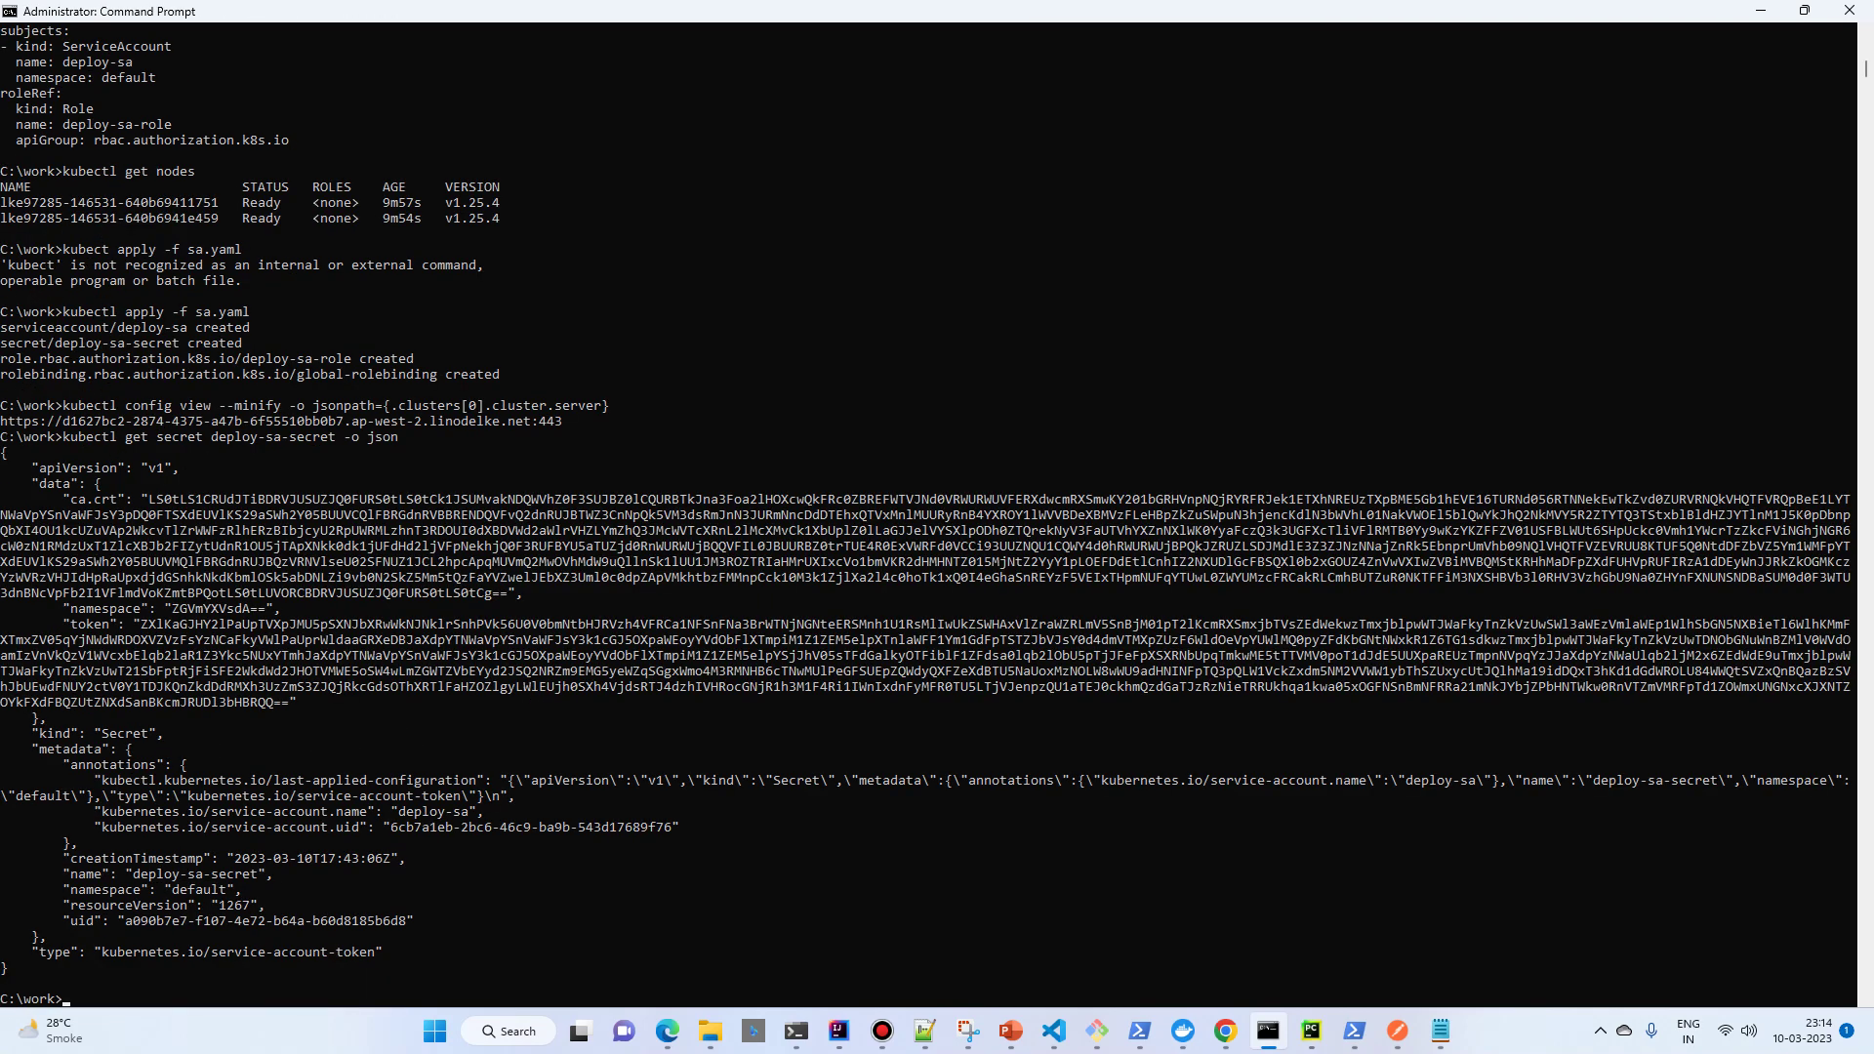
Copy the complete JSON output of the secret and paste it into the Kubernetes service connection's Secret field in Chrome.
drag(3, 451, 7, 968)
key(ctrl+c)
mouse_move(1225, 1031)
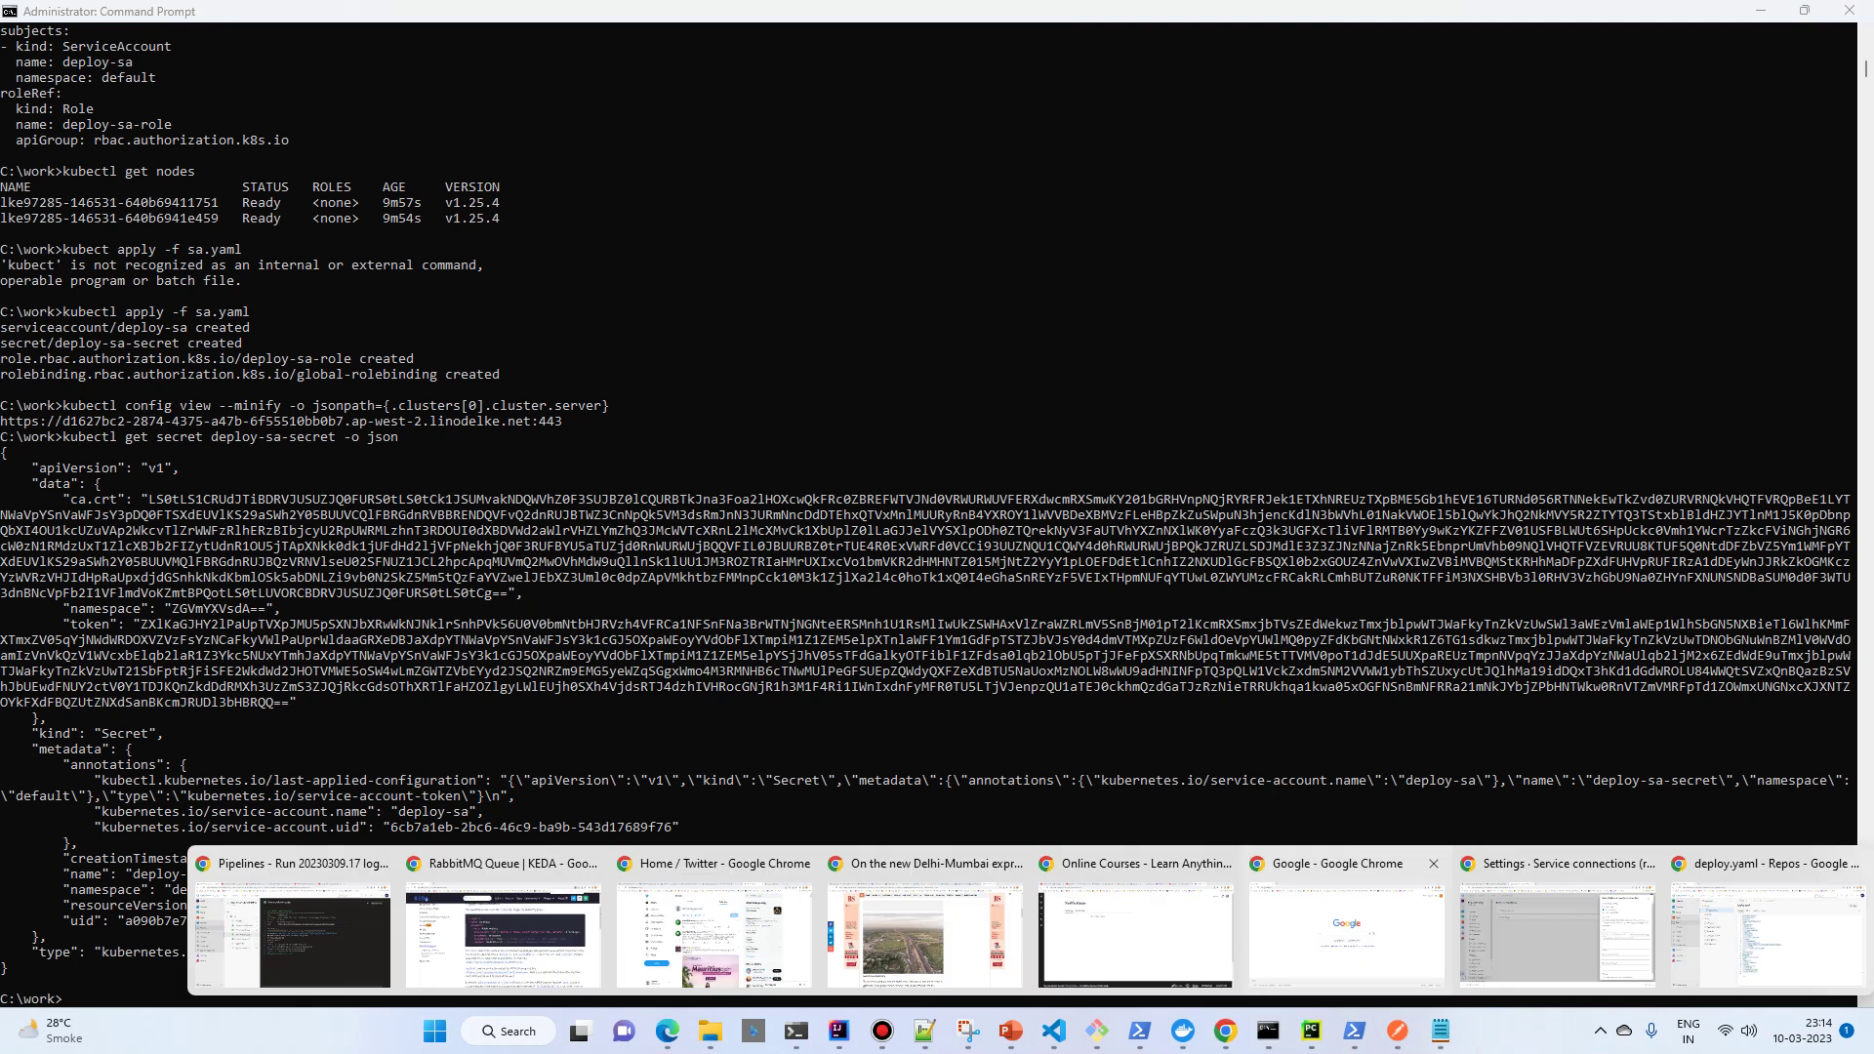
click(1522, 878)
click(1589, 586)
key(ctrl+v)
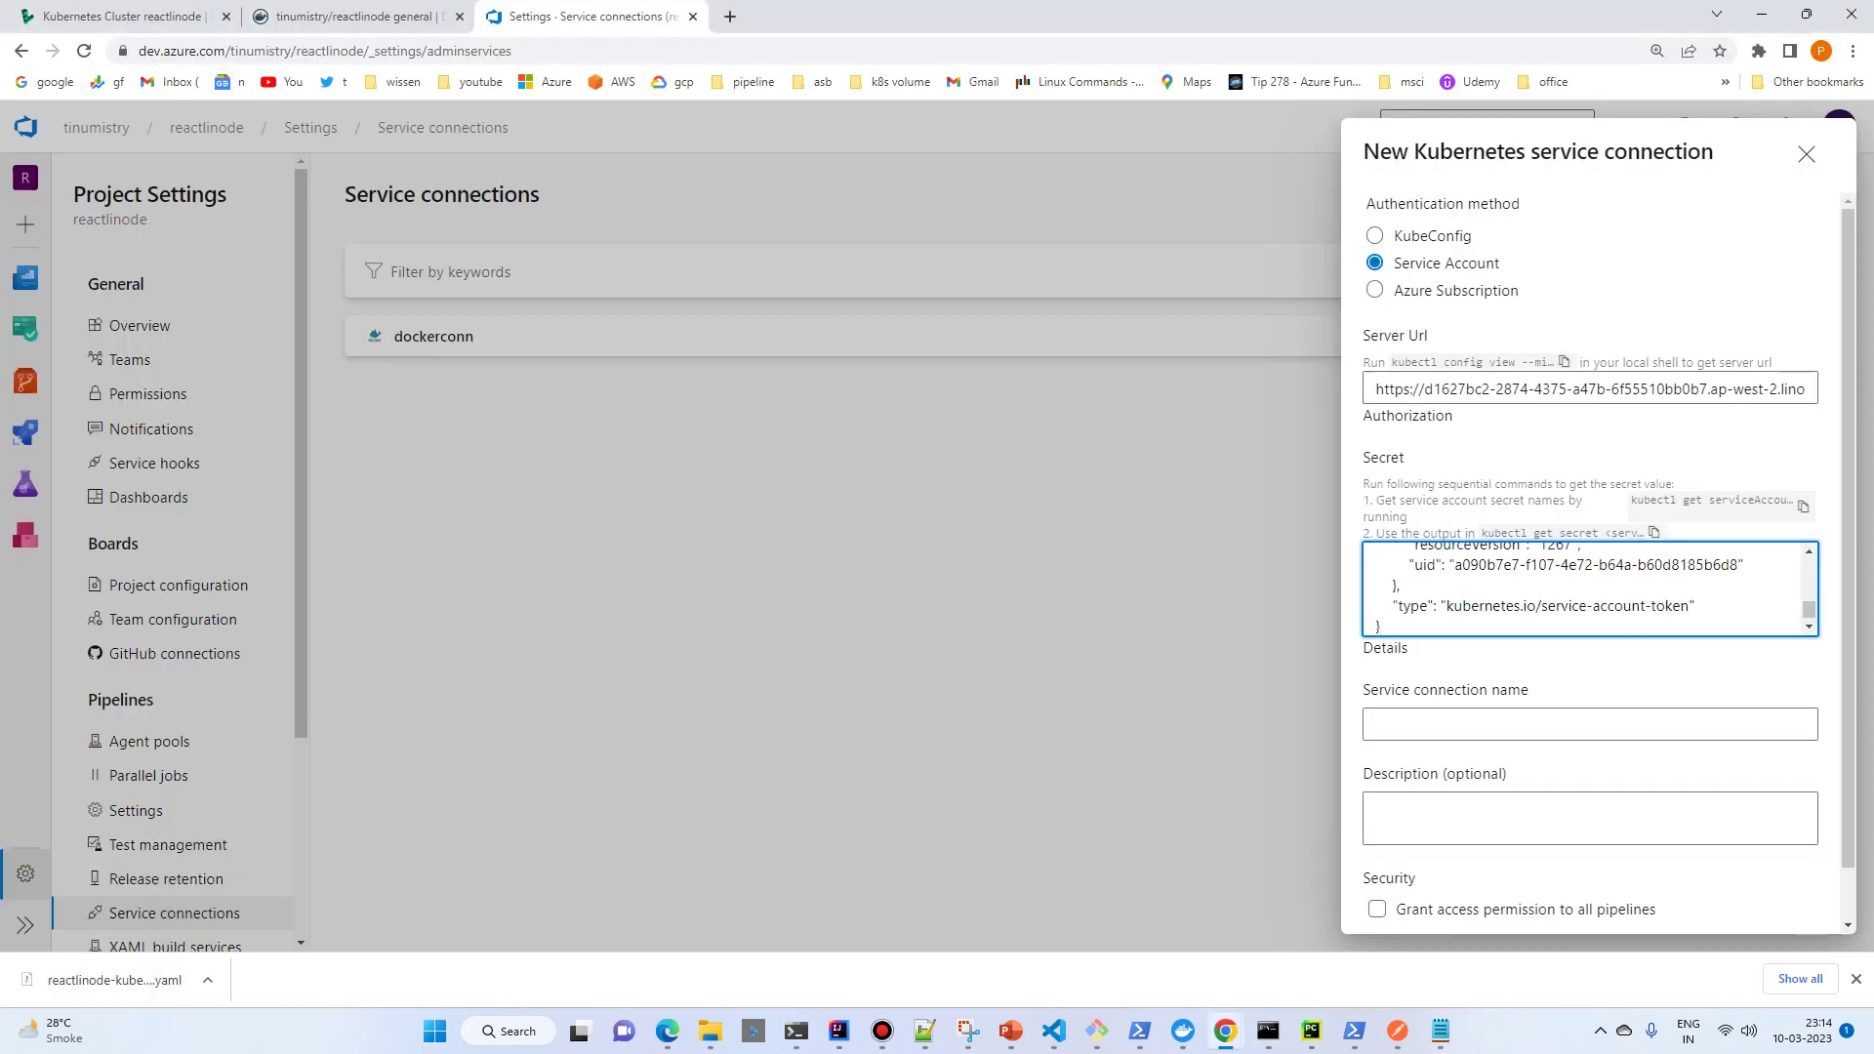
Name the service connection kubeconn, grant access permission to all pipelines, and save it.
click(1589, 724)
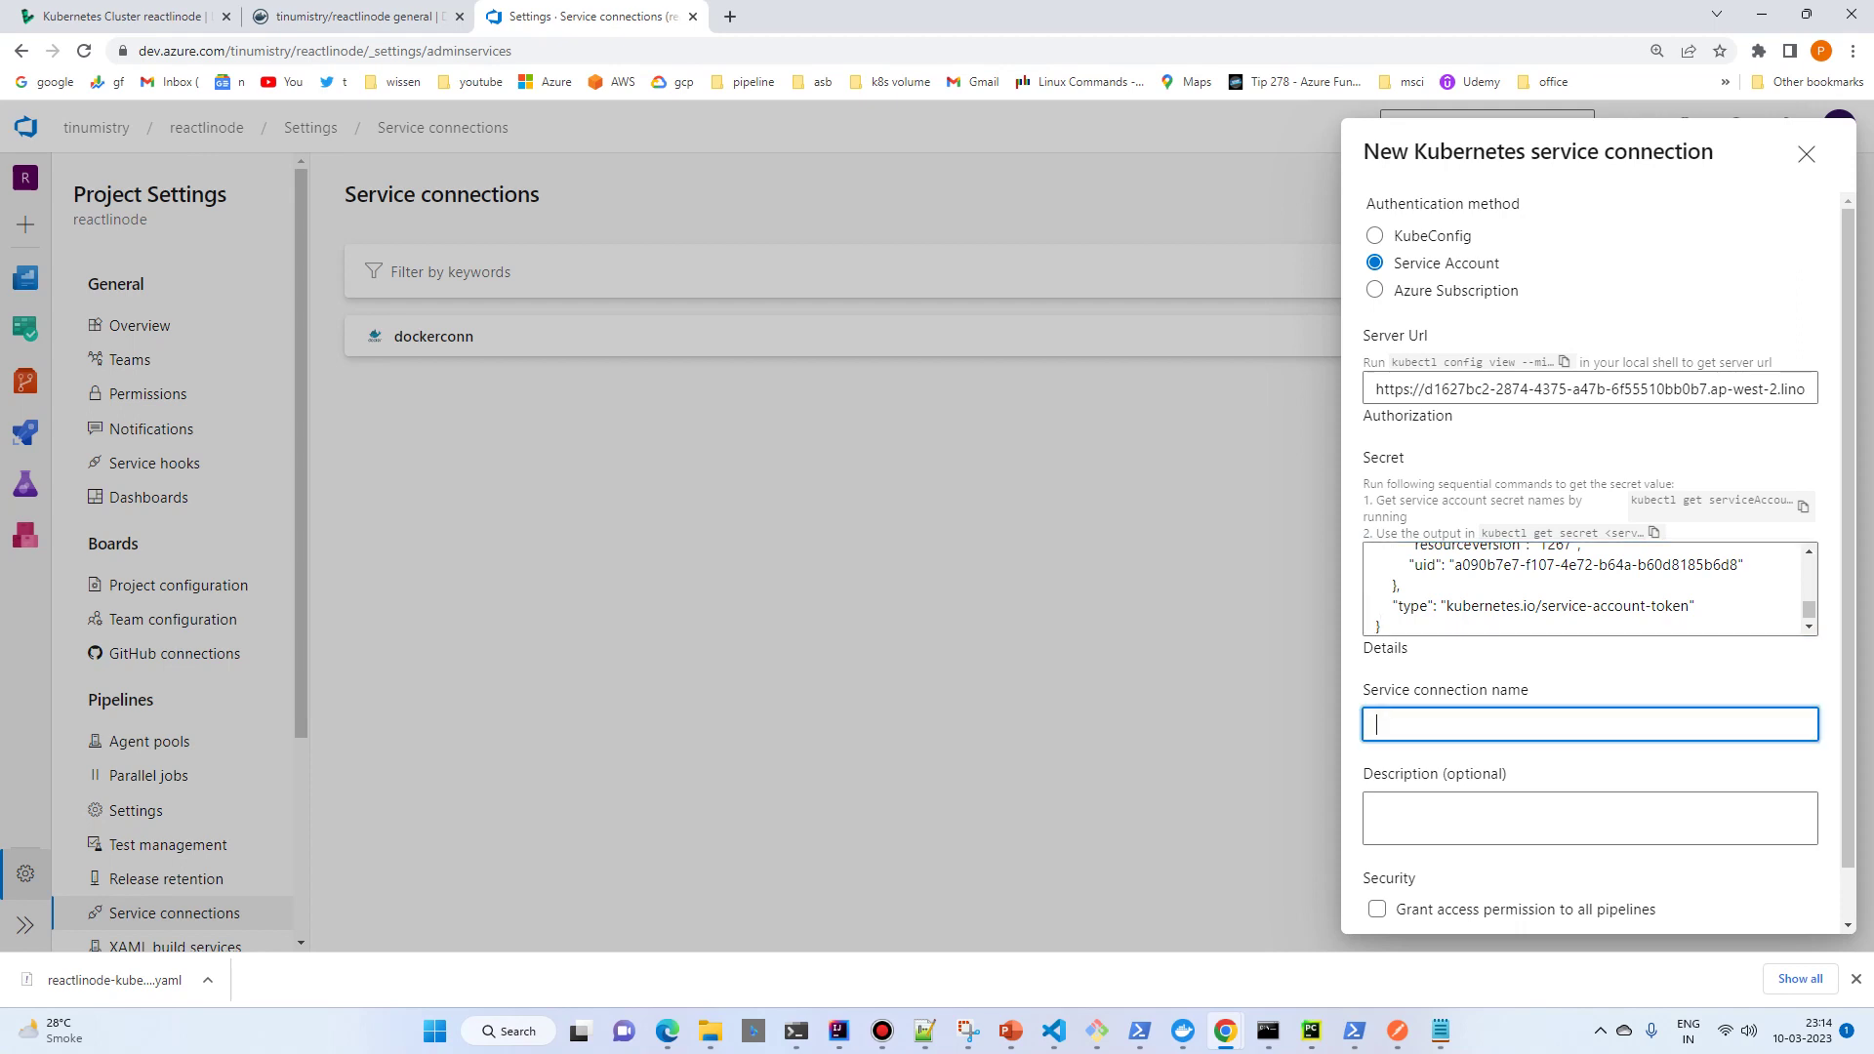
text(kubeconn)
click(1377, 909)
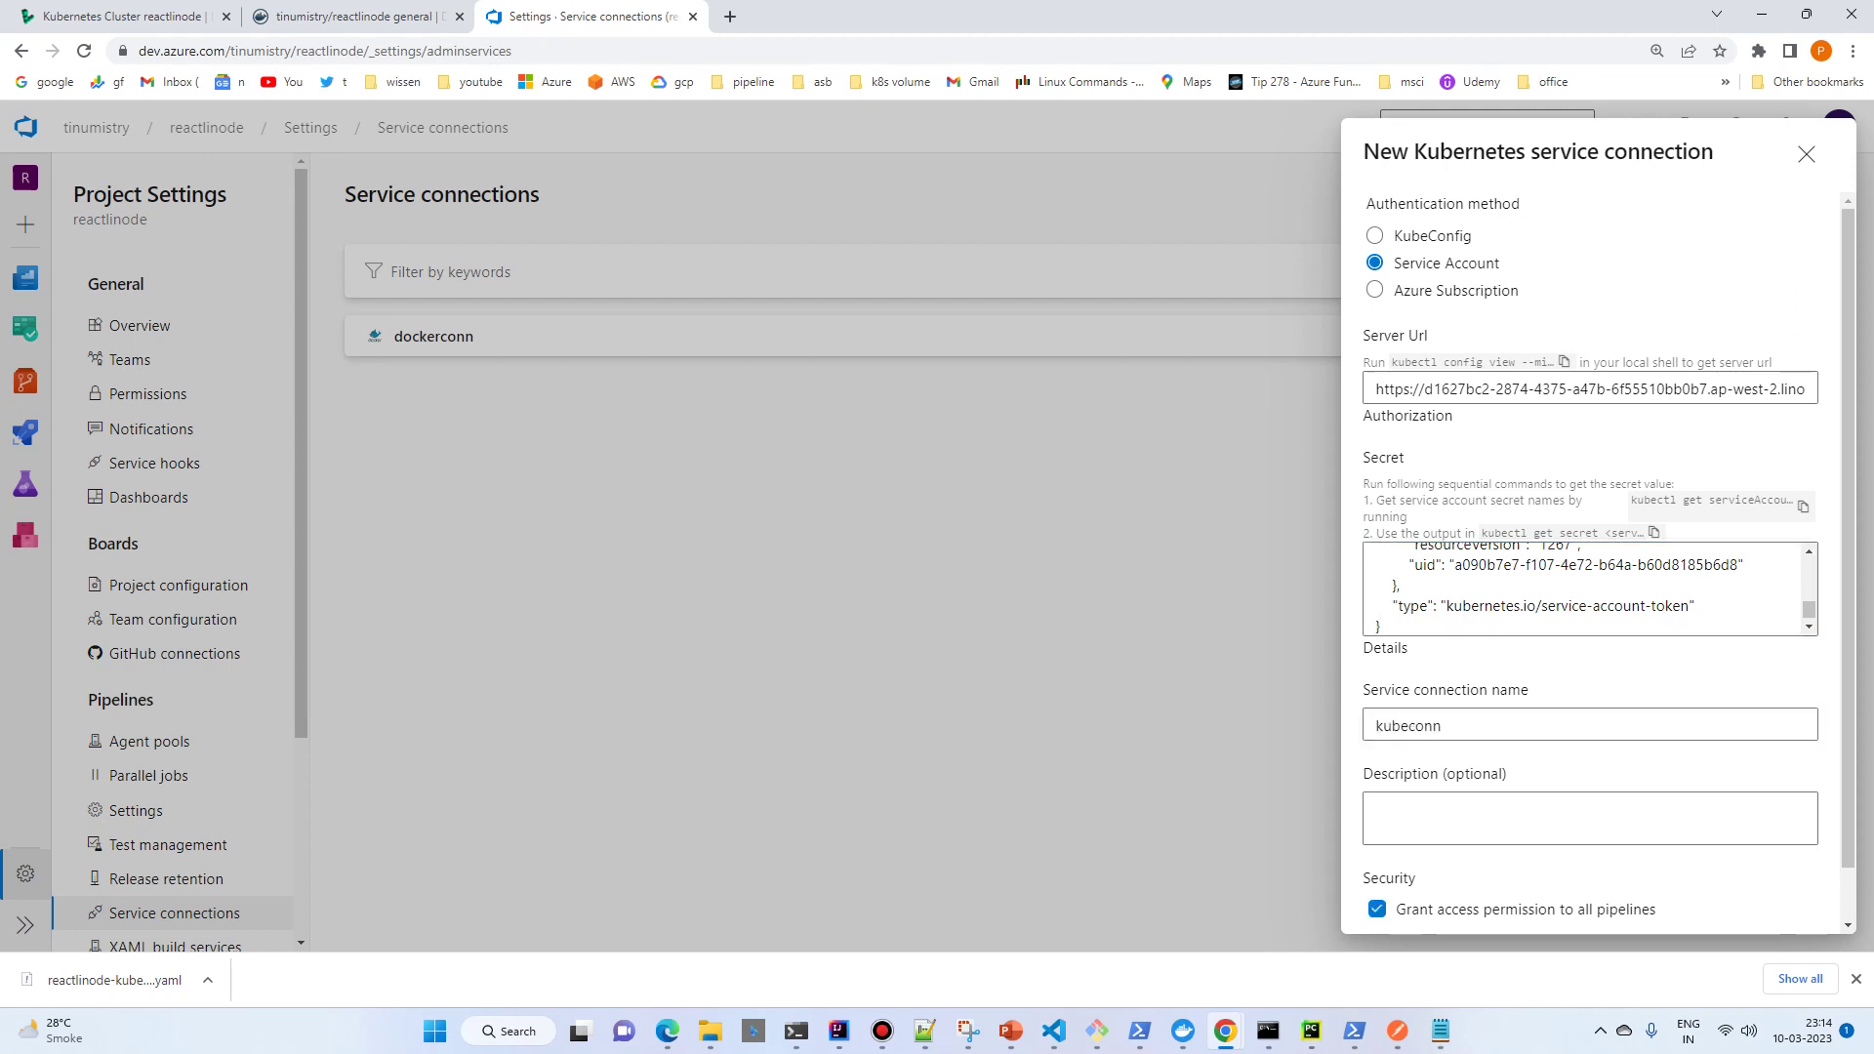
scroll(1601, 566, down, 1)
click(1778, 898)
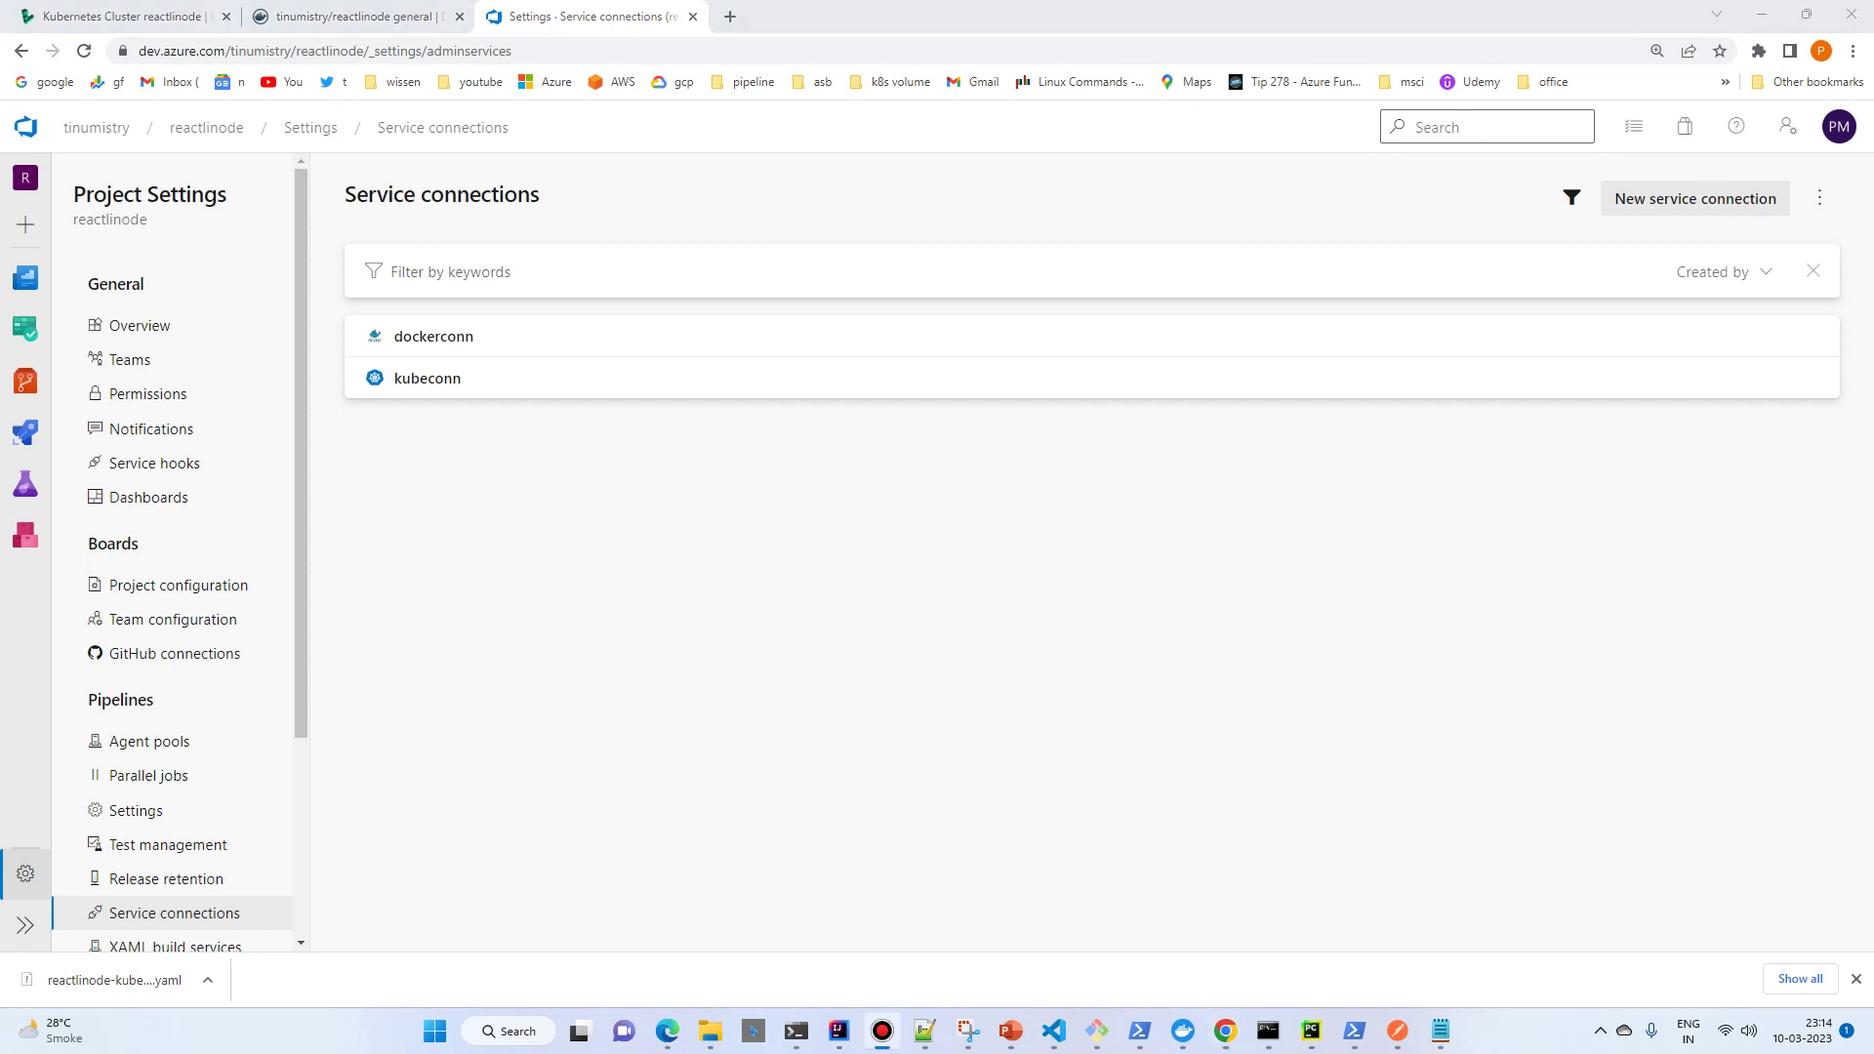
Open the reactlinode pipeline's azure-pipelines.yml for editing.
mouse_move(25, 431)
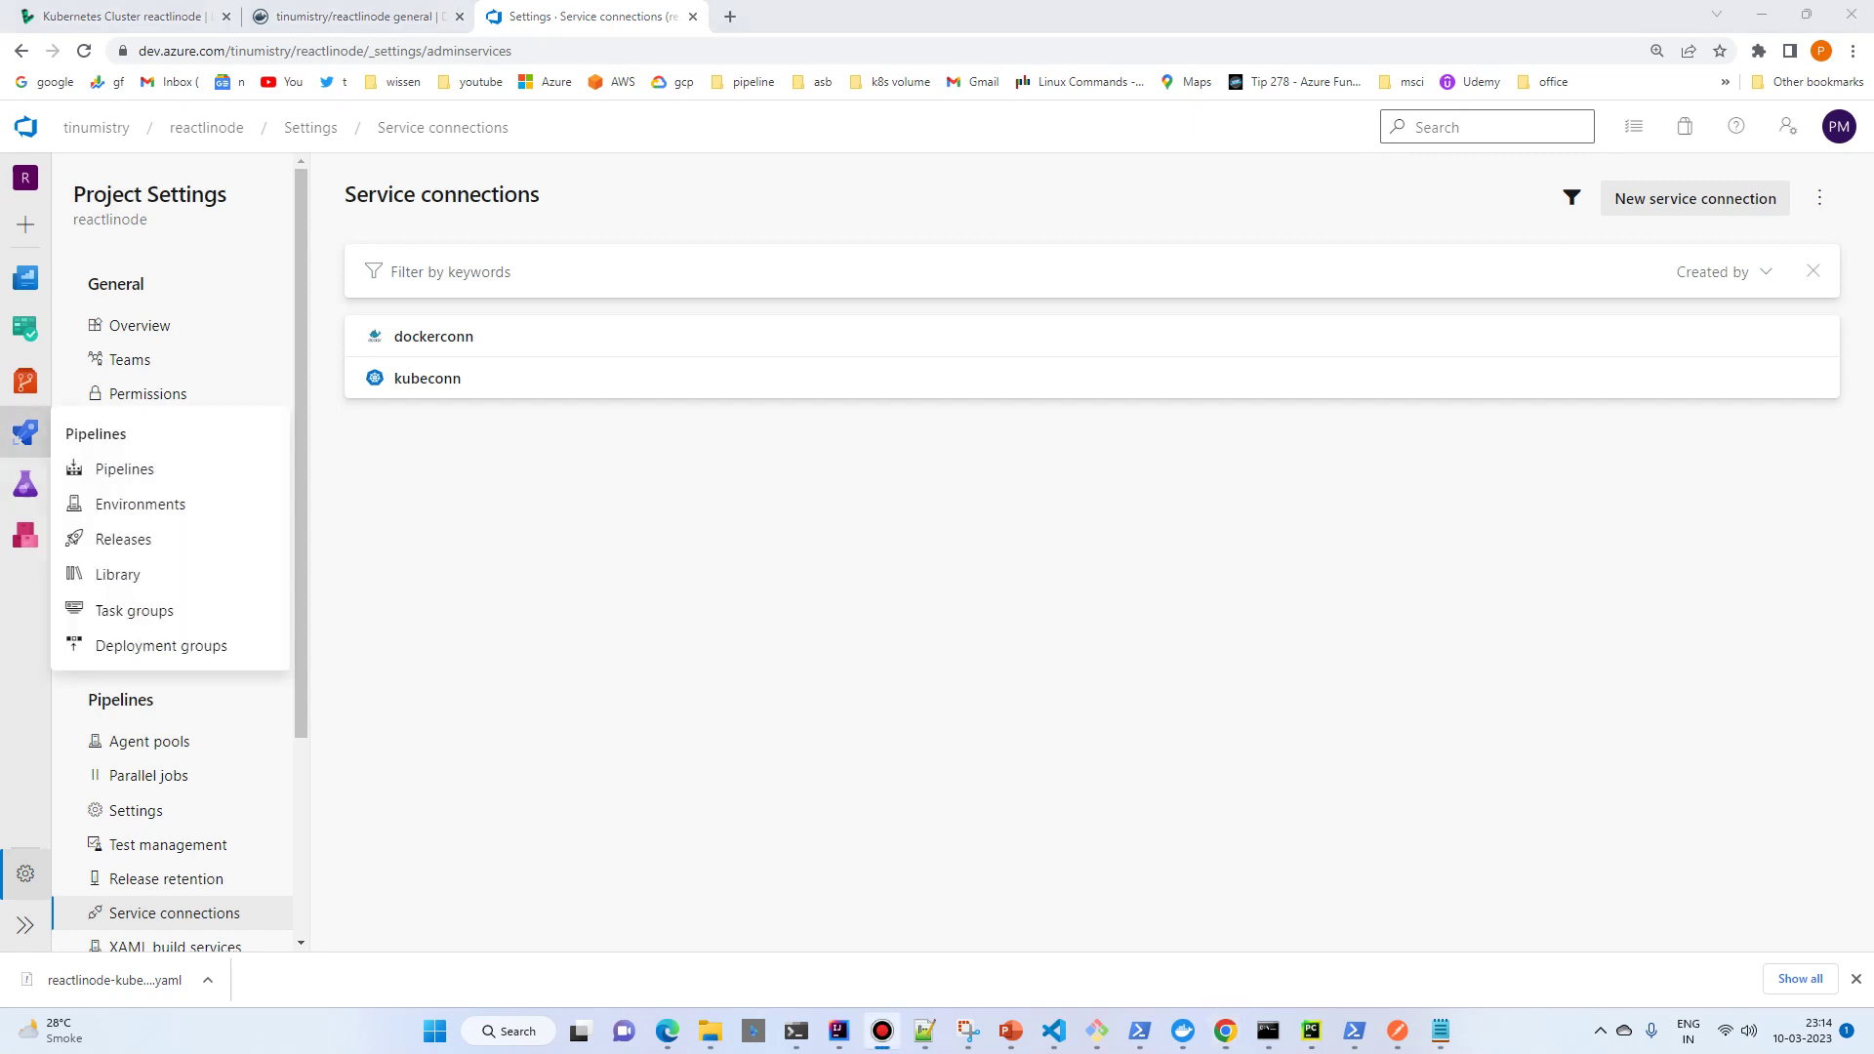
click(97, 469)
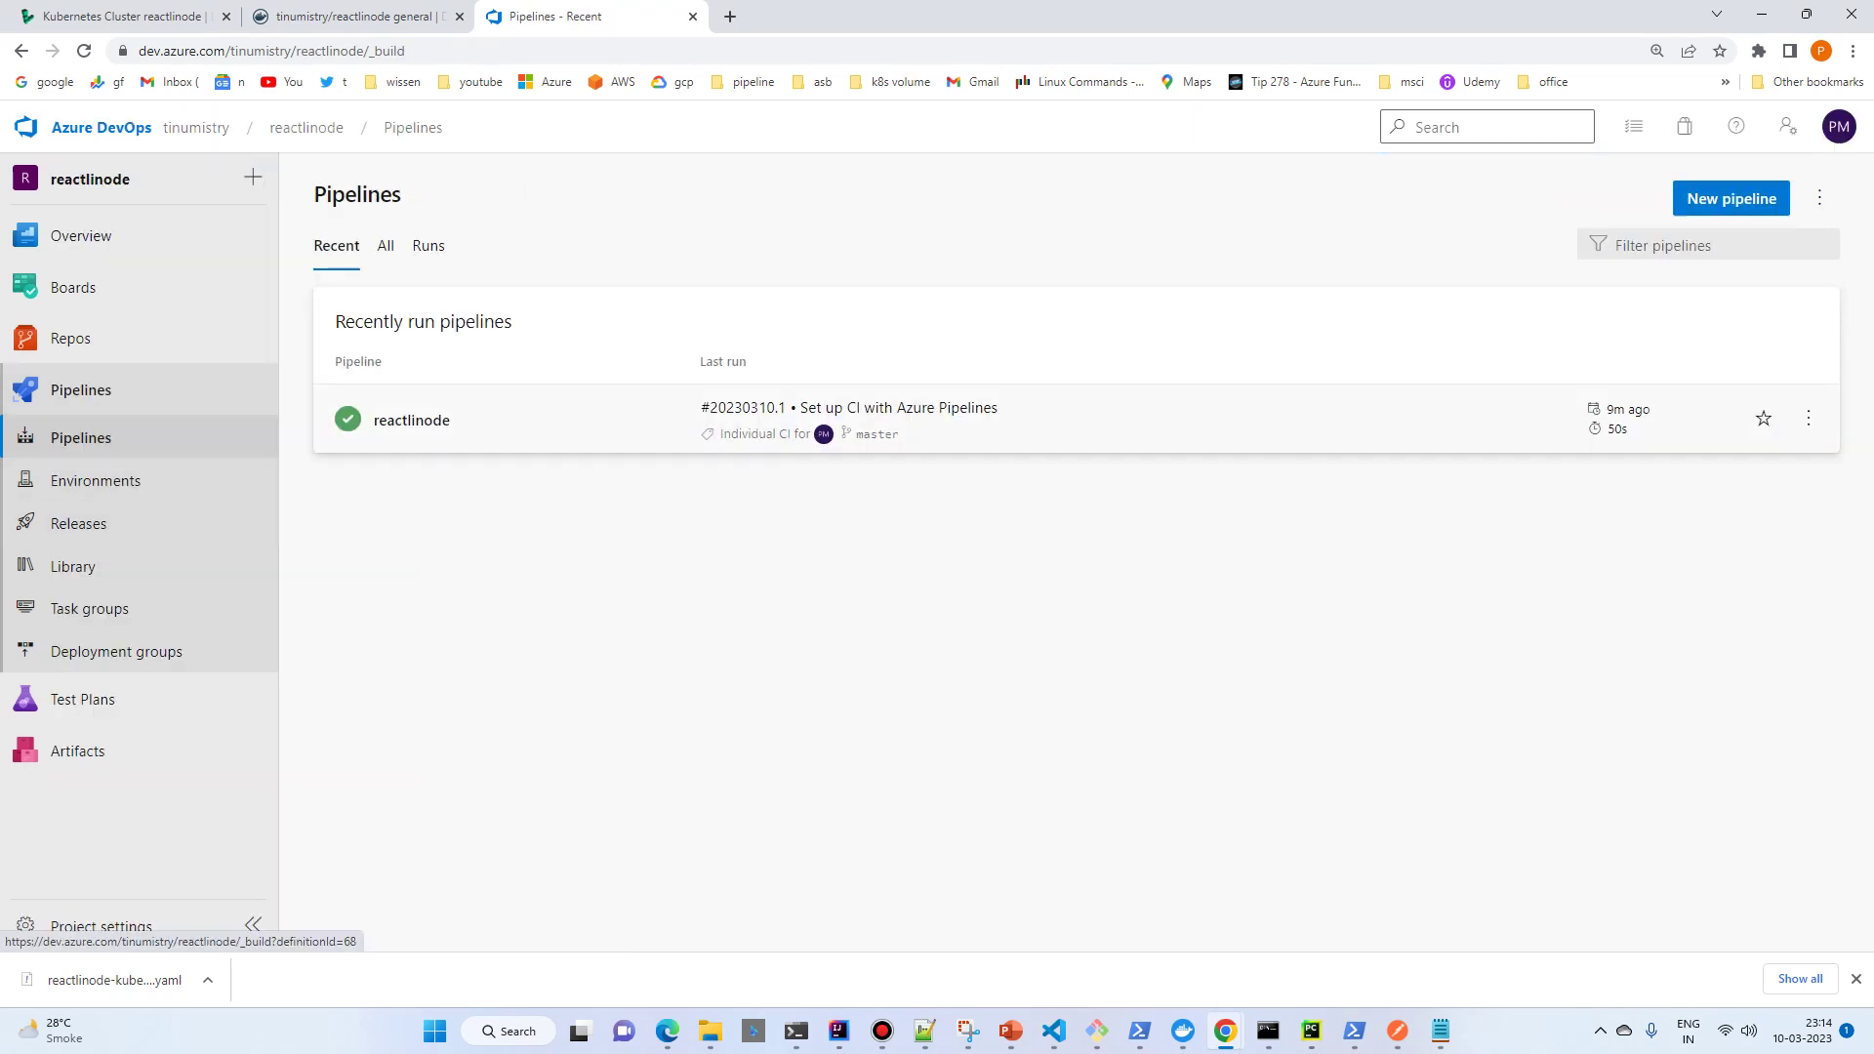
click(1808, 418)
click(1645, 464)
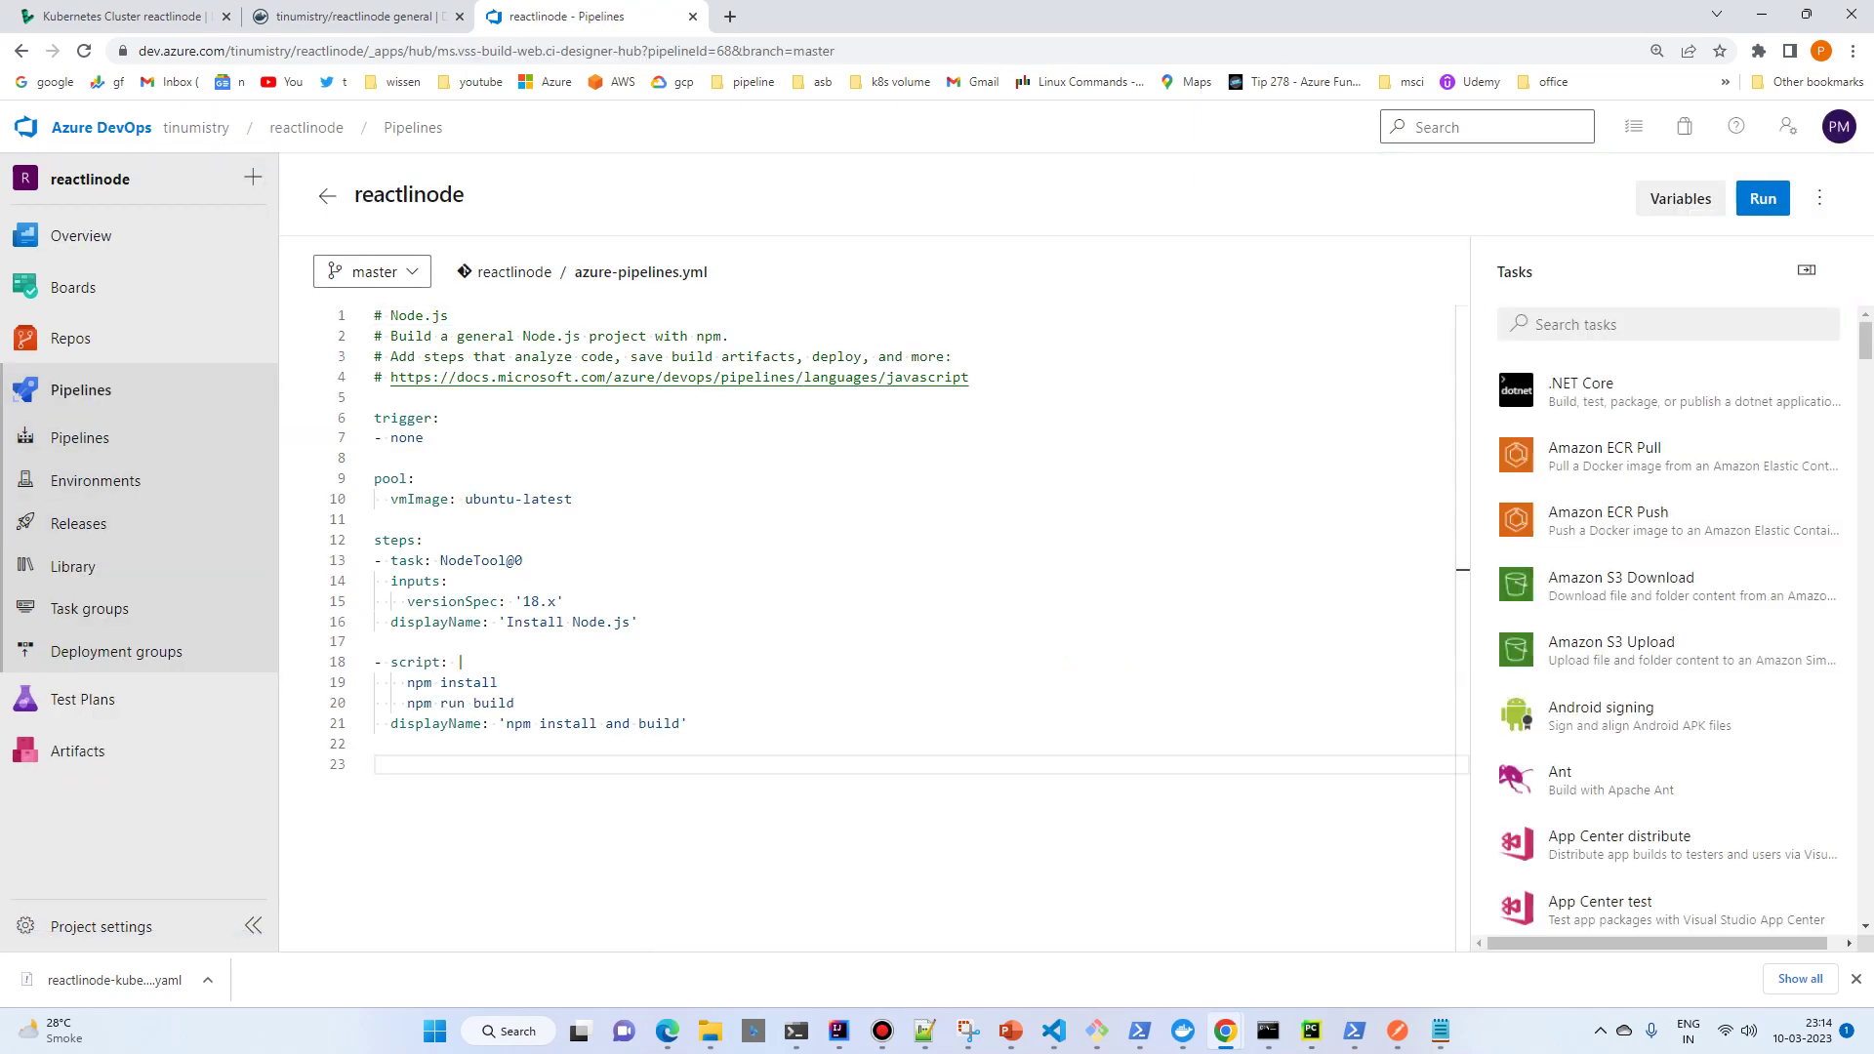
Choose the Docker task and set its registry to dockerconn and its repository to the account's reactlinode path on docker.io.
click(1621, 324)
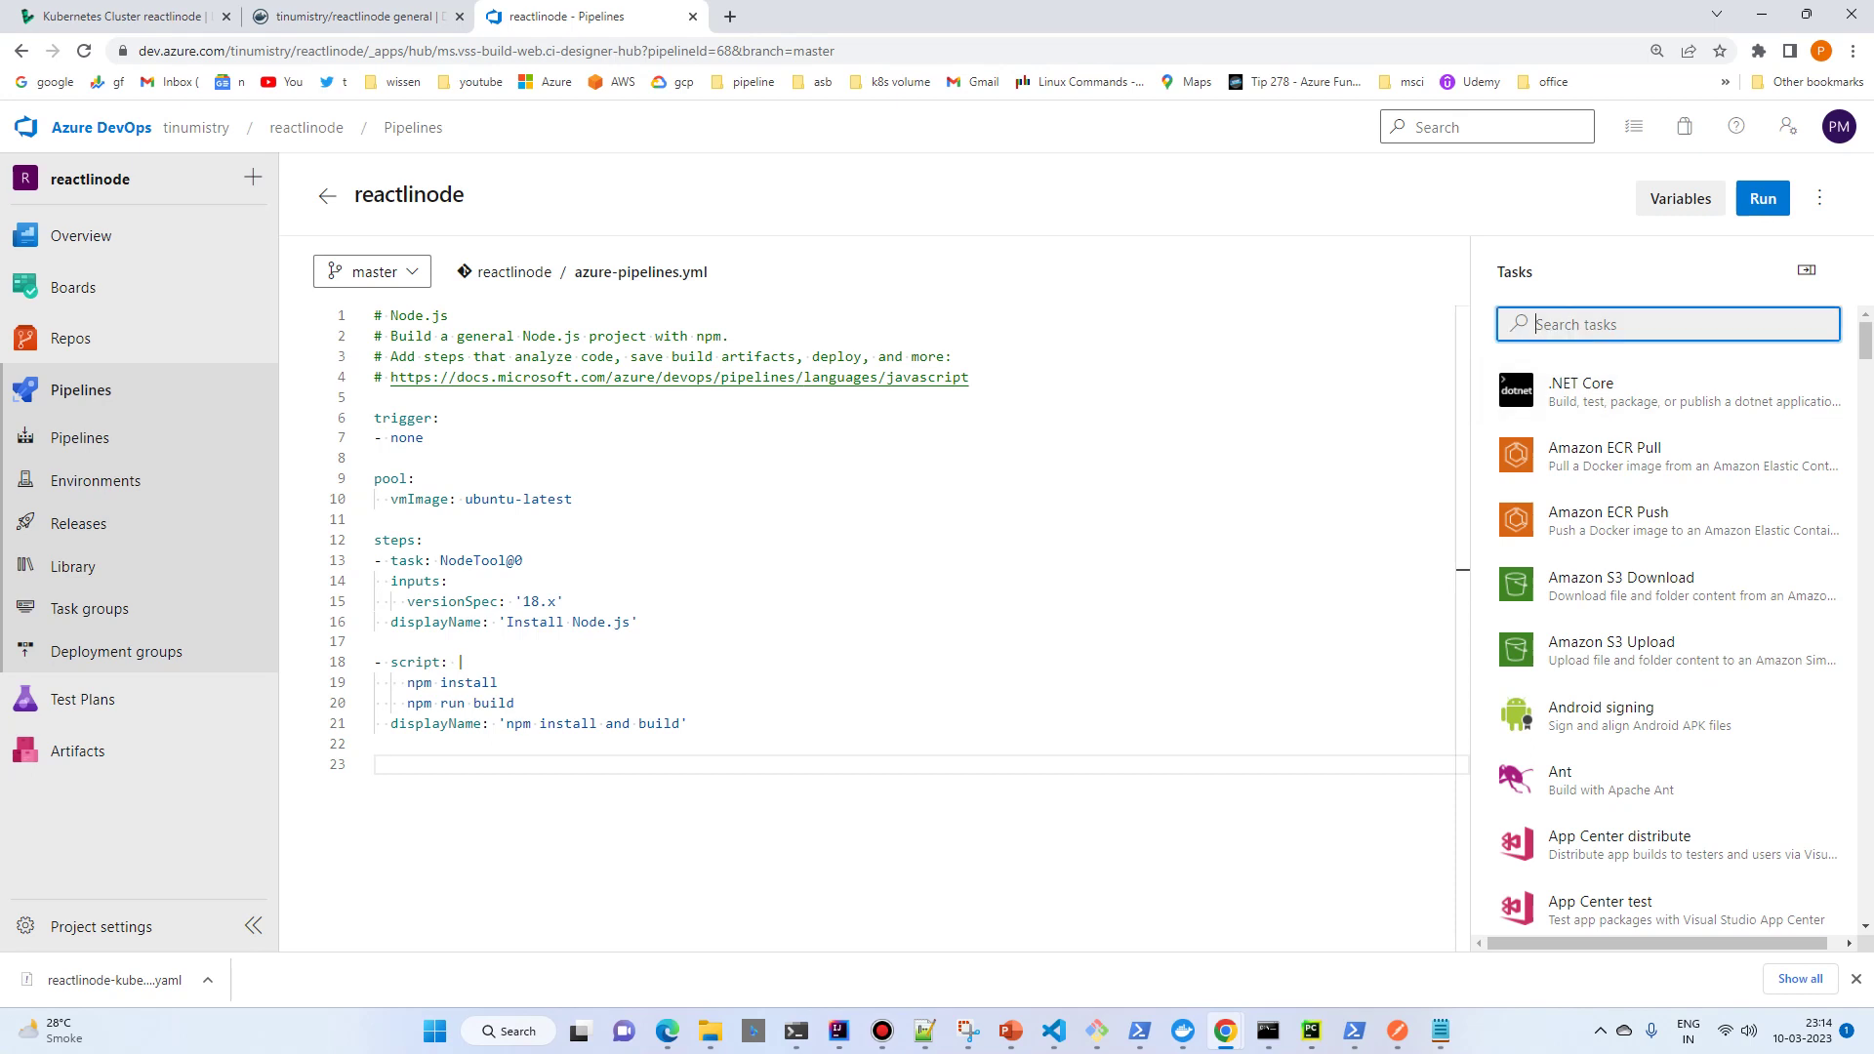
text(docker)
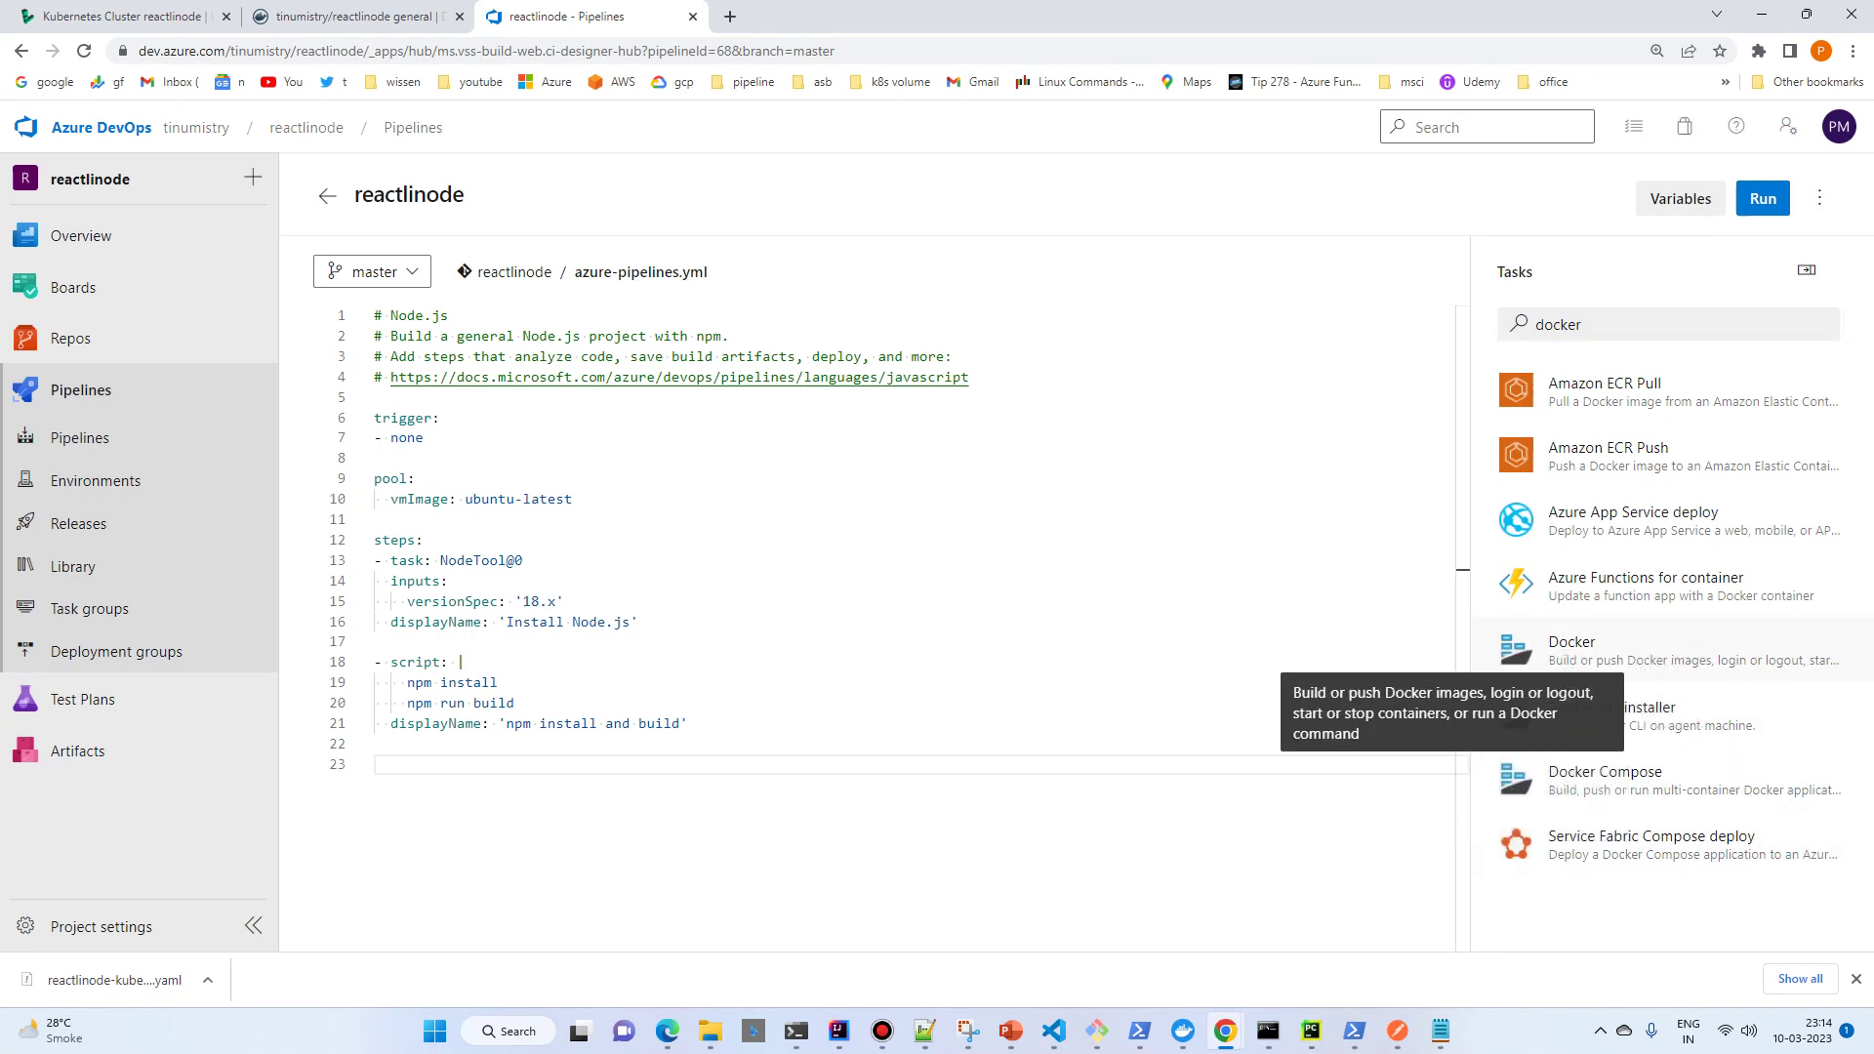
click(1582, 649)
click(1649, 416)
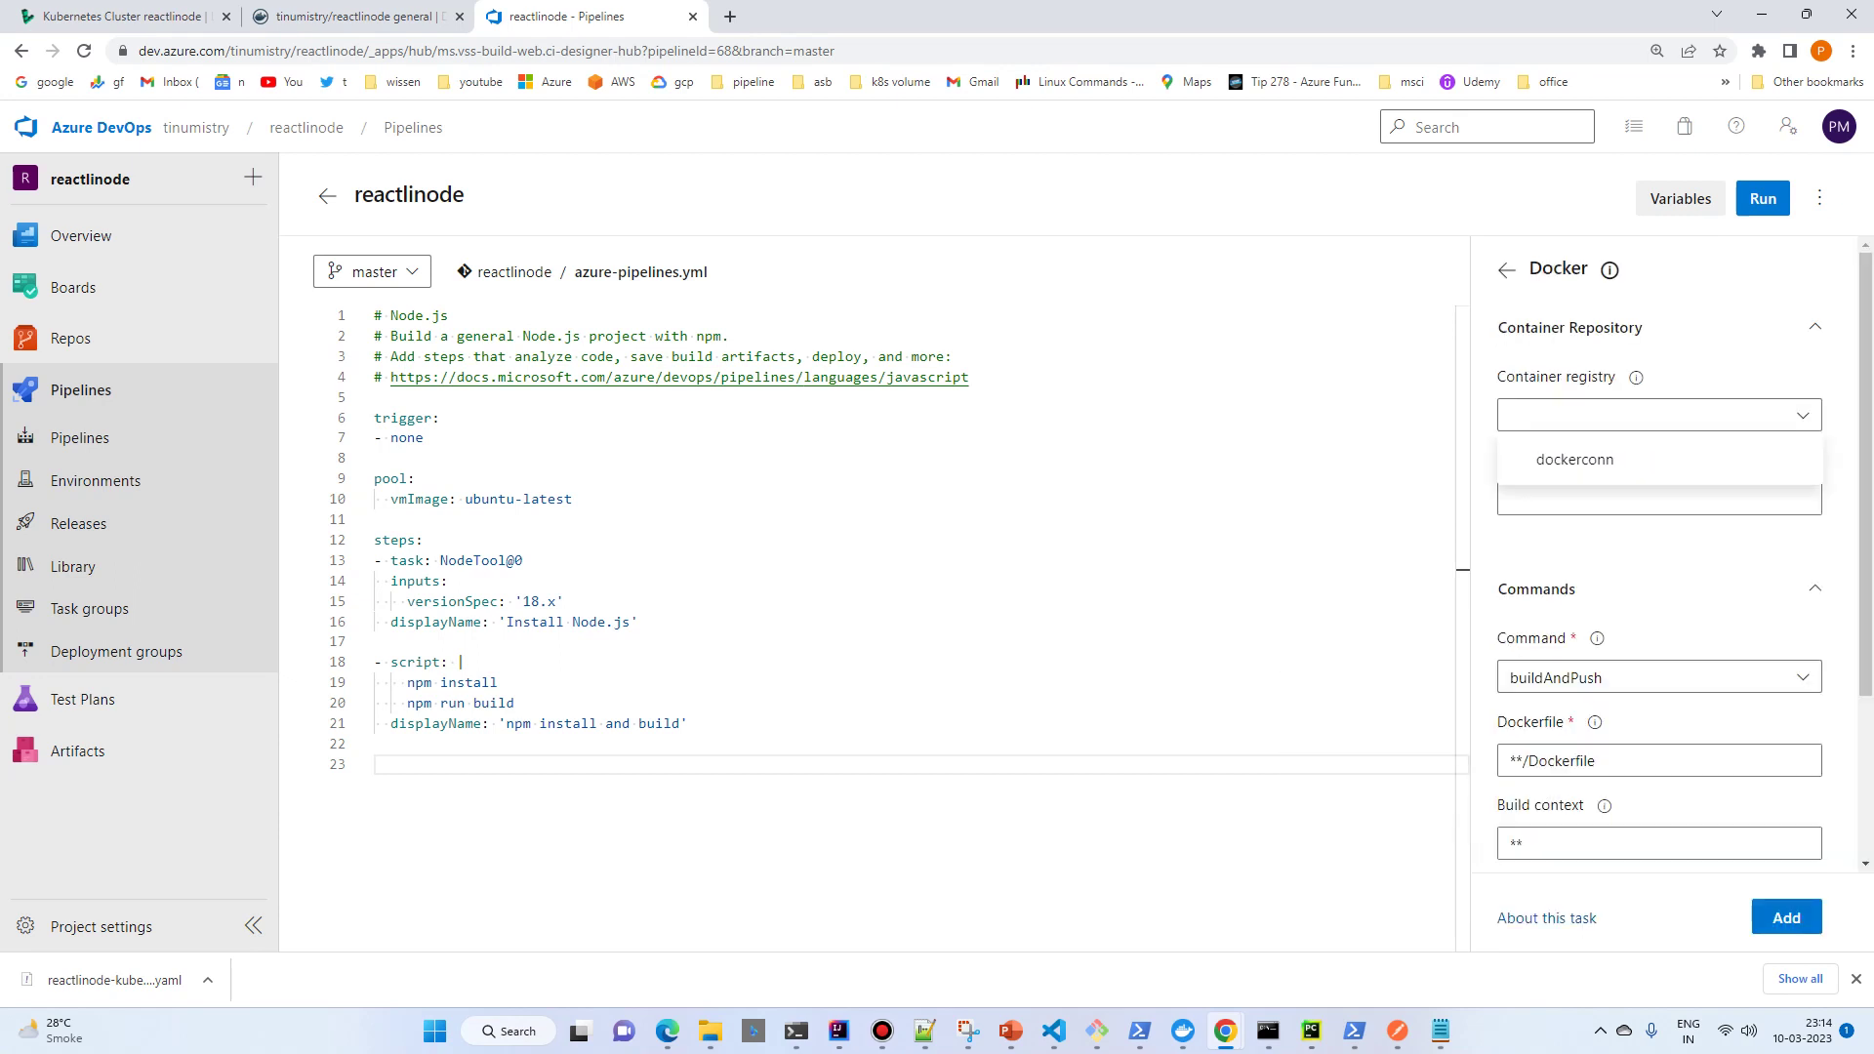
click(1574, 458)
click(1659, 499)
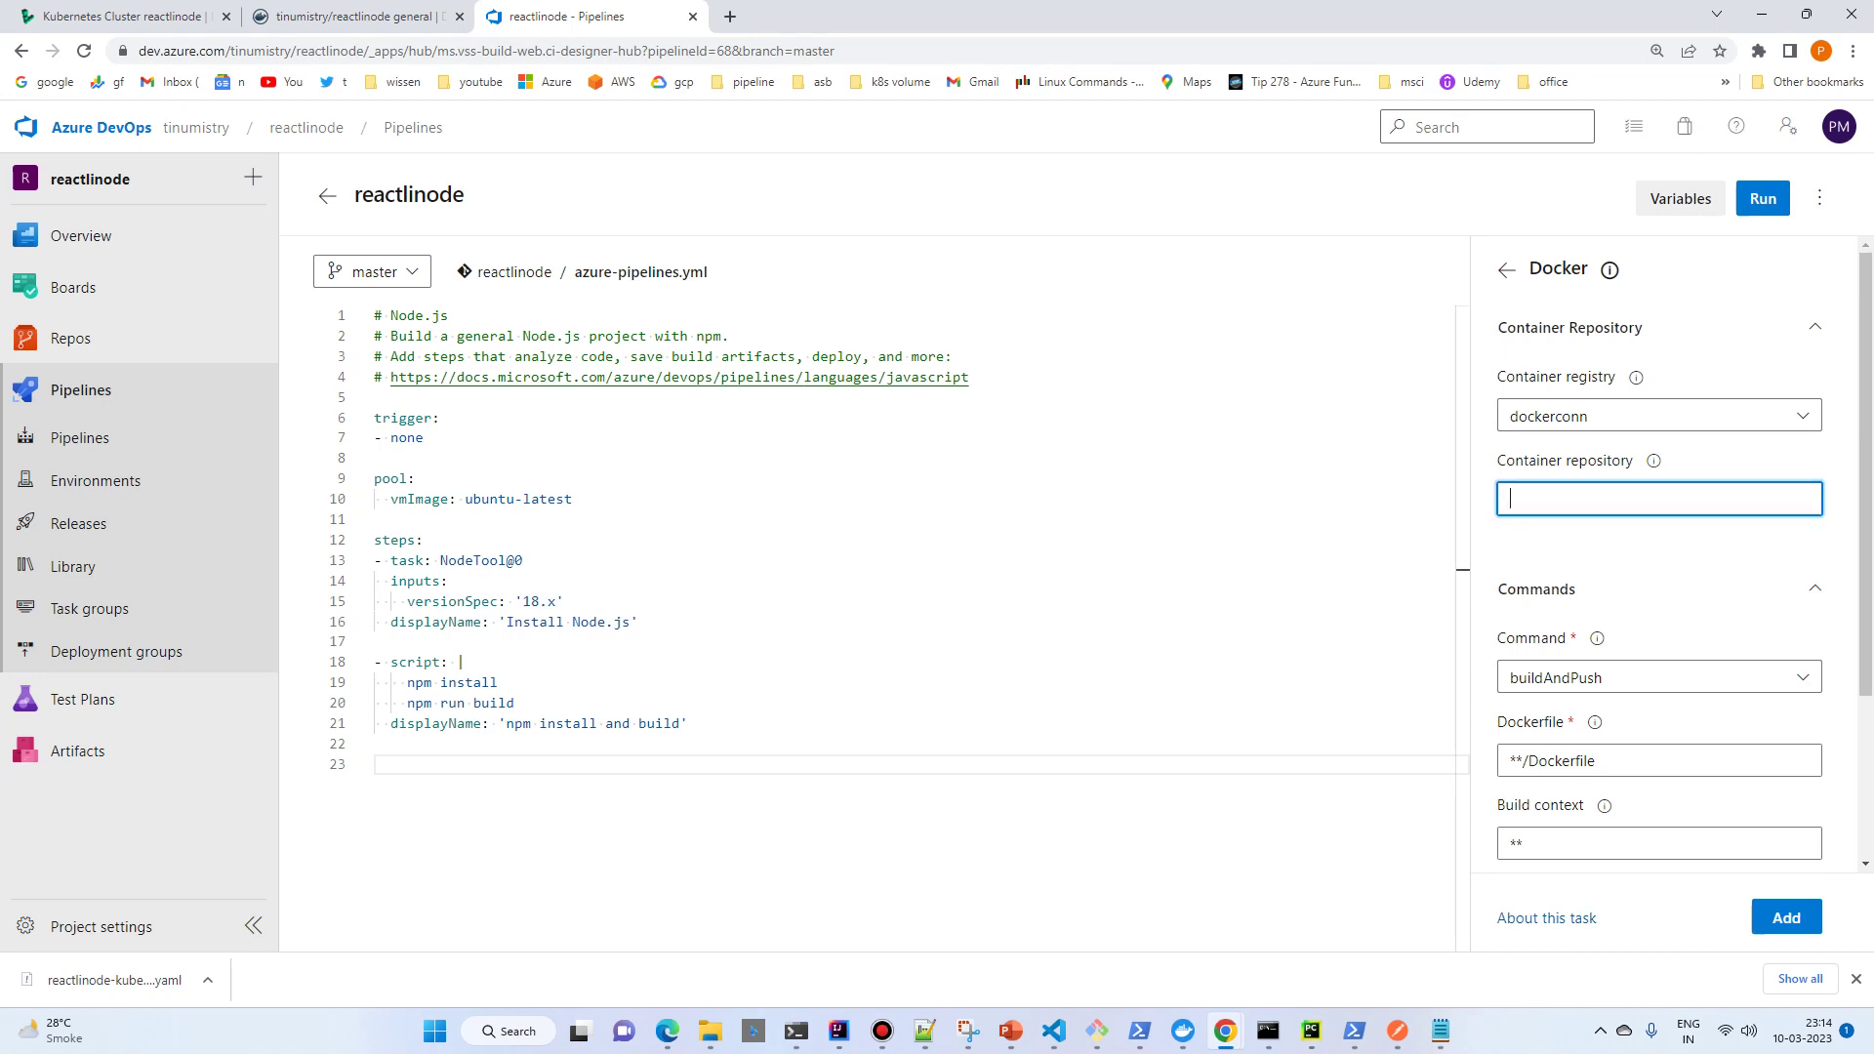
key(alt+Tab)
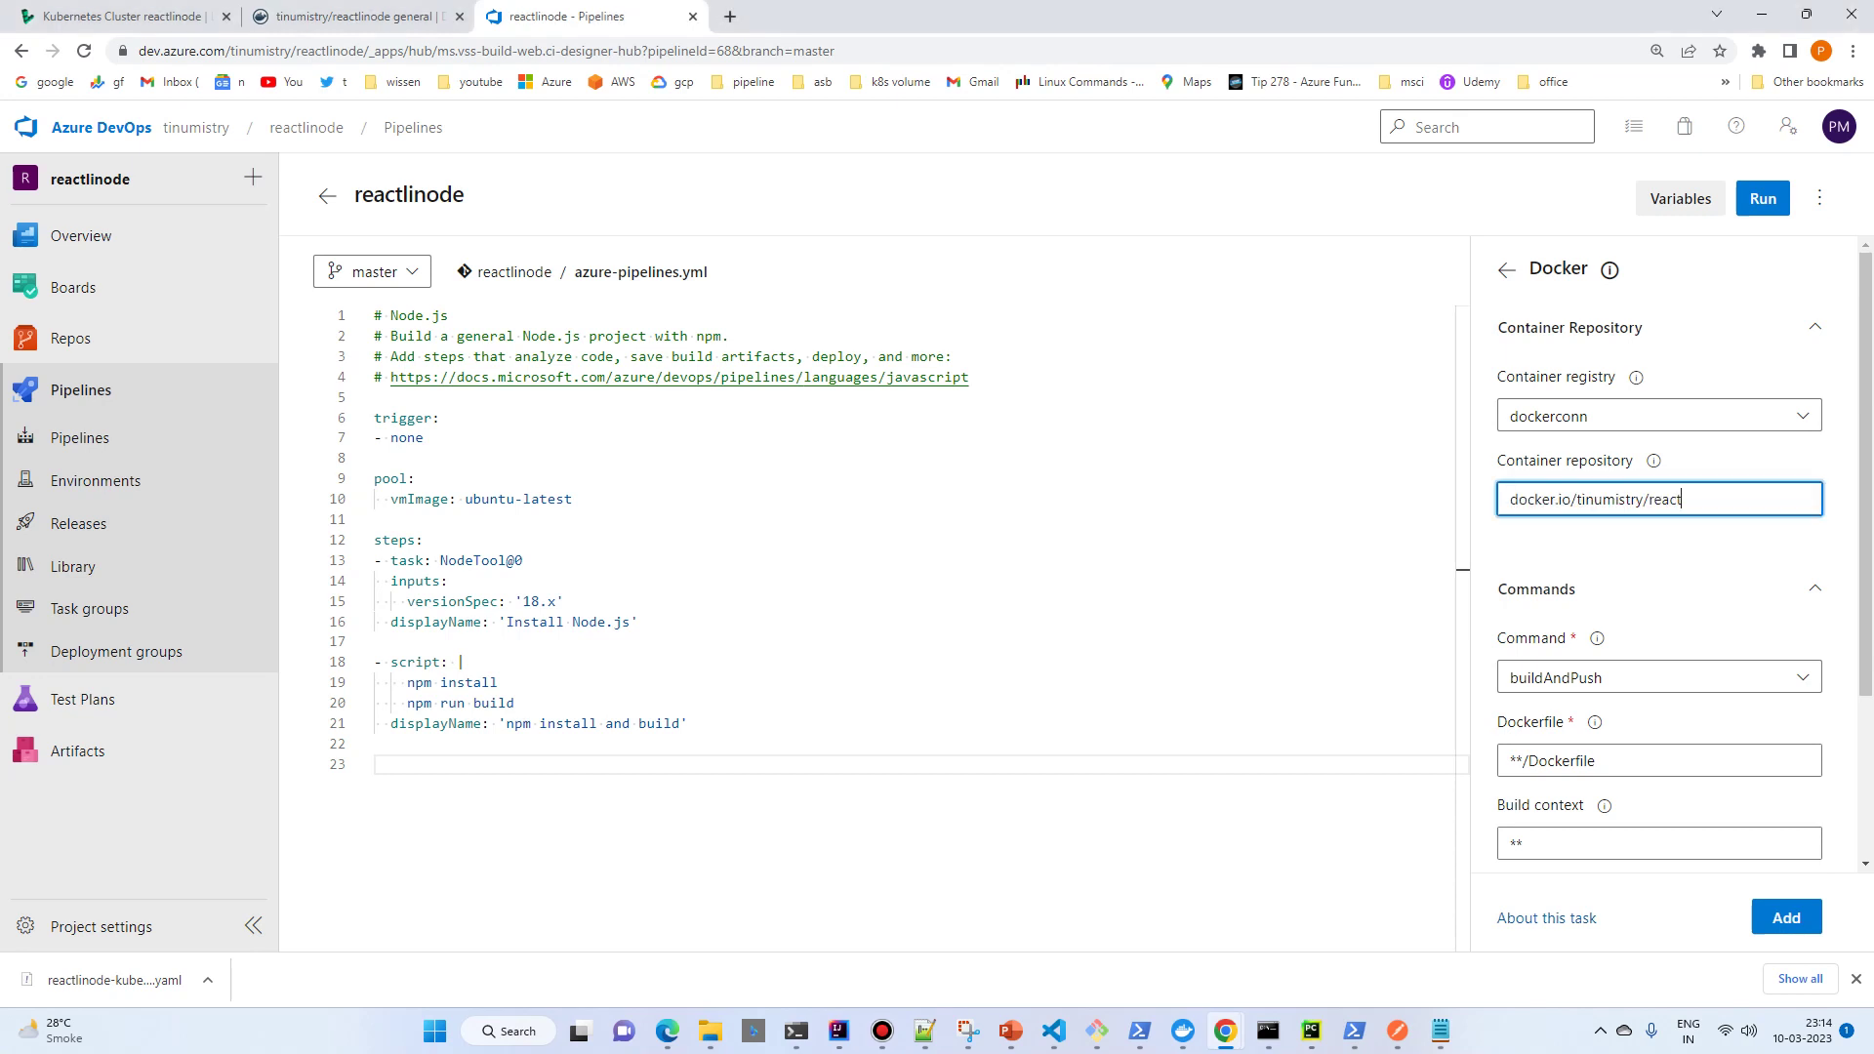
text(linode)
Set the Docker task's tag to latest, keeping the default Dockerfile and build context, and add the task to the pipeline.
double_click(1561, 760)
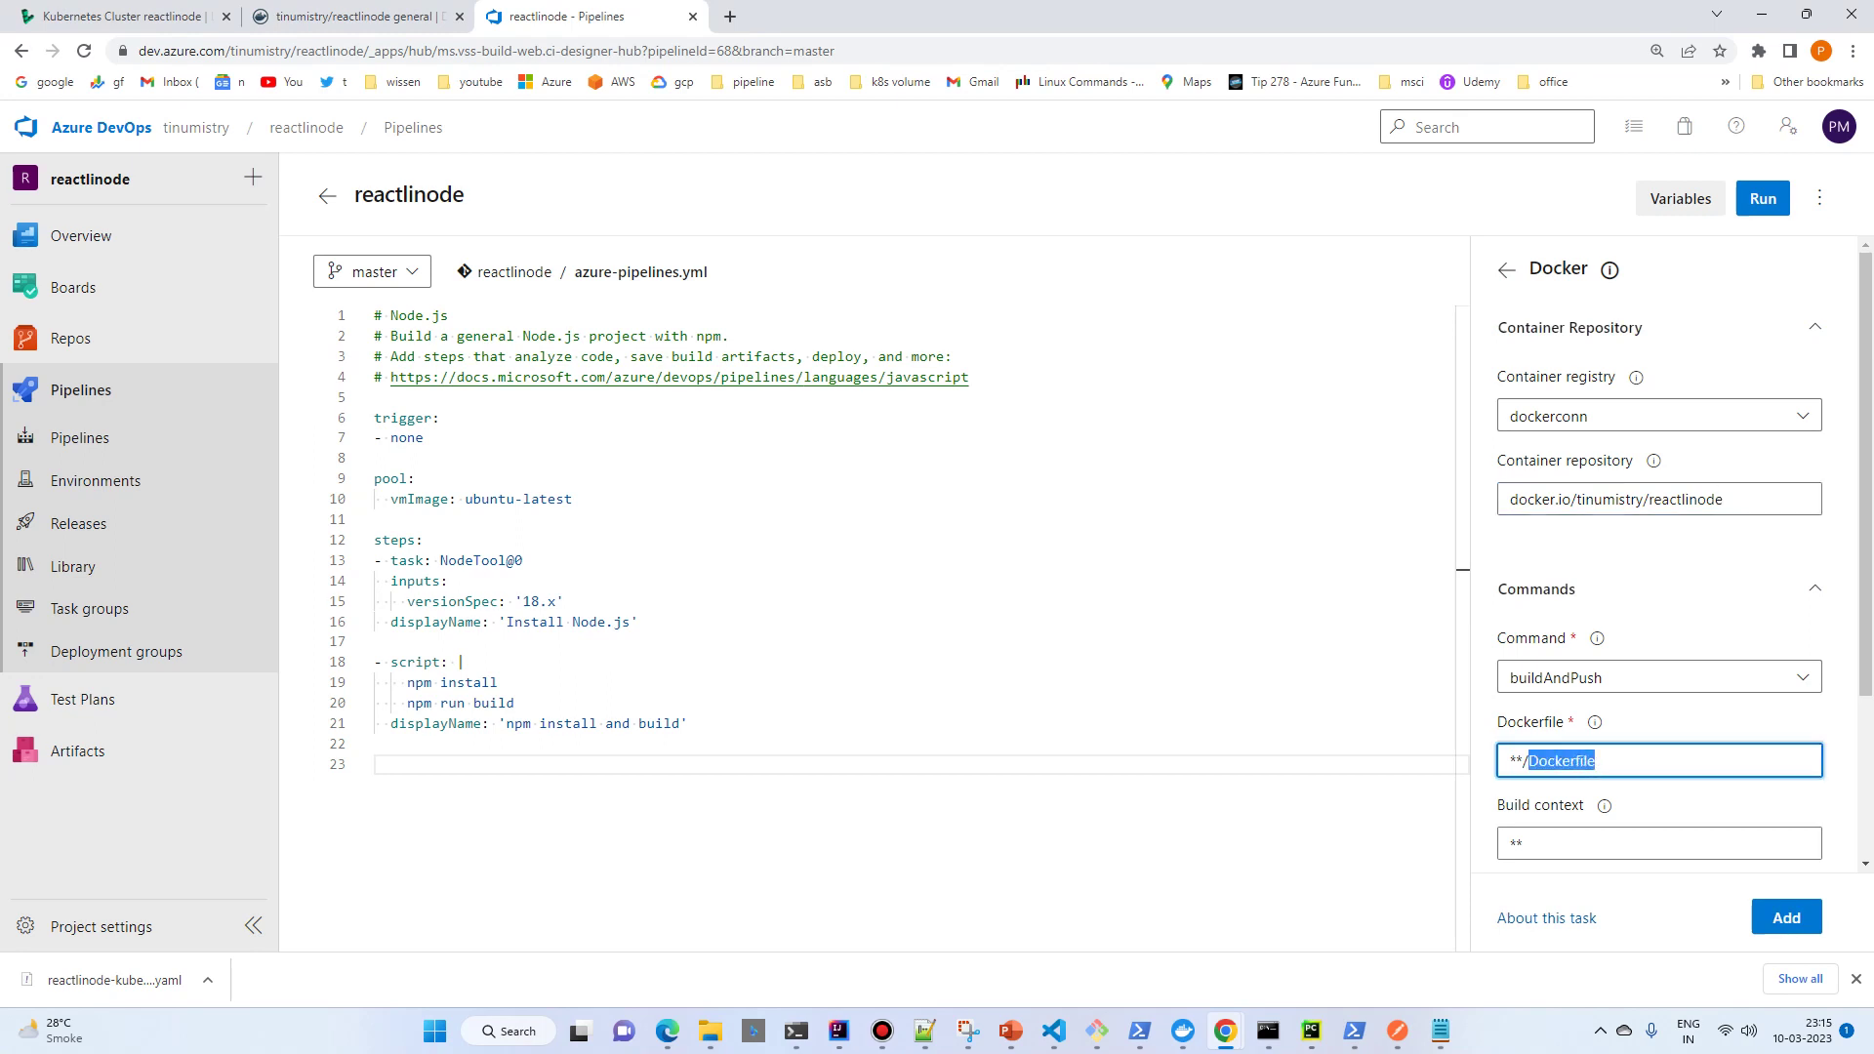
click(1659, 843)
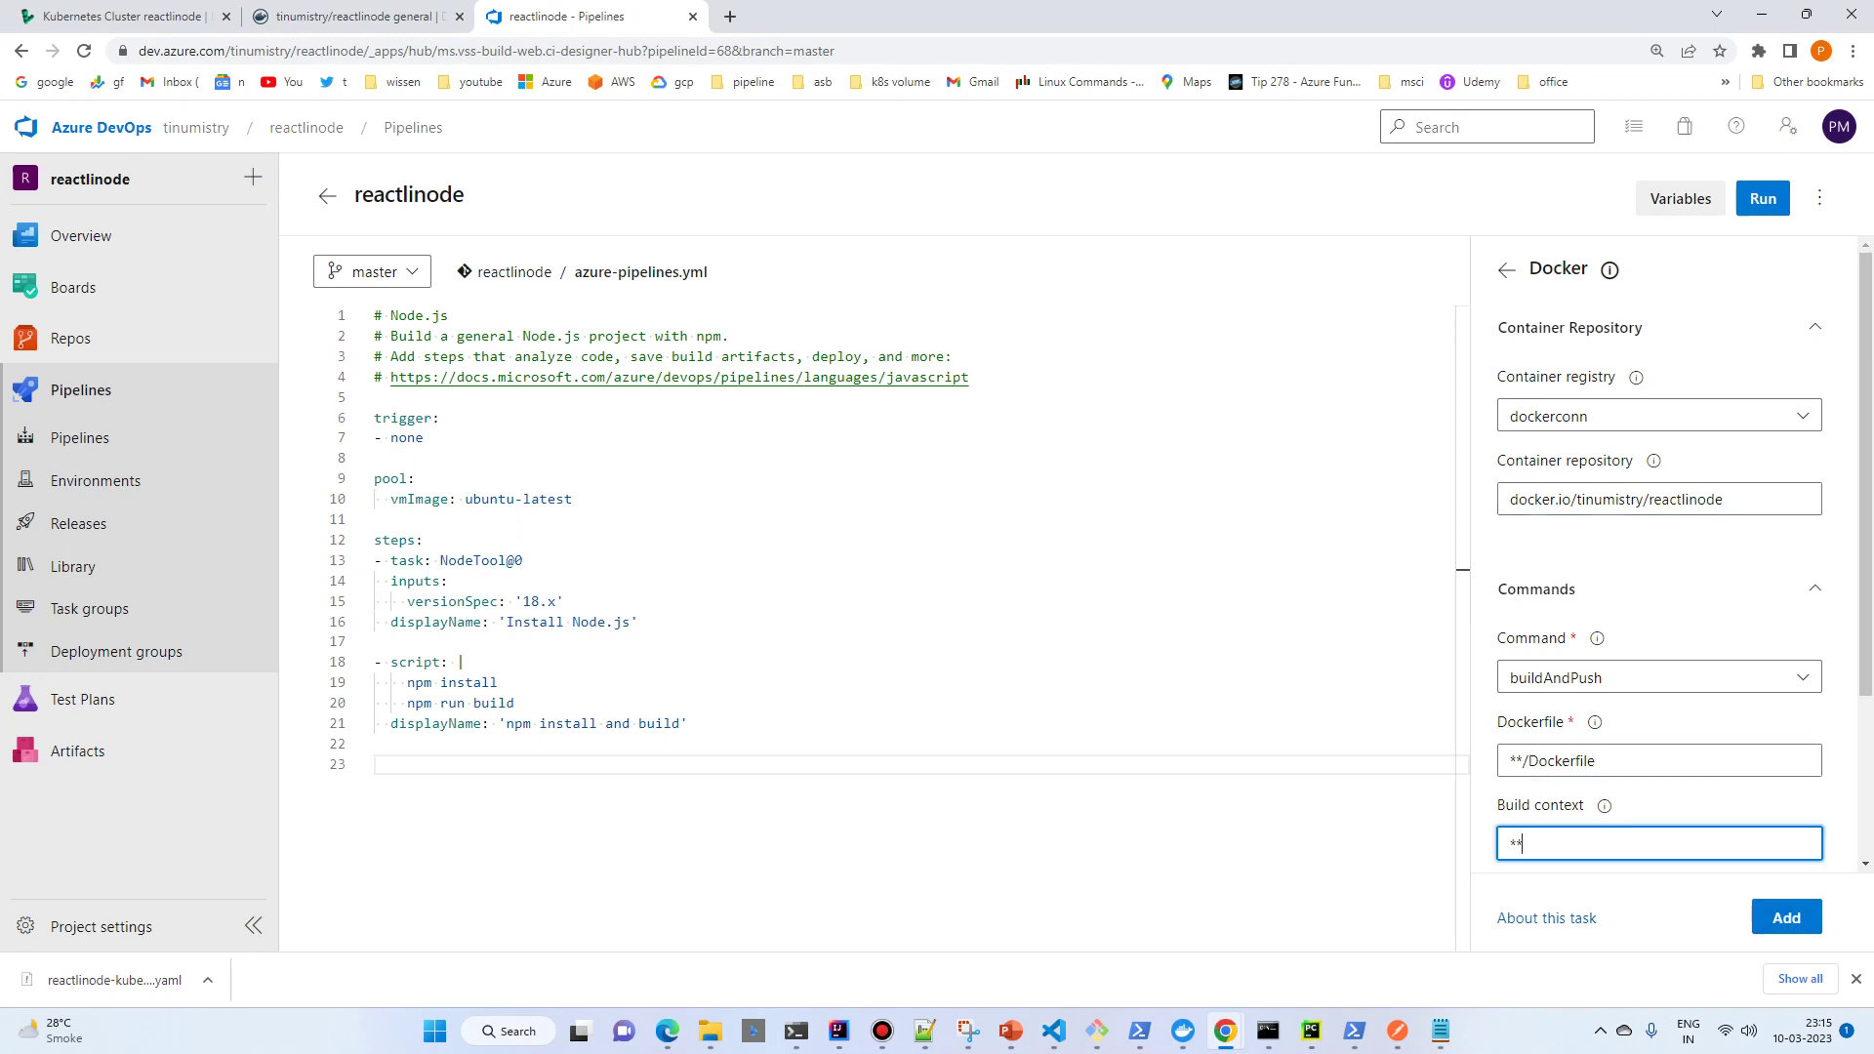
scroll(1660, 586, down, 2)
key(Tab)
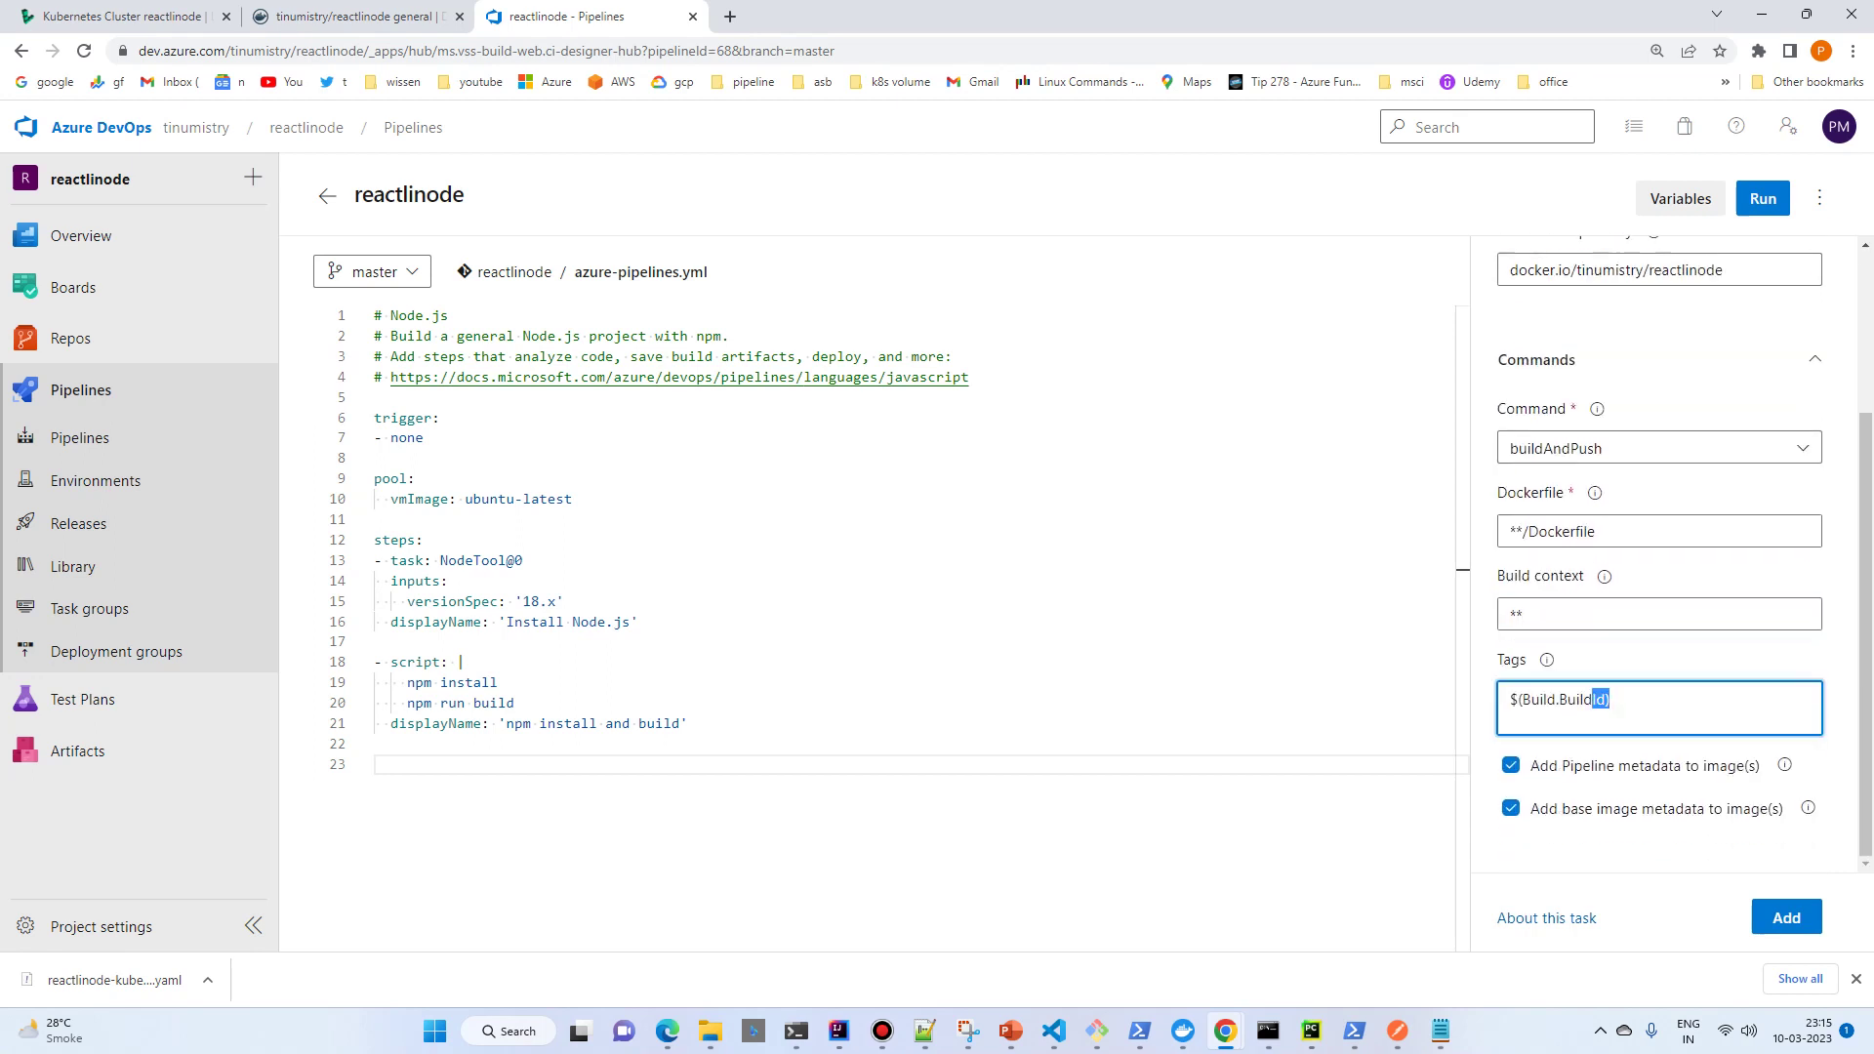
key(ctrl+a)
text(latest)
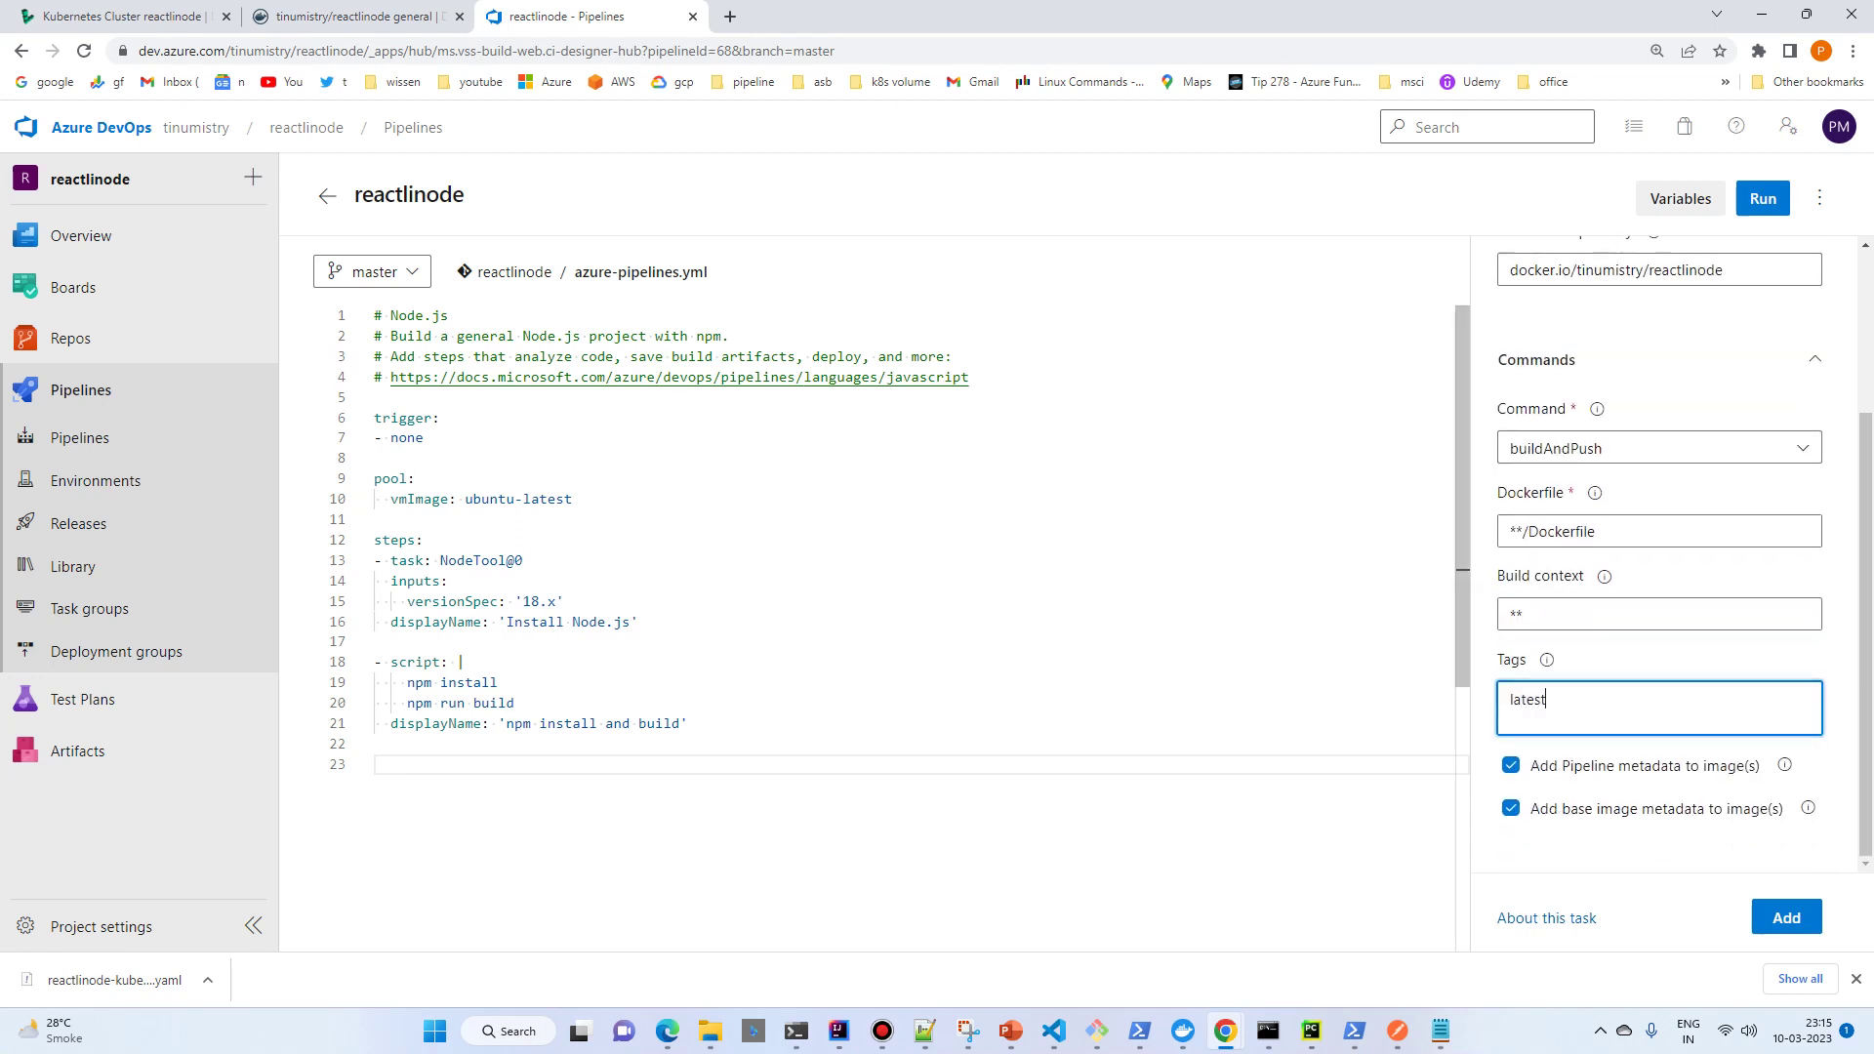
scroll(1659, 586, up, 2)
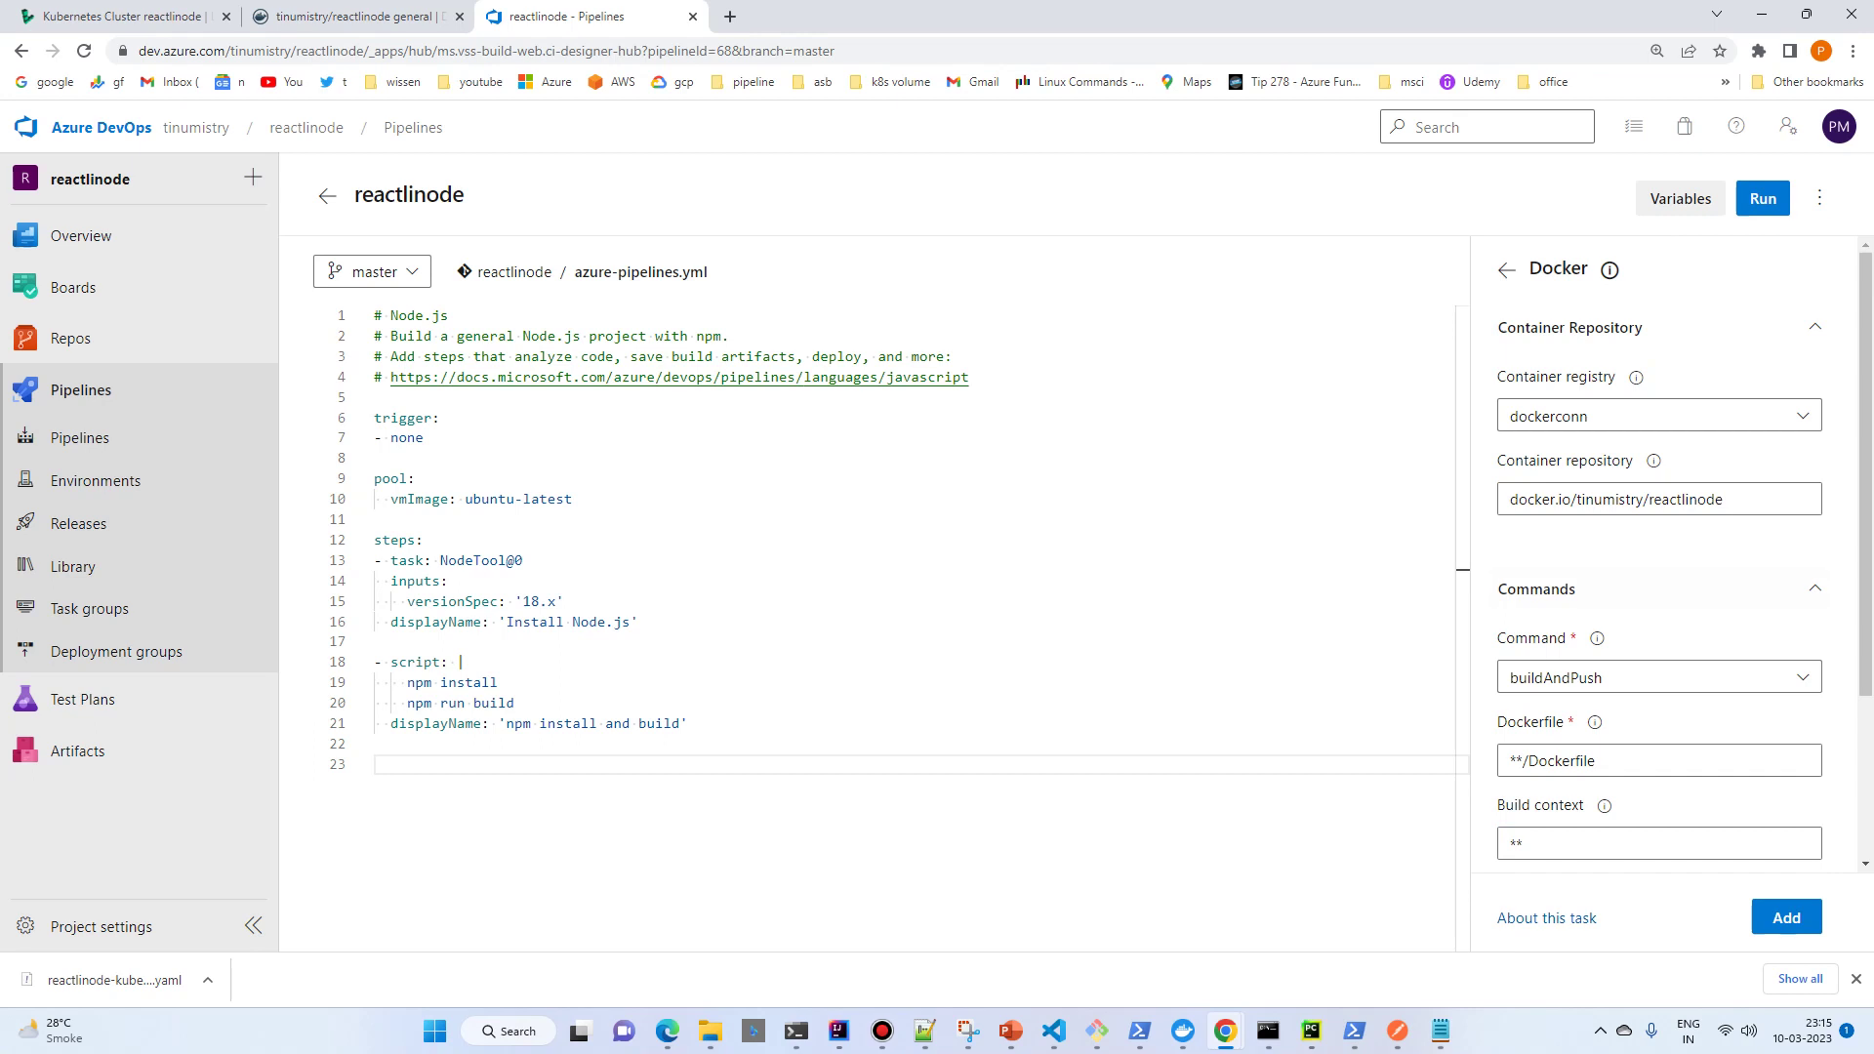
click(1787, 918)
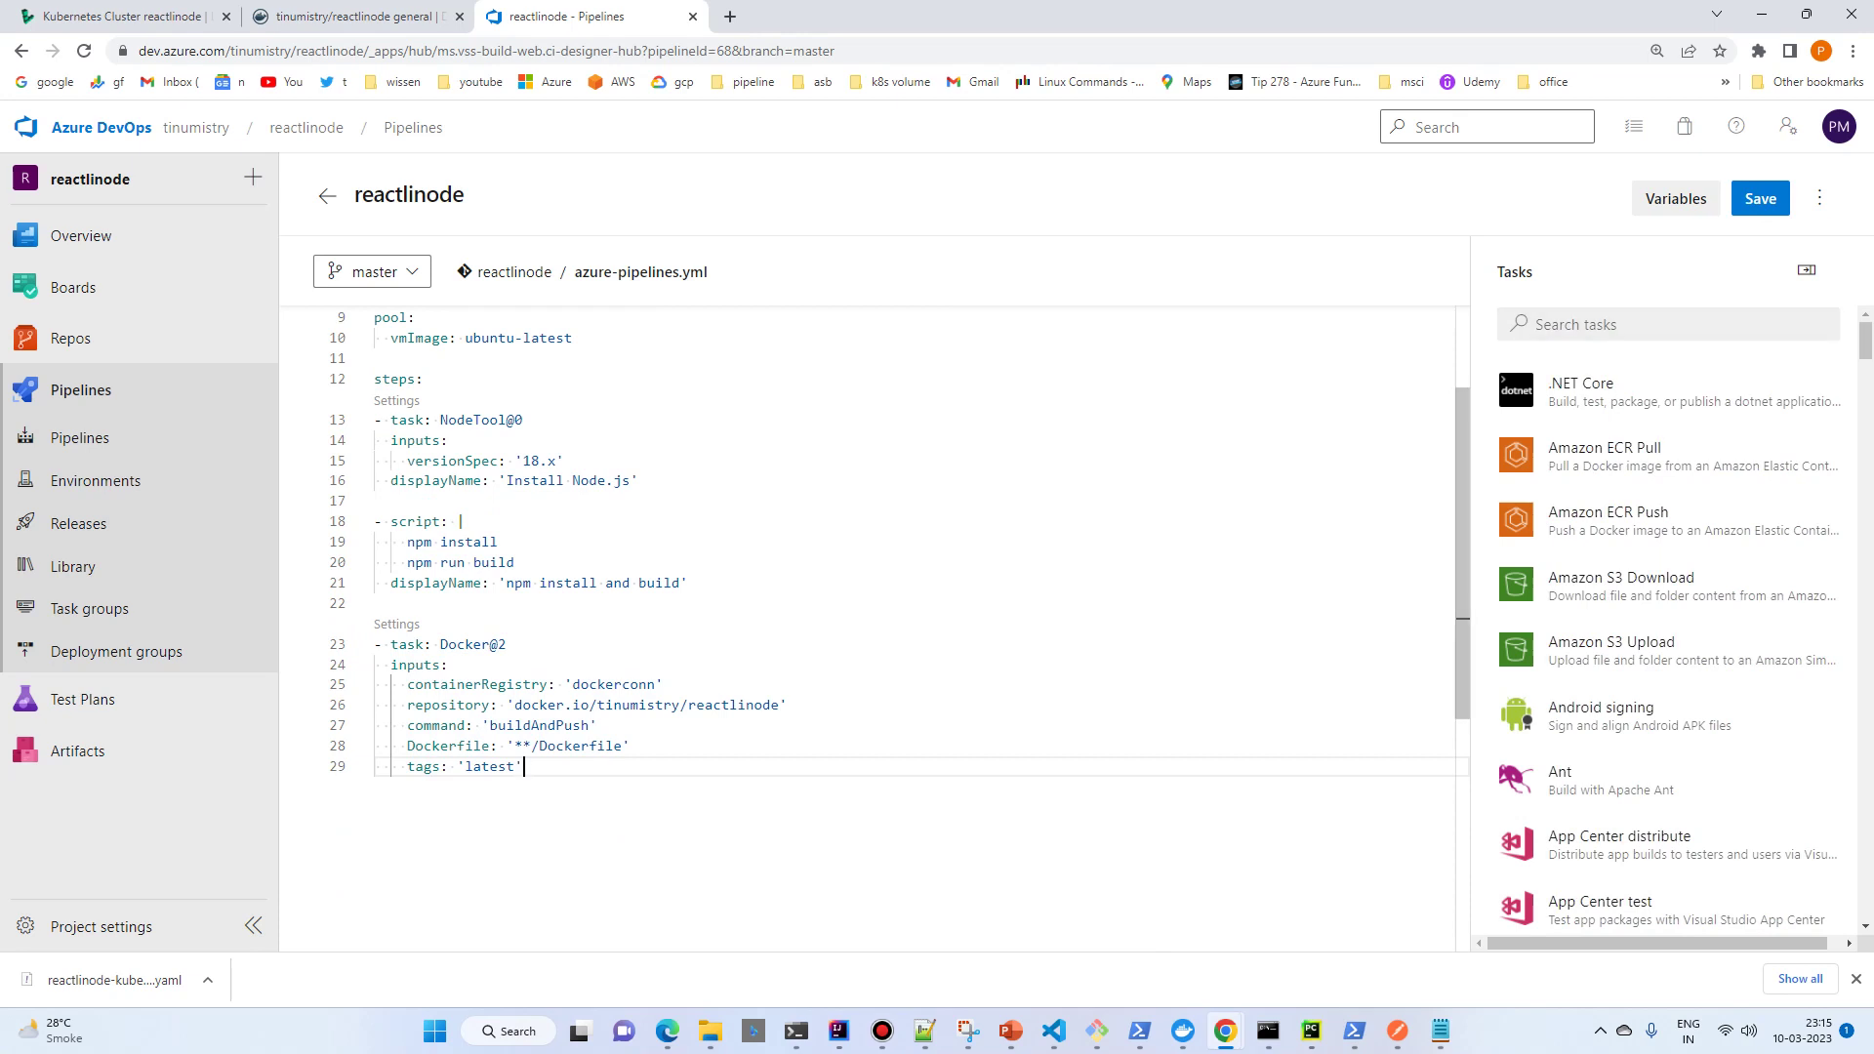
Add two blank lines below the Docker task's tags line, clearing the autocompleted addBaseImageData entry.
key(Return)
key(Return)
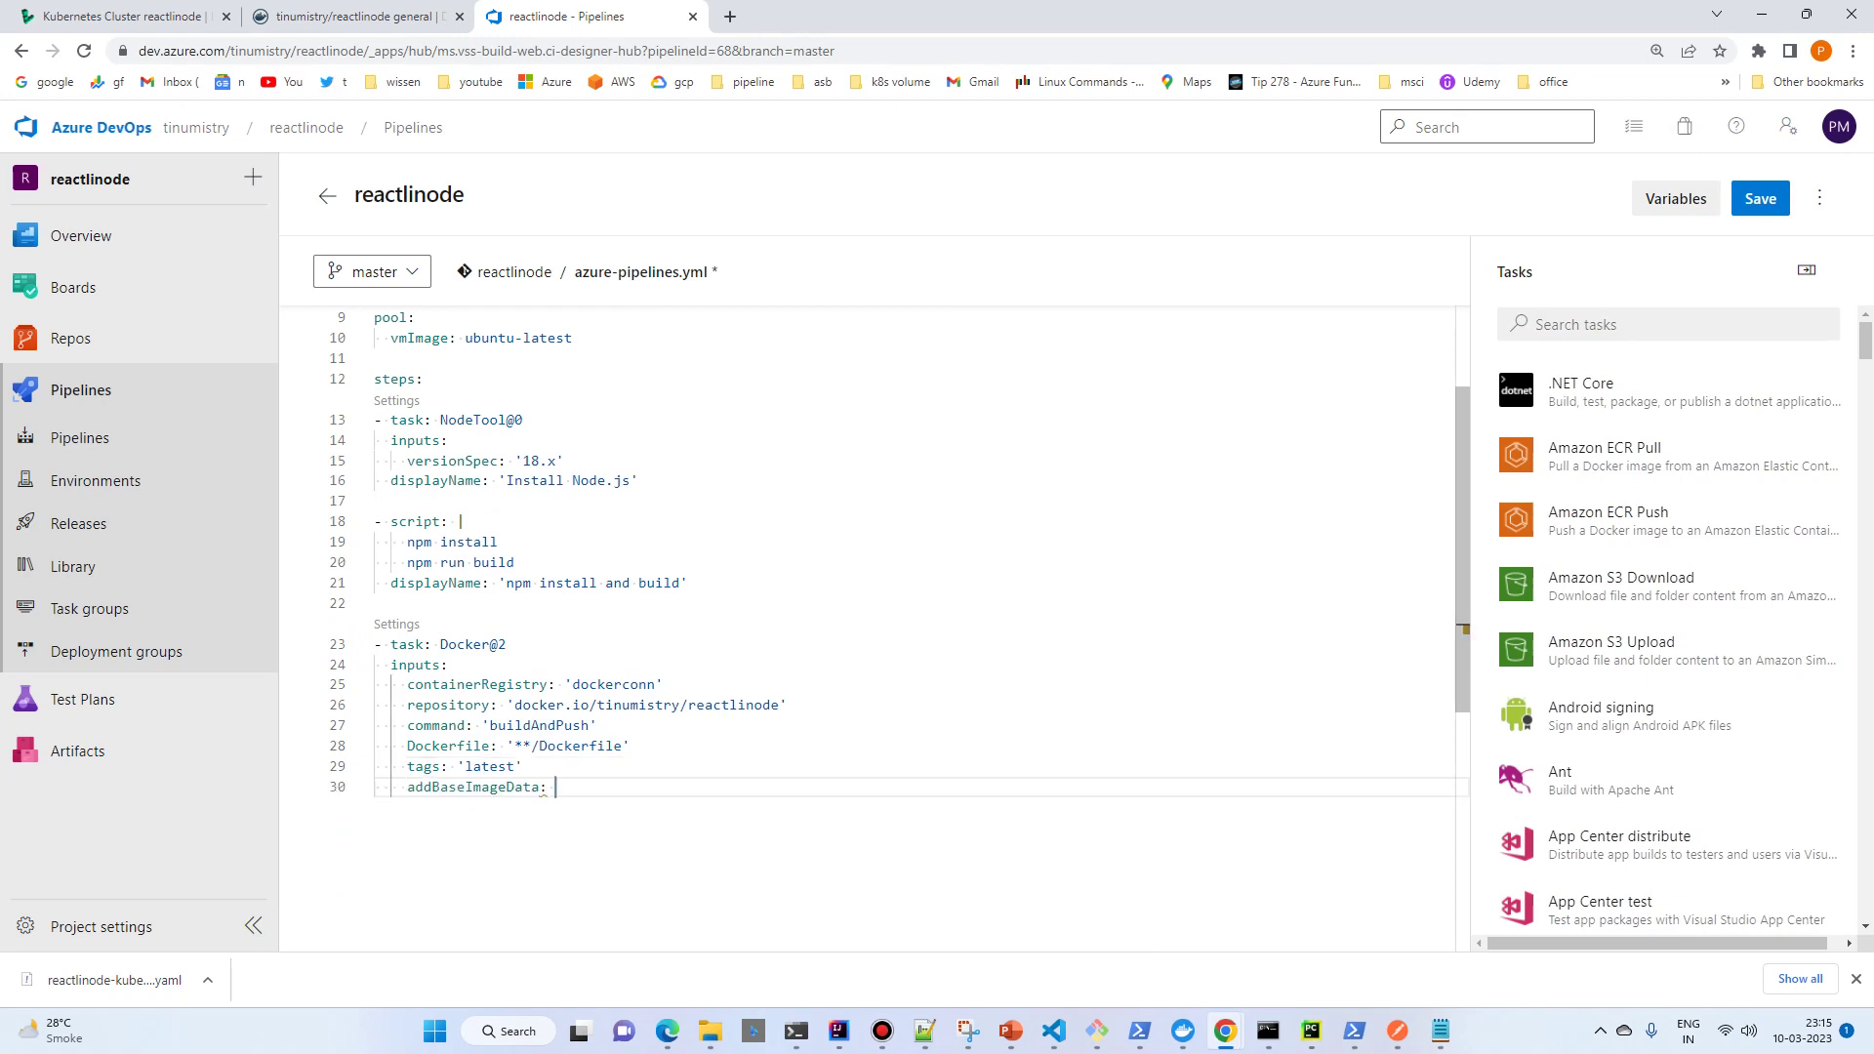
key(shift+Home)
key(BackSpace)
key(Return)
key(Escape)
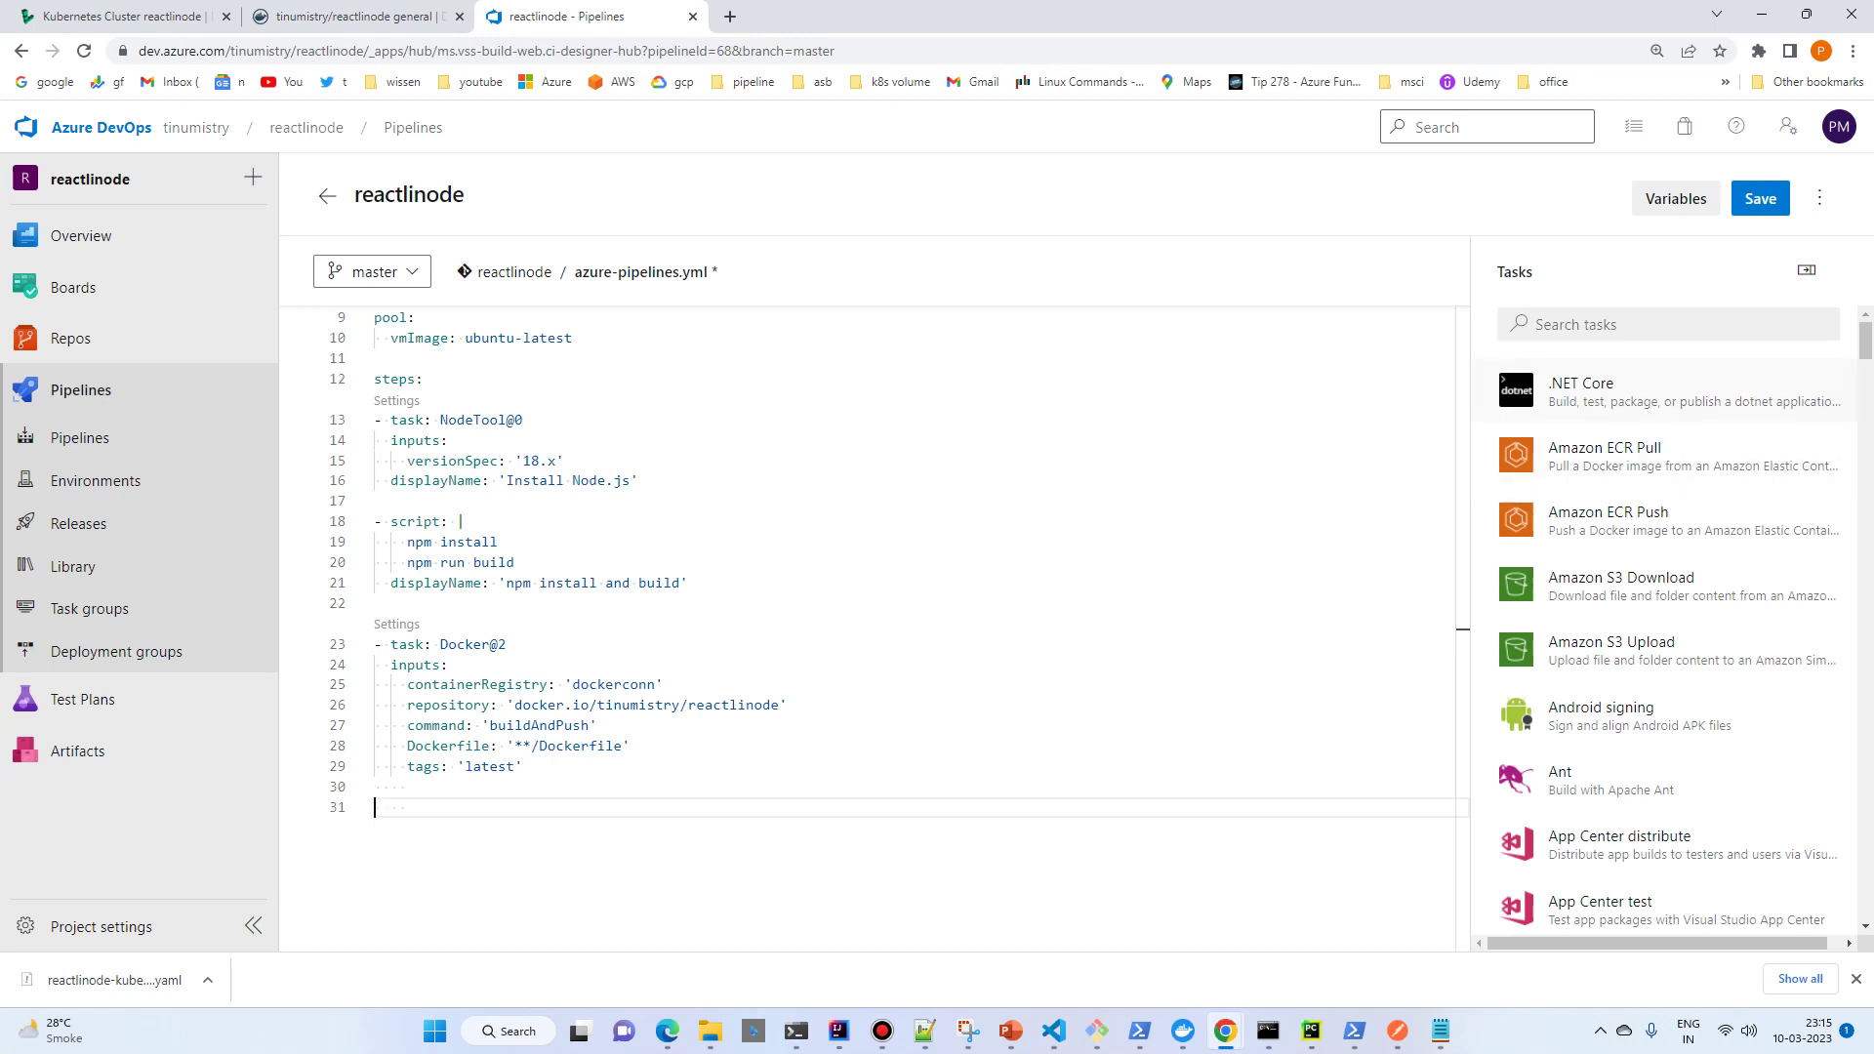
Choose the Deploy to Kubernetes task with the kubeconn service connection and the strategy None.
click(1581, 324)
text(kuber)
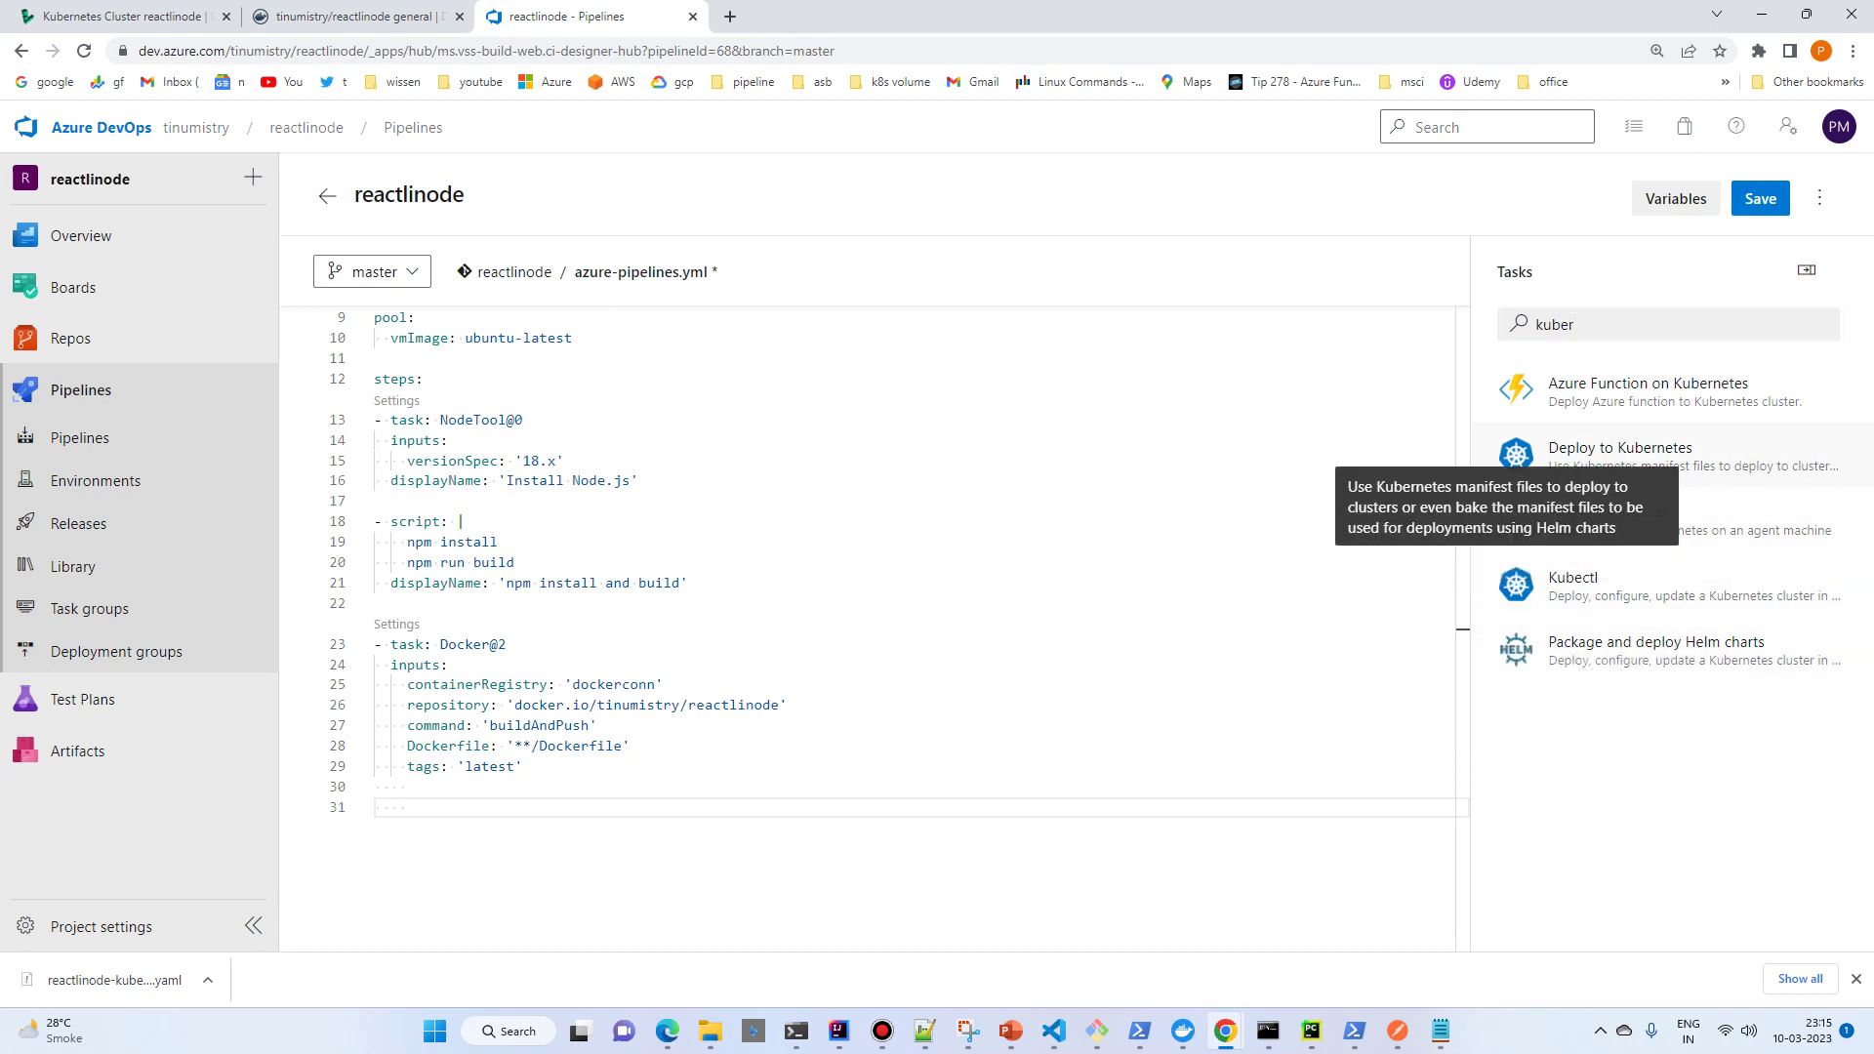
click(1621, 455)
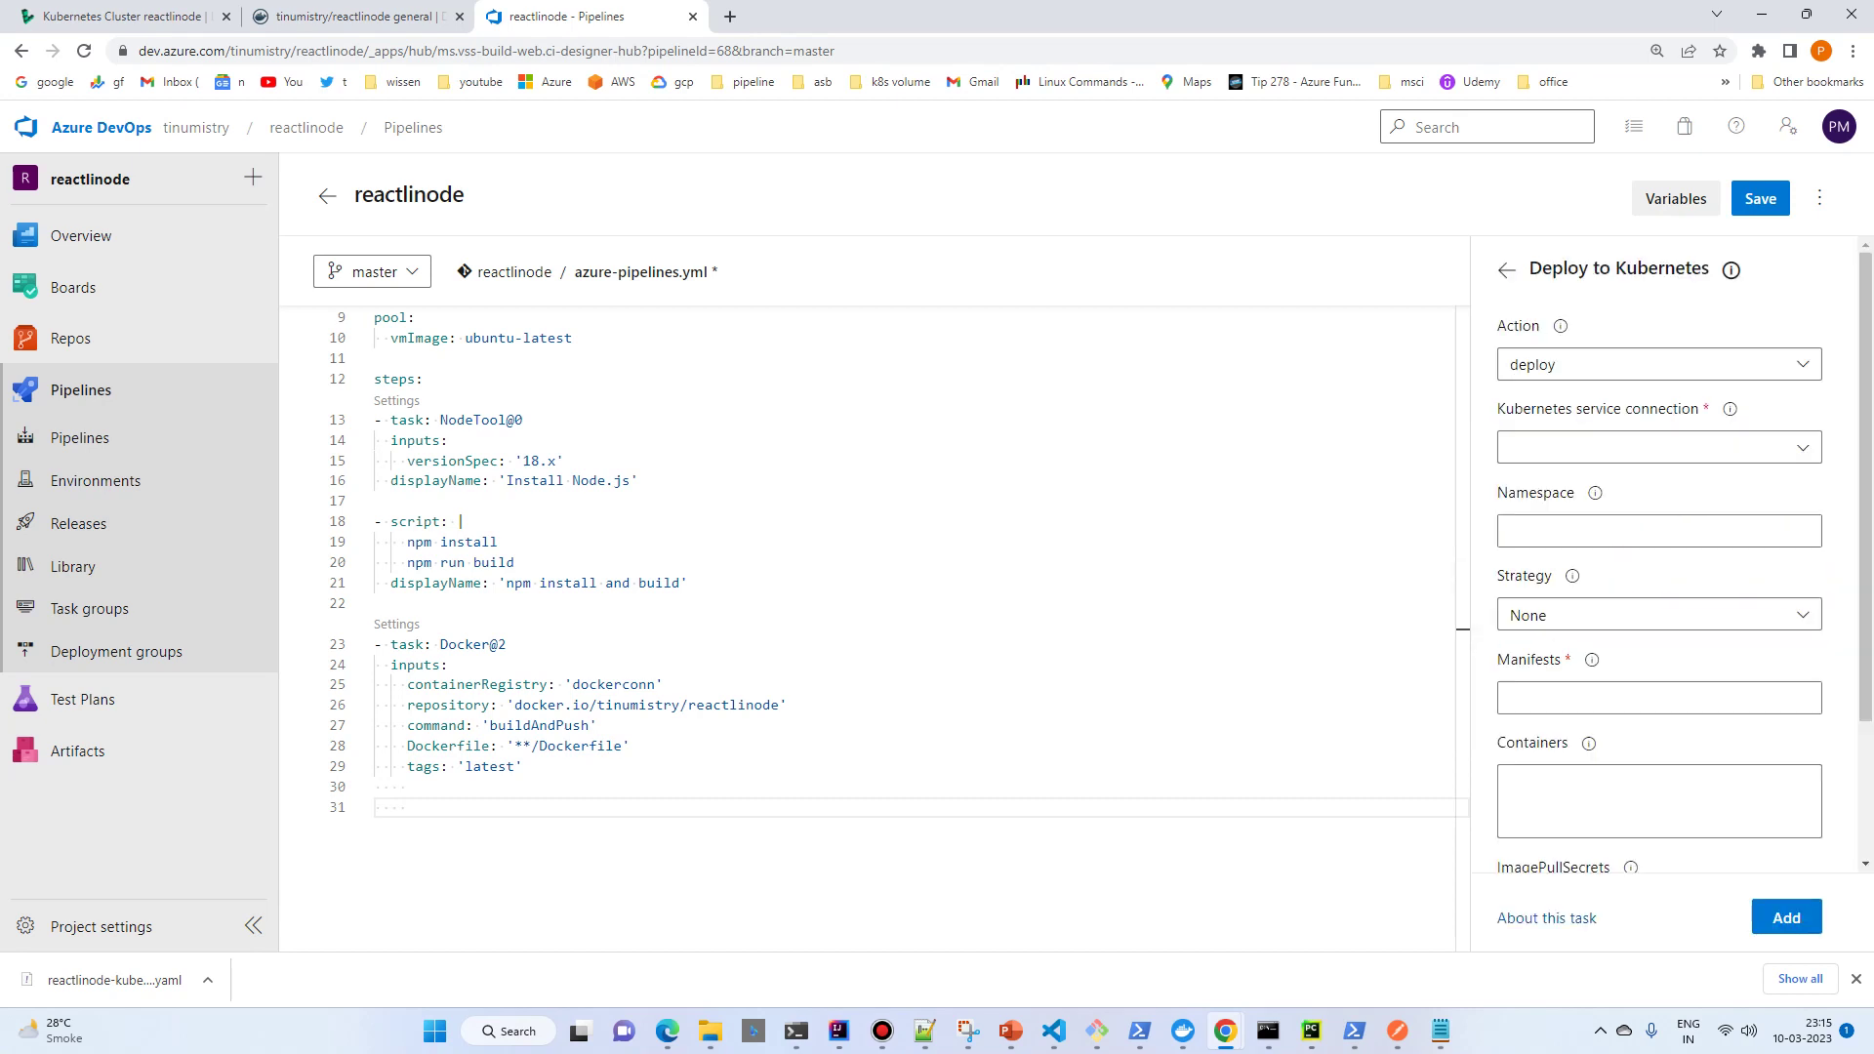
click(1620, 447)
click(1569, 491)
click(1659, 615)
click(1554, 695)
Set the deployment task's manifests to k8s/deploy.yaml and add the task to the pipeline.
click(1660, 697)
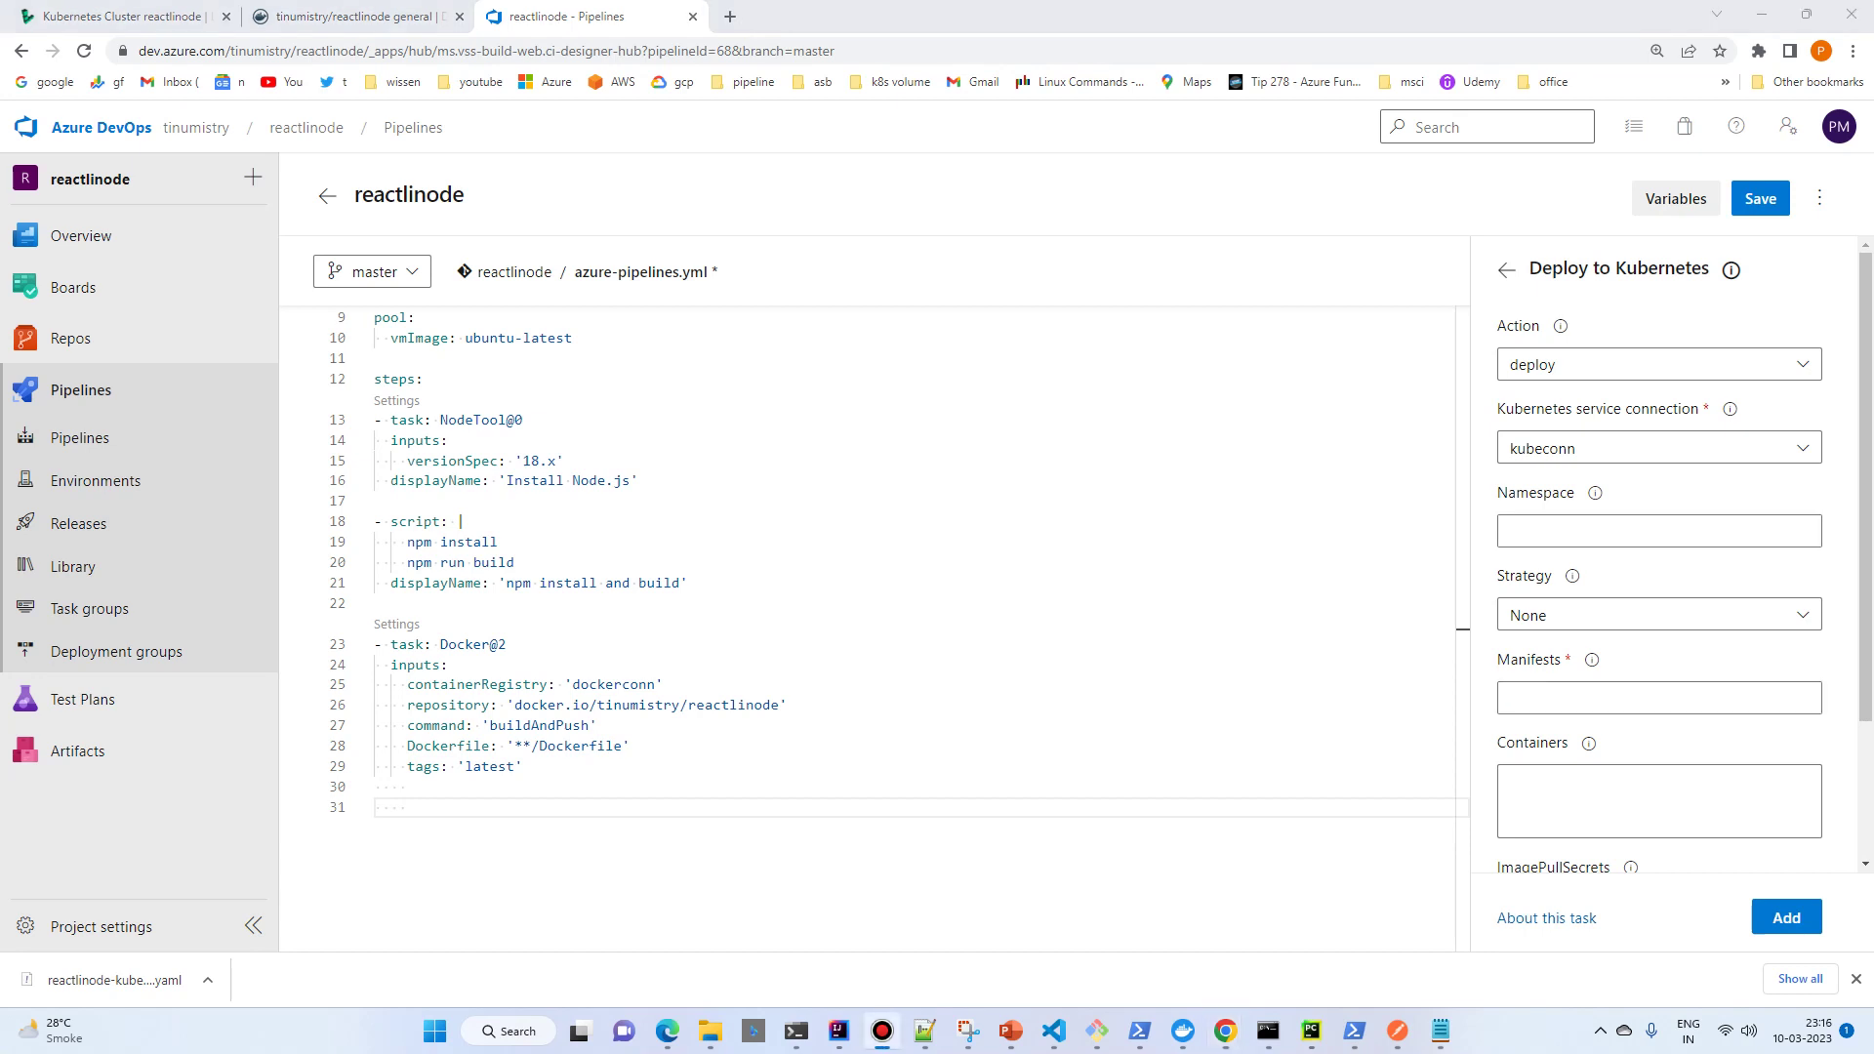
key(alt+Tab)
text(k8s/deploy.yaml)
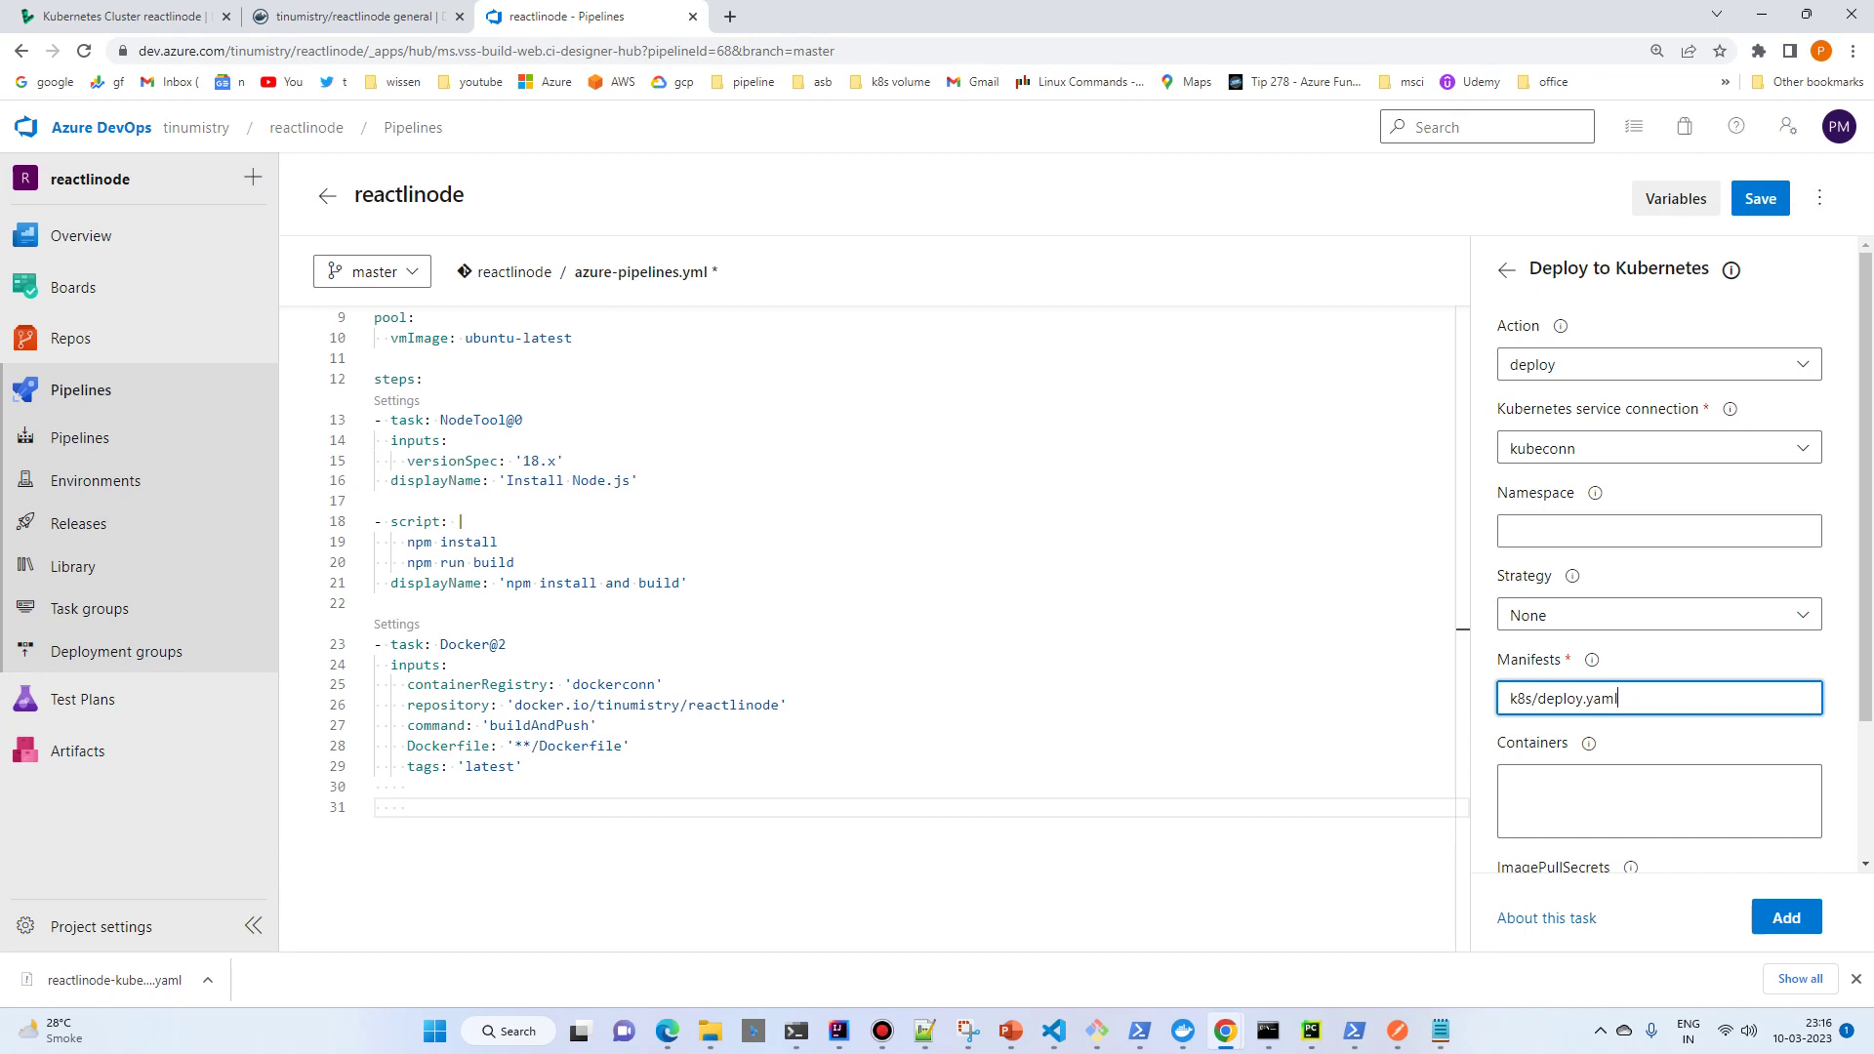
click(1787, 918)
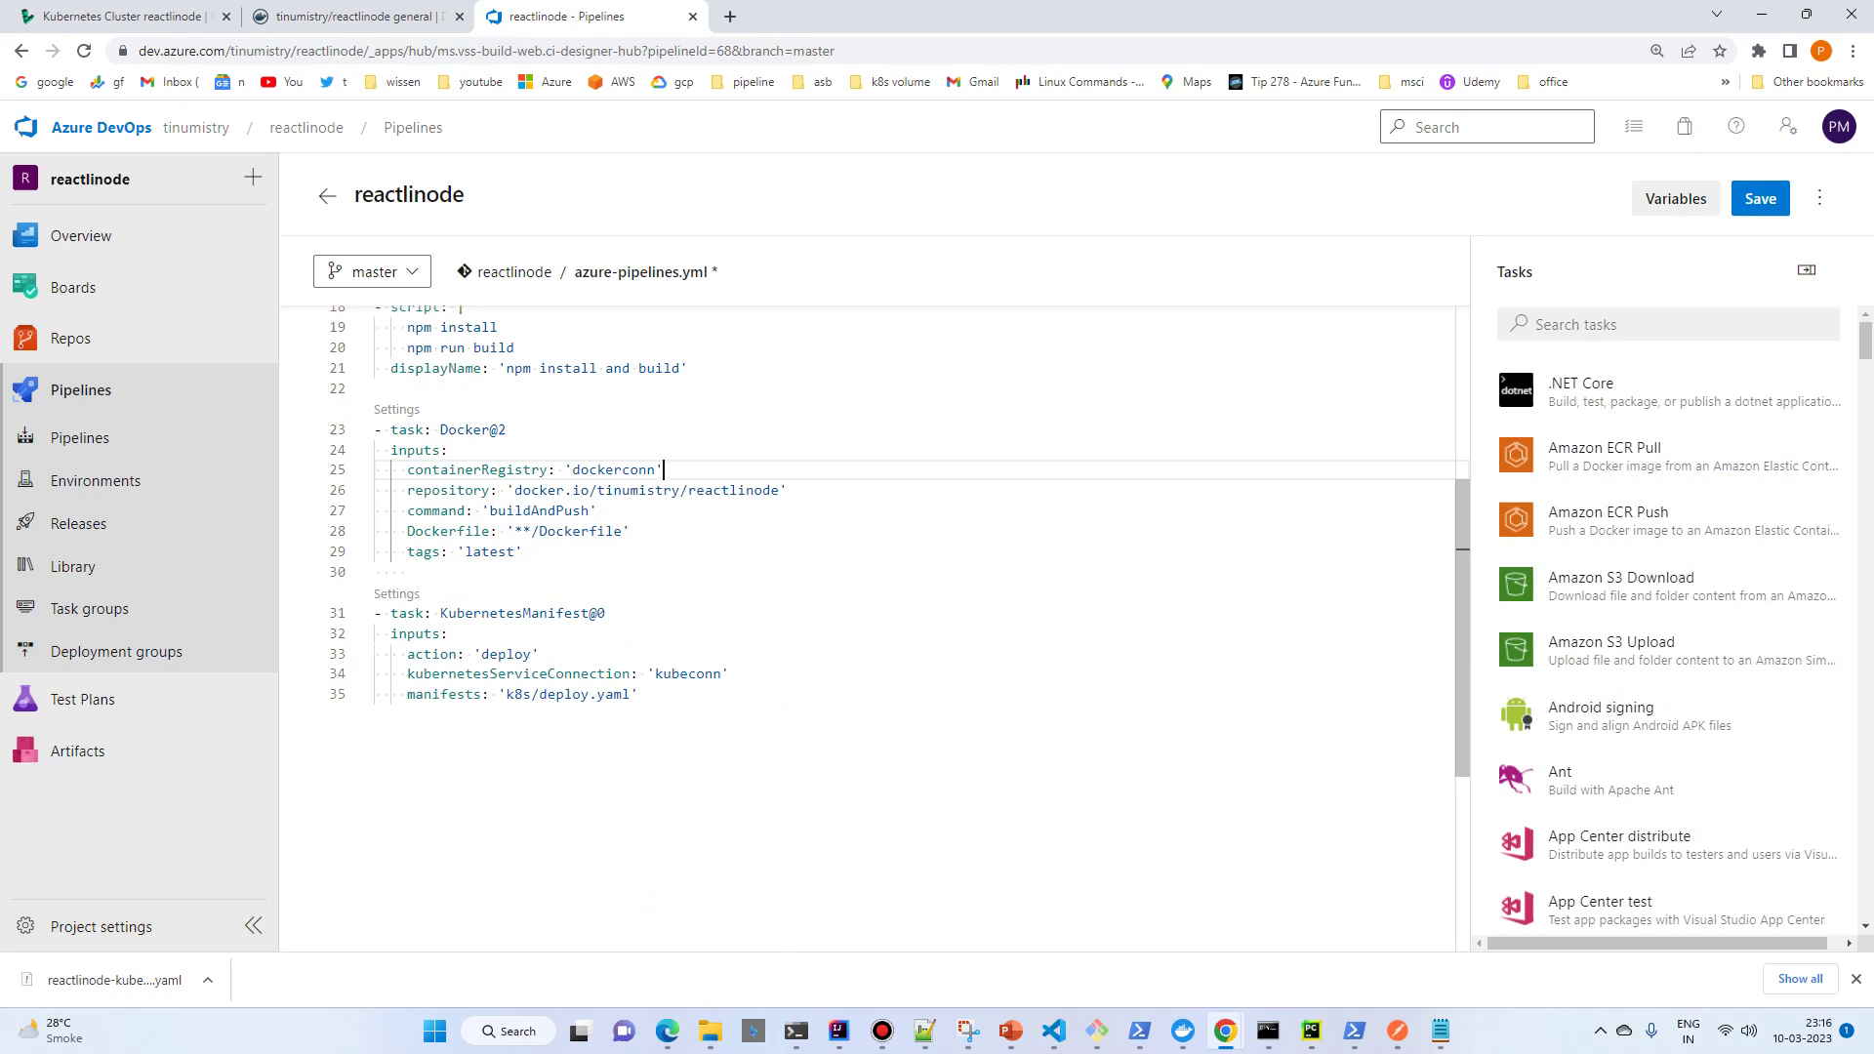
Check the kubeconn and dockerconn references in the YAML and save the pipeline, committing directly to the master branch.
click(706, 673)
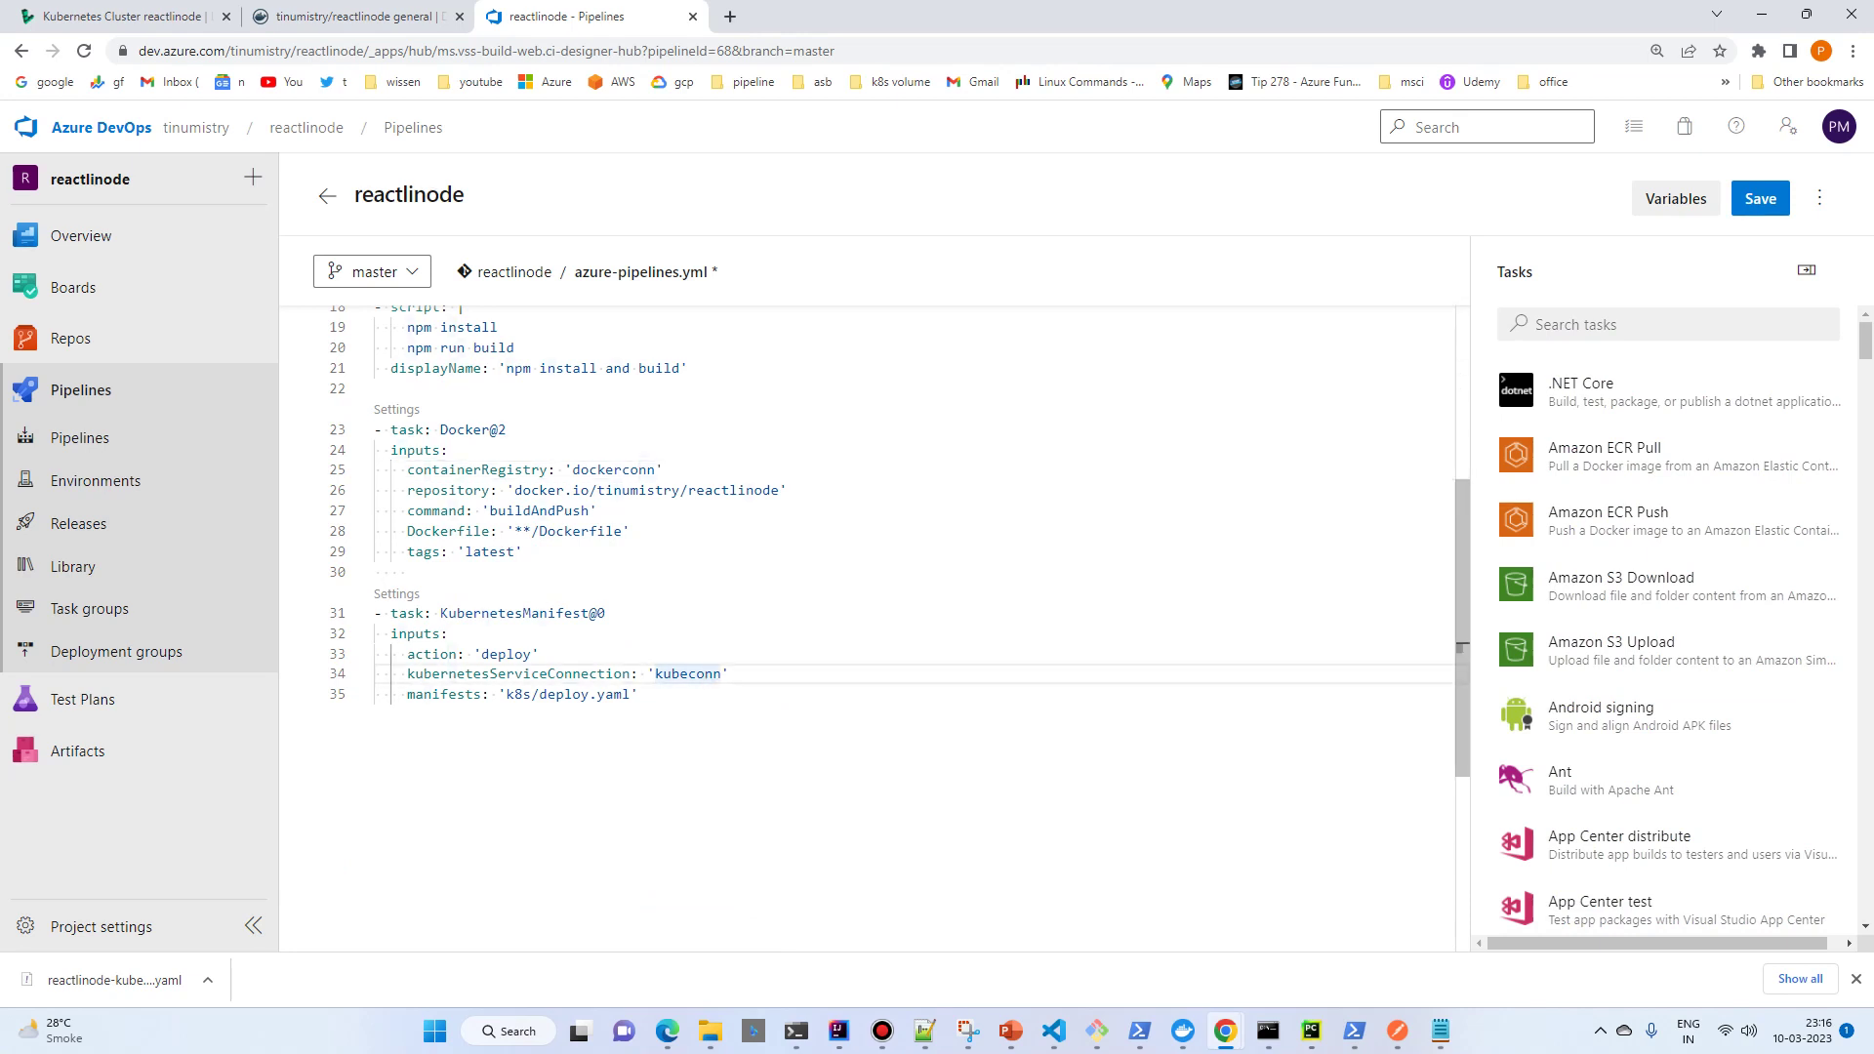
double_click(613, 470)
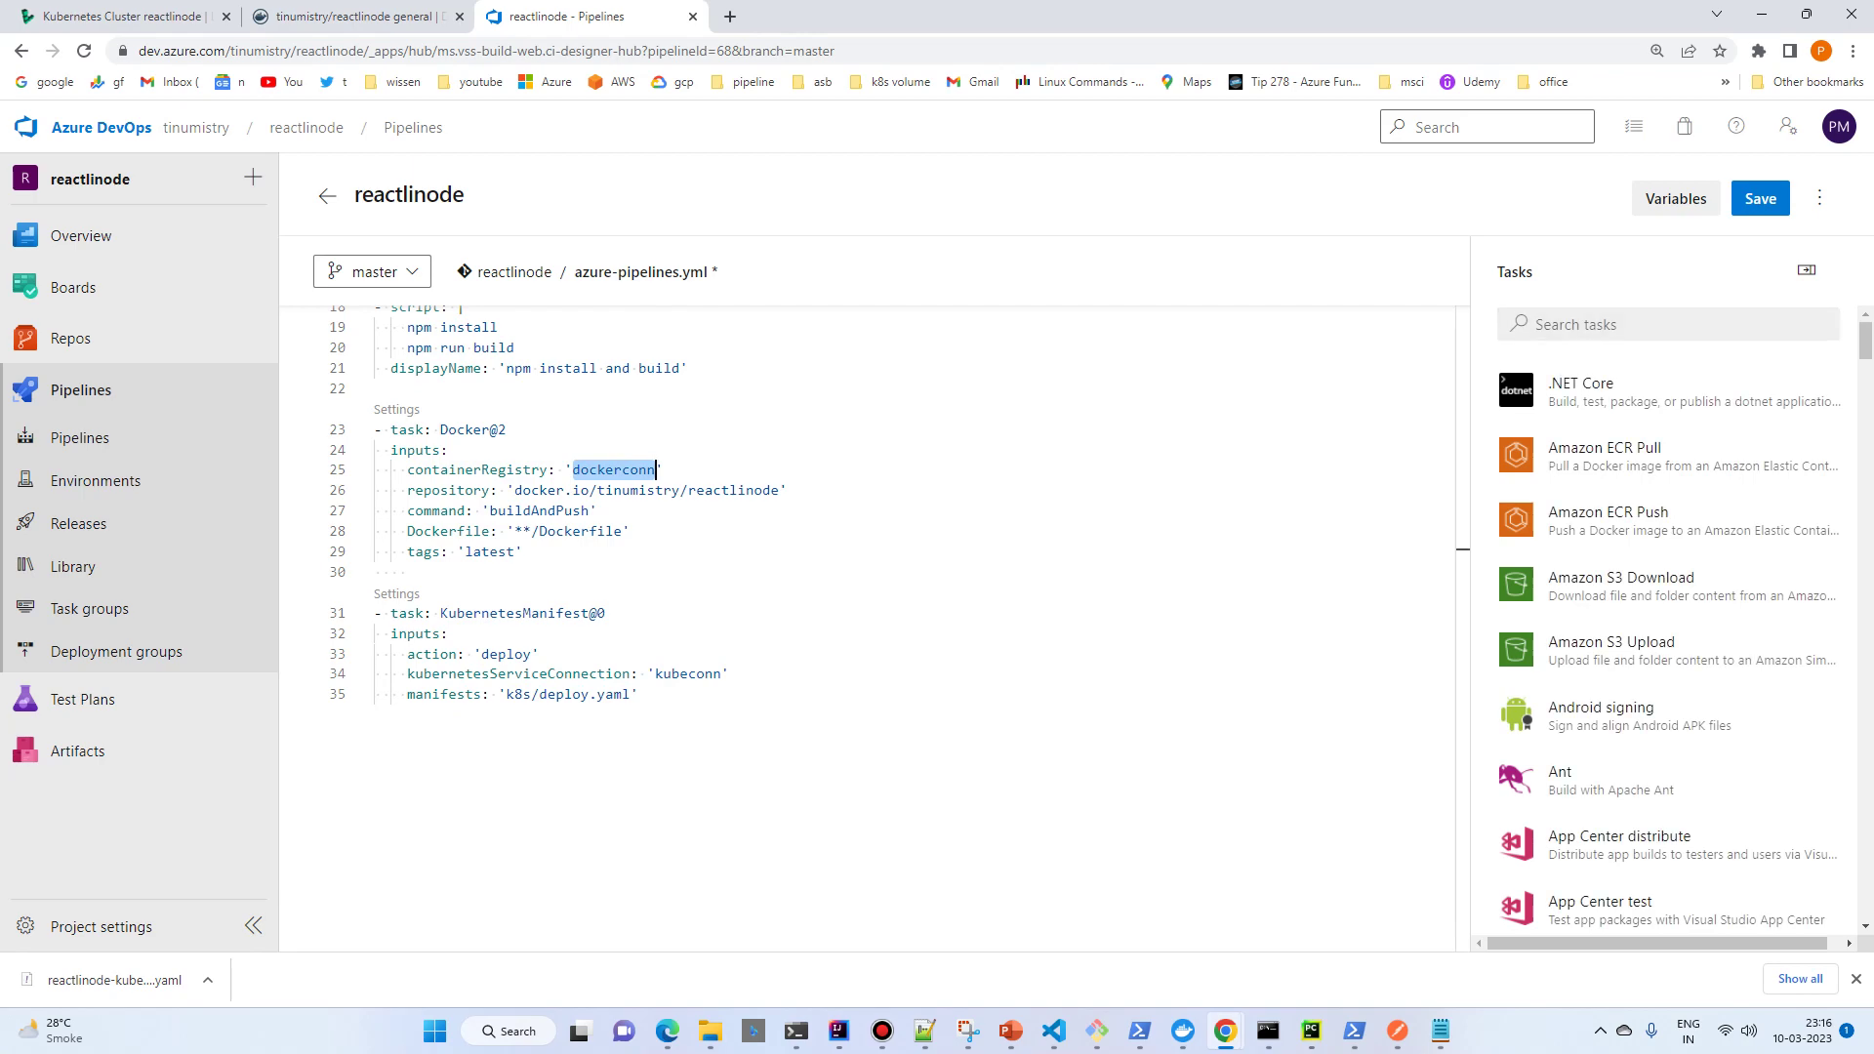
click(1760, 199)
click(1804, 900)
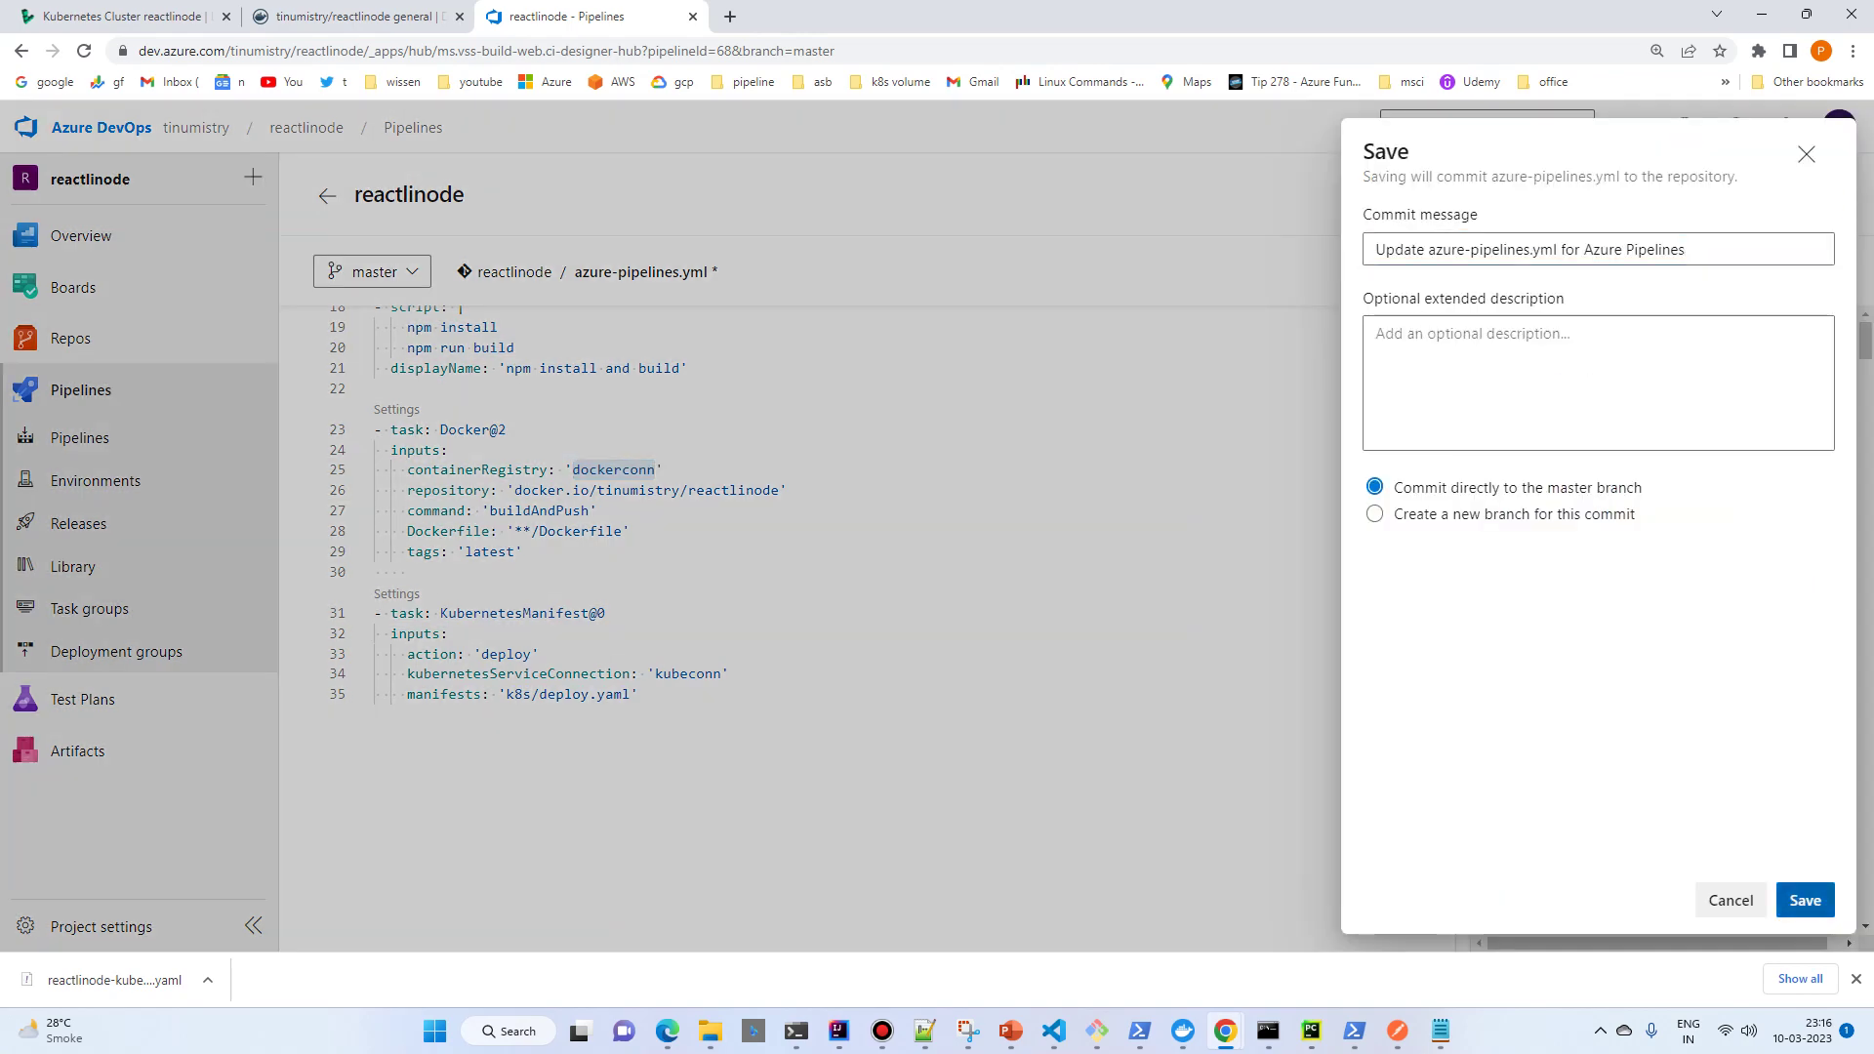
Run the reactlinode pipeline on the master branch and open the log of its Job.
click(1763, 198)
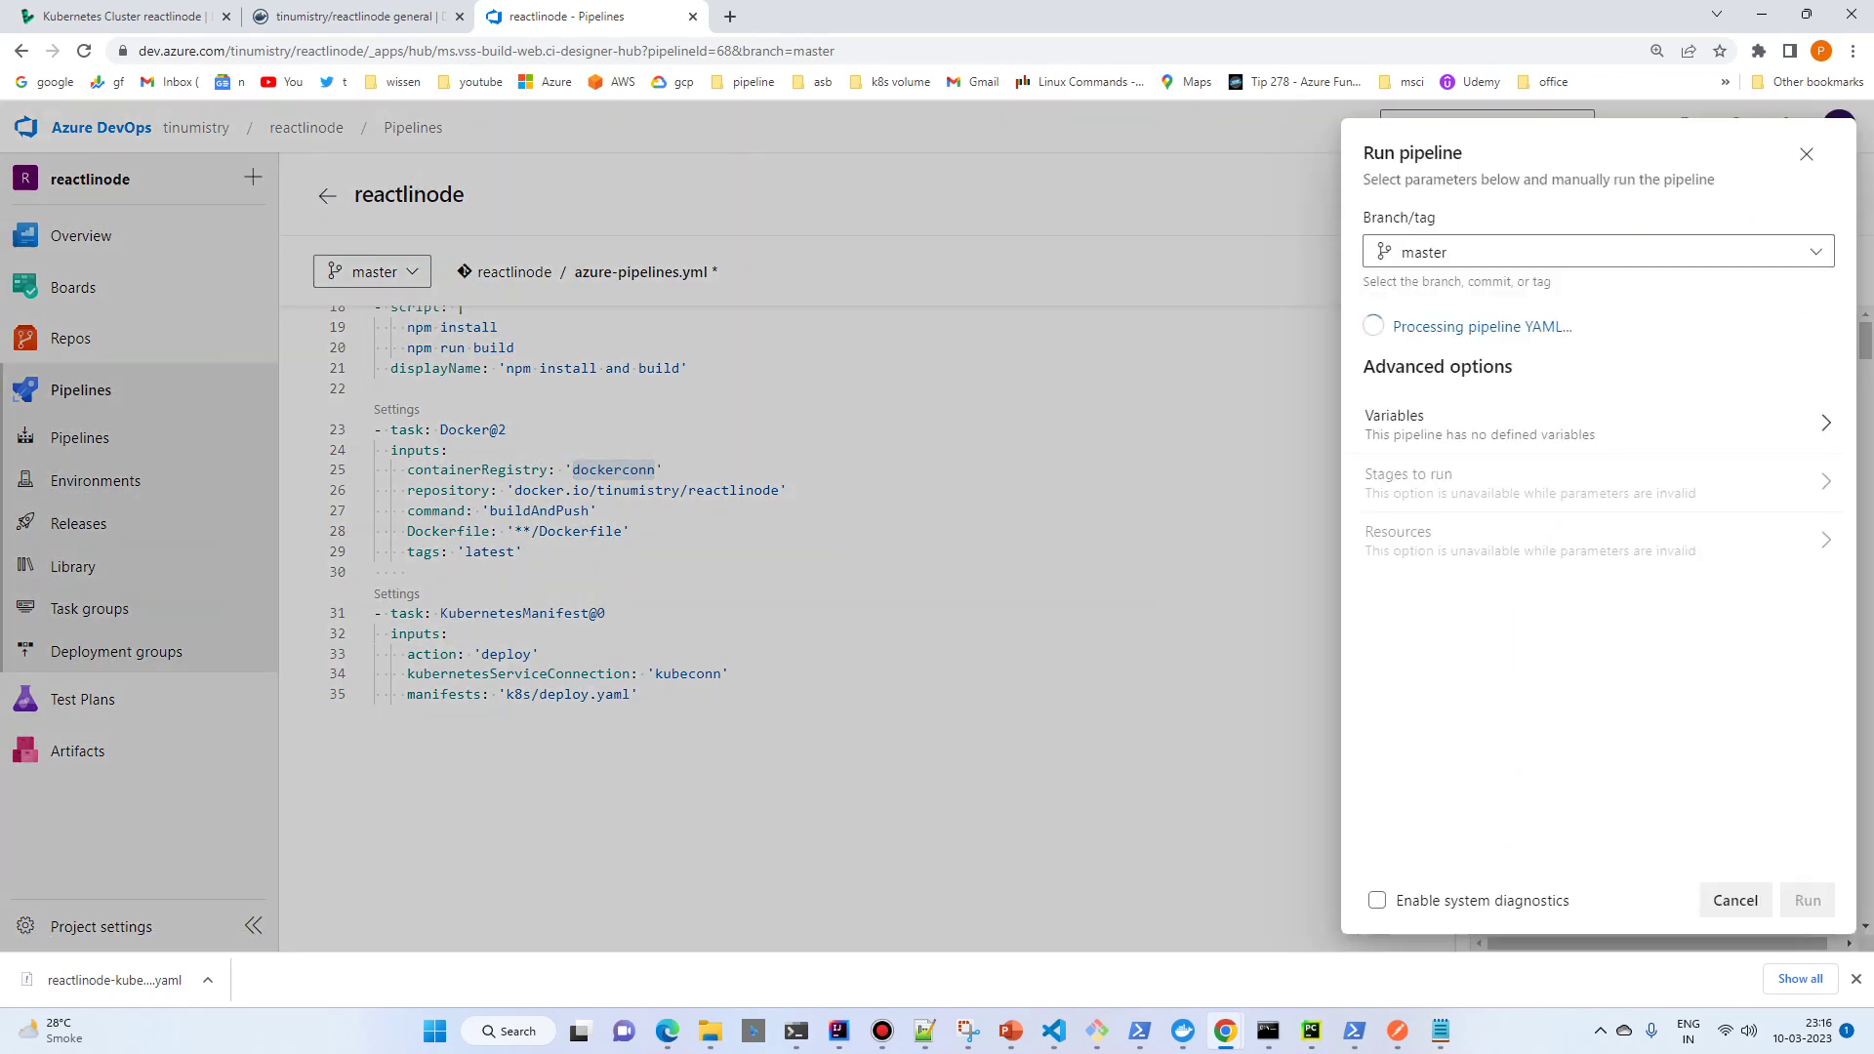
click(1808, 900)
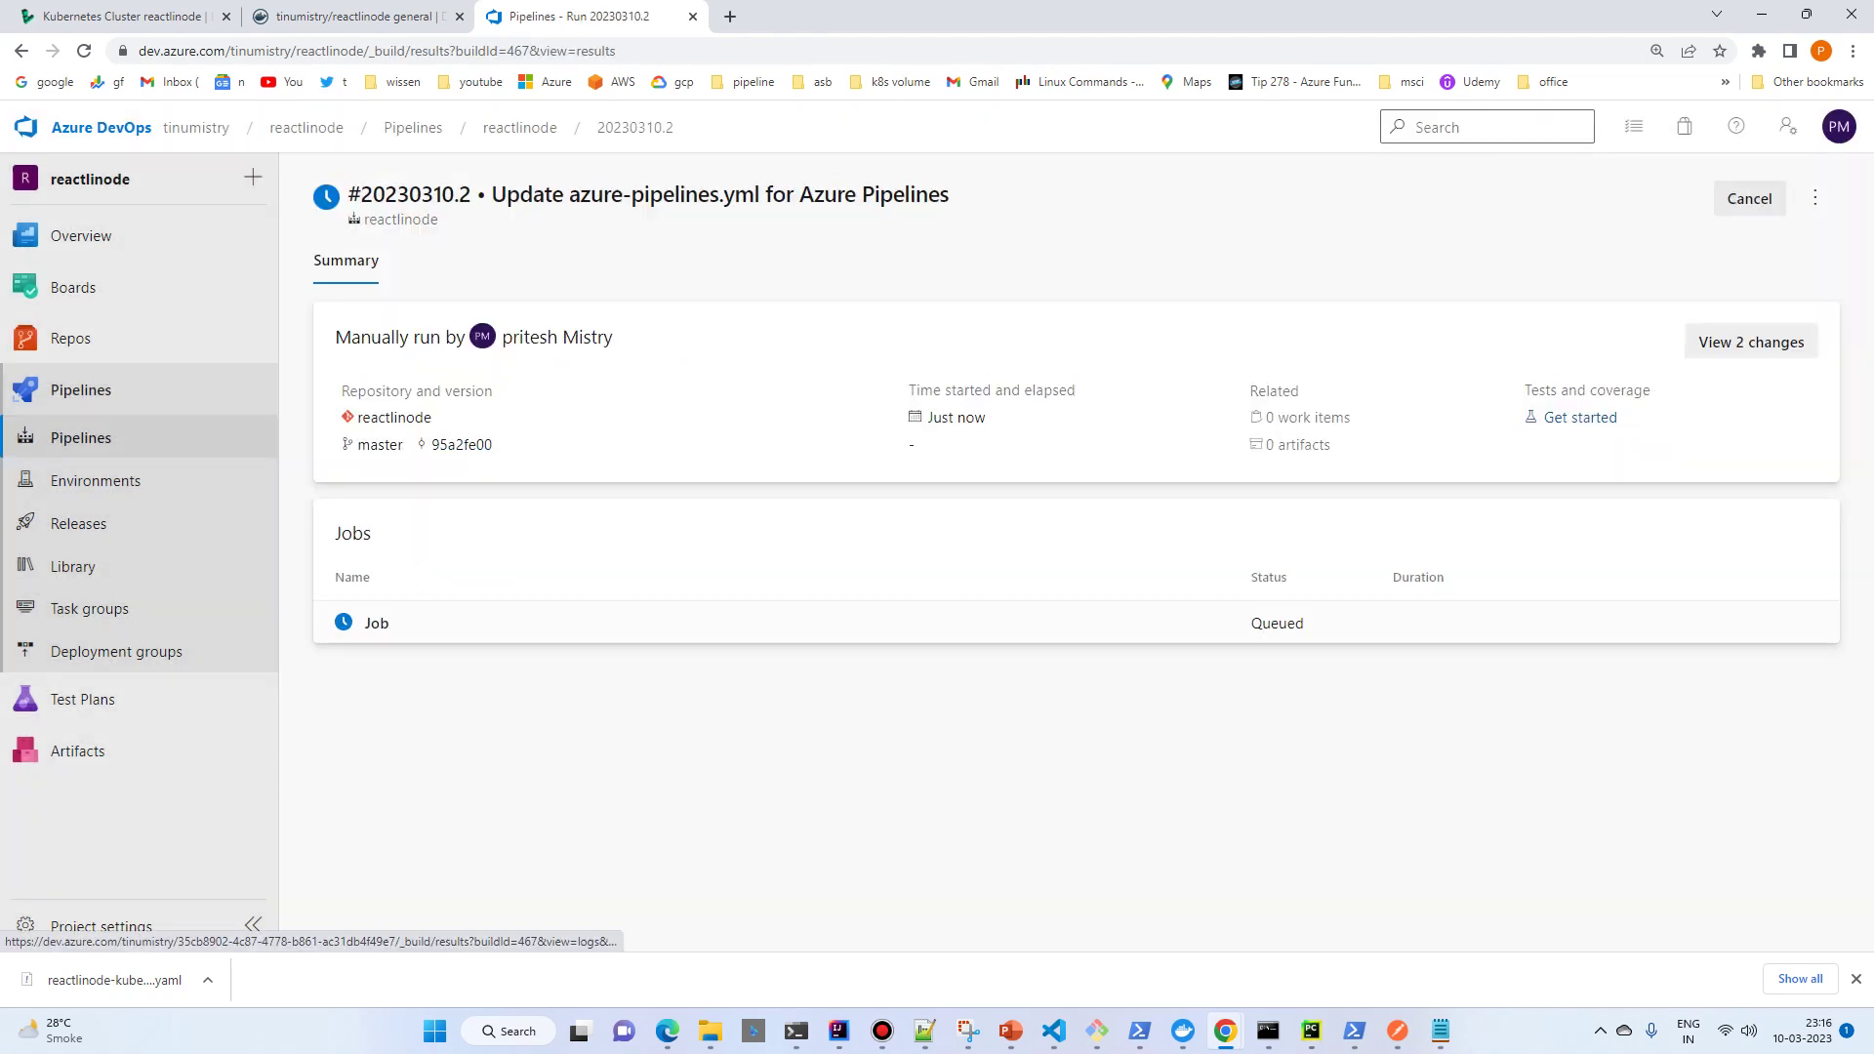
click(377, 622)
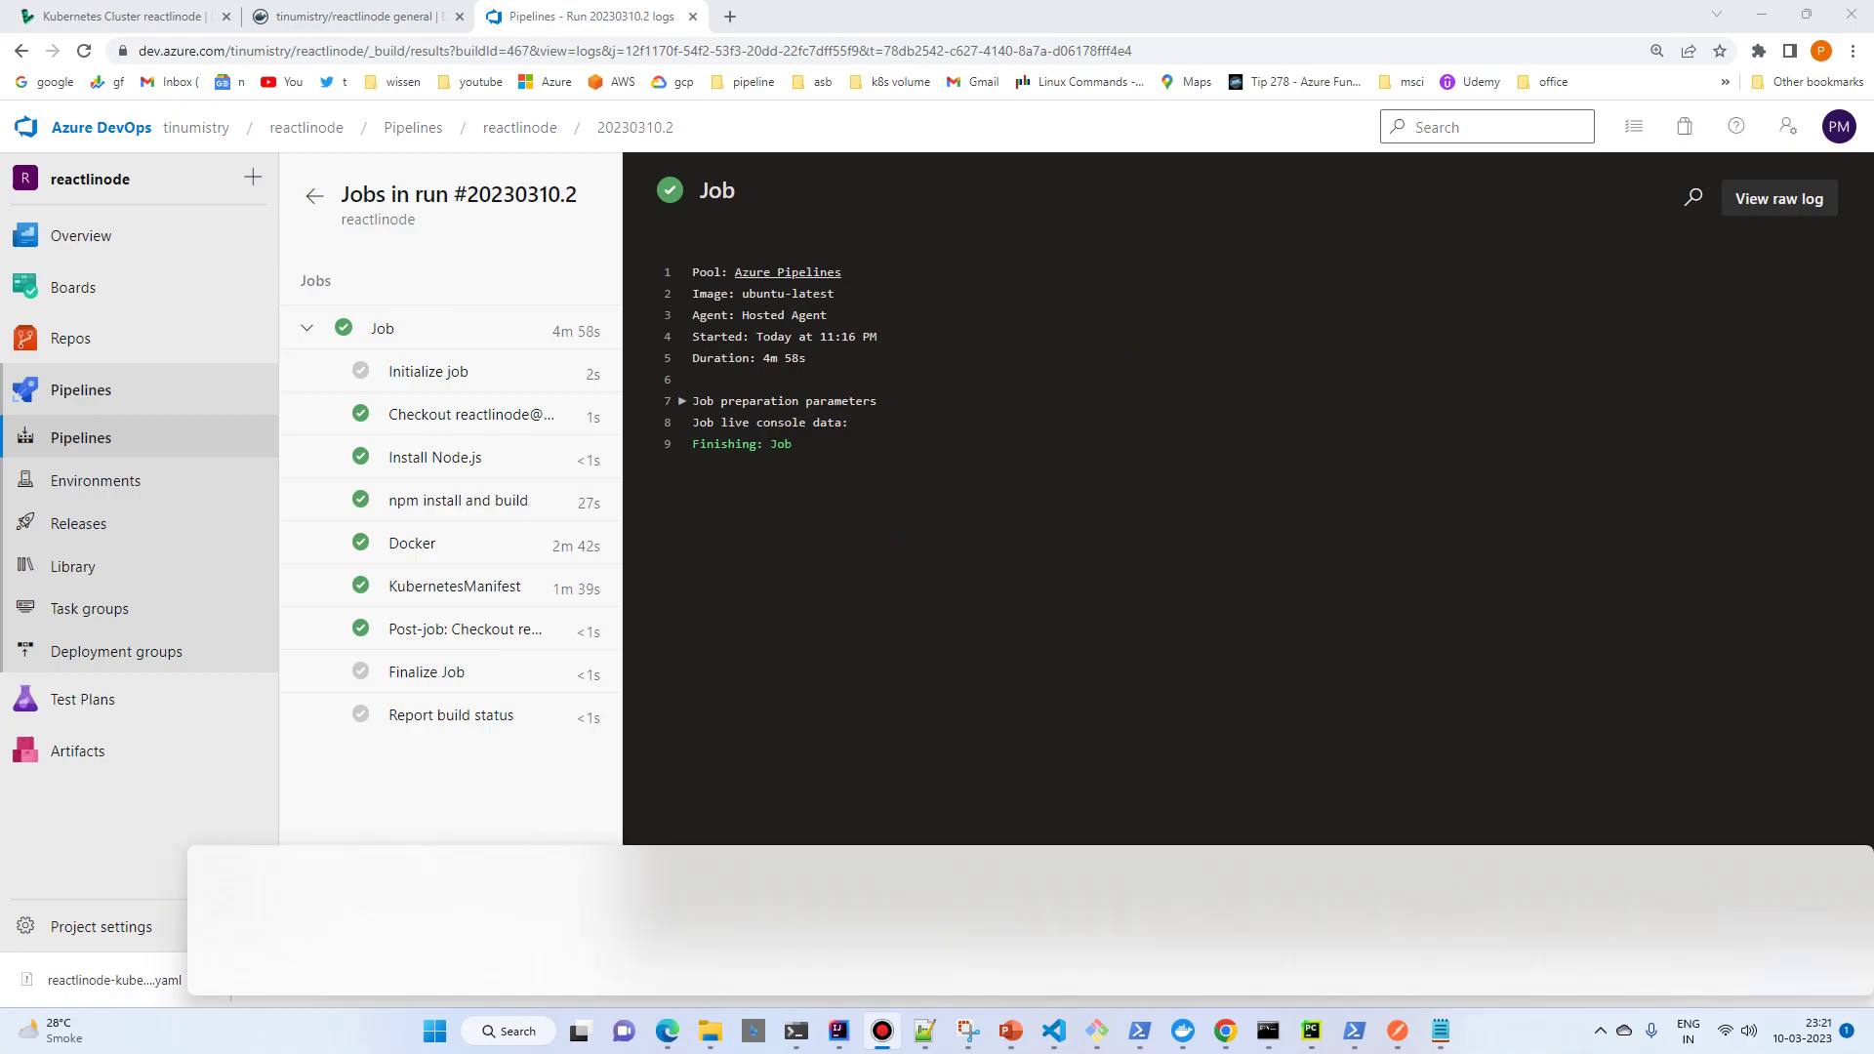
Switch to Command Prompt and clear the previous output from the screen.
key(alt+Tab)
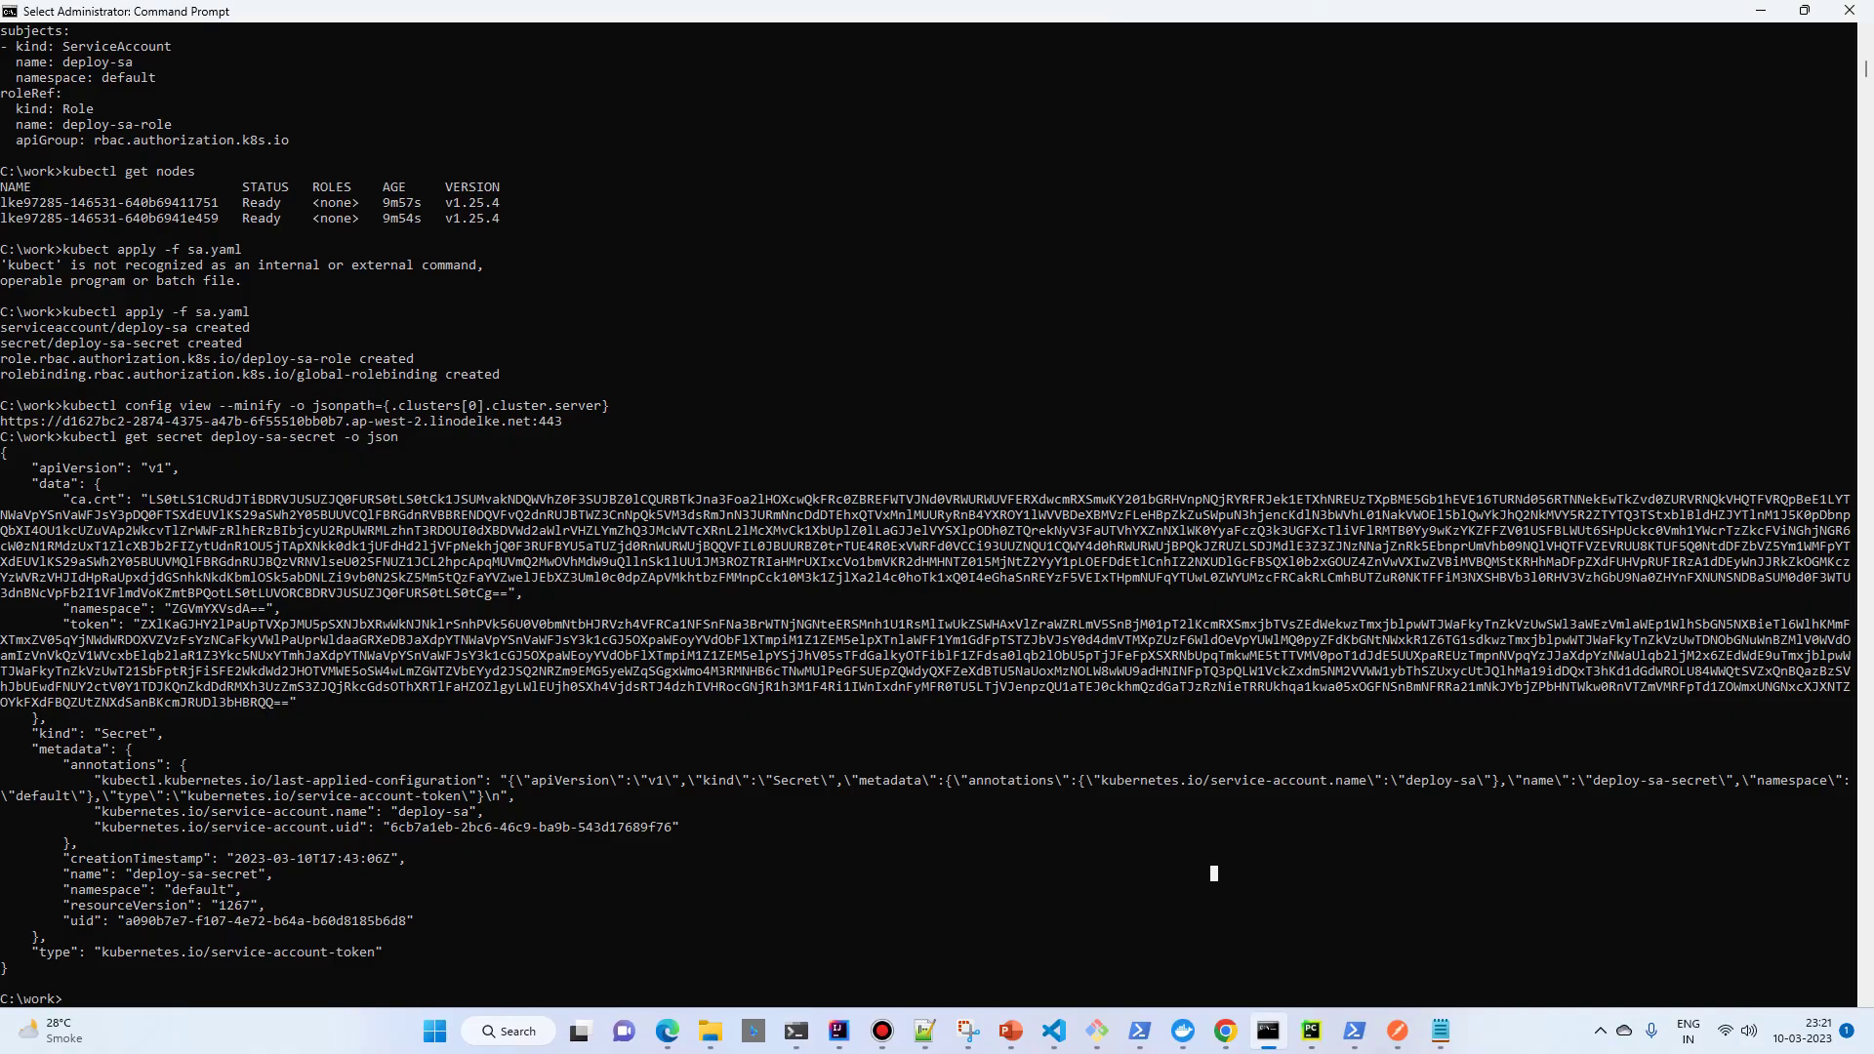
text(kubectl)
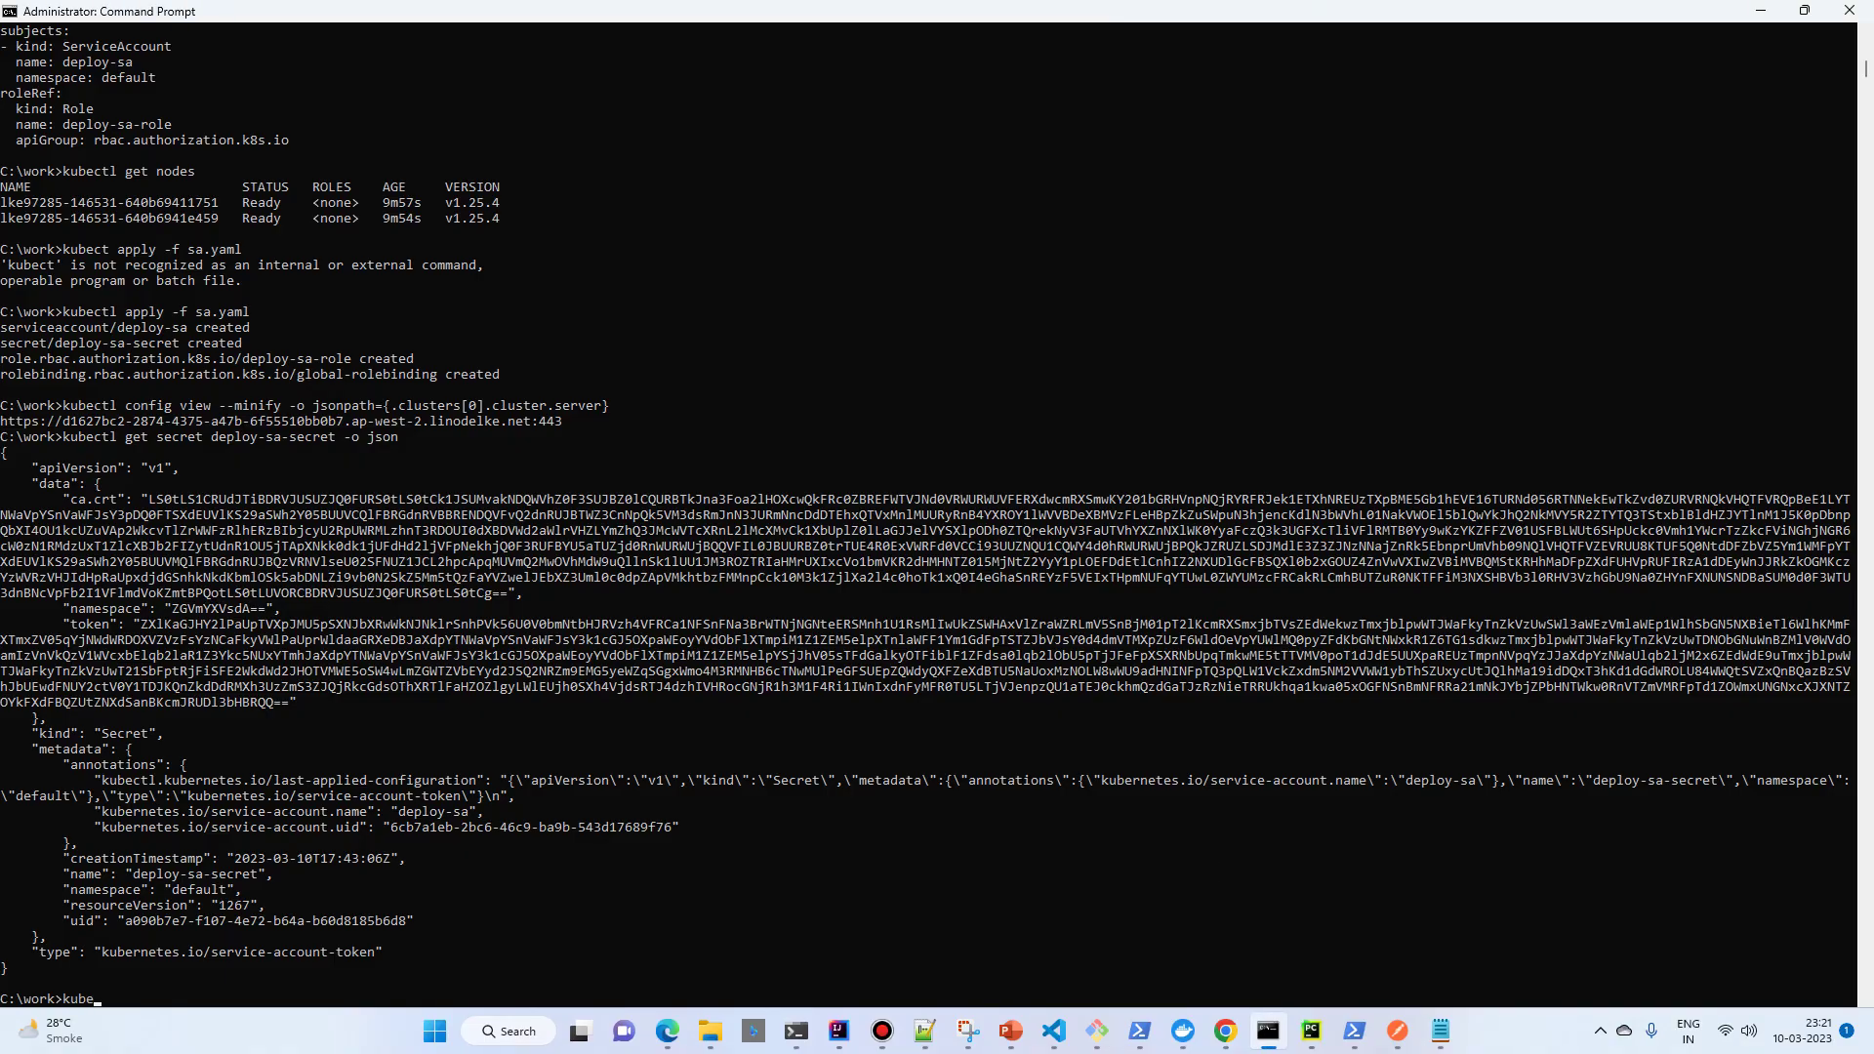
key(BackSpace)
key(BackSpace)
key(BackSpace)
key(BackSpace)
key(BackSpace)
key(BackSpace)
key(BackSpace)
text(clear)
key(Return)
List all resources in the cluster's default namespace with kubectl get all and look through the output.
text(k)
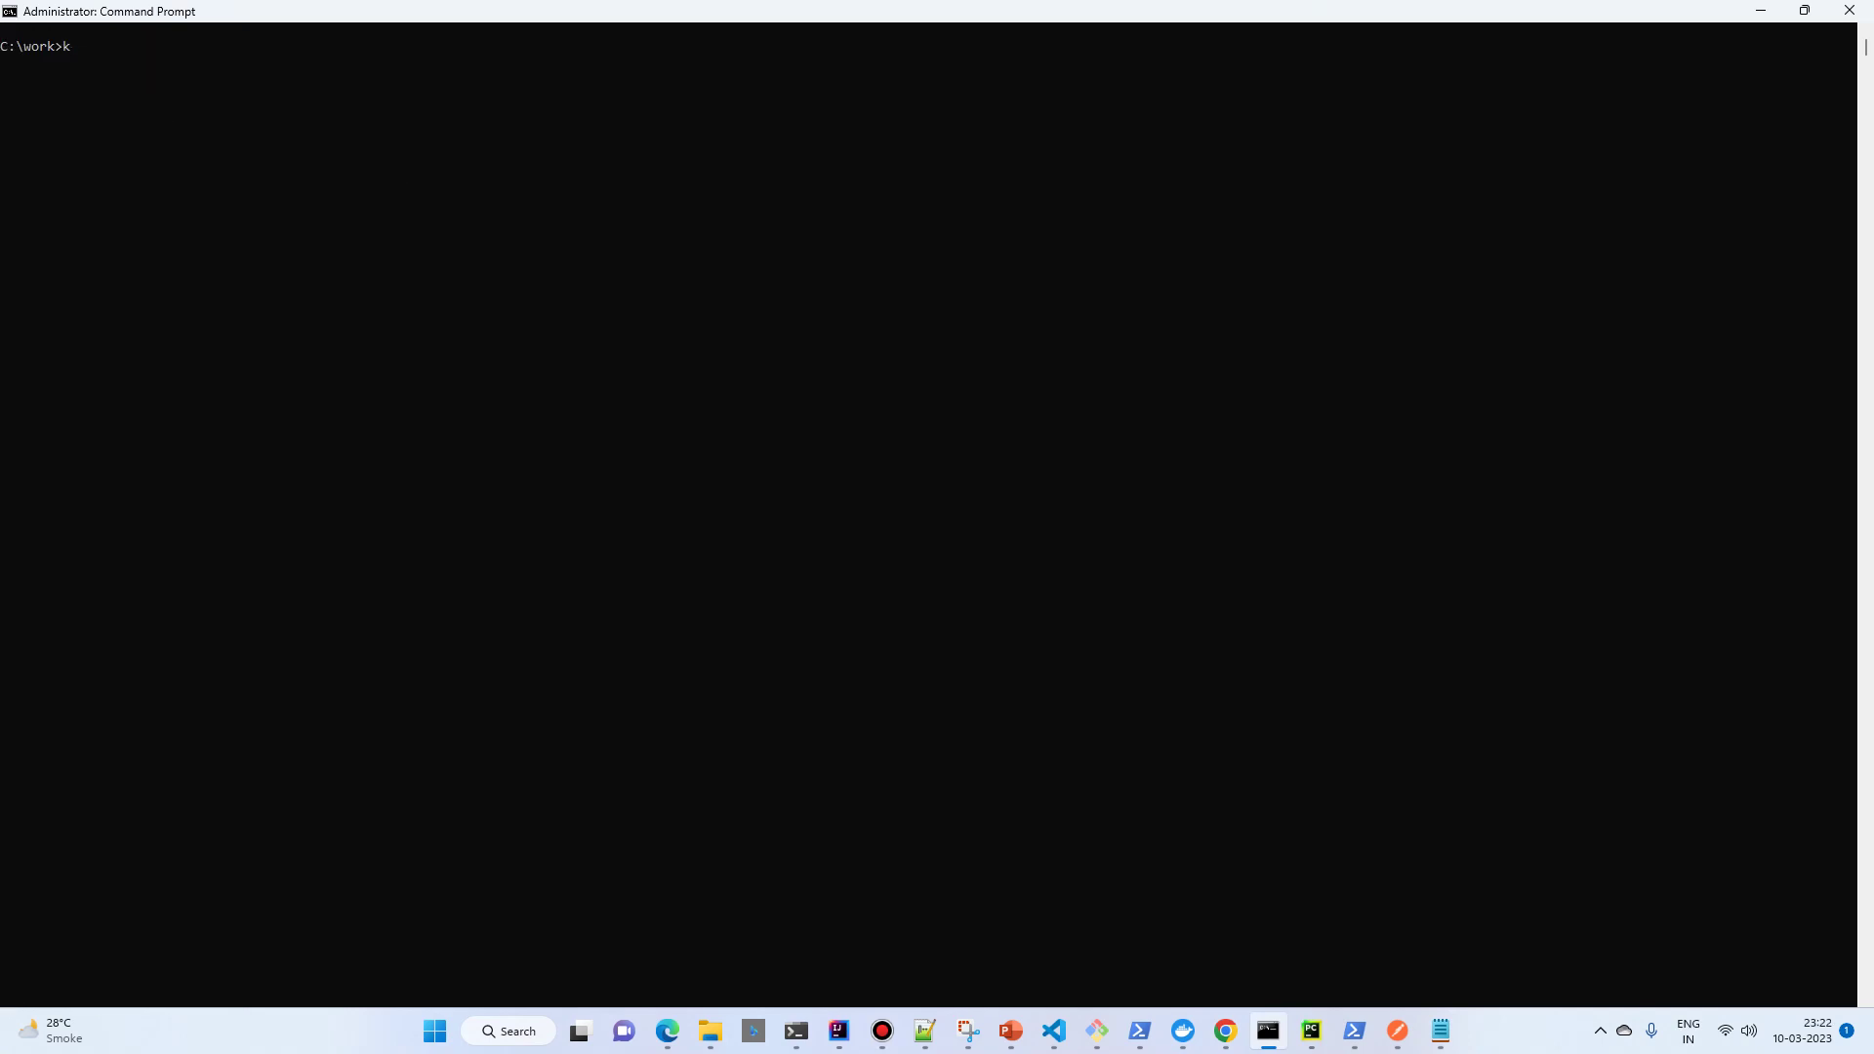
text(ubectl get all)
key(Return)
scroll(927, 518, down, 2)
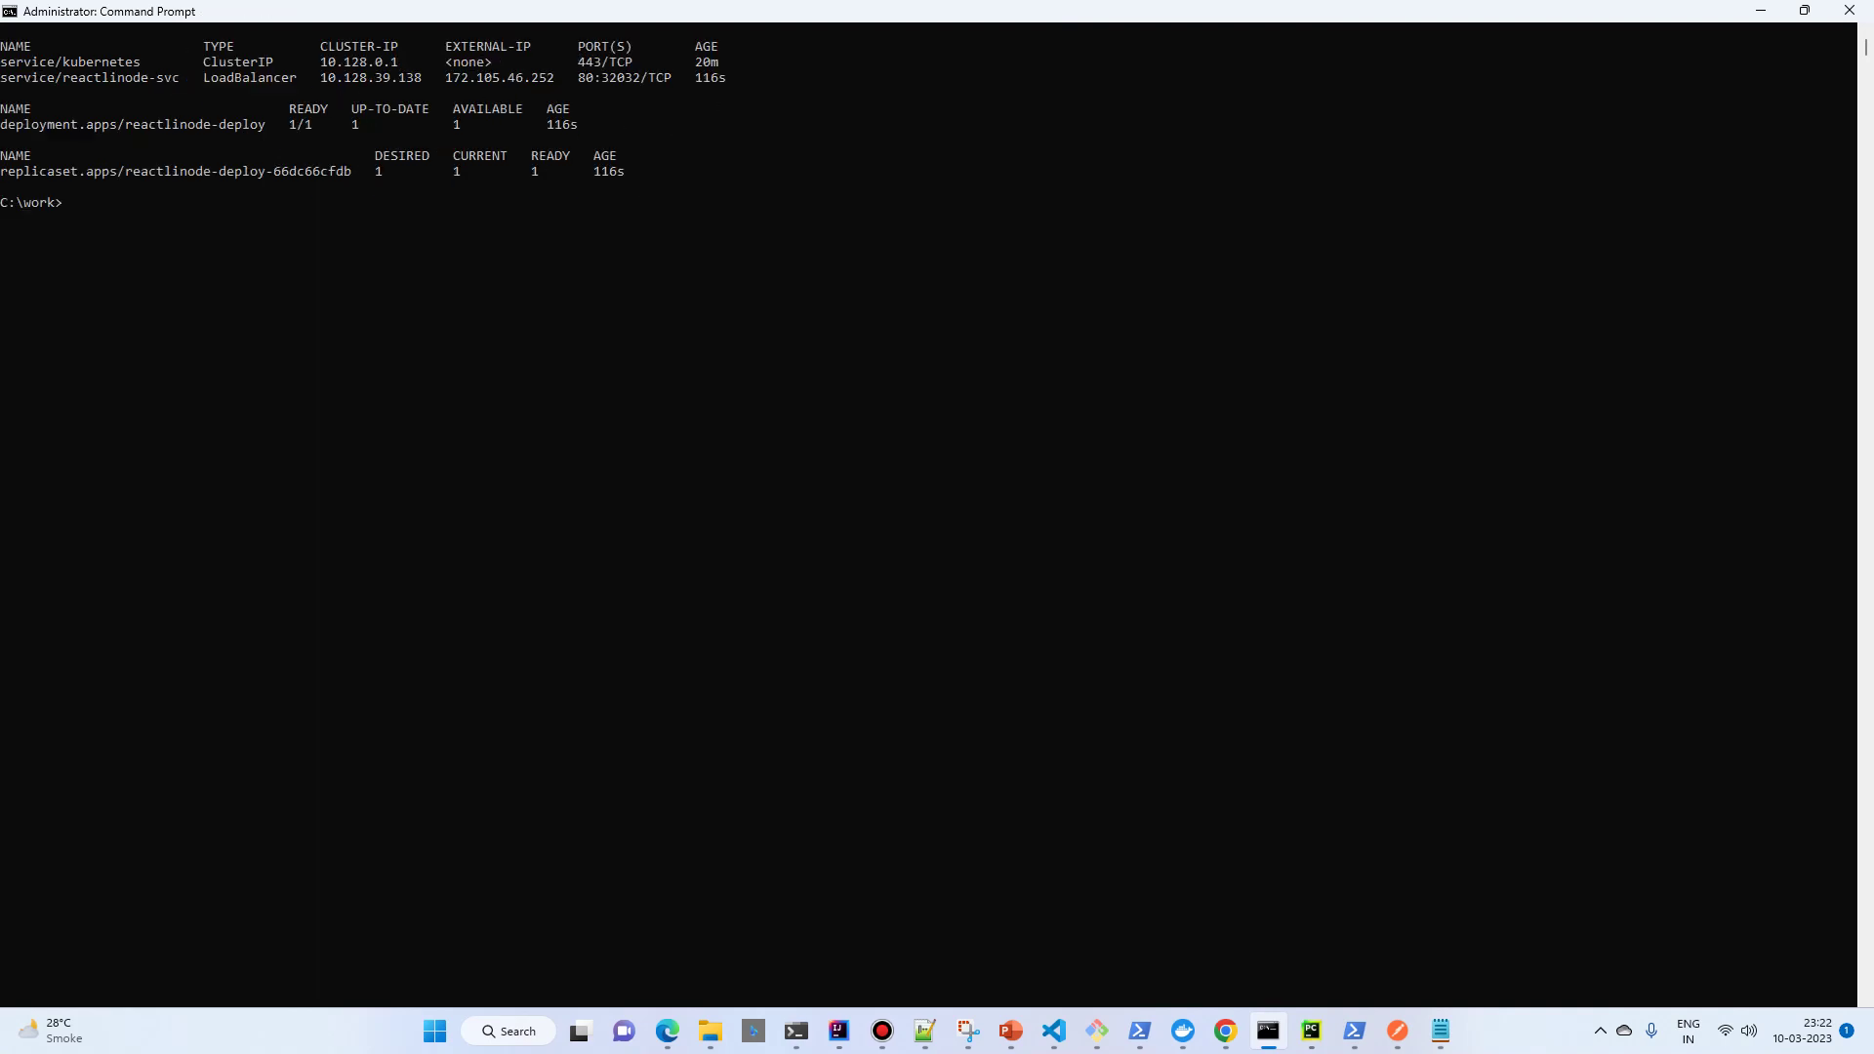
scroll(928, 518, up, 2)
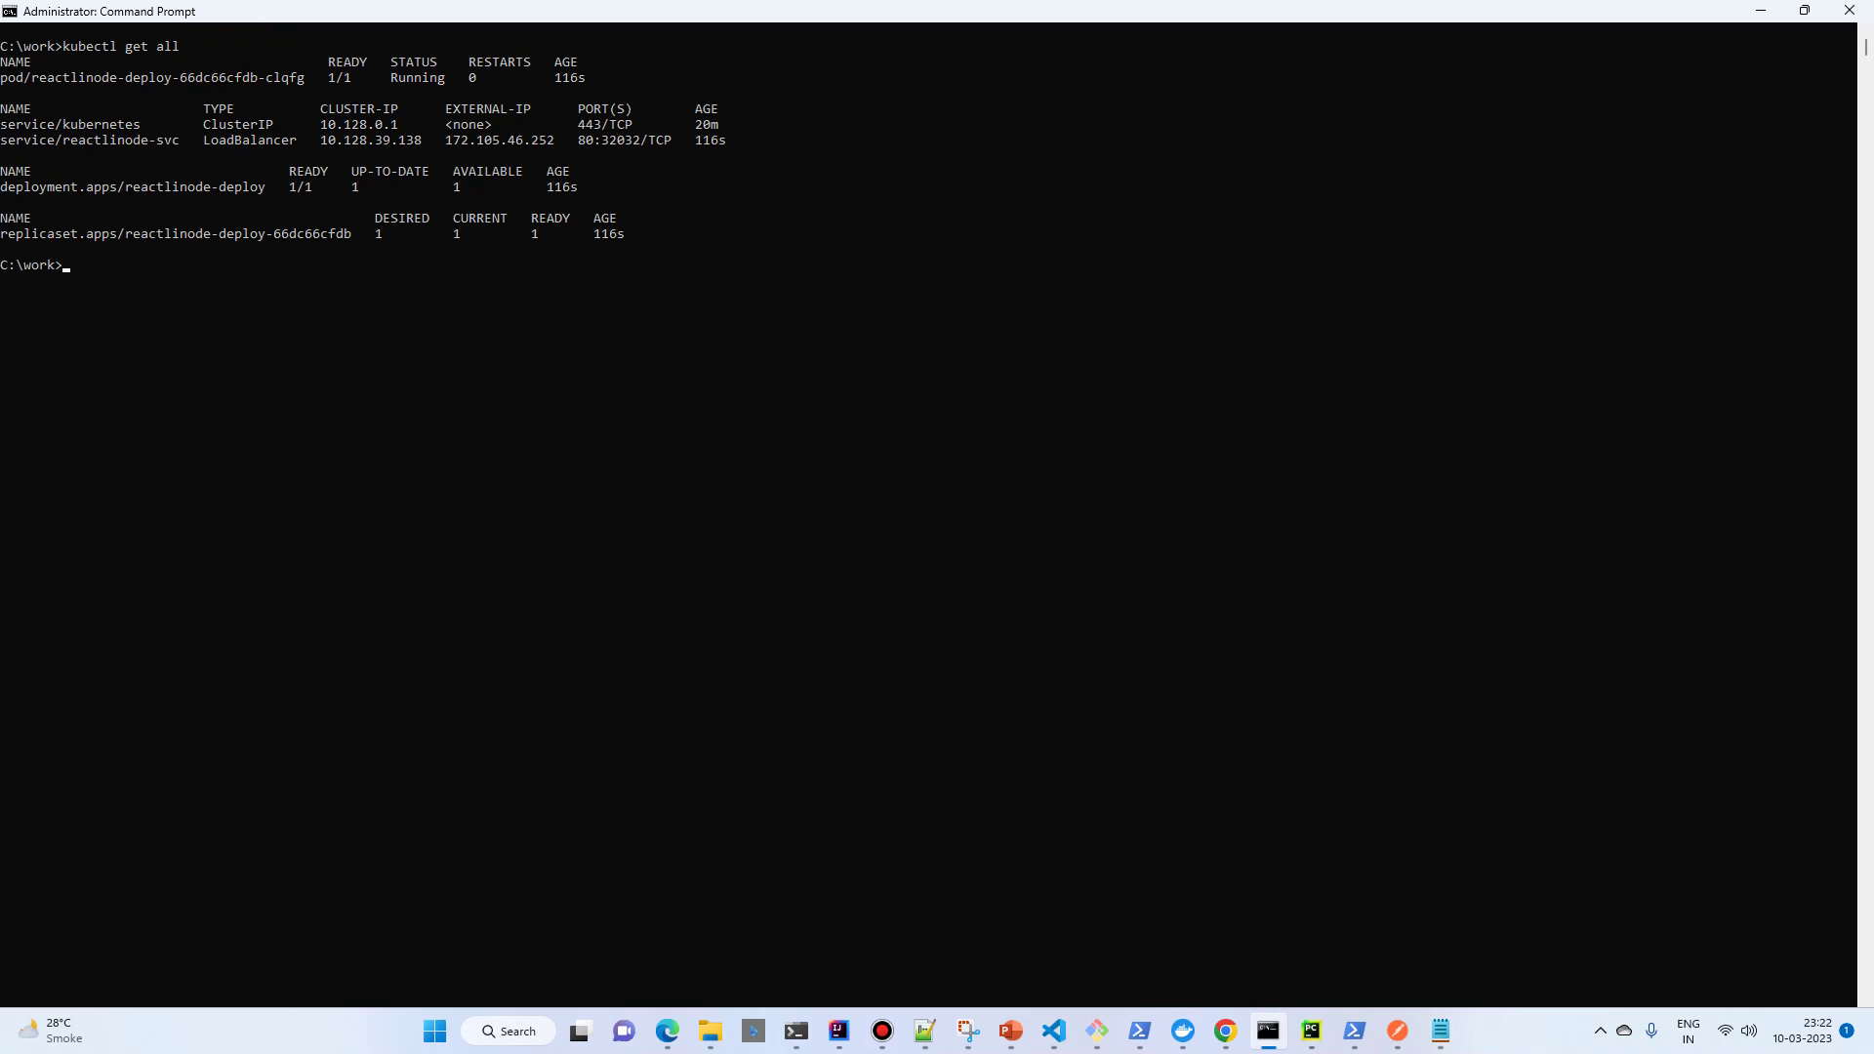
Check the reactlinode-svc and reactlinode-deploy entries and copy the external IP of reactlinode-svc.
drag(2, 140, 367, 140)
drag(2, 186, 289, 187)
click(285, 374)
drag(447, 139, 553, 139)
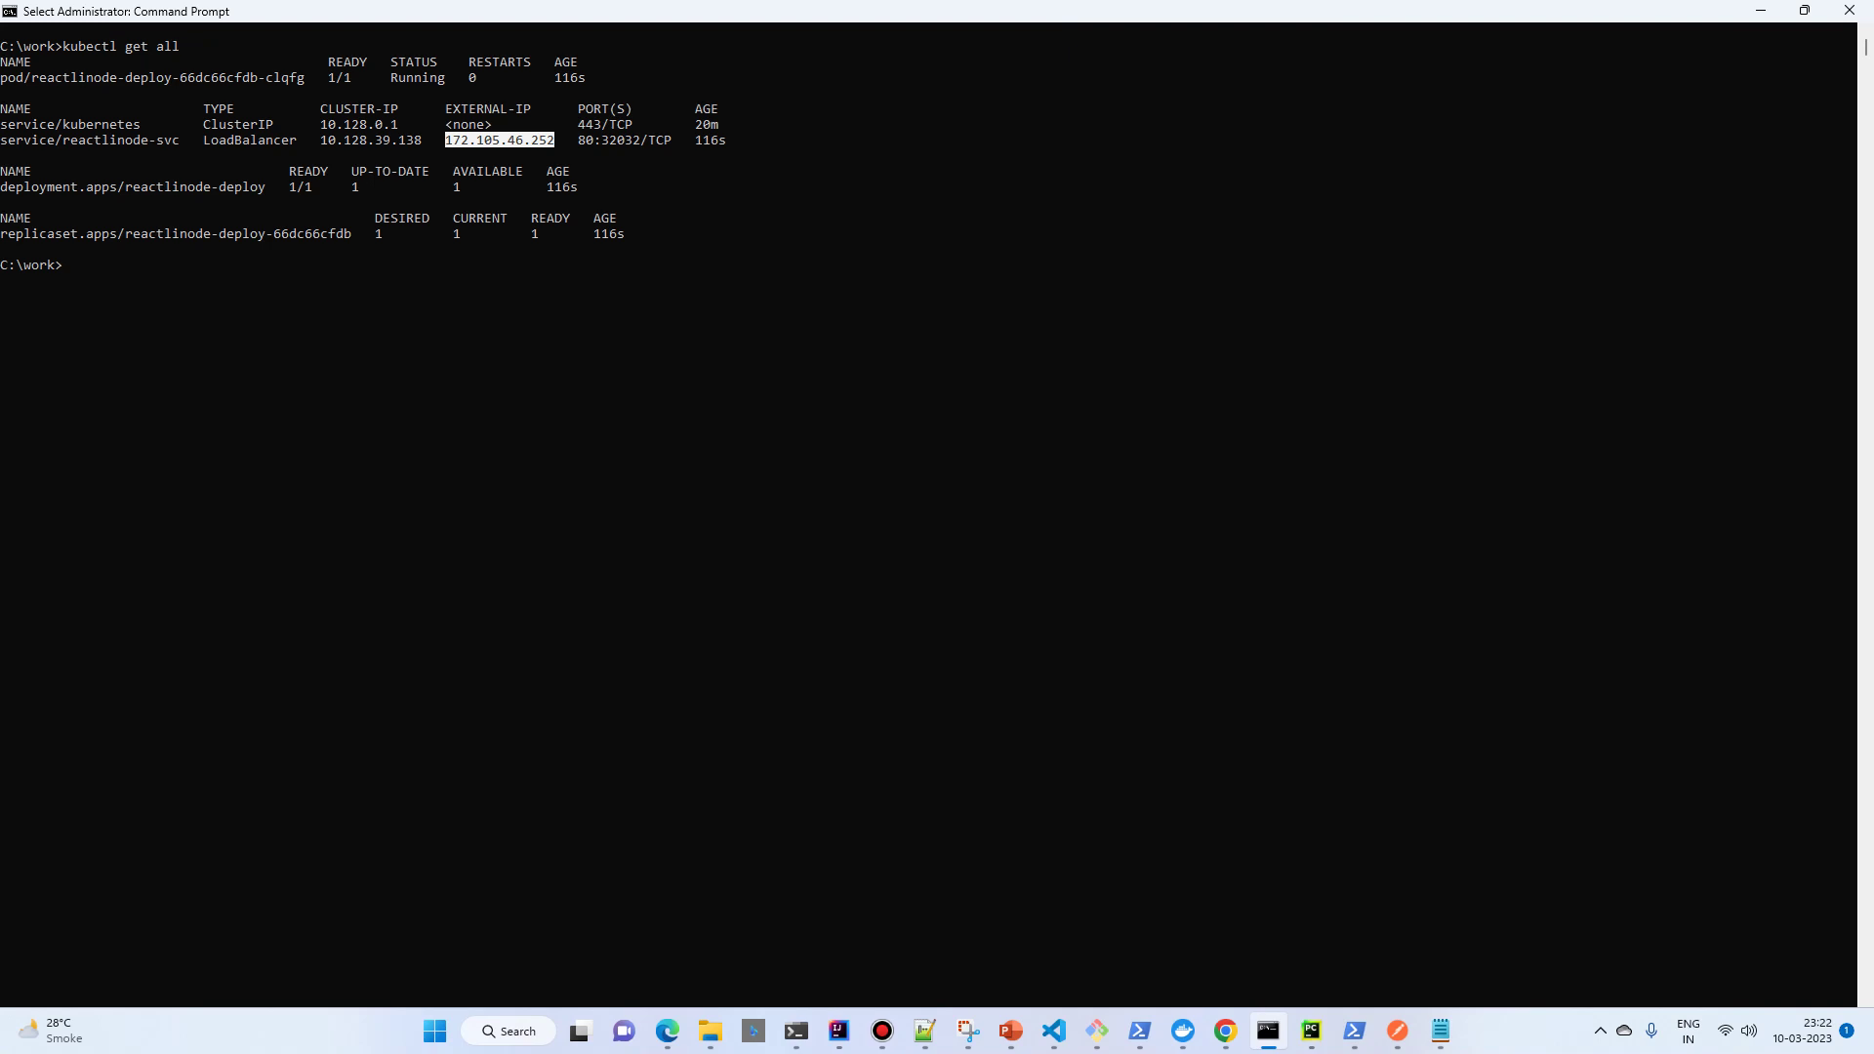
key(ctrl+c)
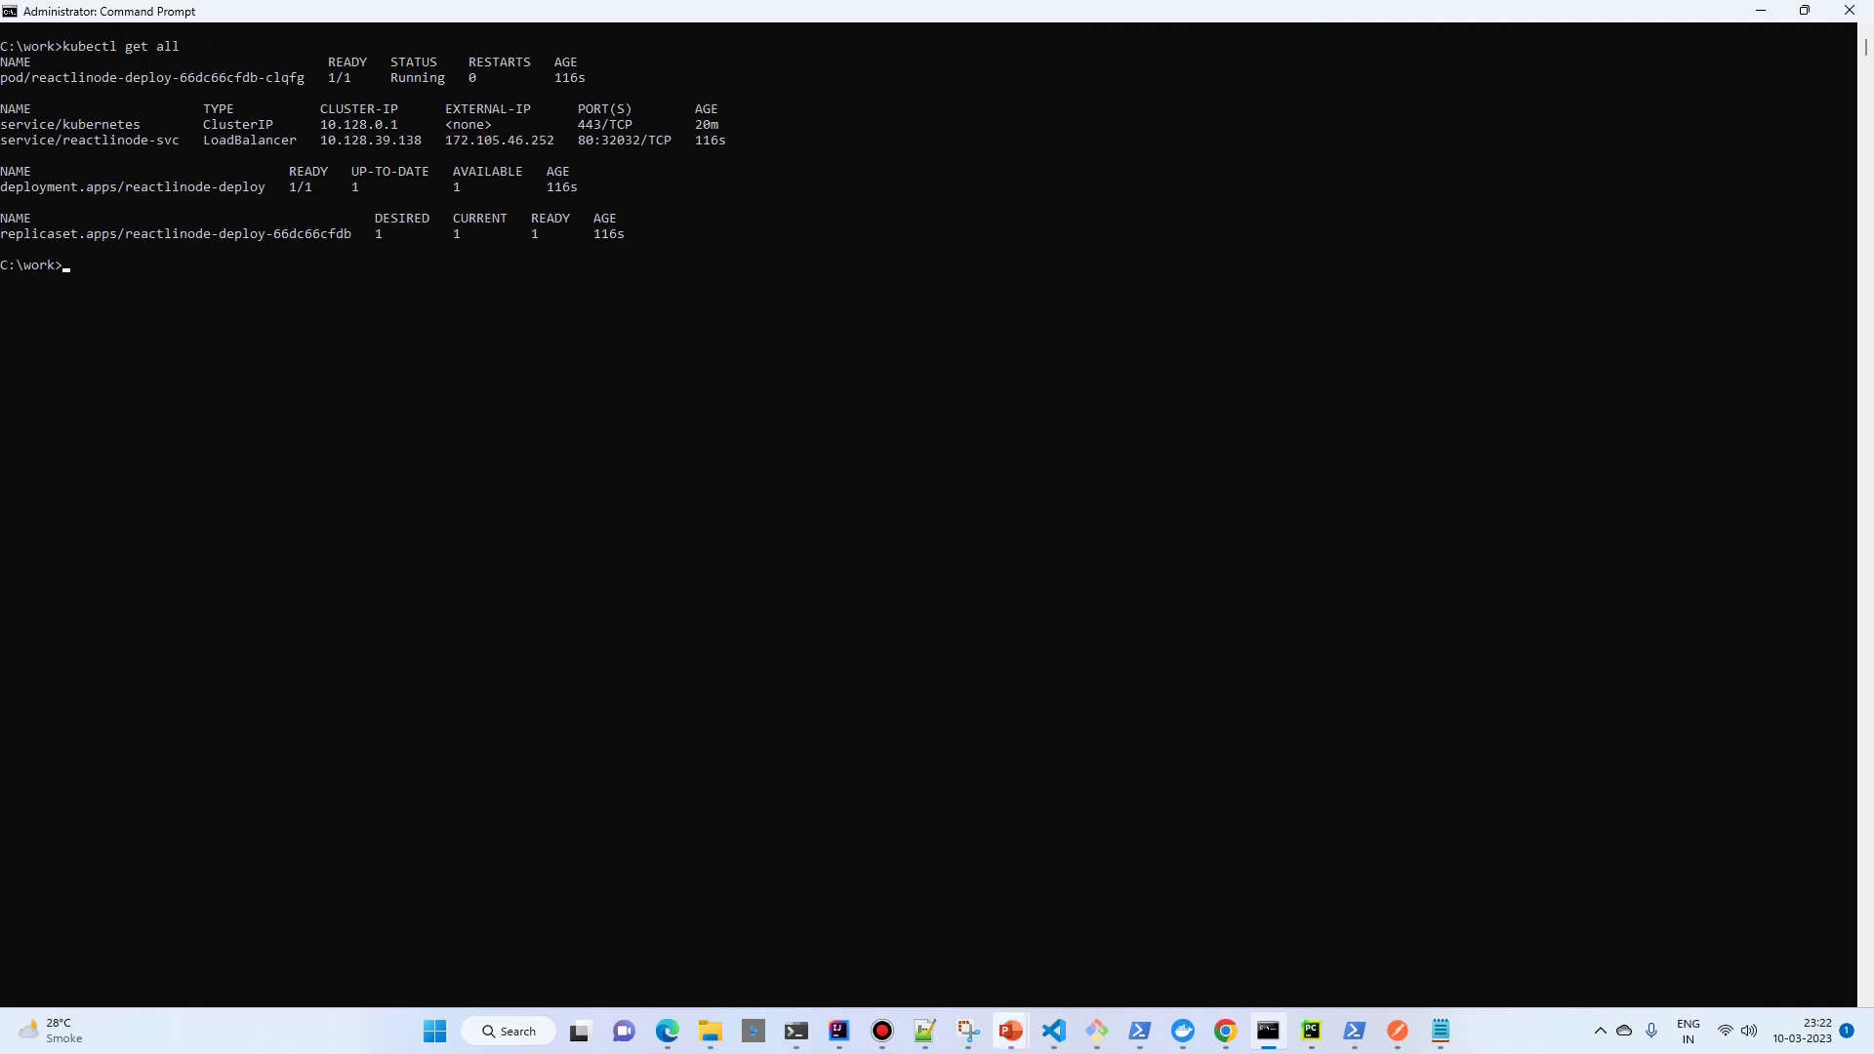
Switch to Chrome and open the Kubernetes Dashboard from the reactlinode cluster's Linode page.
mouse_move(1225, 1031)
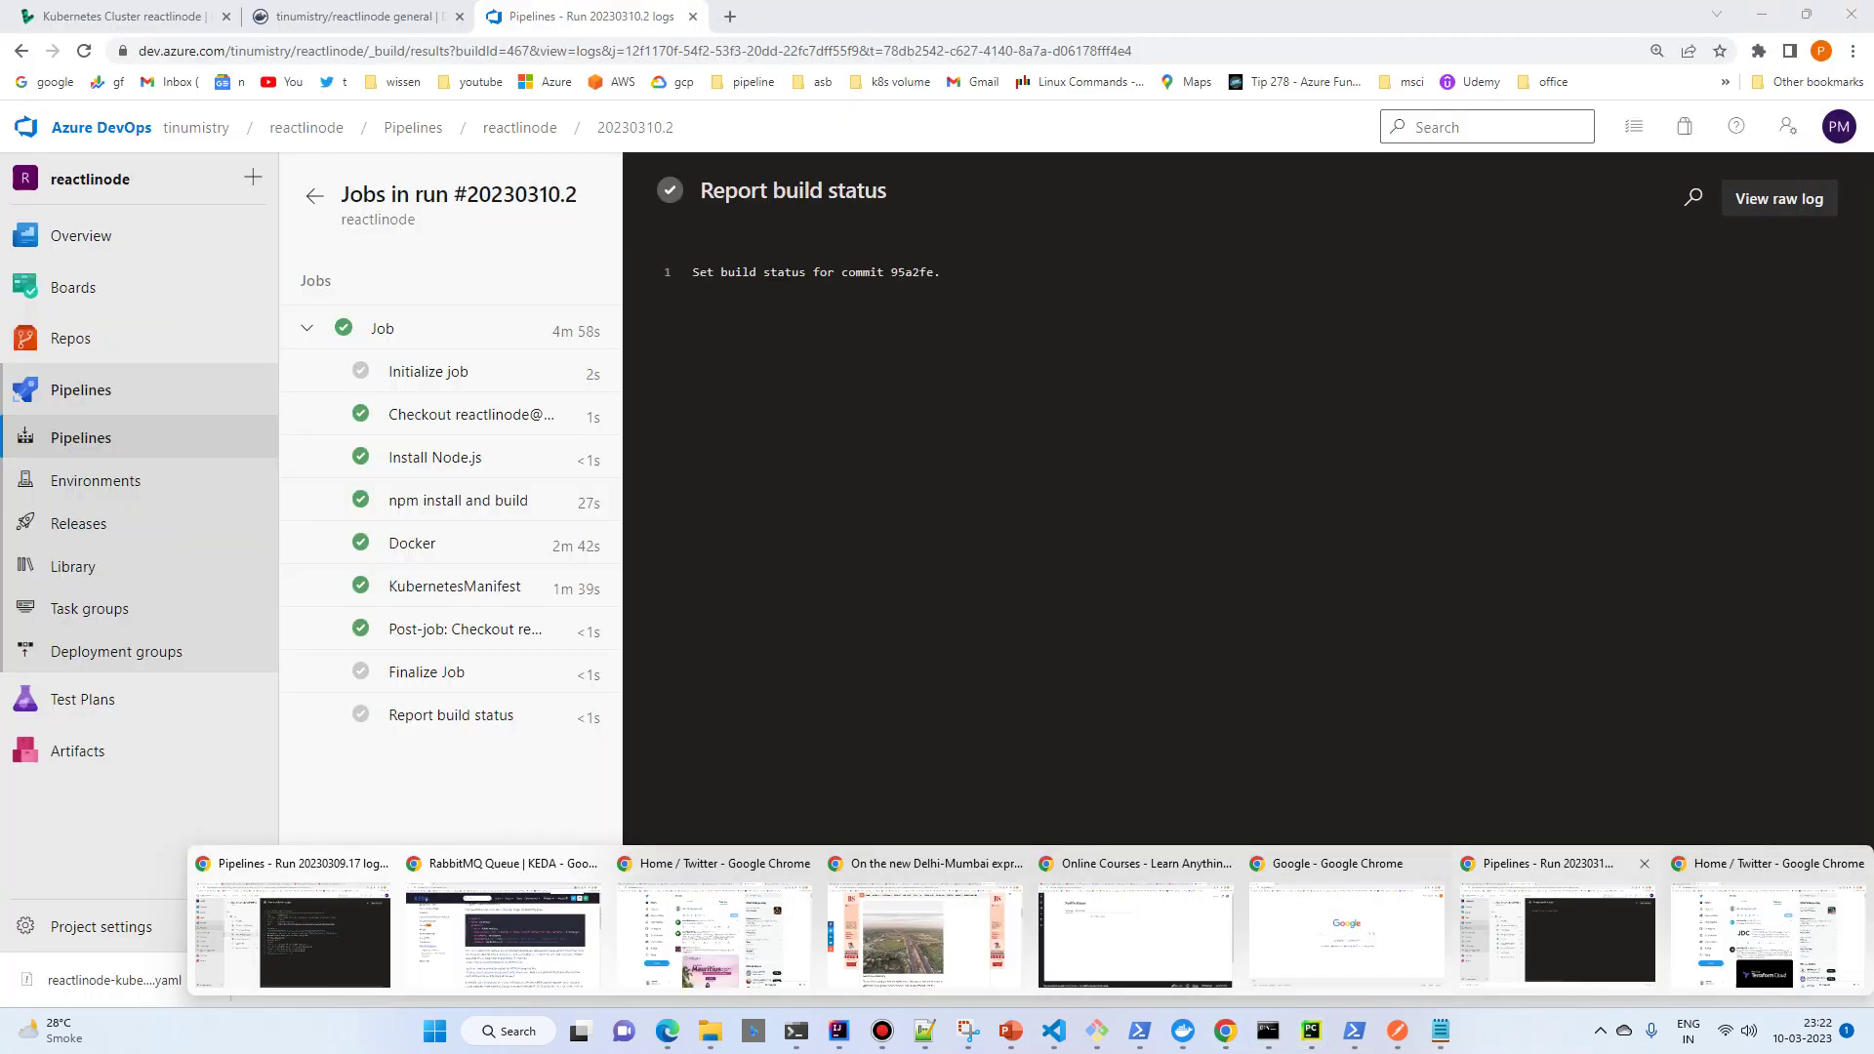
click(1562, 918)
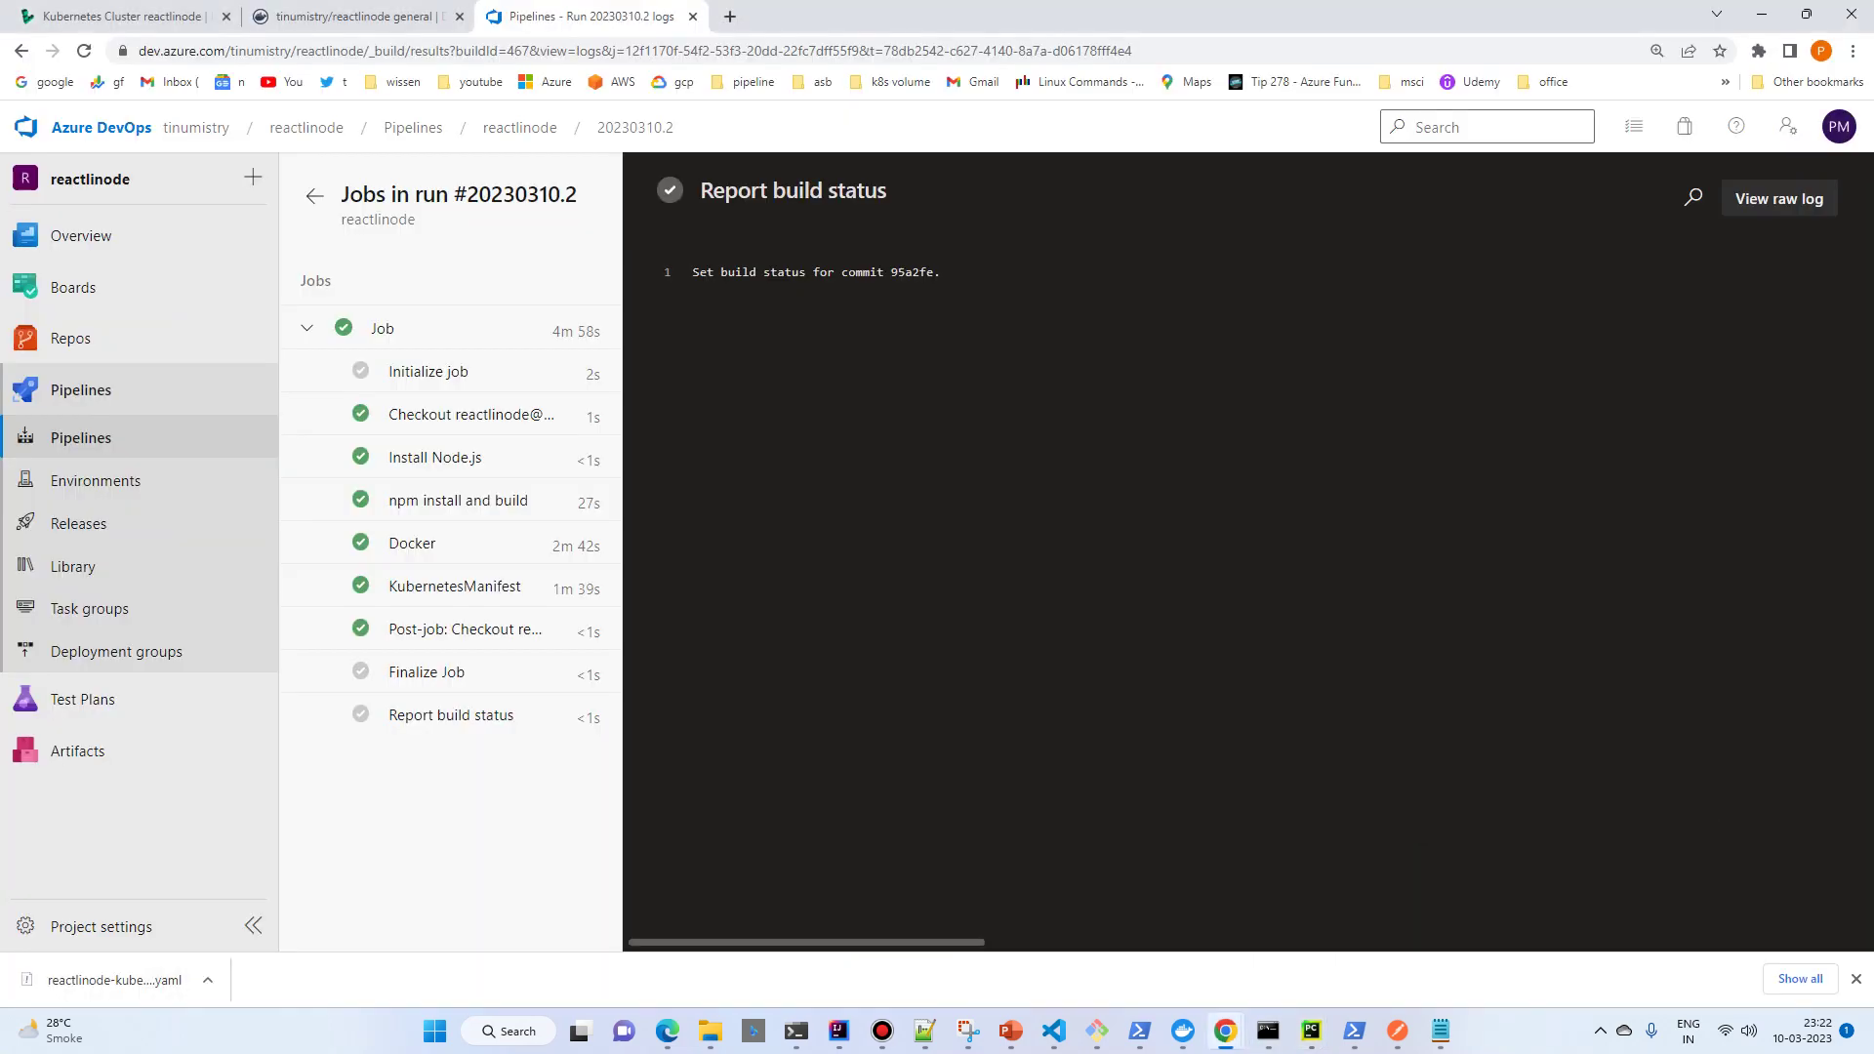
key(ctrl+Tab)
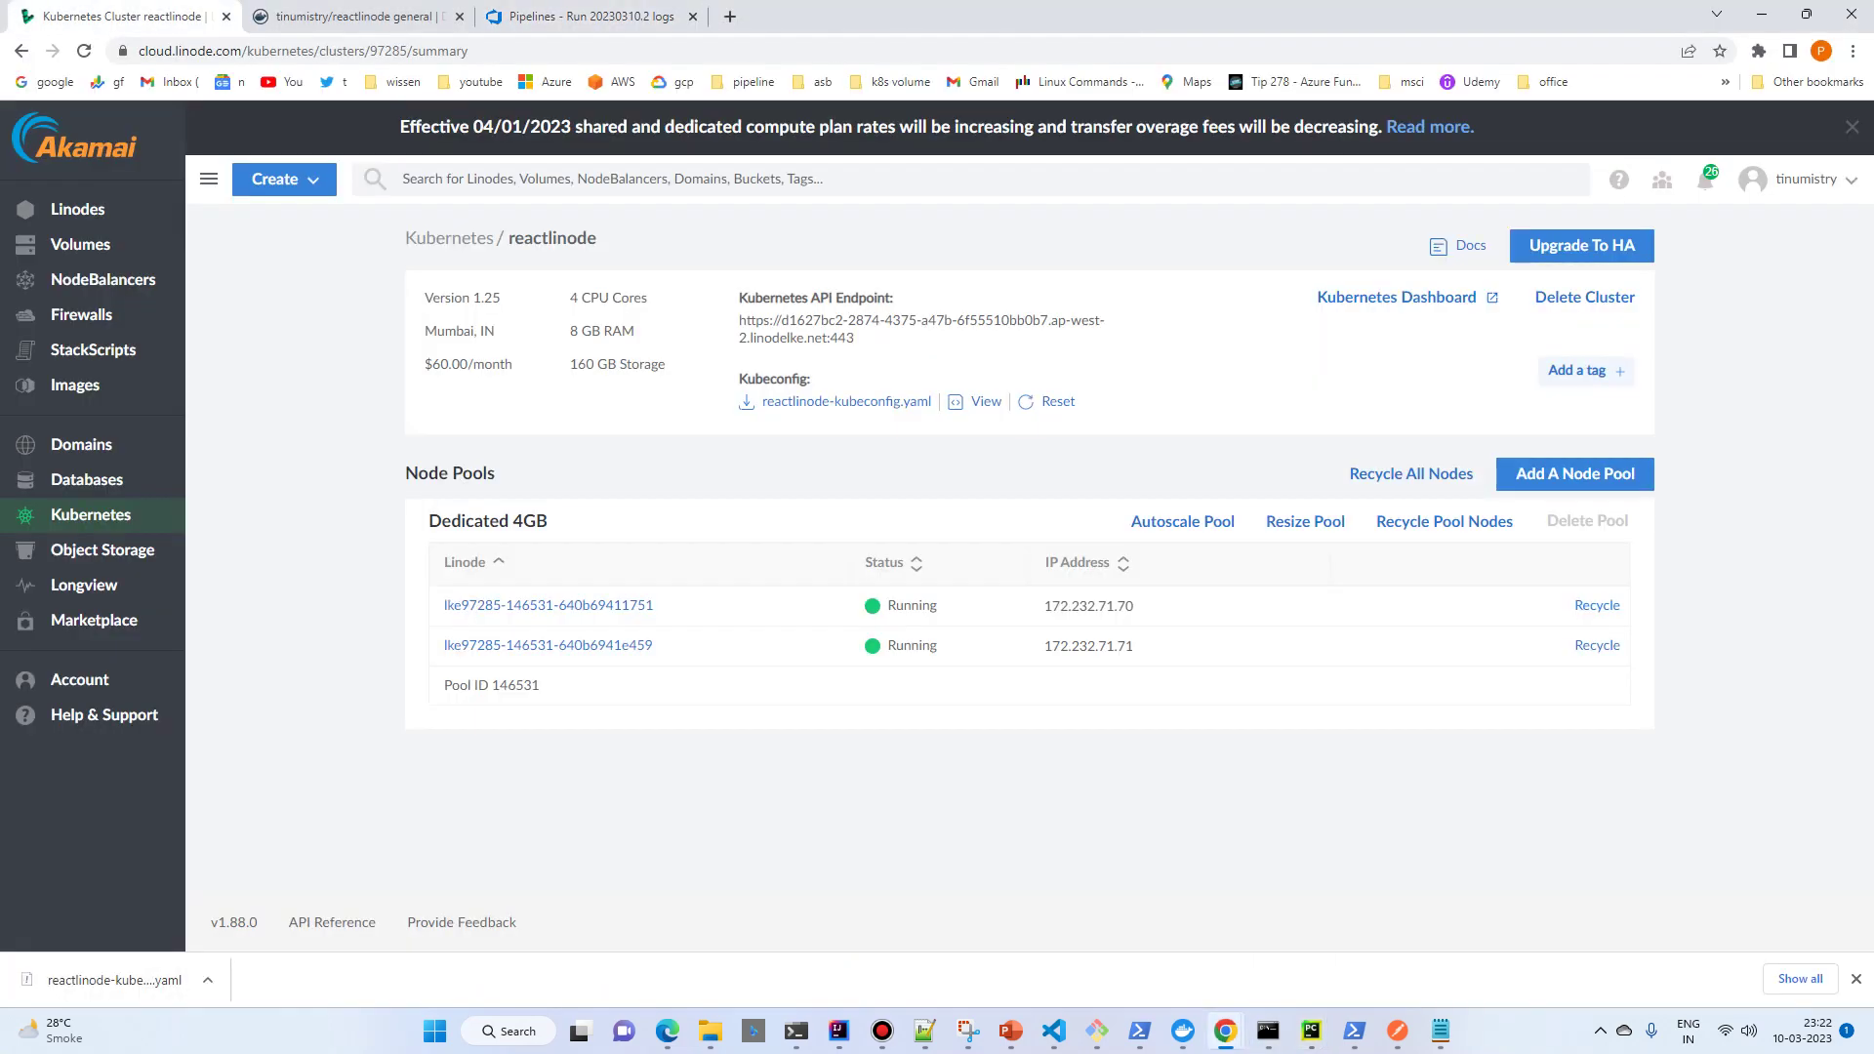
click(1396, 296)
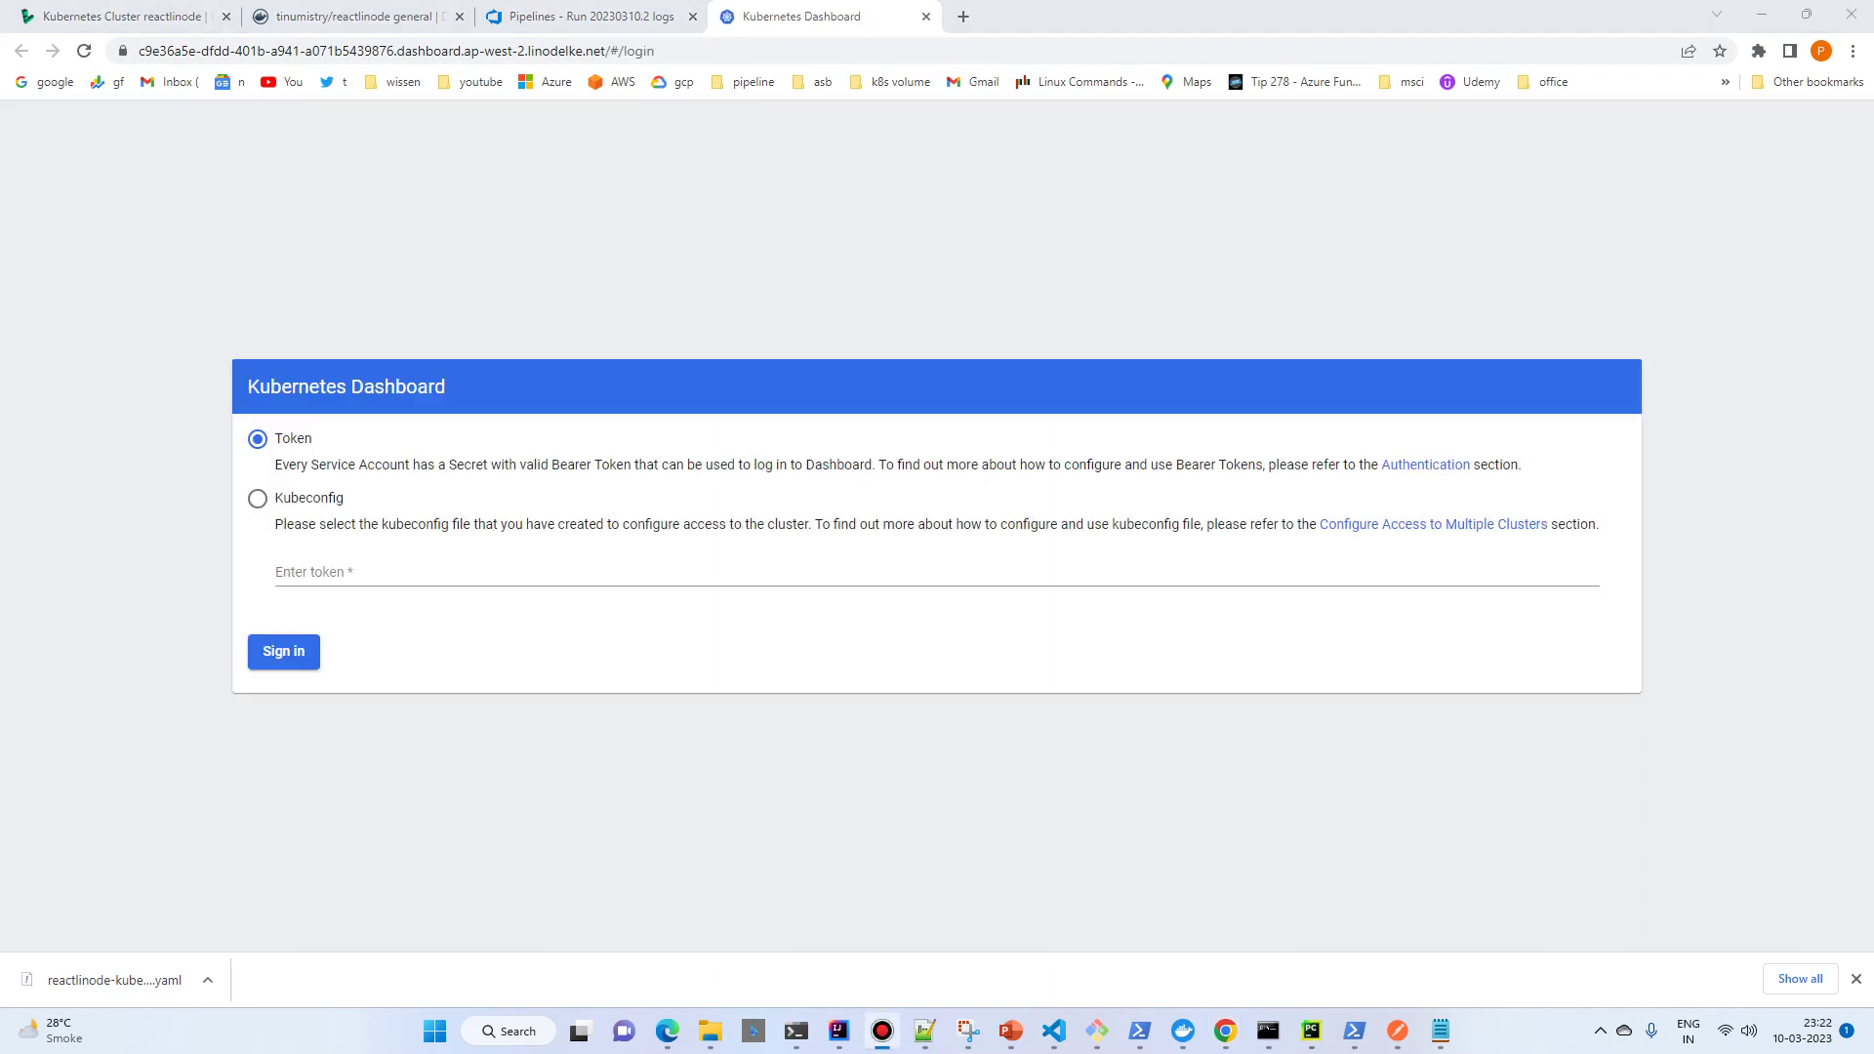
Sign in to the Kubernetes Dashboard with the Kubeconfig option, using the config file from C:\Users\Admin\.kube.
click(257, 498)
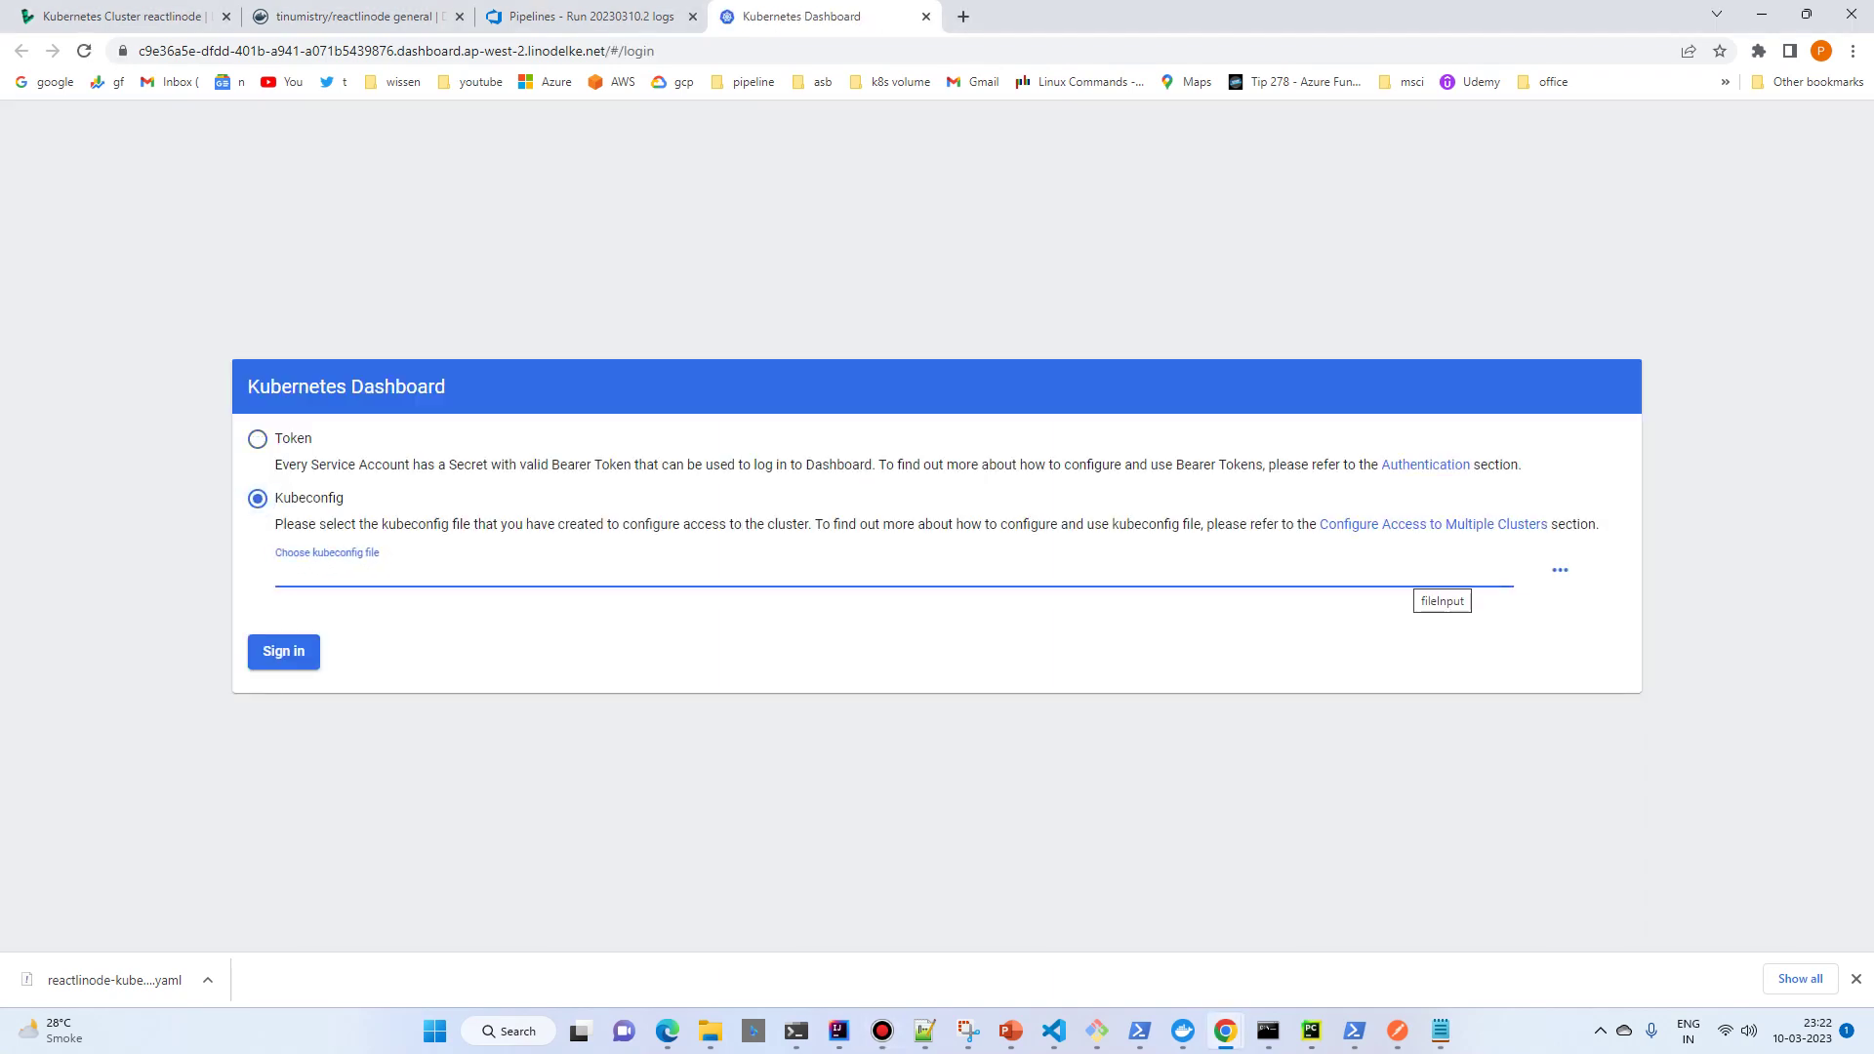
click(1559, 570)
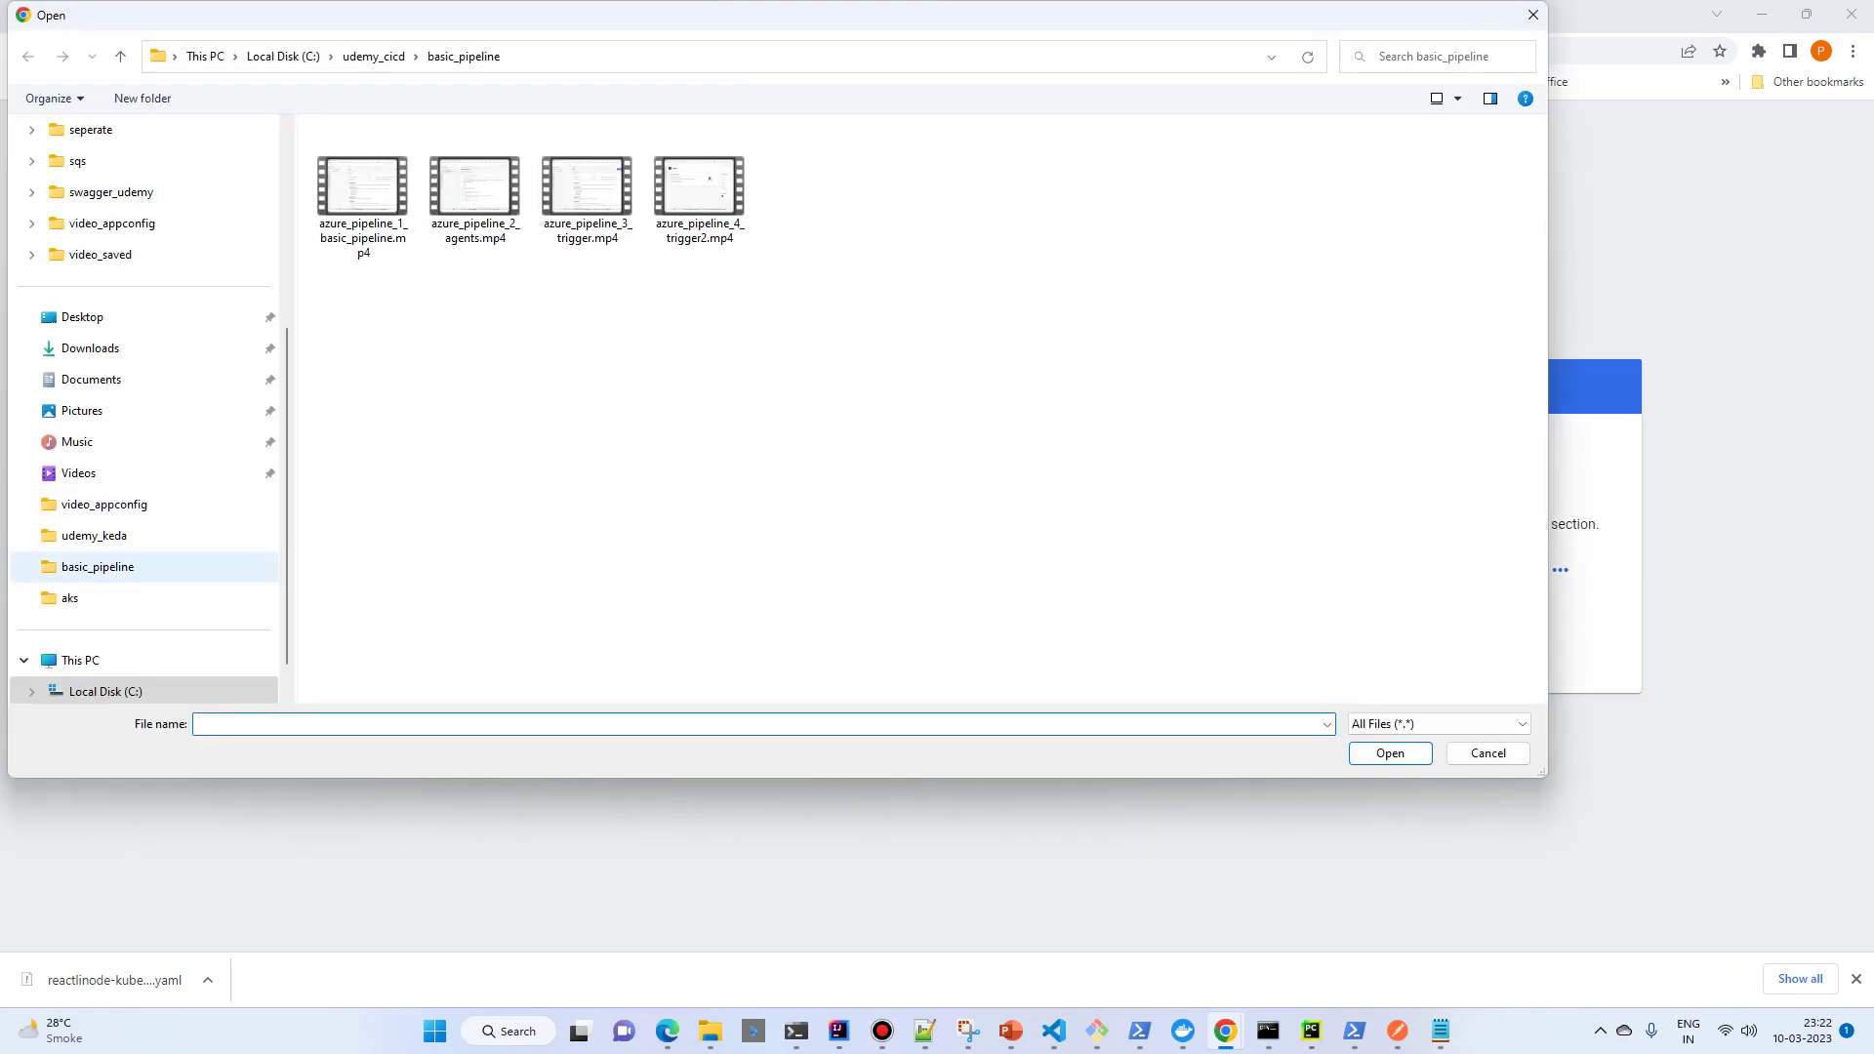
scroll(147, 535, down, 1)
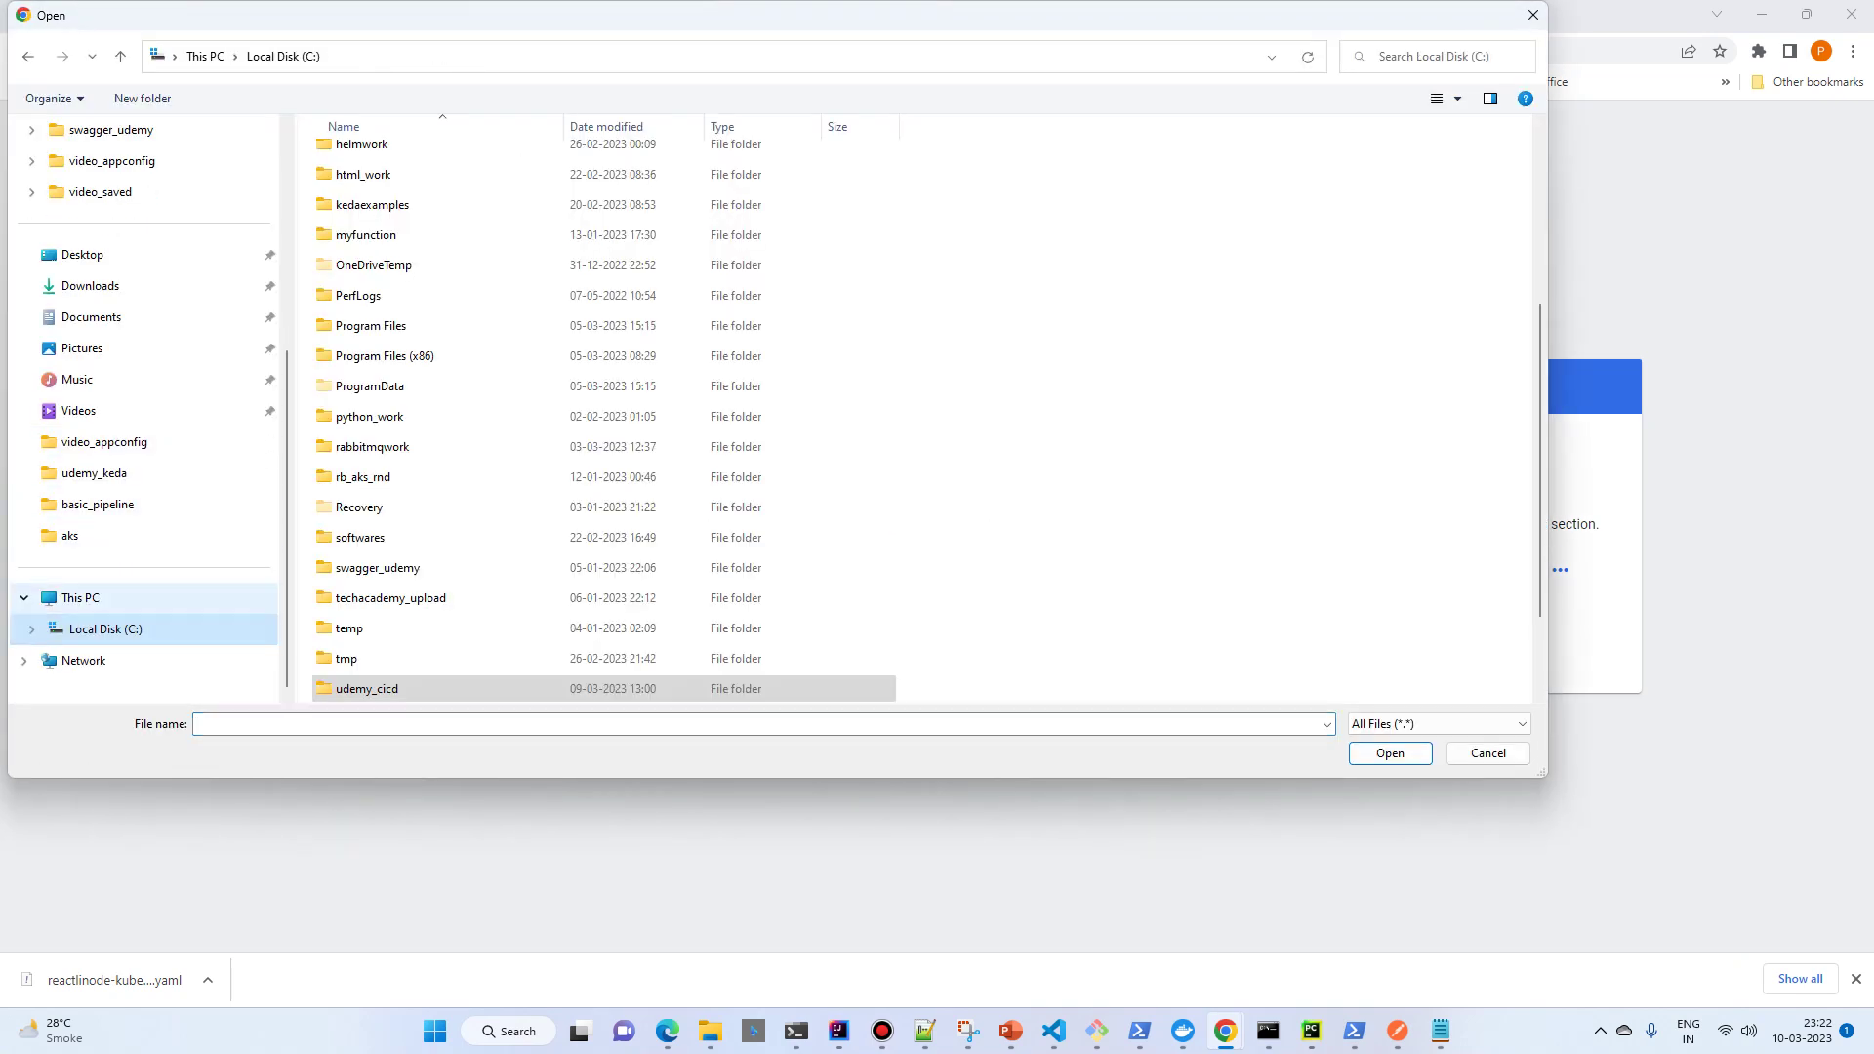
scroll(606, 420, down, 2)
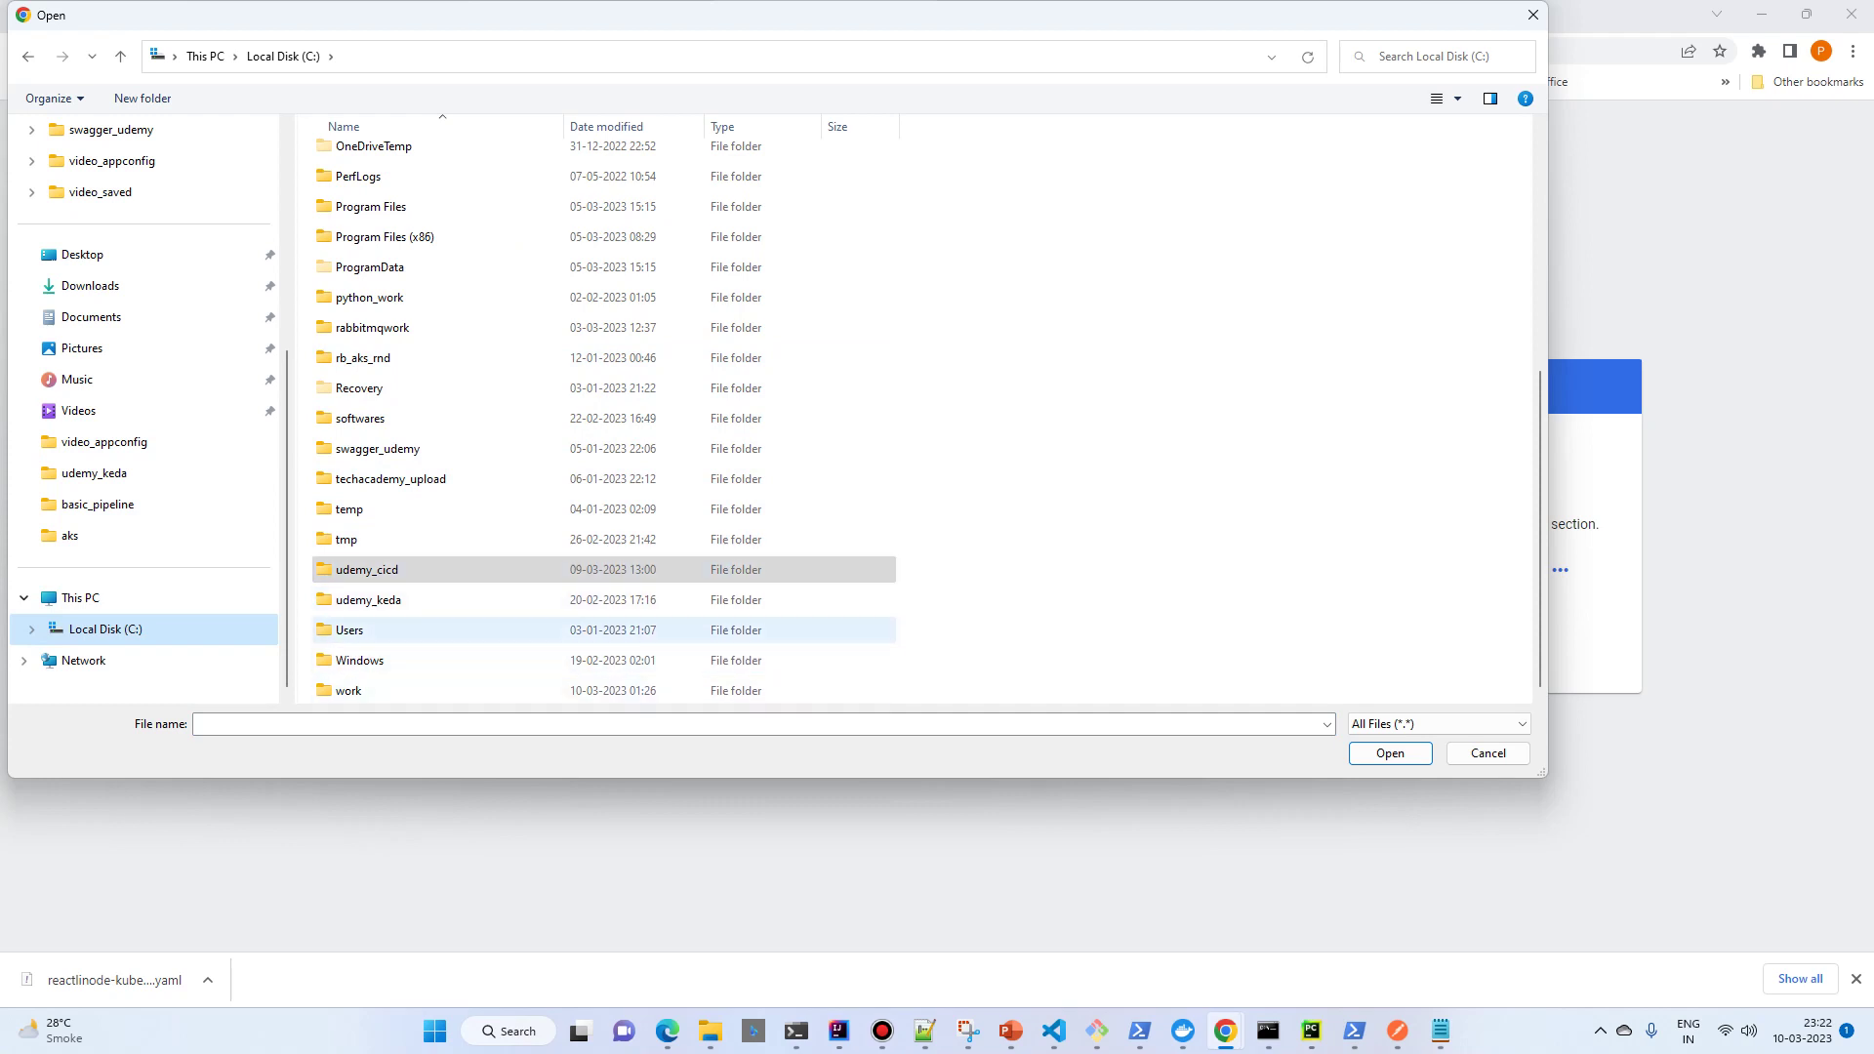
double_click(349, 629)
double_click(351, 157)
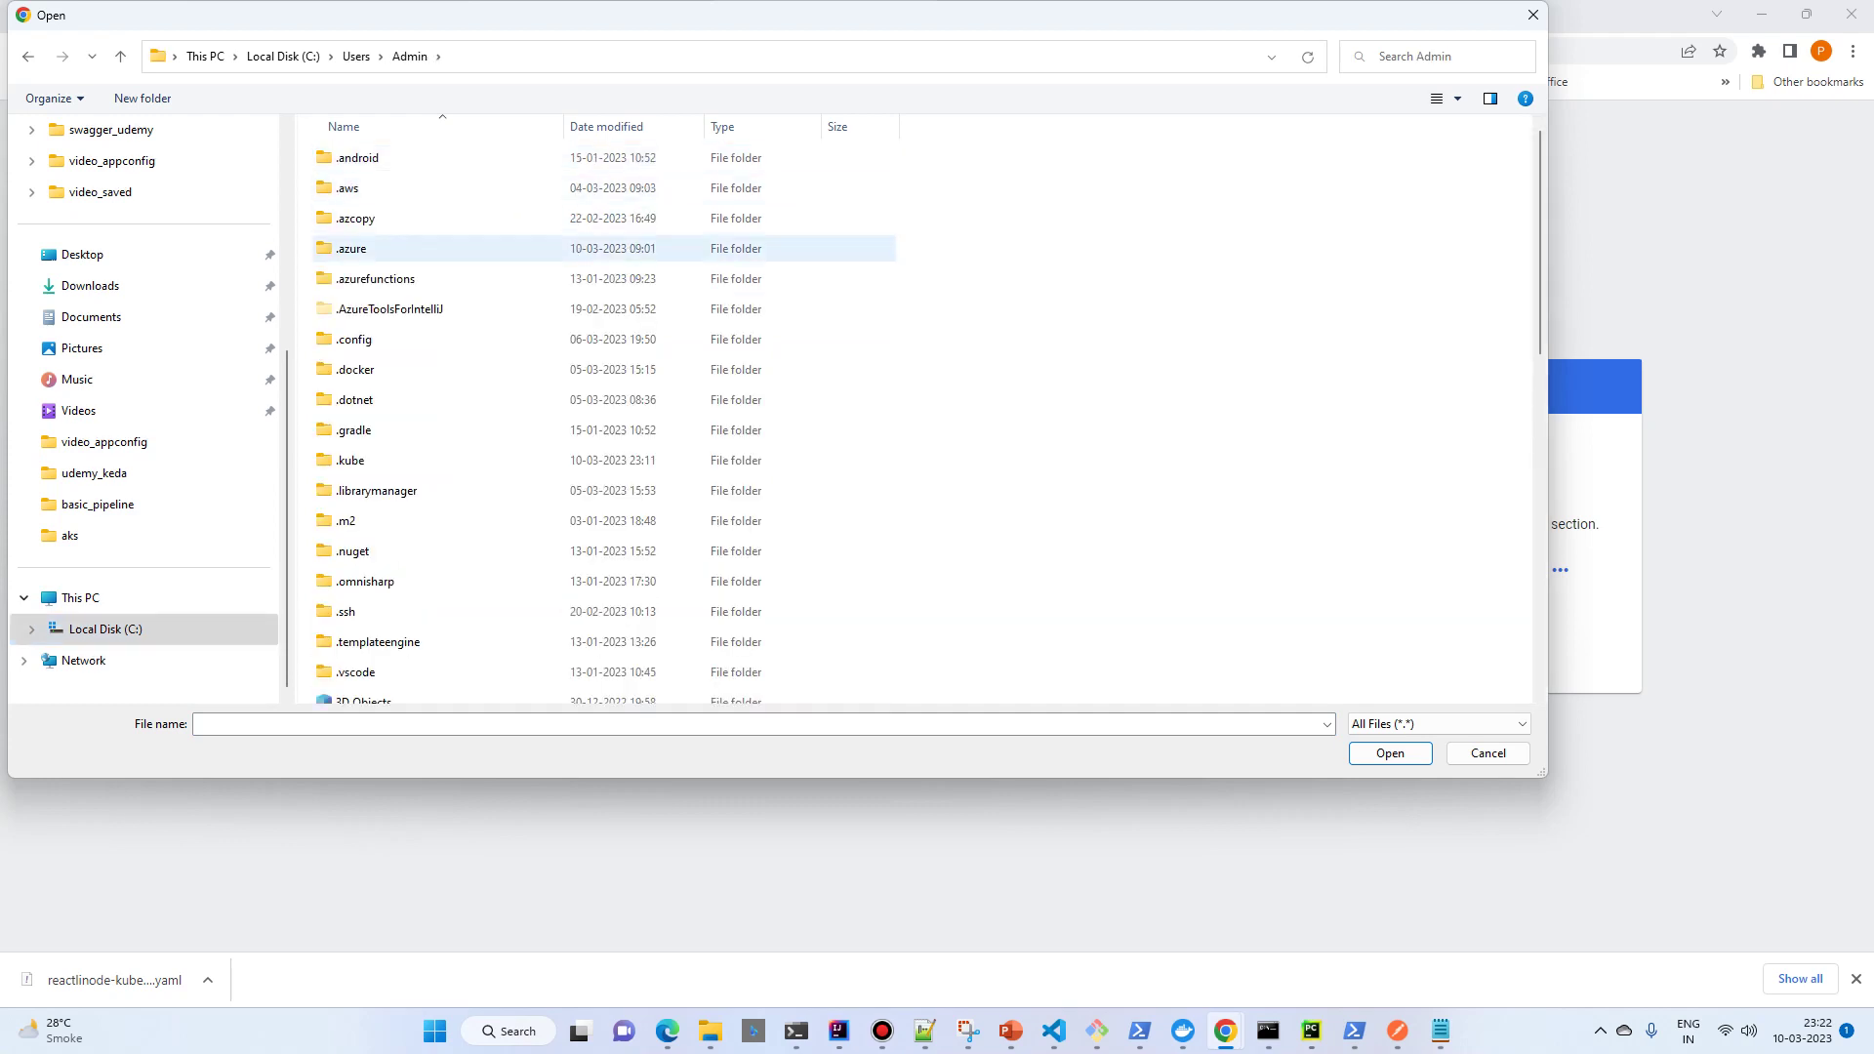
double_click(350, 460)
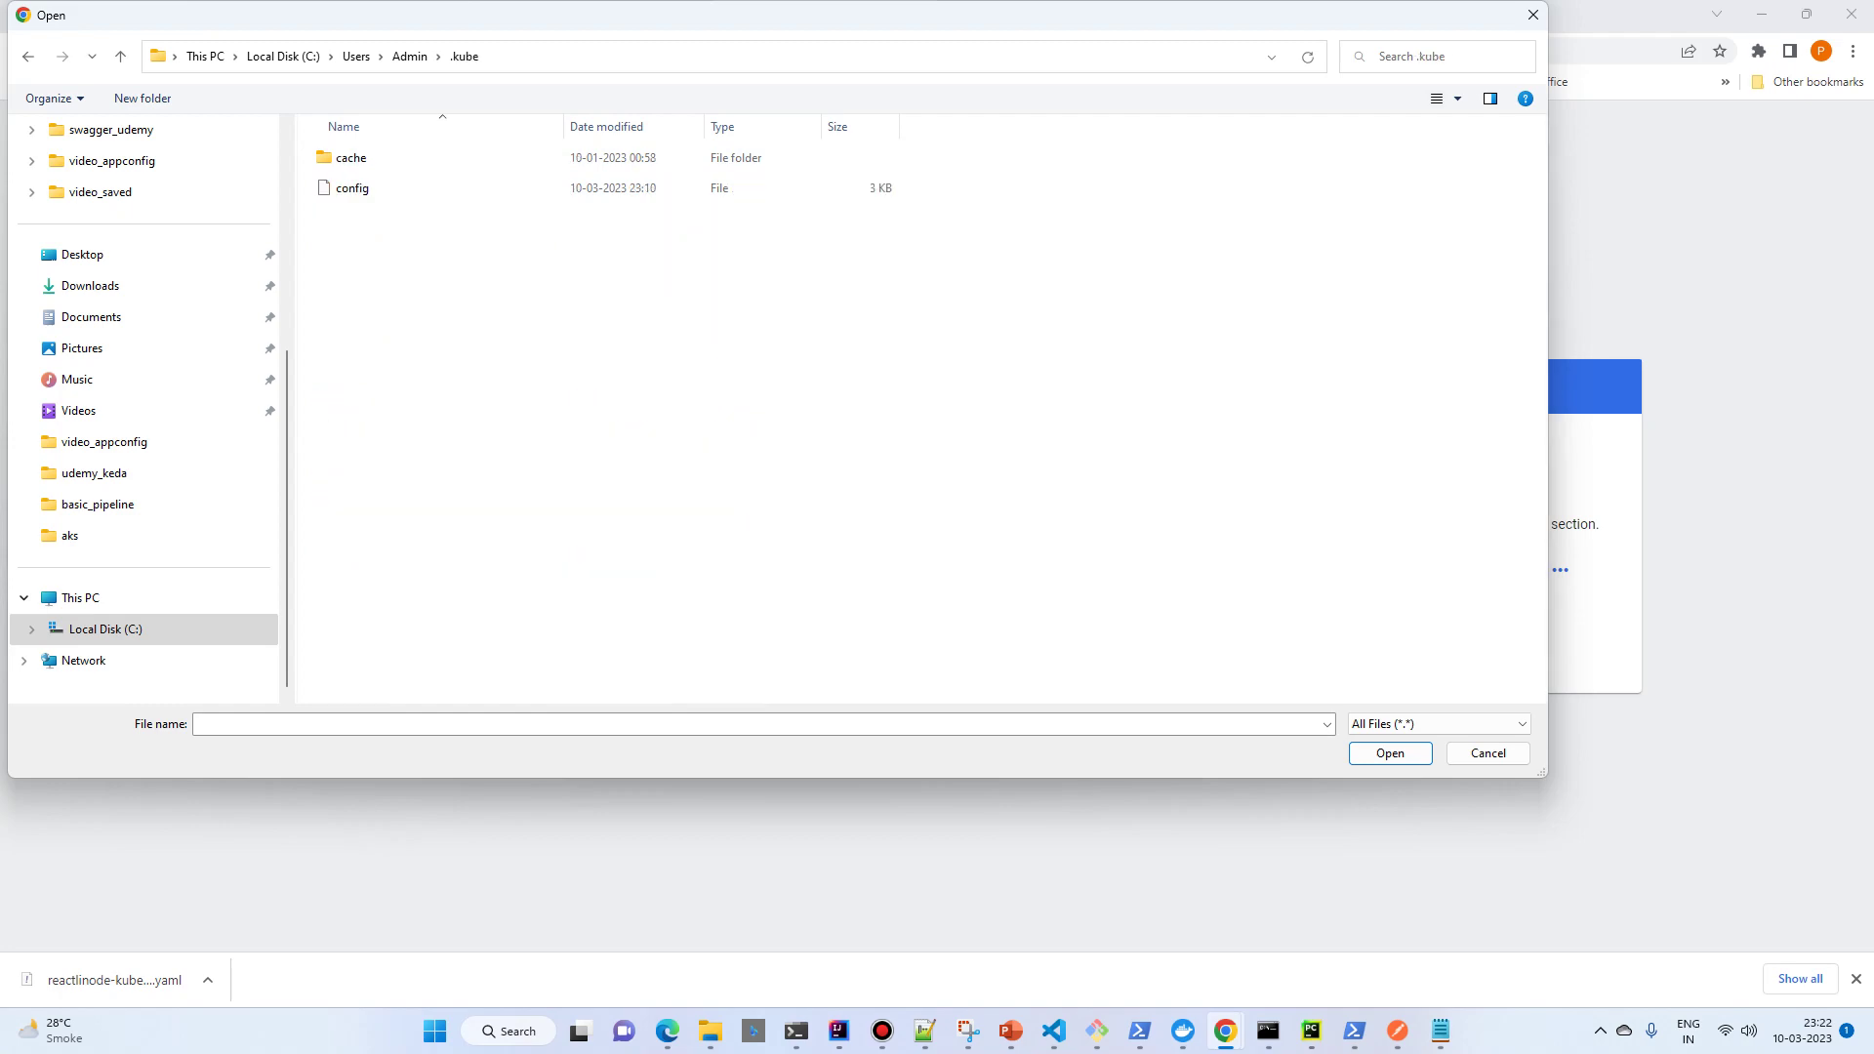
click(353, 188)
key(Return)
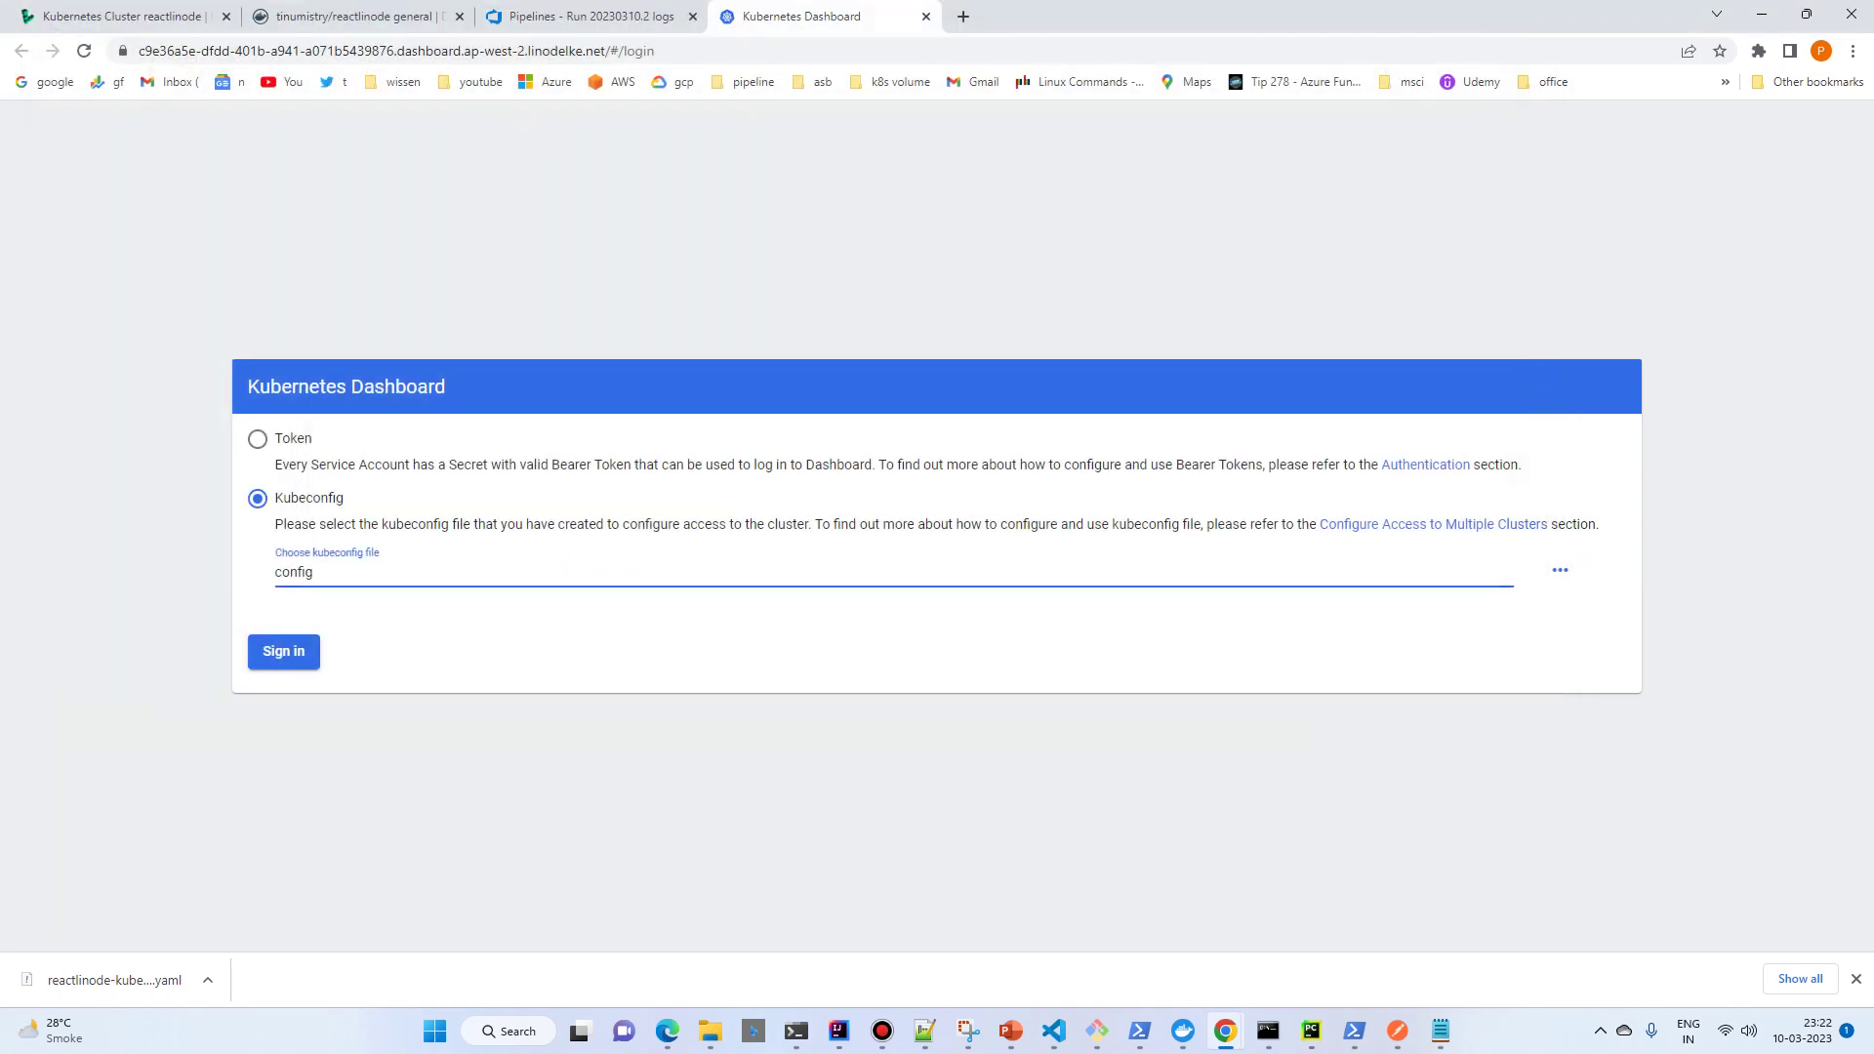
click(284, 652)
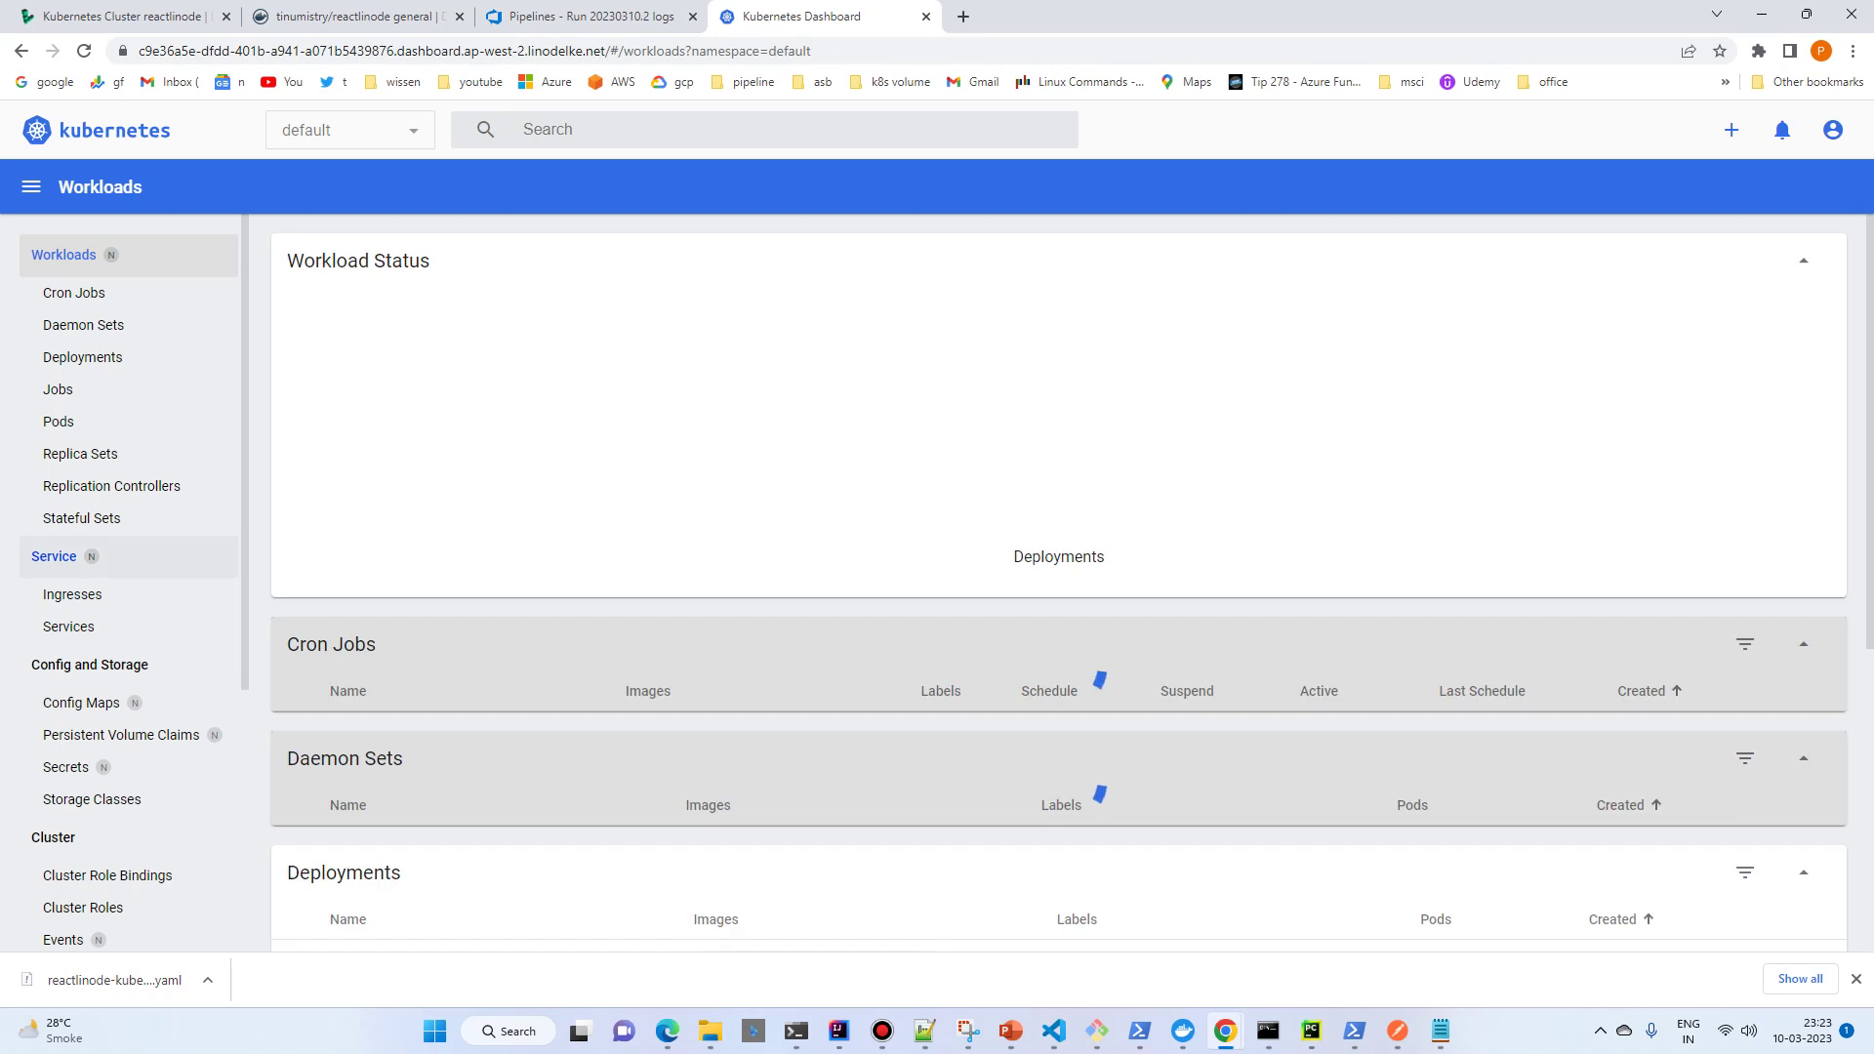
Show the cluster's services and view the deployed React app through the external endpoint of reactlinode-svc, closing the downloads bar.
click(53, 557)
click(69, 626)
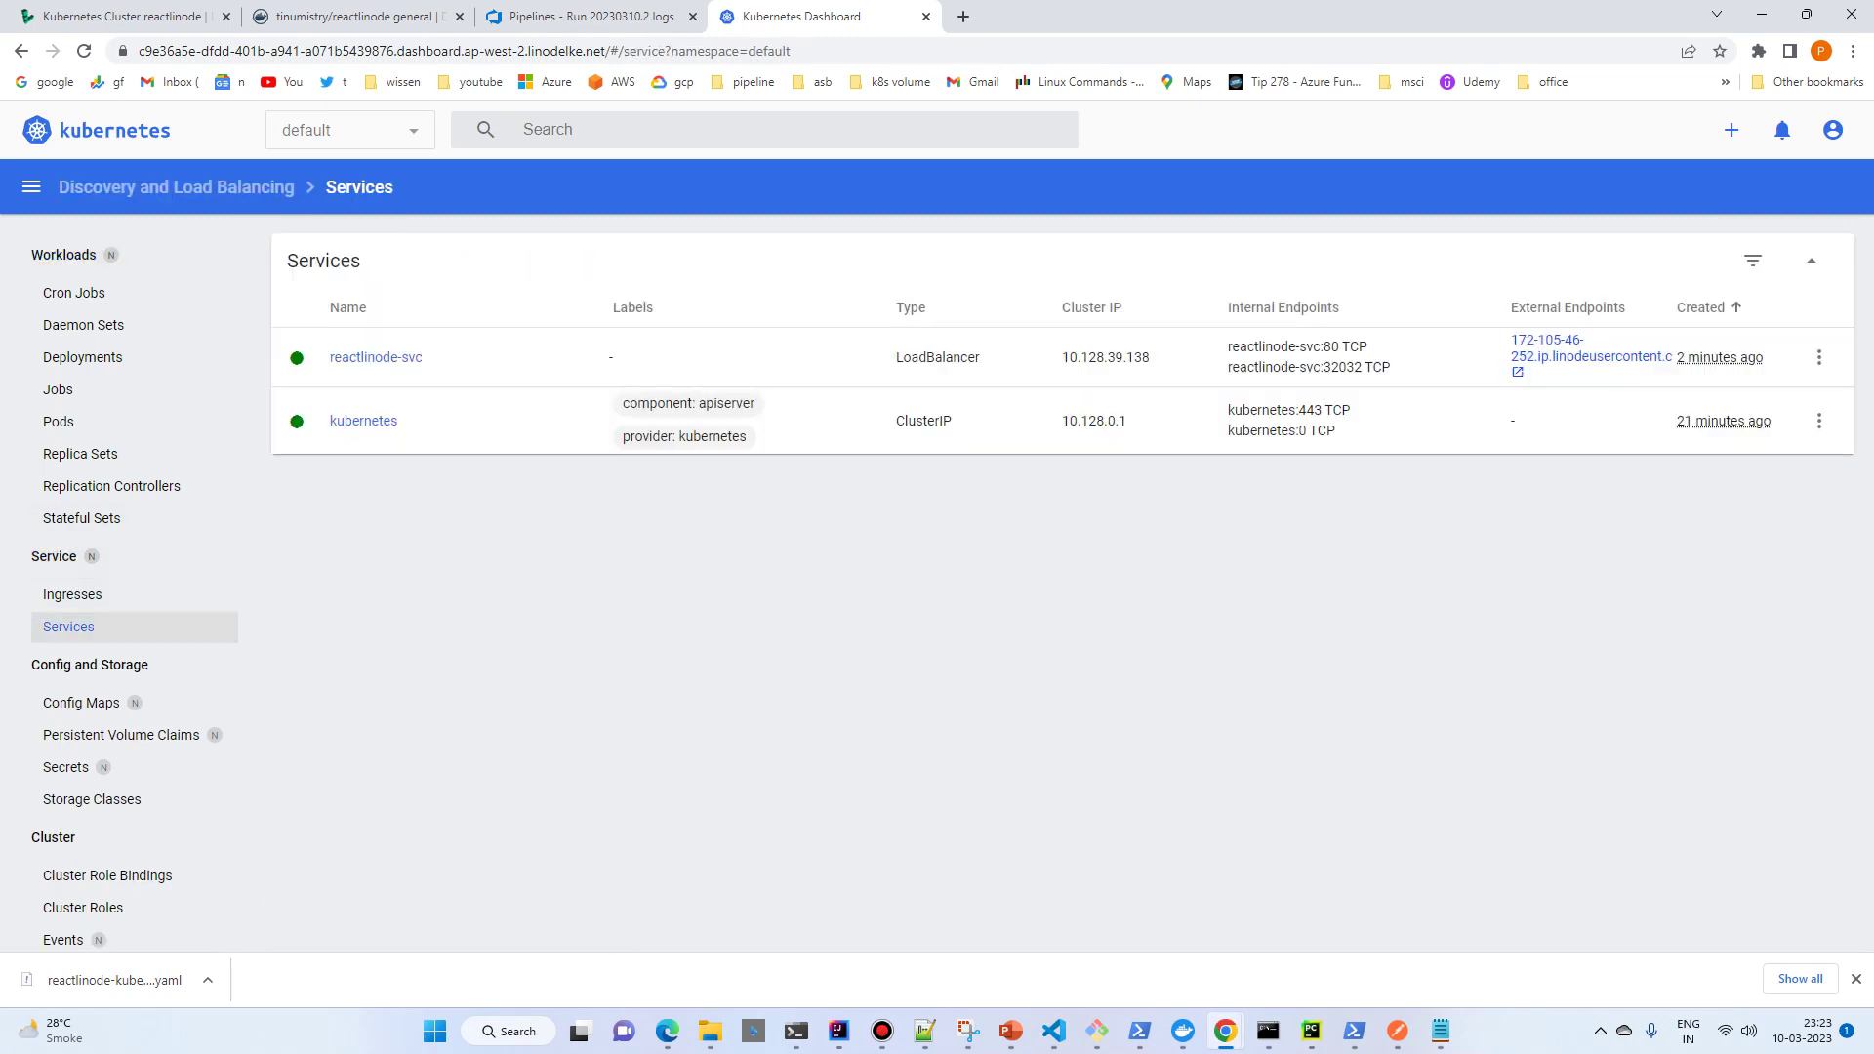
click(1589, 357)
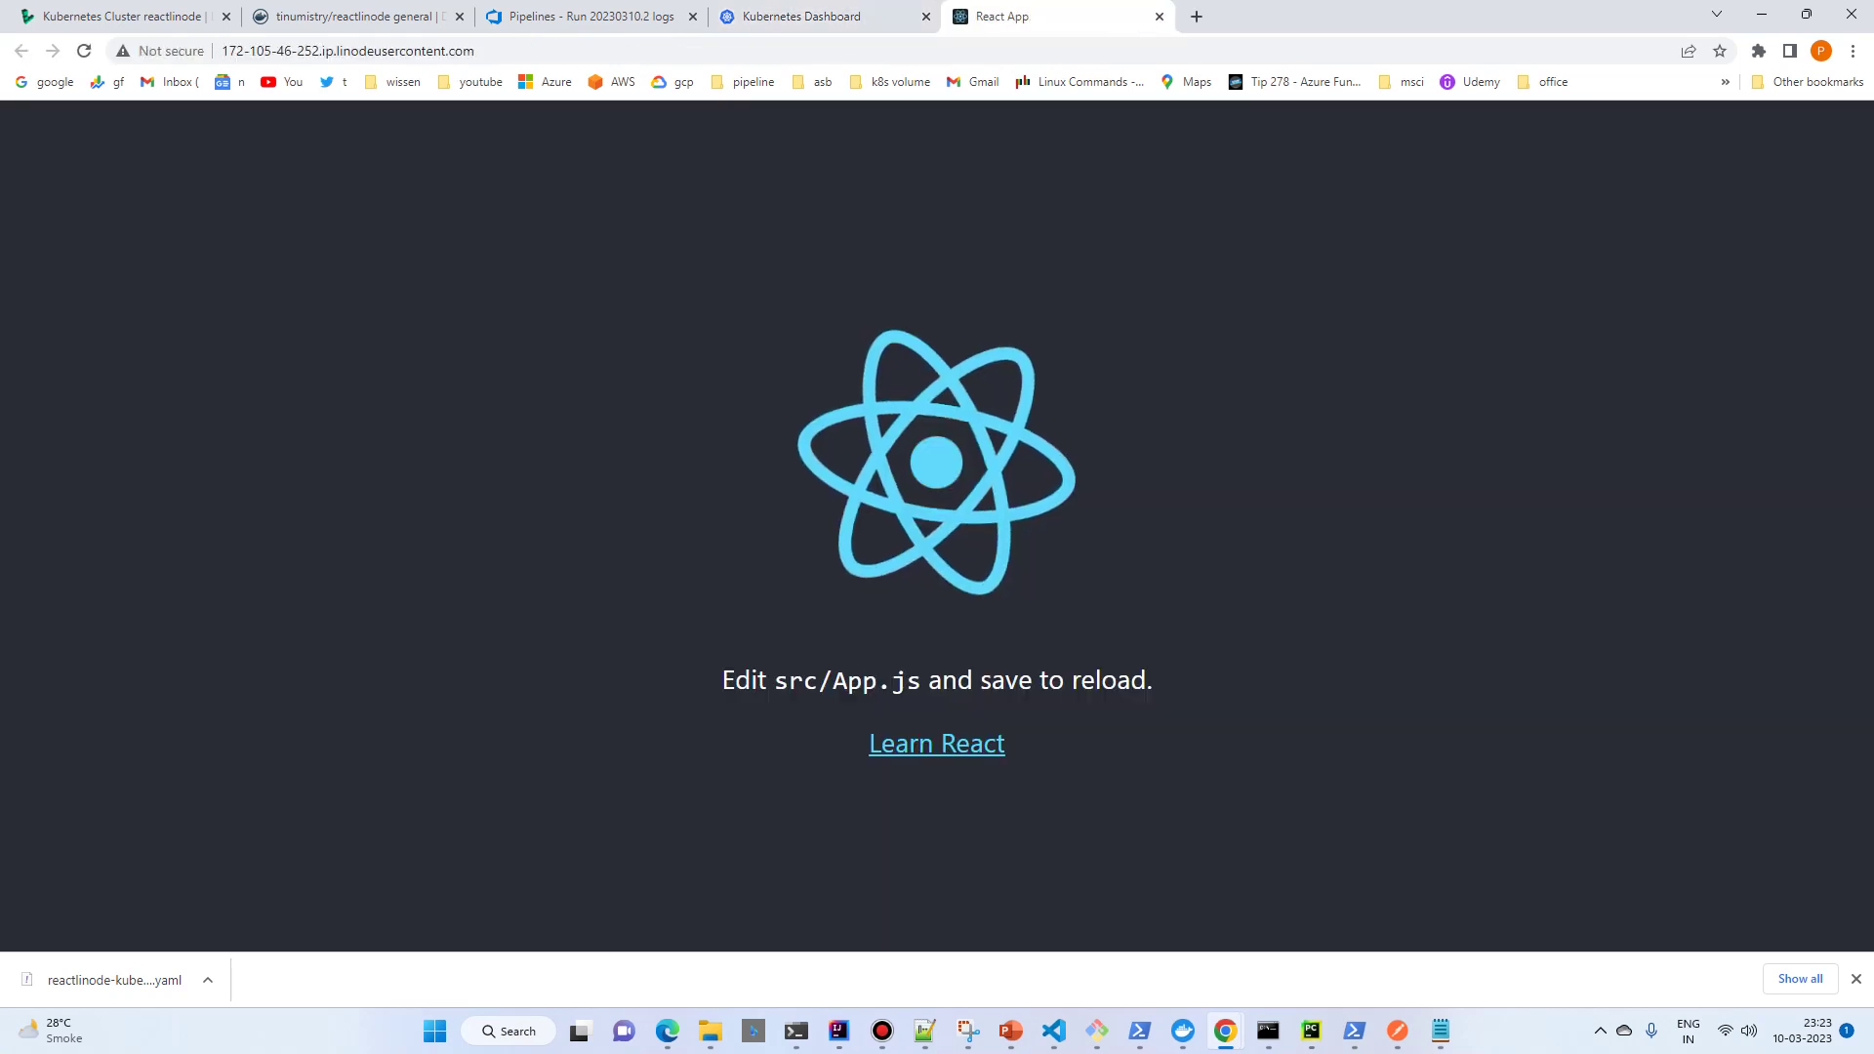
key(ctrl+shift+Tab)
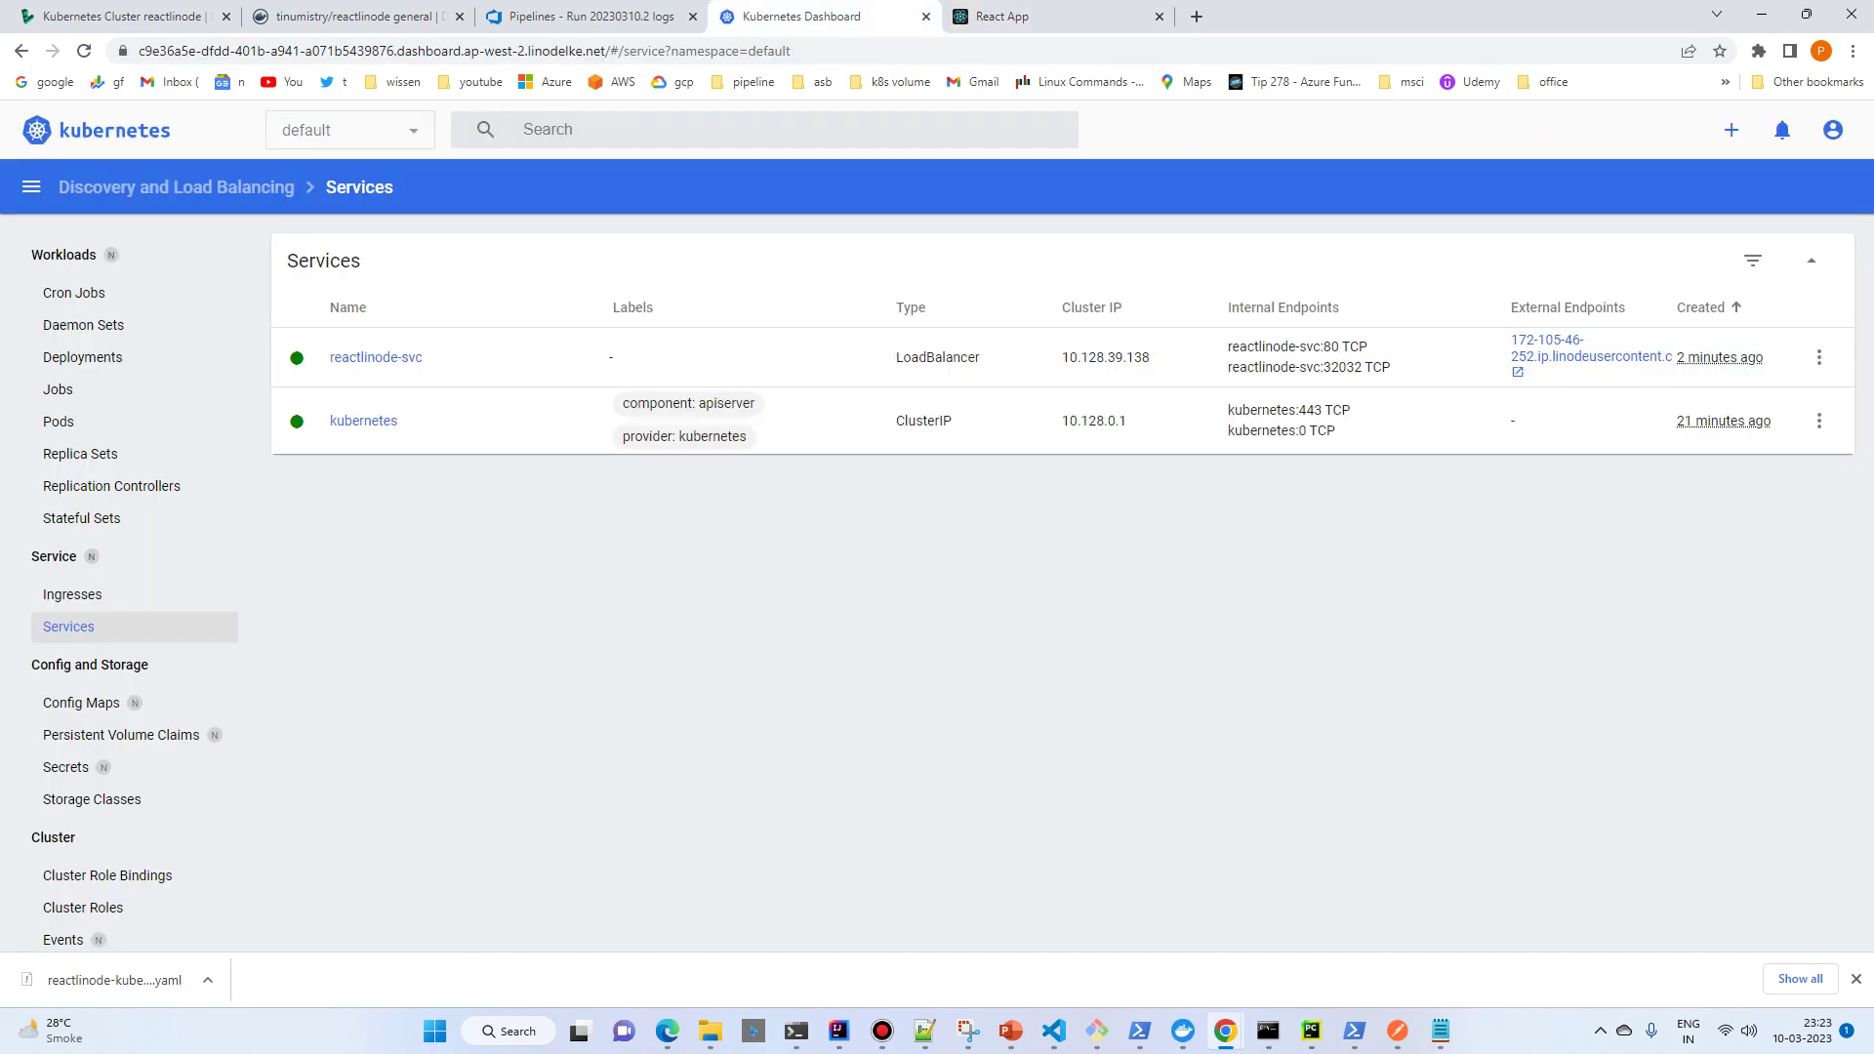
key(ctrl+Tab)
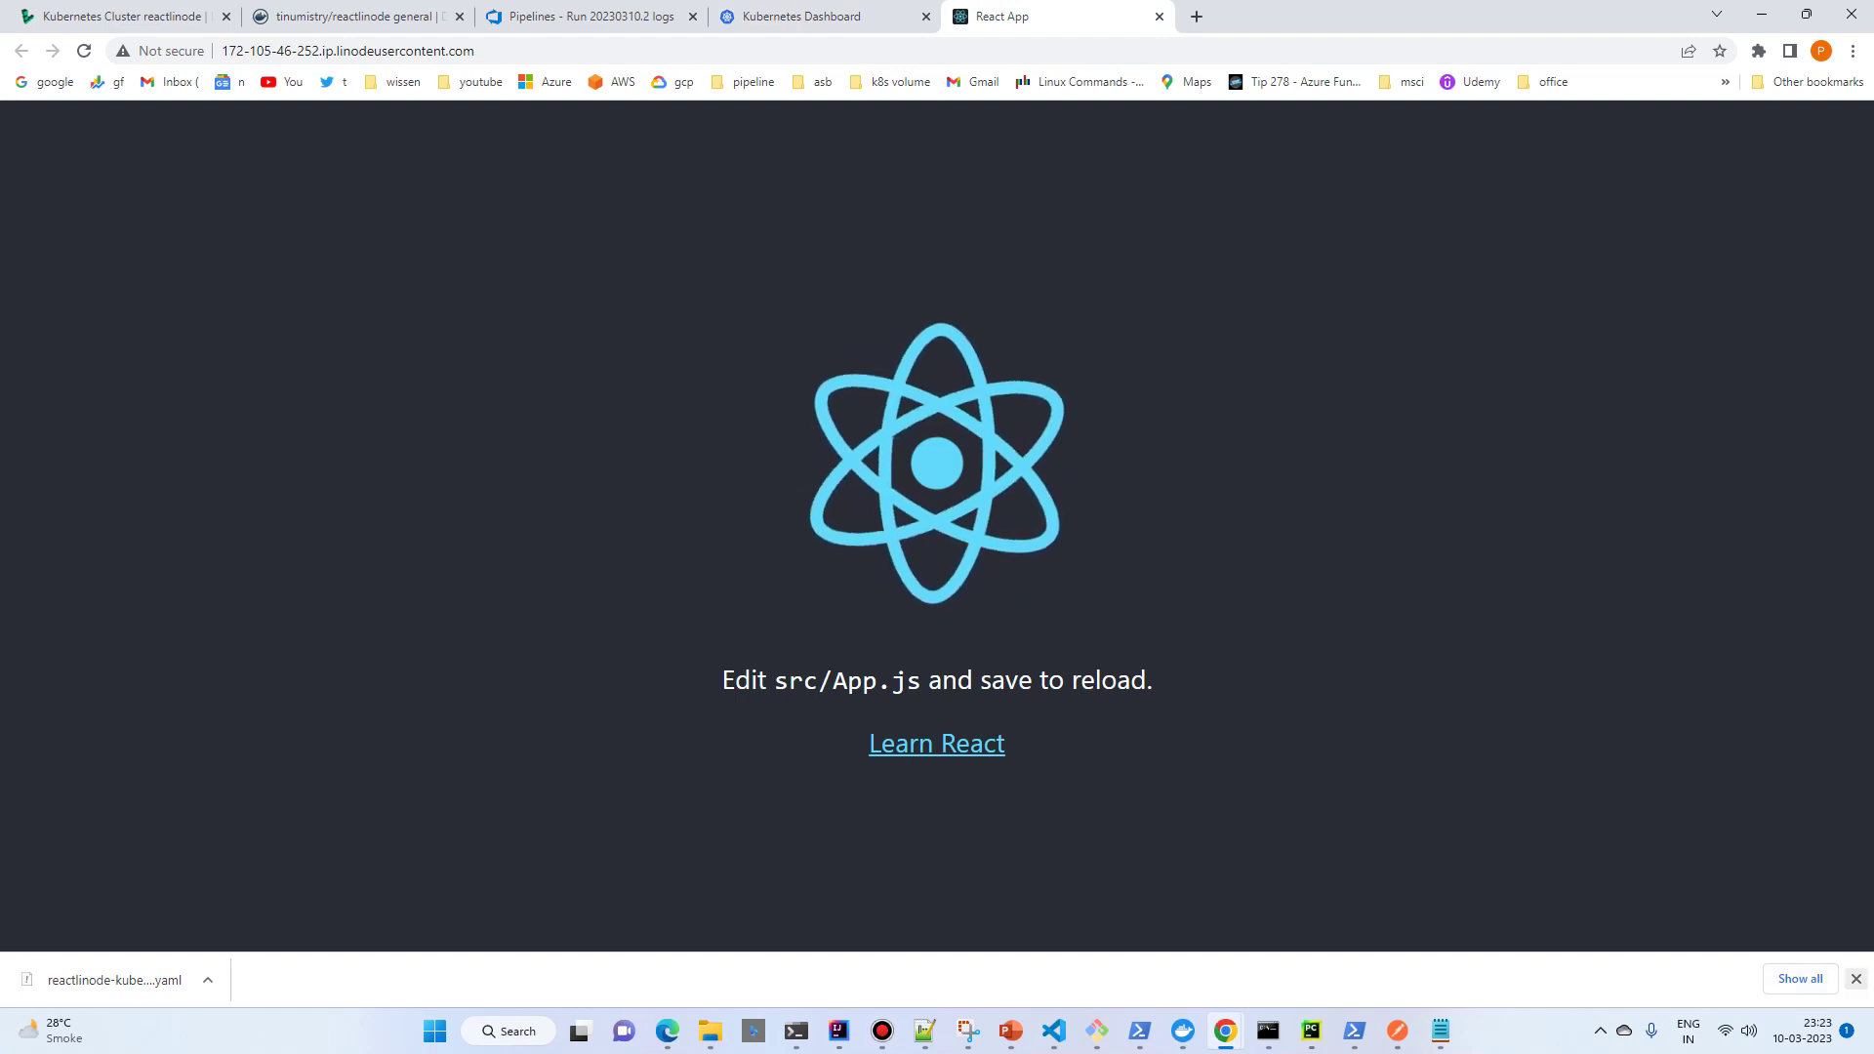
click(1856, 978)
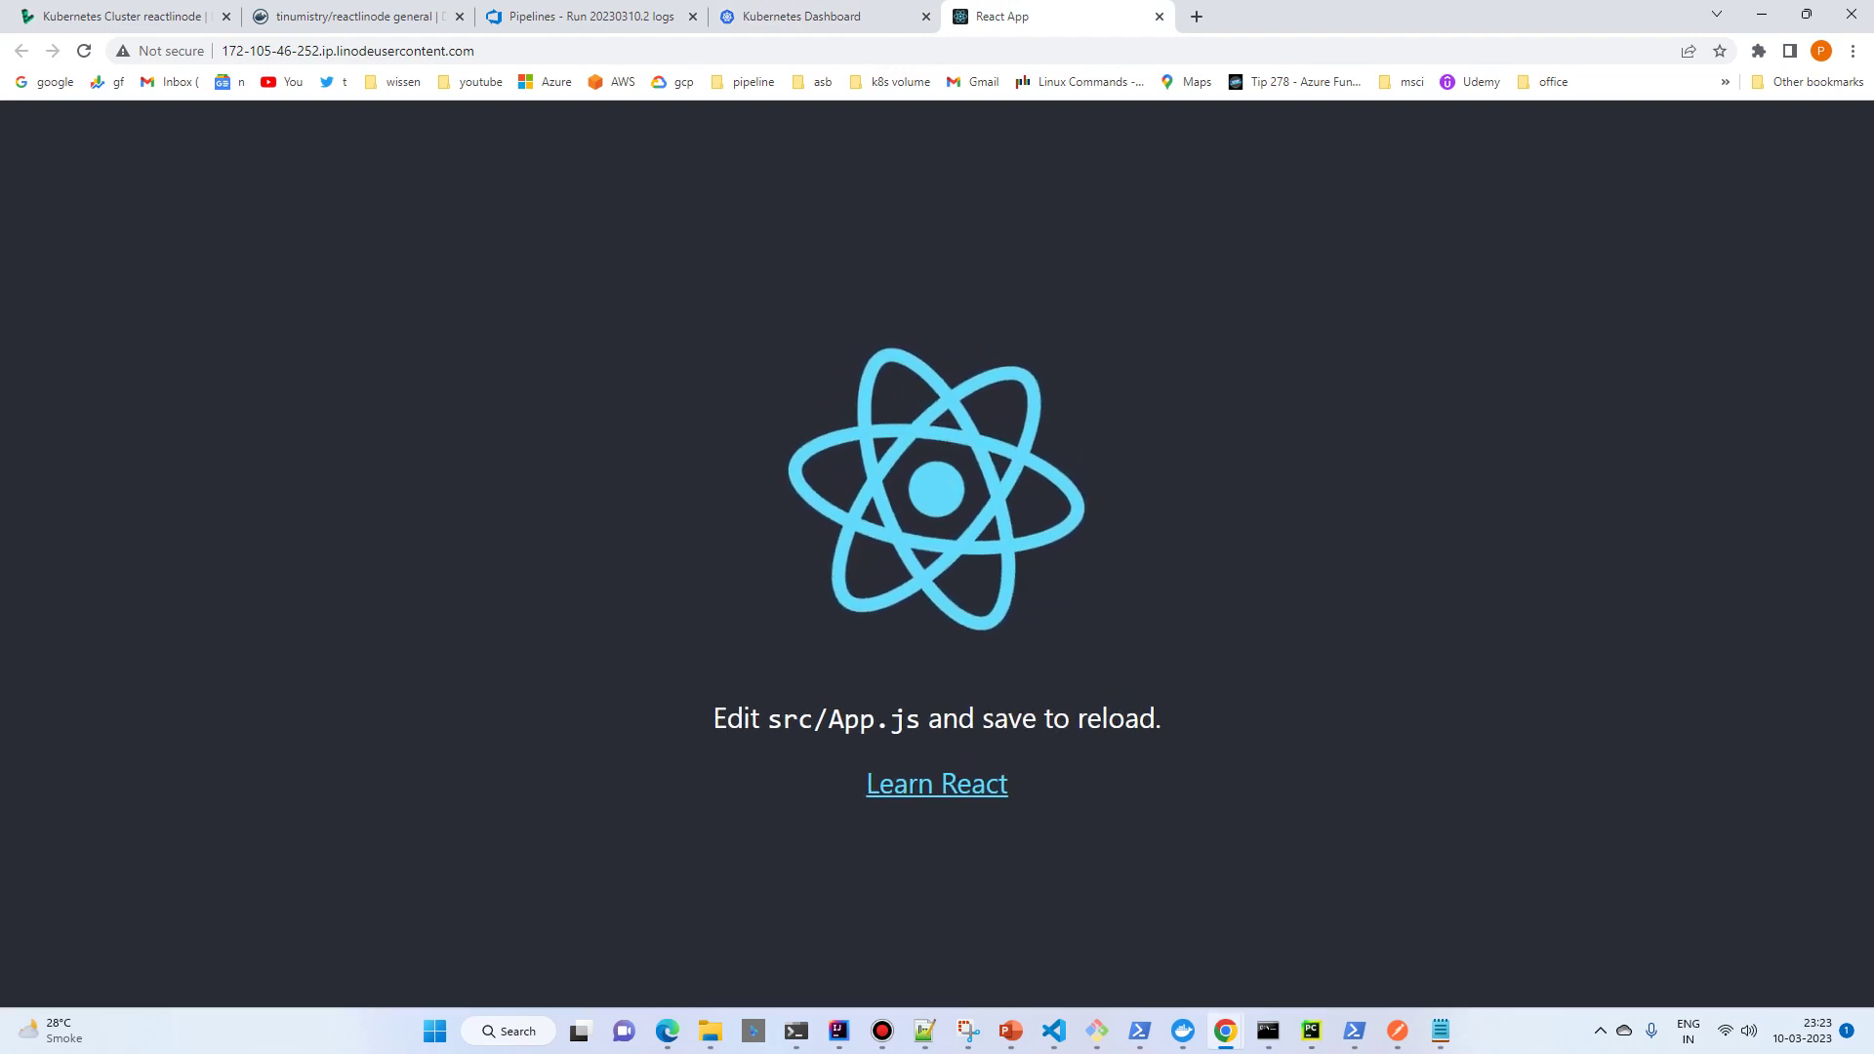